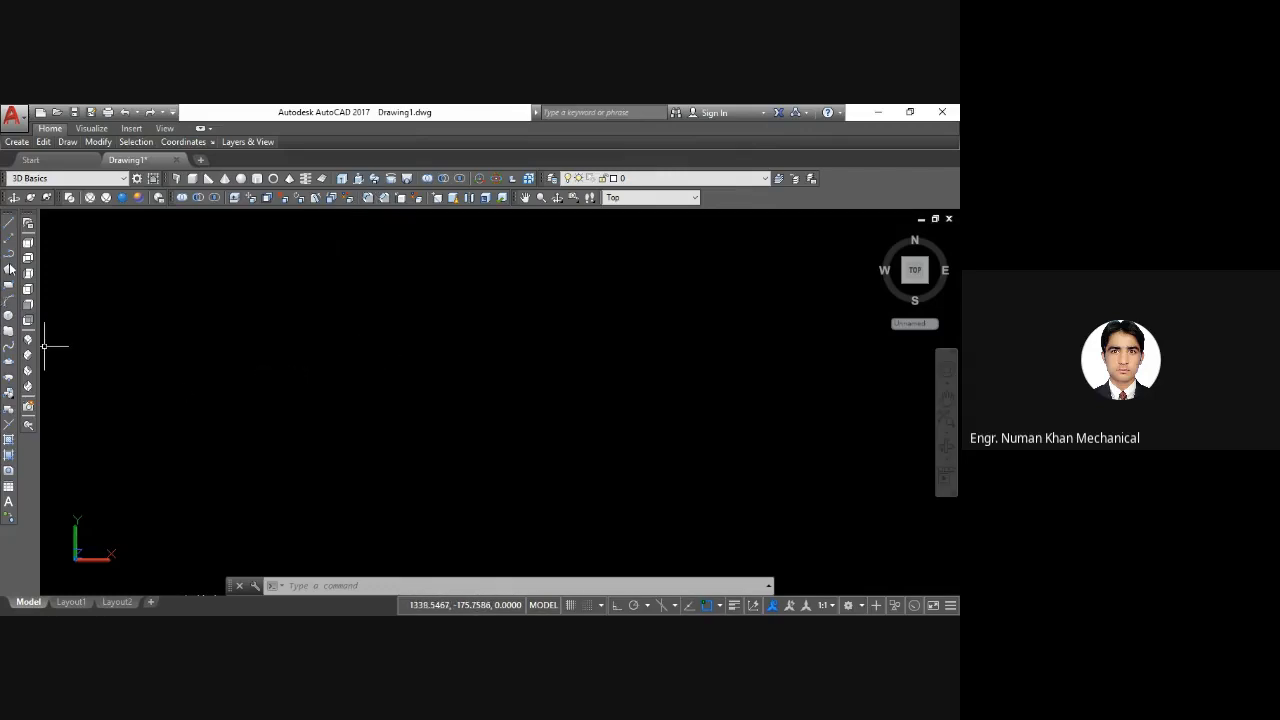
# Step: Draw a small circle freehand in the middle of the drawing area in the top view
pyautogui.click(28, 245)
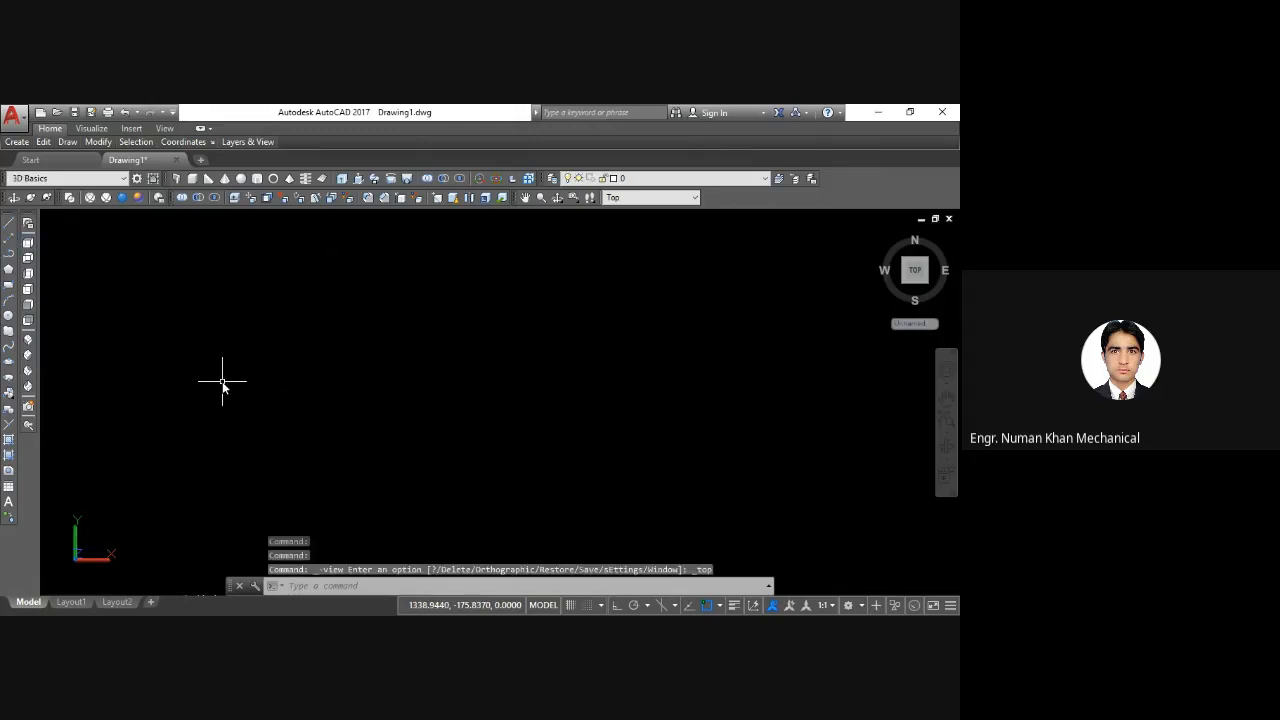
pyautogui.write('c')
pyautogui.press('Return')
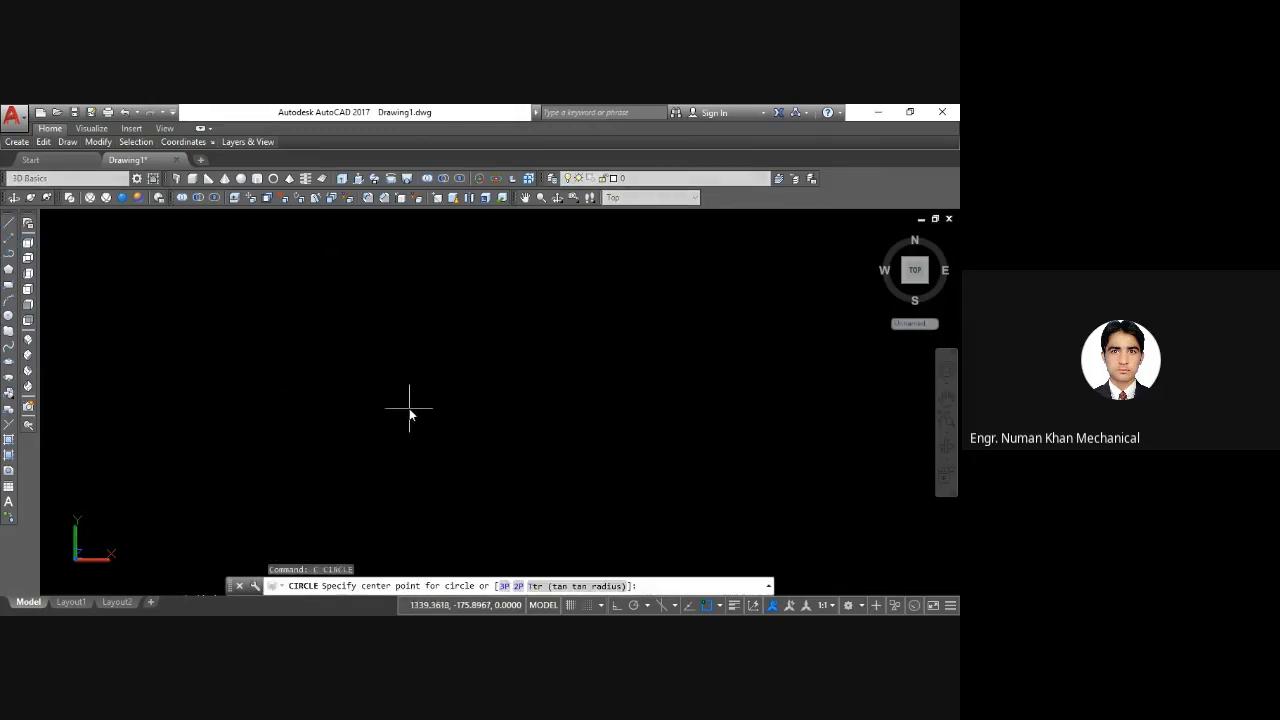
pyautogui.click(409, 410)
pyautogui.click(408, 383)
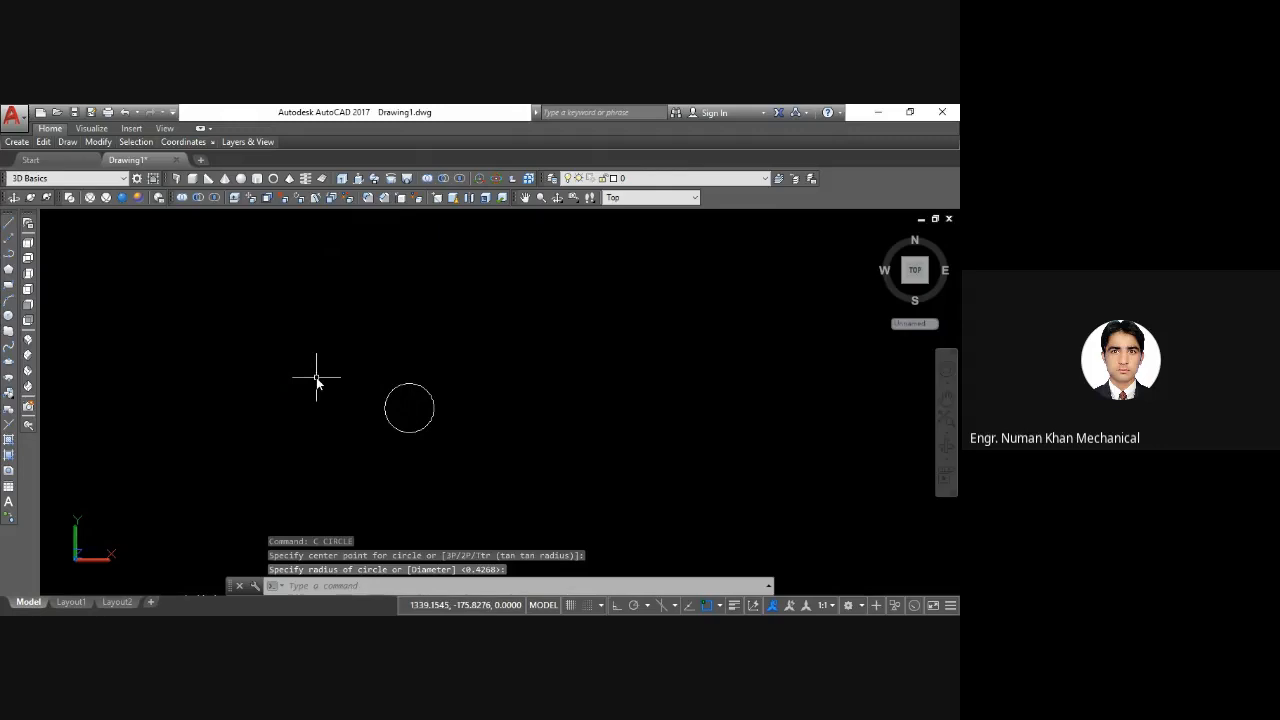
# Step: Draw an open arch-shaped spline through four points in the front view, beside the edge-on circle
pyautogui.click(28, 308)
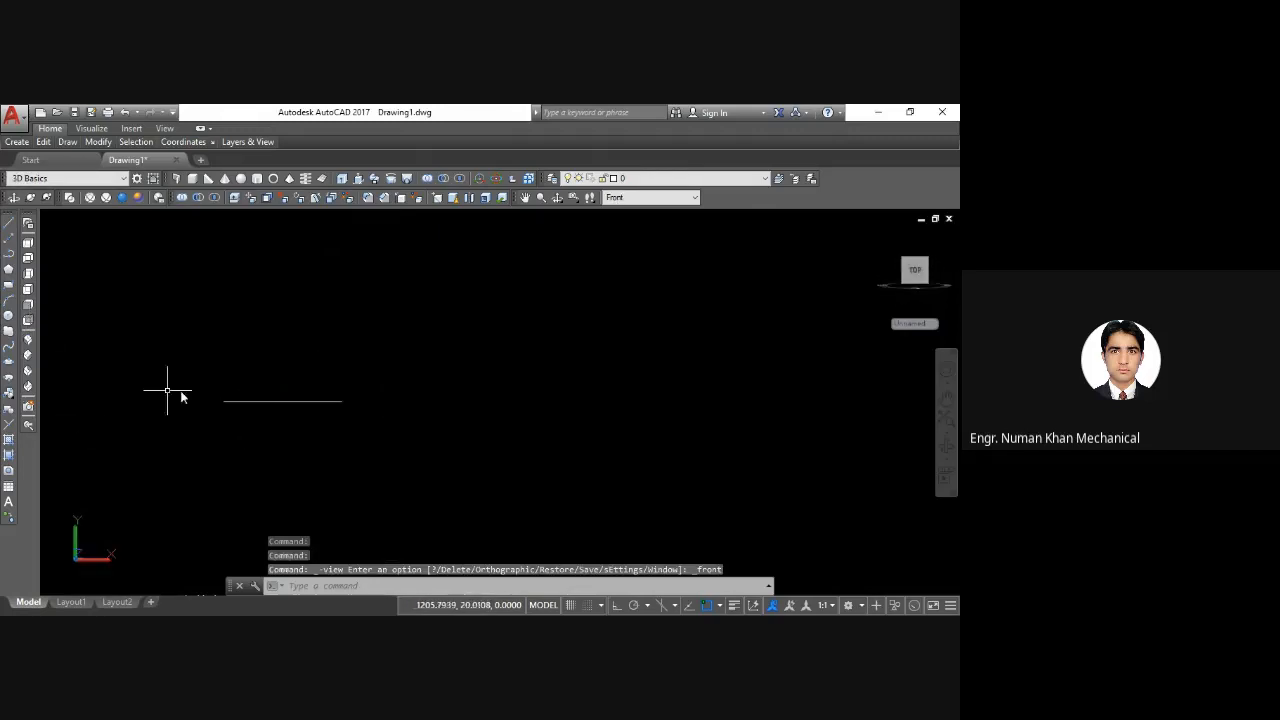
pyautogui.moveTo(193, 400); pyautogui.dragTo(180, 463, button='middle')
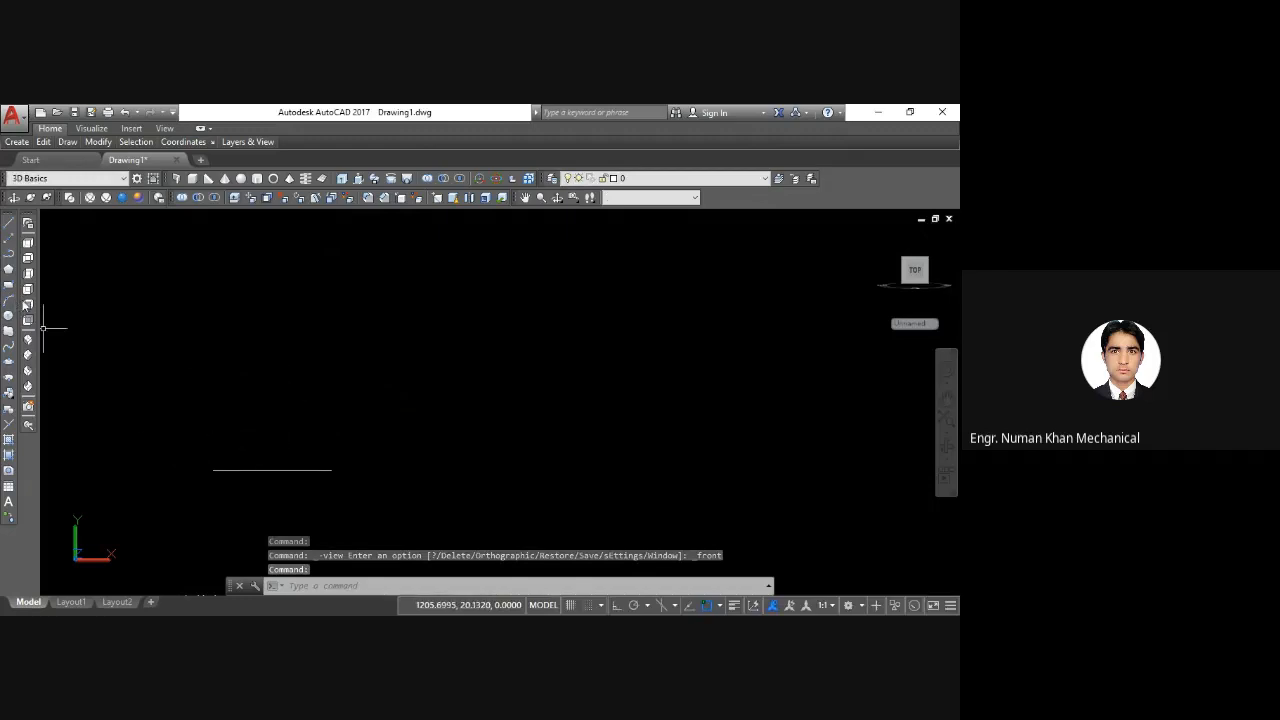
pyautogui.click(31, 244)
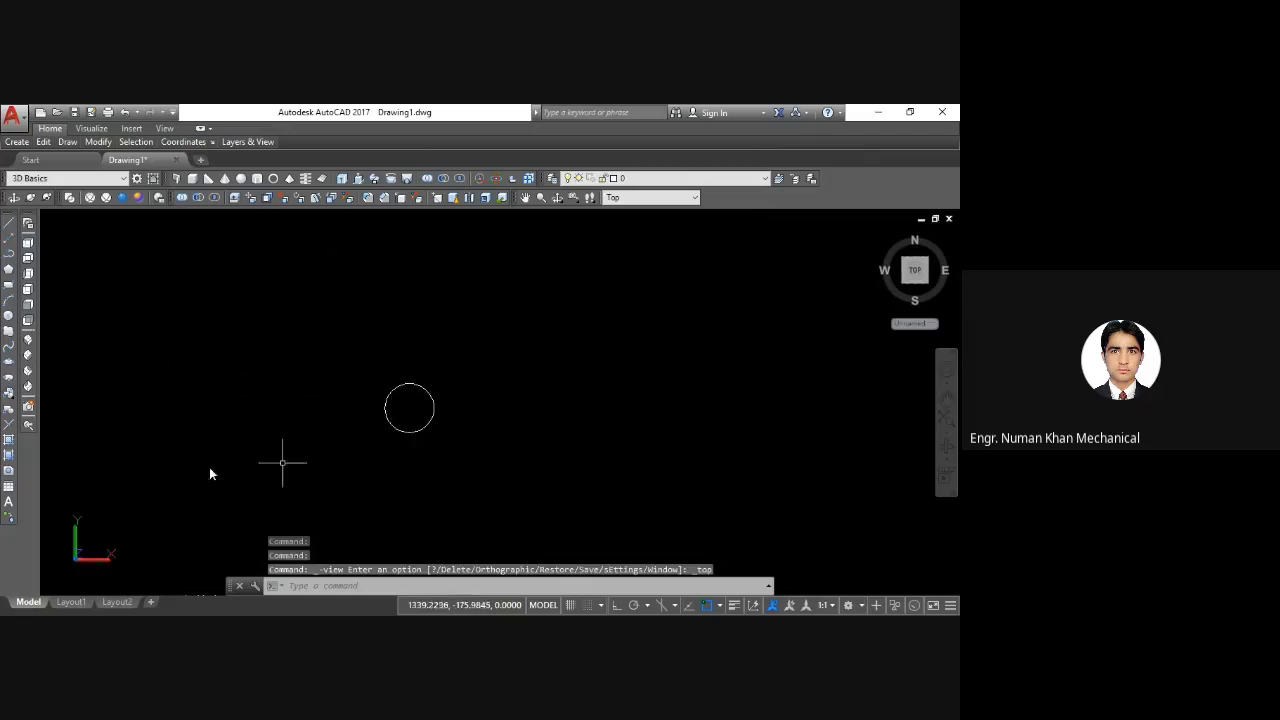
pyautogui.click(28, 306)
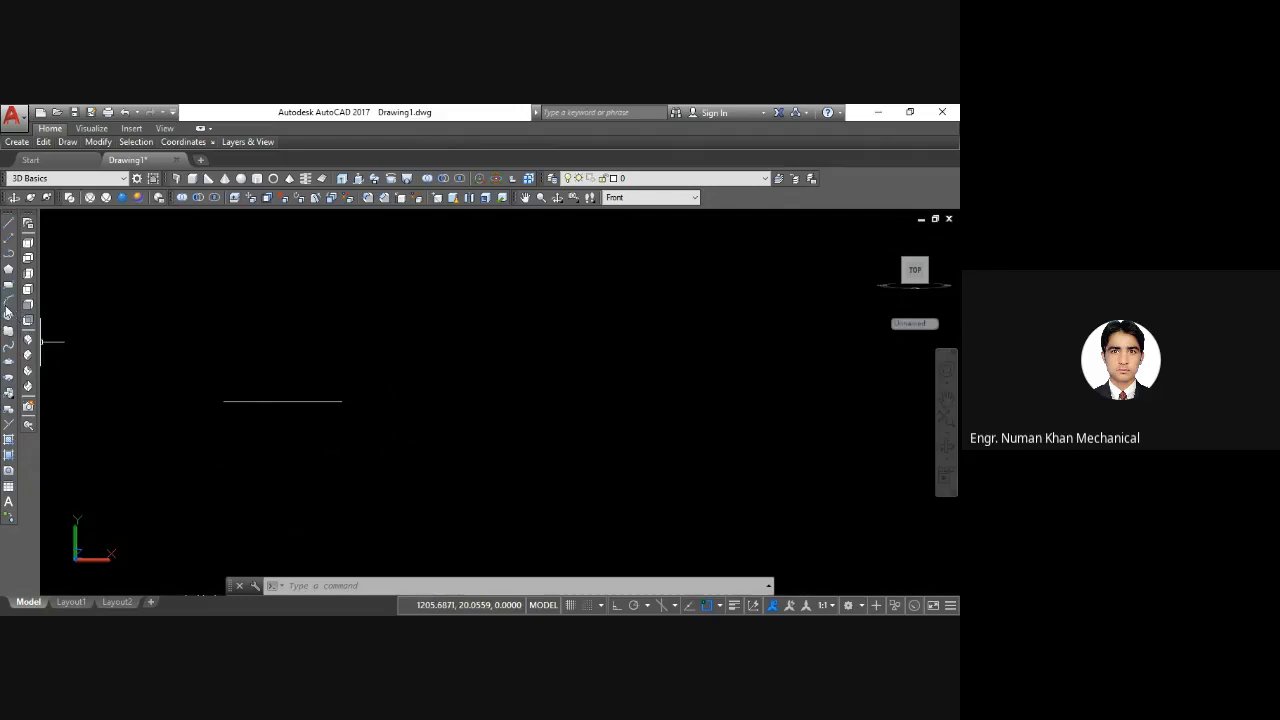
pyautogui.click(9, 347)
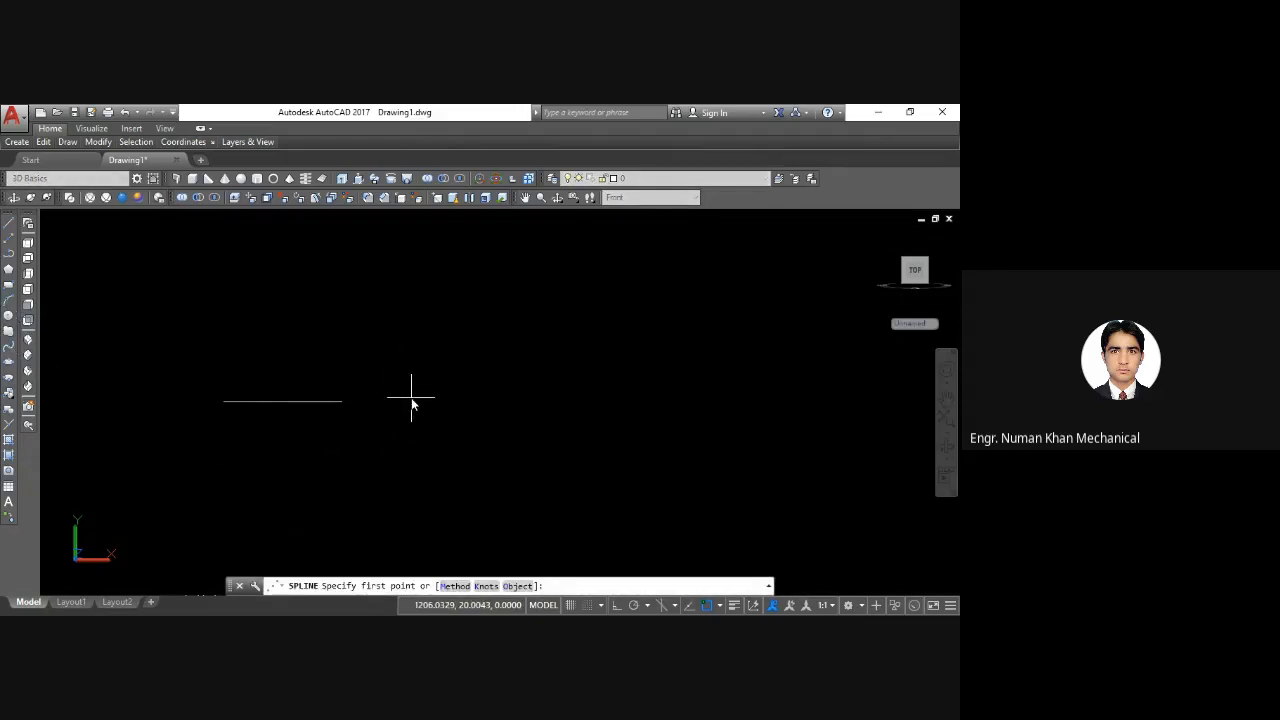
pyautogui.moveTo(411, 403); pyautogui.dragTo(313, 522, button='middle')
pyautogui.click(314, 521)
pyautogui.click(368, 330)
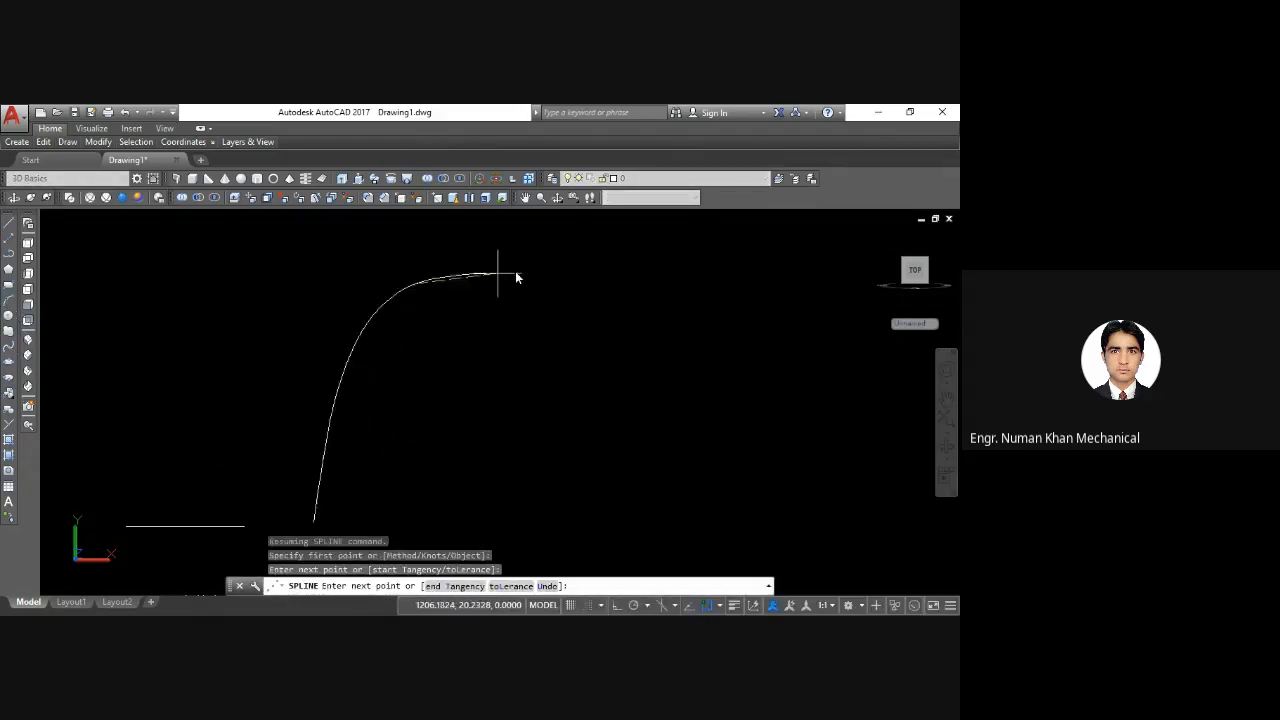
pyautogui.click(751, 300)
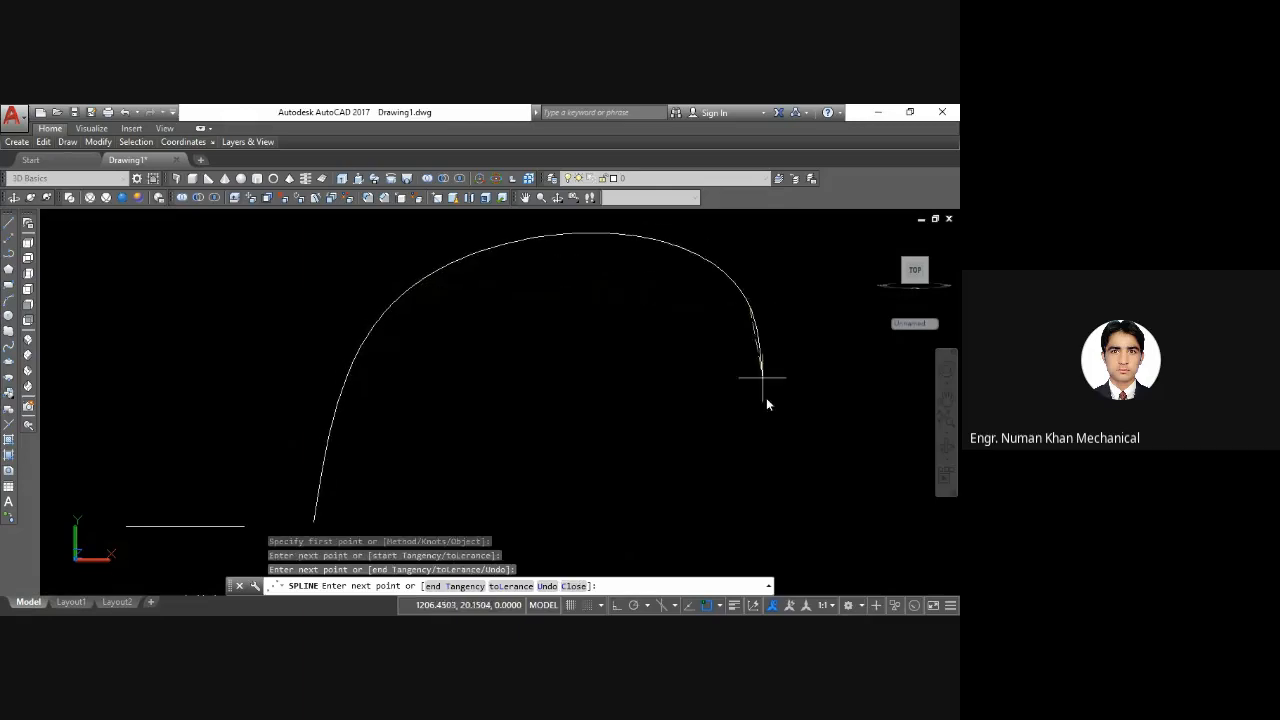
pyautogui.click(830, 500)
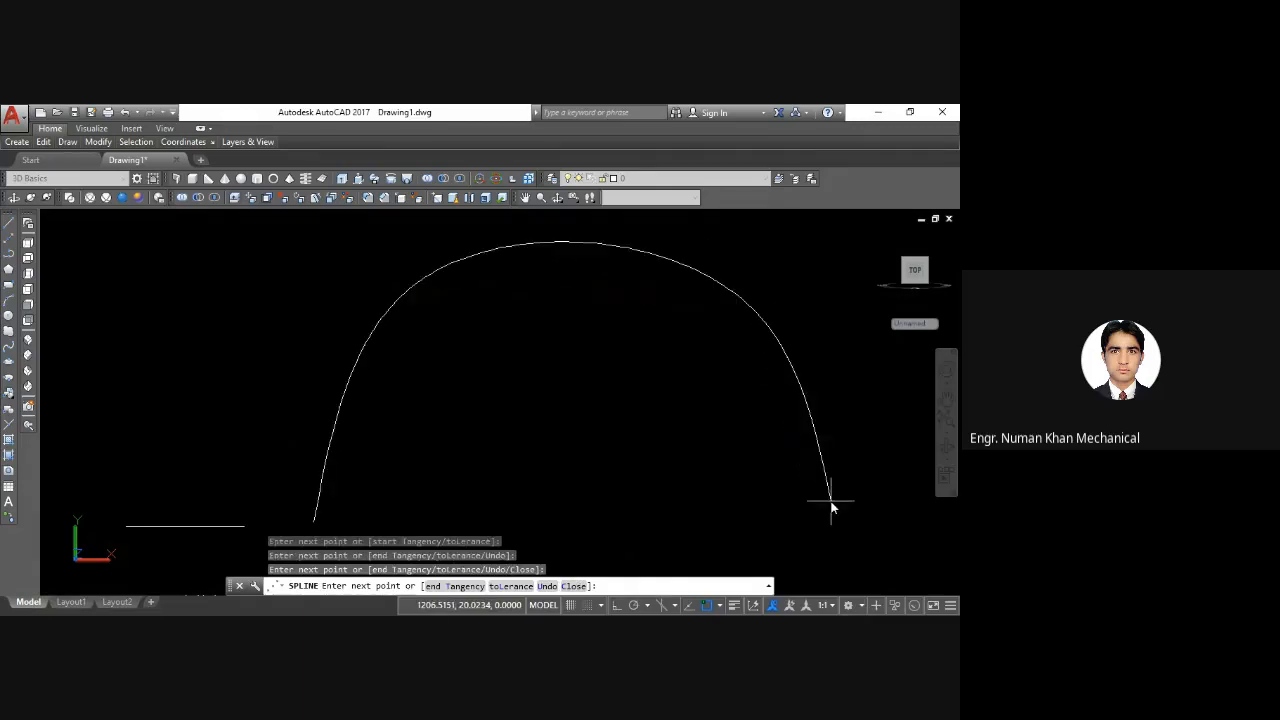
pyautogui.press('Return')
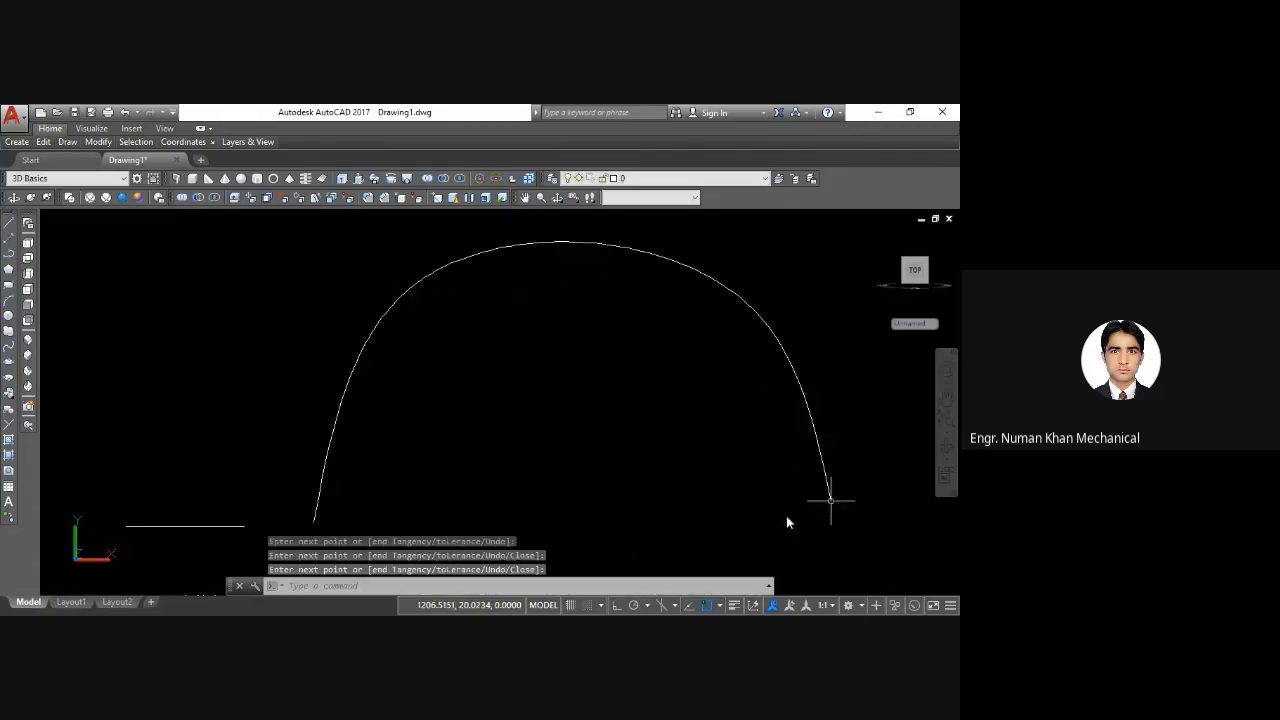
# Step: Switch the model to the southwest isometric view
pyautogui.click(28, 341)
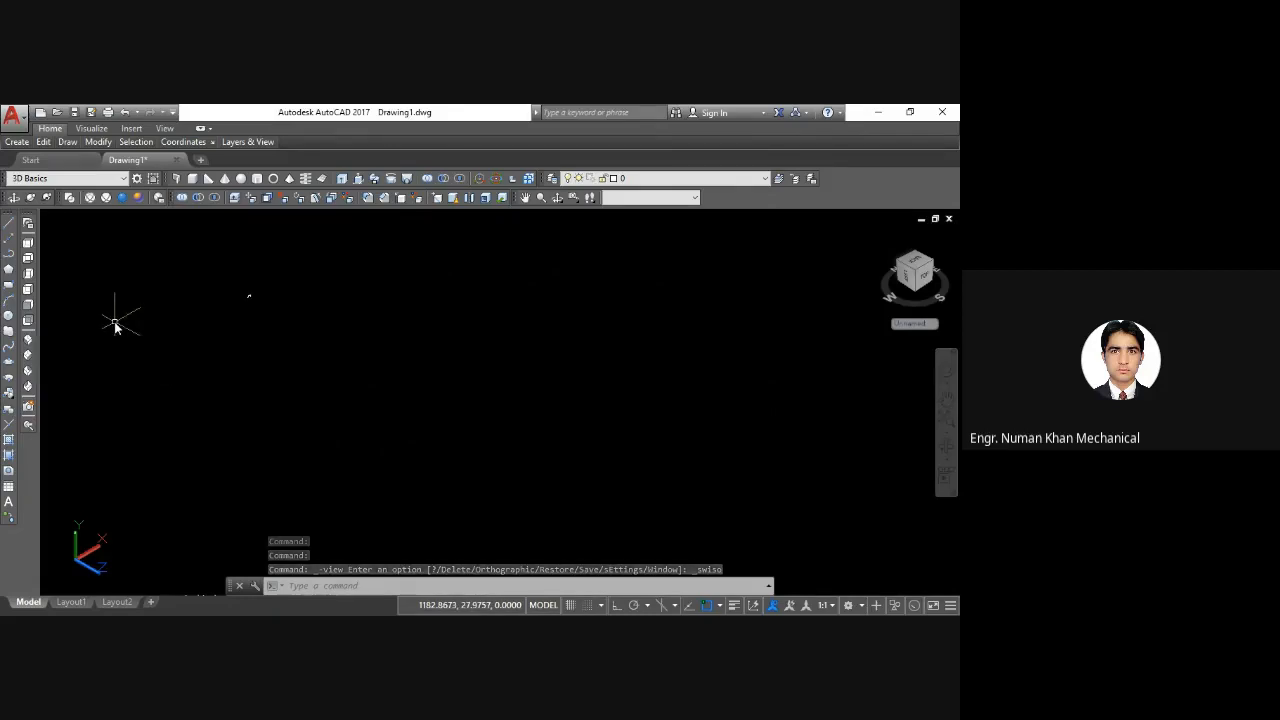
pyautogui.scroll(4, 220, 280)
pyautogui.scroll(-5, 299, 320)
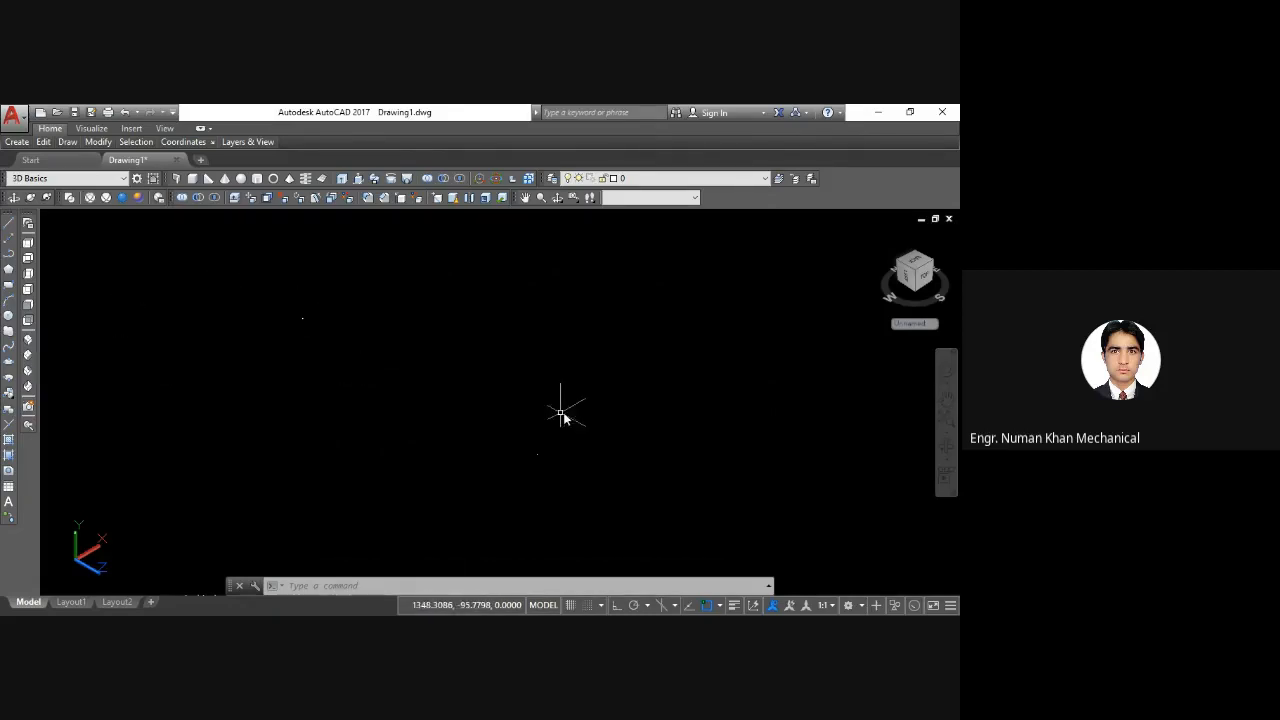
pyautogui.click(846, 329)
pyautogui.click(781, 455)
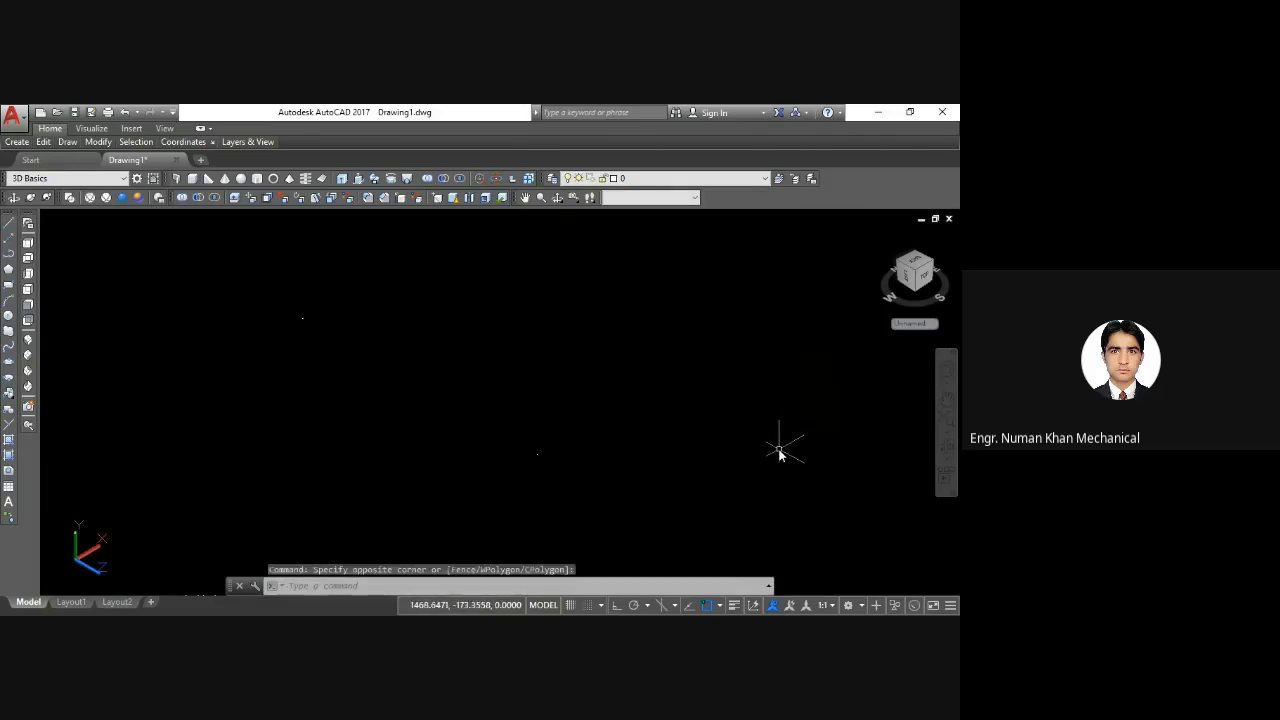
pyautogui.press('Escape')
pyautogui.press('Escape')
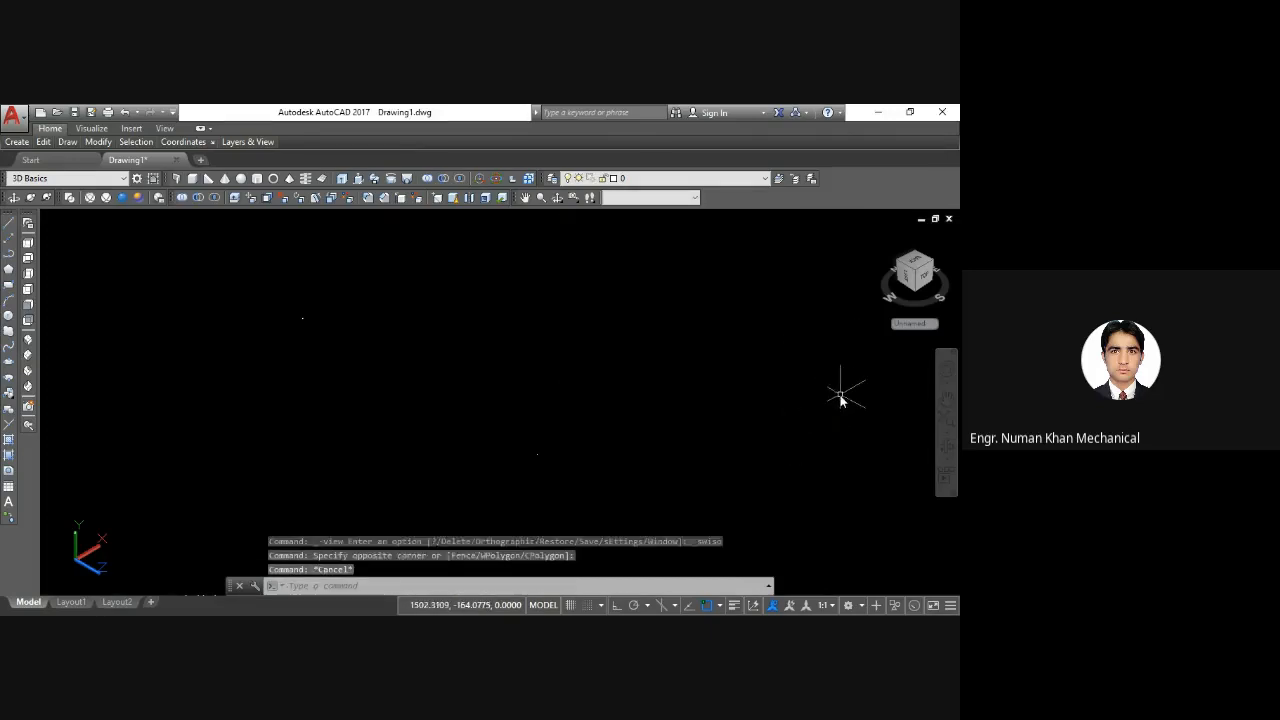
pyautogui.click(878, 378)
pyautogui.click(808, 420)
# Step: Select the distant circle and move it into the area near the spline
pyautogui.click(569, 429)
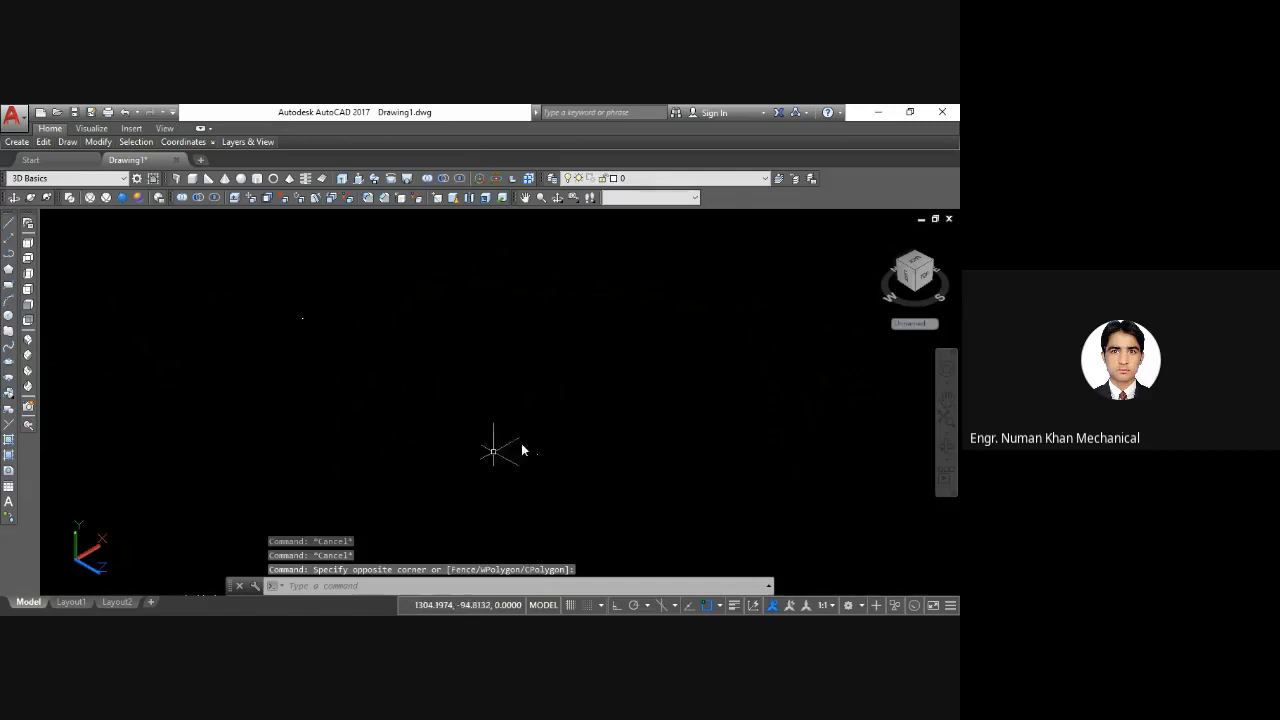
pyautogui.click(505, 482)
pyautogui.write('m')
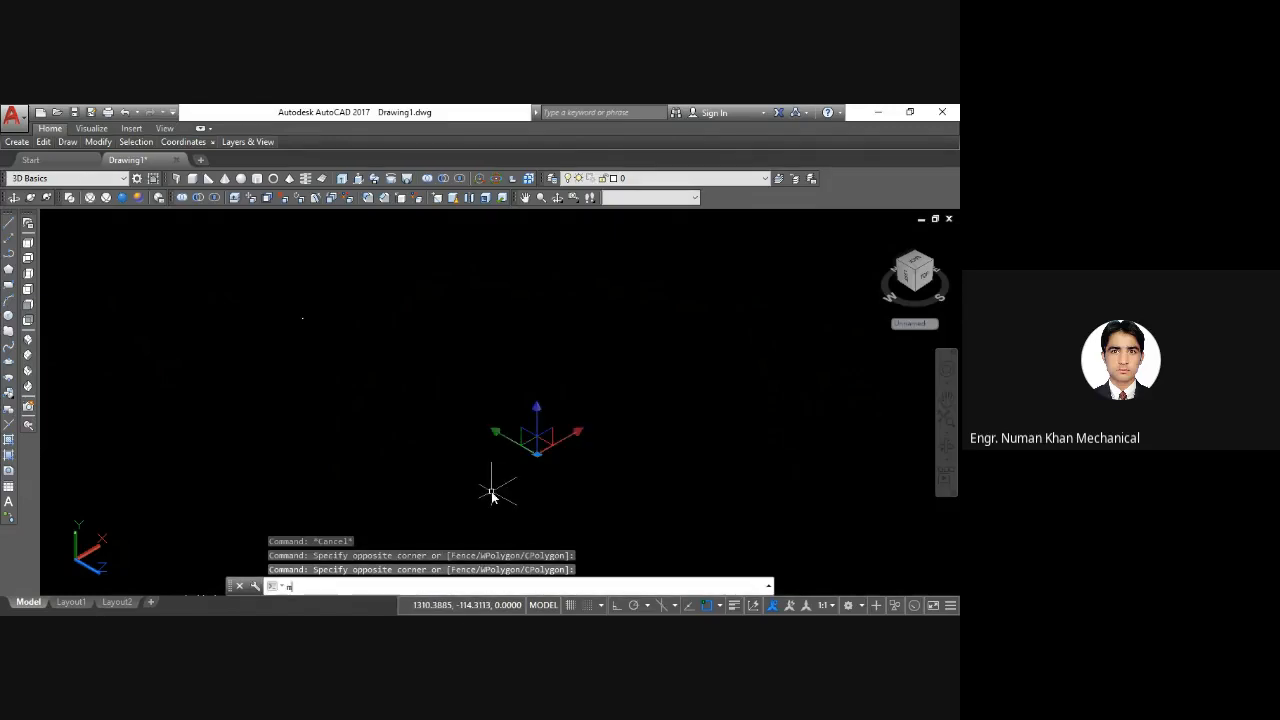
pyautogui.press('Return')
pyautogui.click(538, 457)
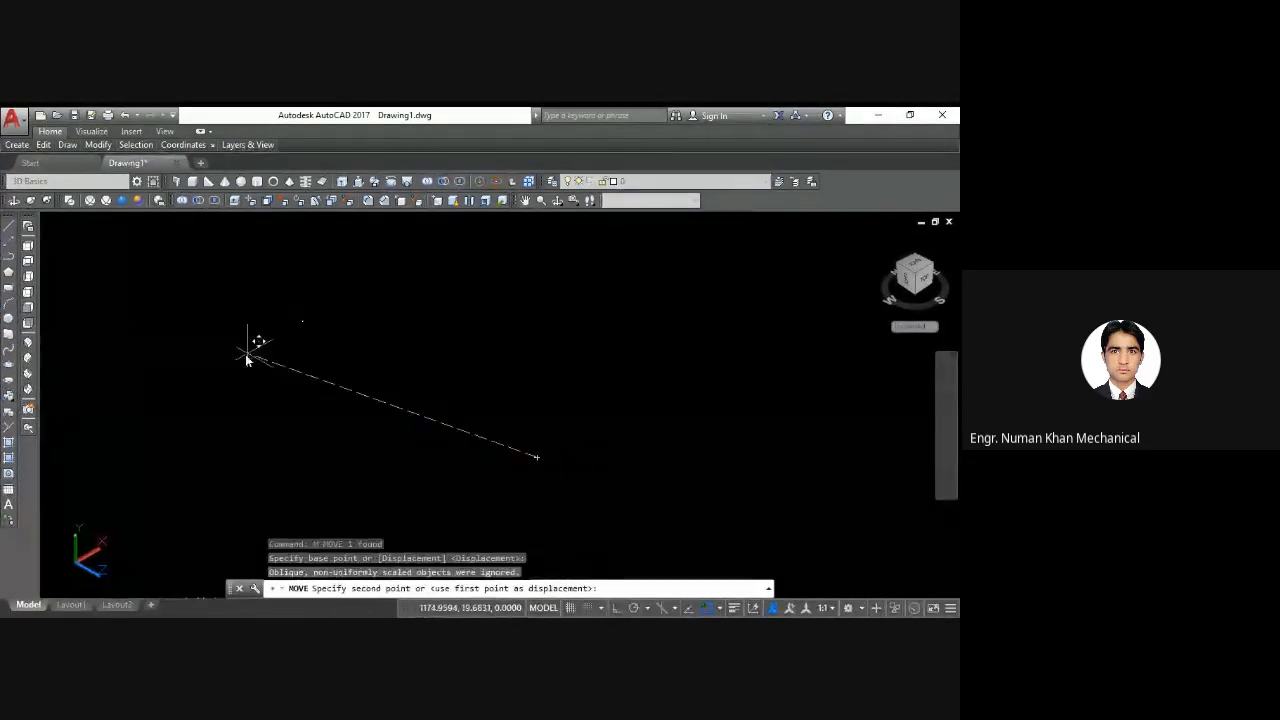
pyautogui.click(281, 352)
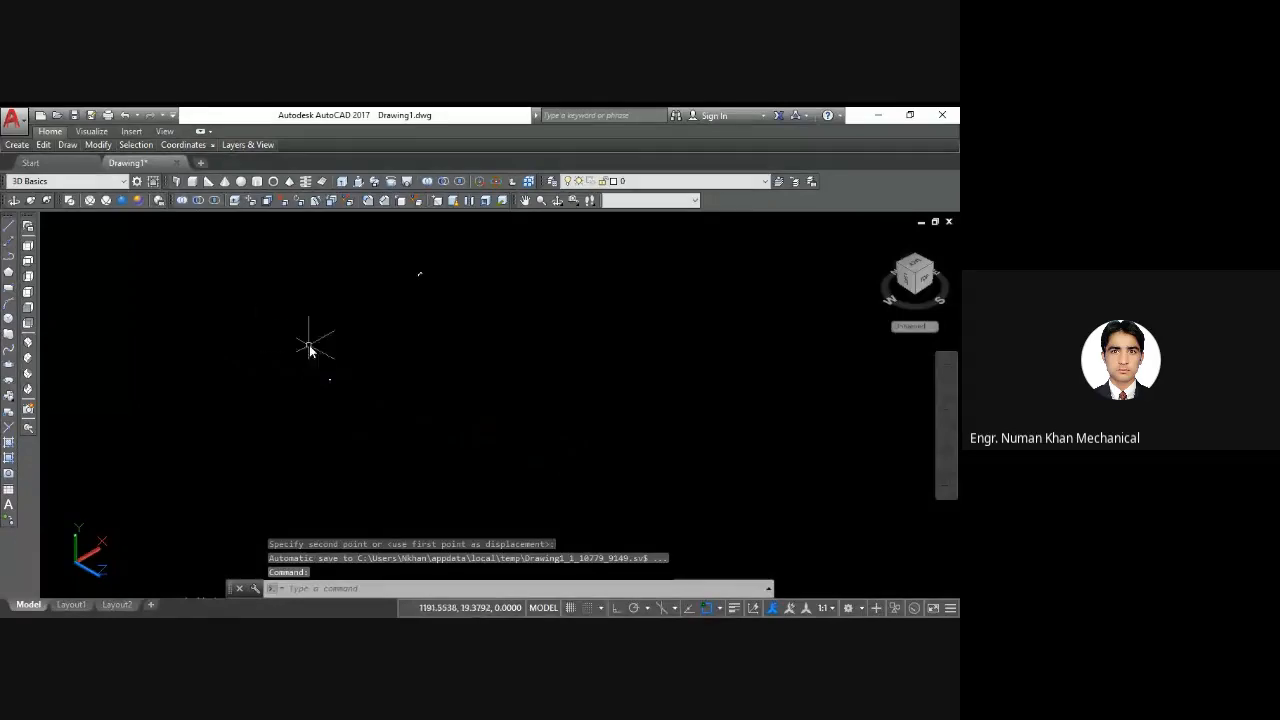
# Step: Move the circle again so that it sits close below the spline
pyautogui.keyDown('shift'); pyautogui.moveTo(309, 345); pyautogui.dragTo(310, 435, button='middle'); pyautogui.keyUp('shift')
pyautogui.write('m')
pyautogui.press('Return')
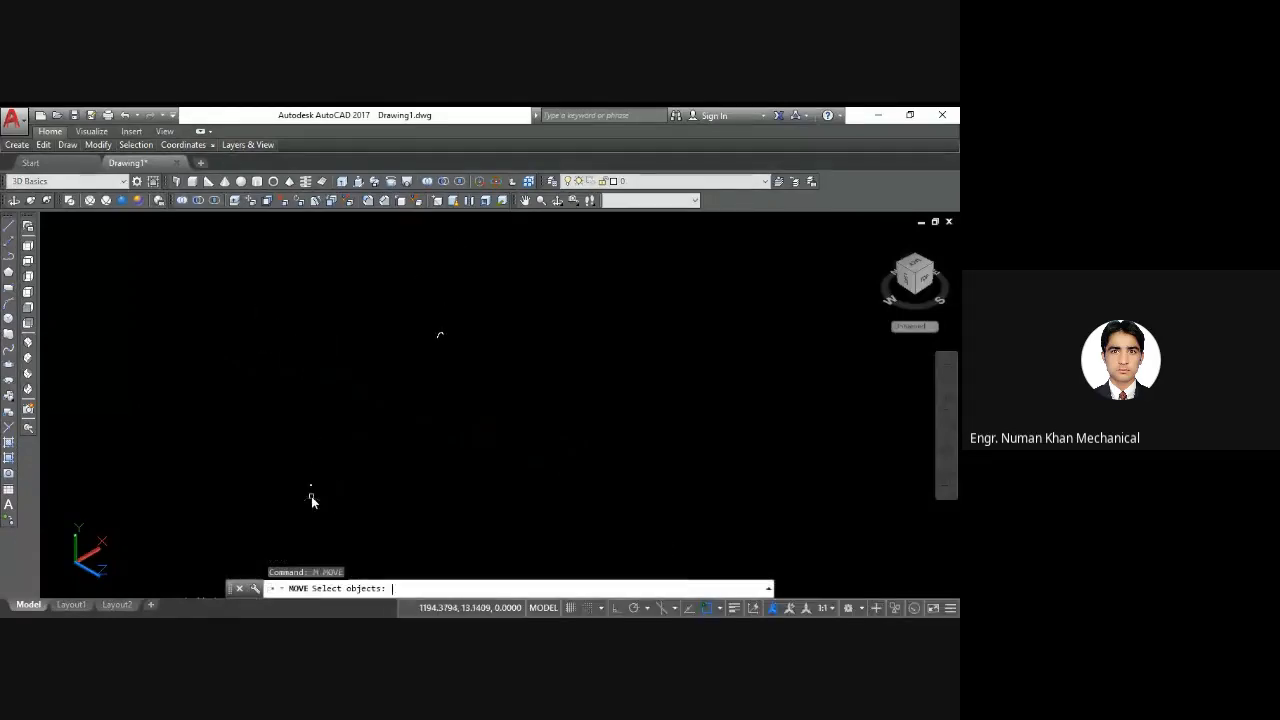
pyautogui.click(354, 432)
pyautogui.click(293, 510)
pyautogui.press('Return')
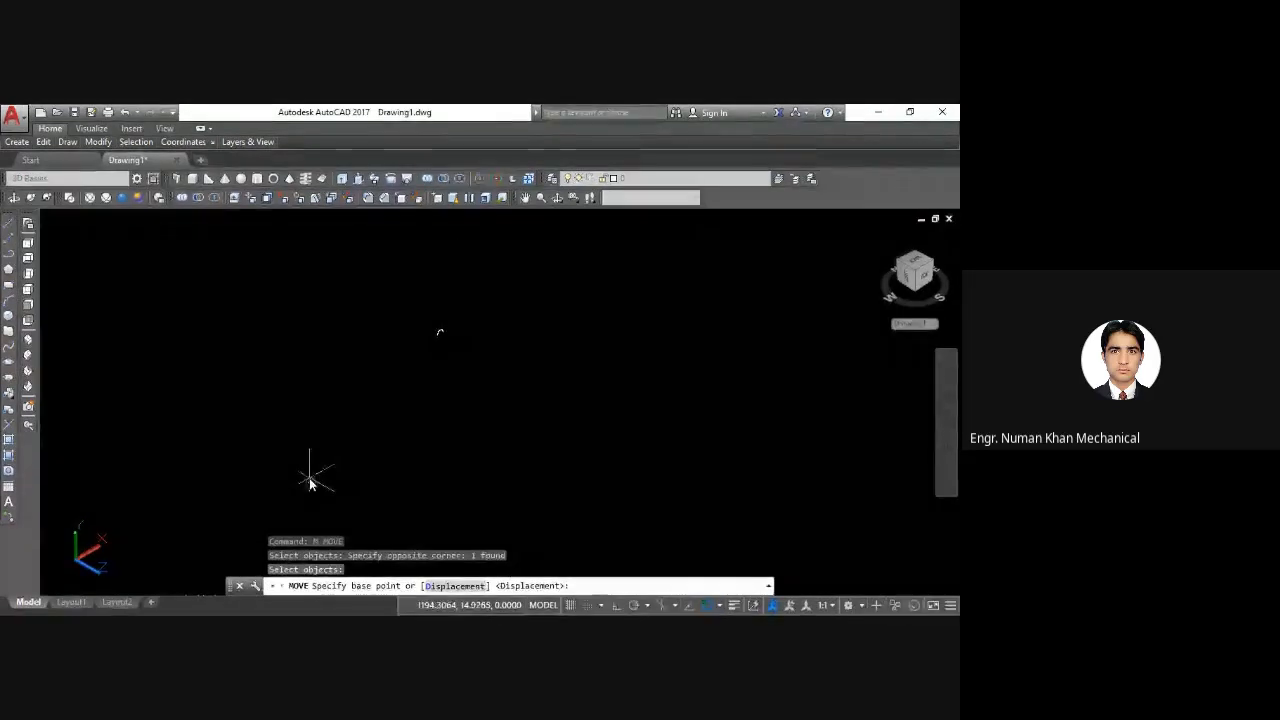
pyautogui.click(310, 483)
pyautogui.click(428, 344)
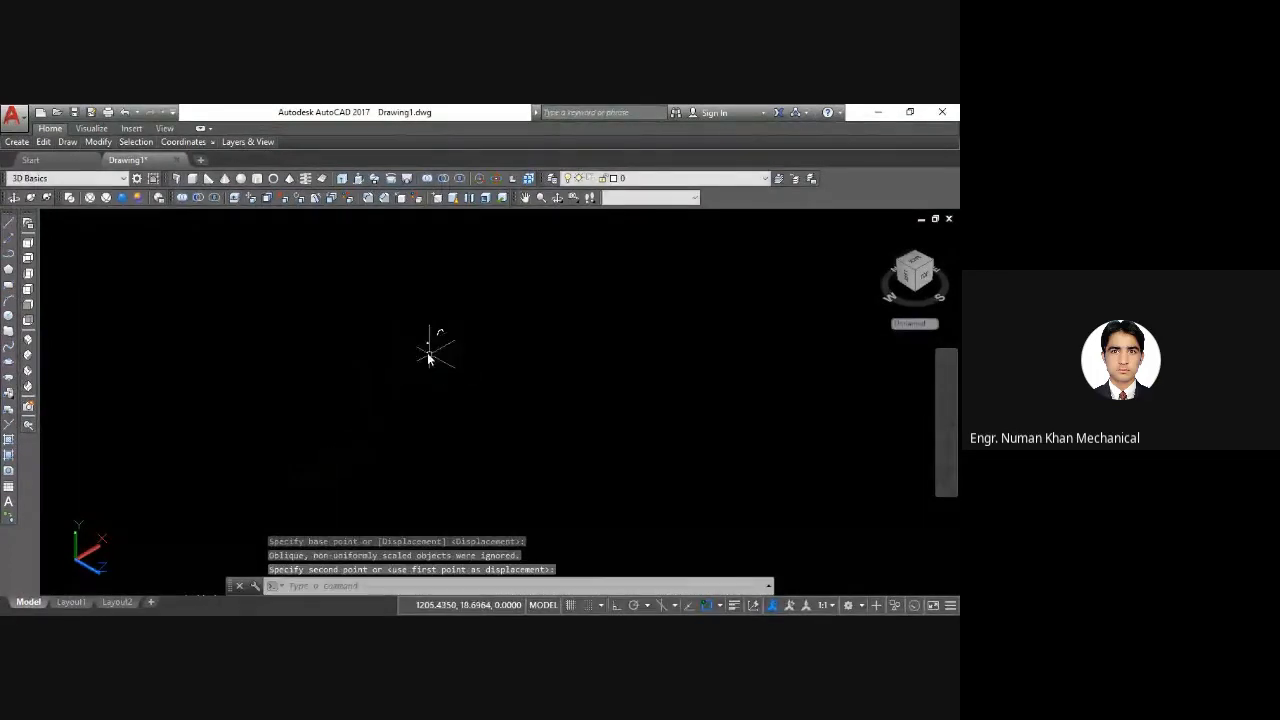
# Step: Move the circle by its centre to a spot just beside the lower start of the spline
pyautogui.scroll(6, 428, 344)
pyautogui.moveTo(474, 332); pyautogui.dragTo(457, 404, button='middle')
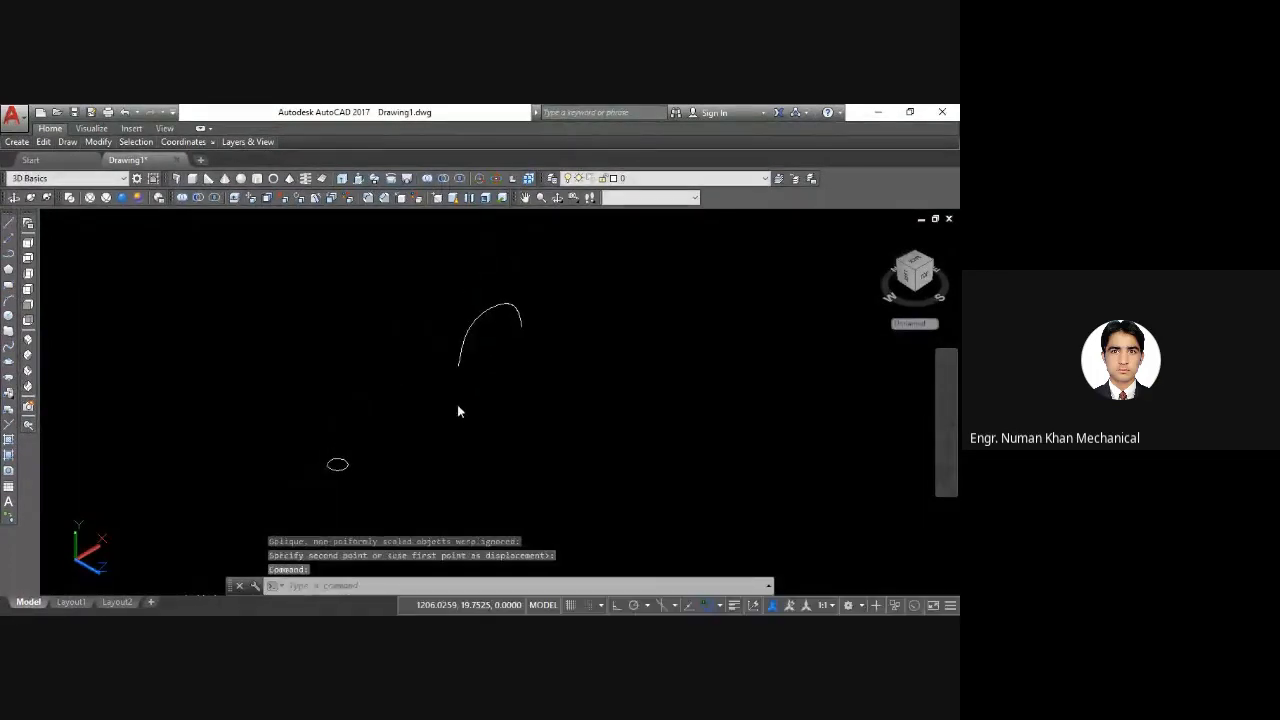
pyautogui.scroll(2, 457, 402)
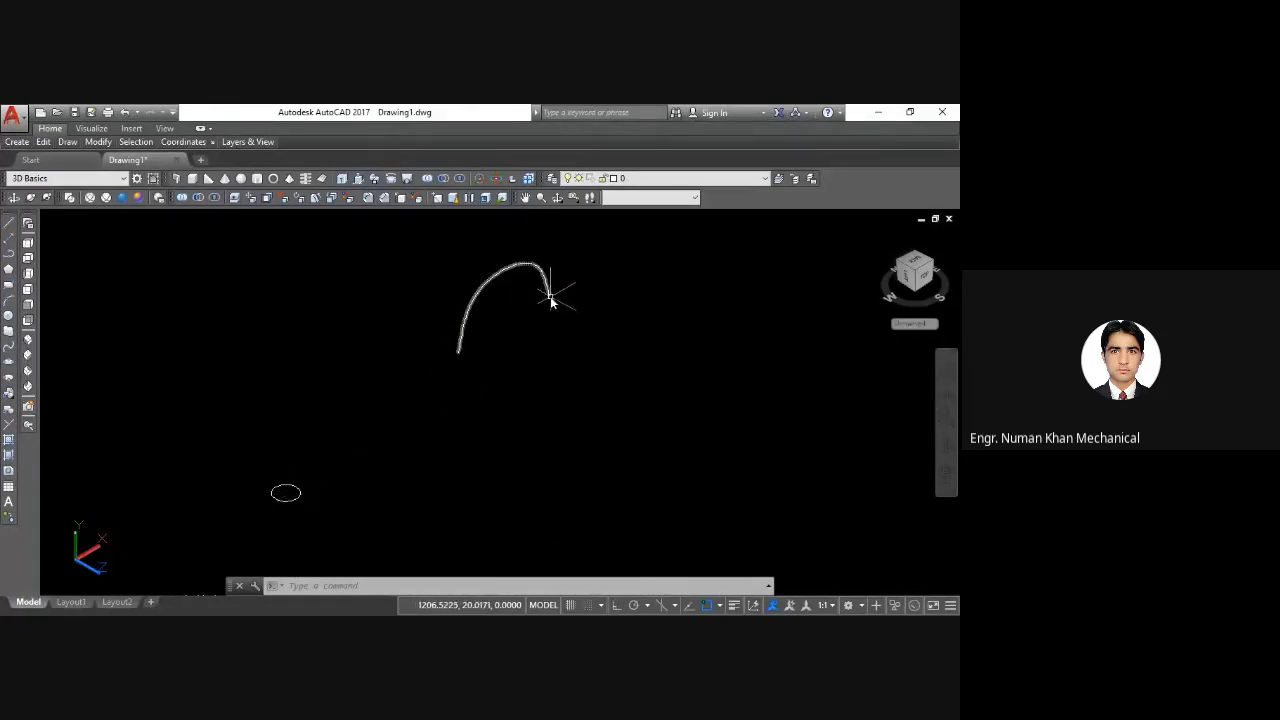
pyautogui.keyDown('shift'); pyautogui.moveTo(360, 372); pyautogui.dragTo(376, 382, button='middle'); pyautogui.keyUp('shift')
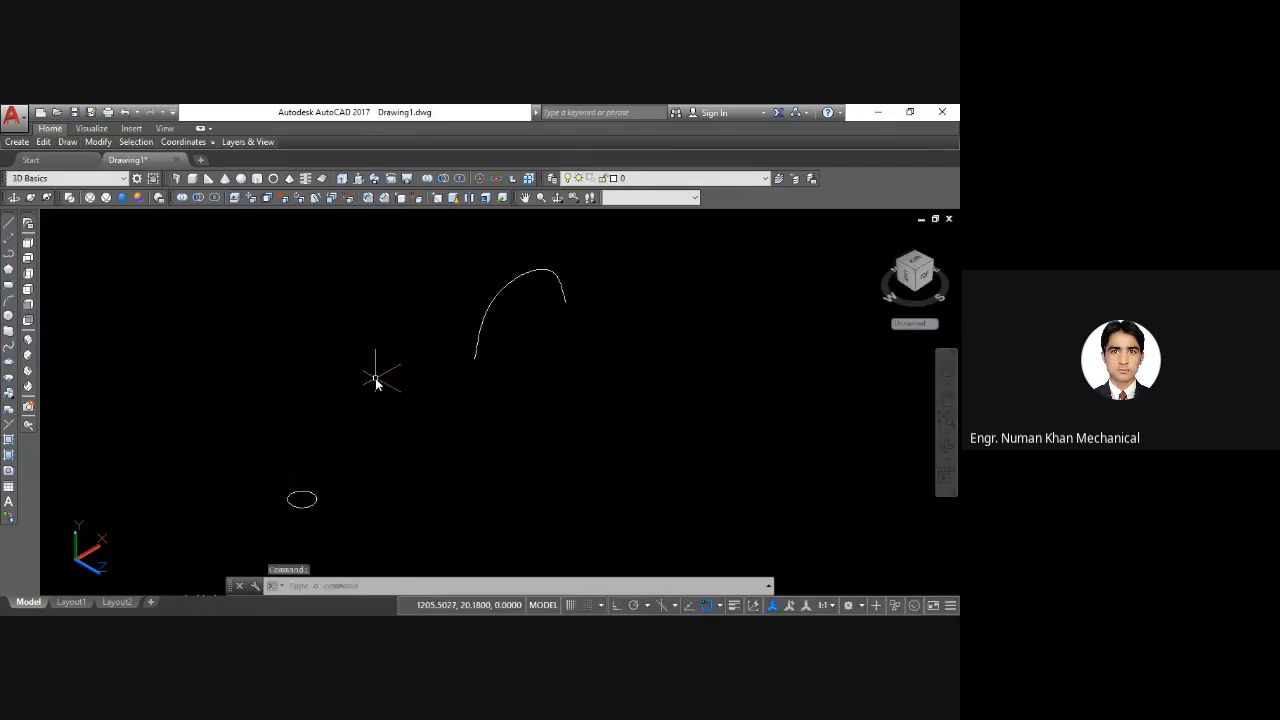
pyautogui.write('m')
pyautogui.press('Return')
pyautogui.click(332, 445)
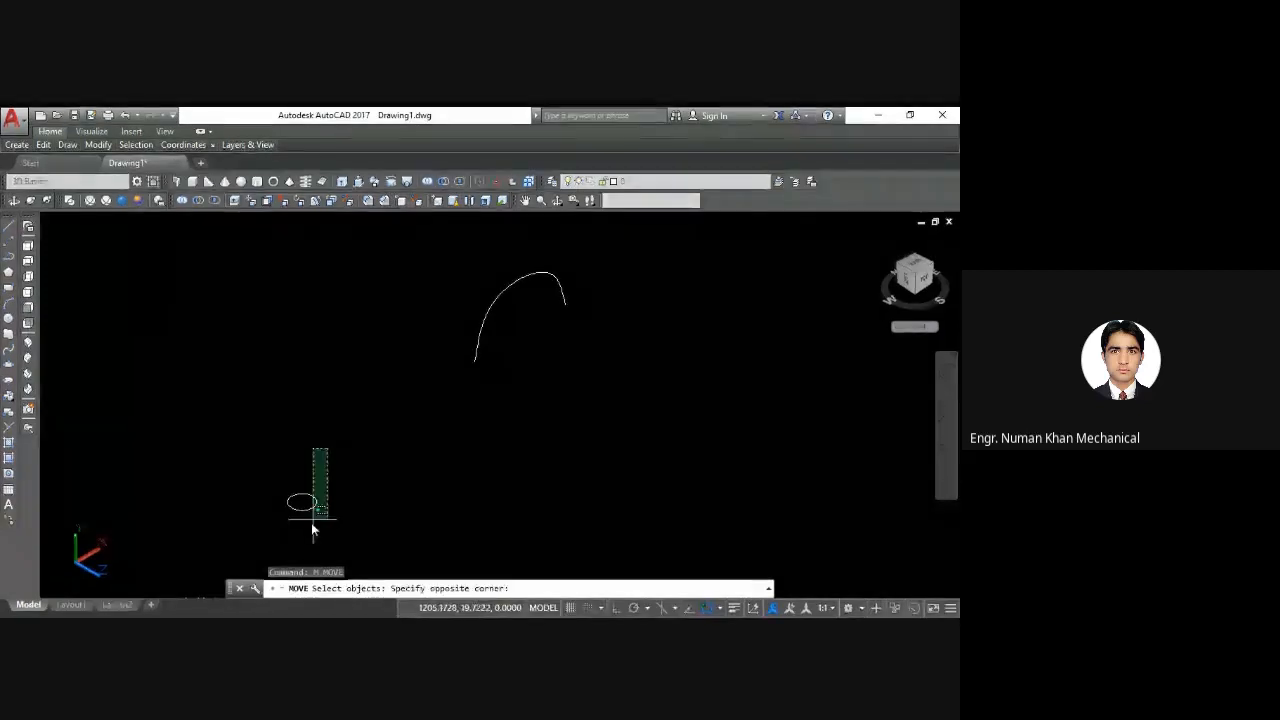
pyautogui.click(282, 529)
pyautogui.press('Return')
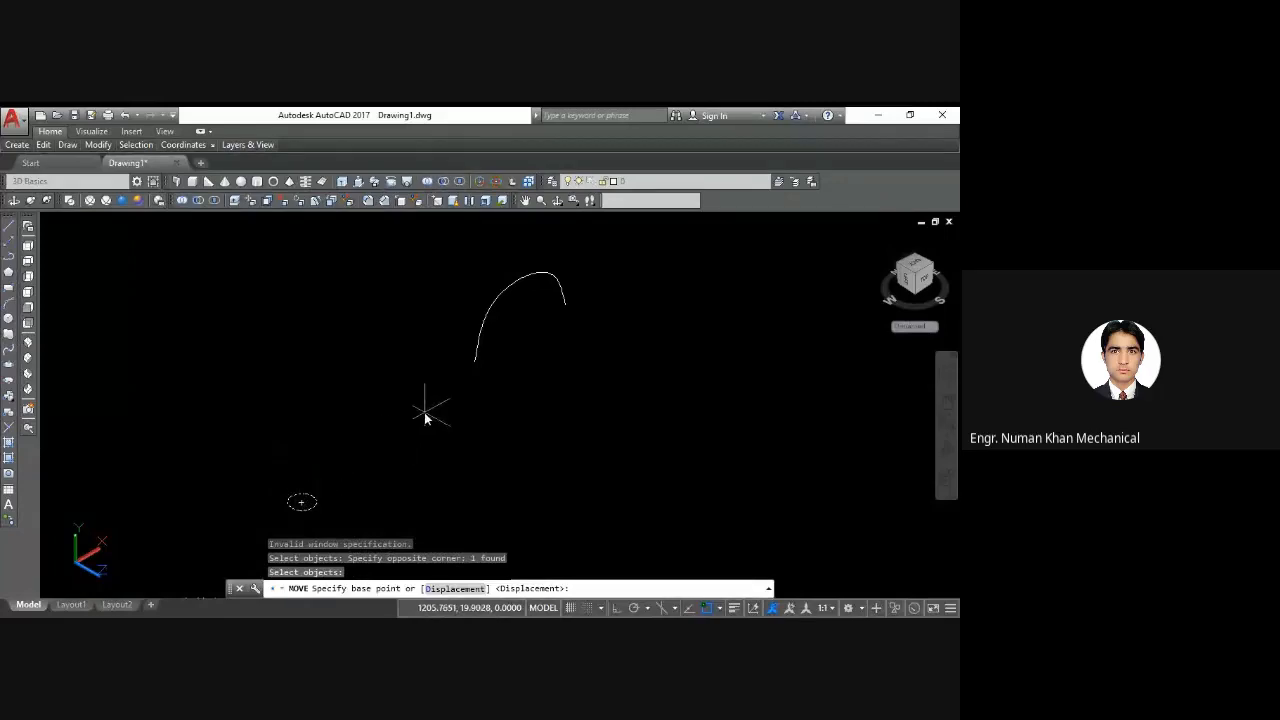
pyautogui.click(304, 501)
pyautogui.click(451, 369)
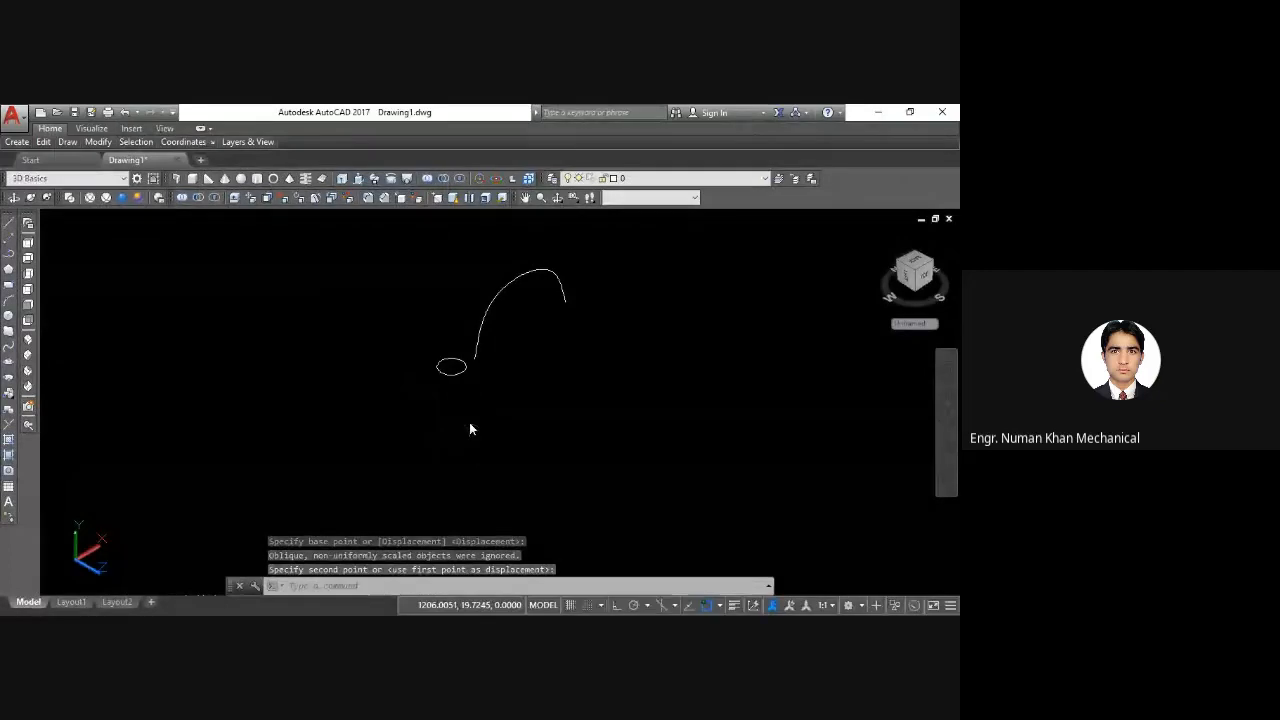
# Step: Sweep the circle along the arched spline, keeping the closed-profile creation mode set to Solid
pyautogui.click(464, 454)
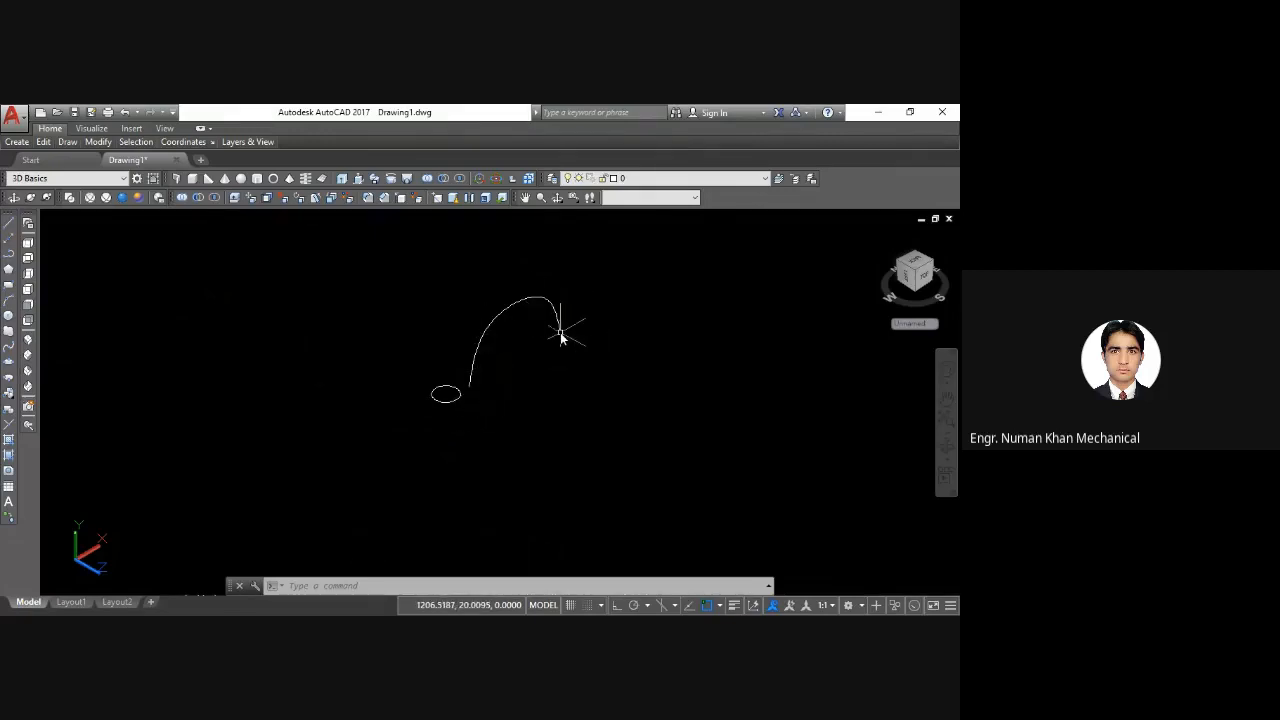
pyautogui.write('s')
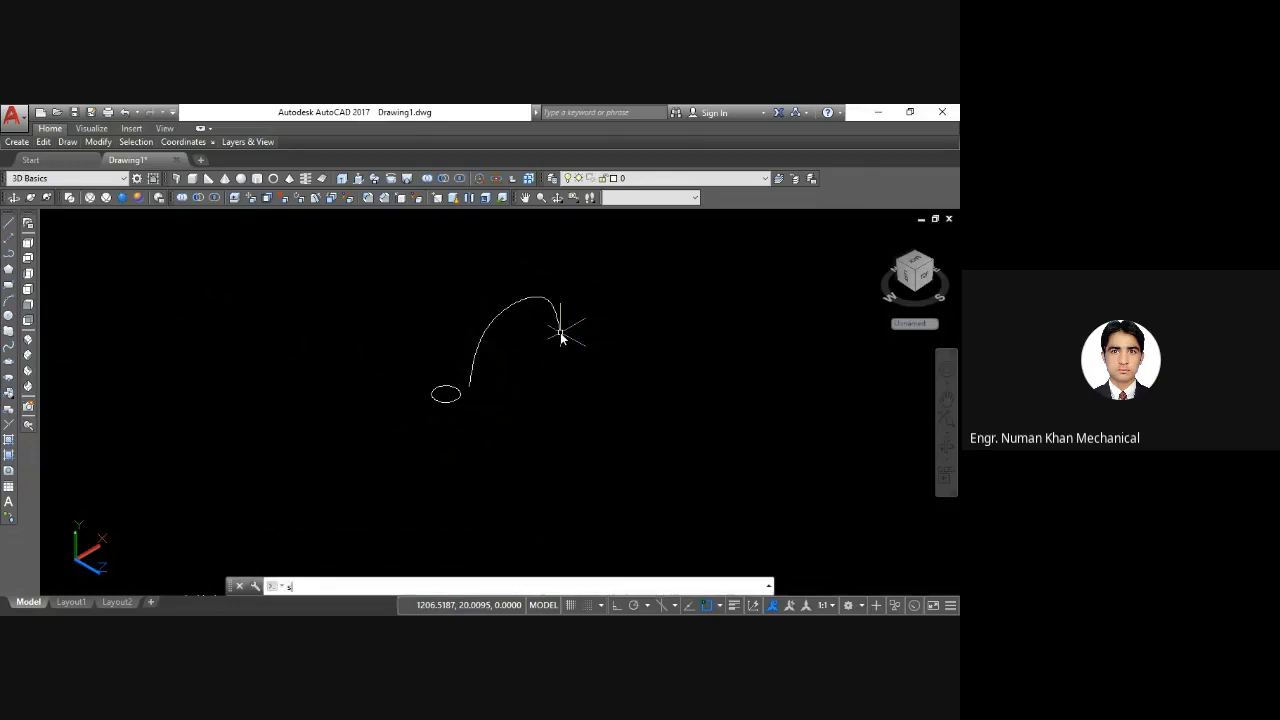
pyautogui.write('weep')
pyautogui.press('Return')
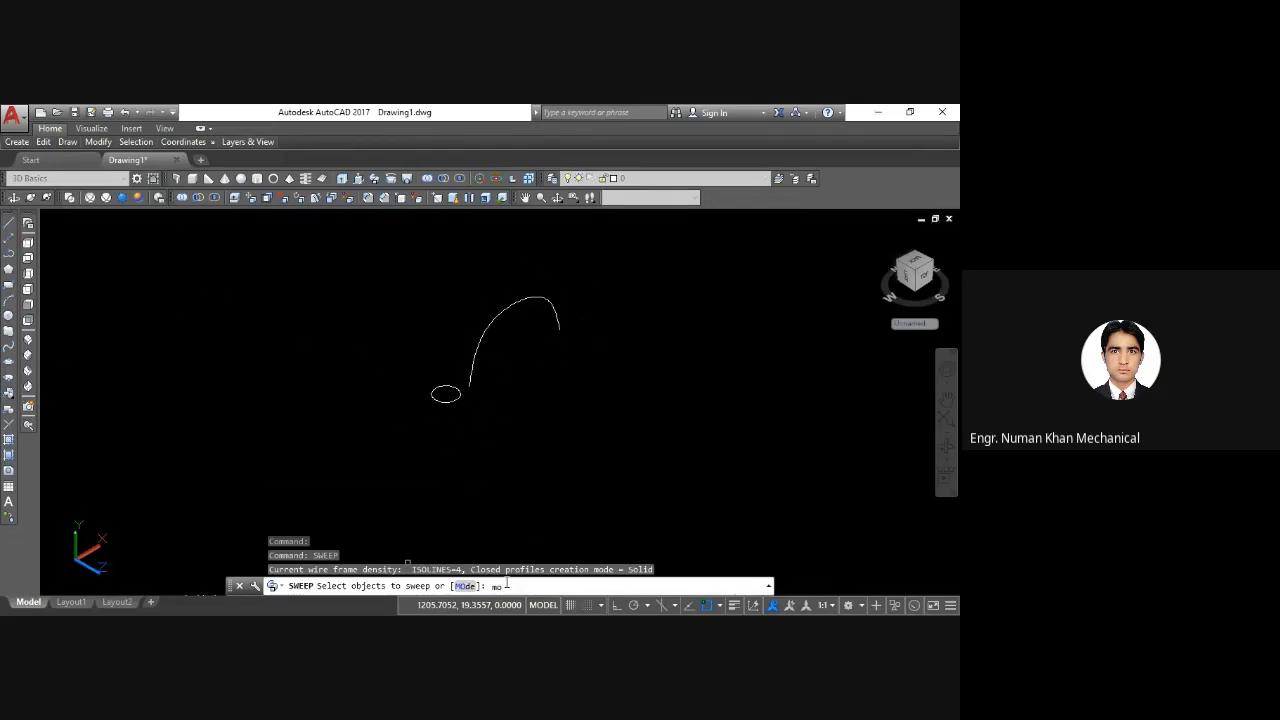
pyautogui.press('Return')
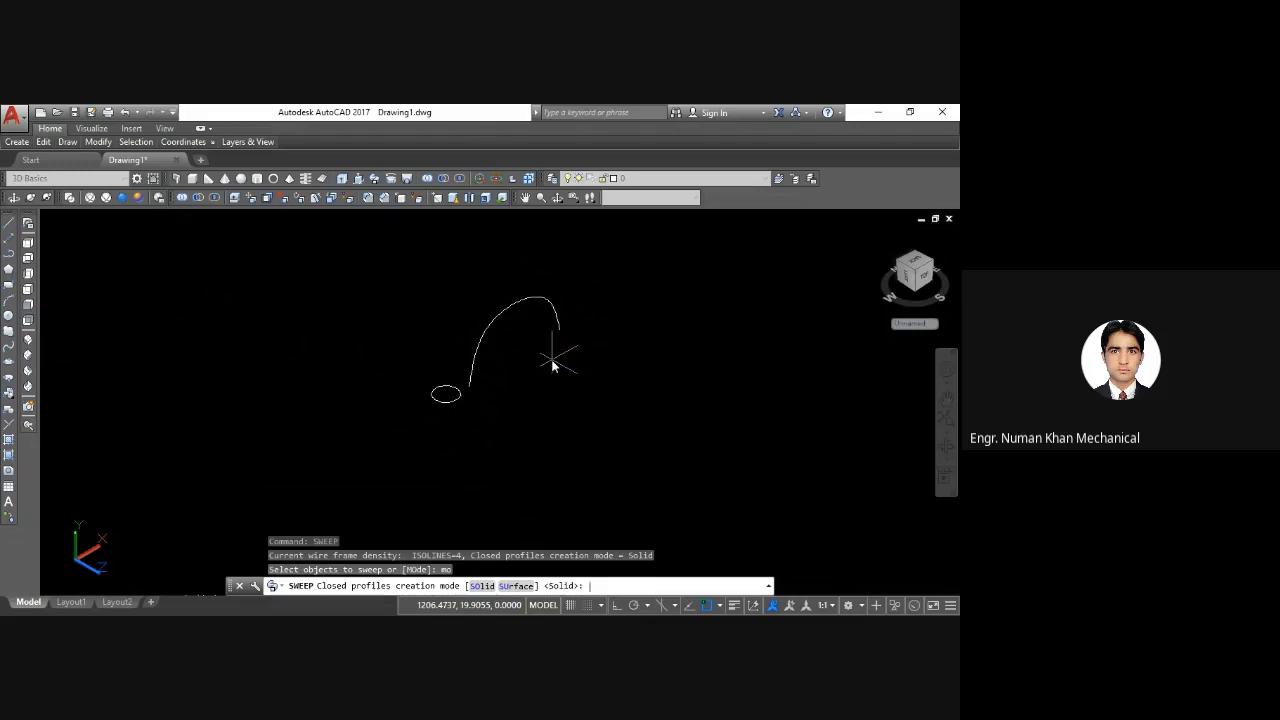
pyautogui.press('Return')
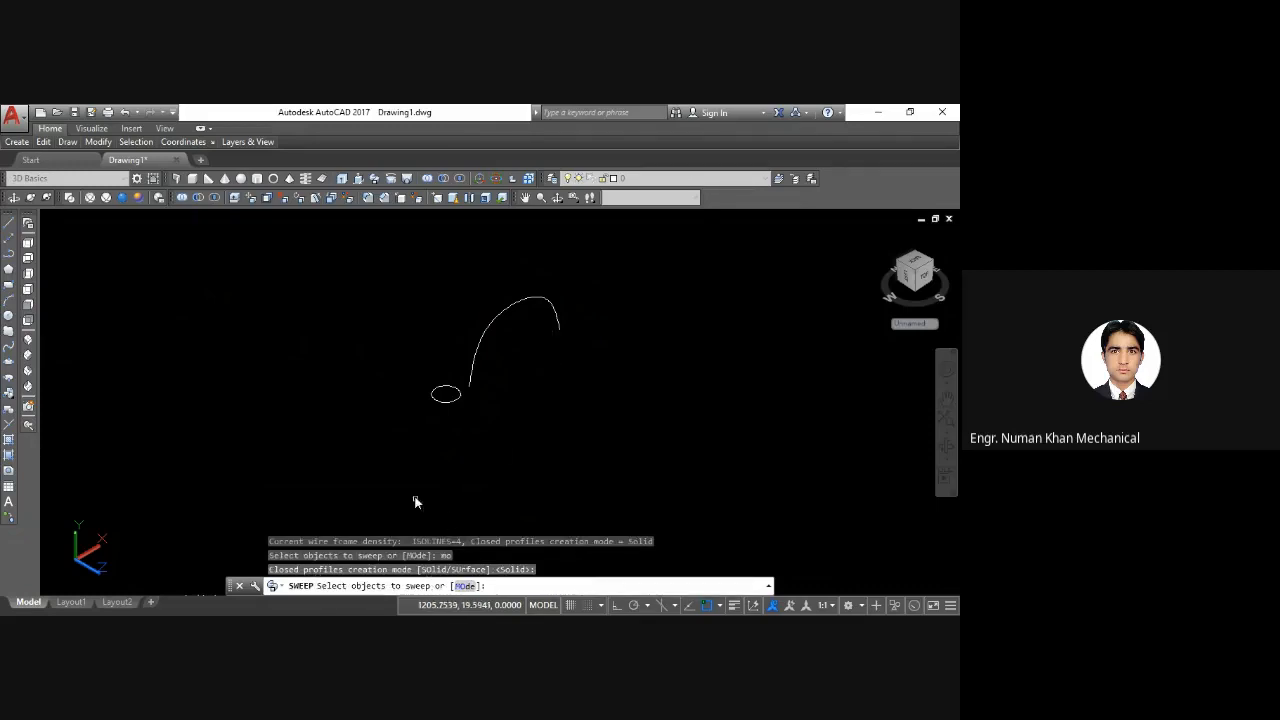
pyautogui.click(441, 401)
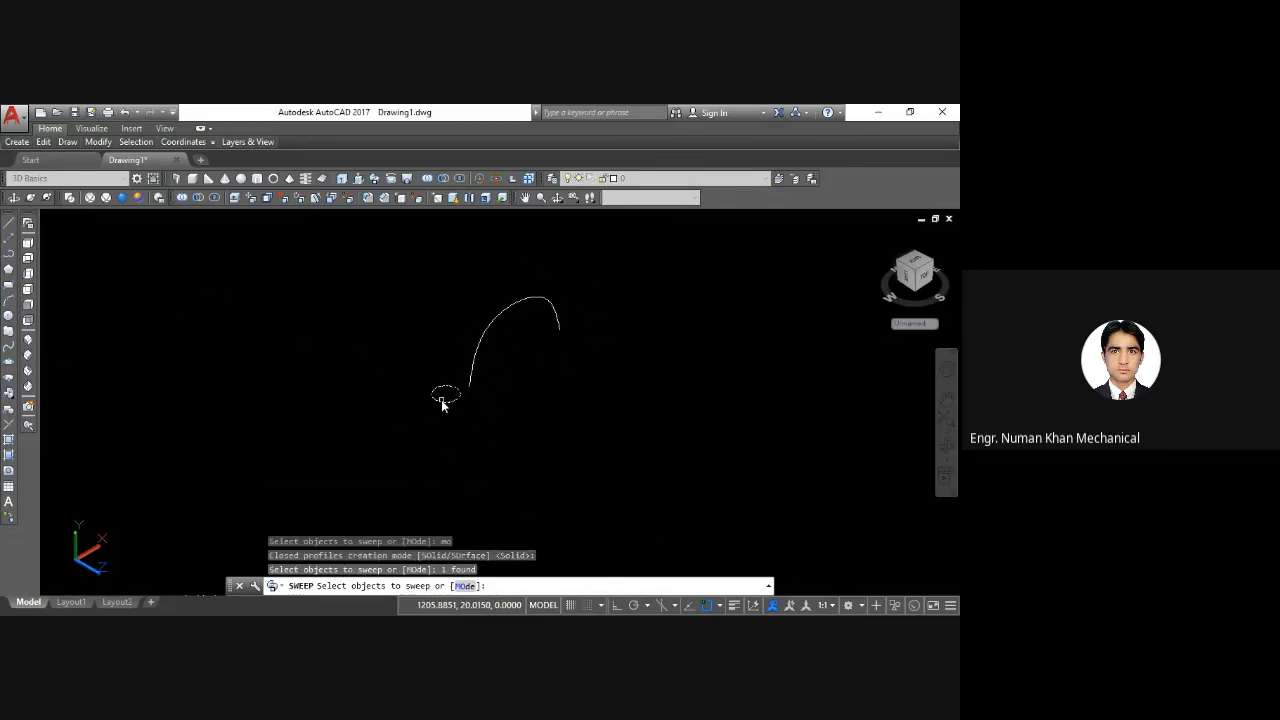
pyautogui.press('Return')
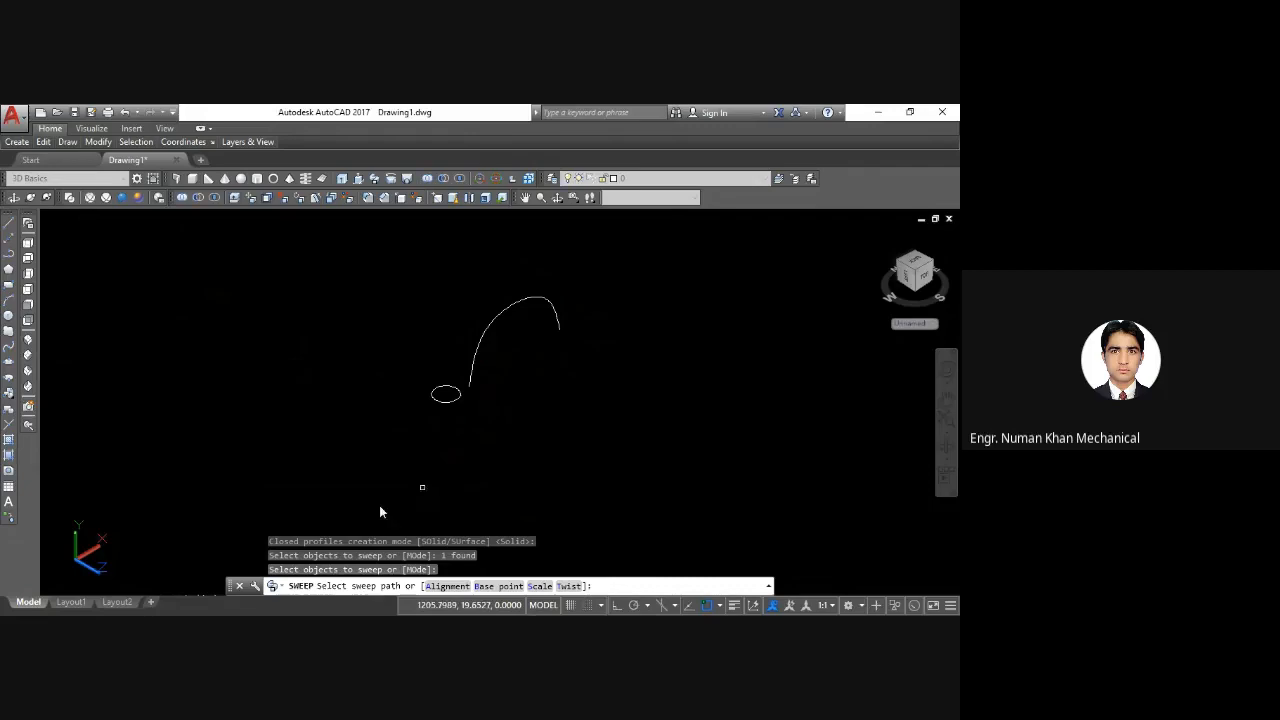
pyautogui.click(481, 351)
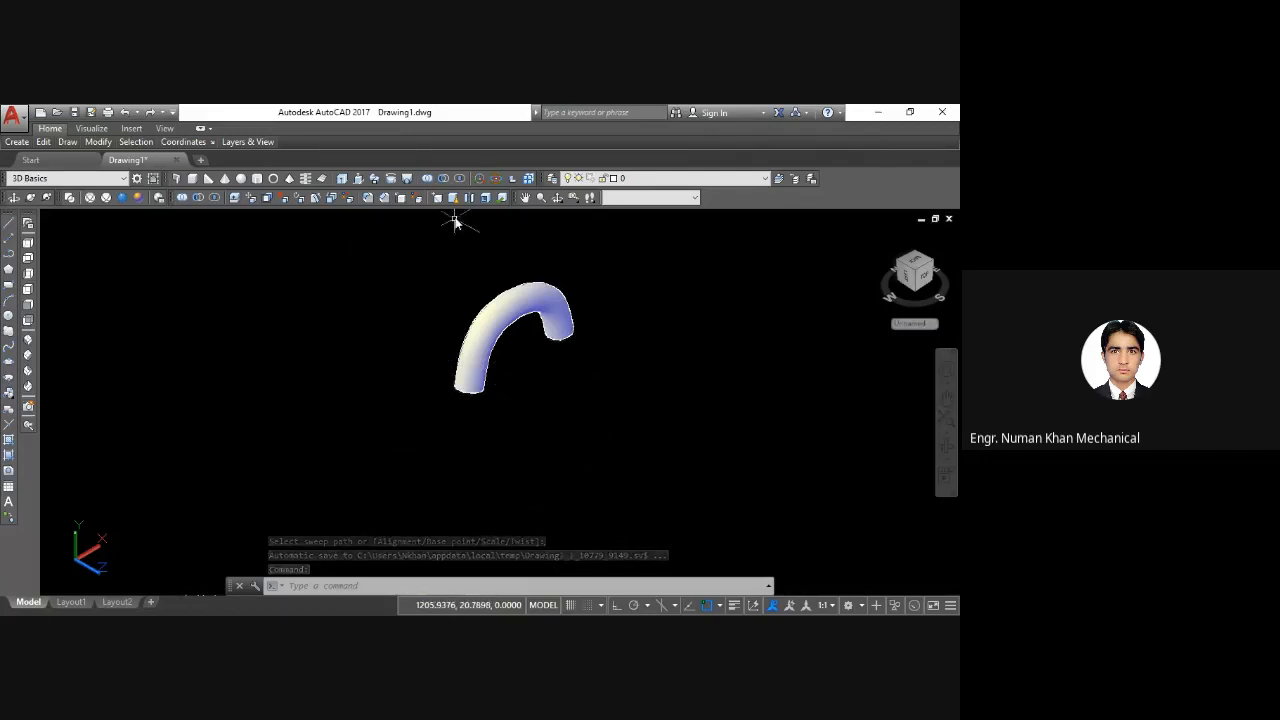
# Step: Inspect the swept tube from several angles and undo both the orbit and the sweep
pyautogui.click(557, 198)
pyautogui.moveTo(511, 343); pyautogui.dragTo(452, 239)
pyautogui.moveTo(516, 370)
pyautogui.mouseDown()
pyautogui.moveTo(491, 251)
pyautogui.moveTo(503, 371)
pyautogui.moveTo(546, 360)
pyautogui.moveTo(506, 383)
pyautogui.mouseUp()
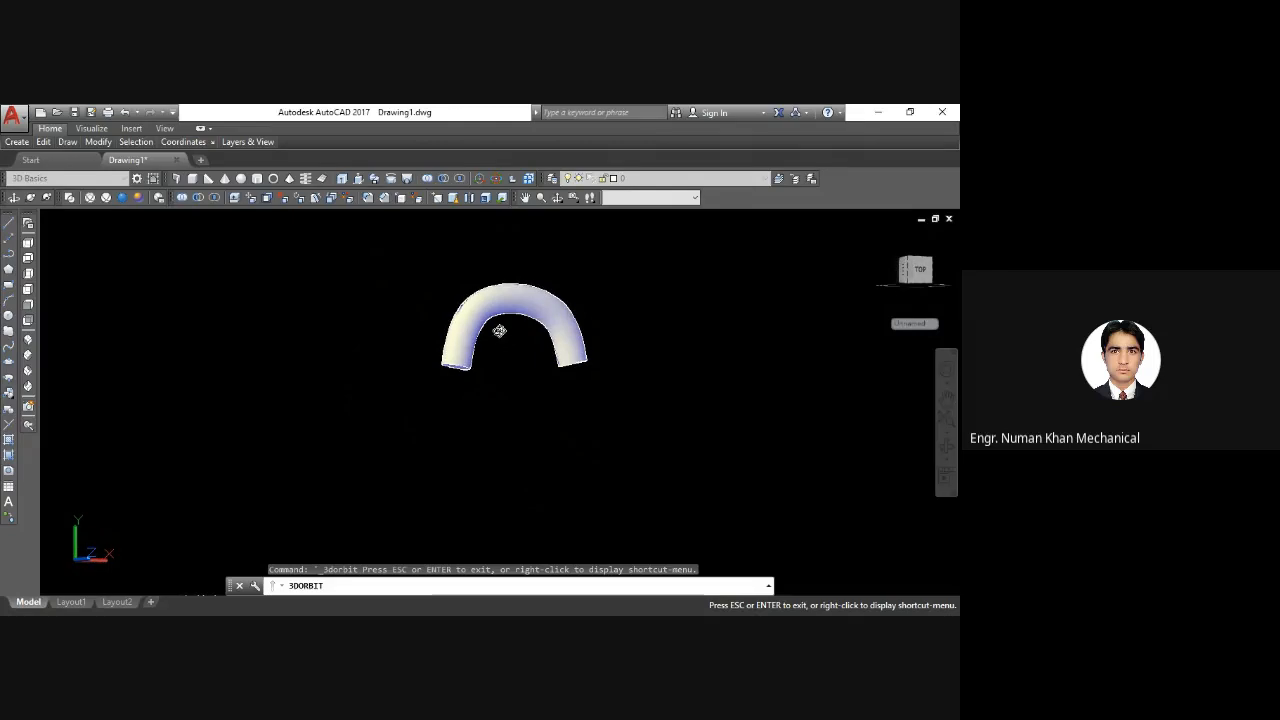
pyautogui.moveTo(499, 331); pyautogui.dragTo(521, 392)
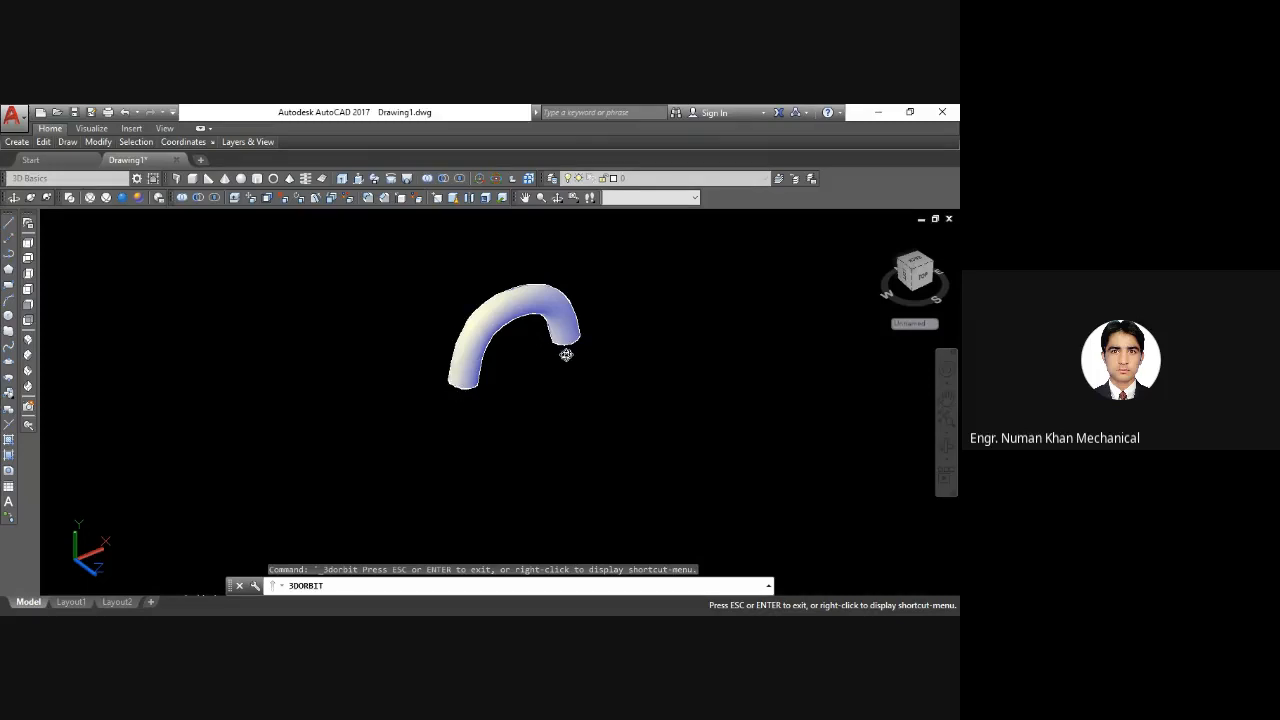
pyautogui.press('Escape')
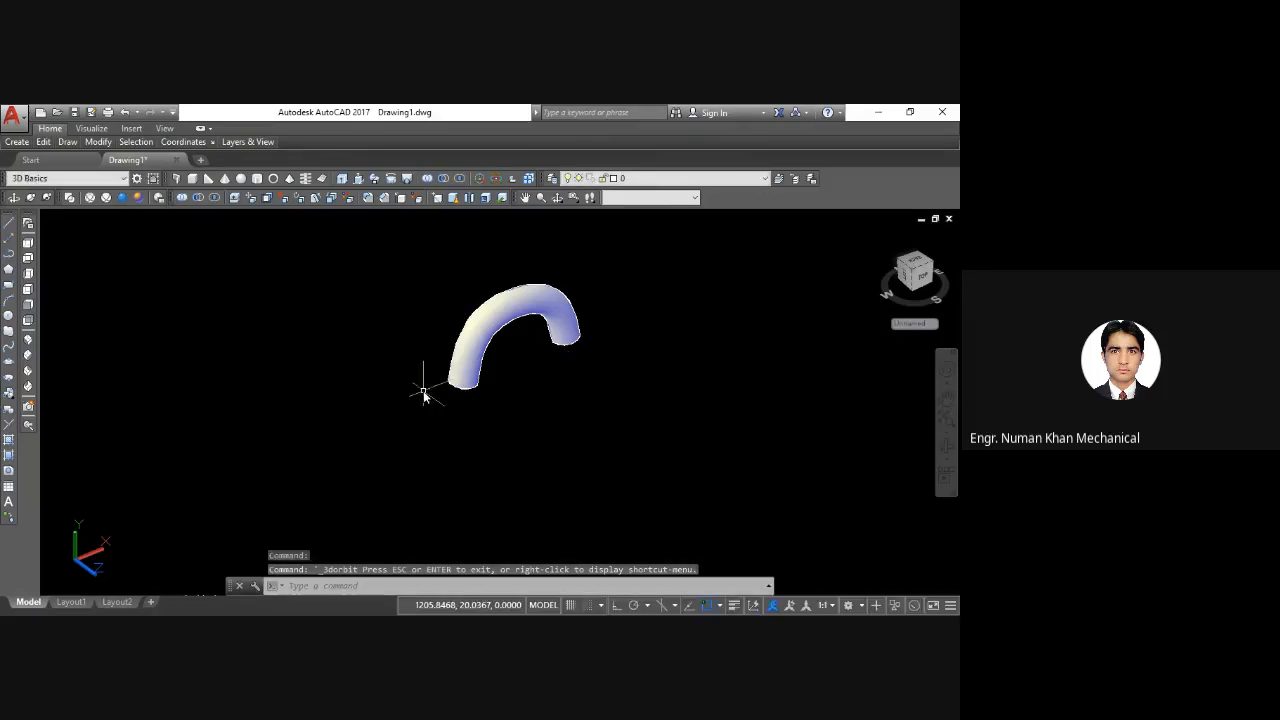
pyautogui.hotkey('ctrl', 'z')
pyautogui.hotkey('ctrl', 'z')
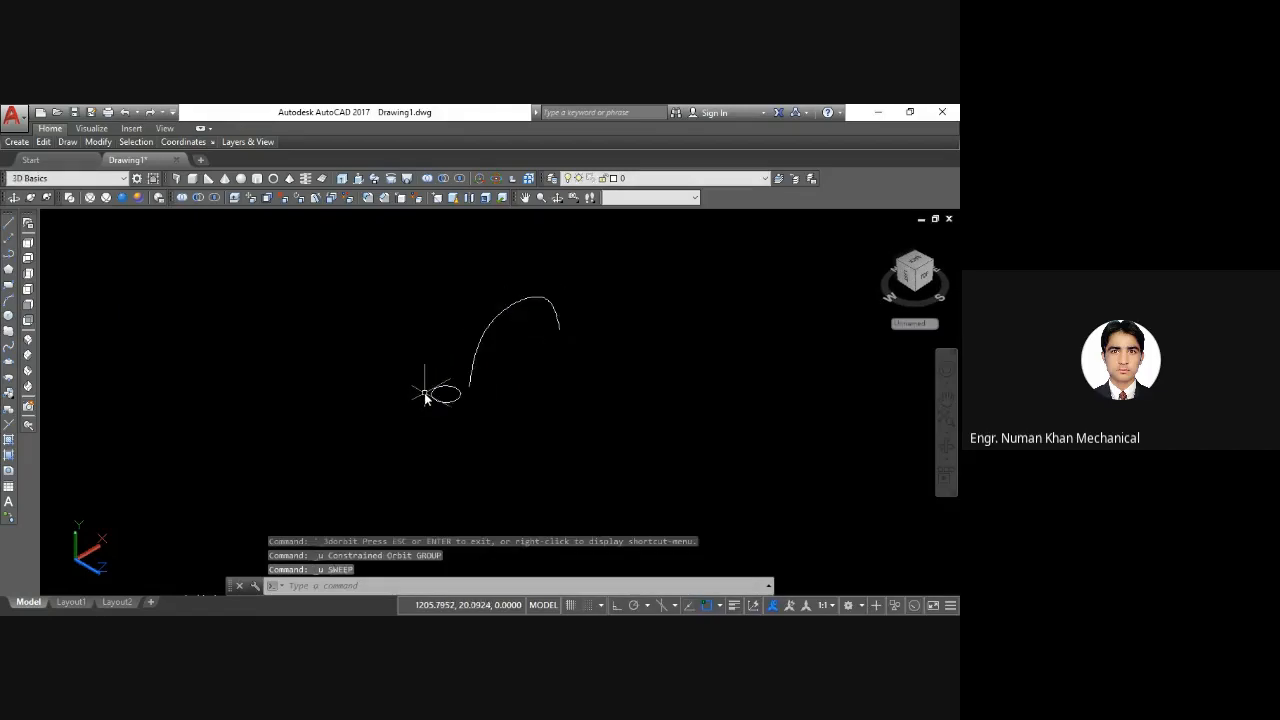
pyautogui.write('co')
pyautogui.press('Return')
pyautogui.click(652, 257)
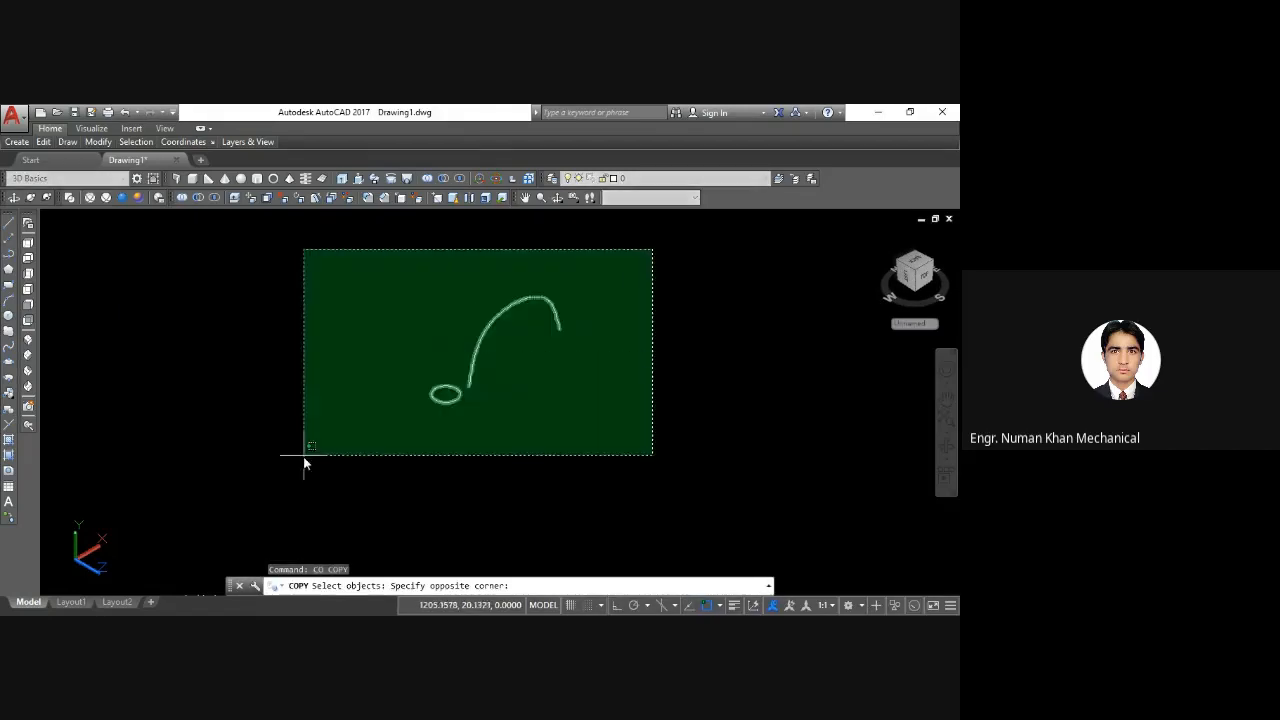
pyautogui.click(303, 456)
pyautogui.press('Return')
pyautogui.click(443, 391)
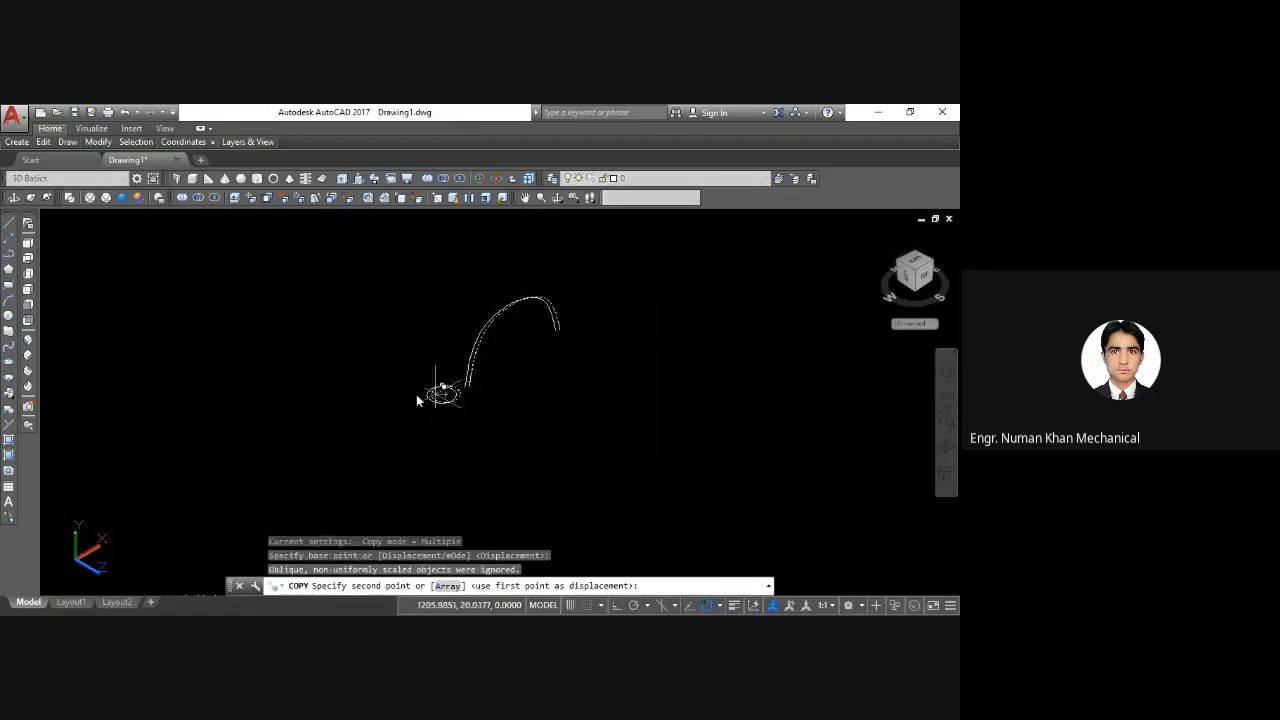
pyautogui.click(29, 356)
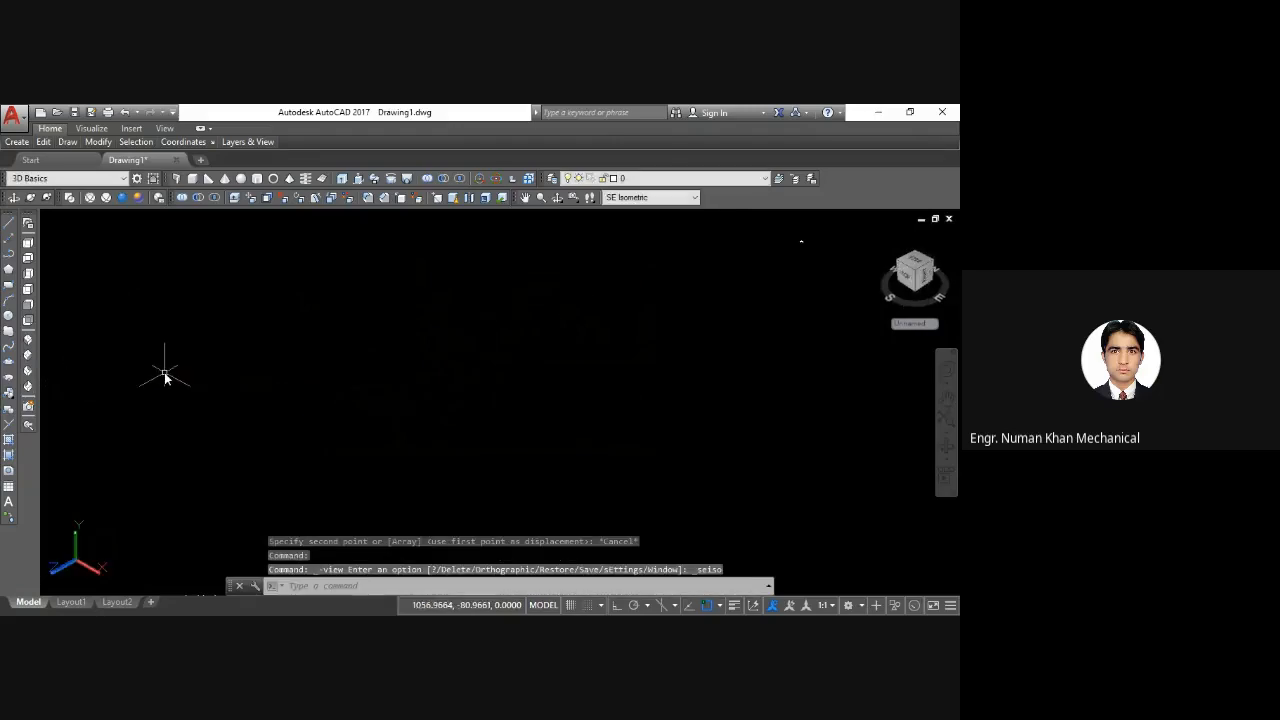
pyautogui.hotkey('ctrl', 'z')
# Step: Copy the circle and spline together from the circle's centre to three spots, two on the spline's side and one on the opposite side
pyautogui.write('c')
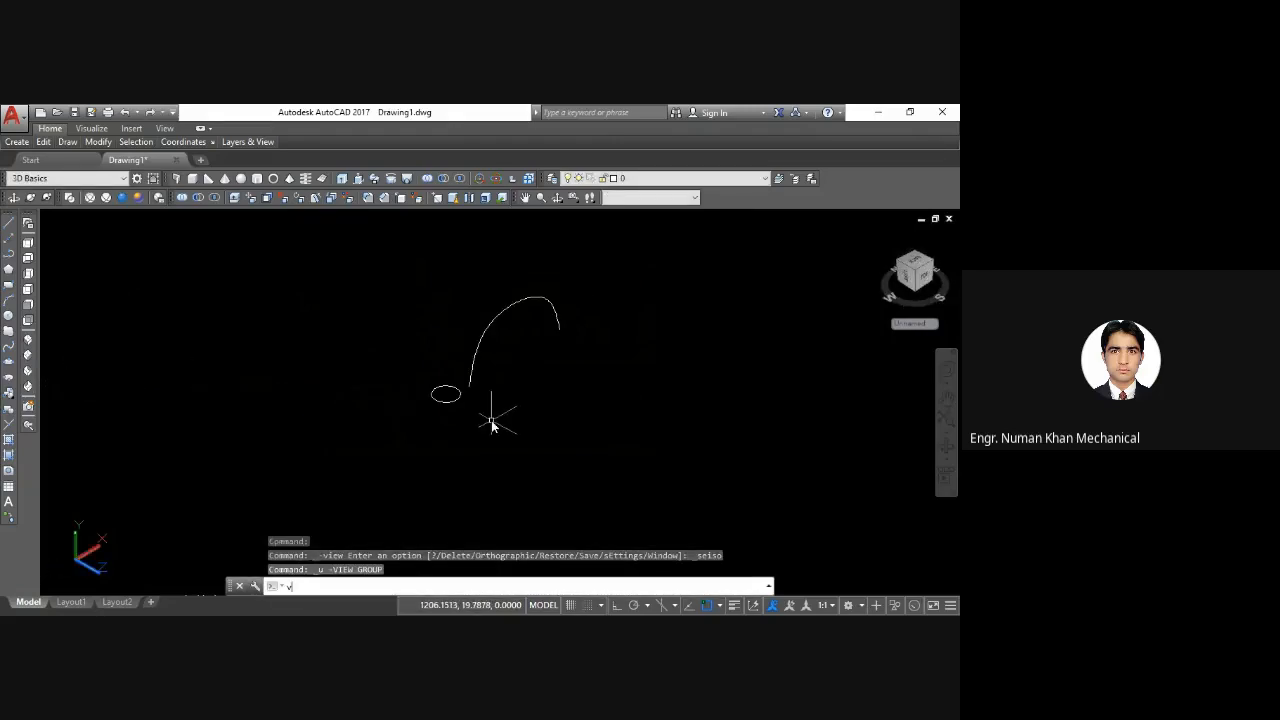
pyautogui.press('BackSpace')
pyautogui.press('Return')
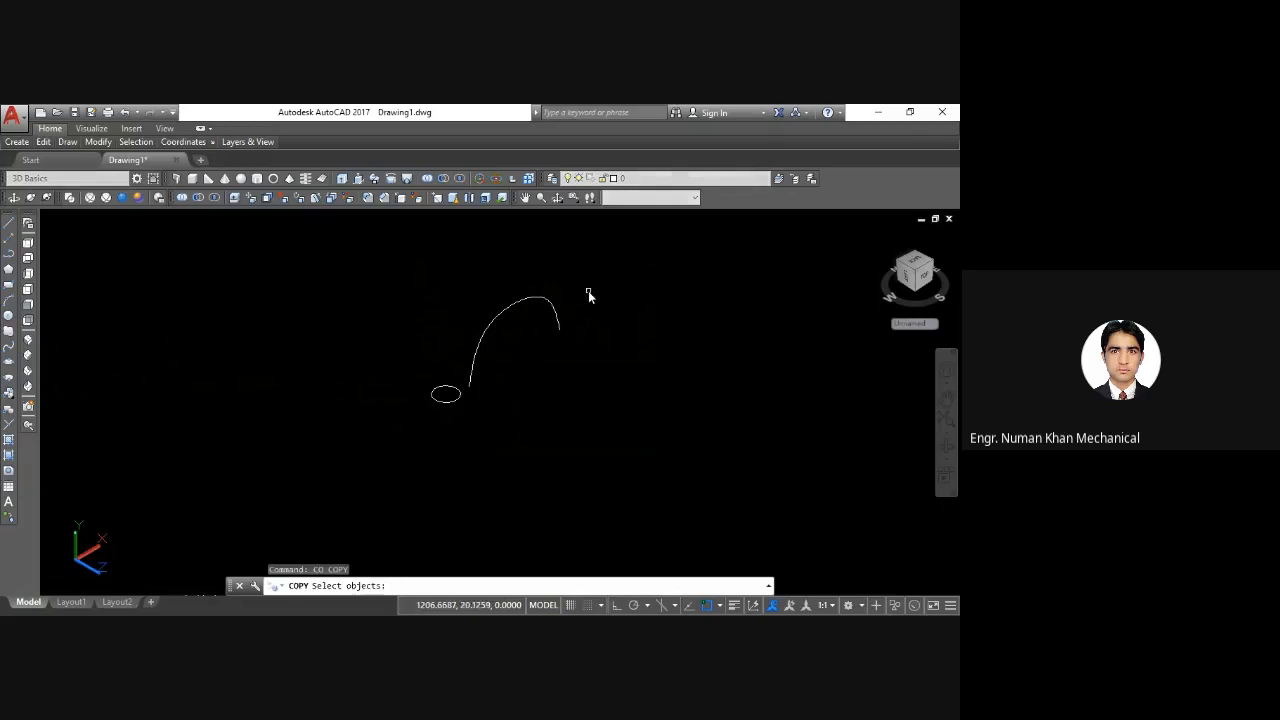
pyautogui.click(590, 291)
pyautogui.click(391, 431)
pyautogui.press('Return')
pyautogui.click(445, 393)
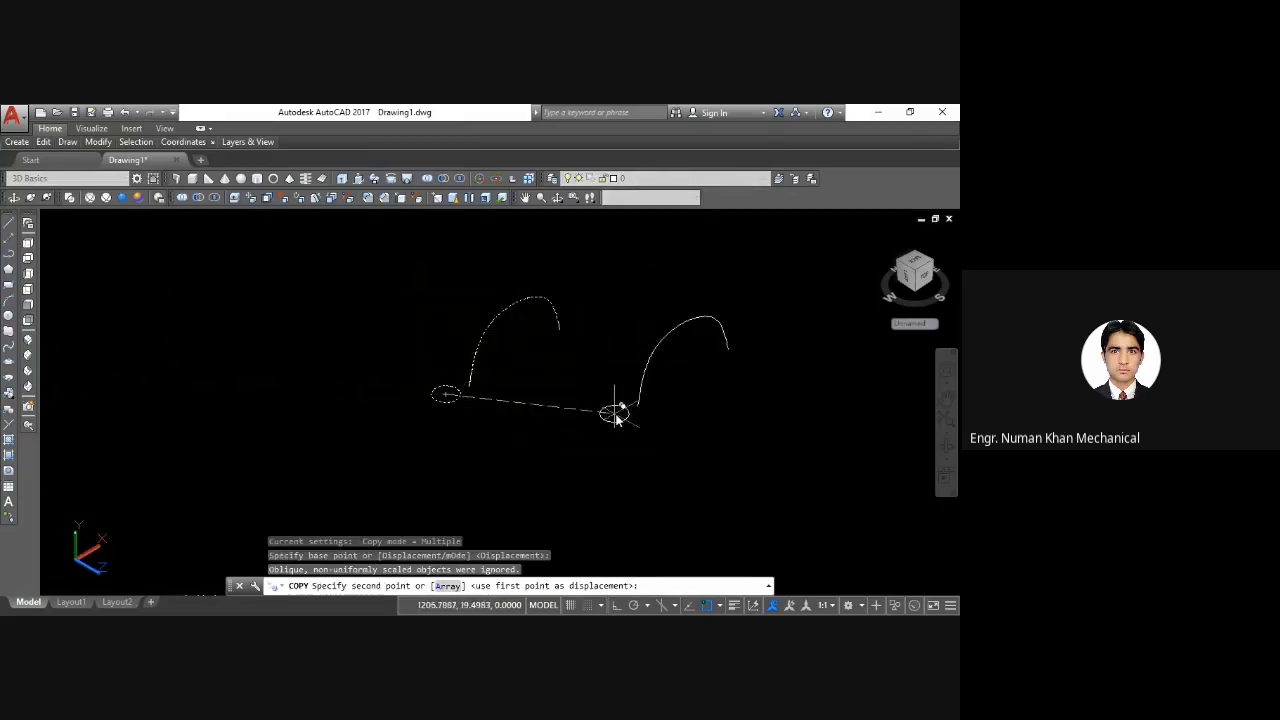
pyautogui.click(615, 414)
pyautogui.click(768, 490)
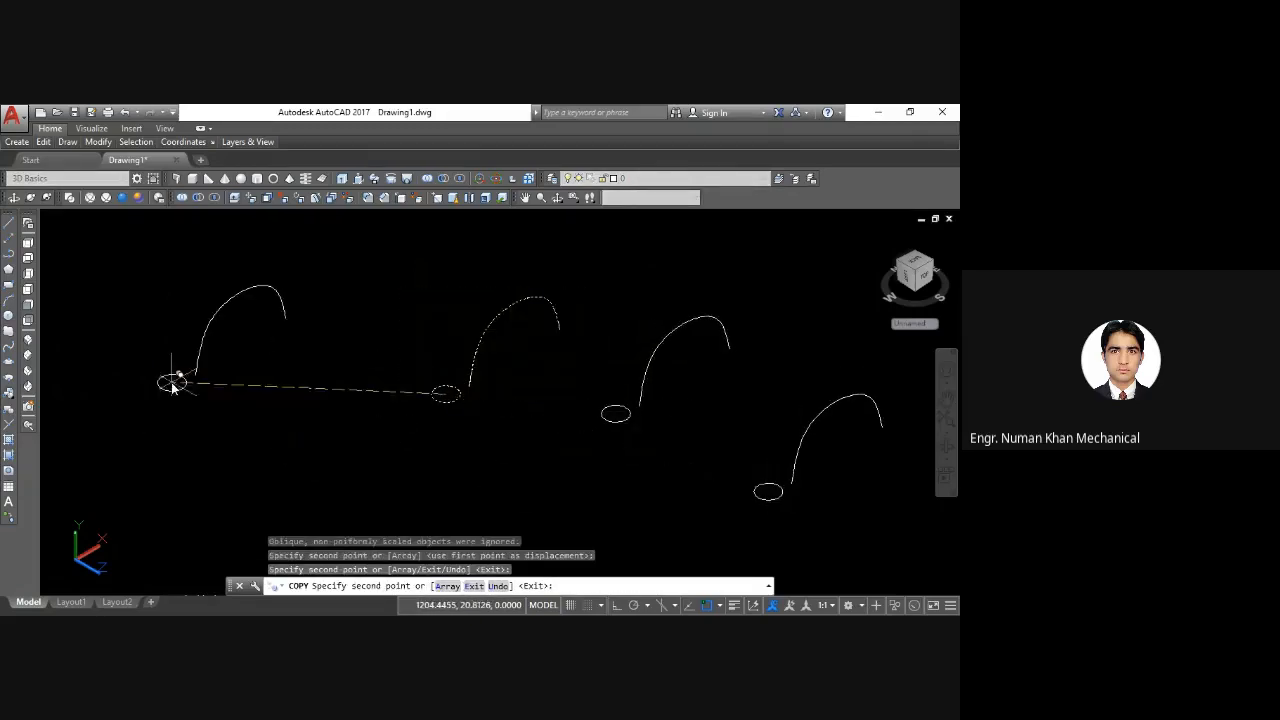
pyautogui.click(172, 381)
pyautogui.press('Escape')
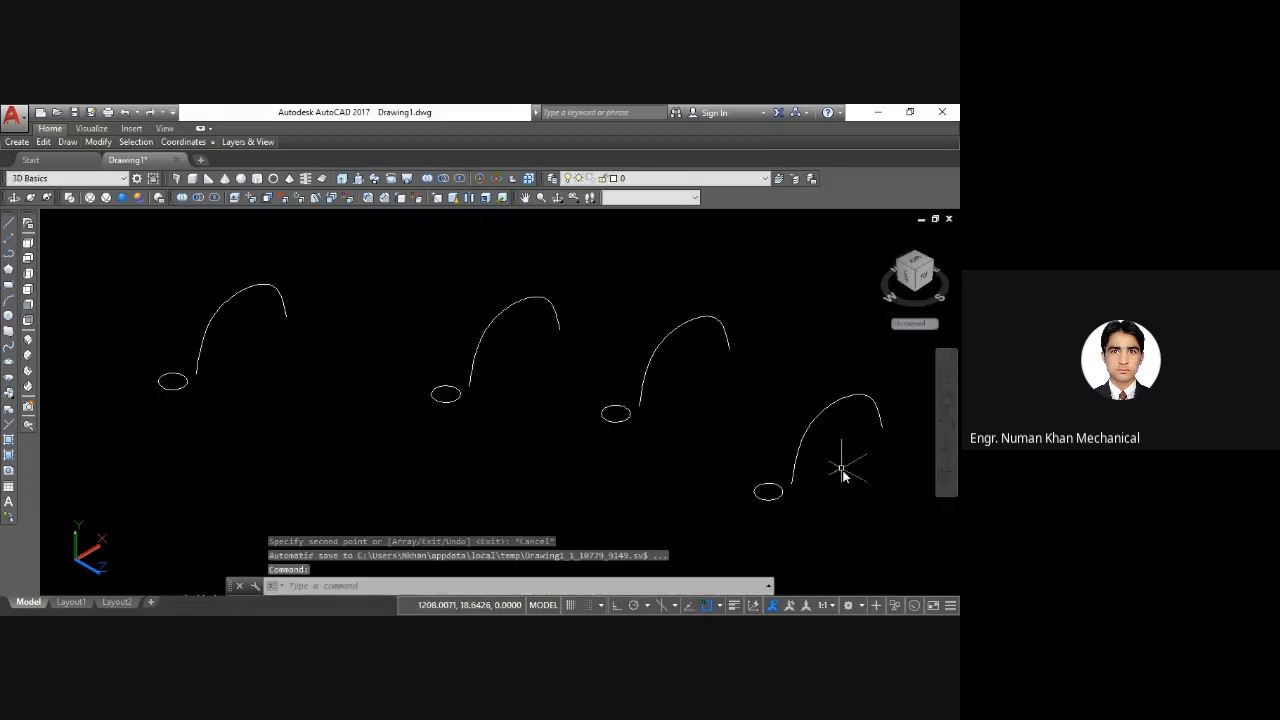
# Step: Sweep the circle of the lowest copy along its own arched spline to form a solid tube
pyautogui.write('swe')
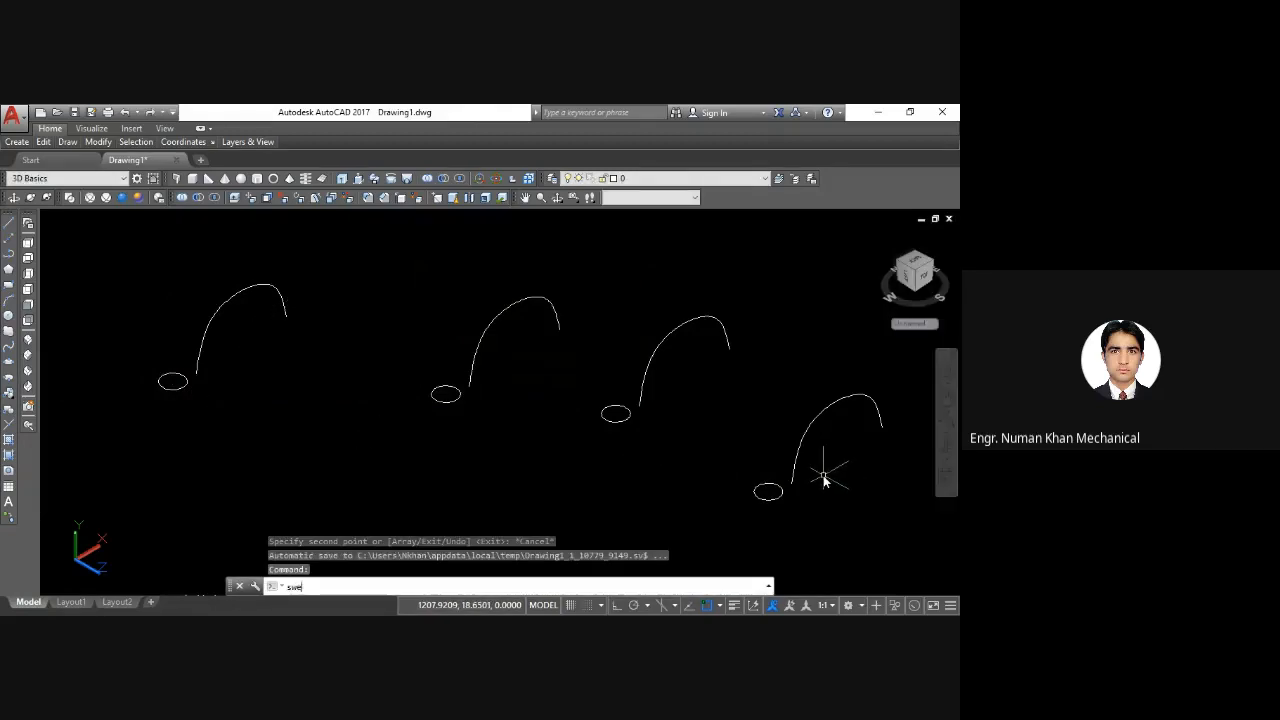
pyautogui.write('ep')
pyautogui.press('Return')
pyautogui.click(766, 490)
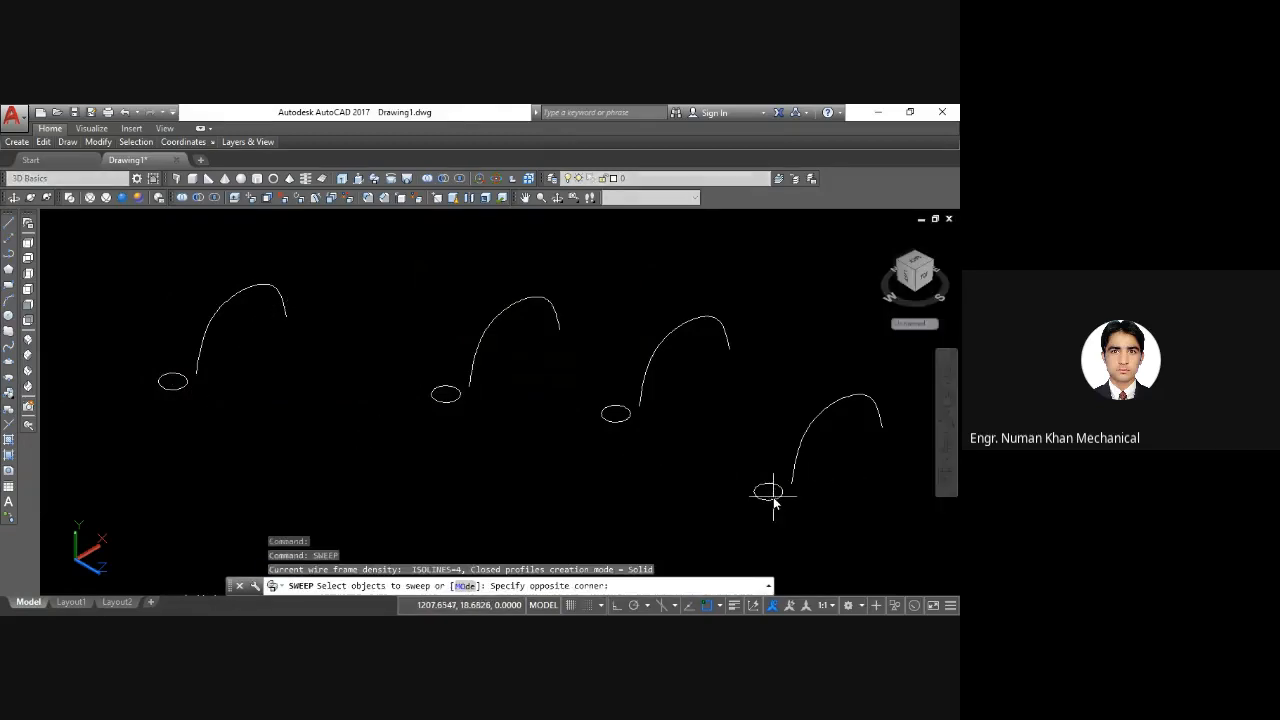
pyautogui.click(773, 503)
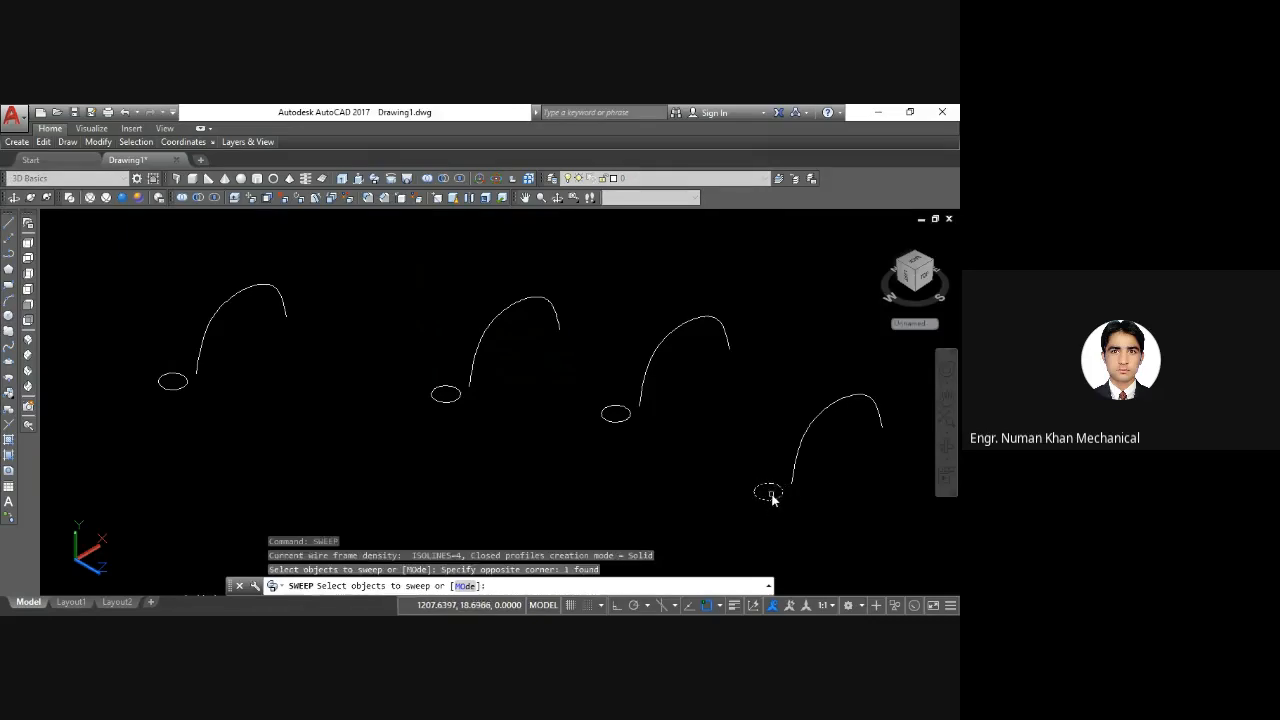
pyautogui.press('Return')
pyautogui.click(801, 449)
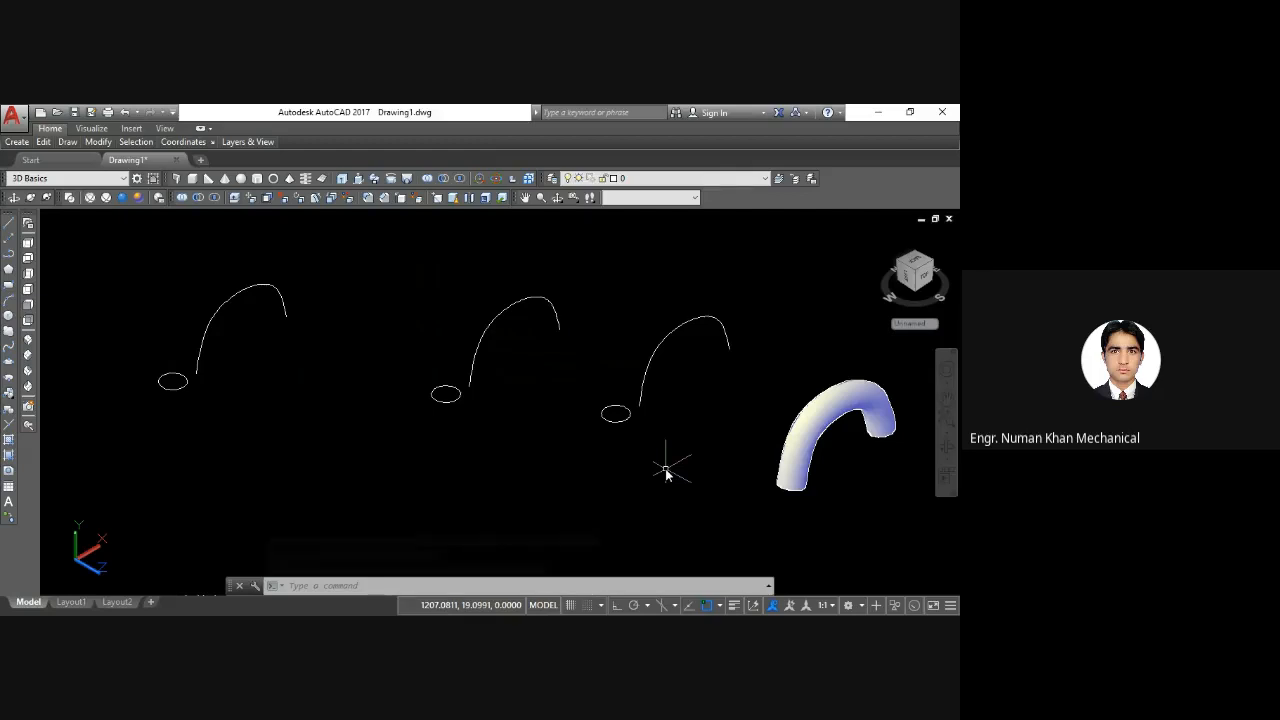
# Step: Sweep the circle of the pair next to the solid tube along its spline with a scale factor of 1.5
pyautogui.write('swee')
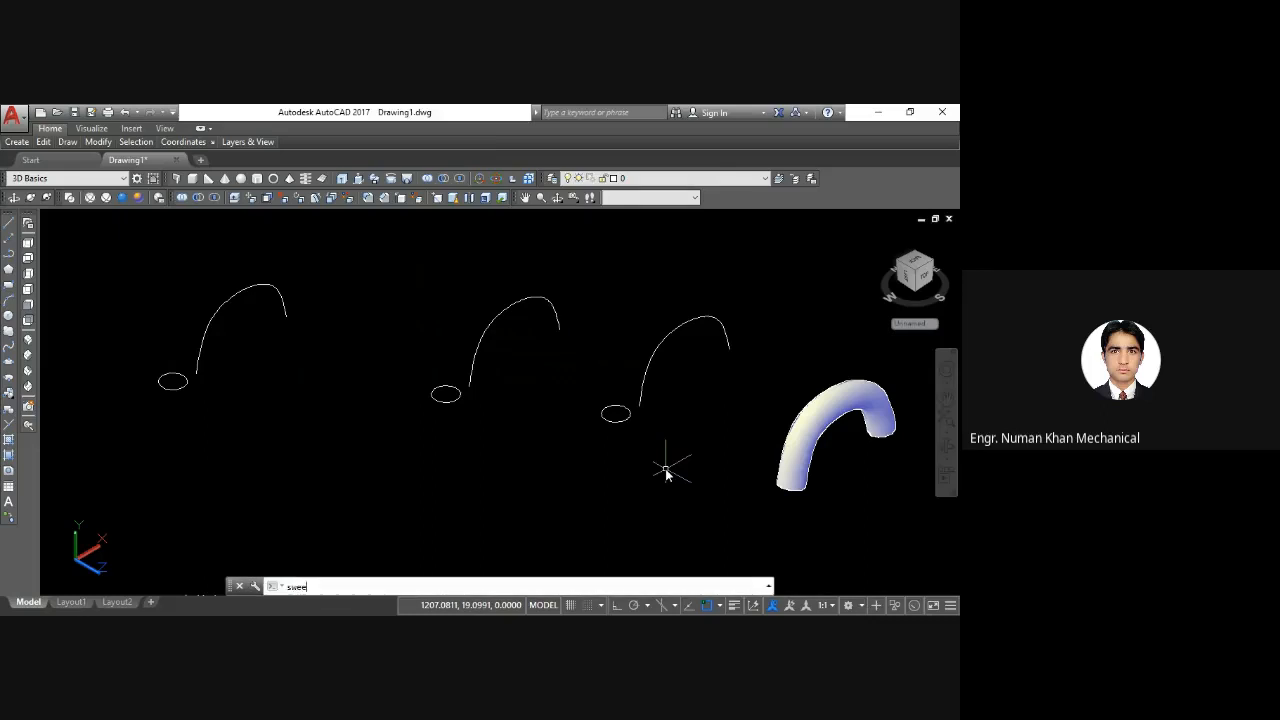
pyautogui.press('Return')
pyautogui.click(630, 419)
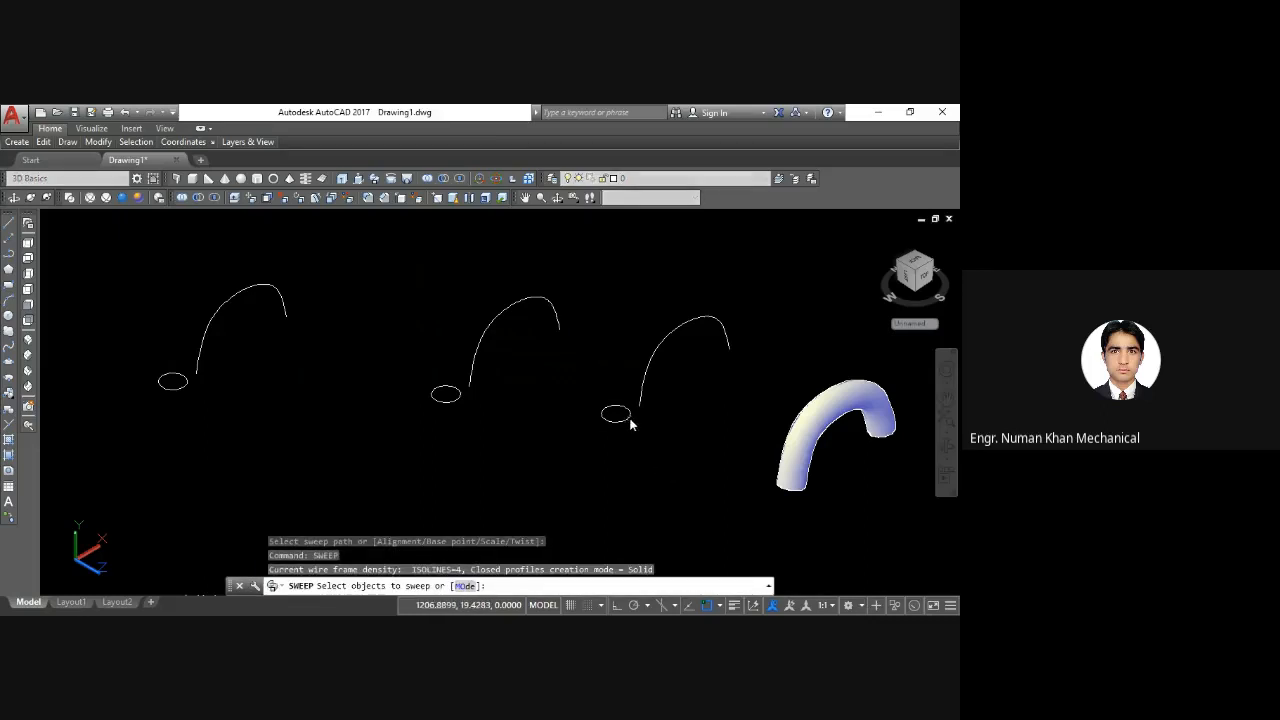
pyautogui.press('Return')
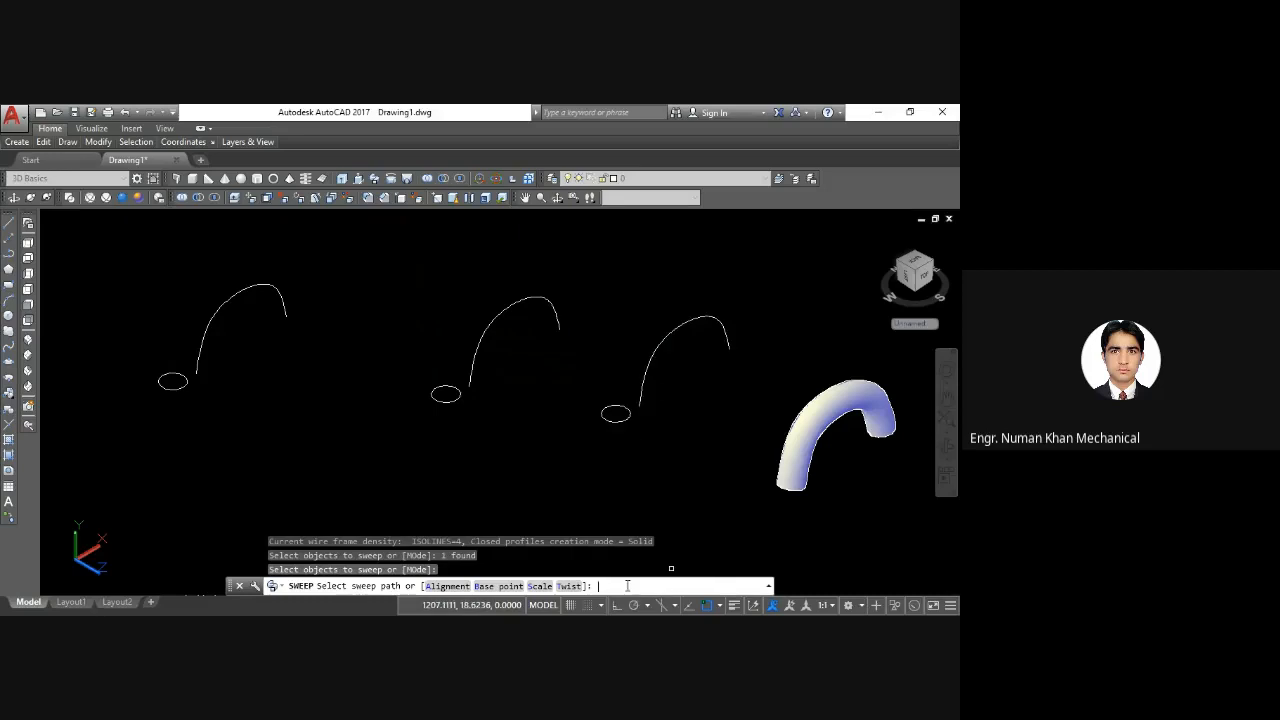
pyautogui.write('sc')
pyautogui.press('Return')
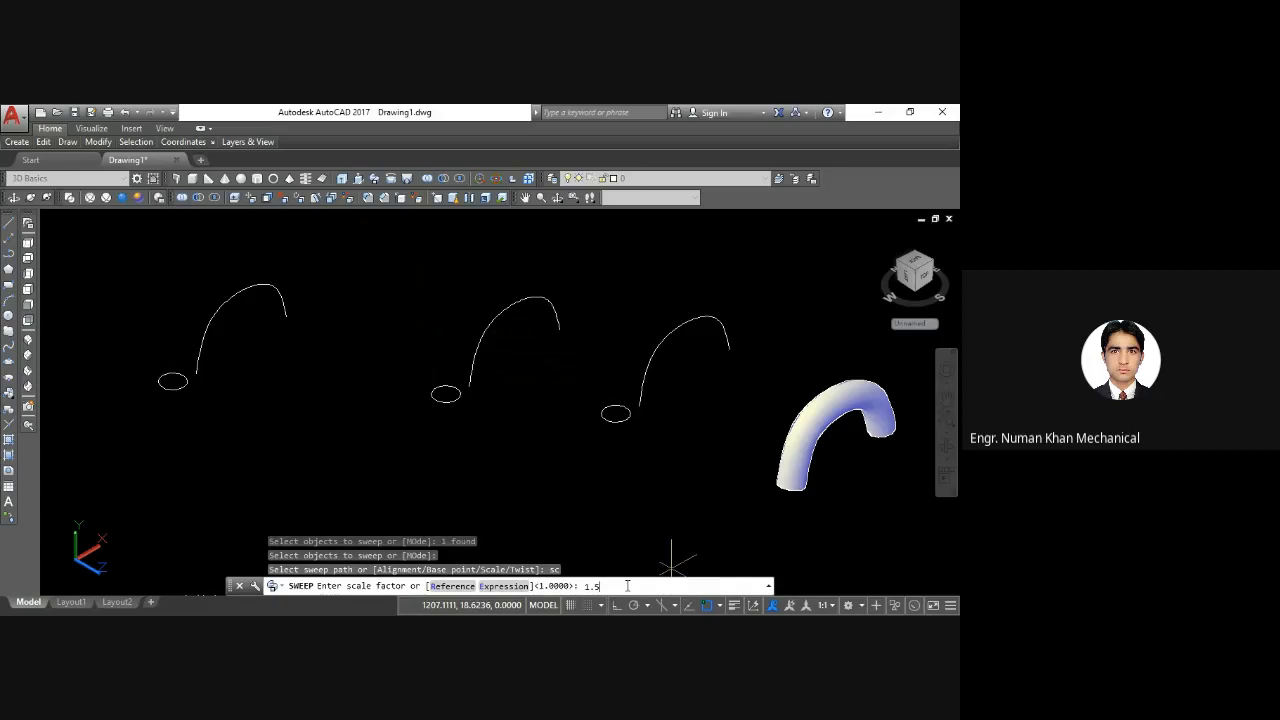
pyautogui.write('1.5')
pyautogui.press('Return')
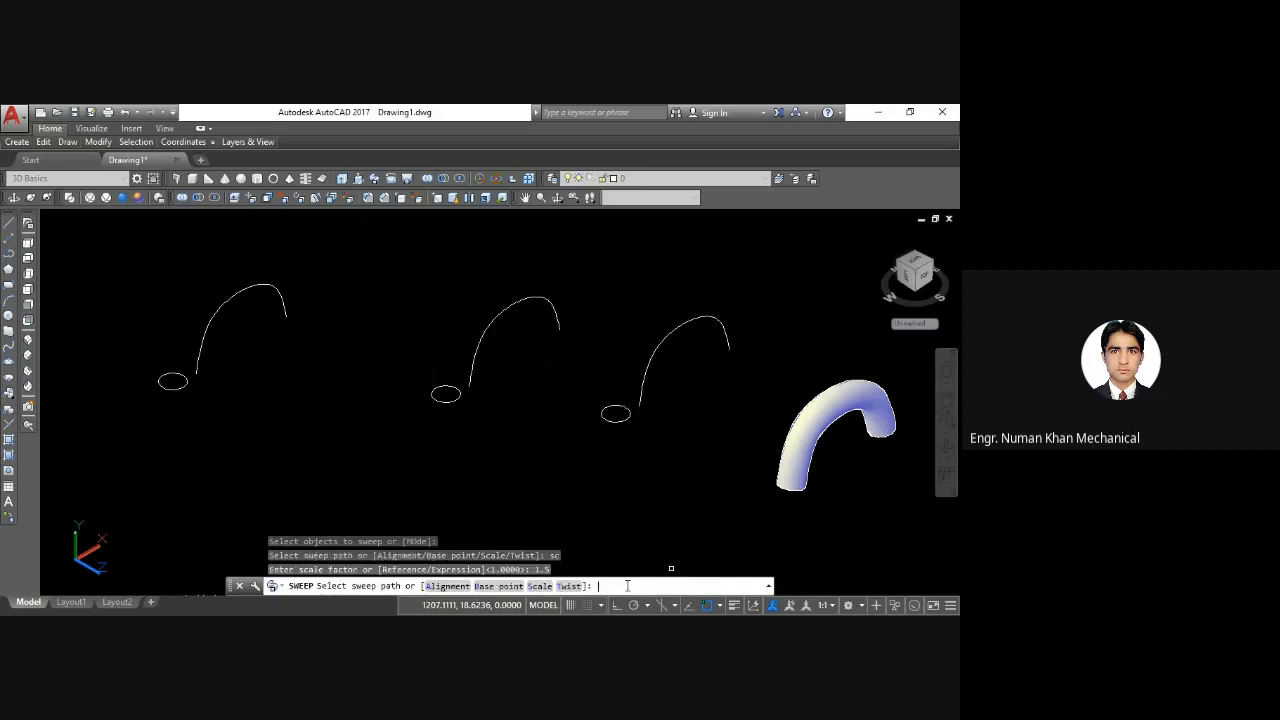
pyautogui.click(645, 383)
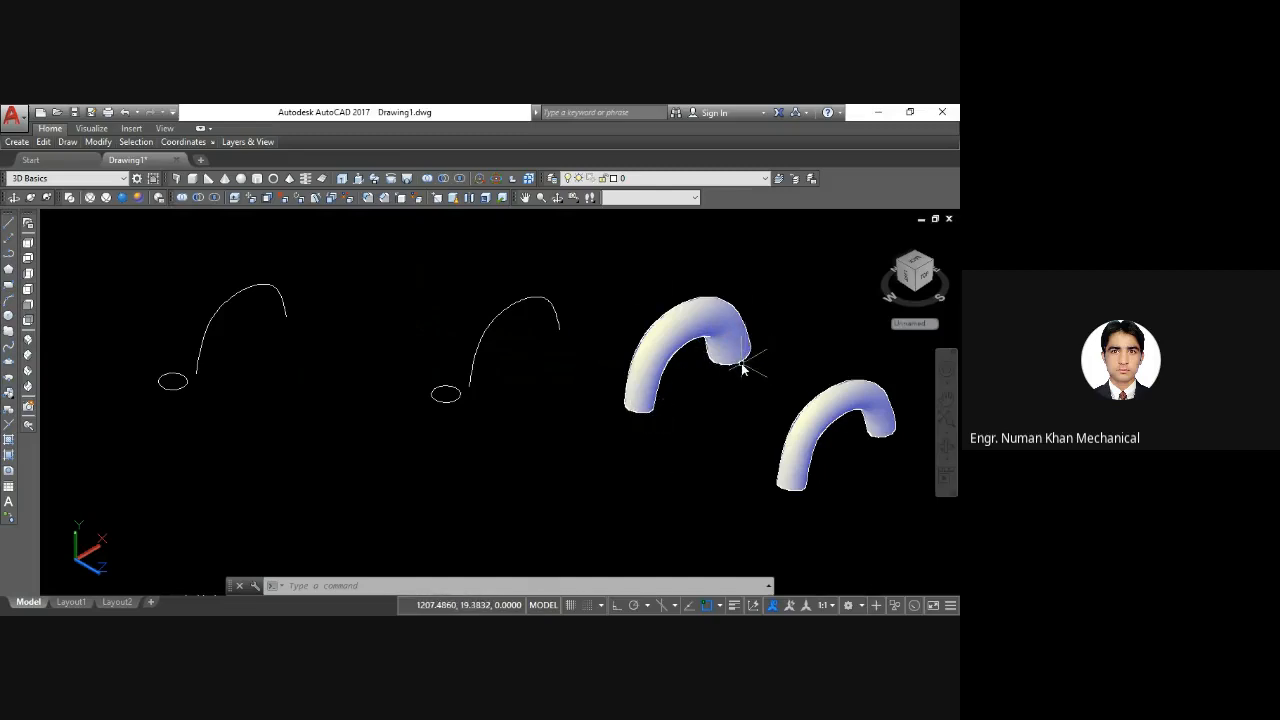
# Step: Orbit around the two swept tubes to compare the end faces of the scaled tube with the unscaled one
pyautogui.click(559, 199)
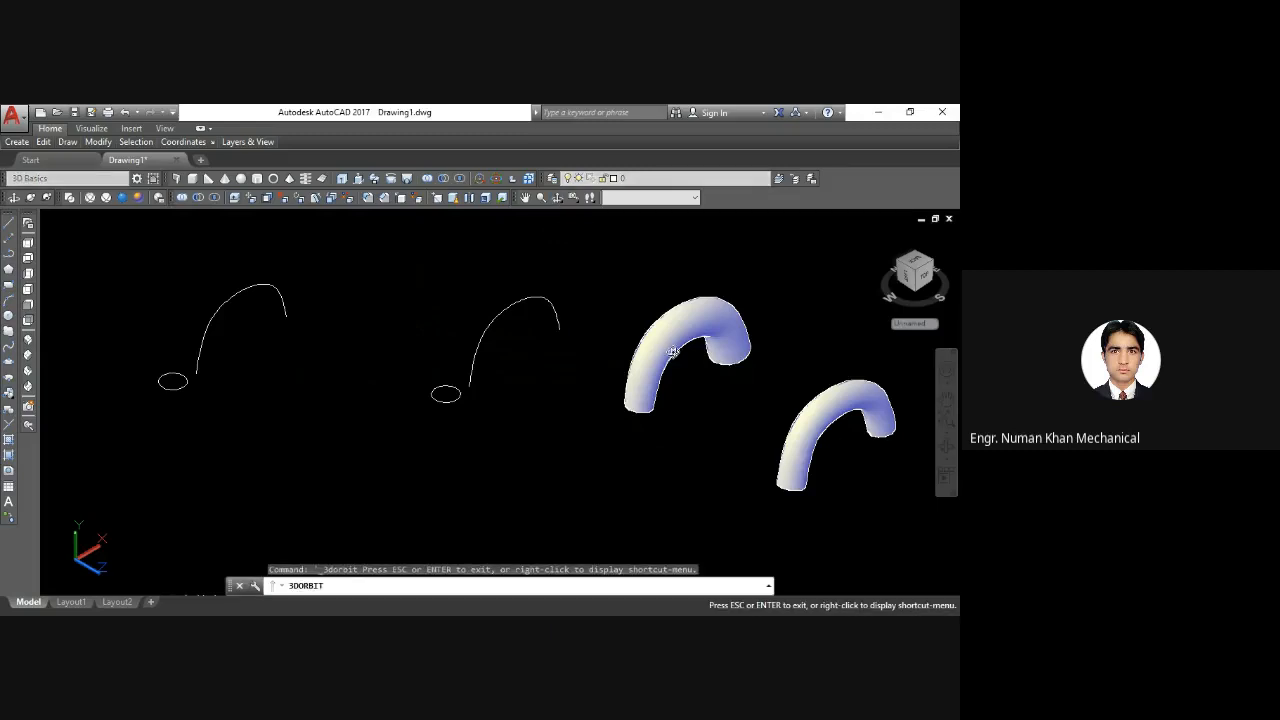
pyautogui.moveTo(673, 353); pyautogui.dragTo(689, 451)
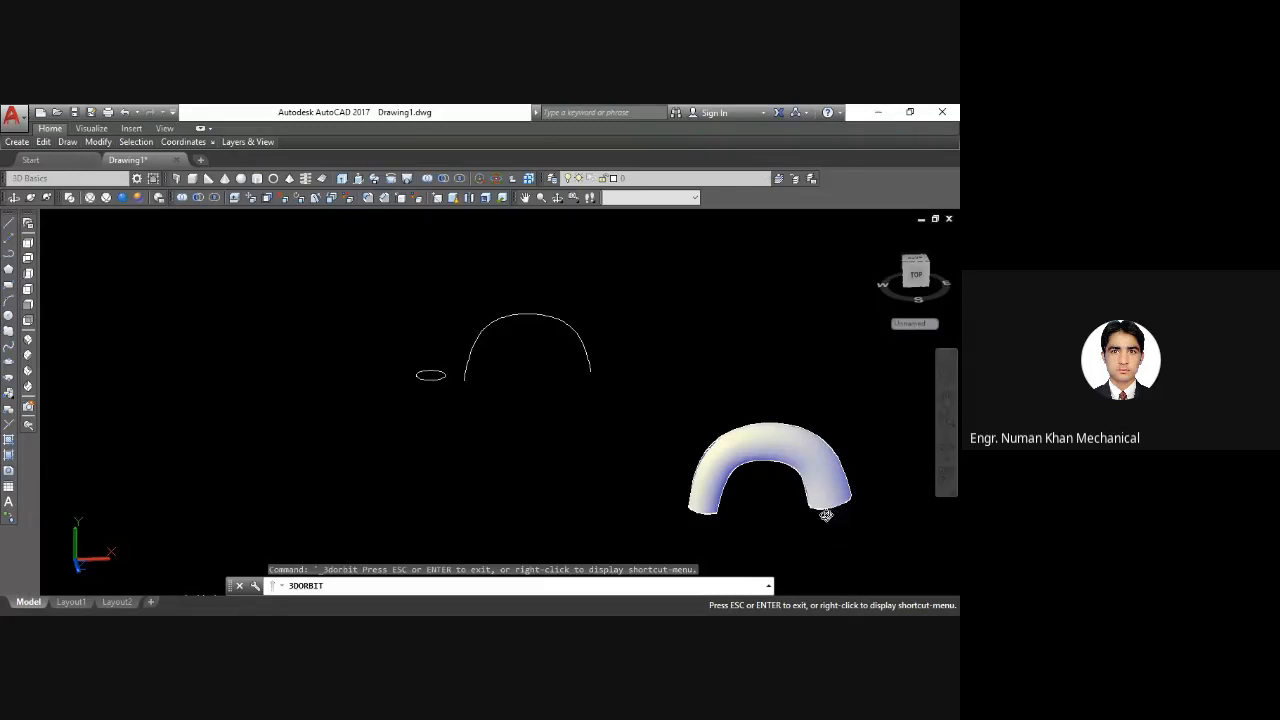
pyautogui.moveTo(718, 488); pyautogui.dragTo(446, 394, button='middle')
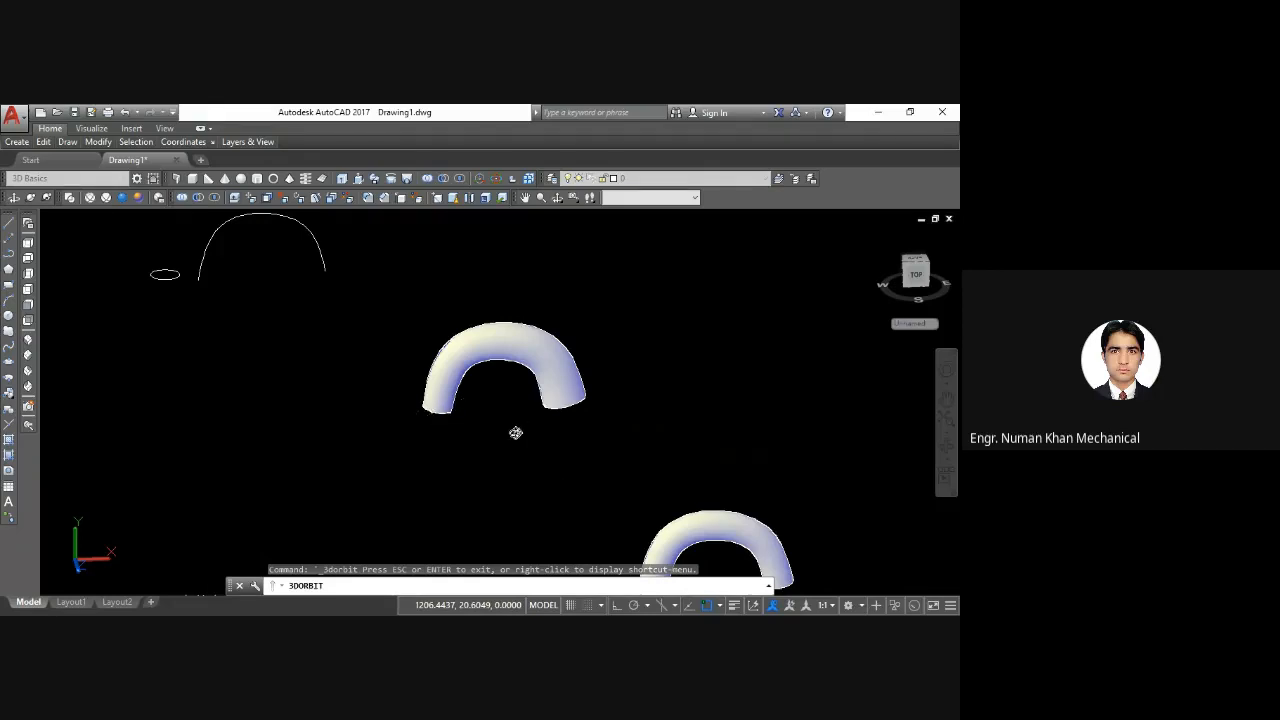
pyautogui.moveTo(515, 432); pyautogui.dragTo(521, 377)
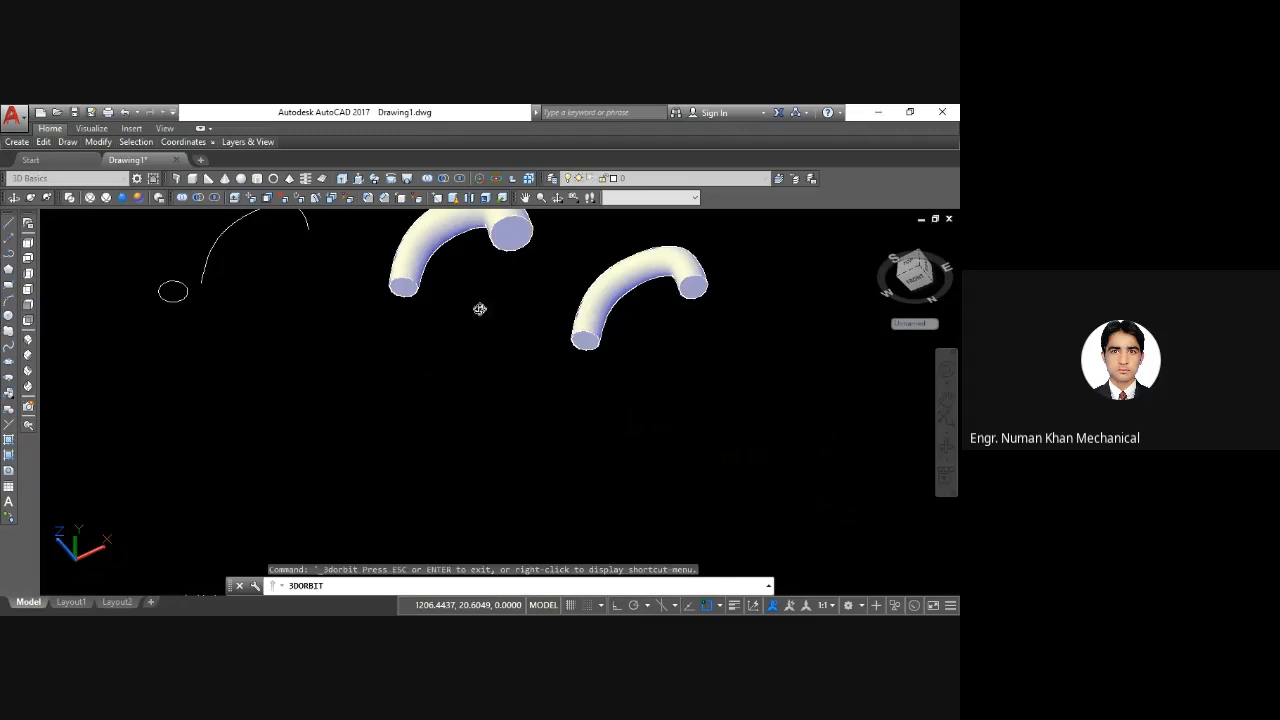
pyautogui.moveTo(430, 277); pyautogui.dragTo(540, 400)
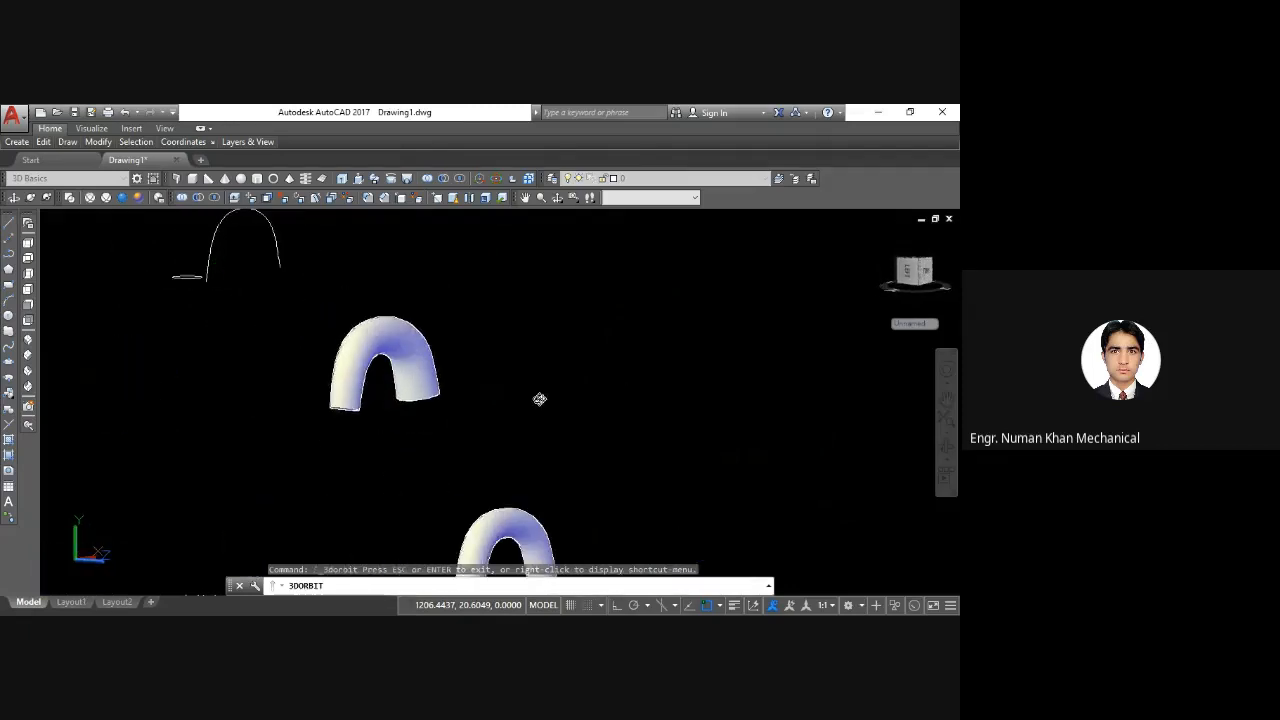
pyautogui.moveTo(348, 411); pyautogui.dragTo(540, 369, button='middle')
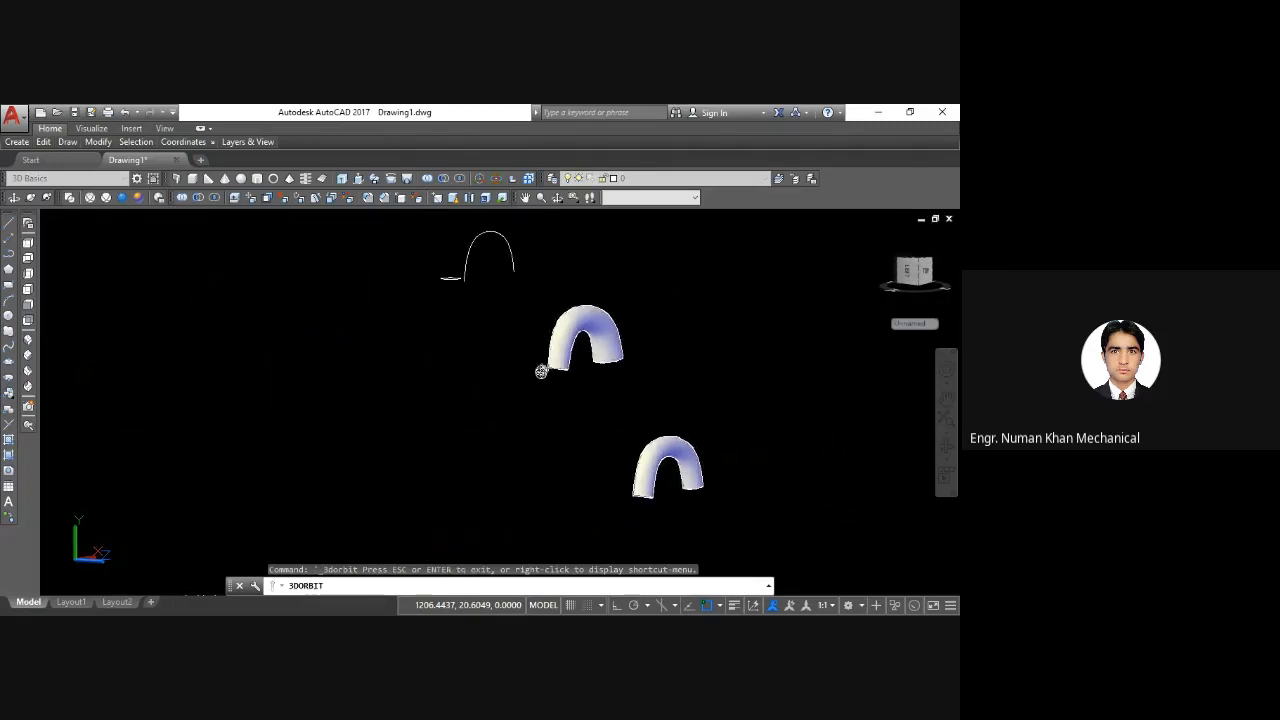
pyautogui.moveTo(495, 331); pyautogui.dragTo(354, 449)
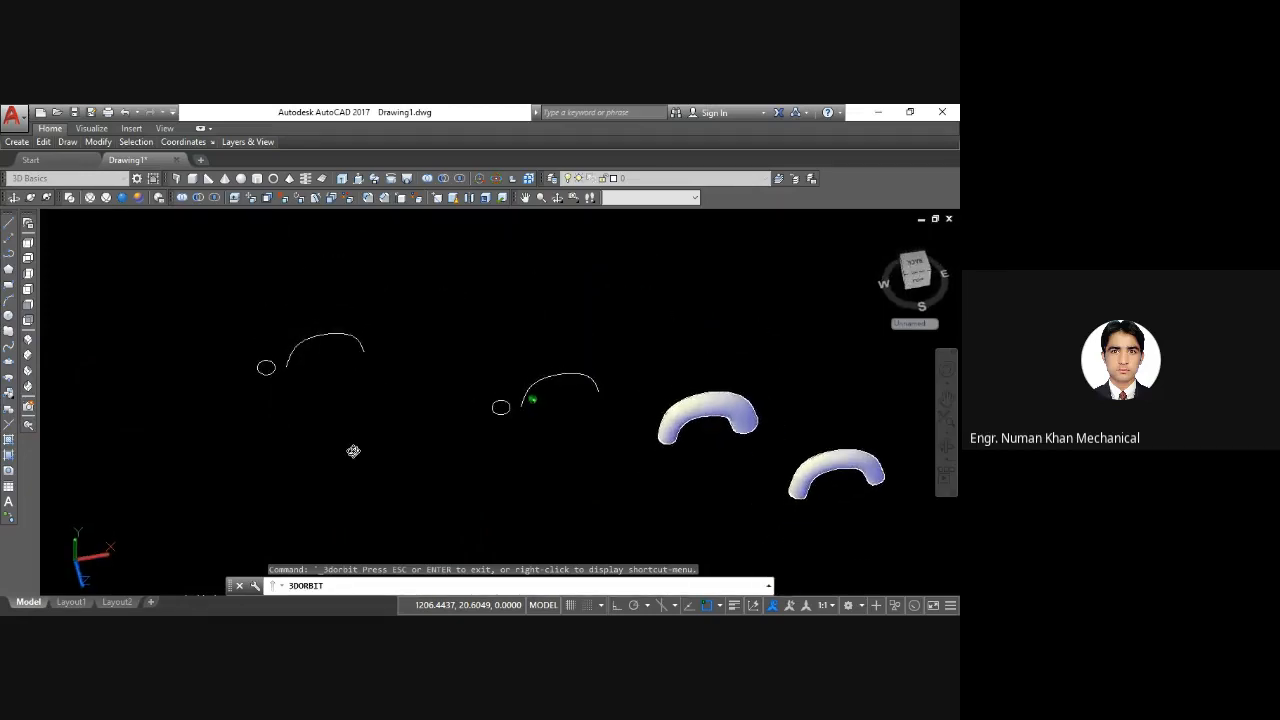
pyautogui.press('Escape')
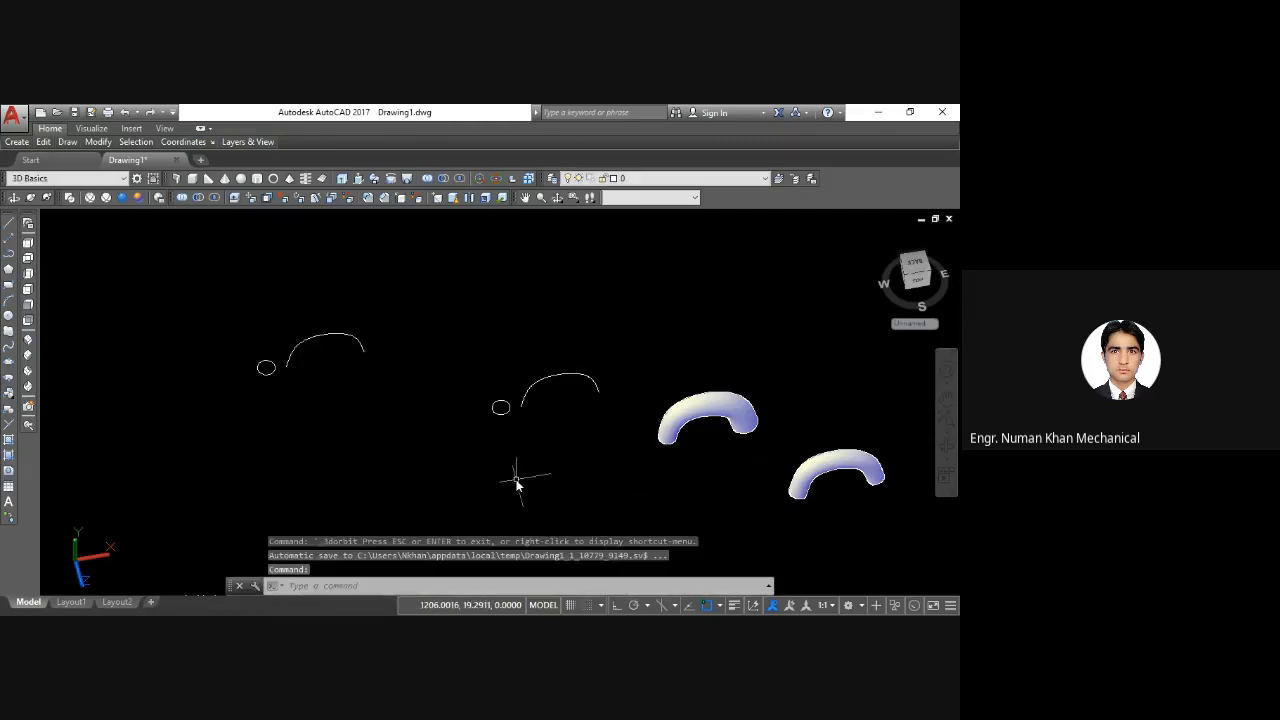
# Step: Sweep the circle of the pair nearest the solid tubes along its arched spline with a scale factor of 0.5
pyautogui.write('sw')
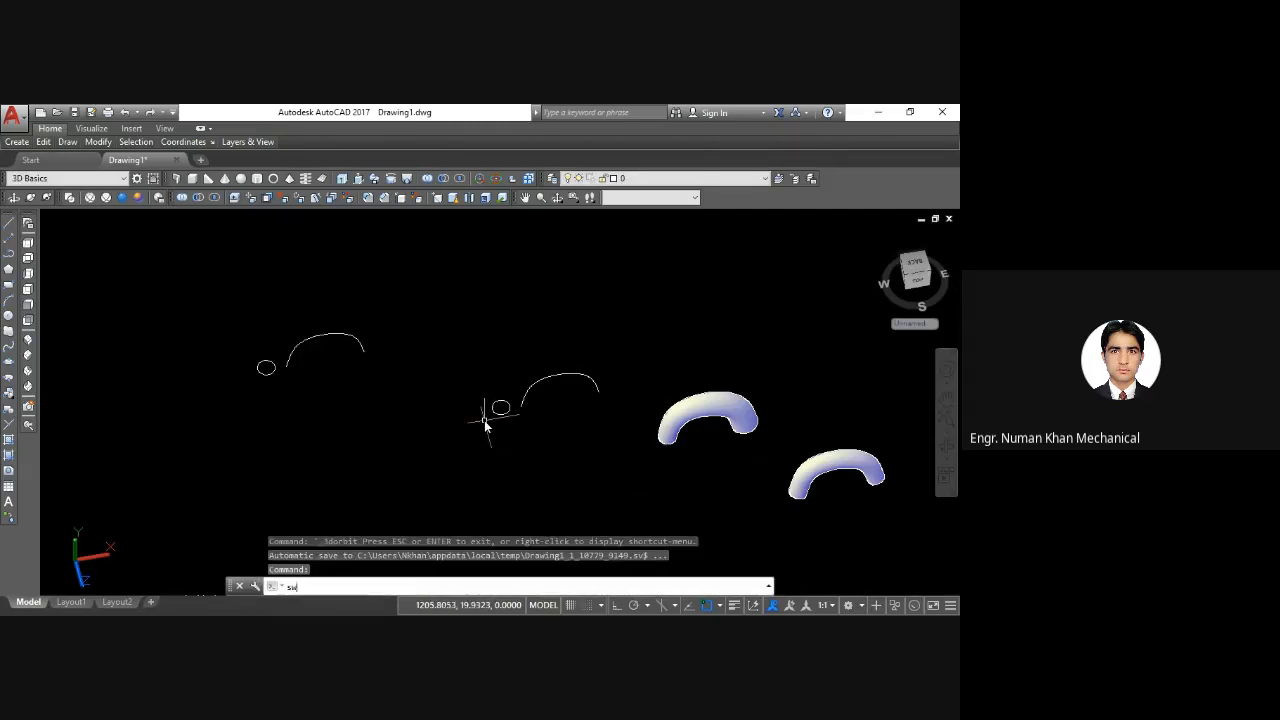
pyautogui.write('eep')
pyautogui.press('Return')
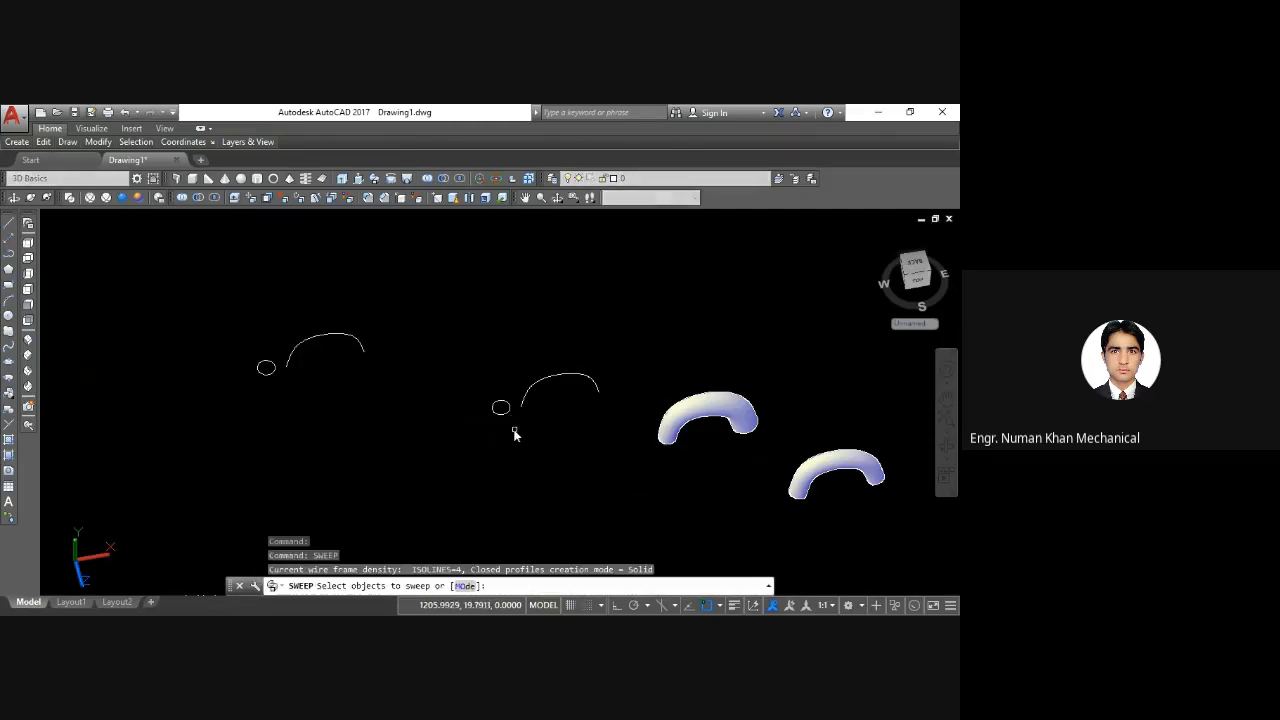
pyautogui.click(500, 413)
pyautogui.press('Return')
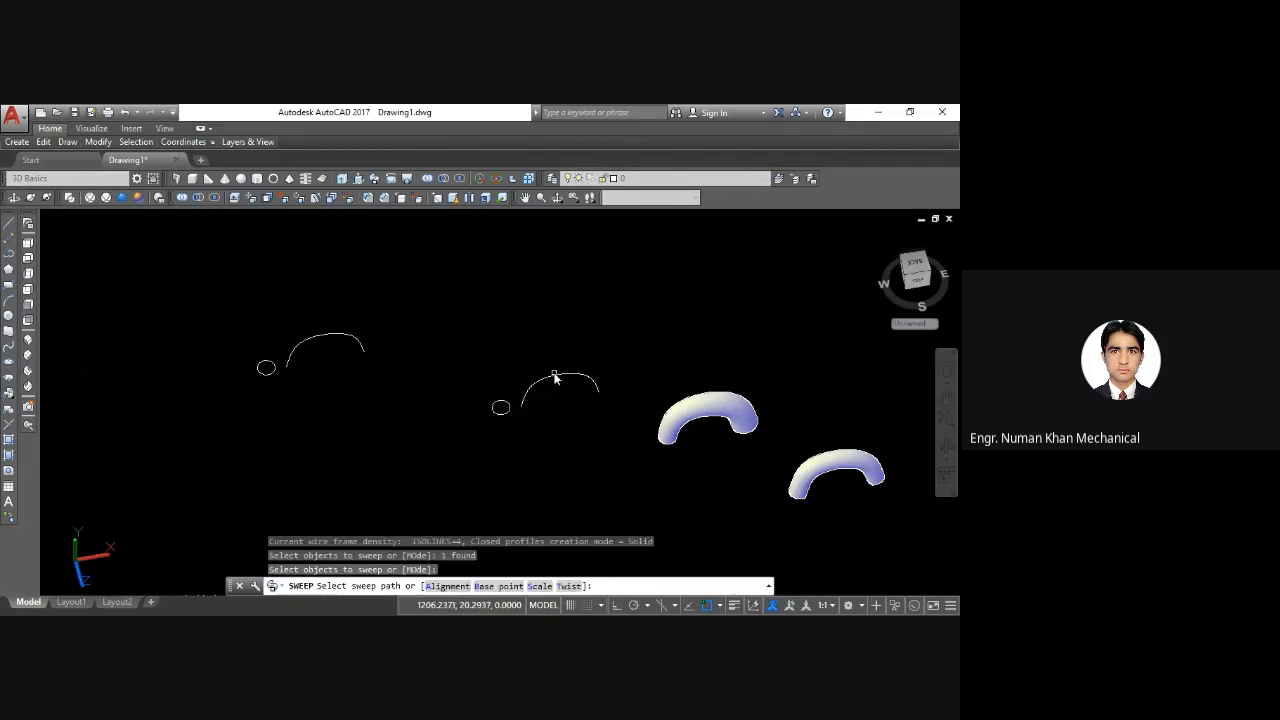
pyautogui.write('s')
pyautogui.press('Return')
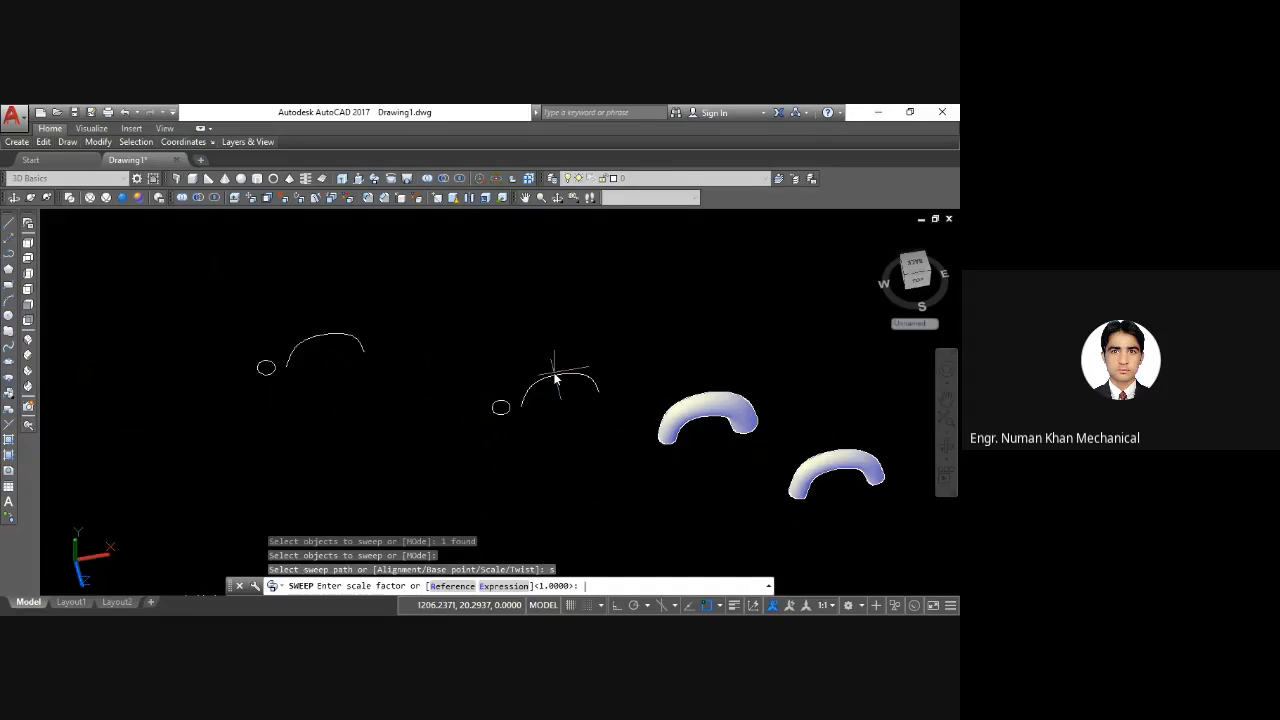
pyautogui.press('Return')
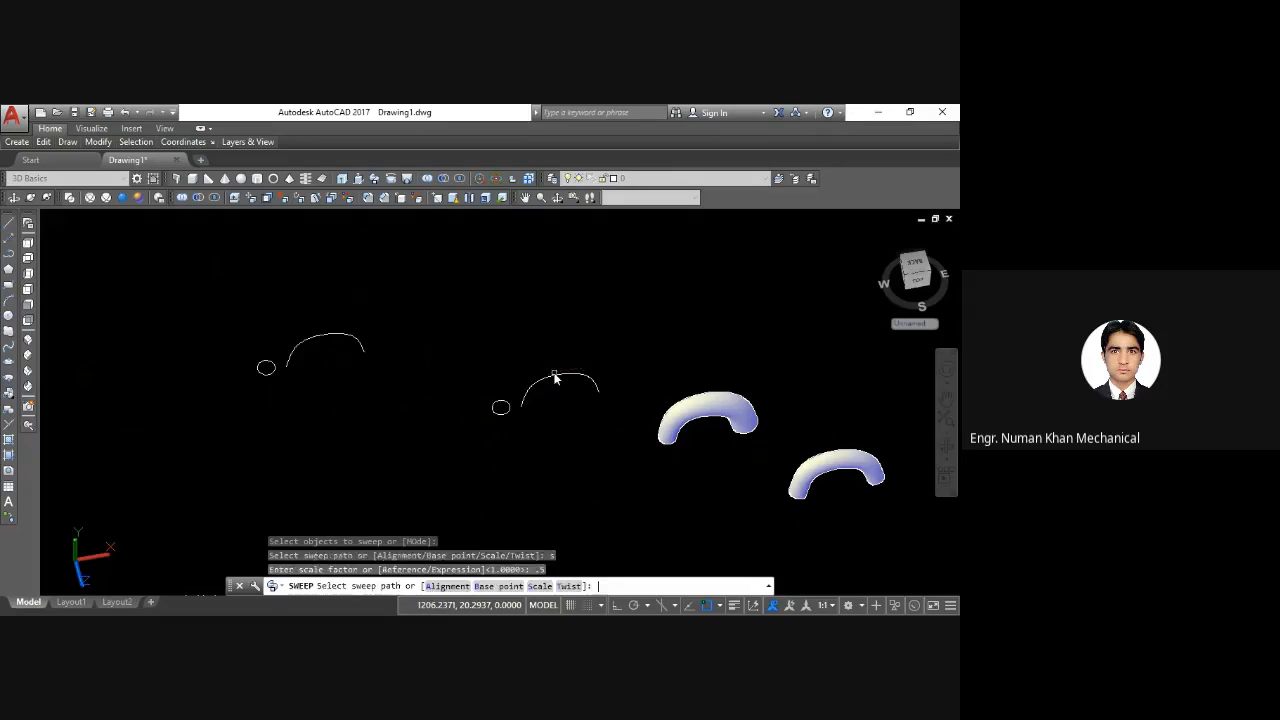
pyautogui.click(556, 381)
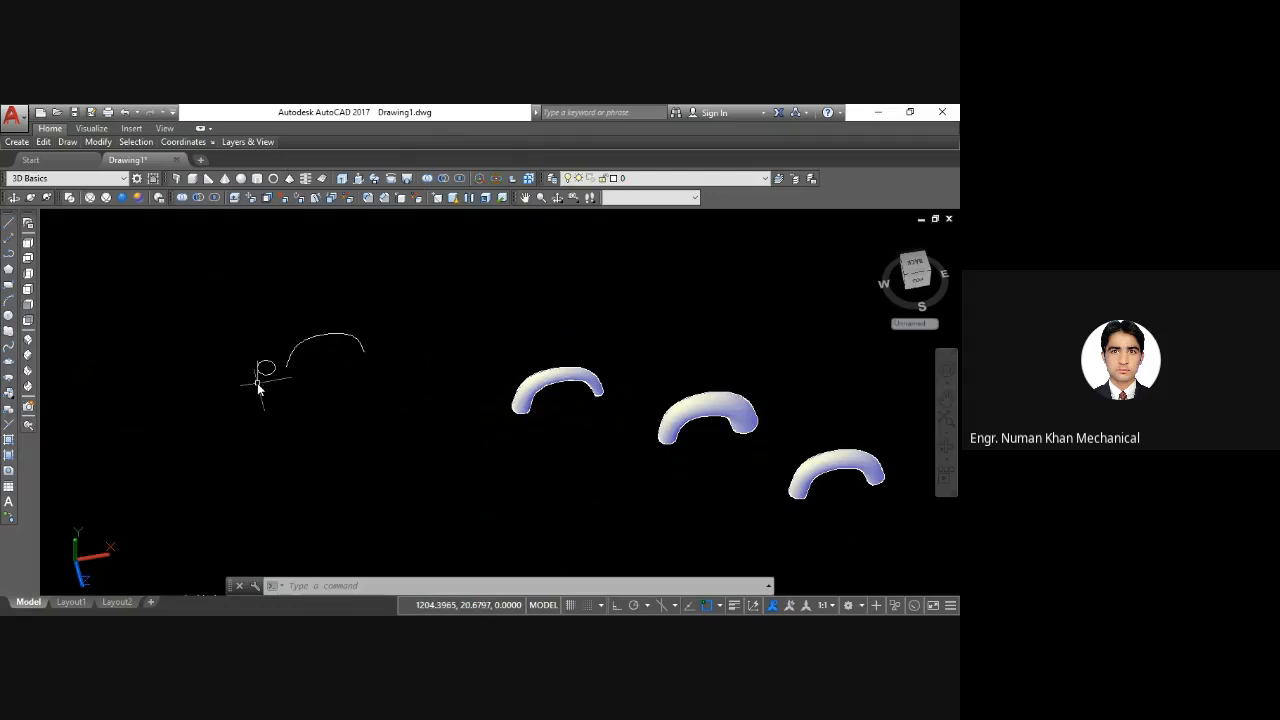
# Step: Sweep the last remaining circle along its spline with the Alignment option set to Yes, perpendicular to the path
pyautogui.moveTo(258, 390); pyautogui.dragTo(331, 420, button='middle')
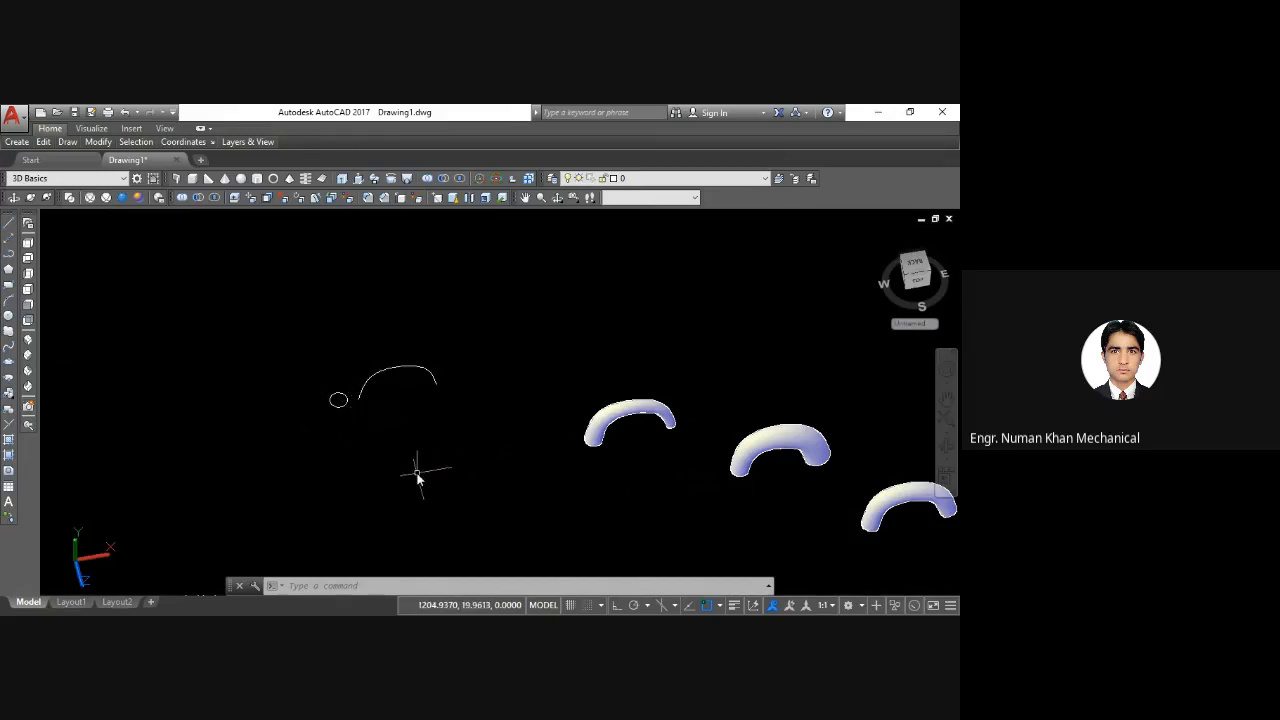
pyautogui.write('swee')
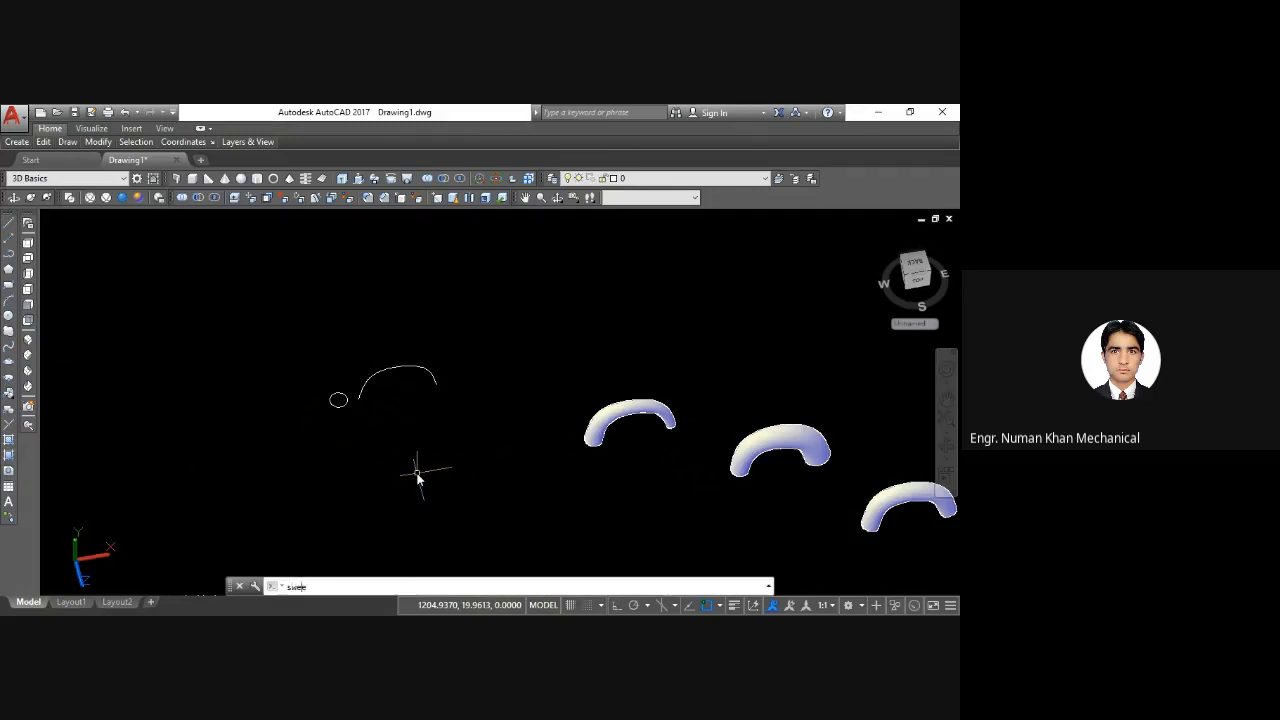
pyautogui.write('p')
pyautogui.press('Return')
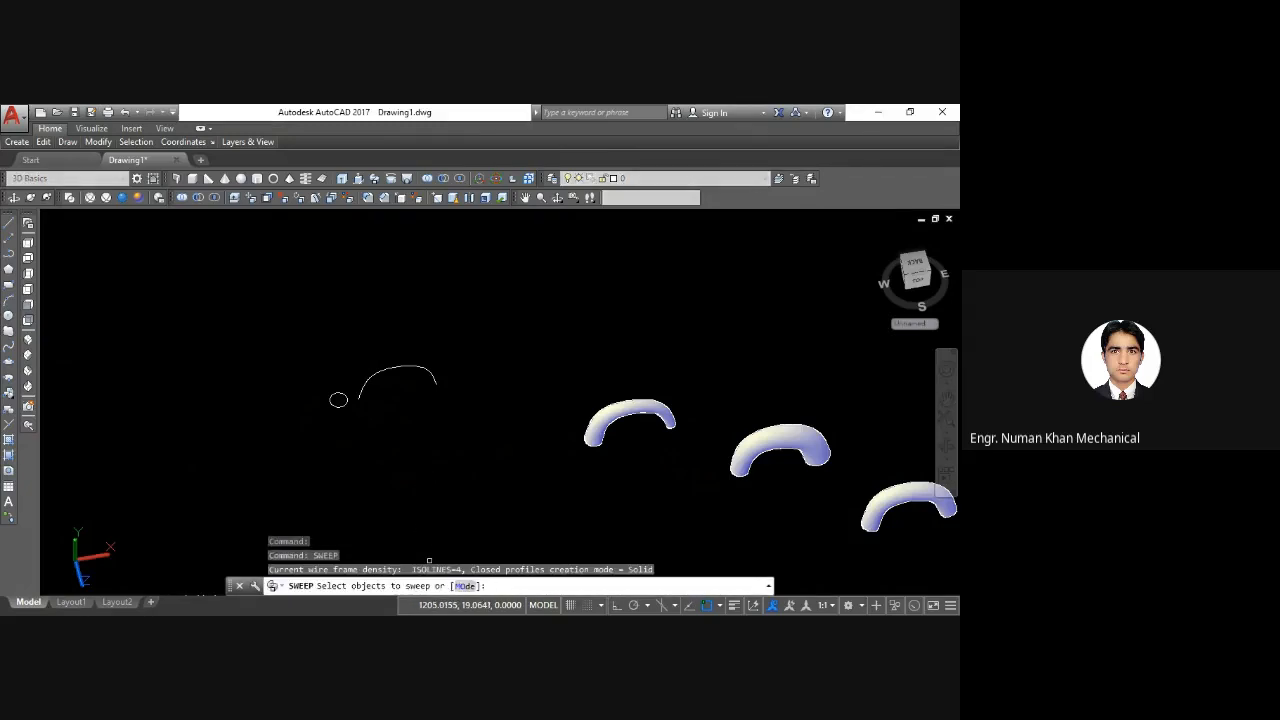
pyautogui.click(338, 408)
pyautogui.press('Return')
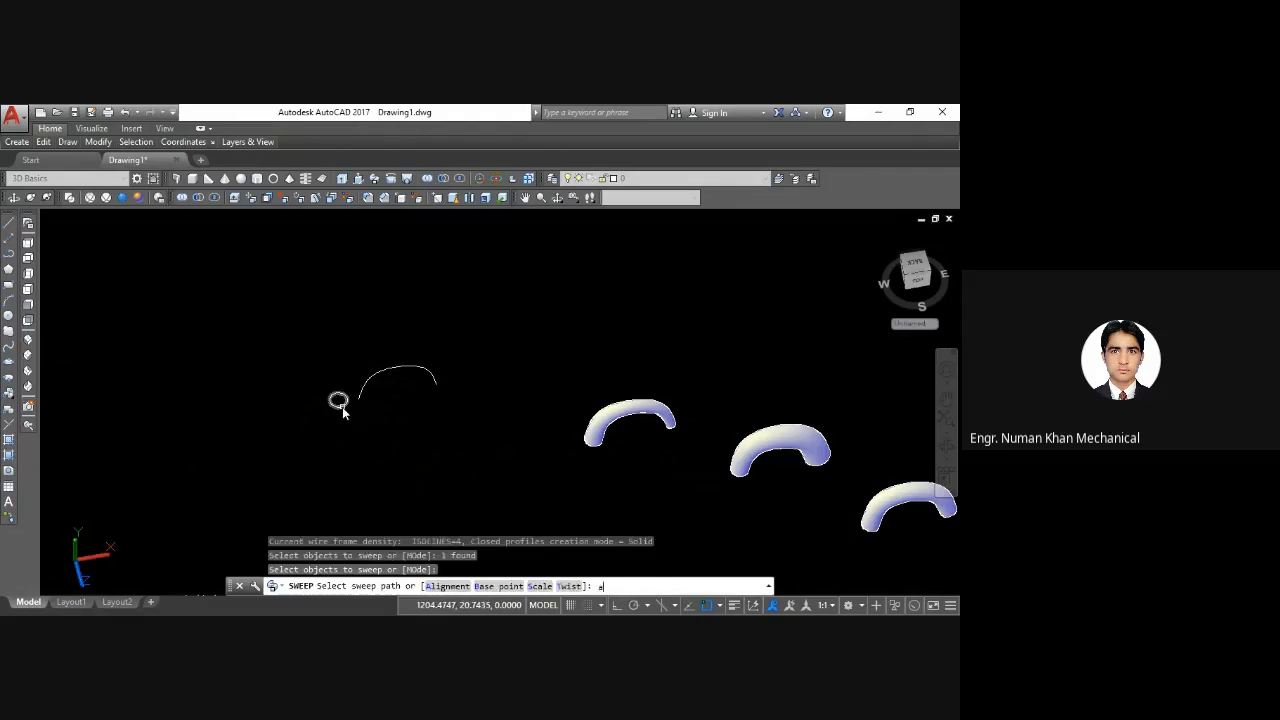
pyautogui.write('a')
pyautogui.press('Return')
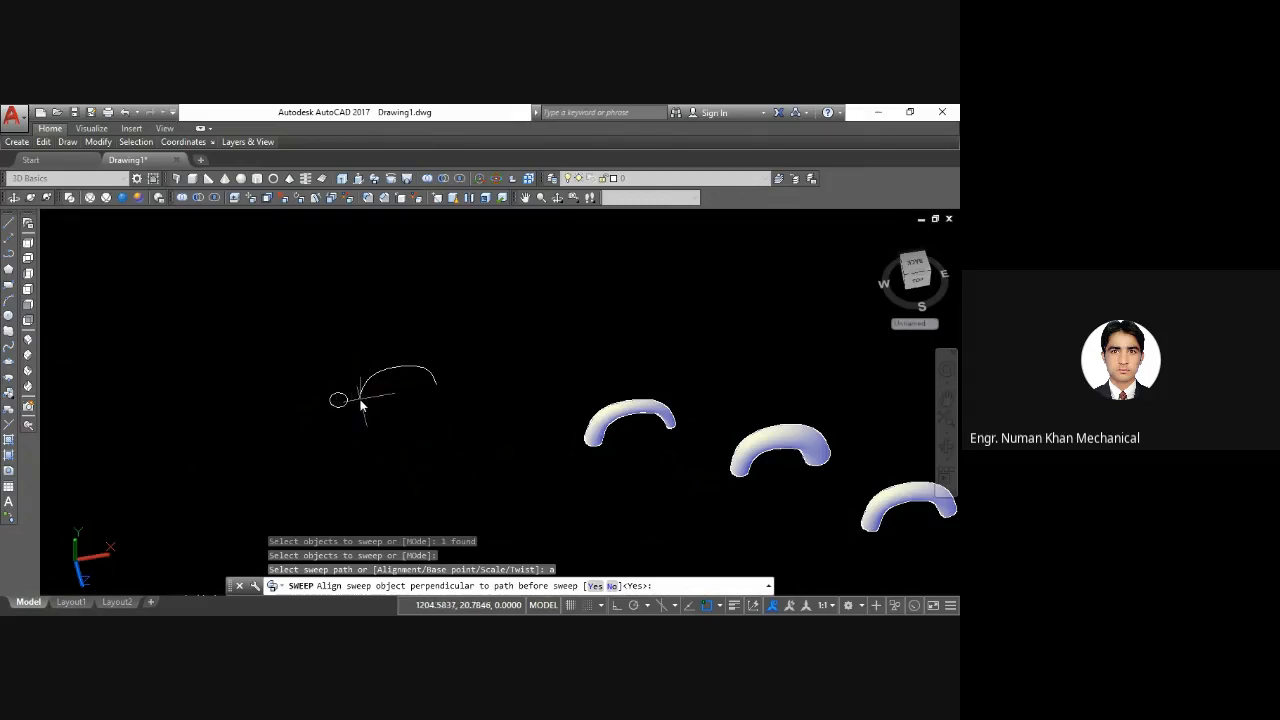
pyautogui.press('Return')
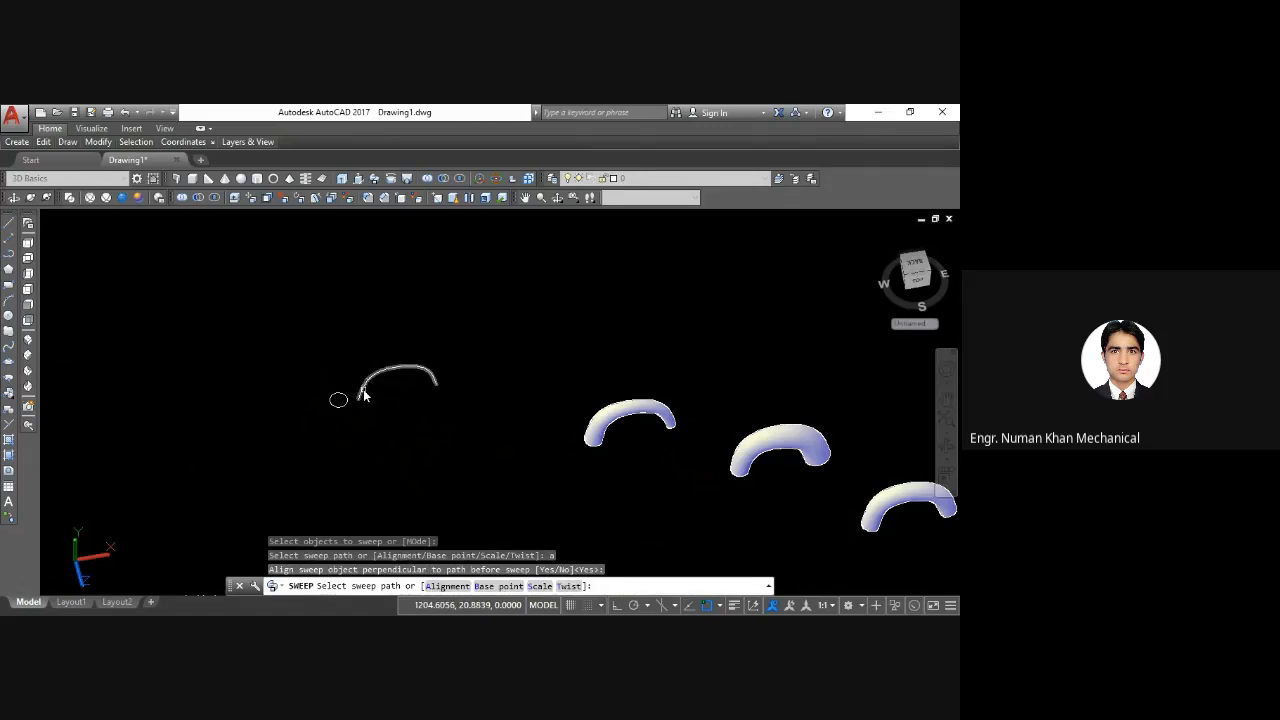
pyautogui.click(362, 395)
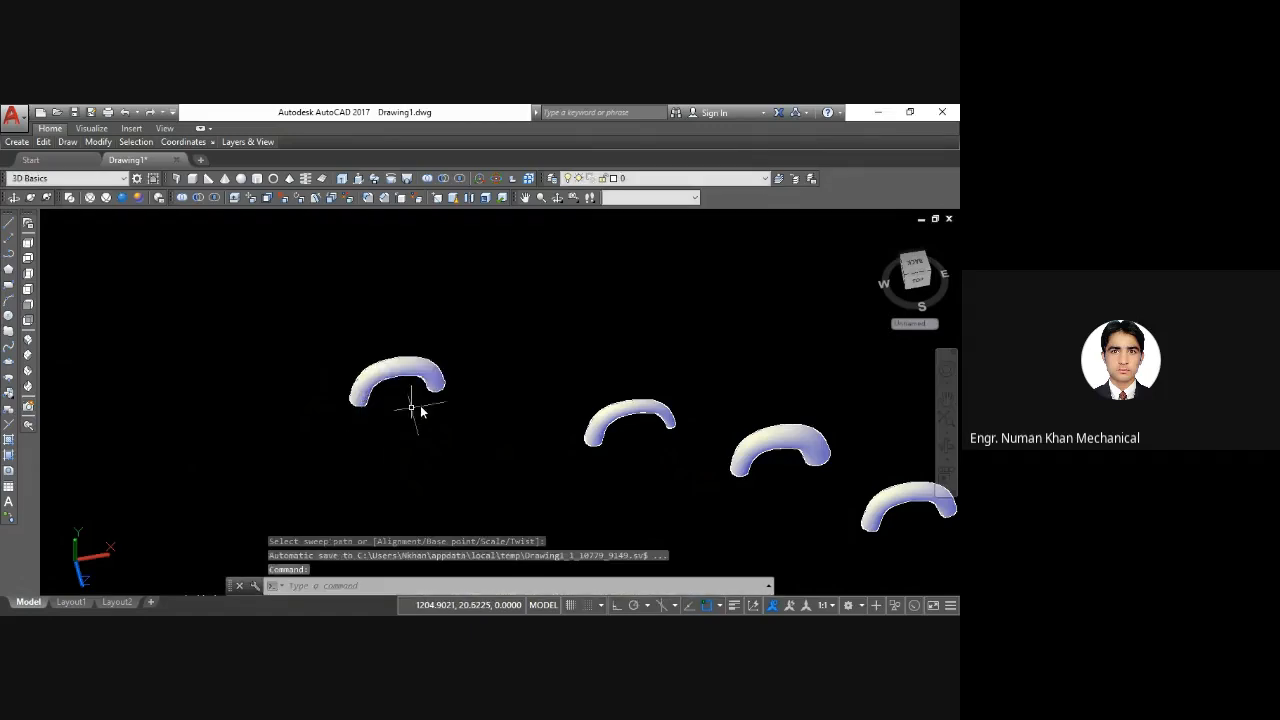
# Step: Inspect the ends of the newly swept tube up close from several angles and undo the orbit, zoom and sweep
pyautogui.scroll(5, 357, 404)
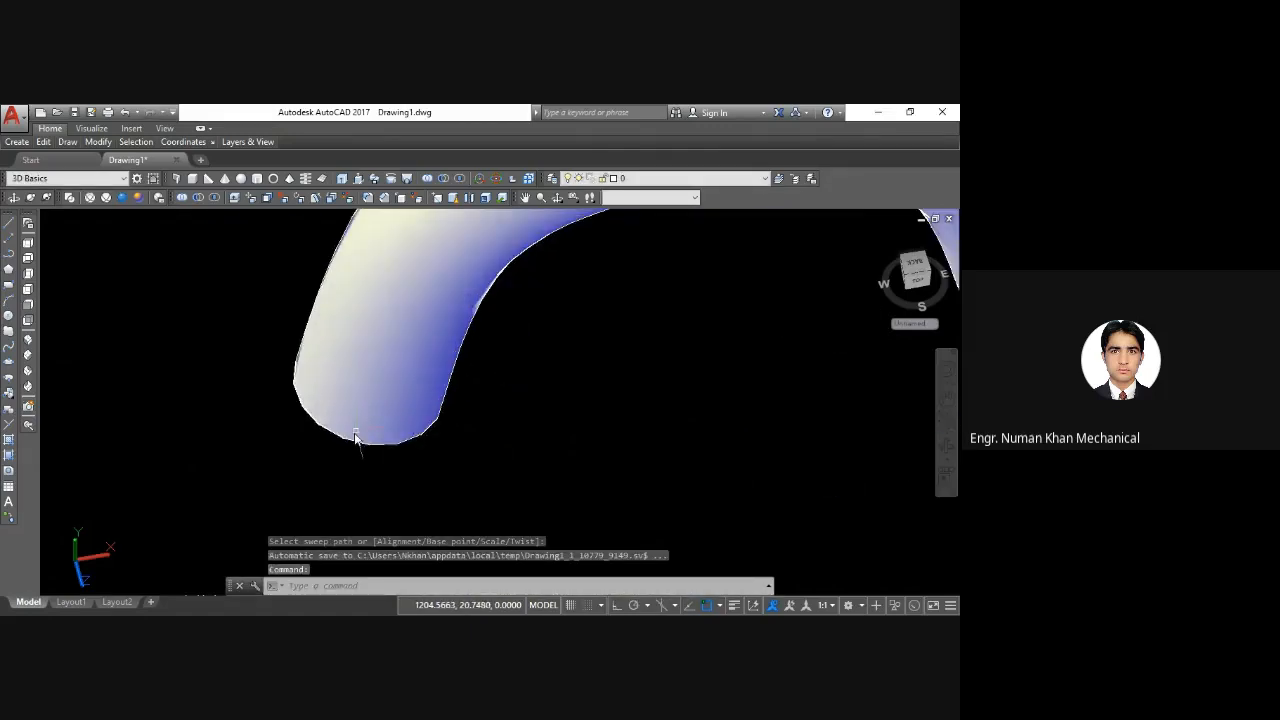
pyautogui.click(557, 198)
pyautogui.moveTo(430, 333); pyautogui.dragTo(394, 287)
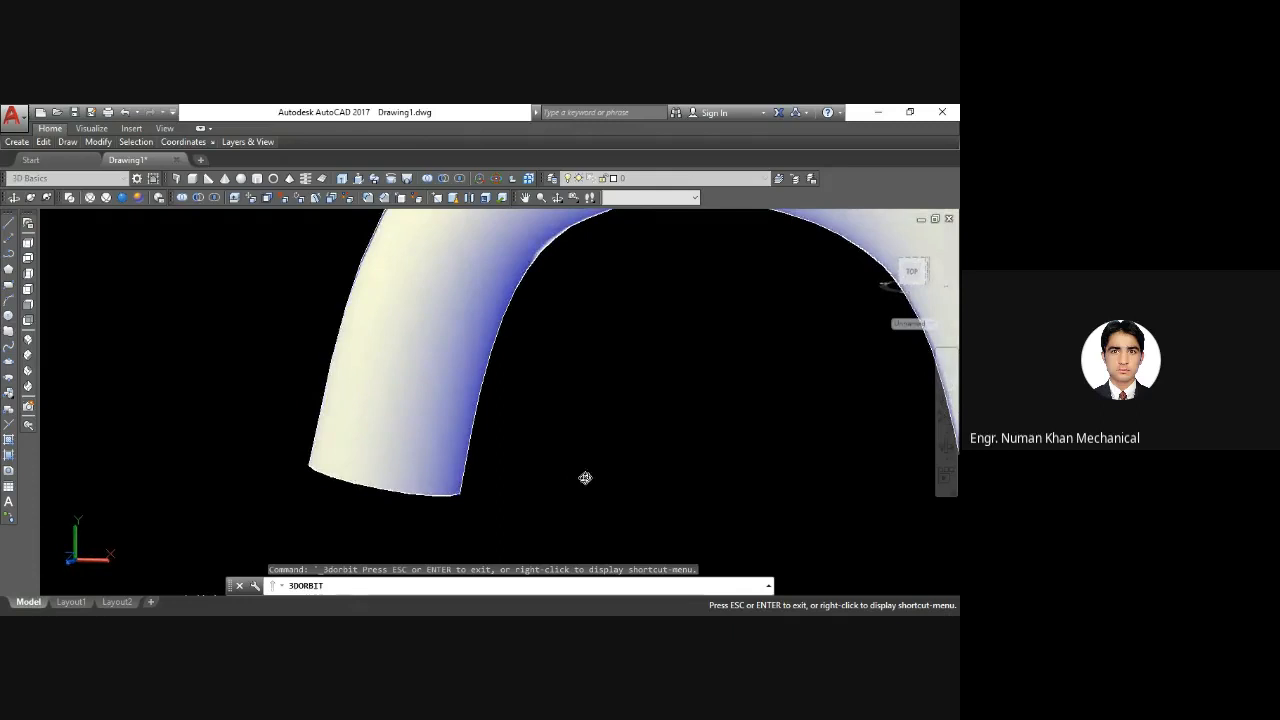
pyautogui.moveTo(585, 478)
pyautogui.mouseDown()
pyautogui.moveTo(585, 451)
pyautogui.moveTo(568, 459)
pyautogui.mouseUp()
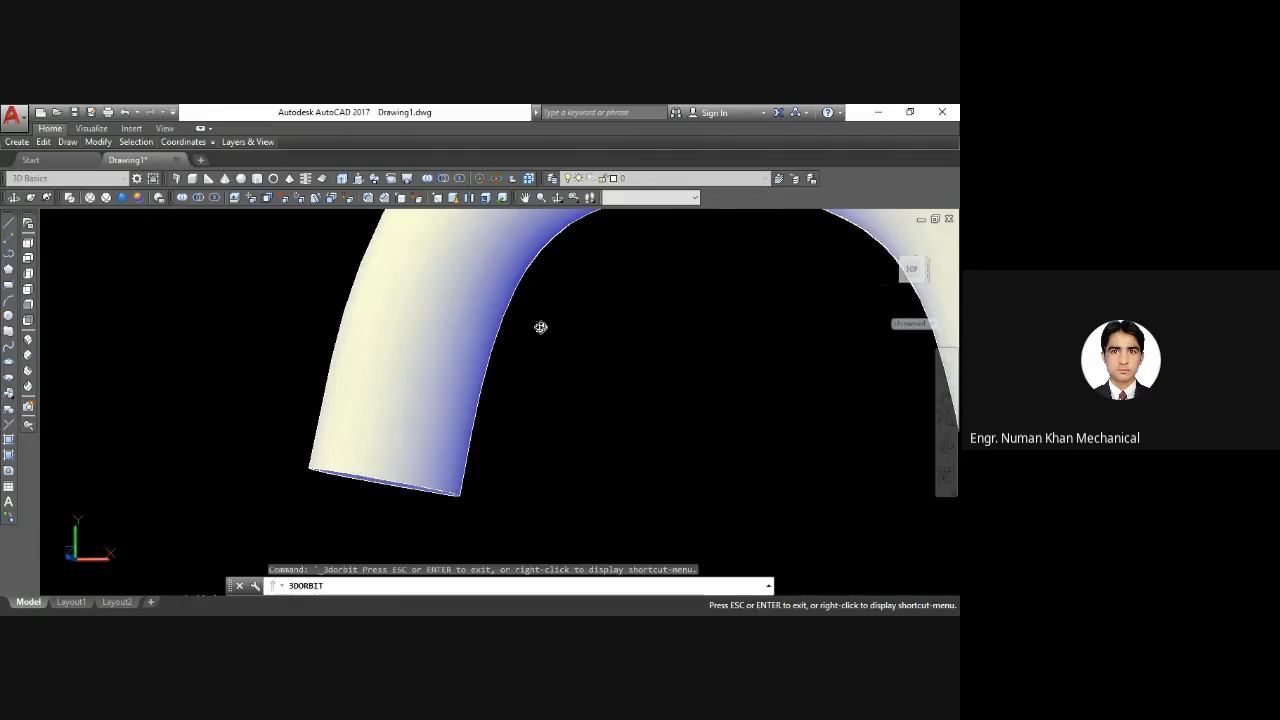
pyautogui.scroll(-3, 551, 332)
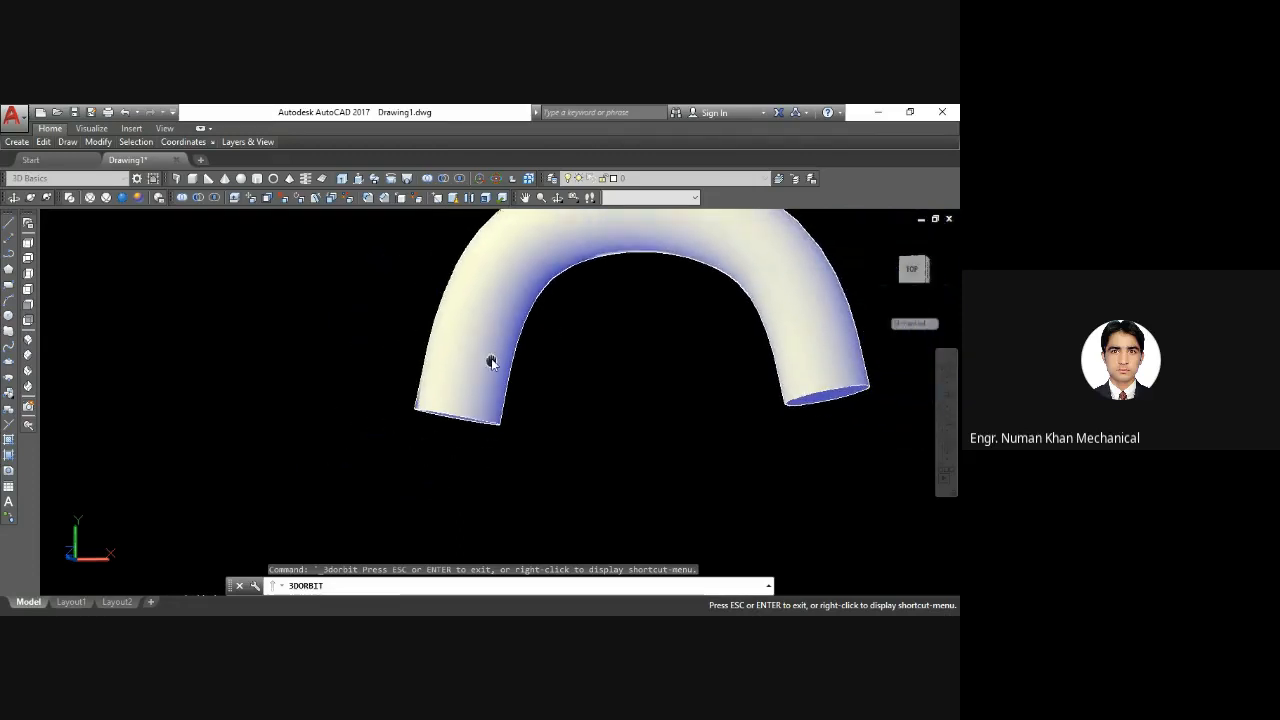
pyautogui.moveTo(491, 361); pyautogui.dragTo(455, 425)
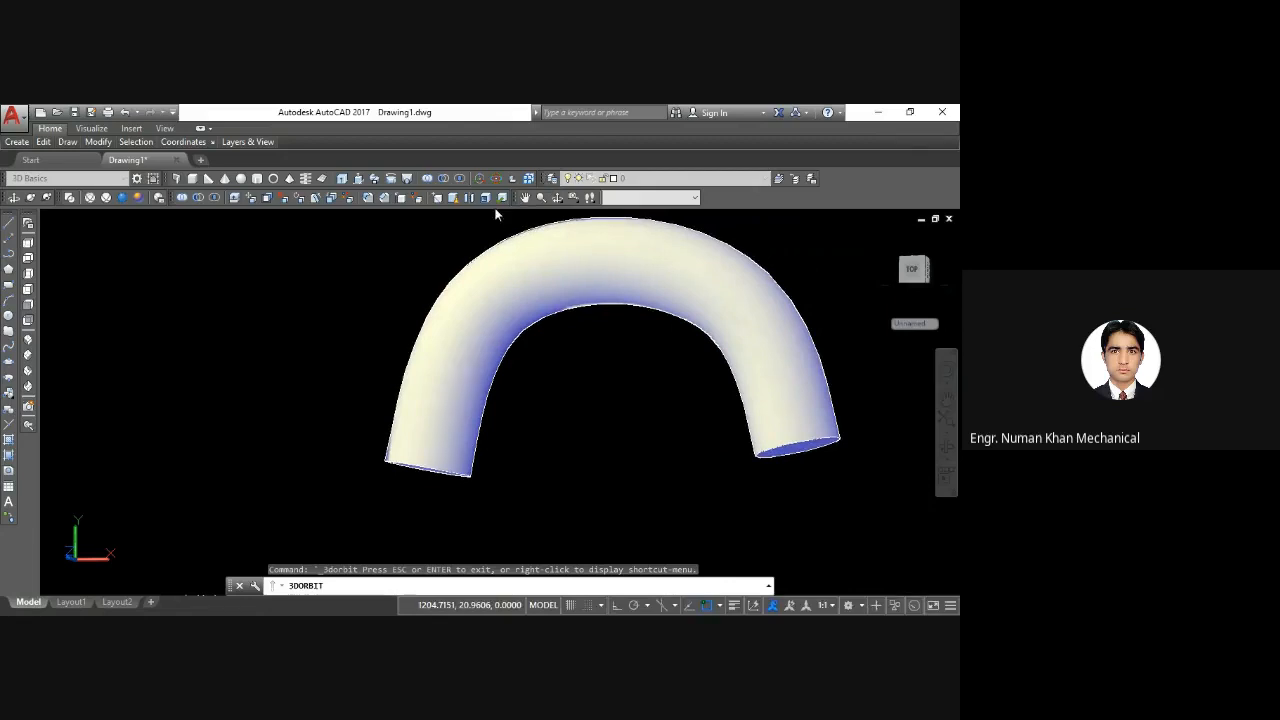
pyautogui.press('Escape')
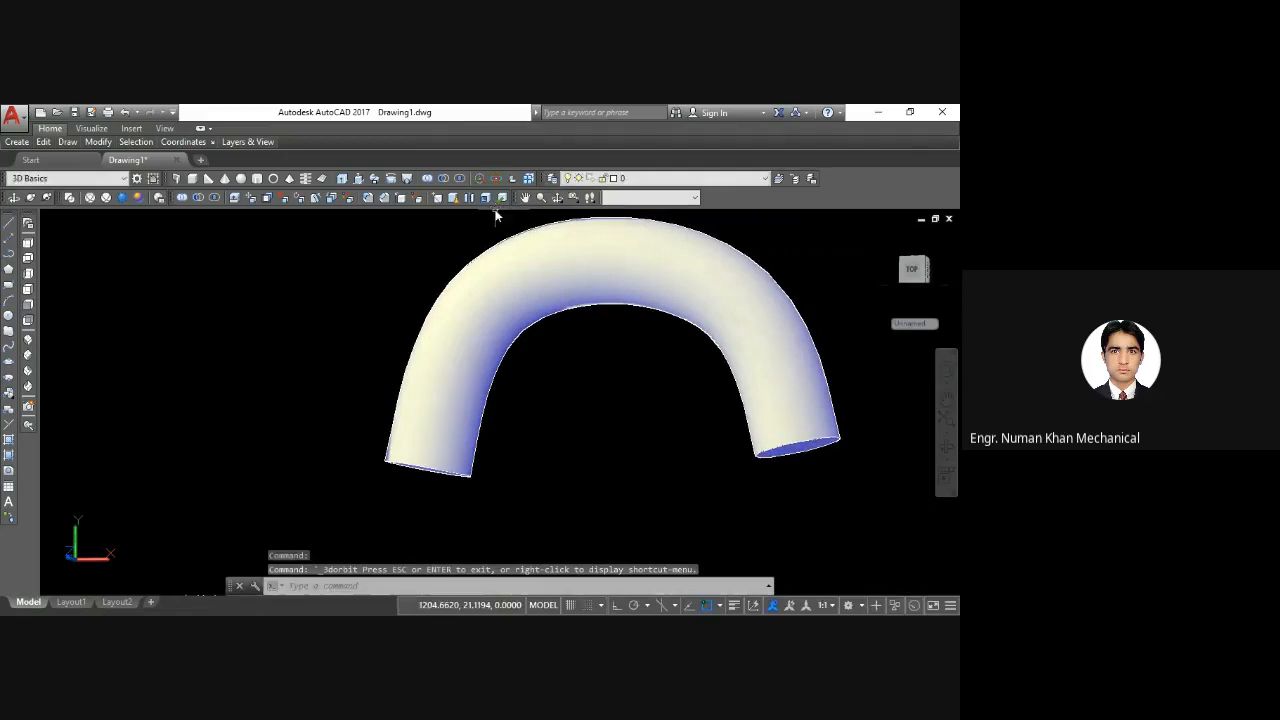
pyautogui.hotkey('ctrl', 'z')
pyautogui.hotkey('ctrl', 'z')
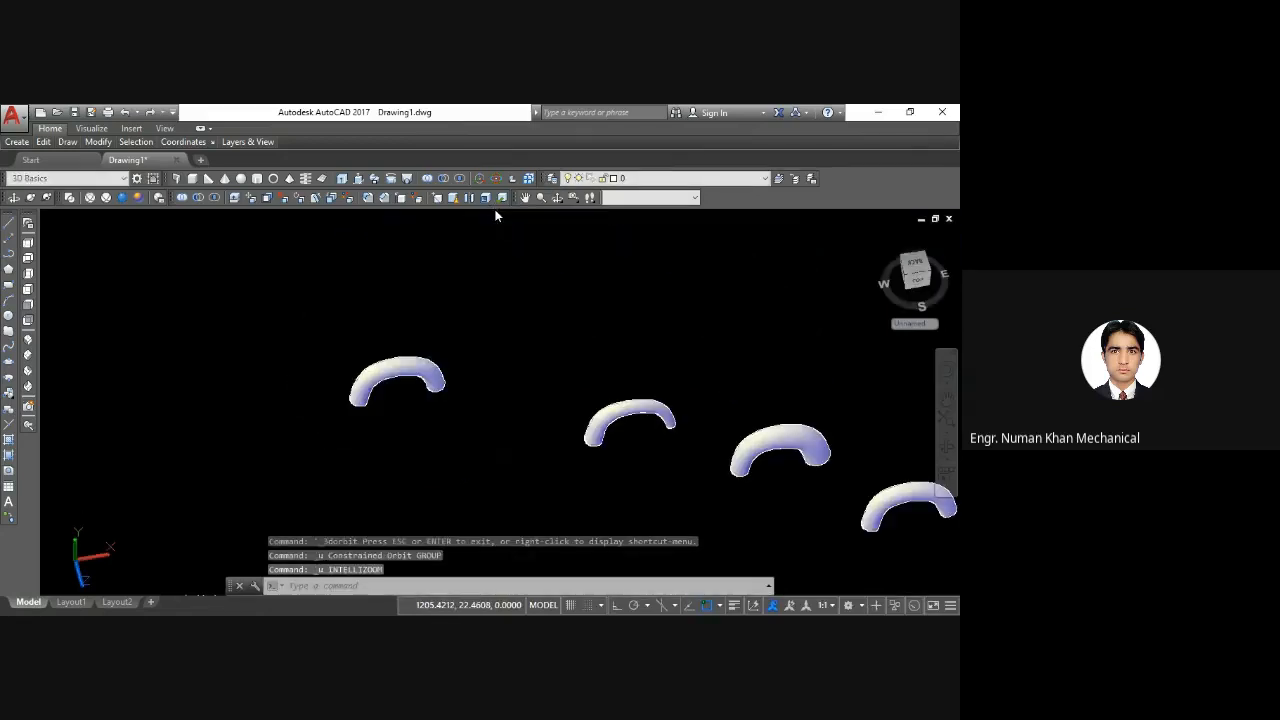
pyautogui.hotkey('ctrl', 'z')
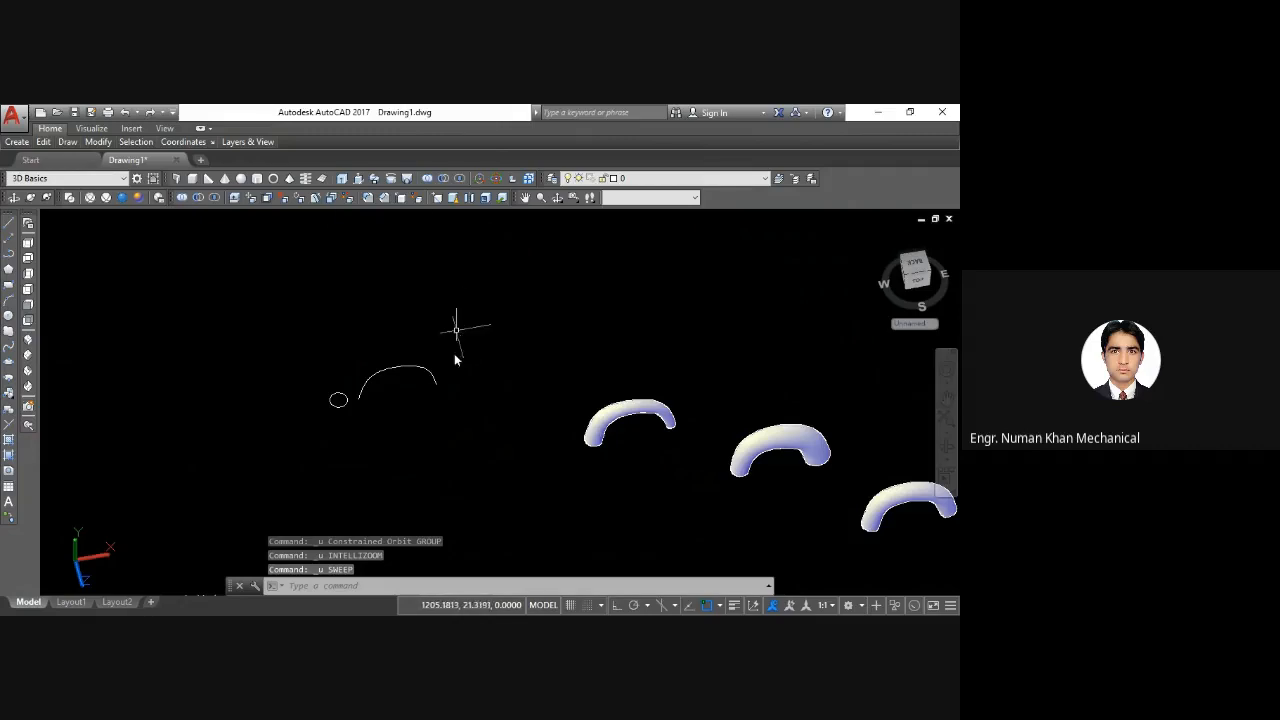
# Step: Switch to the top view and draw a small, nearly square rectangle just above the gap between the remaining circle and its spline
pyautogui.moveTo(338, 439); pyautogui.dragTo(383, 446, button='middle')
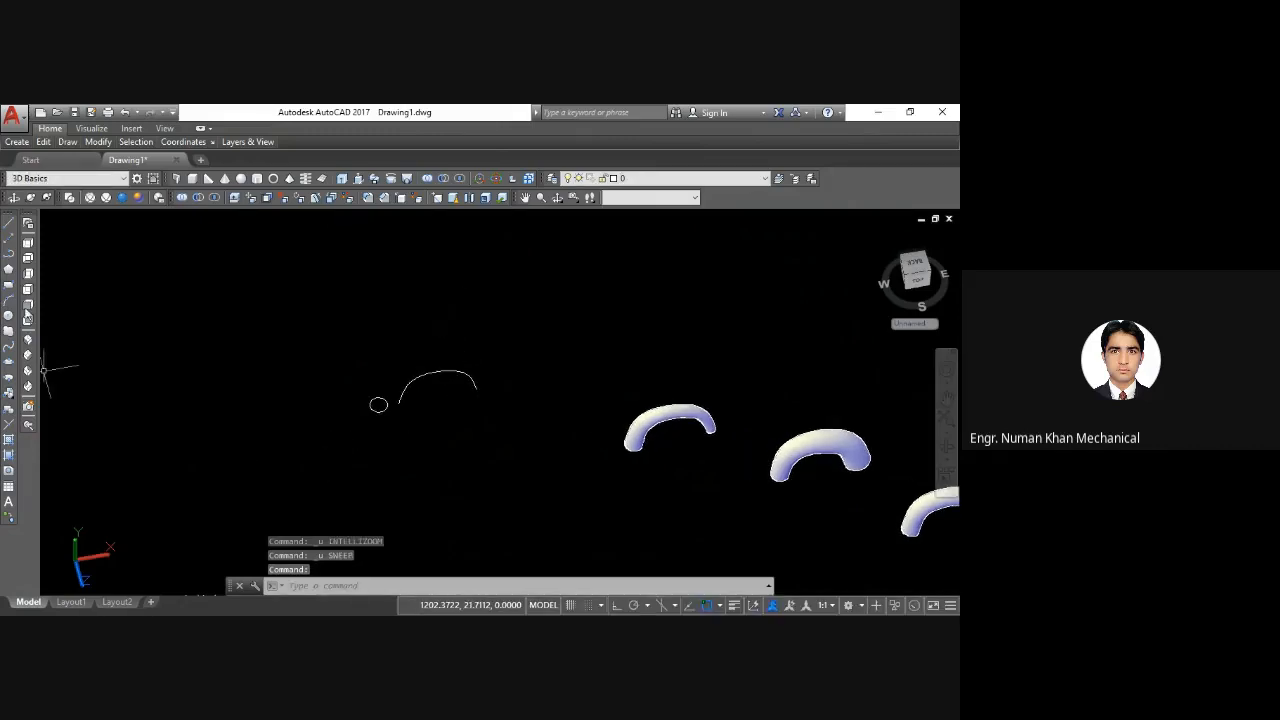
pyautogui.click(28, 242)
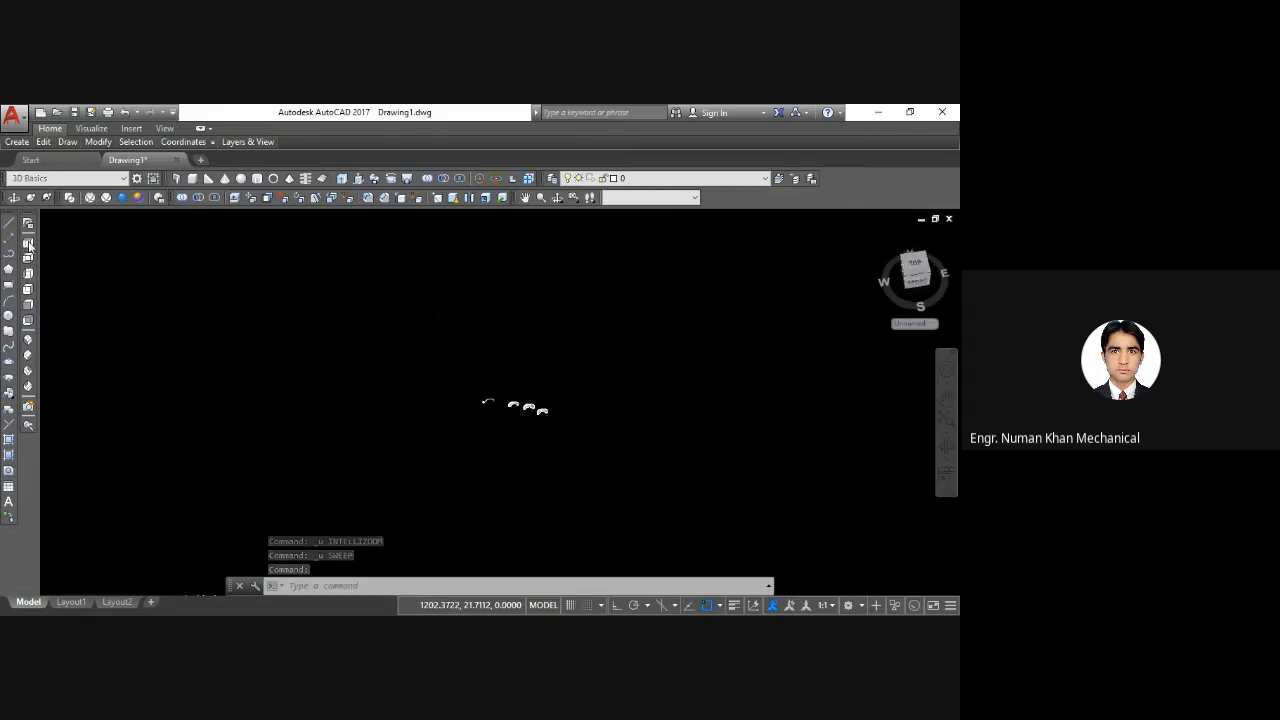
pyautogui.moveTo(471, 266); pyautogui.dragTo(451, 436, button='middle')
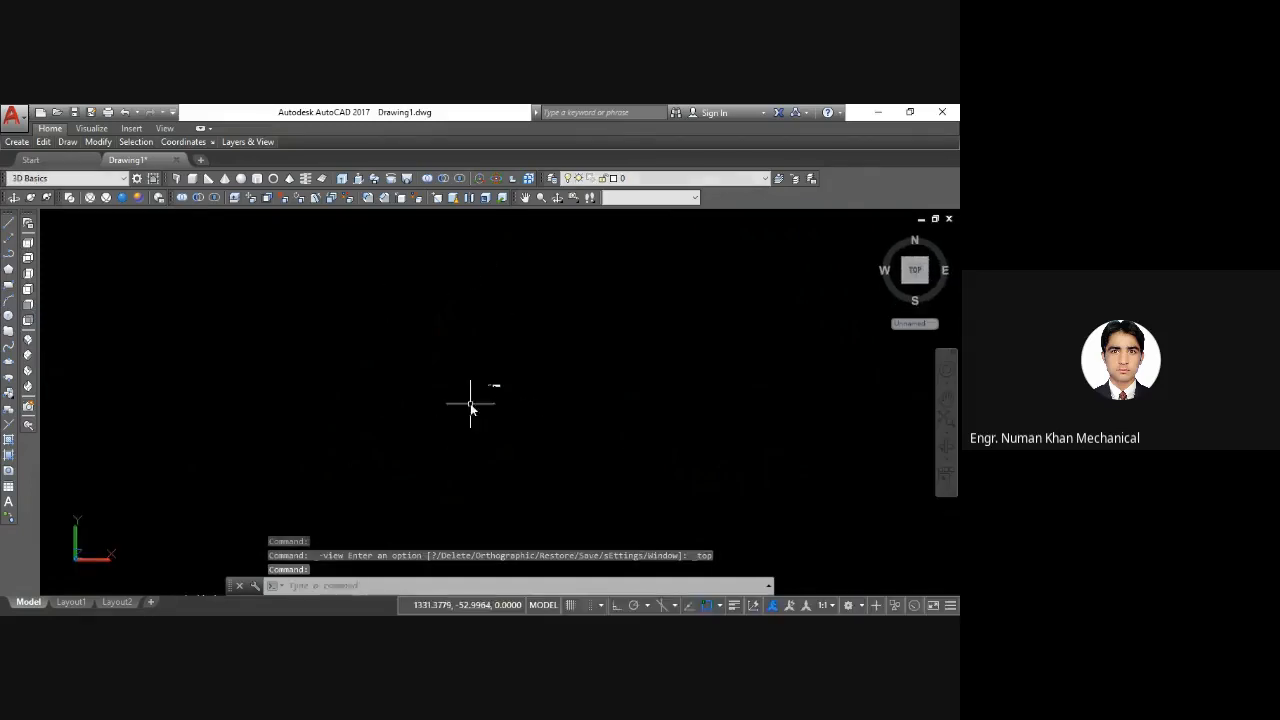
pyautogui.scroll(5, 473, 400)
pyautogui.scroll(6, 563, 330)
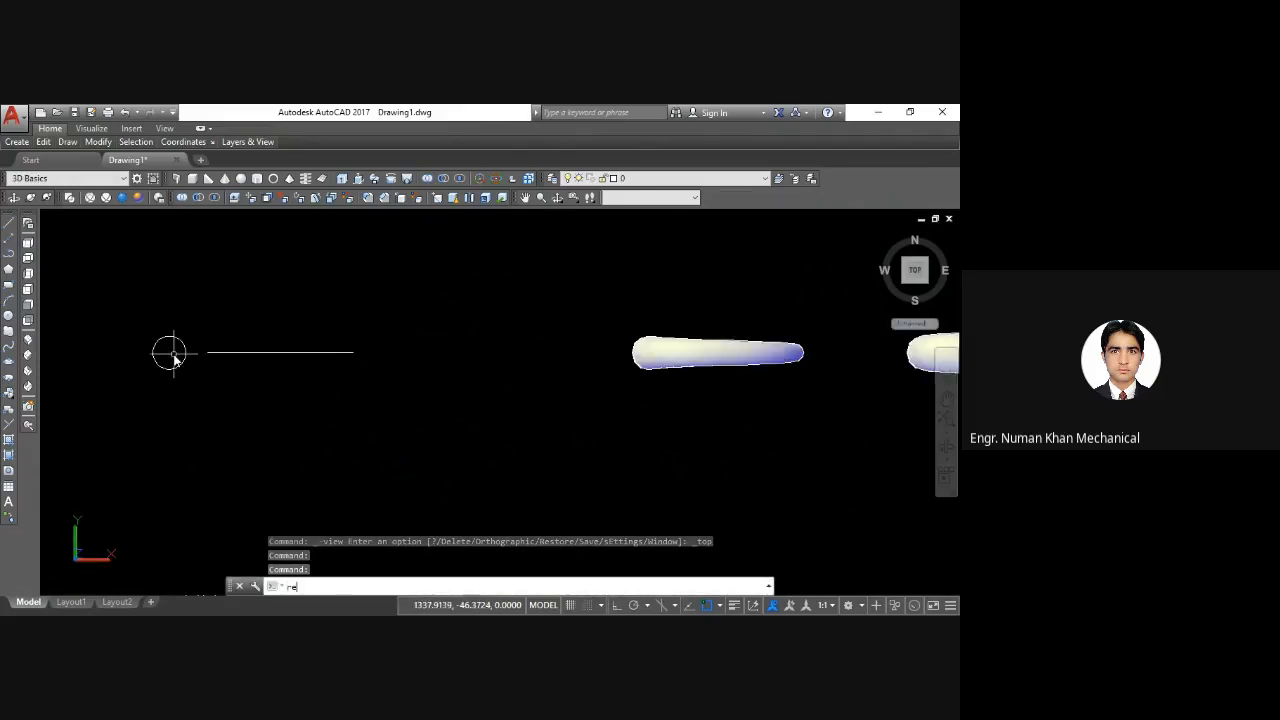
pyautogui.write('c')
pyautogui.press('Return')
pyautogui.click(210, 301)
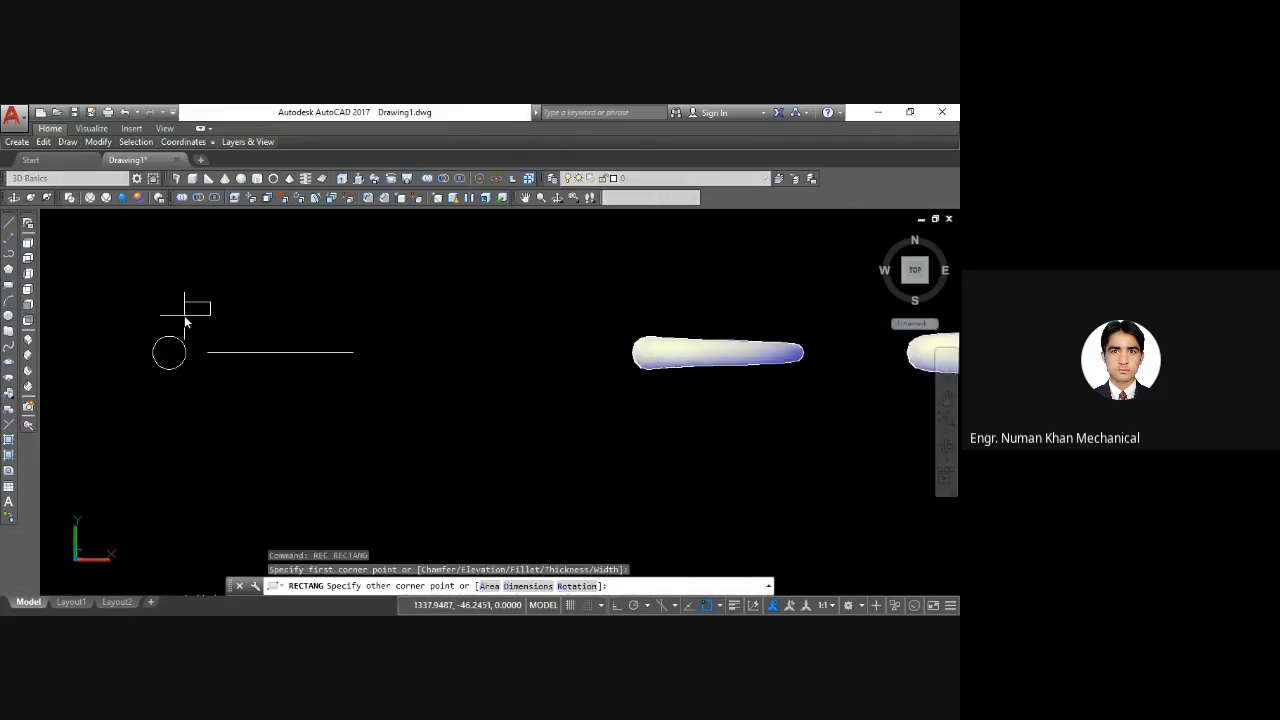
pyautogui.click(188, 323)
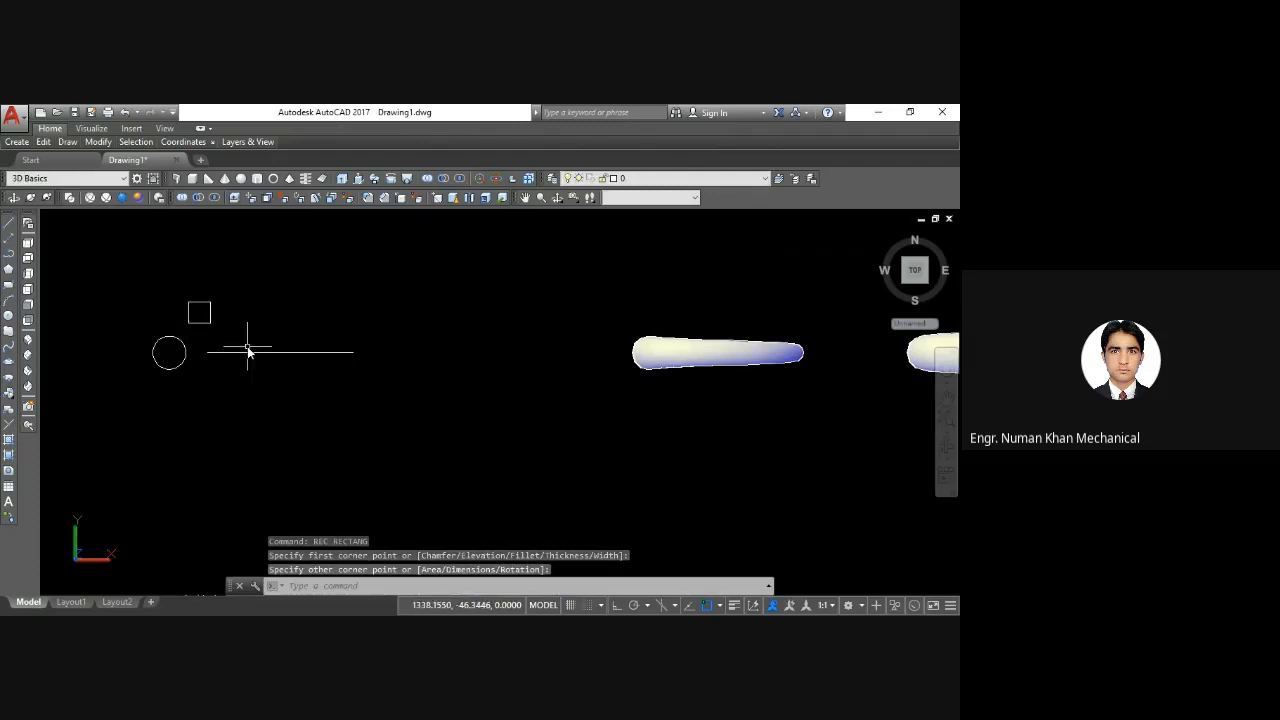
# Step: Switch to the southwest isometric view of the circle, its arched spline and the small rectangle
pyautogui.click(28, 341)
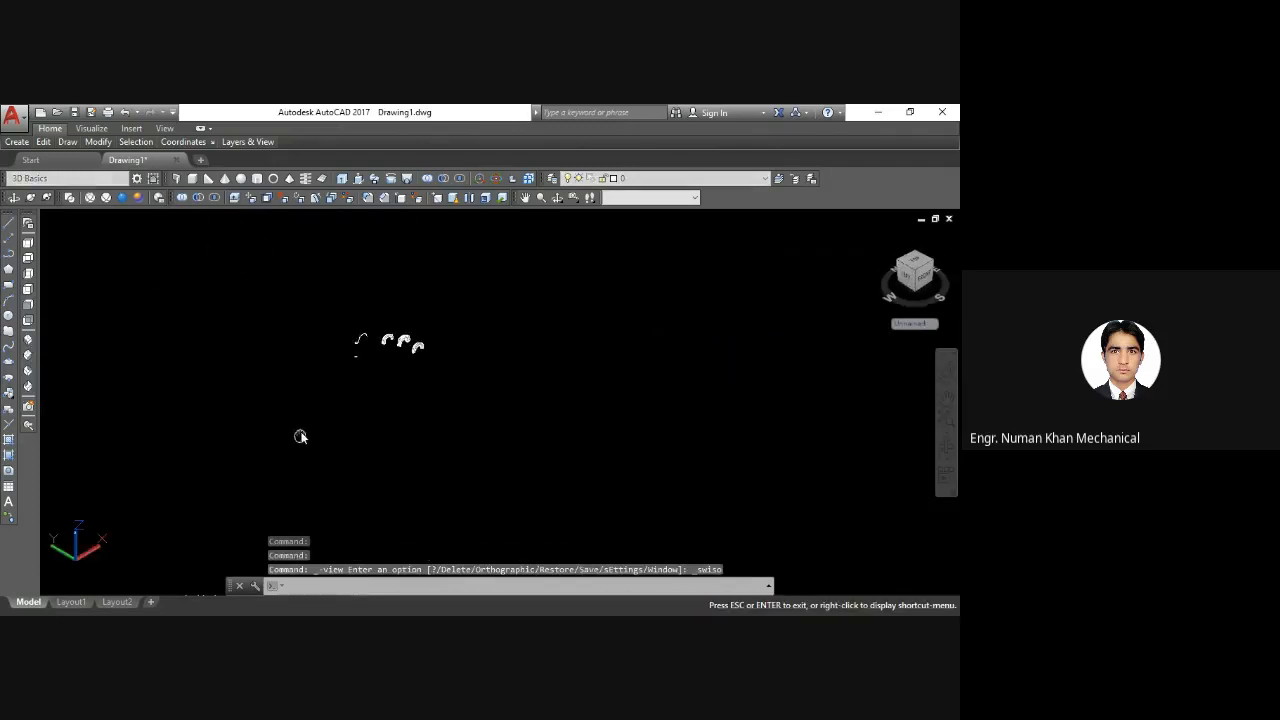
pyautogui.scroll(2, 340, 350)
pyautogui.moveTo(331, 366); pyautogui.dragTo(280, 412, button='middle')
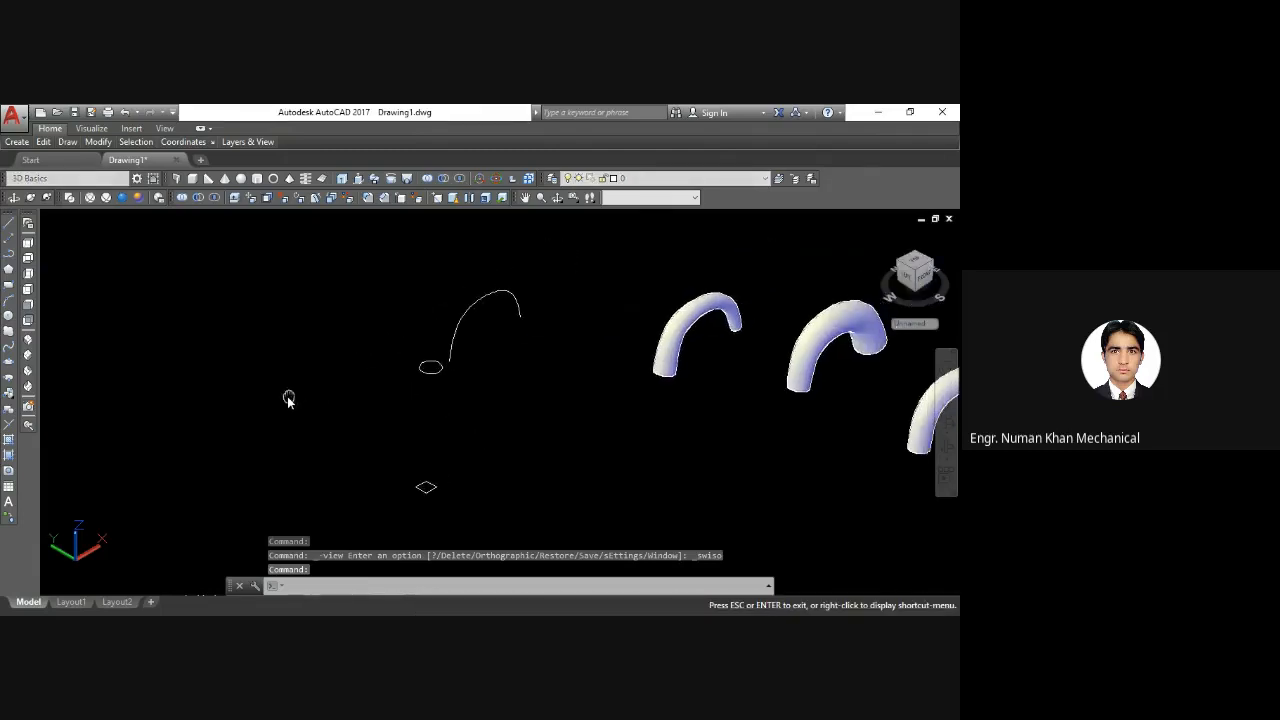
pyautogui.click(424, 372)
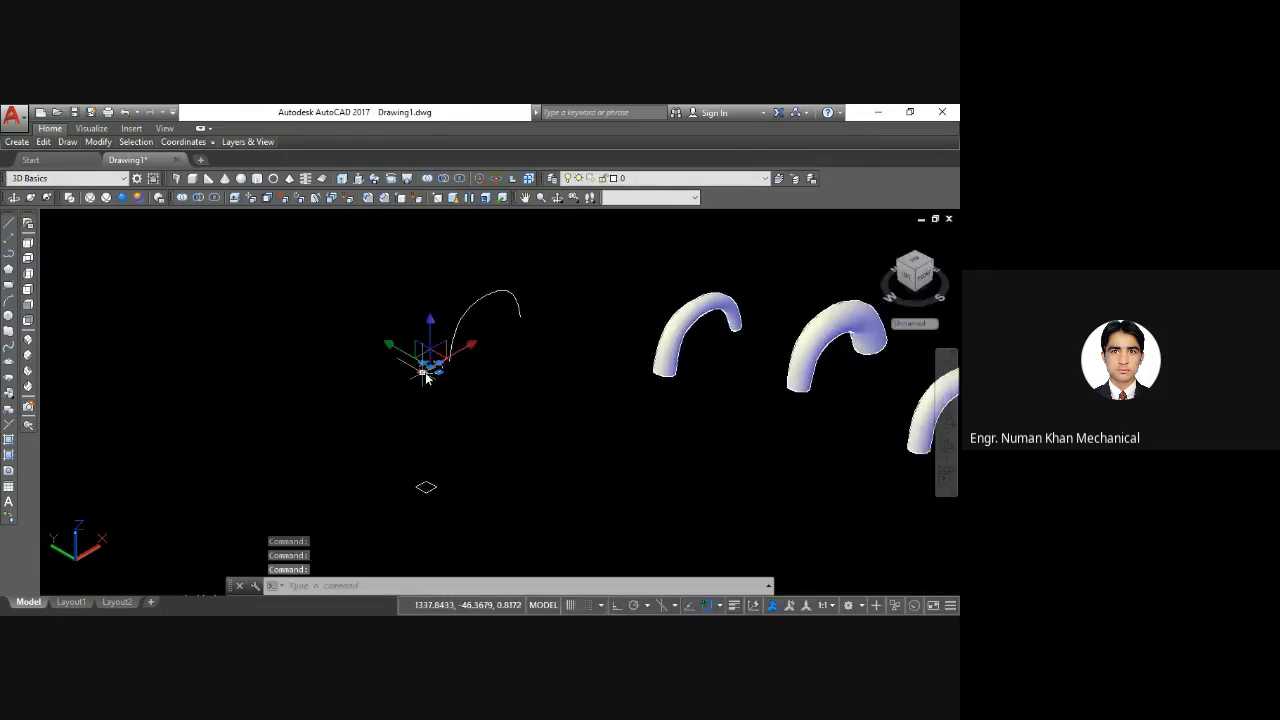
pyautogui.press('Escape')
# Step: Try to copy the arched spline beside the circle using the default displacement
pyautogui.write('co')
pyautogui.press('Return')
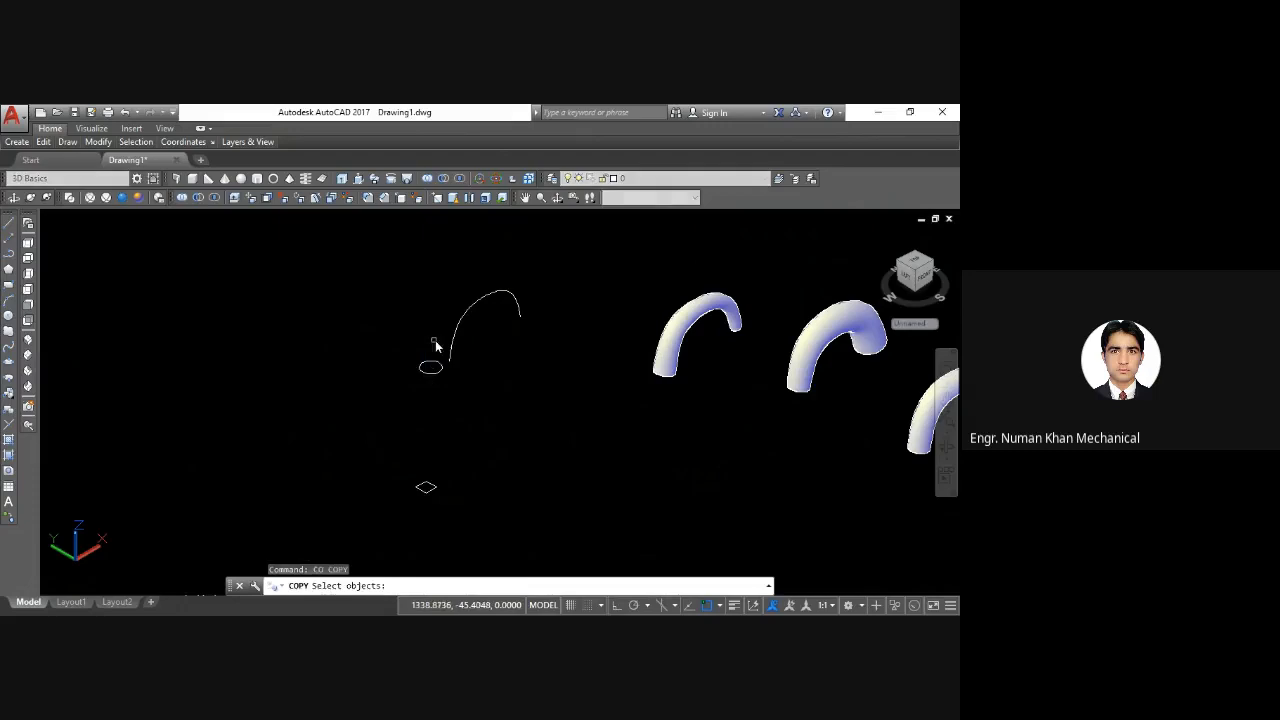
pyautogui.click(453, 344)
pyautogui.press('Return')
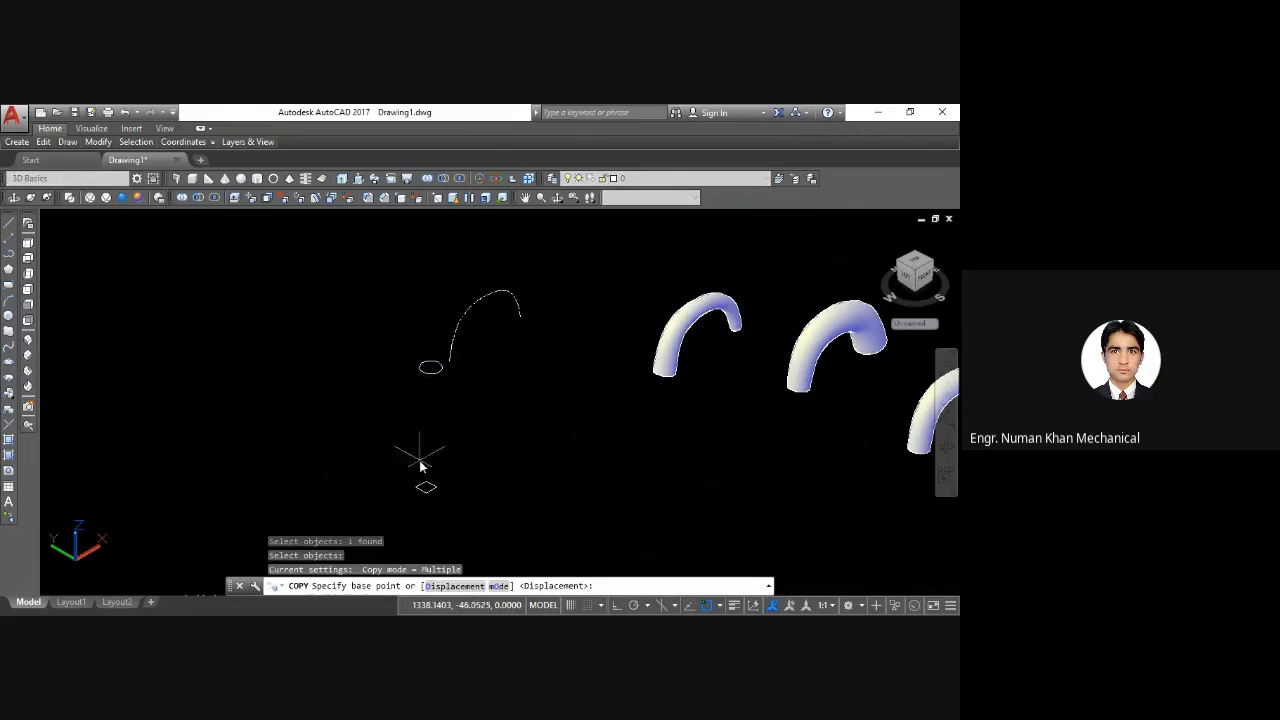
pyautogui.press('Return')
pyautogui.press('Return')
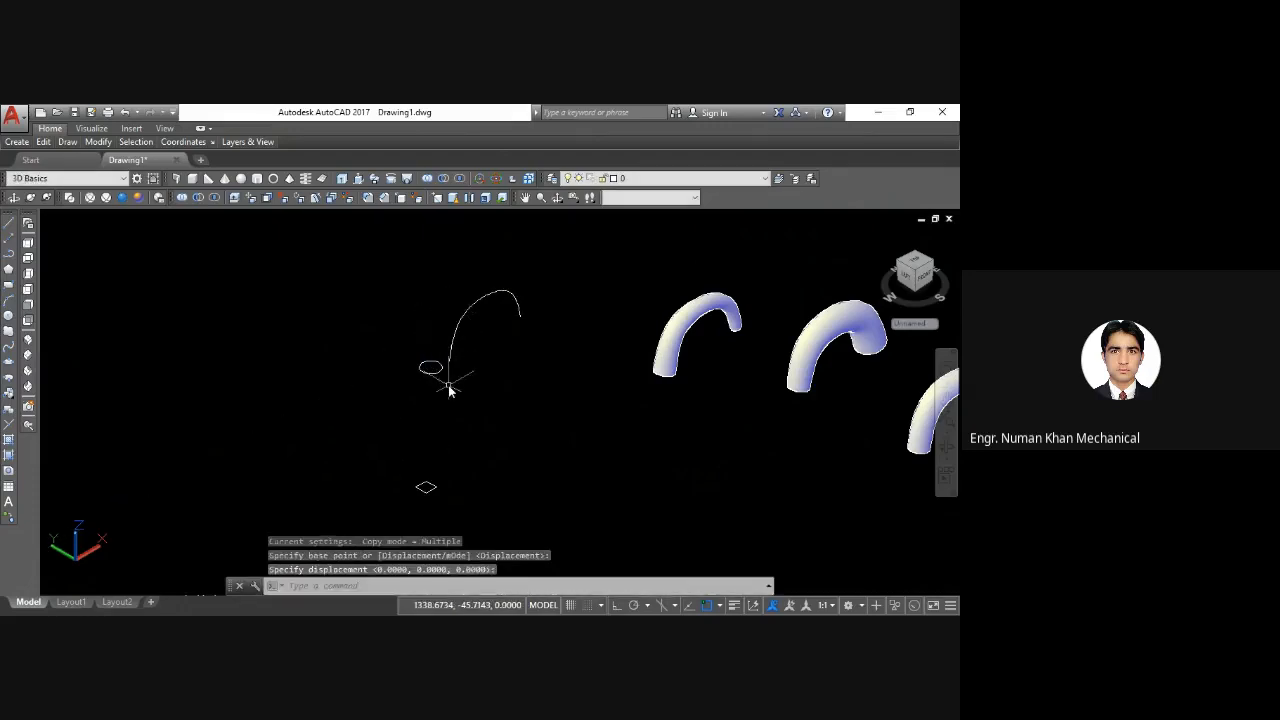
# Step: Copy the arched spline from its lower endpoint to a point just beside the small rectangle
pyautogui.write('co')
pyautogui.press('Return')
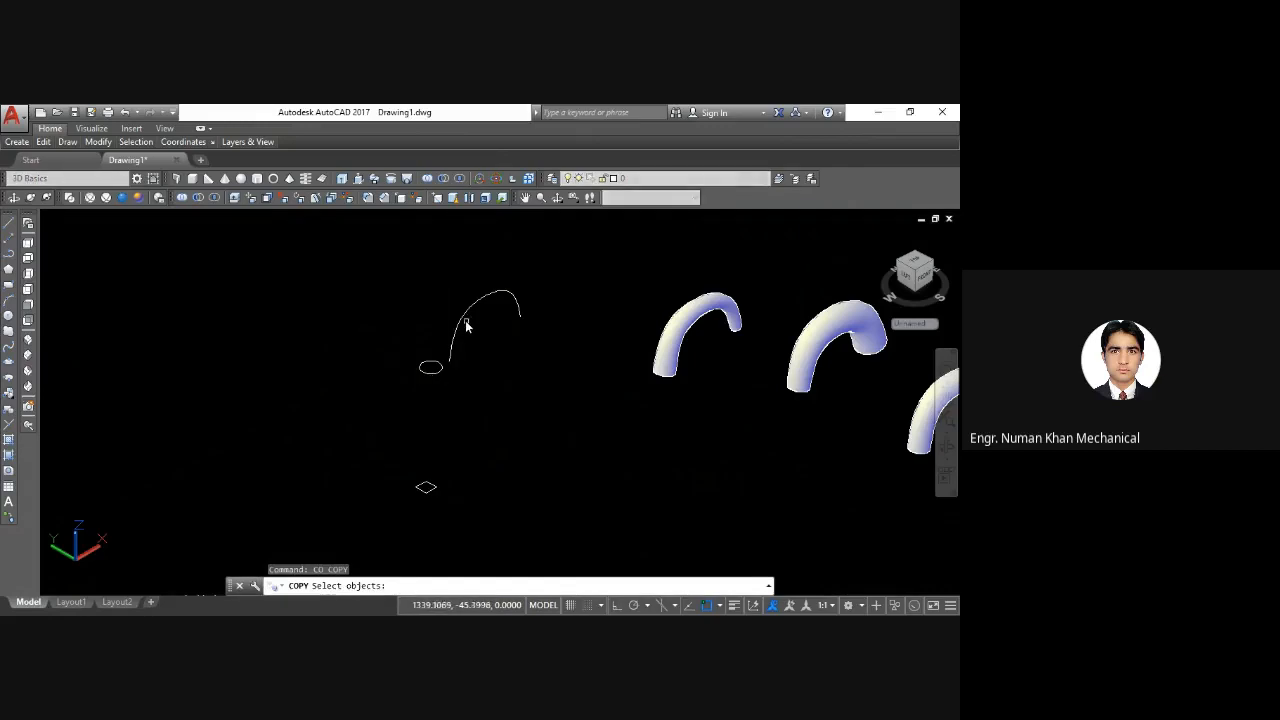
pyautogui.click(461, 321)
pyautogui.press('Return')
pyautogui.click(449, 358)
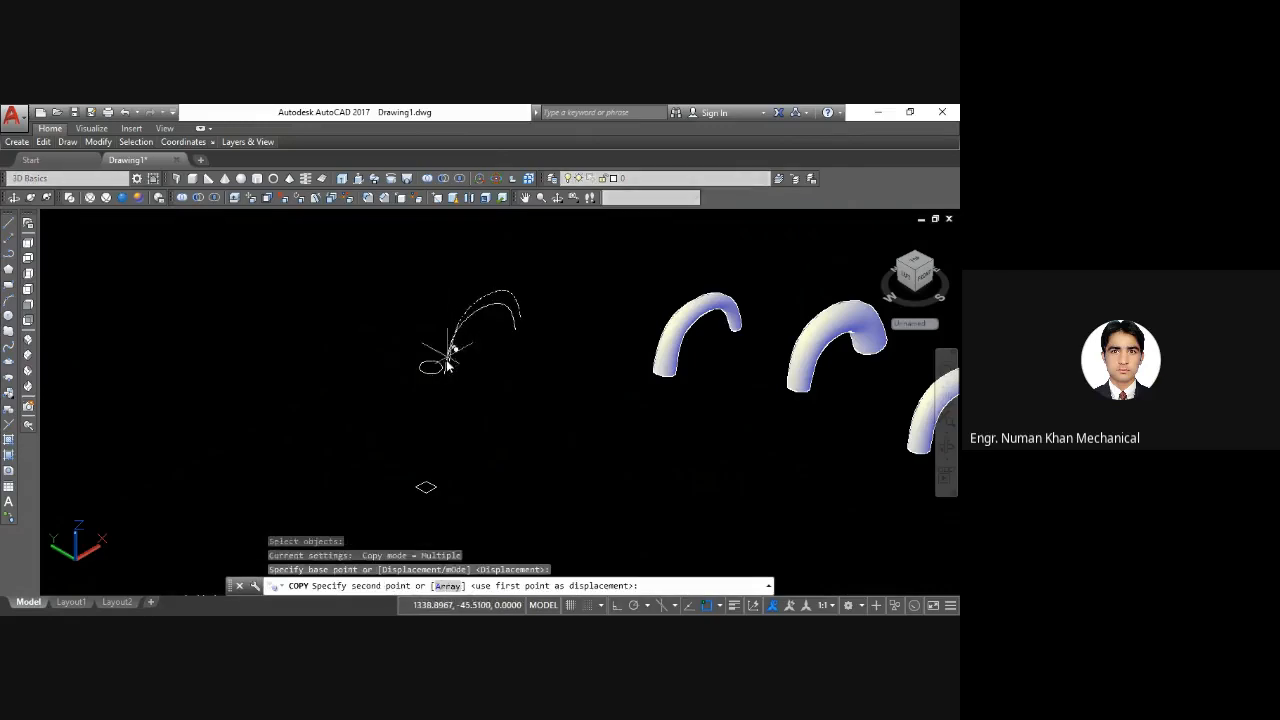
pyautogui.click(442, 472)
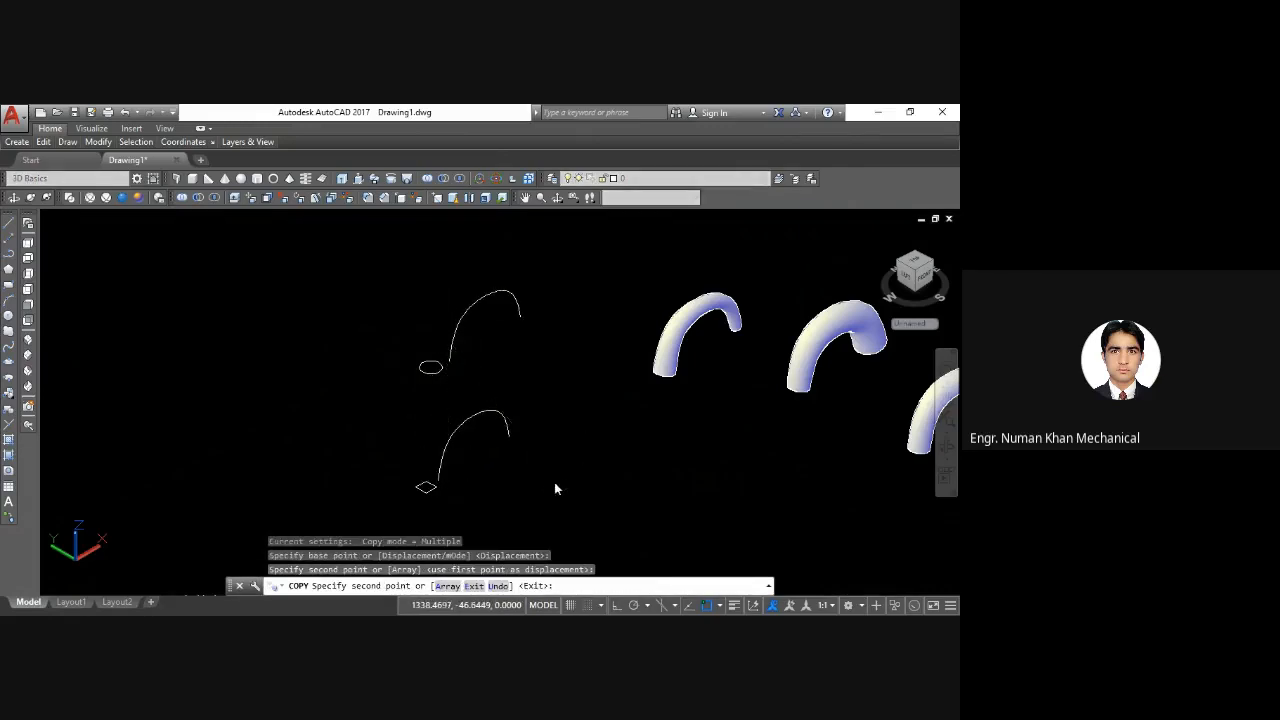
pyautogui.press('Escape')
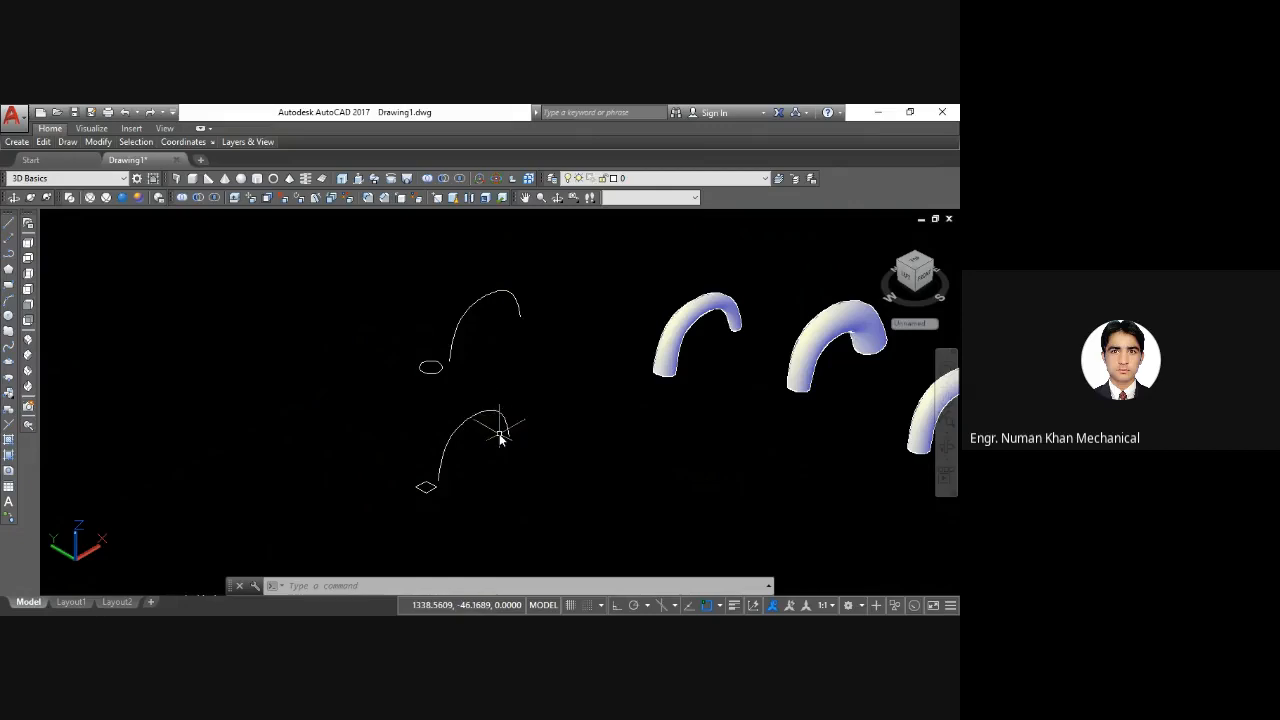
# Step: Sweep the small rectangle along the copied spline with a twist angle of 90
pyautogui.write('sweep')
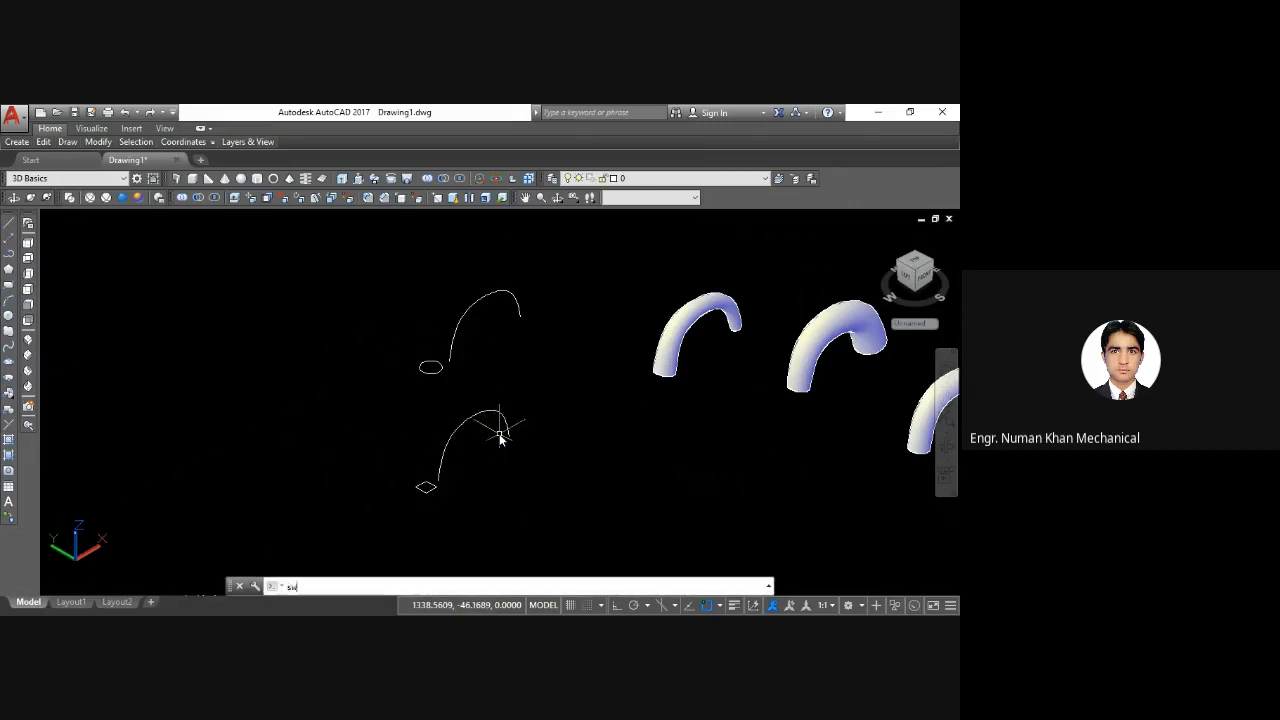
pyautogui.press('Return')
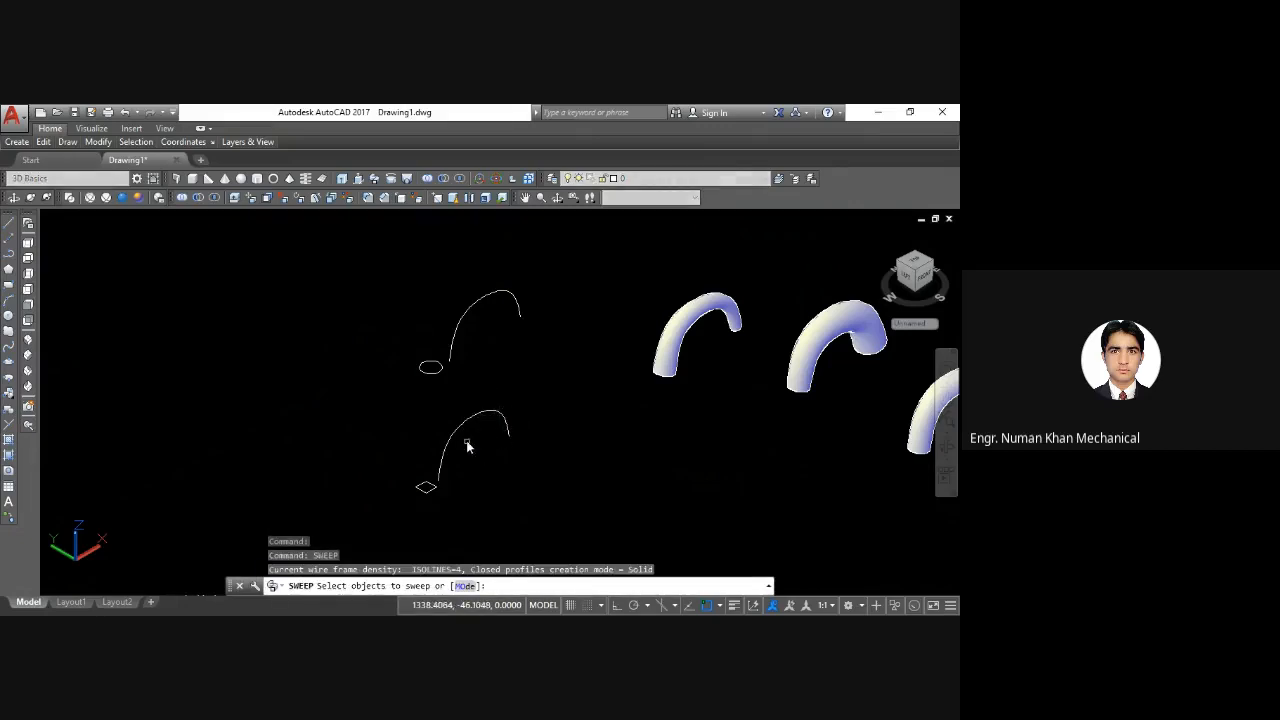
pyautogui.click(426, 488)
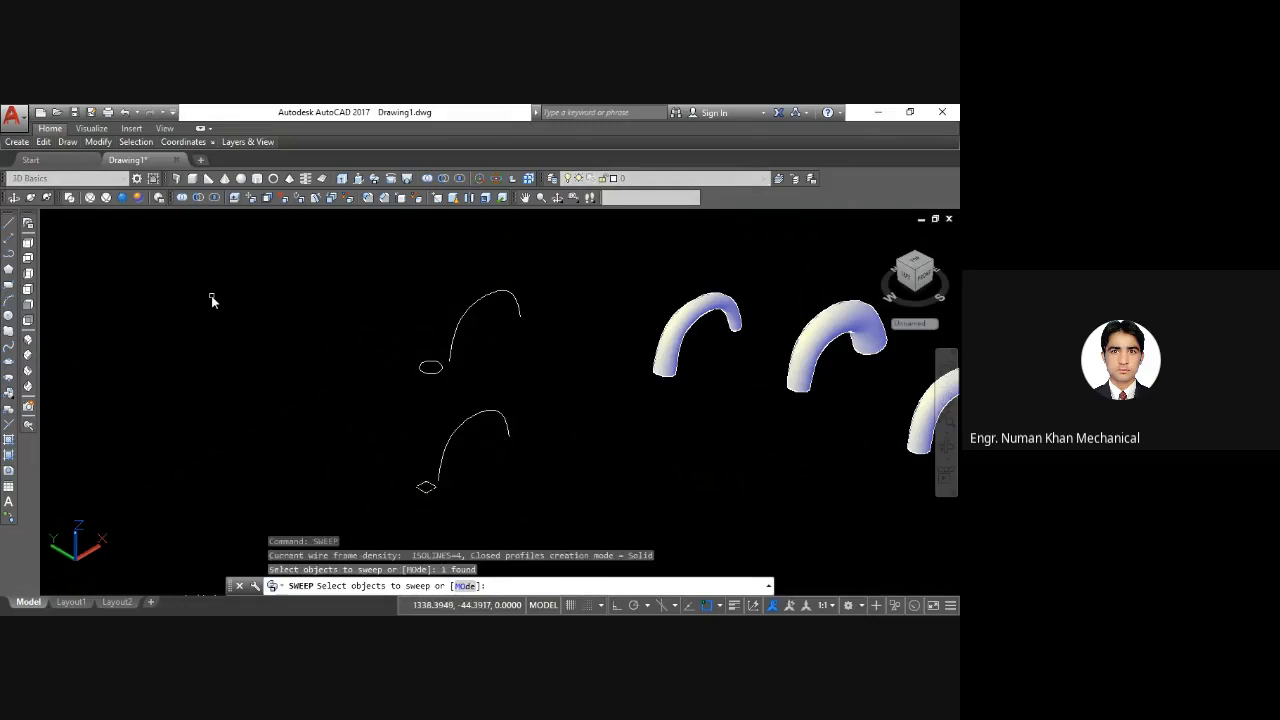
pyautogui.press('Return')
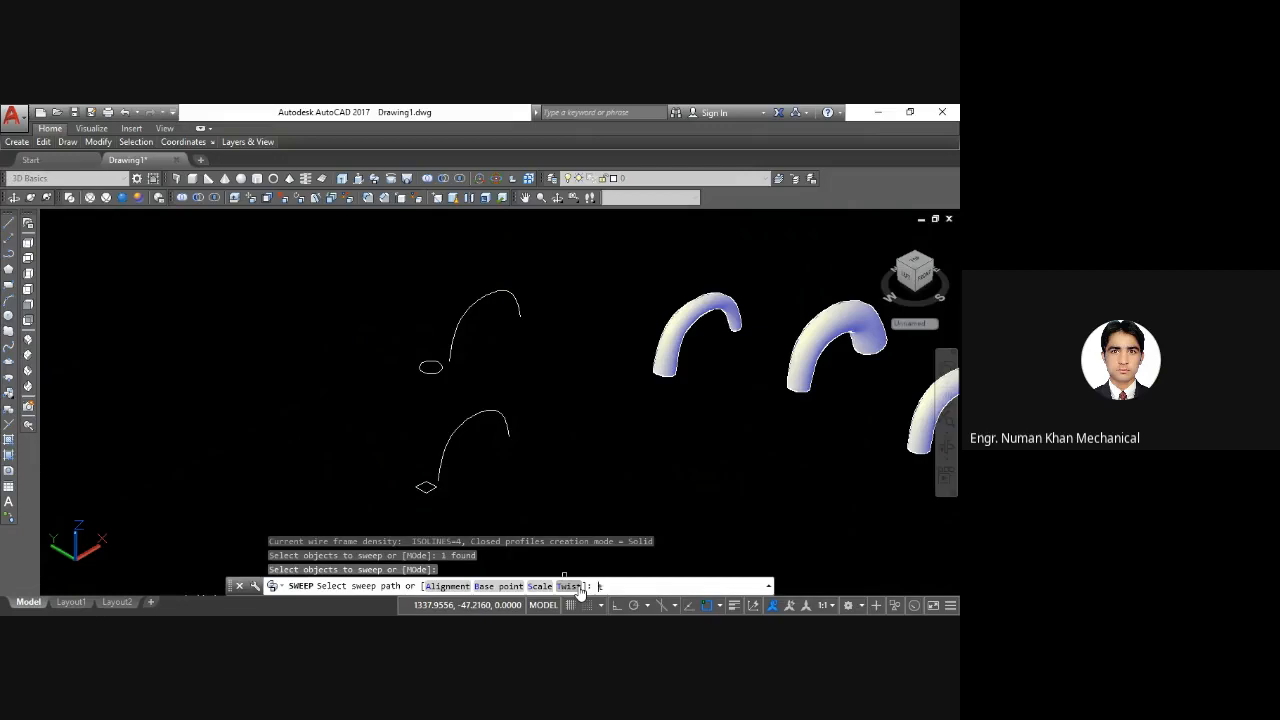
pyautogui.write('t')
pyautogui.press('Return')
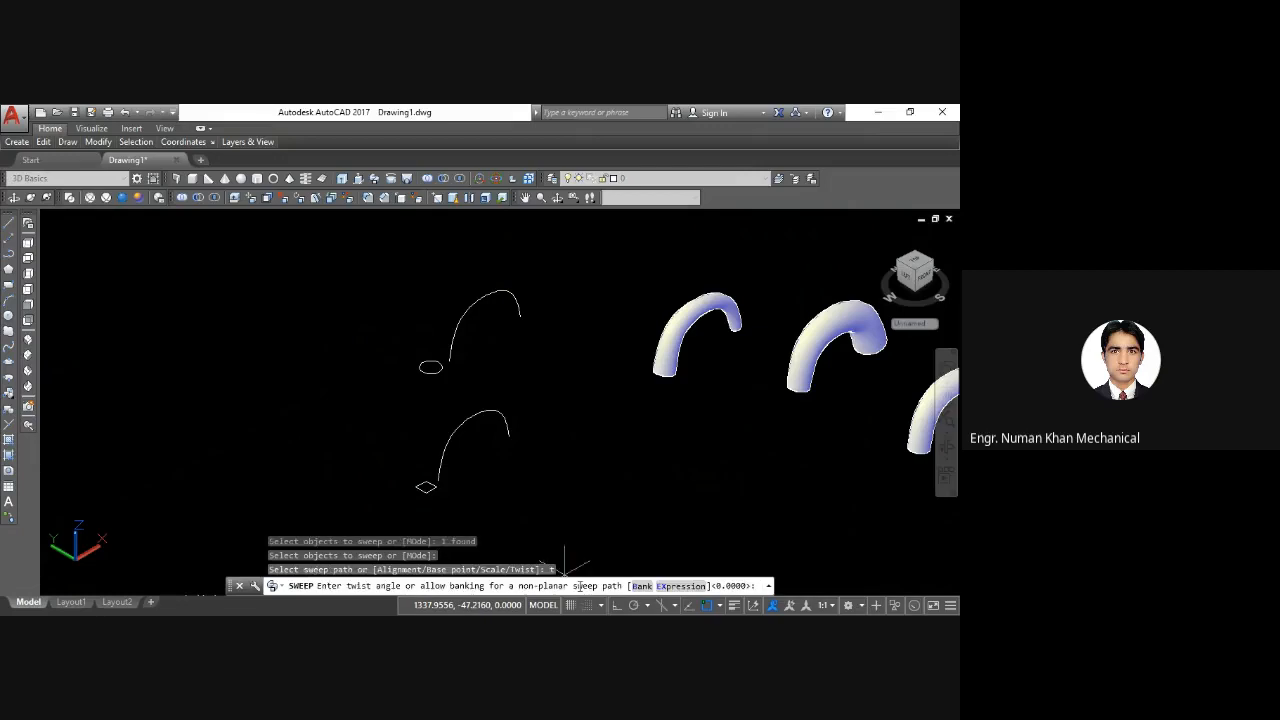
pyautogui.write('90')
pyautogui.press('Return')
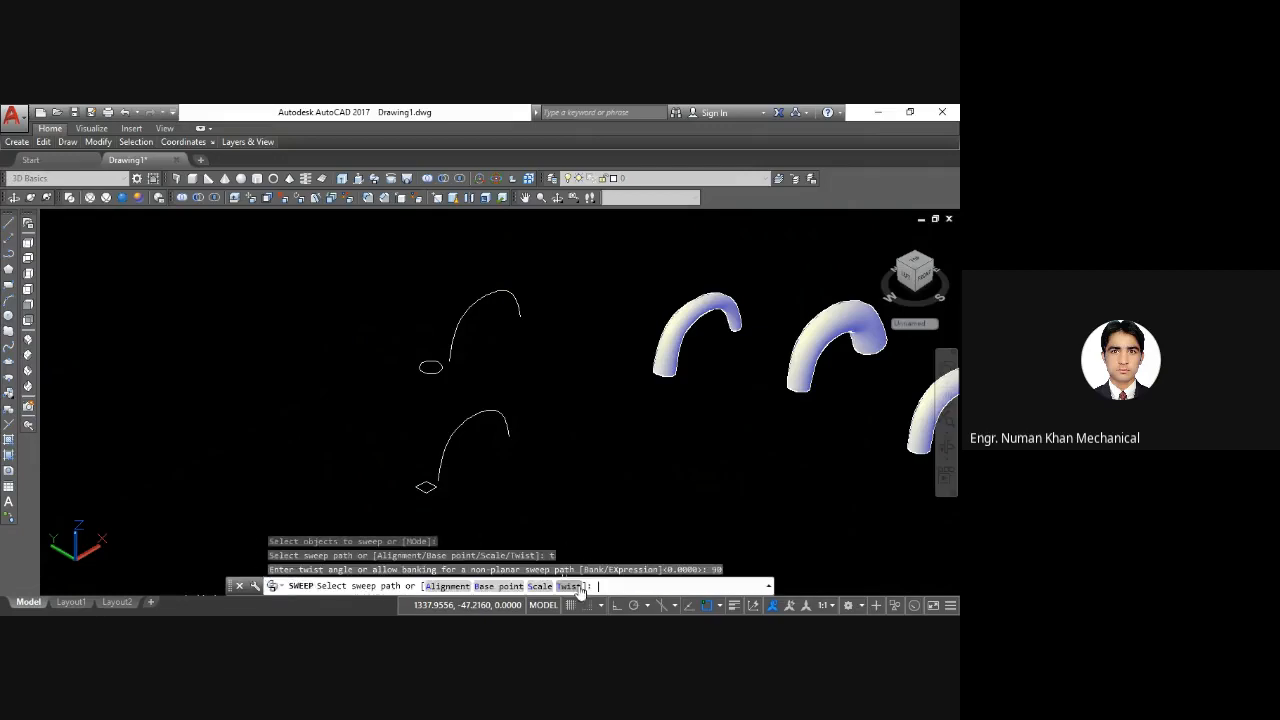
pyautogui.click(463, 434)
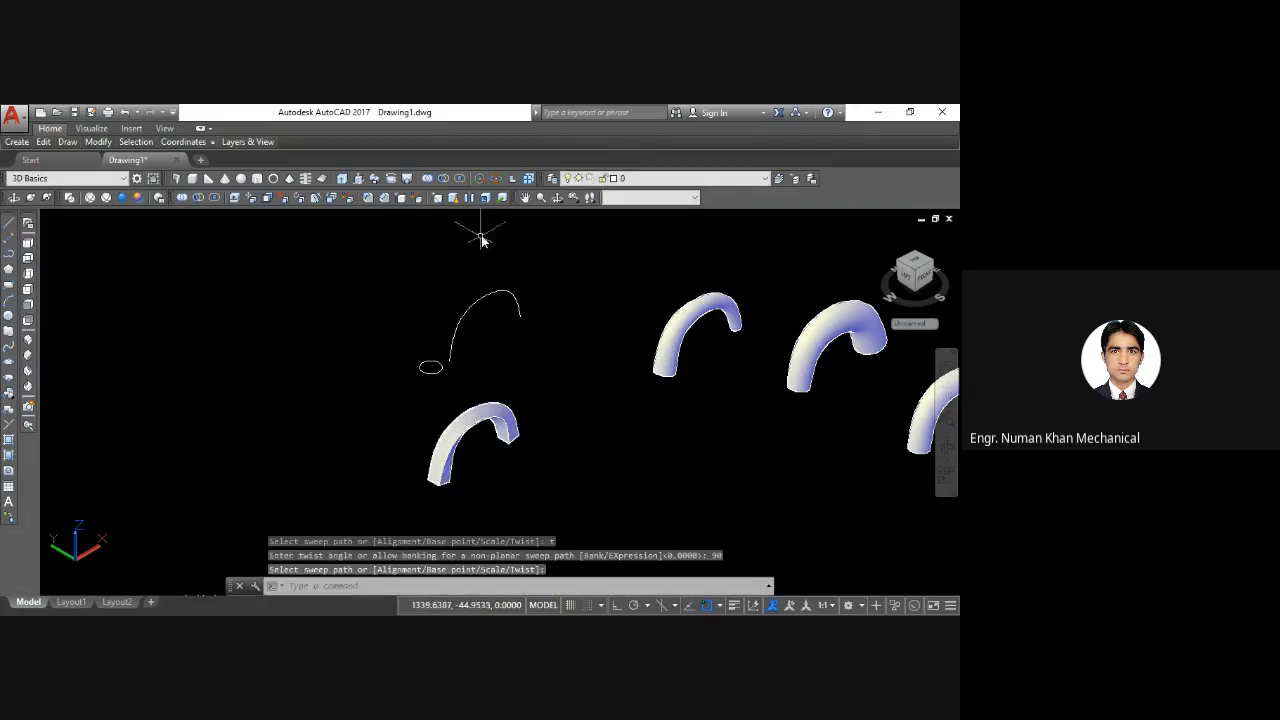
# Step: Orbit around the twisted rectangular solid to examine it from the front and end-on
pyautogui.click(557, 197)
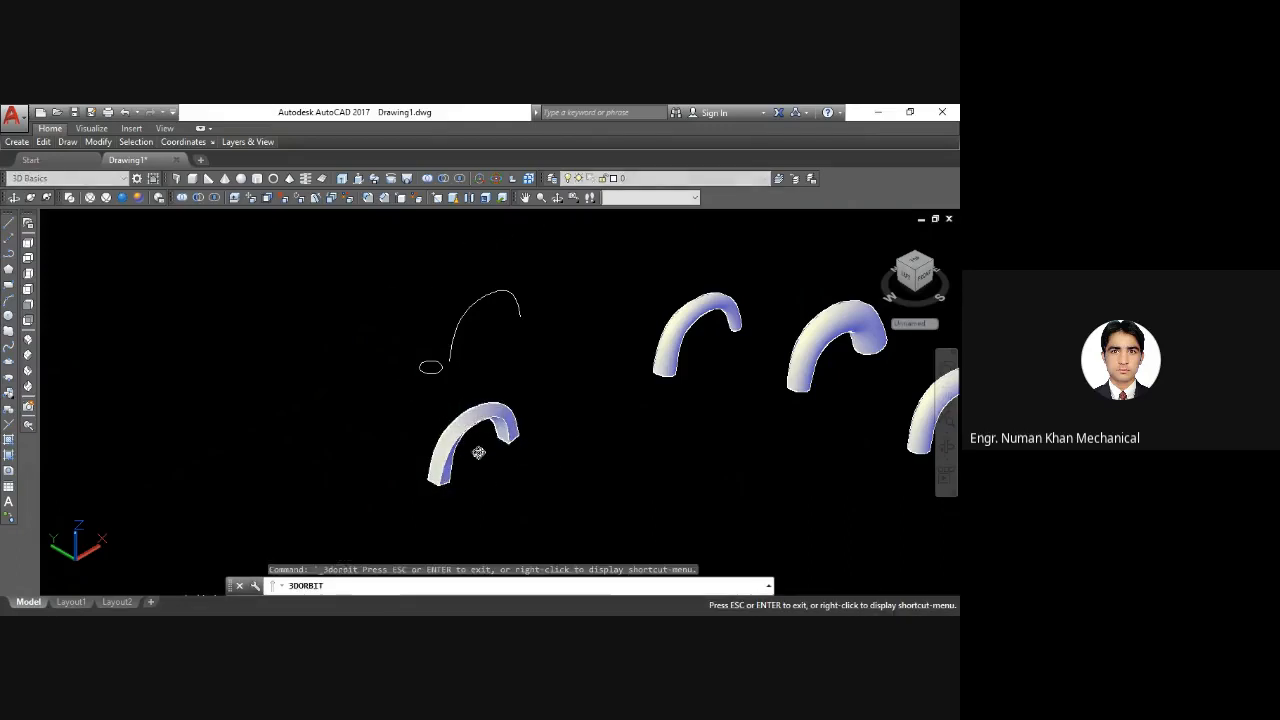
pyautogui.moveTo(477, 449); pyautogui.dragTo(416, 452)
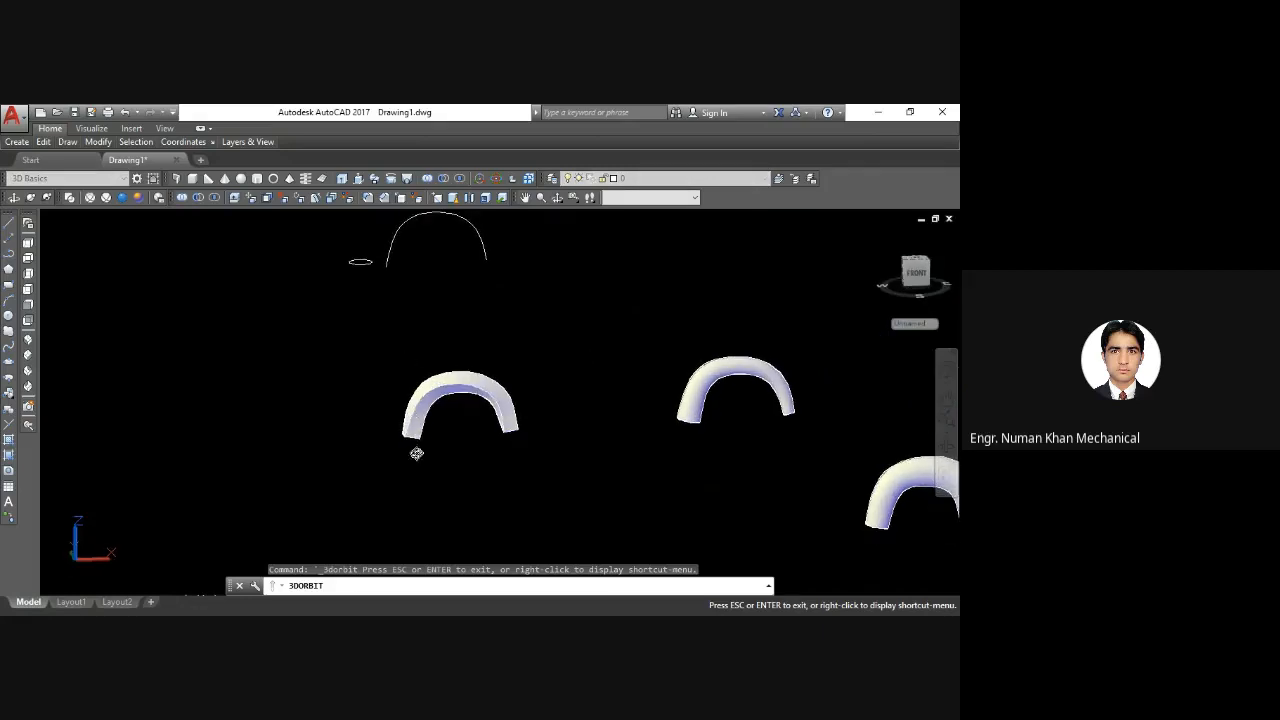
pyautogui.scroll(3, 428, 425)
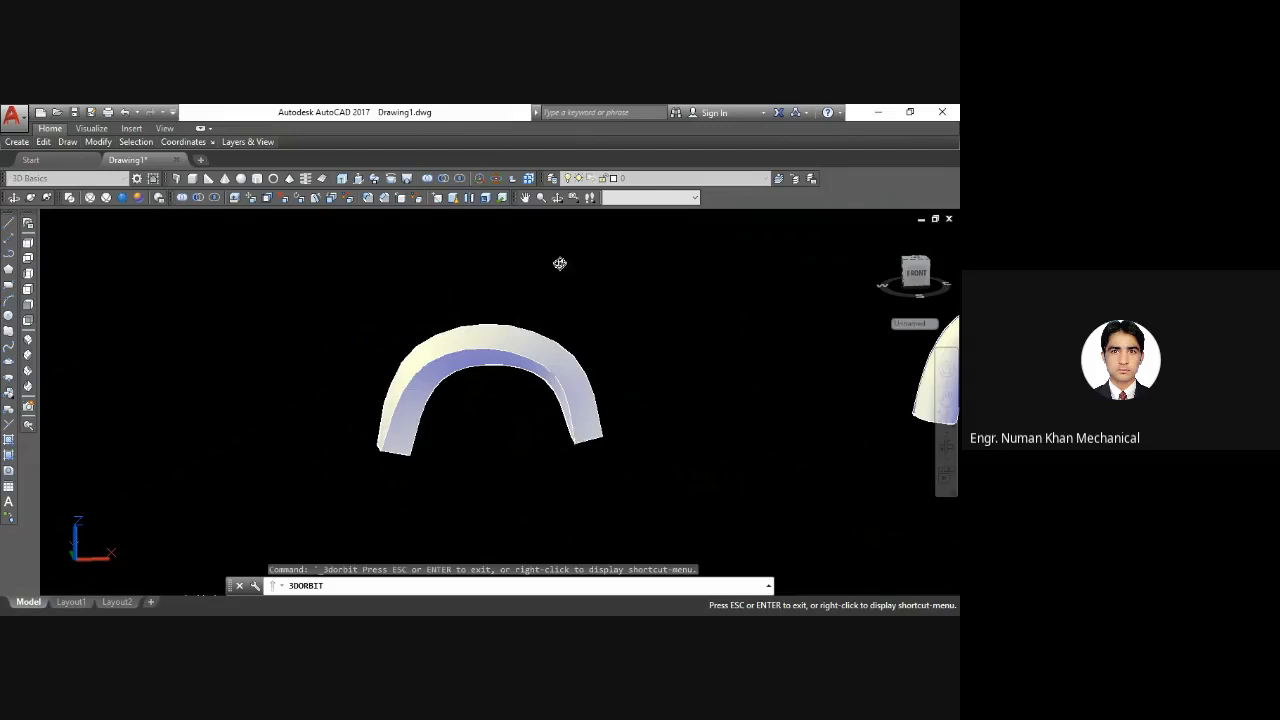
pyautogui.moveTo(488, 438); pyautogui.dragTo(331, 321)
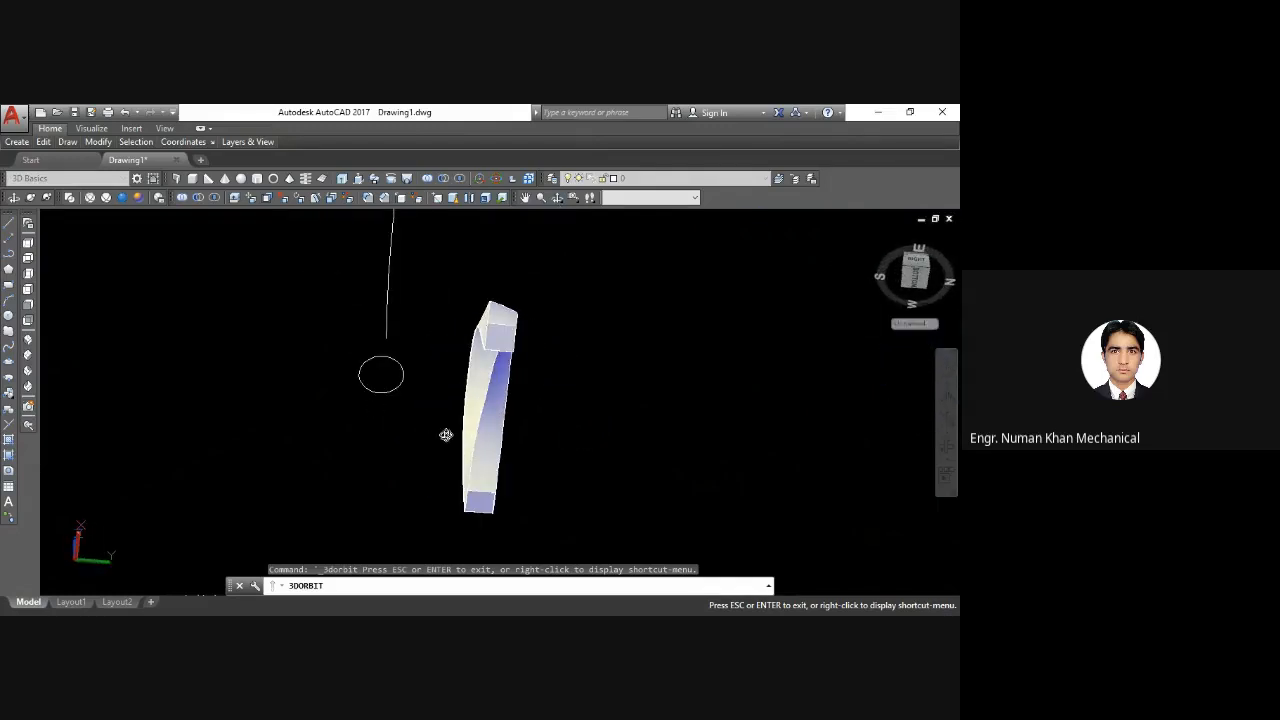
pyautogui.scroll(1, 446, 435)
pyautogui.scroll(-1, 446, 434)
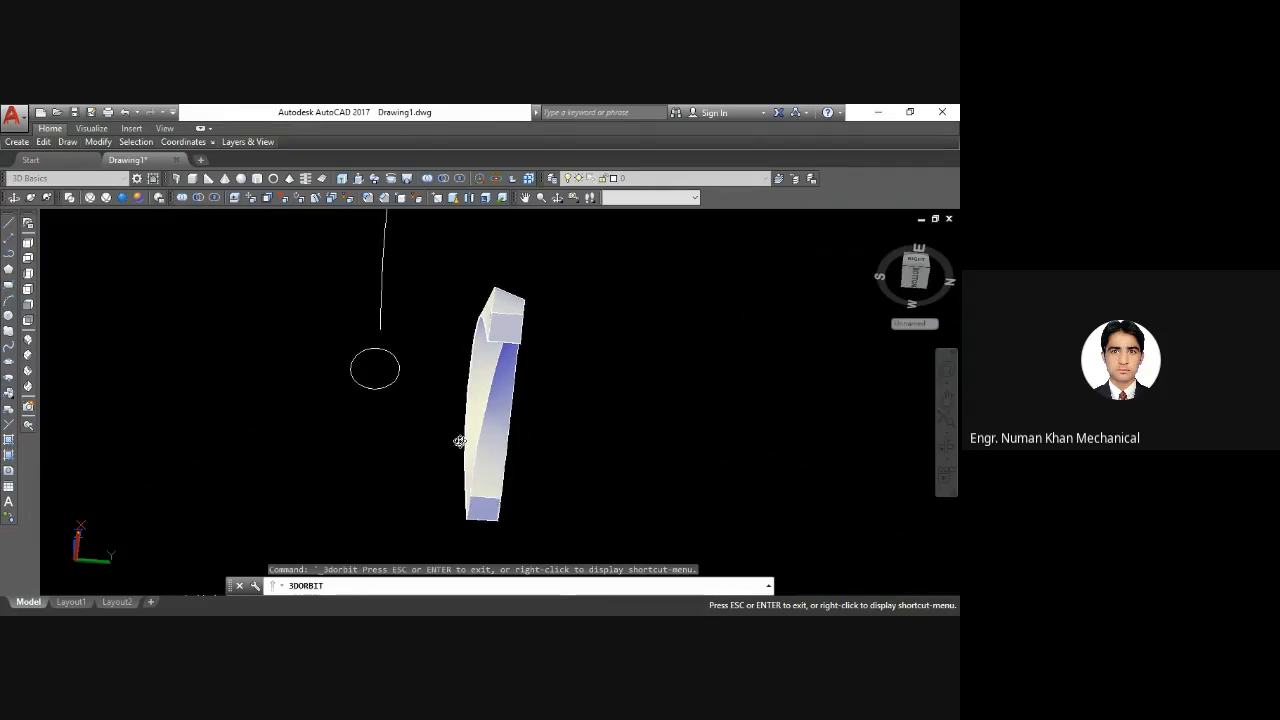
pyautogui.moveTo(459, 441); pyautogui.dragTo(451, 401, button='middle')
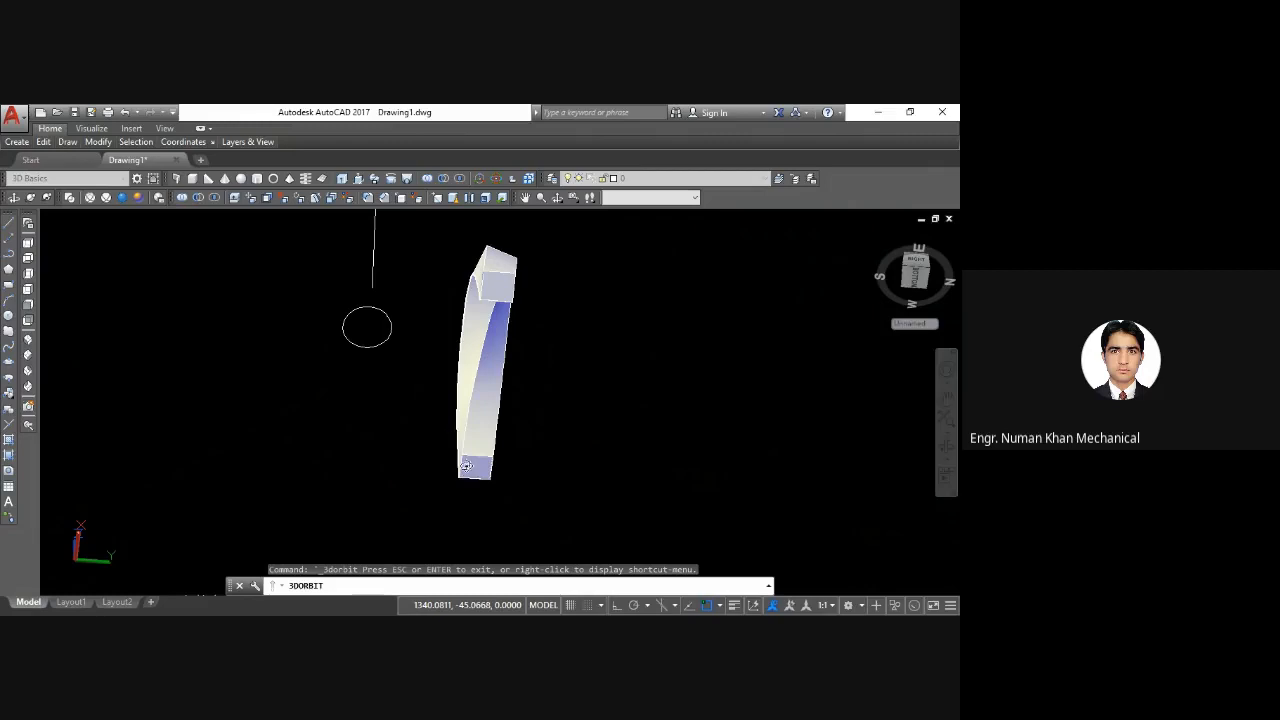
pyautogui.scroll(1, 461, 478)
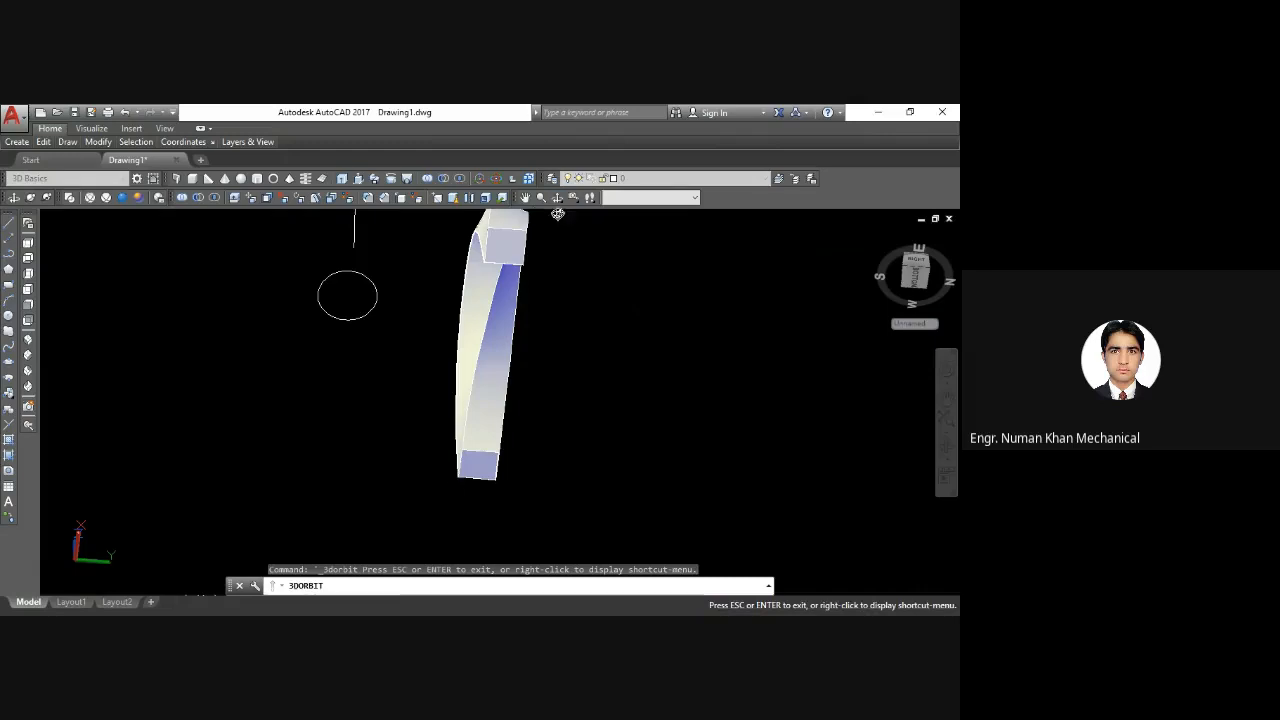
pyautogui.press('Escape')
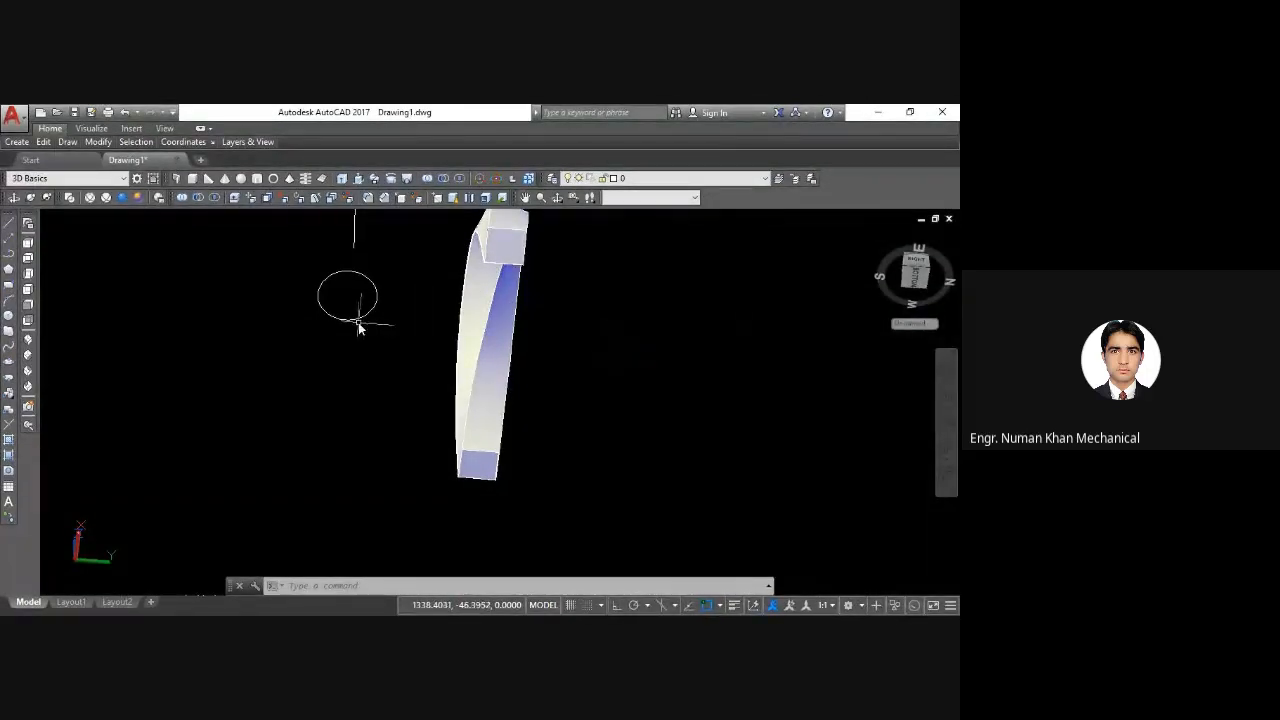
# Step: Examine the twisted solid's two end faces from other angles, along with its position relative to the other swept solids
pyautogui.click(558, 198)
pyautogui.moveTo(554, 214); pyautogui.dragTo(449, 341)
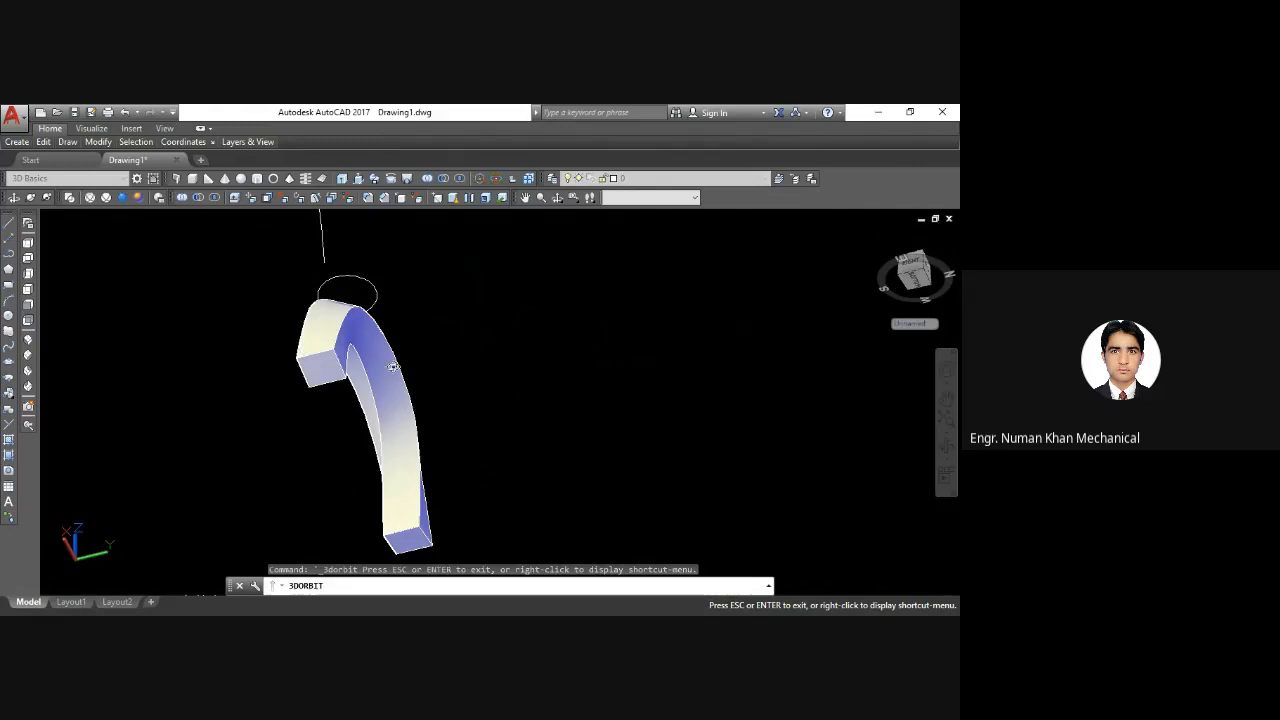
pyautogui.moveTo(381, 376); pyautogui.dragTo(433, 365)
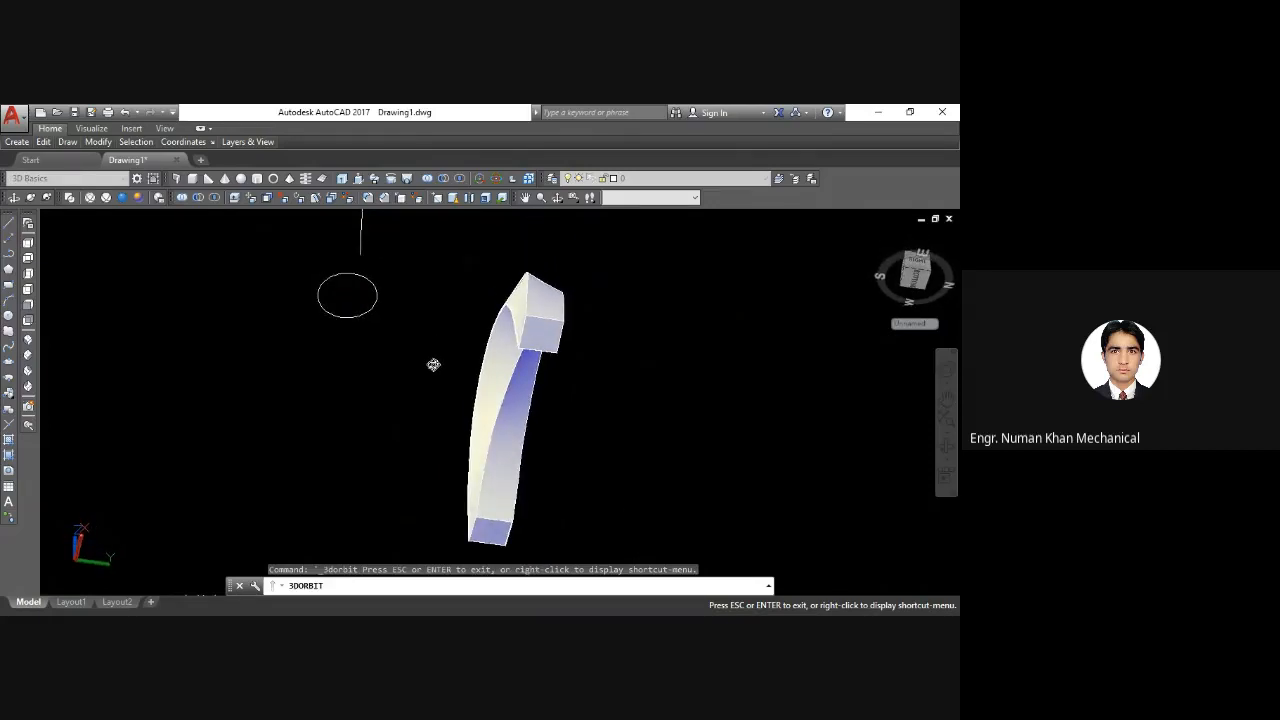
pyautogui.scroll(-5, 433, 364)
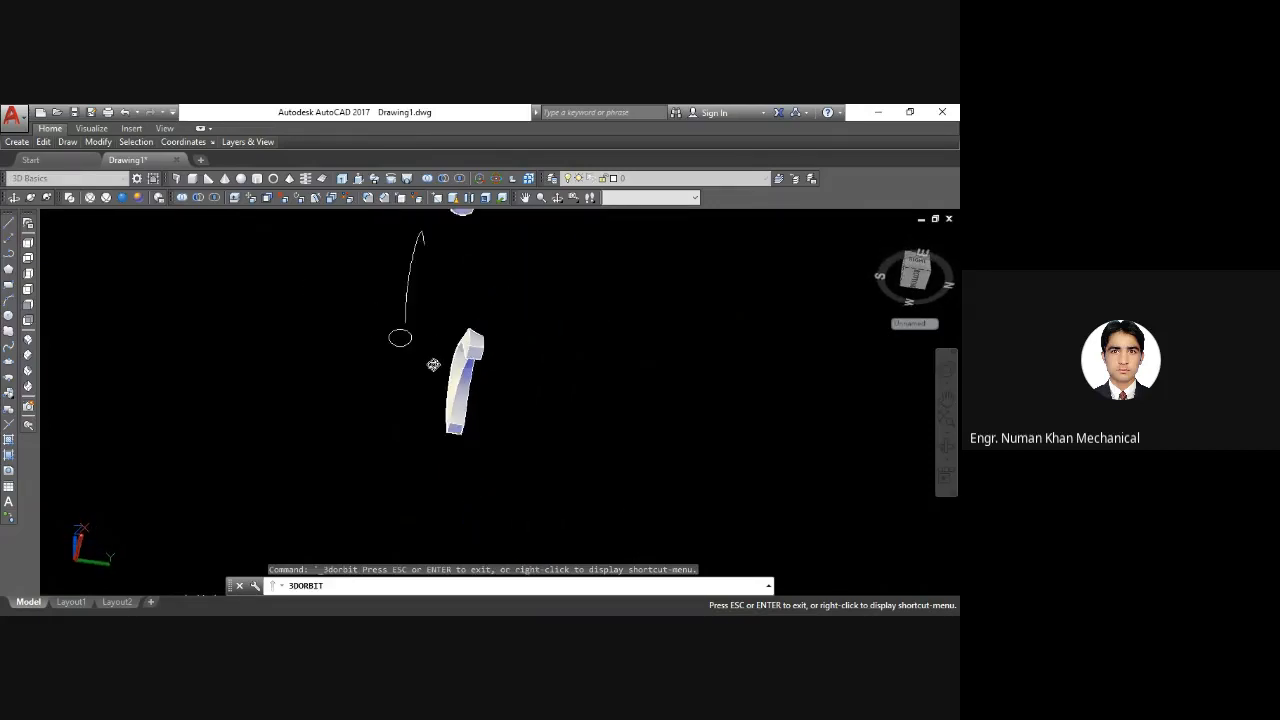
pyautogui.scroll(-2, 433, 364)
pyautogui.scroll(-2, 433, 364)
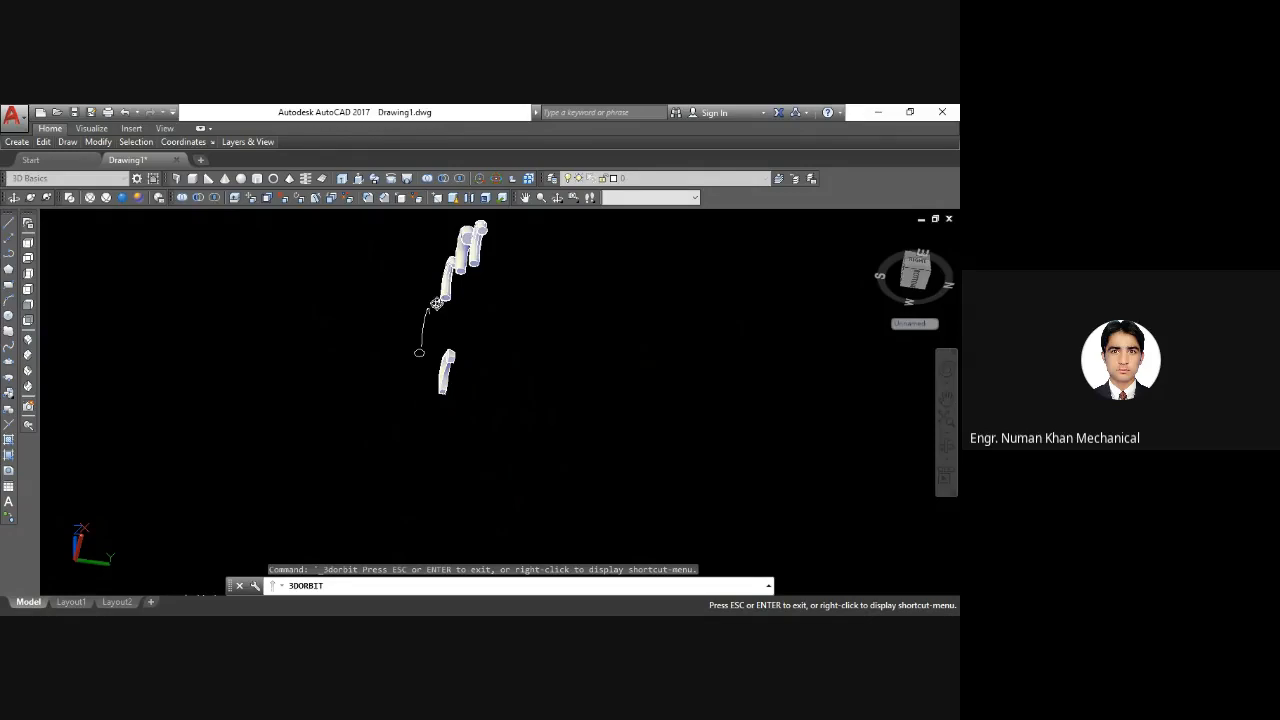
pyautogui.scroll(4, 437, 303)
pyautogui.scroll(-5, 437, 303)
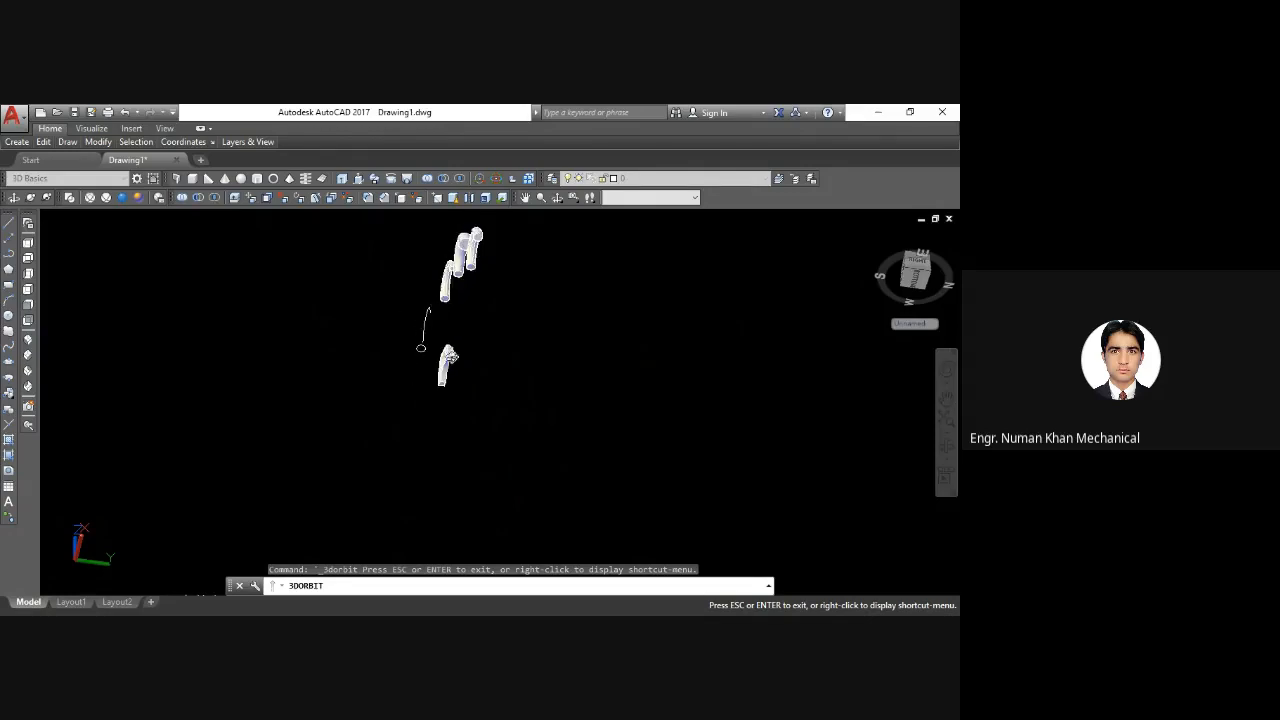
pyautogui.moveTo(437, 303); pyautogui.dragTo(365, 366, button='middle')
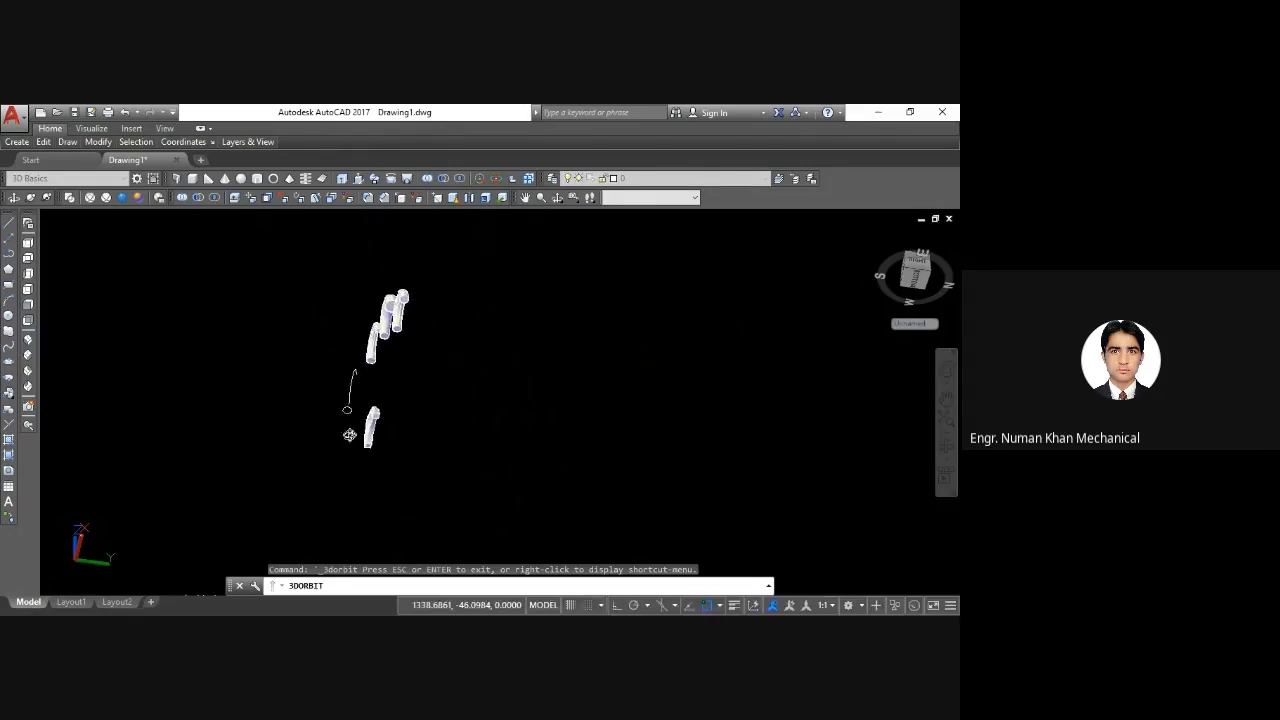
# Step: Restore the southwest isometric view, framing the remaining circle, its spline and the twisted solid
pyautogui.click(28, 340)
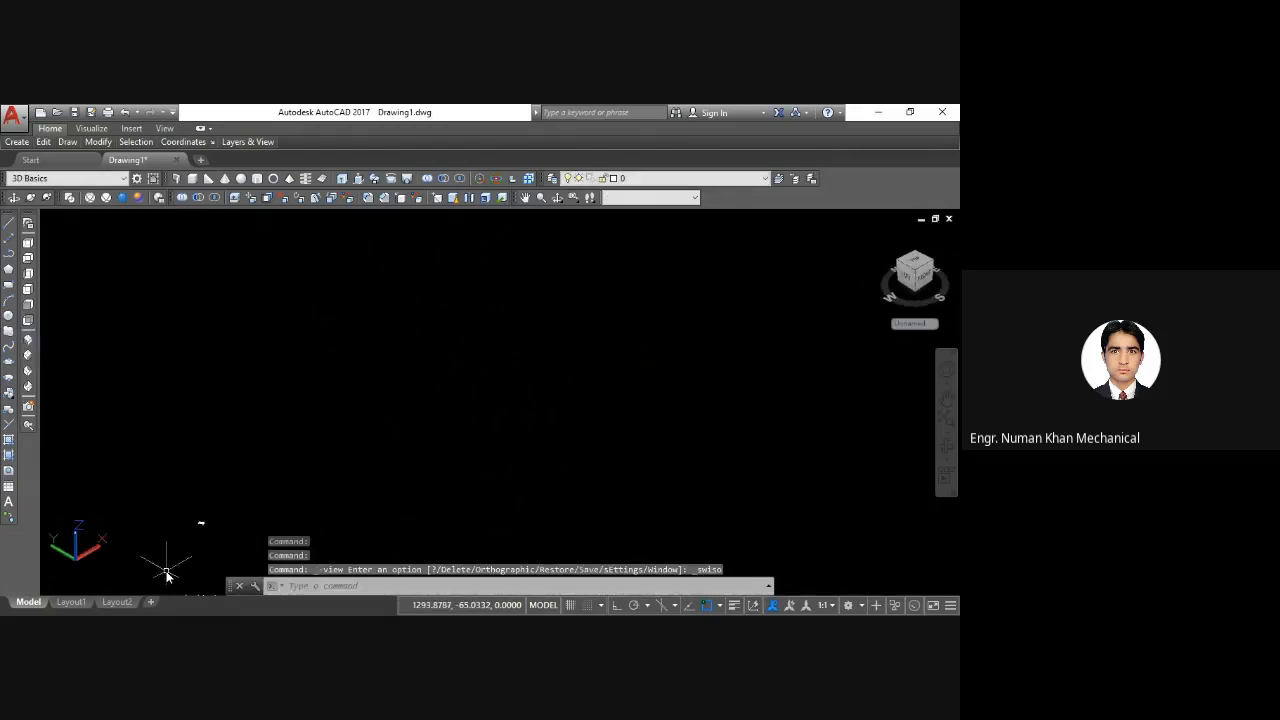
pyautogui.scroll(-5, 160, 512)
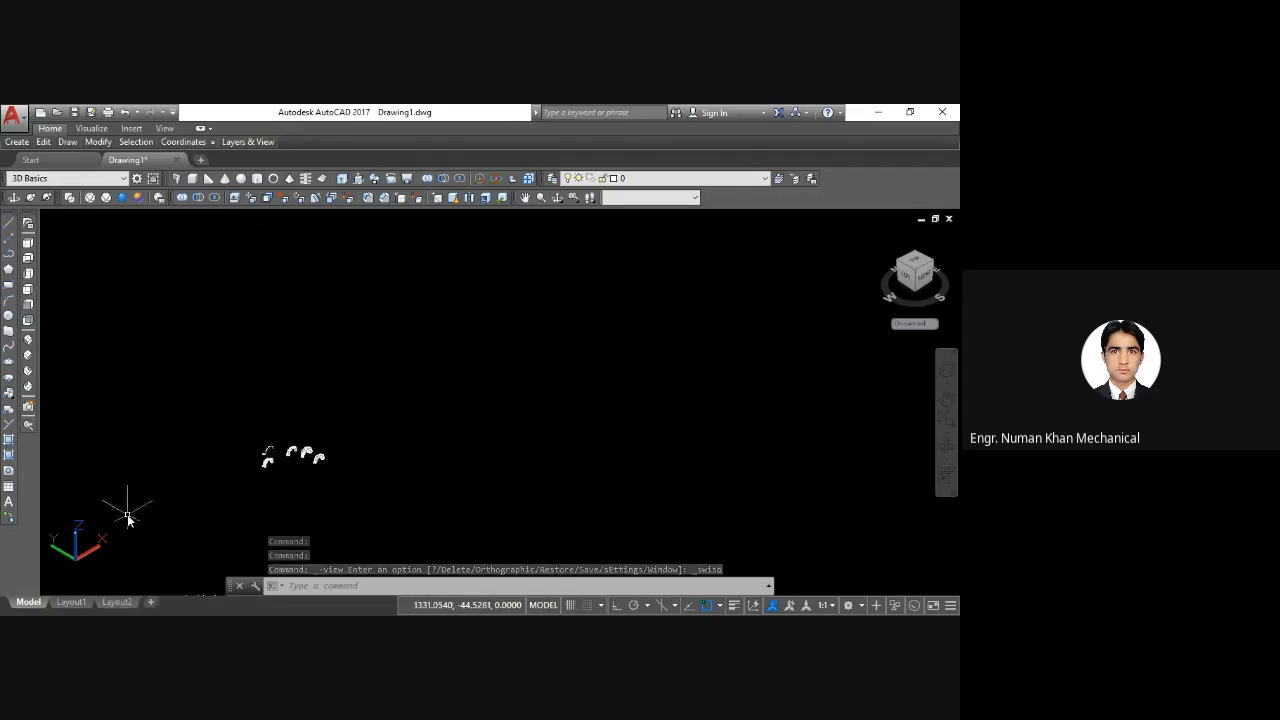
pyautogui.scroll(5, 127, 518)
pyautogui.moveTo(451, 439); pyautogui.dragTo(306, 474, button='middle')
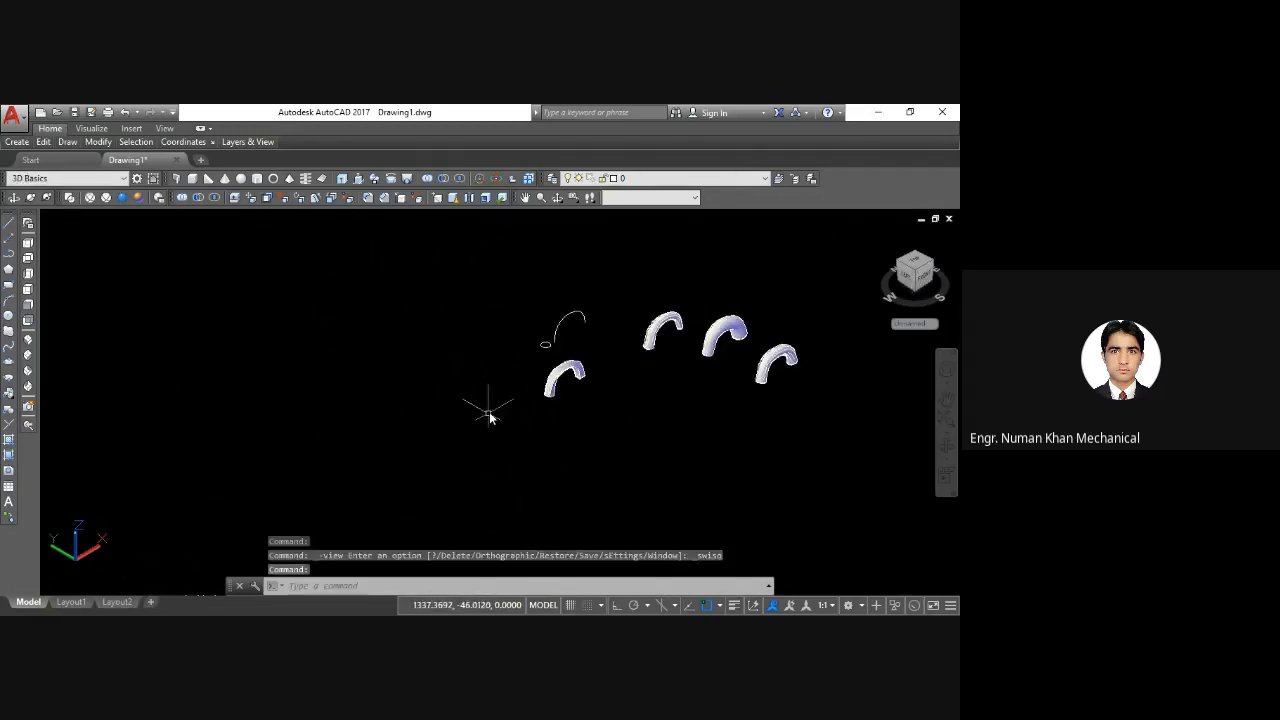
pyautogui.scroll(2, 497, 413)
pyautogui.moveTo(497, 413); pyautogui.dragTo(366, 477, button='middle')
pyautogui.scroll(4, 449, 357)
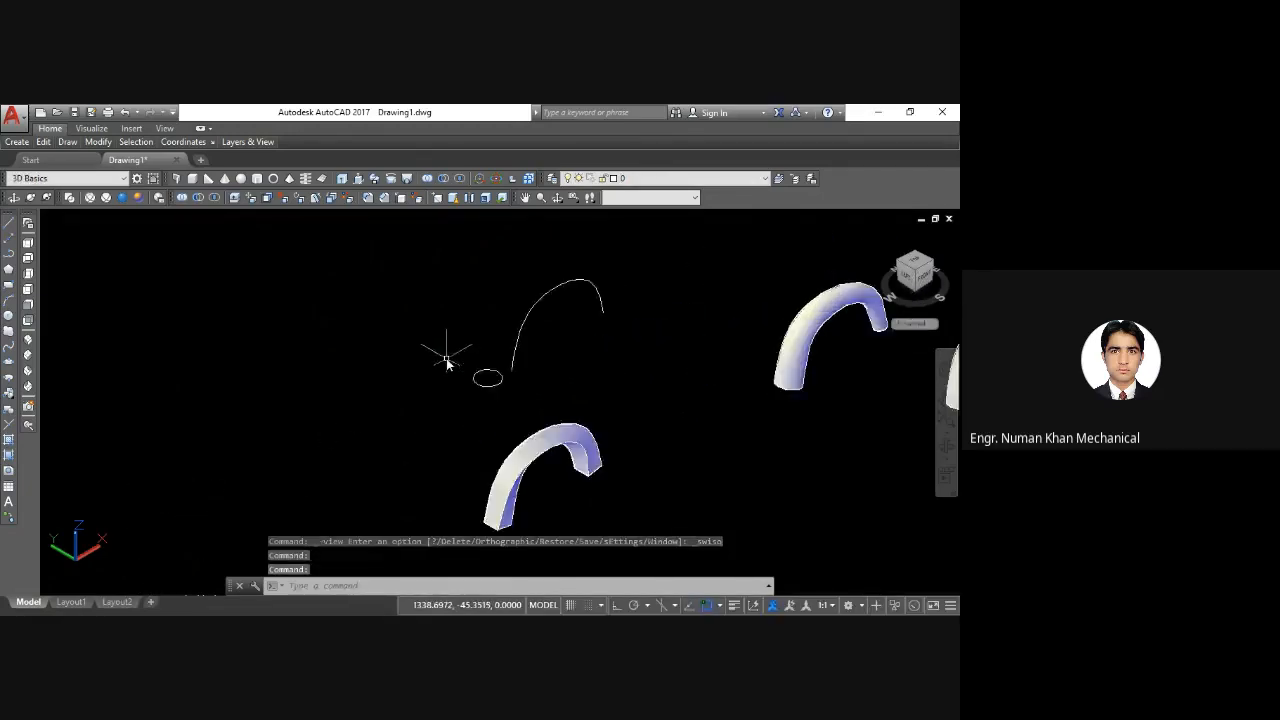
# Step: Draw a small rectangle just above the remaining circle, beside the lower end of the spline
pyautogui.moveTo(427, 393); pyautogui.dragTo(366, 409, button='middle')
pyautogui.scroll(1, 368, 413)
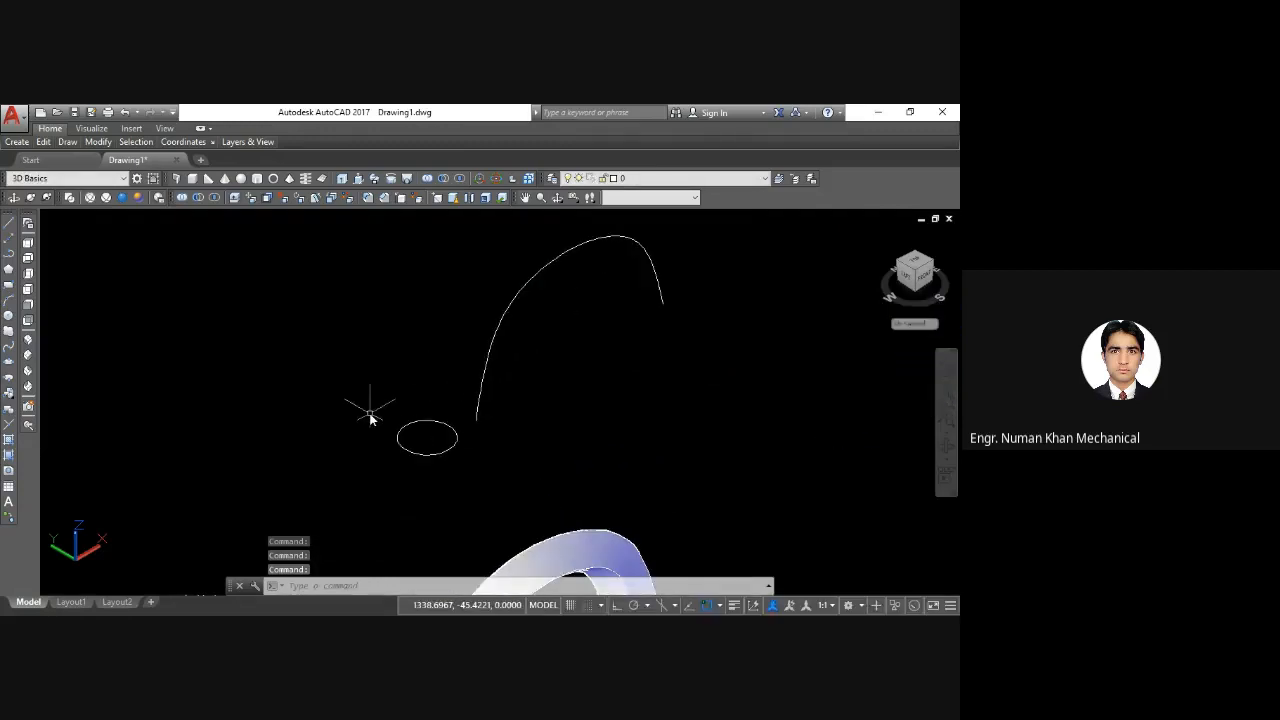
pyautogui.write('cec')
pyautogui.press('Return')
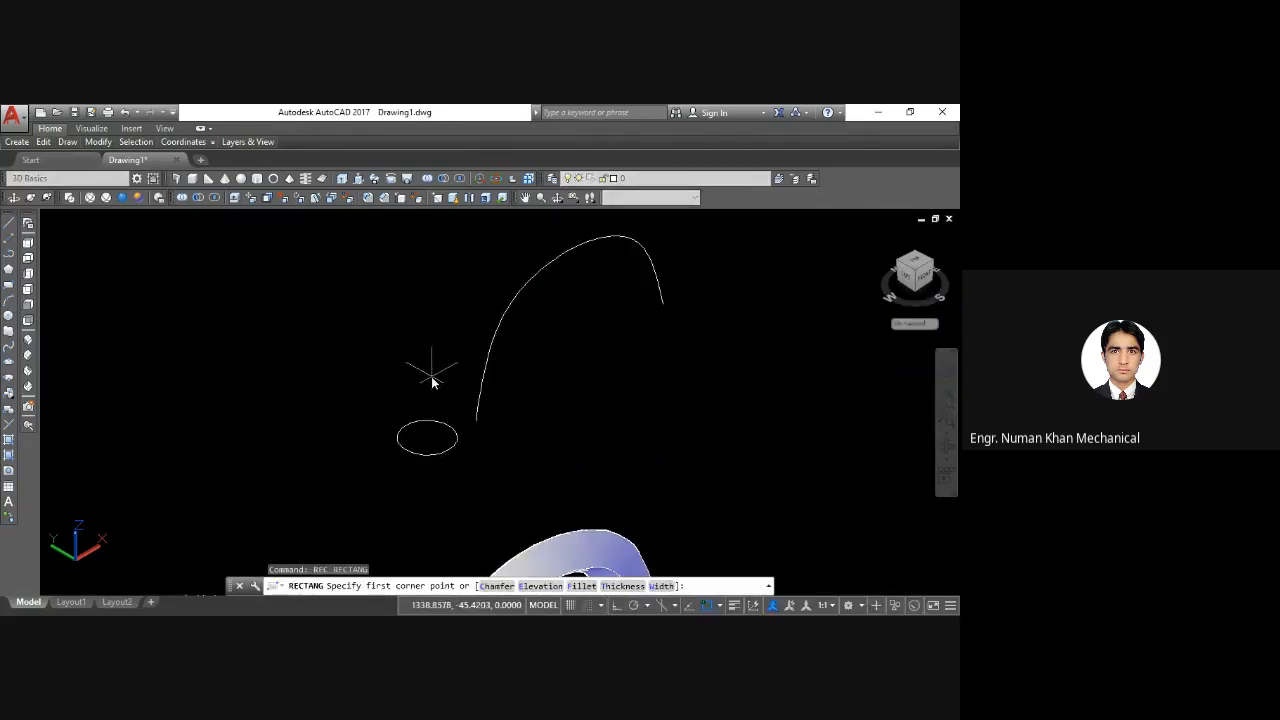
pyautogui.click(424, 375)
pyautogui.click(430, 397)
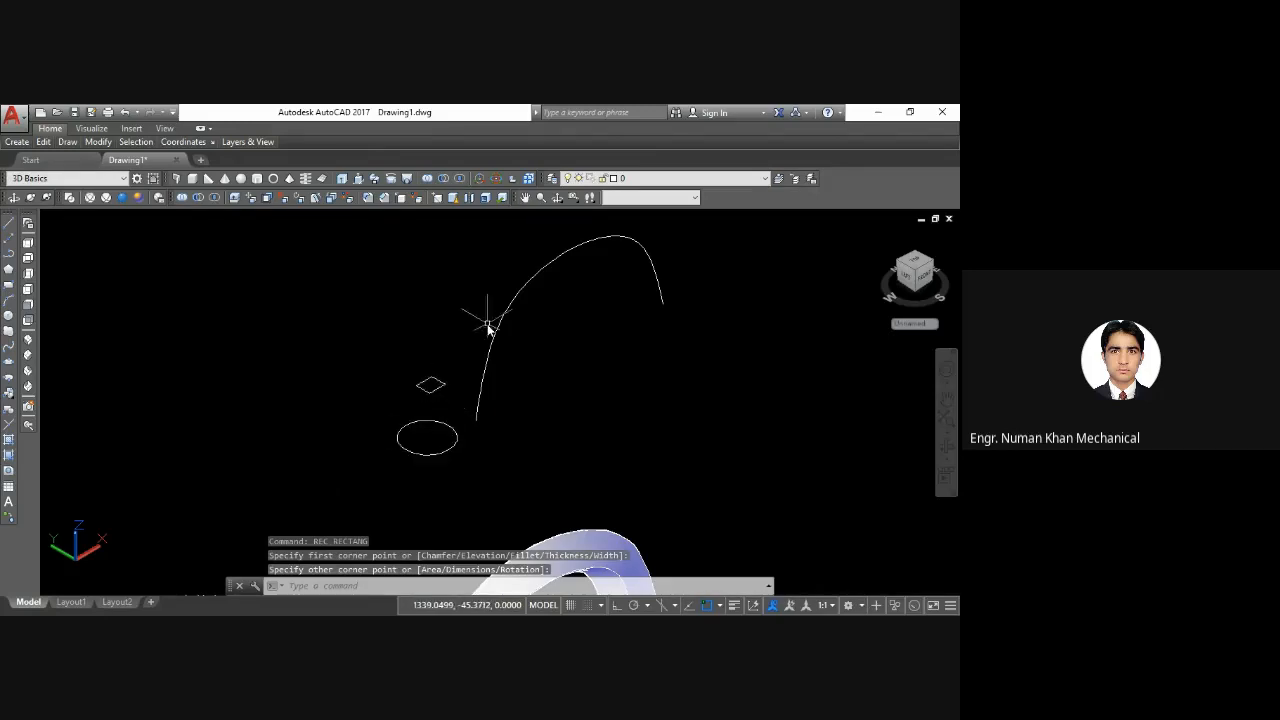
# Step: Sweep the new small rectangle along the spline with a twist angle of 90 and a scale factor of 1.5
pyautogui.write('sweep')
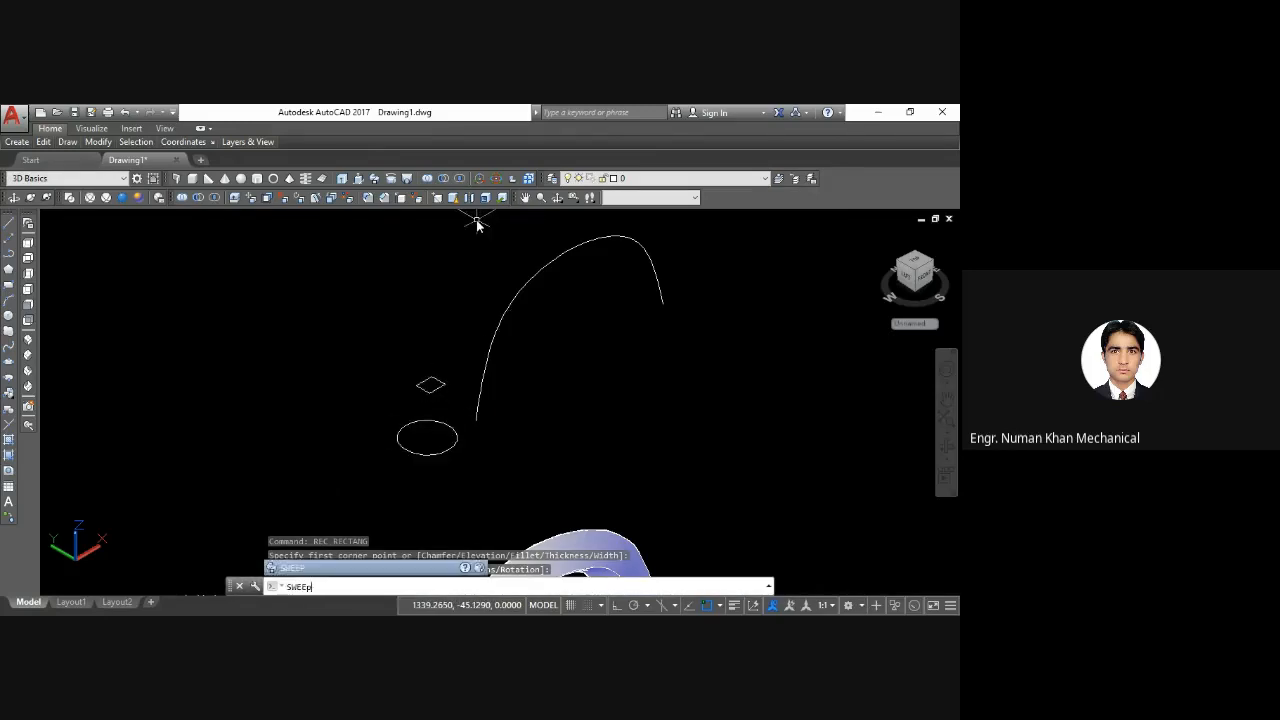
pyautogui.press('Return')
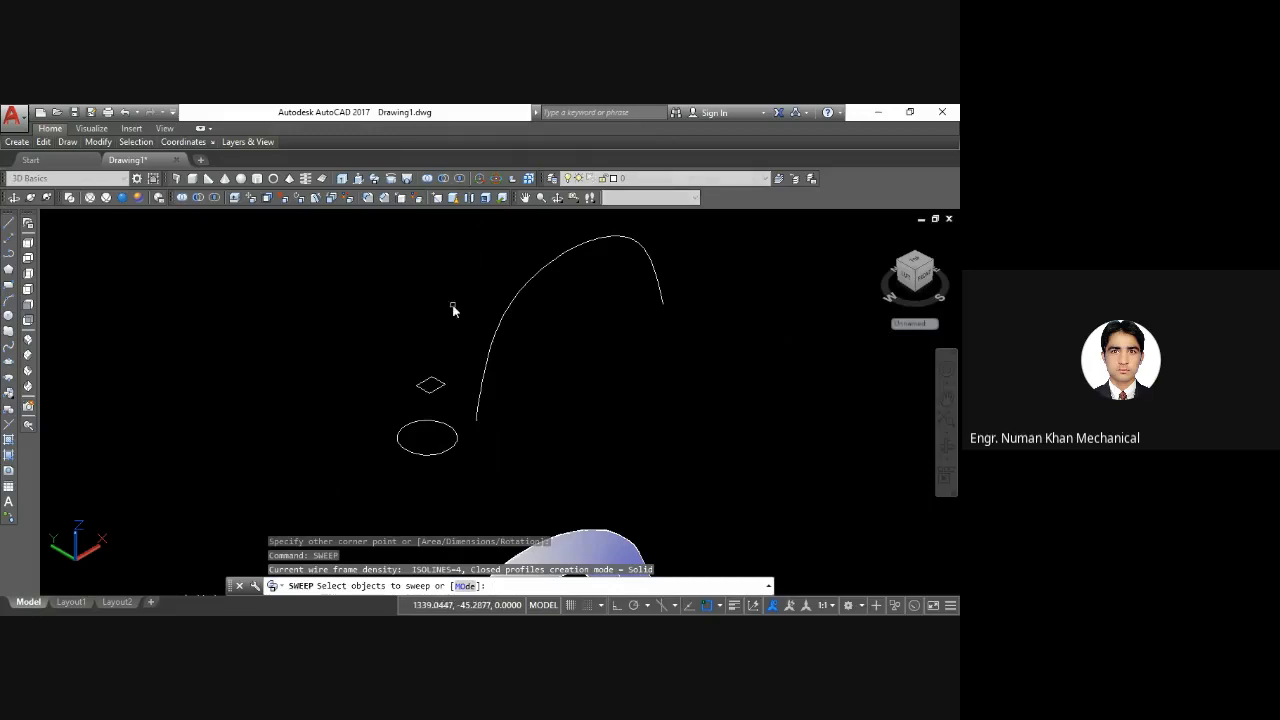
pyautogui.click(429, 392)
pyautogui.press('Return')
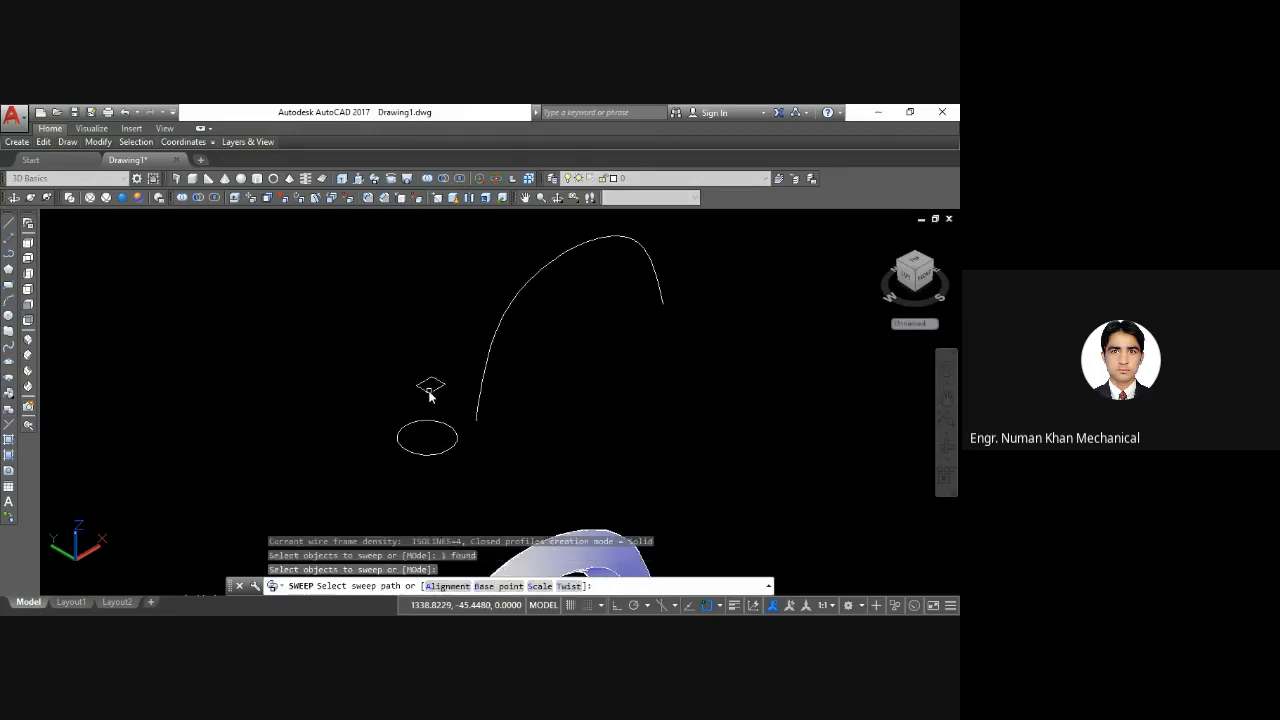
pyautogui.write('t')
pyautogui.press('Return')
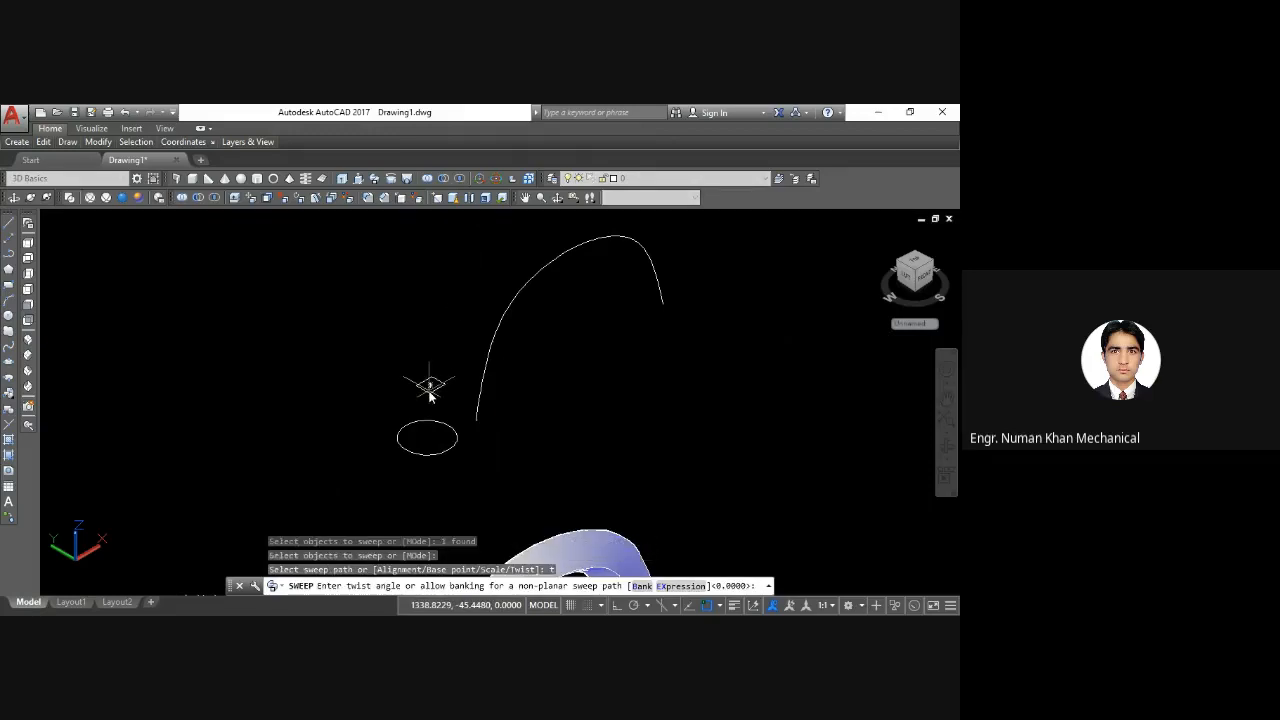
pyautogui.write('90')
pyautogui.press('Return')
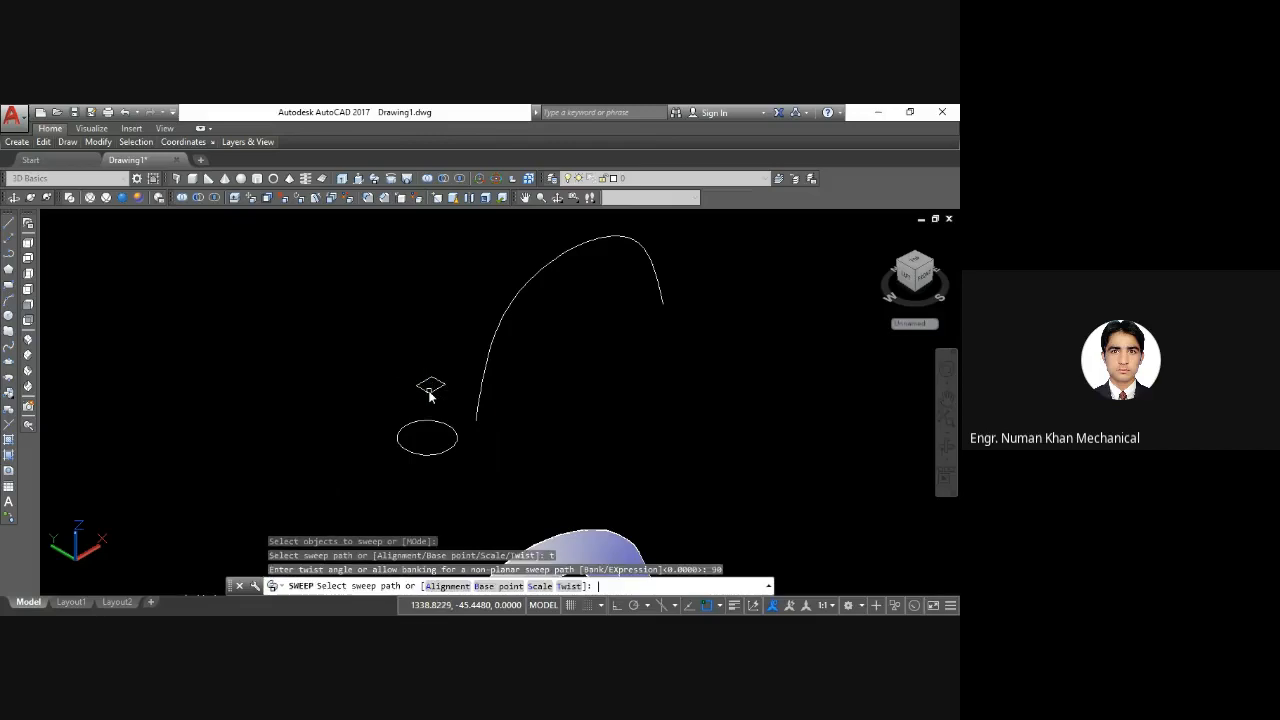
pyautogui.write('s')
pyautogui.press('Return')
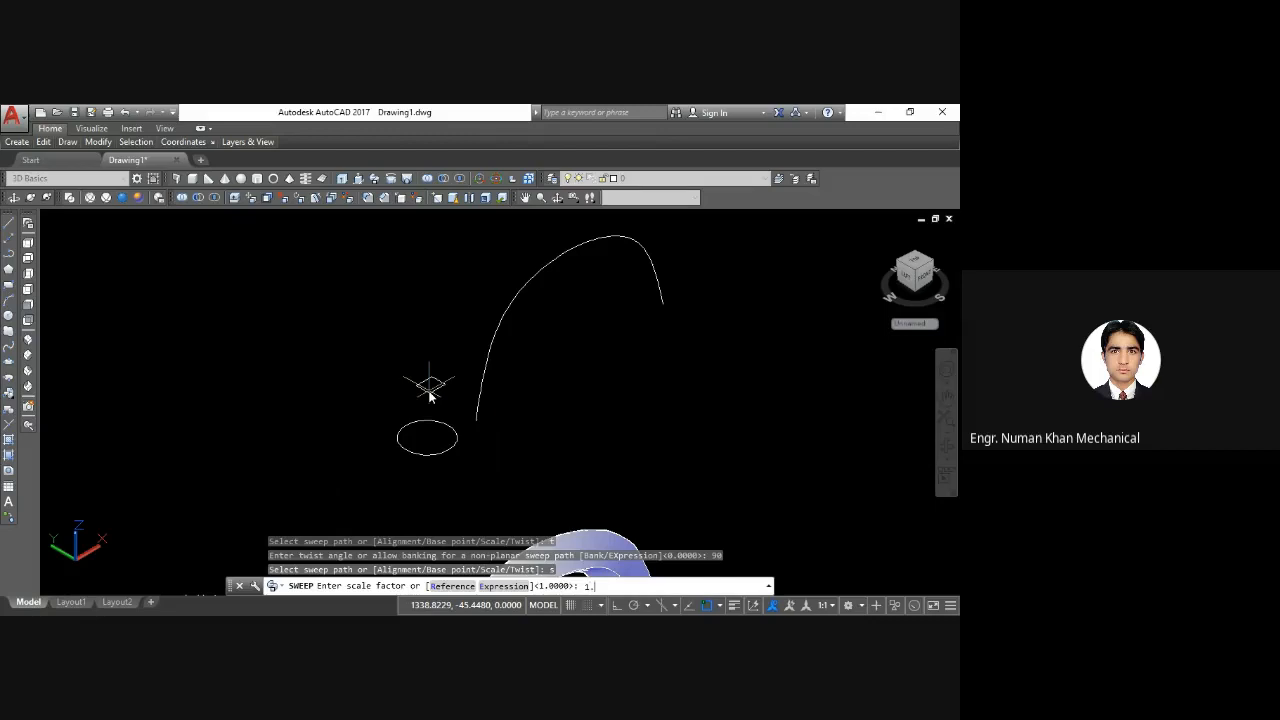
pyautogui.press('Return')
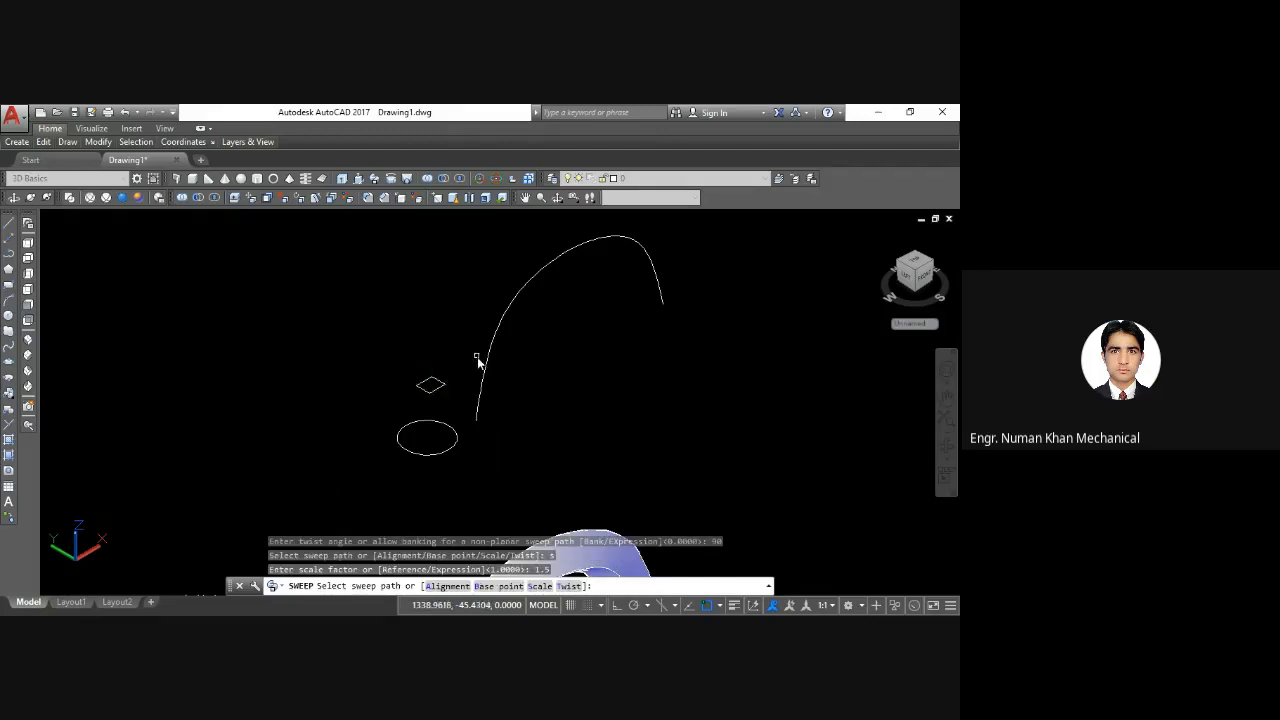
pyautogui.click(484, 366)
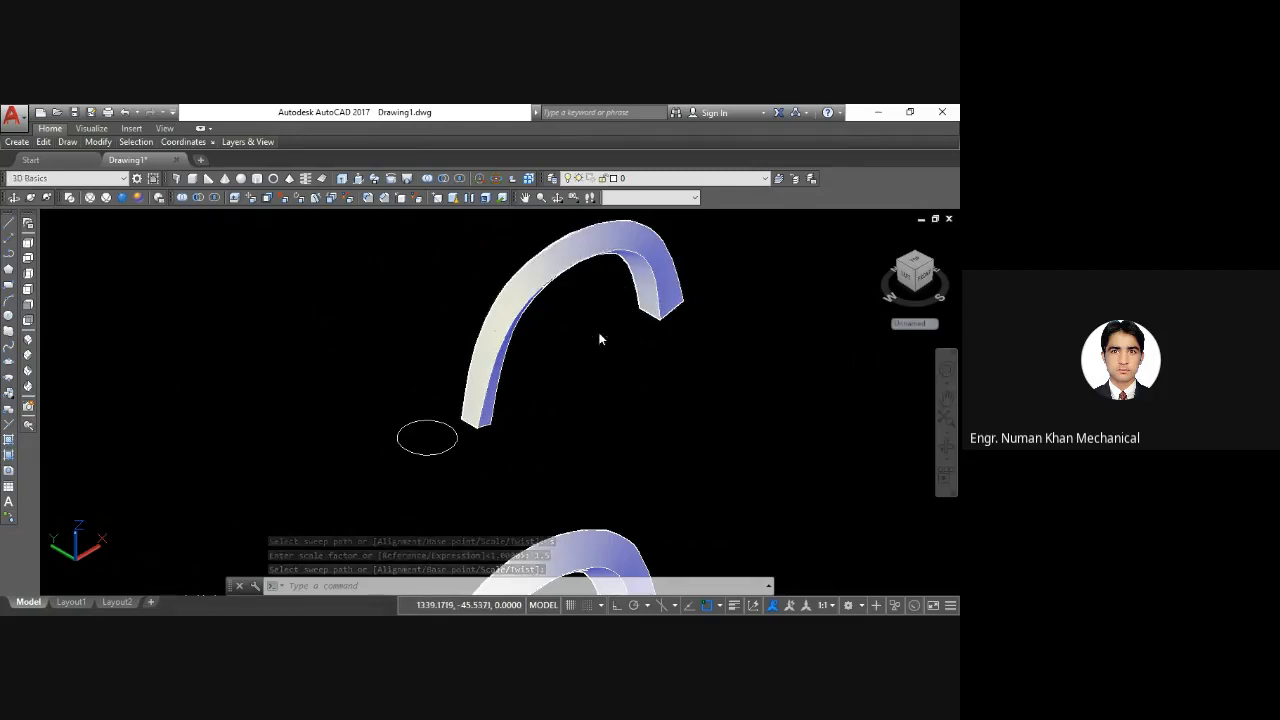
# Step: Orbit under the twisted and scaled solid to examine its end faces, along with the other swept solids
pyautogui.moveTo(600, 340); pyautogui.dragTo(466, 331, button='middle')
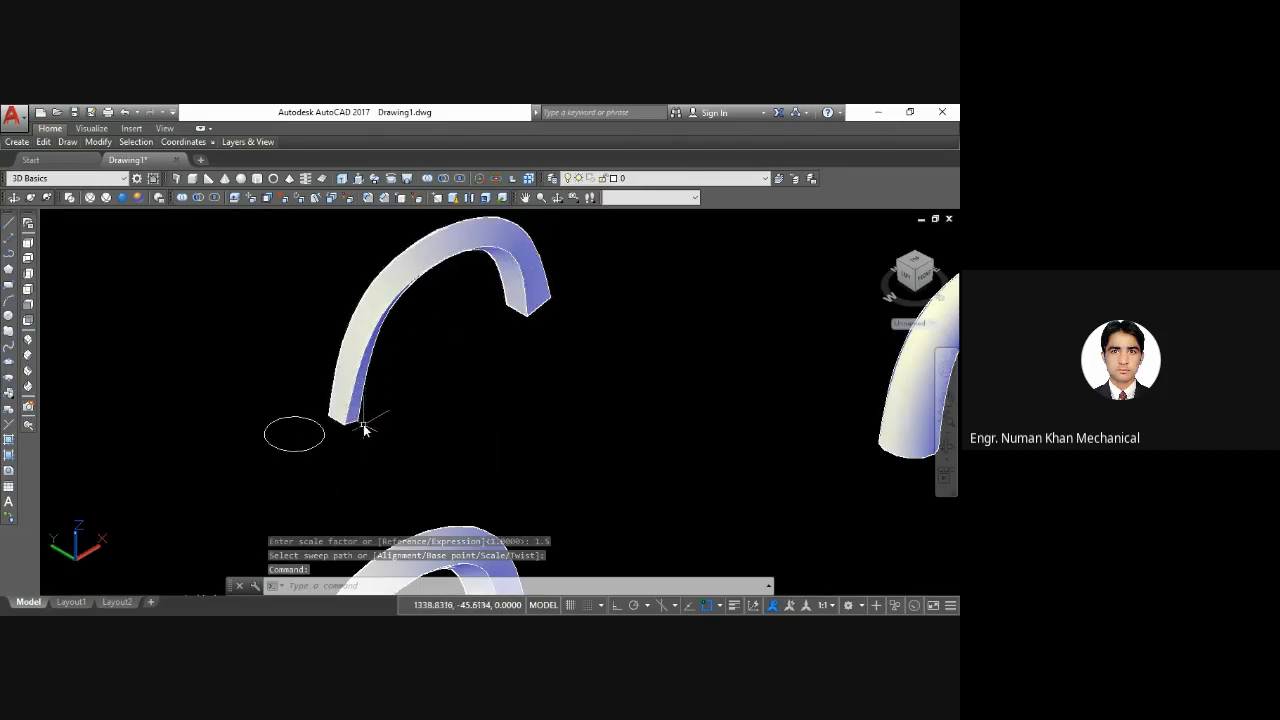
pyautogui.click(543, 198)
pyautogui.moveTo(402, 374); pyautogui.dragTo(532, 459)
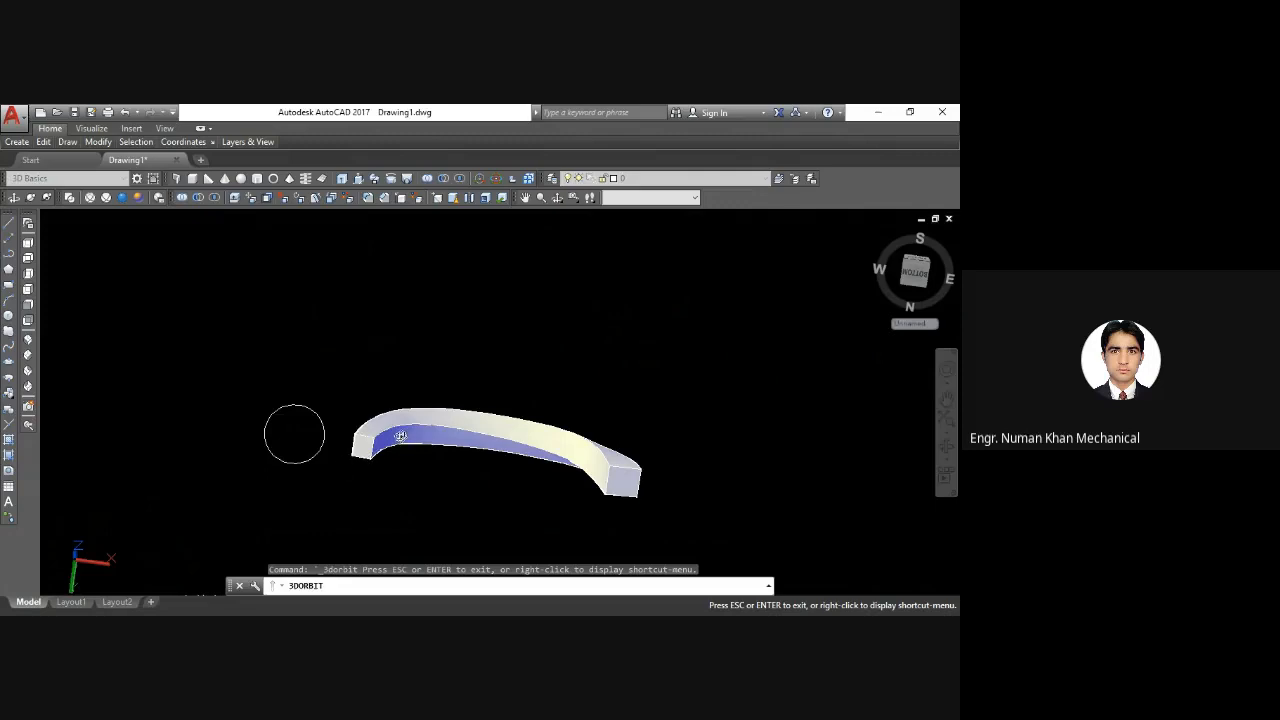
pyautogui.moveTo(400, 435); pyautogui.dragTo(406, 450)
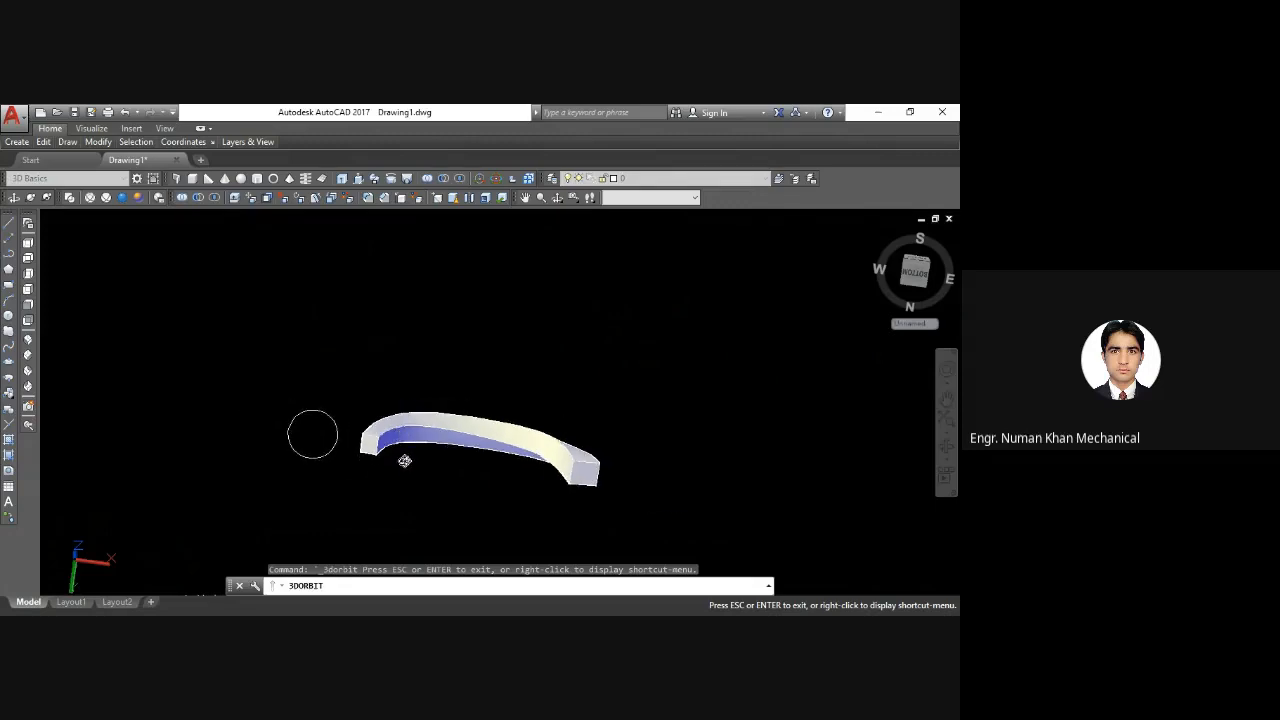
pyautogui.moveTo(404, 460); pyautogui.dragTo(369, 379, button='middle')
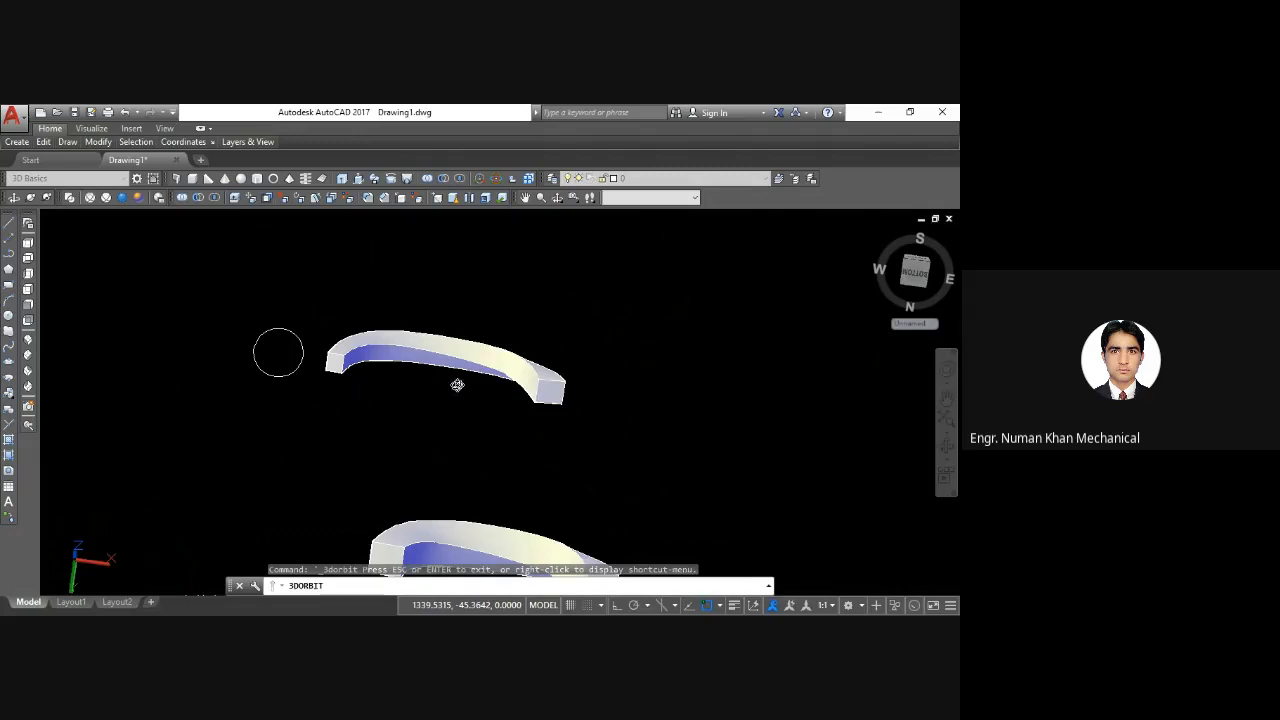
pyautogui.scroll(-8, 457, 385)
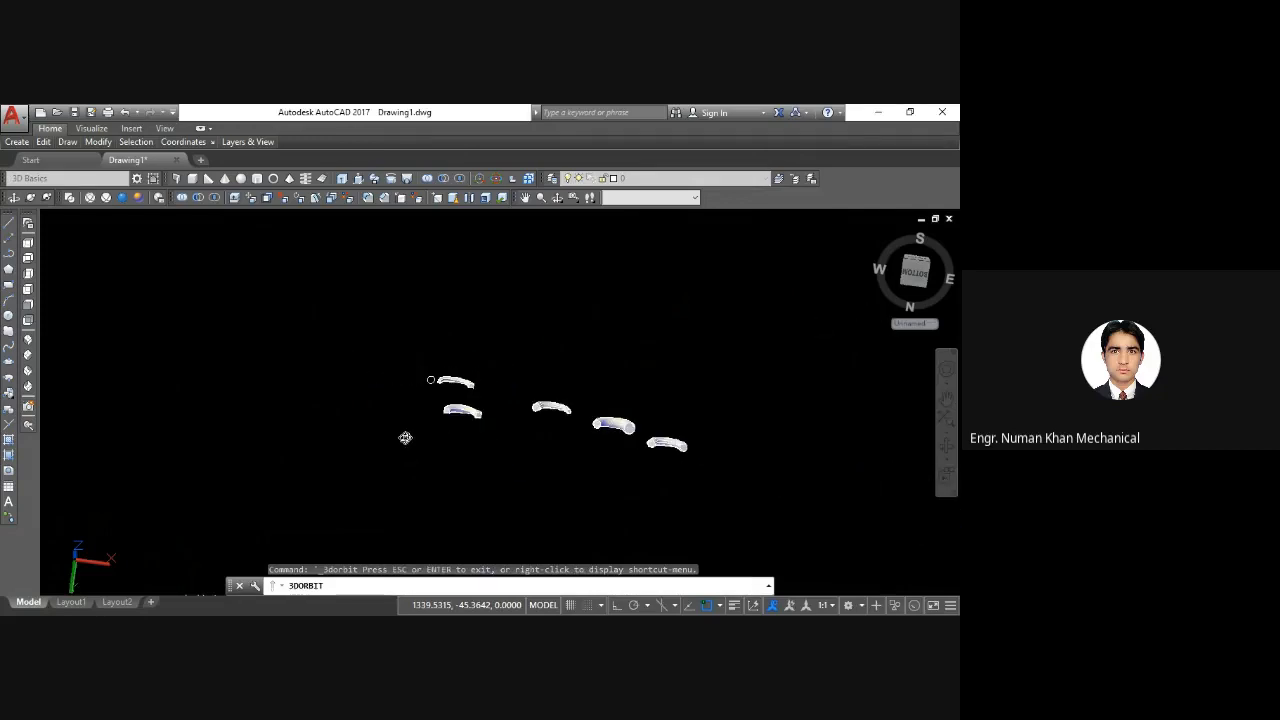
# Step: Erase the group of swept solids together with the leftover circle, and show the full drawing extents
pyautogui.press('Escape')
pyautogui.click(810, 258)
pyautogui.click(320, 538)
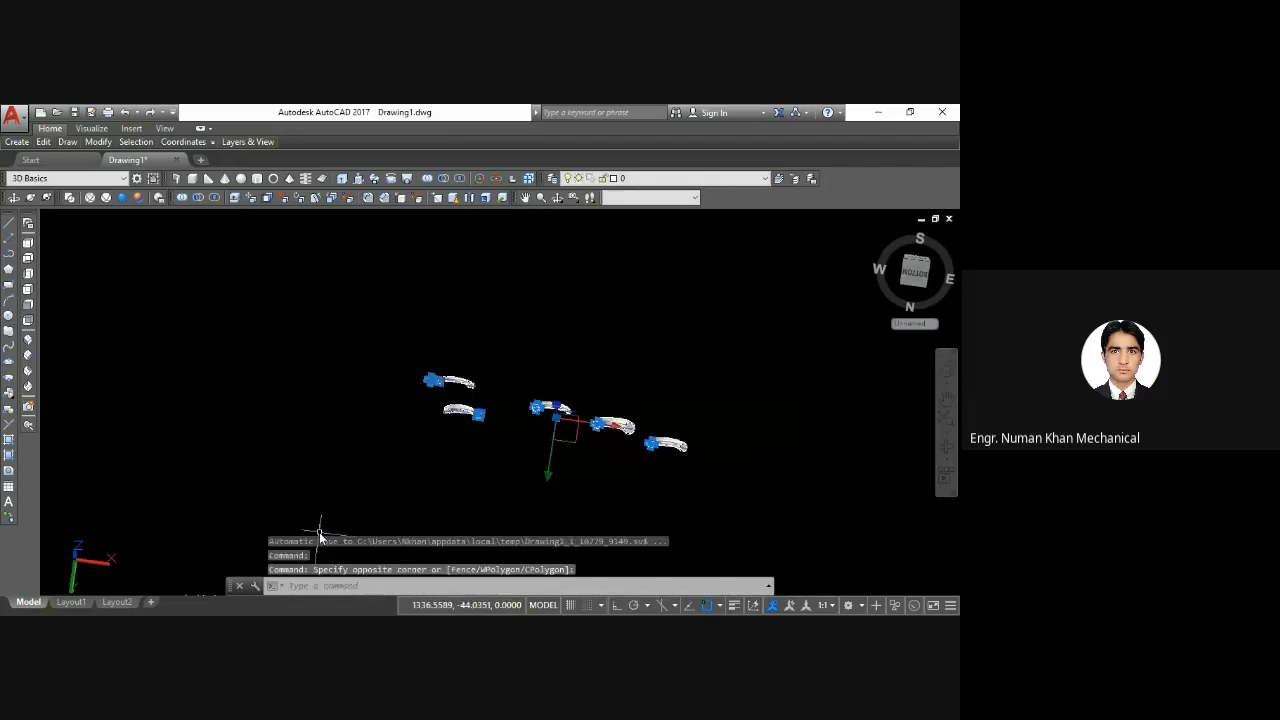
pyautogui.press('Delete')
pyautogui.write('z')
pyautogui.press('Return')
pyautogui.write('a')
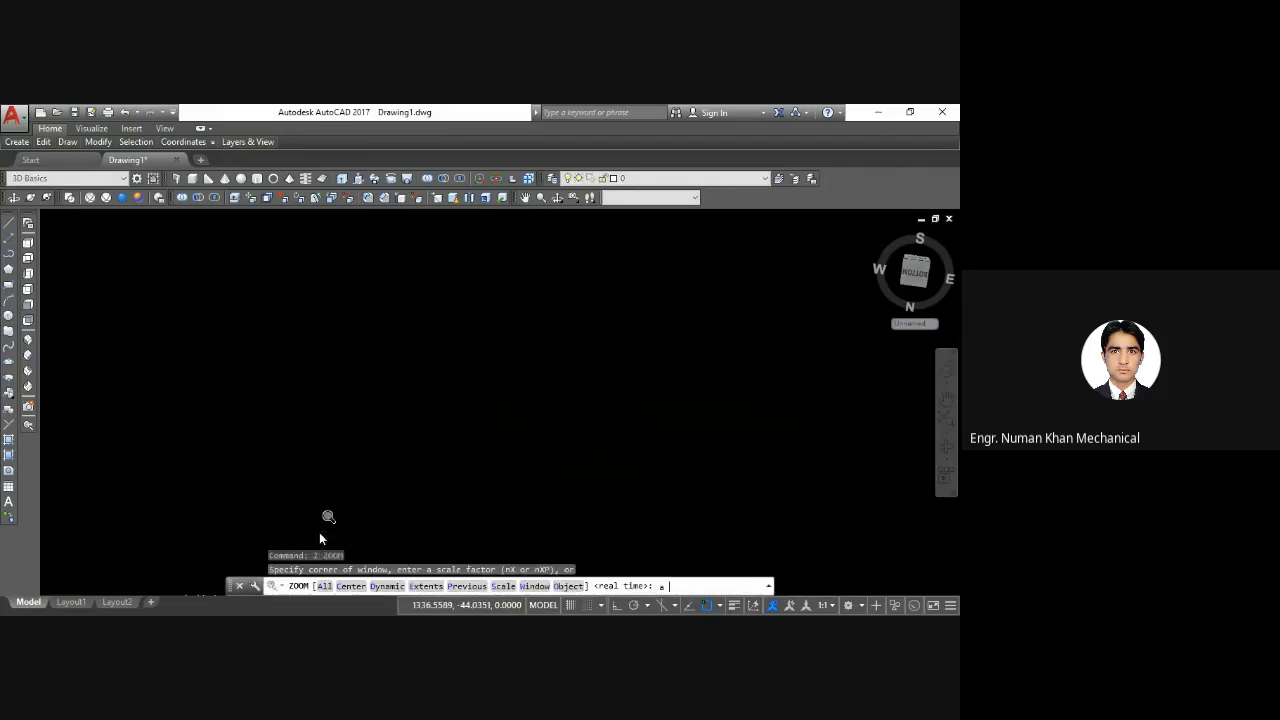
pyautogui.press('Return')
pyautogui.press('Escape')
pyautogui.press('Escape')
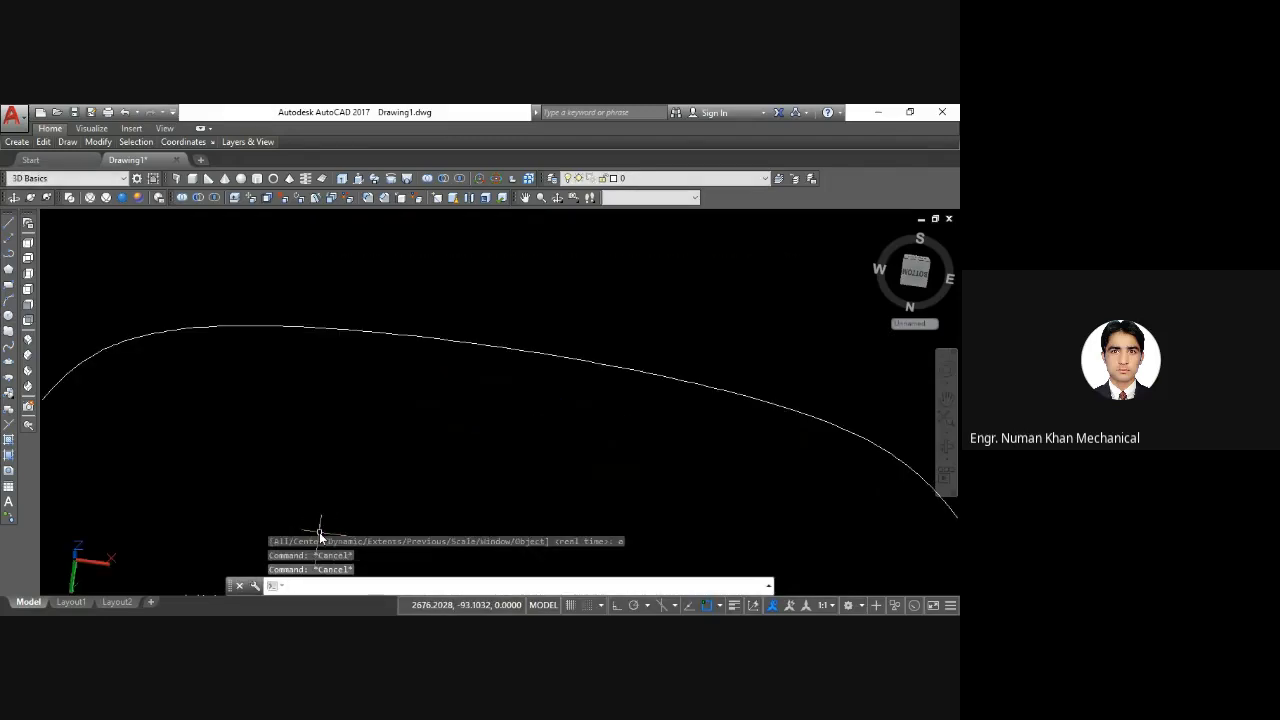
# Step: Erase every object still left in the drawing, including the large spline, and reset the zoom to all
pyautogui.write('e')
pyautogui.press('Return')
pyautogui.write('all')
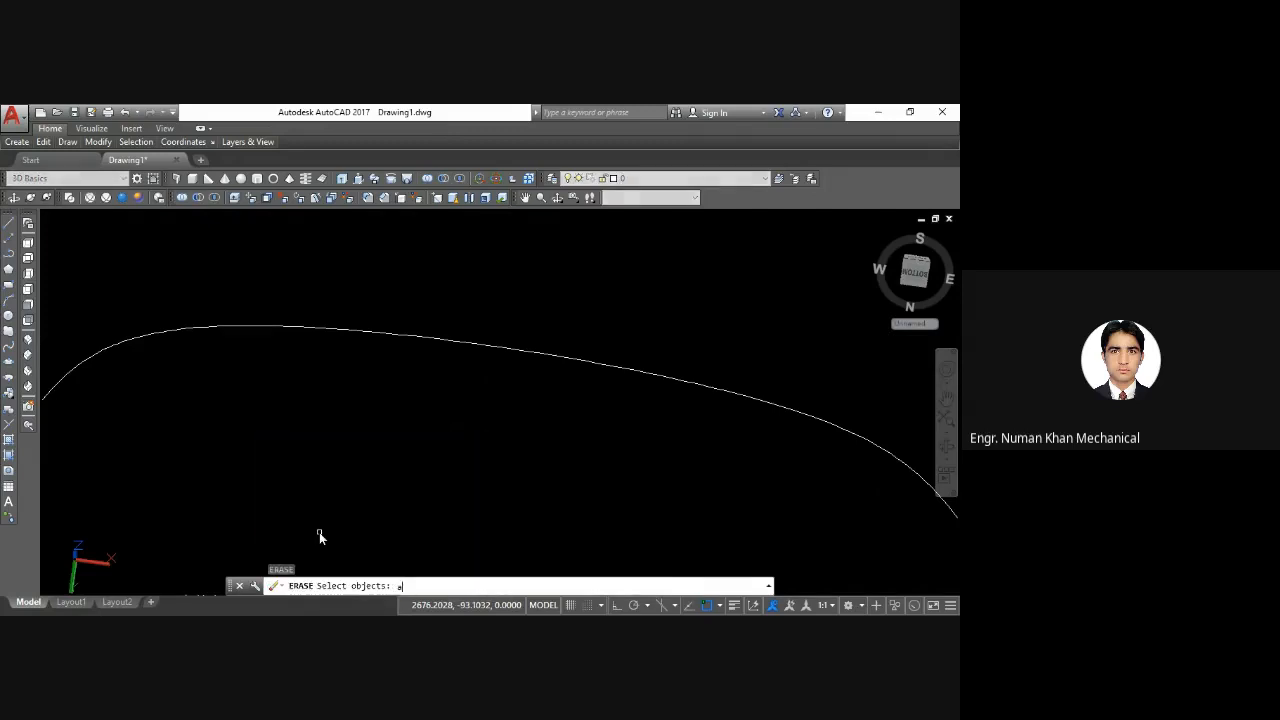
pyautogui.press('Return')
pyautogui.press('Return')
pyautogui.write('z')
pyautogui.press('Return')
pyautogui.write('a')
pyautogui.press('Return')
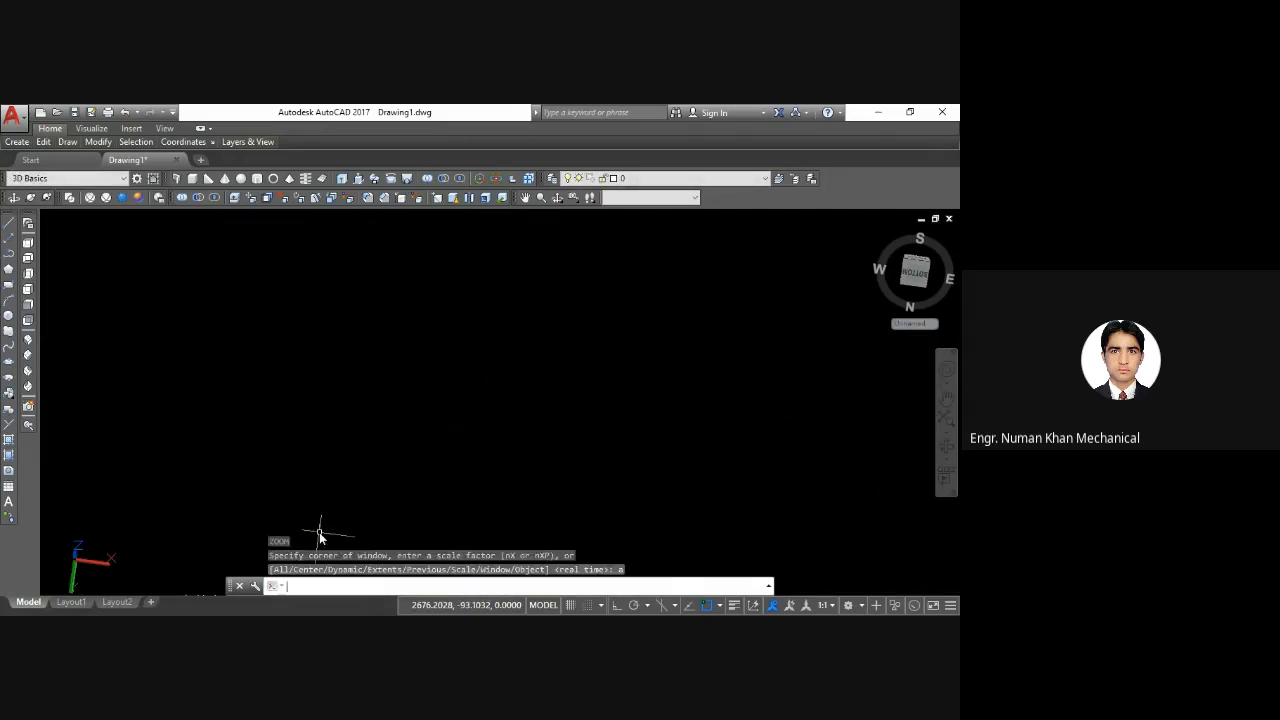
# Step: Draw a helix in the top view with a base radius of about 90, picking its top radius and height freehand
pyautogui.click(29, 243)
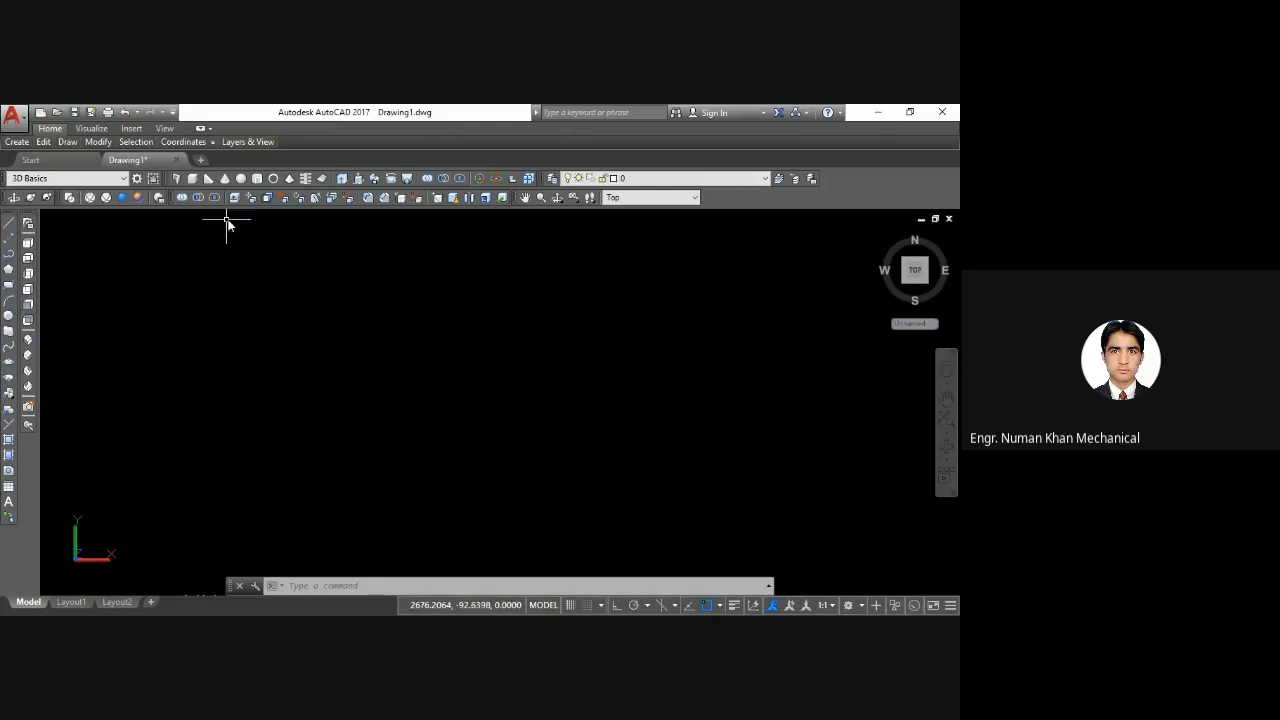
pyautogui.click(307, 183)
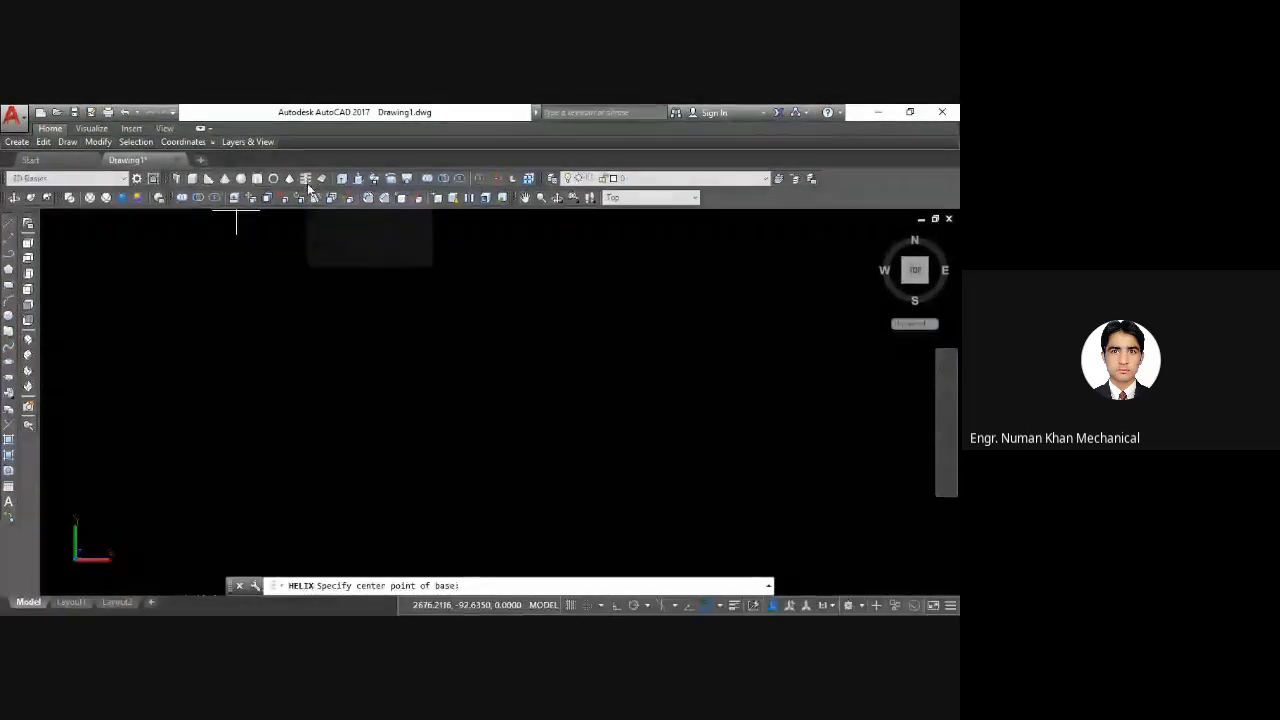
pyautogui.click(536, 389)
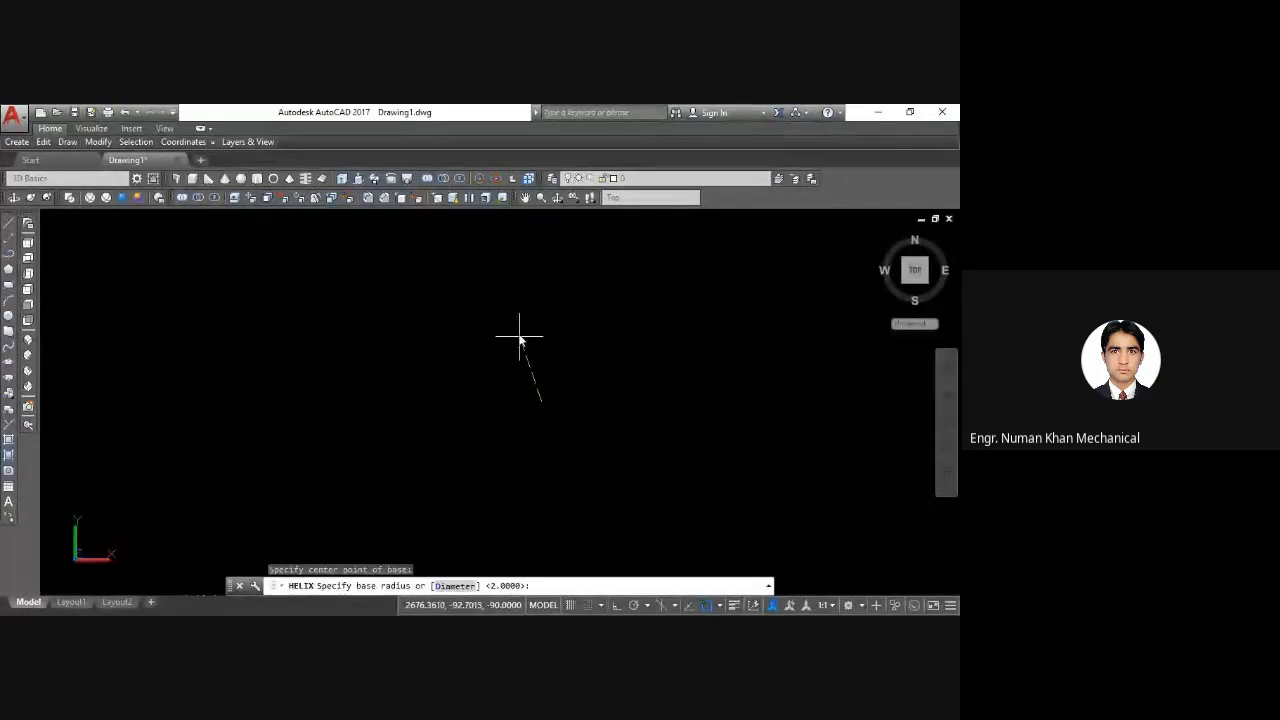
pyautogui.click(495, 289)
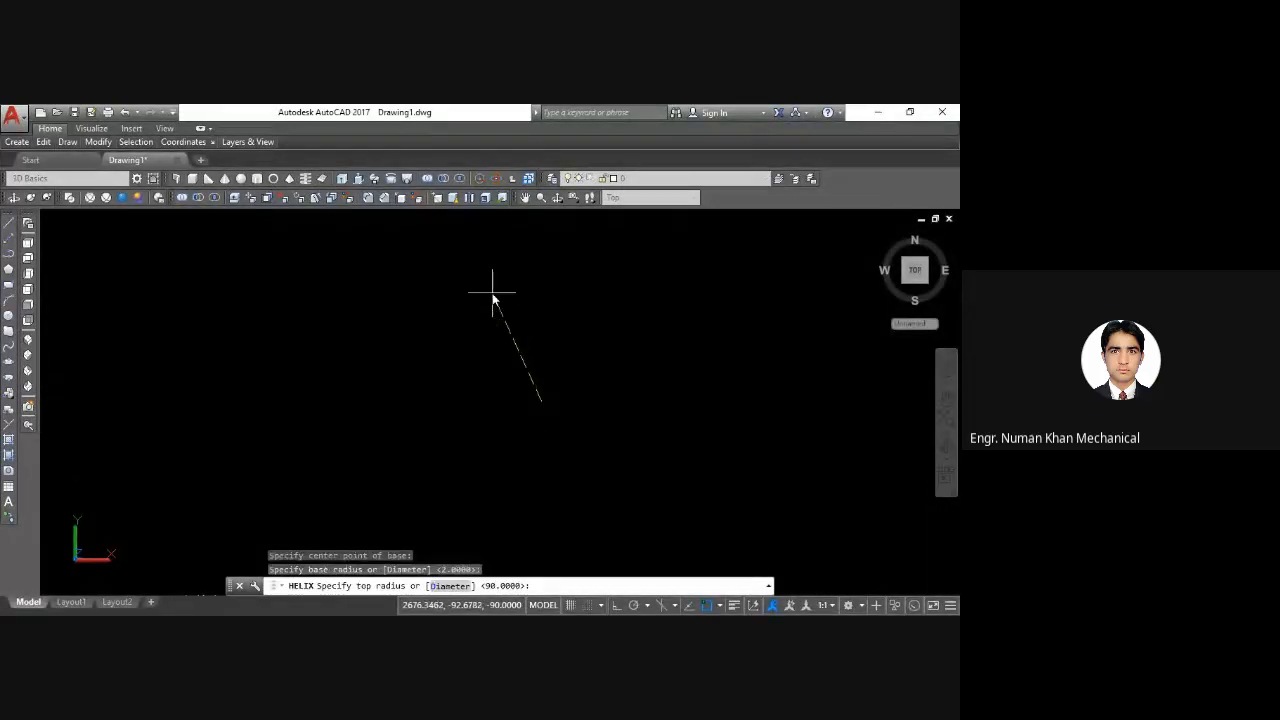
pyautogui.click(375, 390)
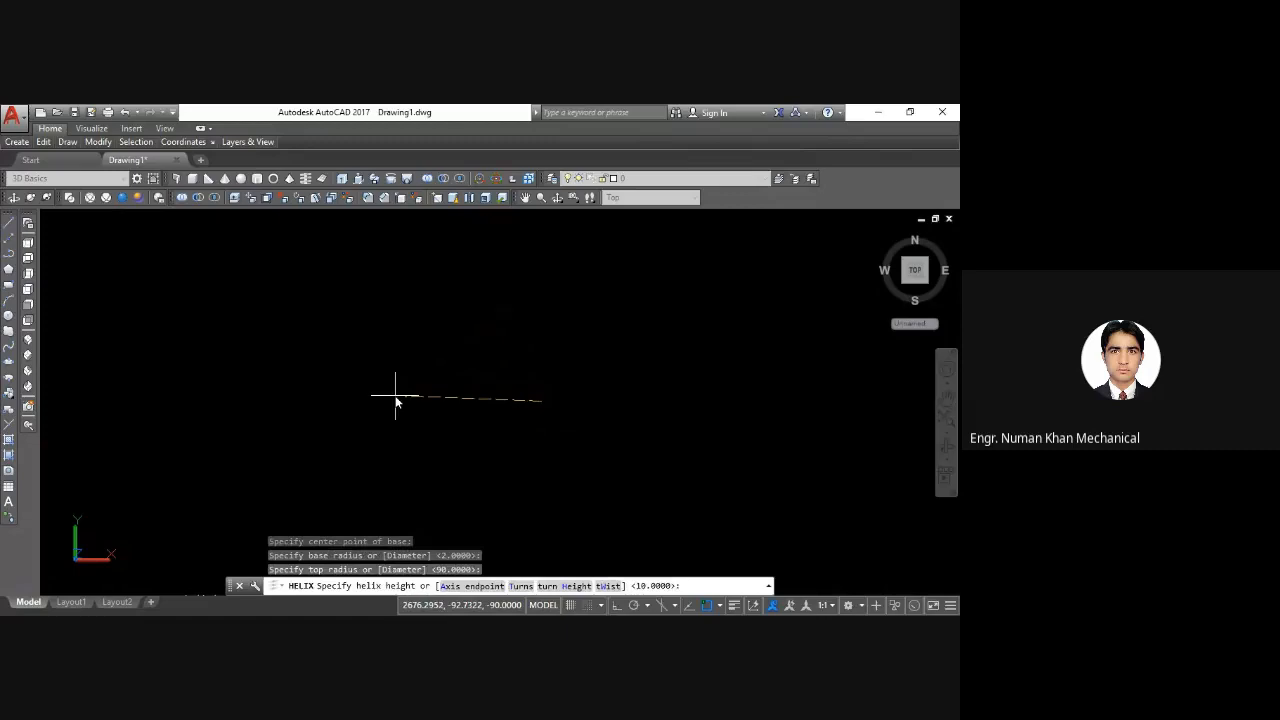
pyautogui.click(395, 400)
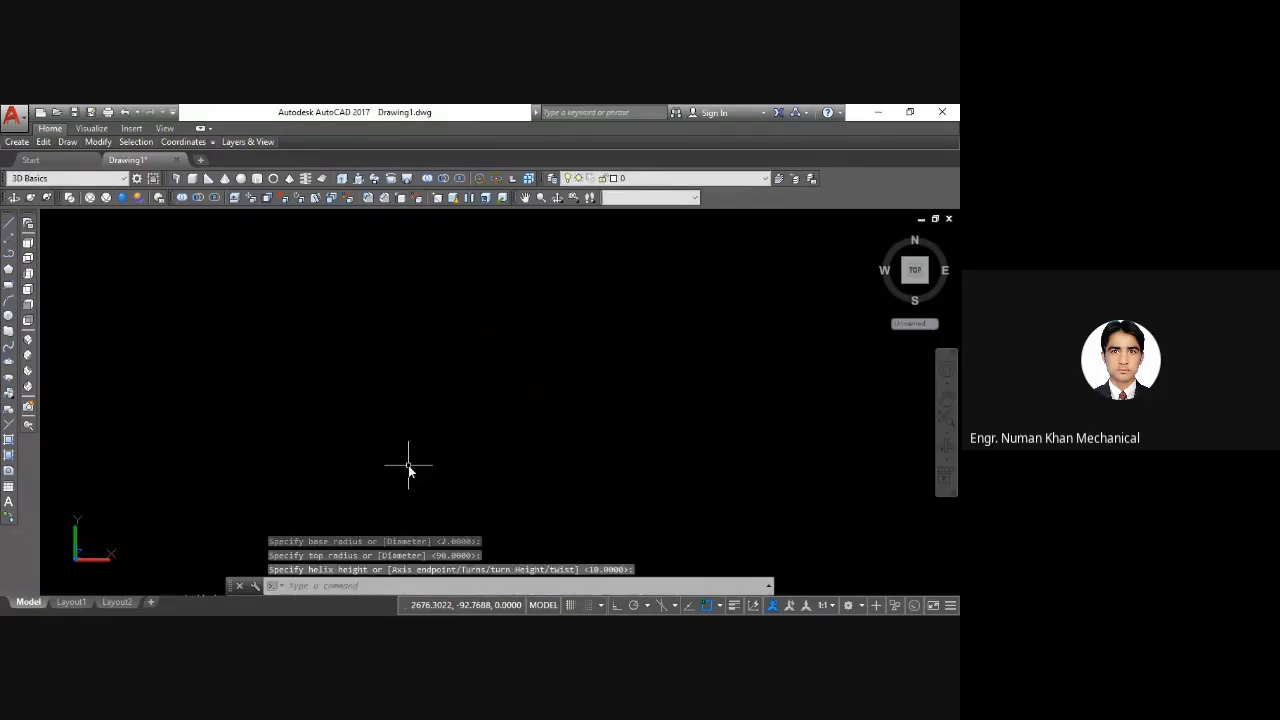
# Step: Show the whole helix in the southwest isometric view and erase it
pyautogui.write('HELIX')
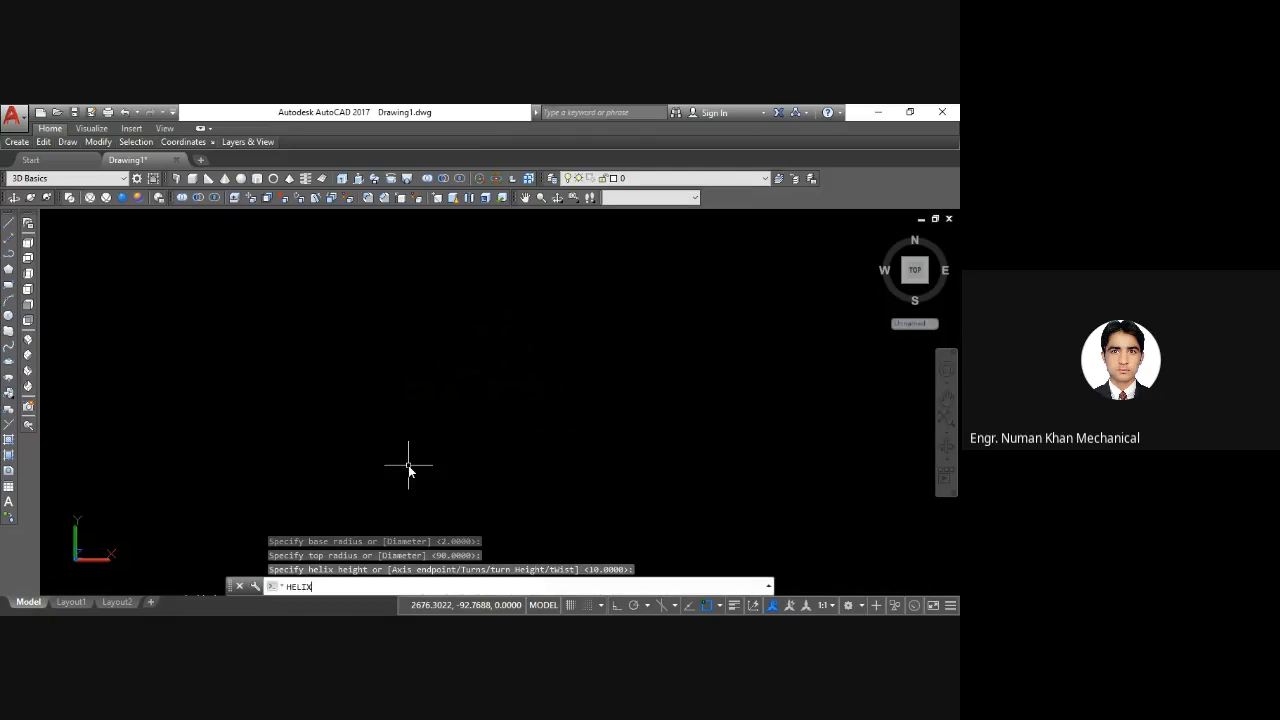
pyautogui.write('z')
pyautogui.press('Return')
pyautogui.write('a')
pyautogui.press('Return')
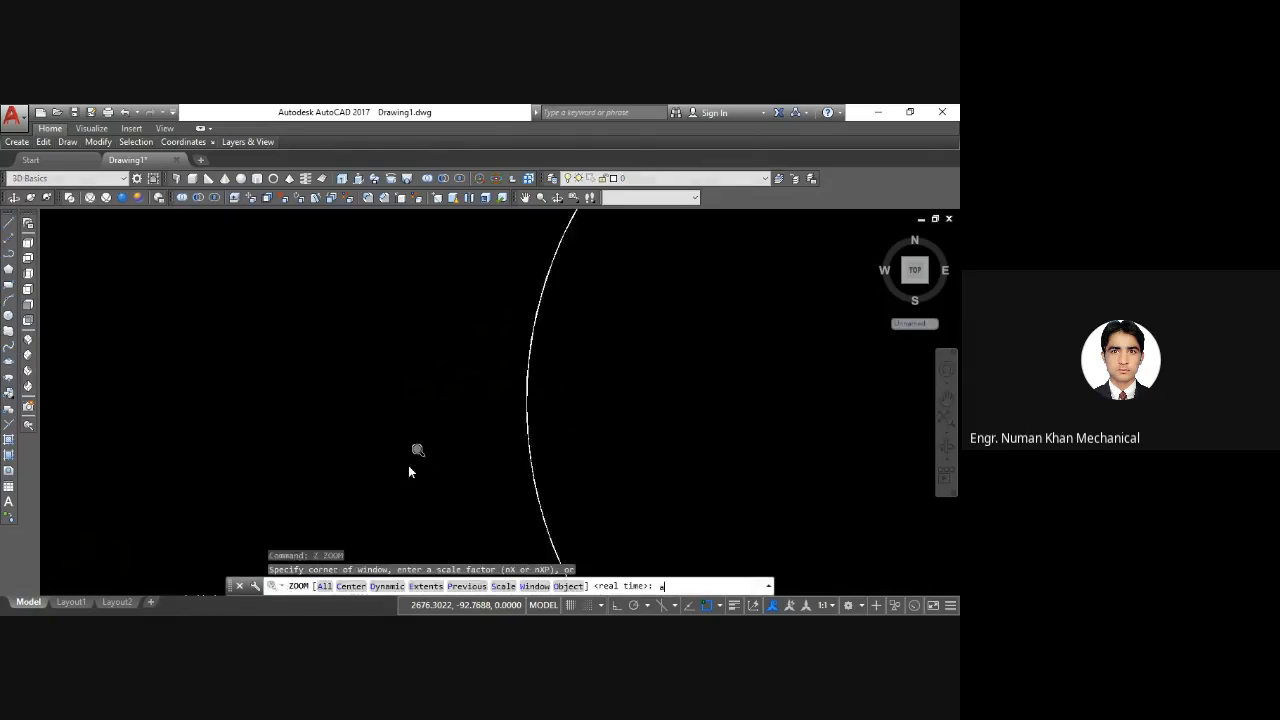
pyautogui.moveTo(547, 403); pyautogui.dragTo(191, 471, button='middle')
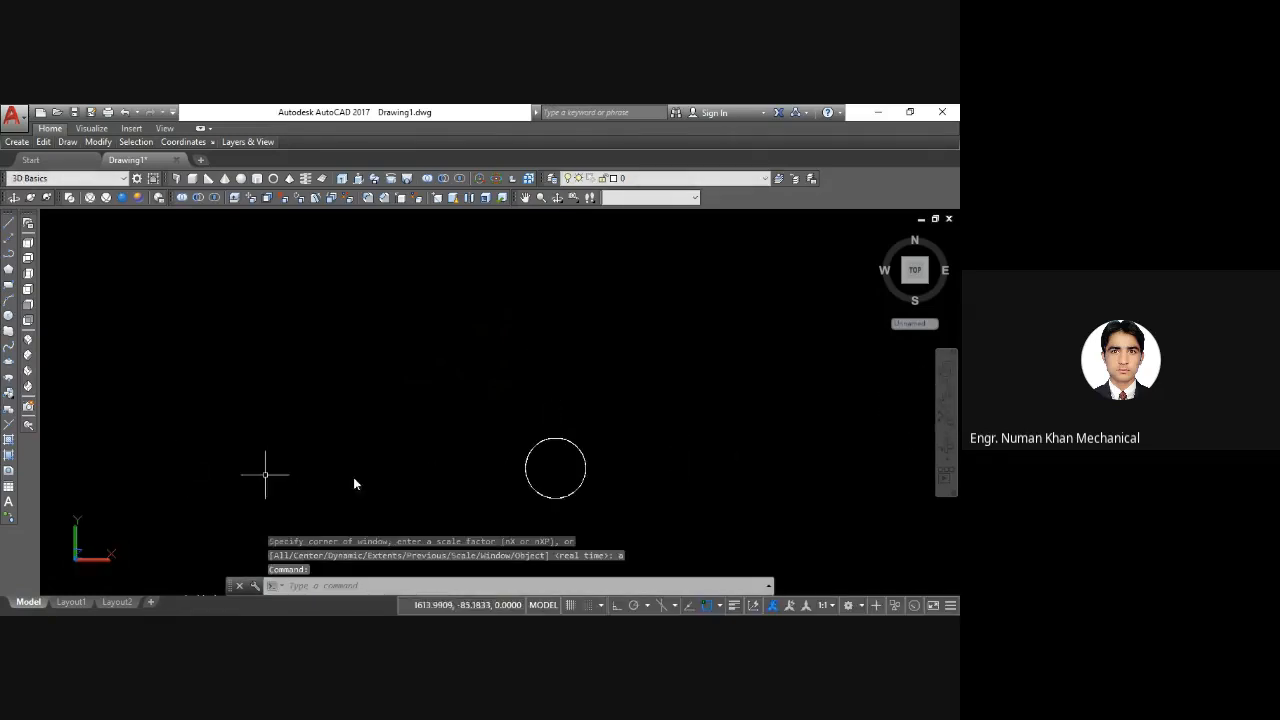
pyautogui.scroll(5, 665, 510)
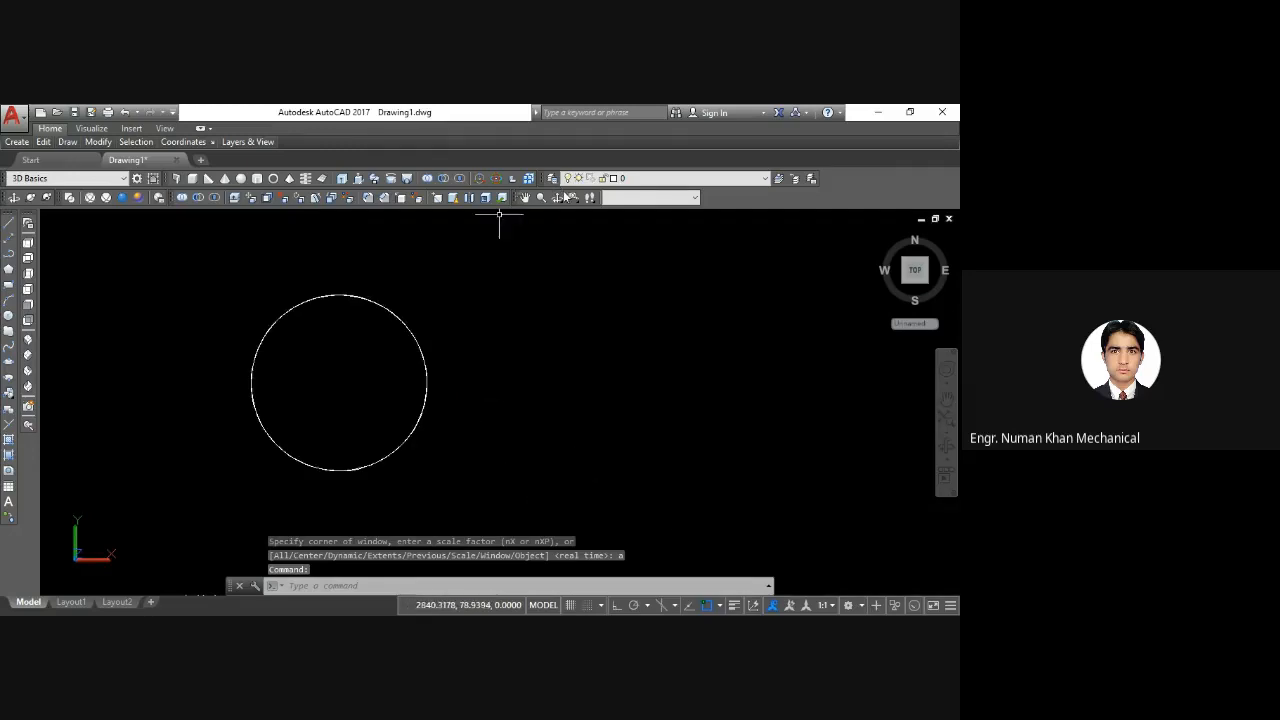
pyautogui.click(27, 250)
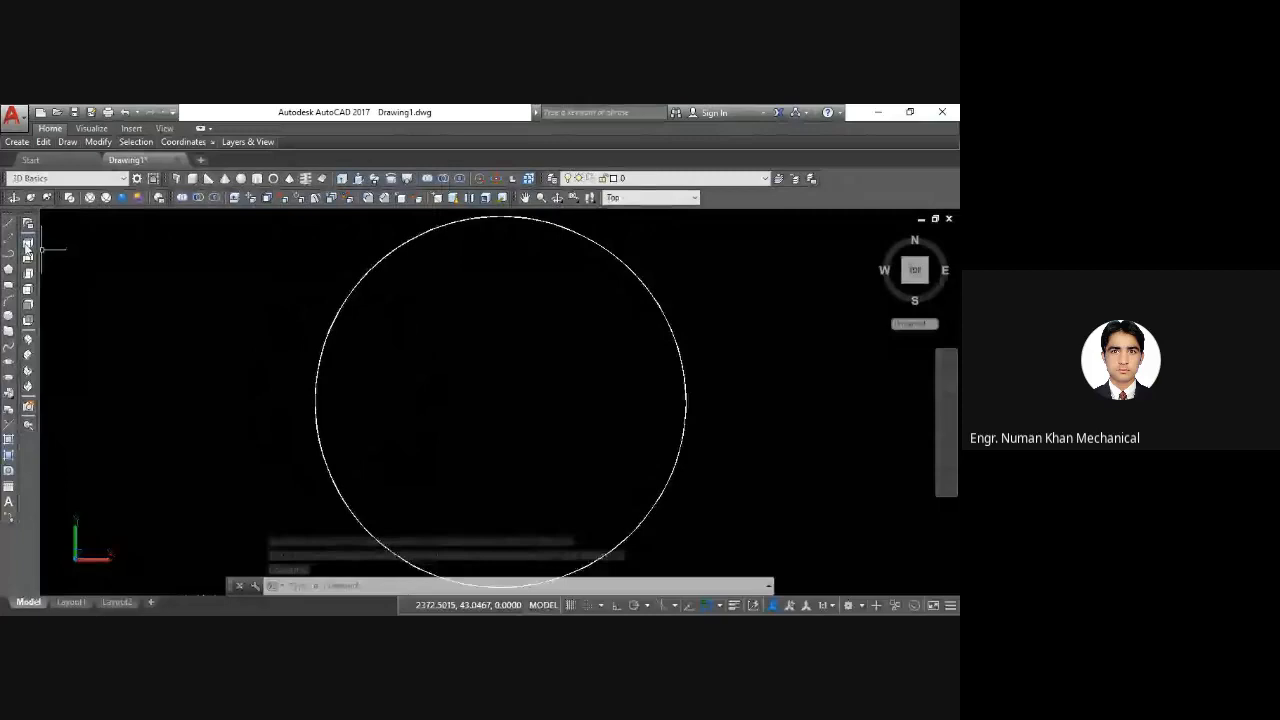
pyautogui.click(28, 343)
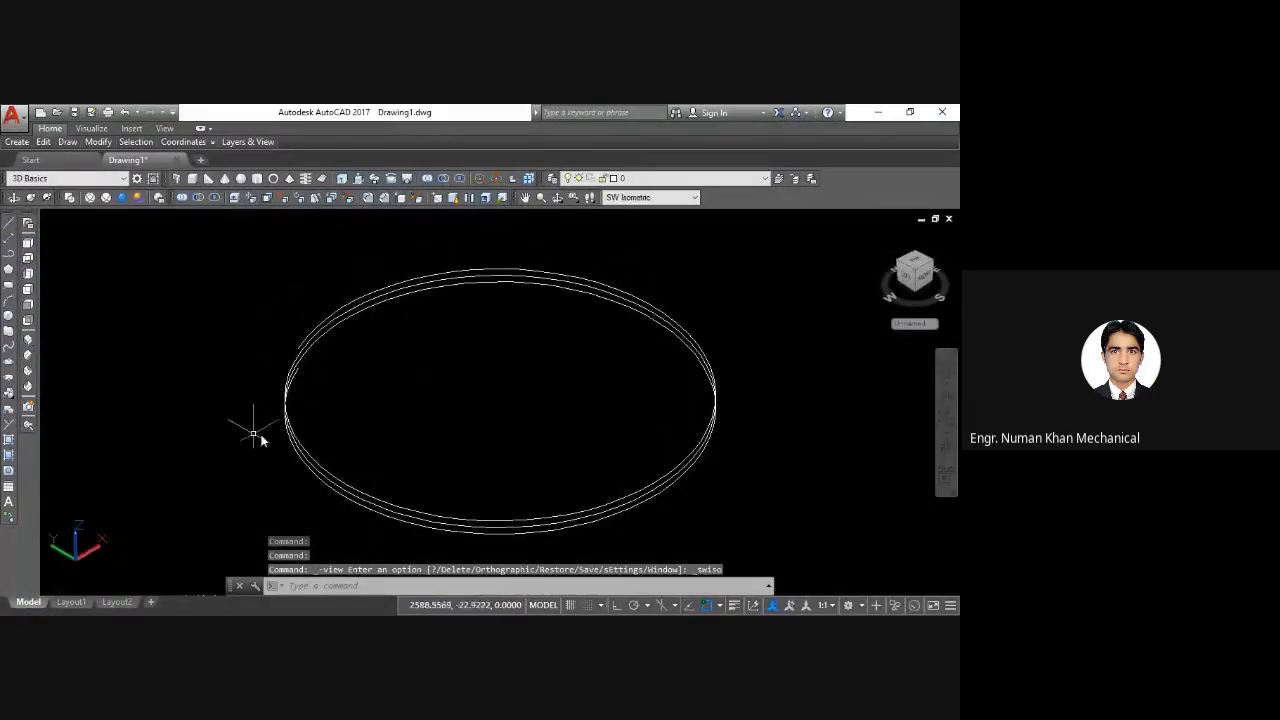
pyautogui.click(501, 524)
pyautogui.press('Delete')
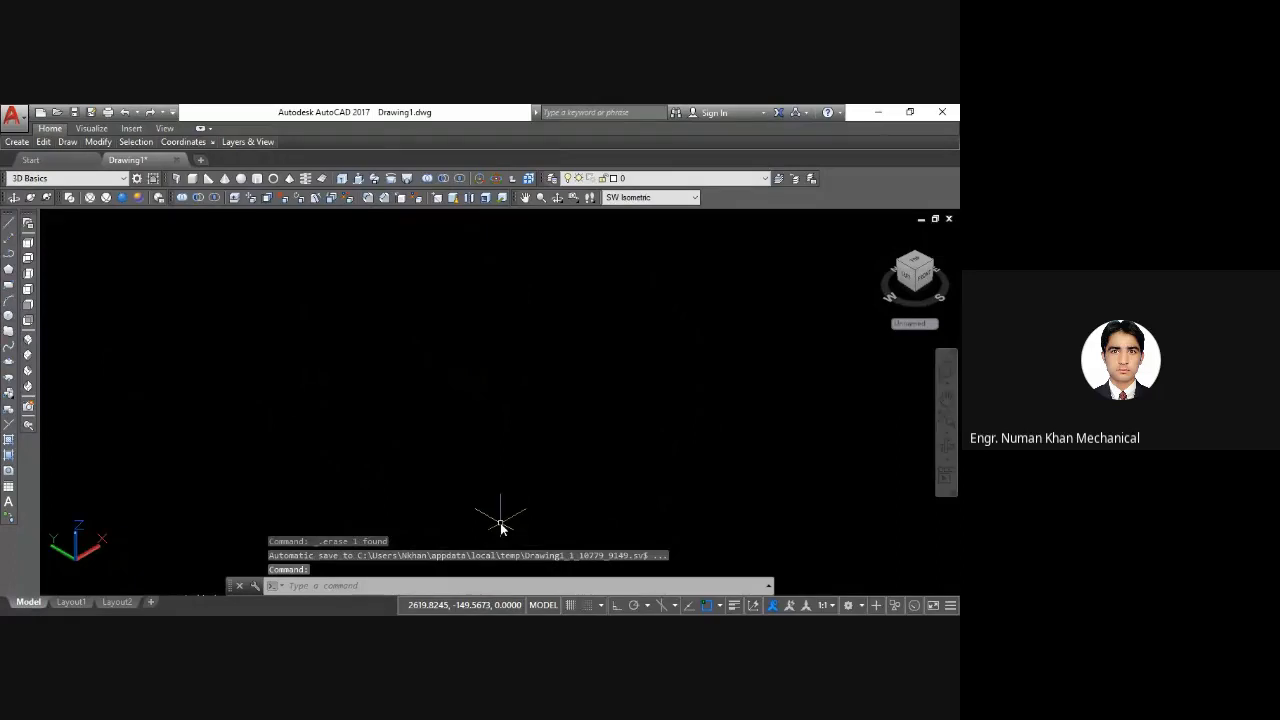
# Step: Draw a helix with base radius 10, top radius 10 and 10 turns, picking its height freehand
pyautogui.click(306, 180)
pyautogui.click(473, 430)
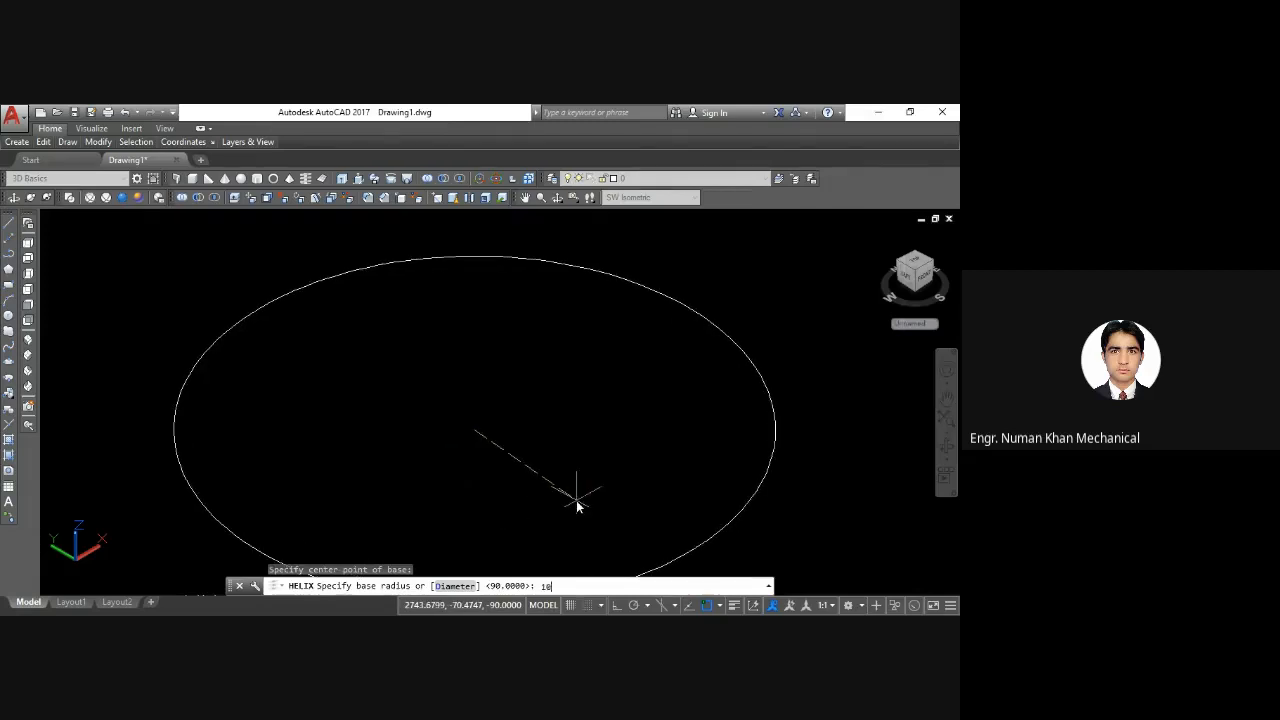
pyautogui.press('Return')
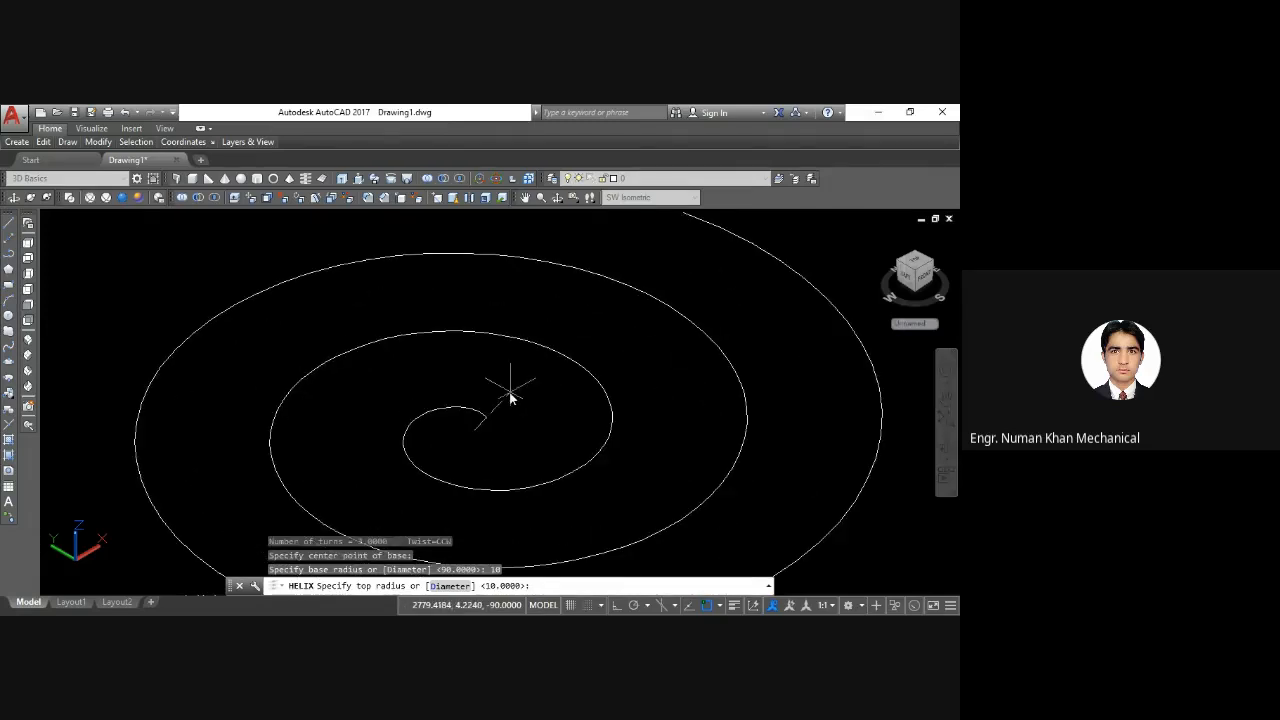
pyautogui.write('10')
pyautogui.press('Return')
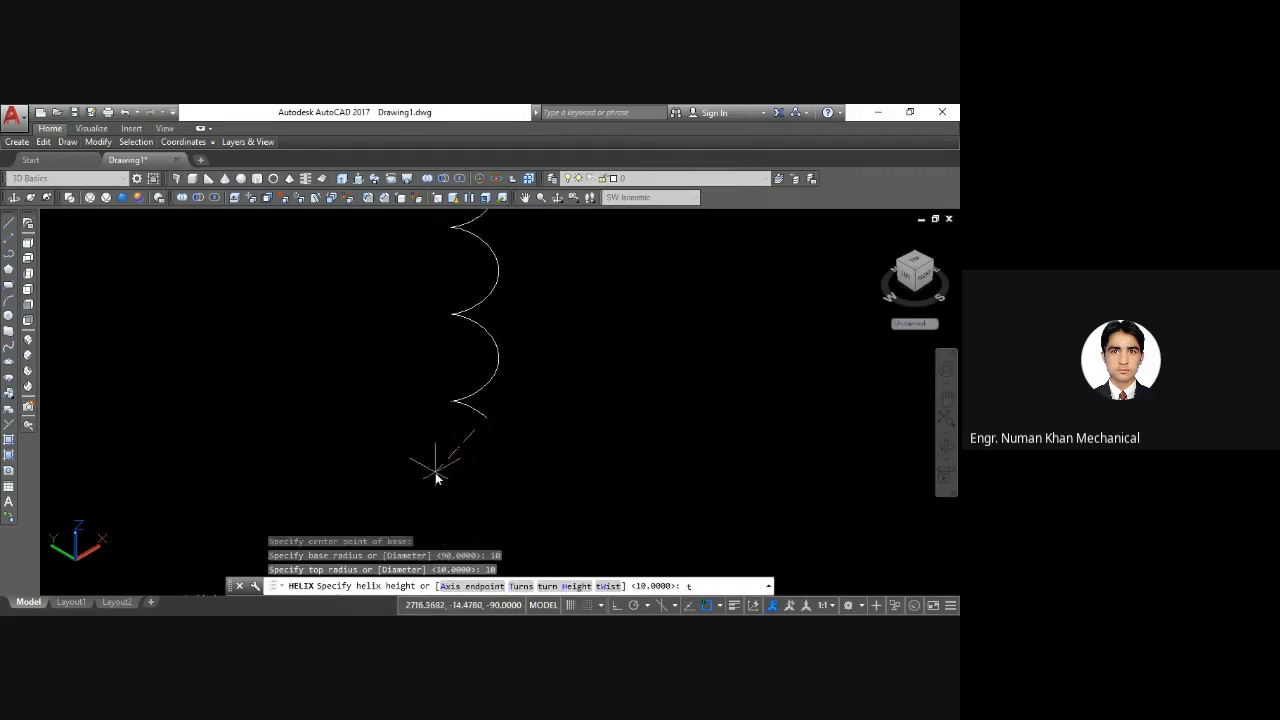
pyautogui.press('Return')
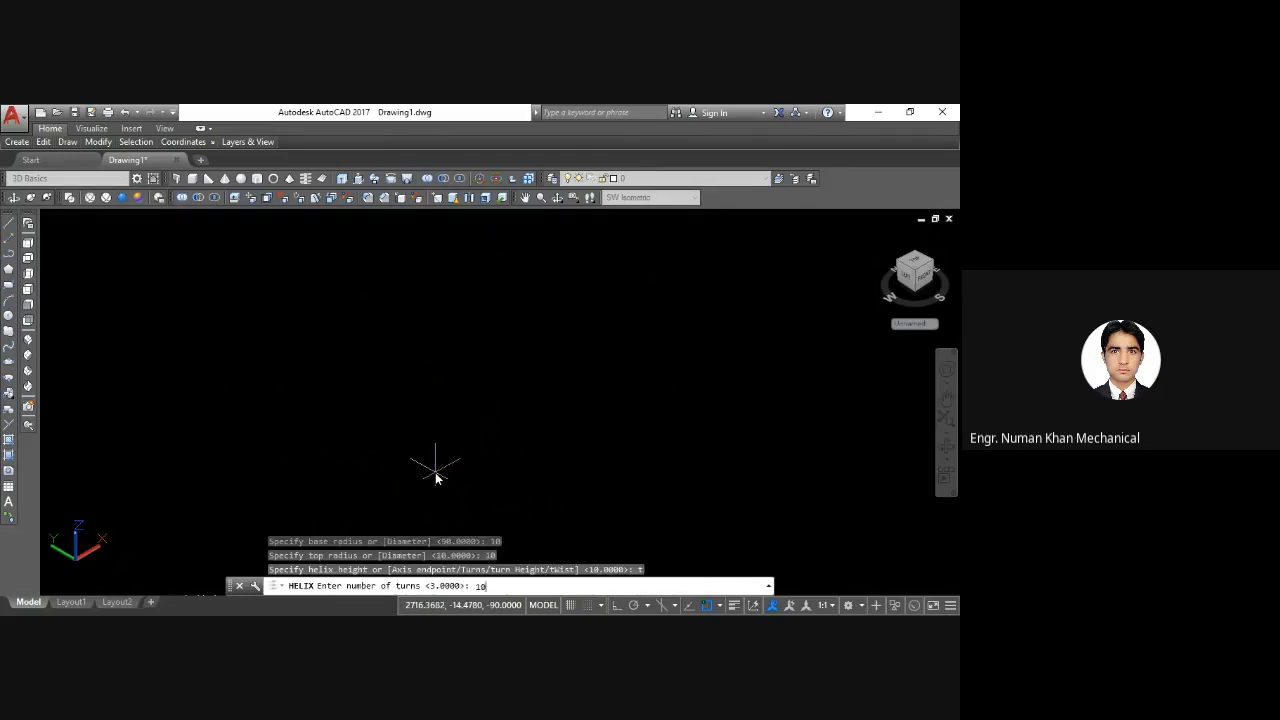
pyautogui.write('10')
pyautogui.press('Return')
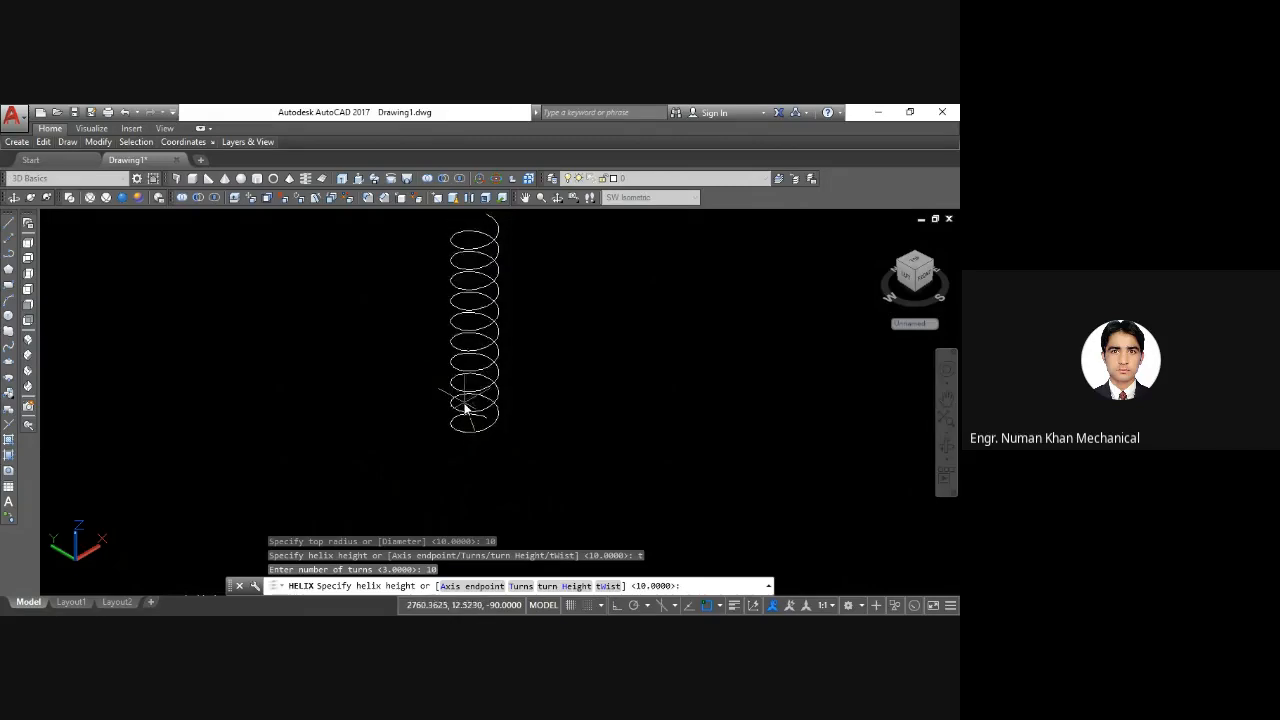
pyautogui.click(446, 328)
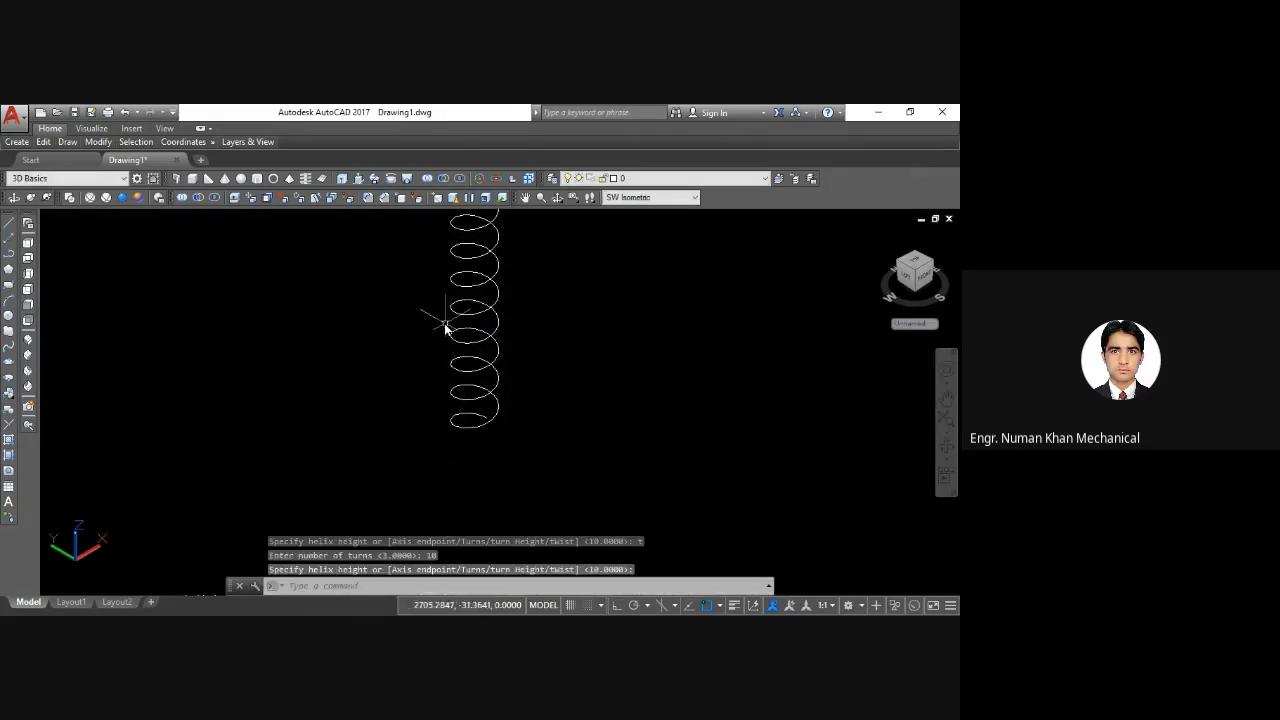
pyautogui.moveTo(297, 380); pyautogui.dragTo(277, 491, button='middle')
pyautogui.press('Escape')
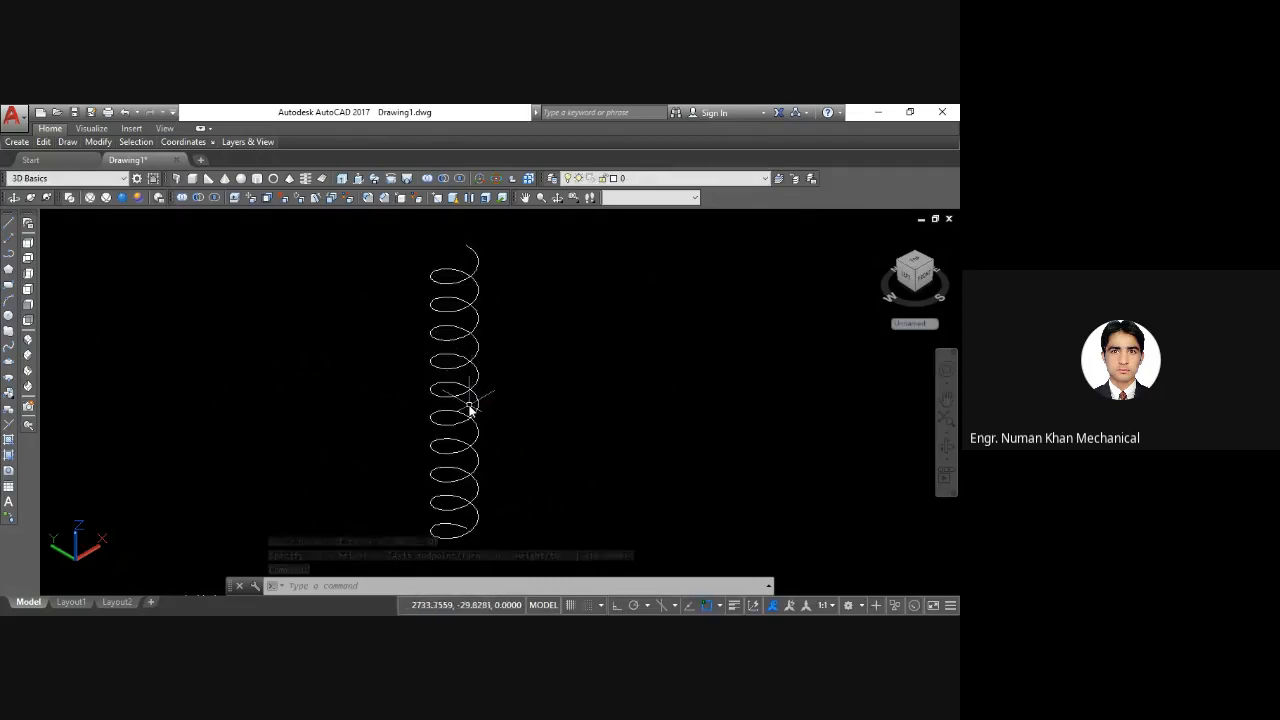
# Step: Draw a small circle in the front view, centred on the helix's lower endpoint, picking its radius freehand
pyautogui.moveTo(470, 408); pyautogui.dragTo(437, 383, button='middle')
pyautogui.moveTo(434, 443); pyautogui.dragTo(374, 377, button='middle')
pyautogui.moveTo(359, 276); pyautogui.dragTo(364, 313, button='middle')
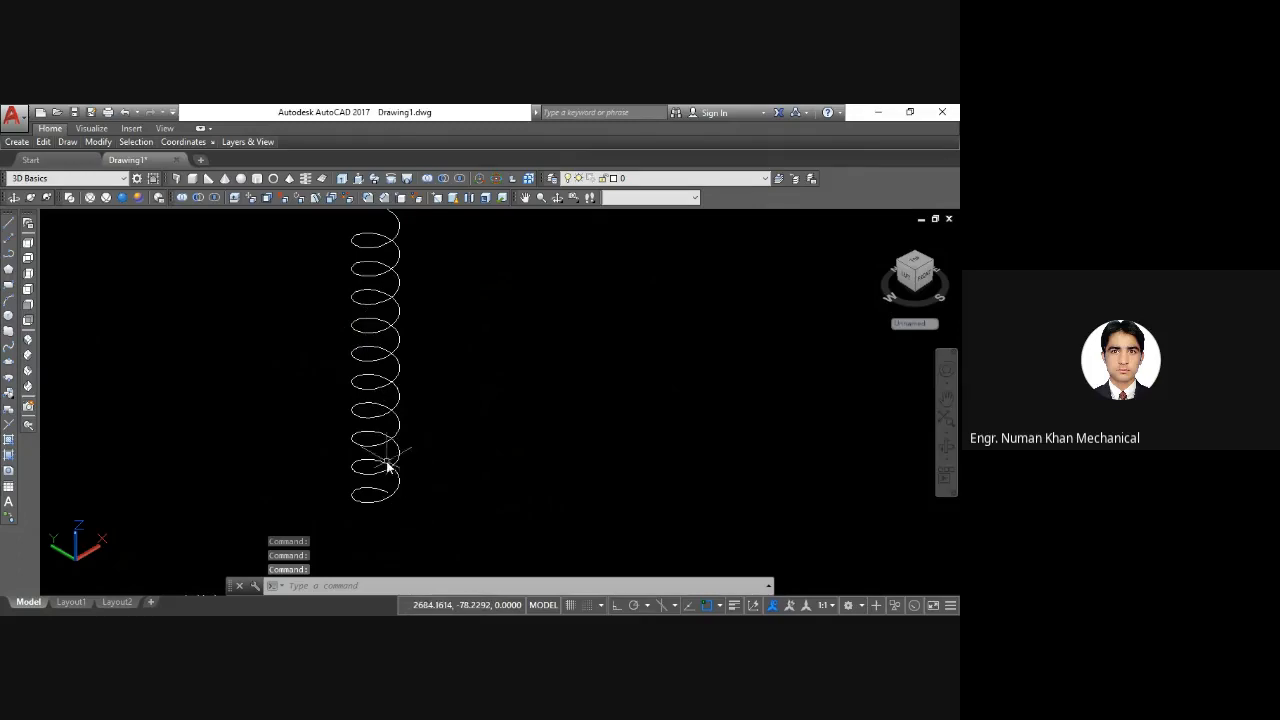
pyautogui.click(28, 244)
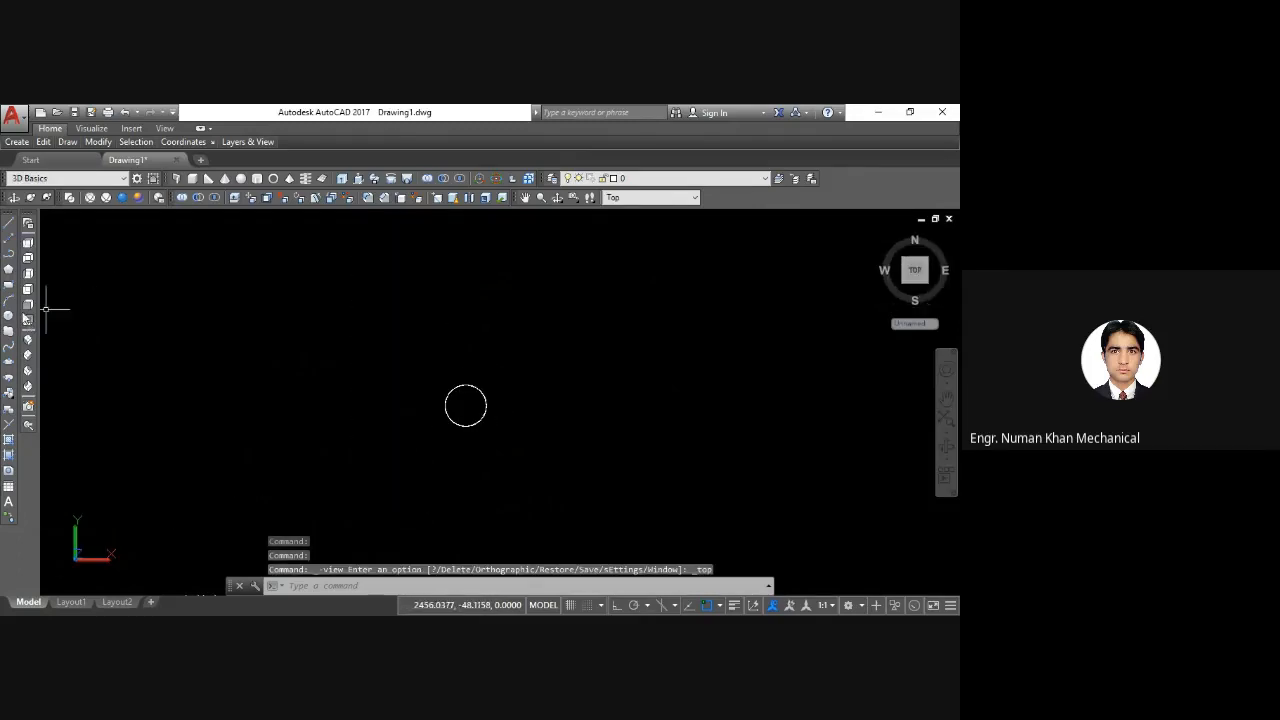
pyautogui.click(27, 308)
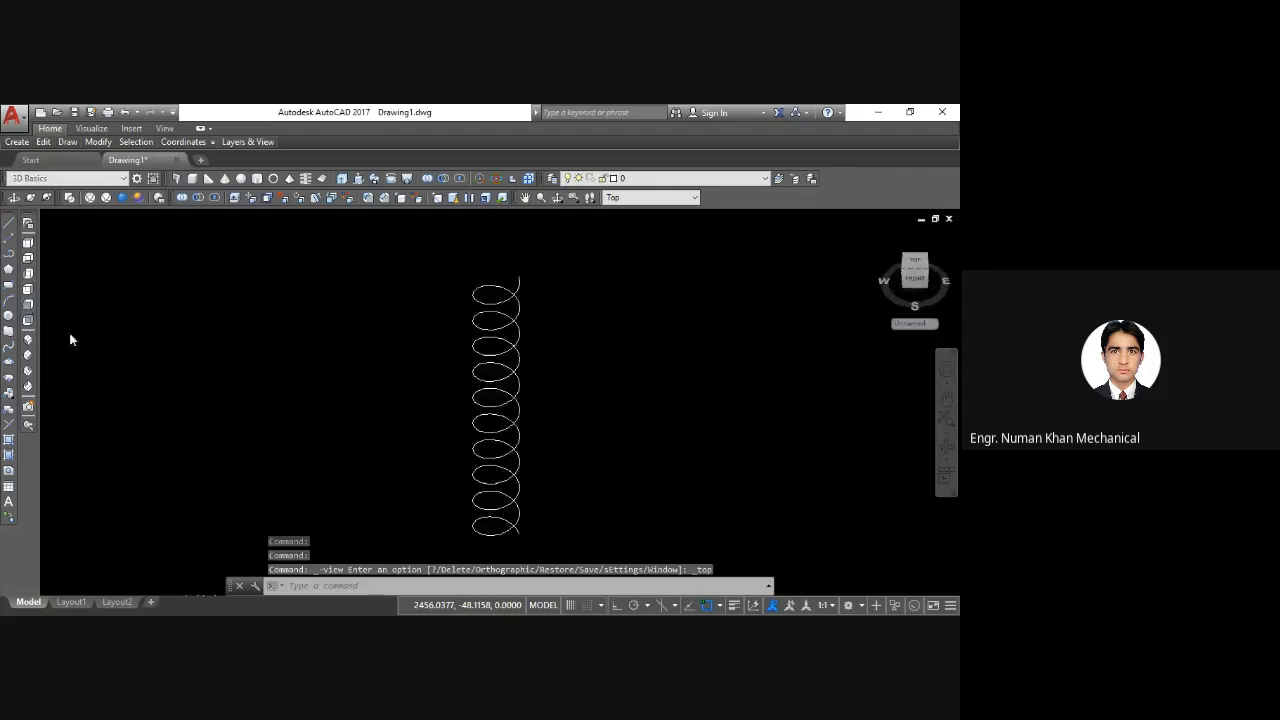
pyautogui.keyDown('shift'); pyautogui.moveTo(387, 417); pyautogui.dragTo(314, 334, button='middle'); pyautogui.keyUp('shift')
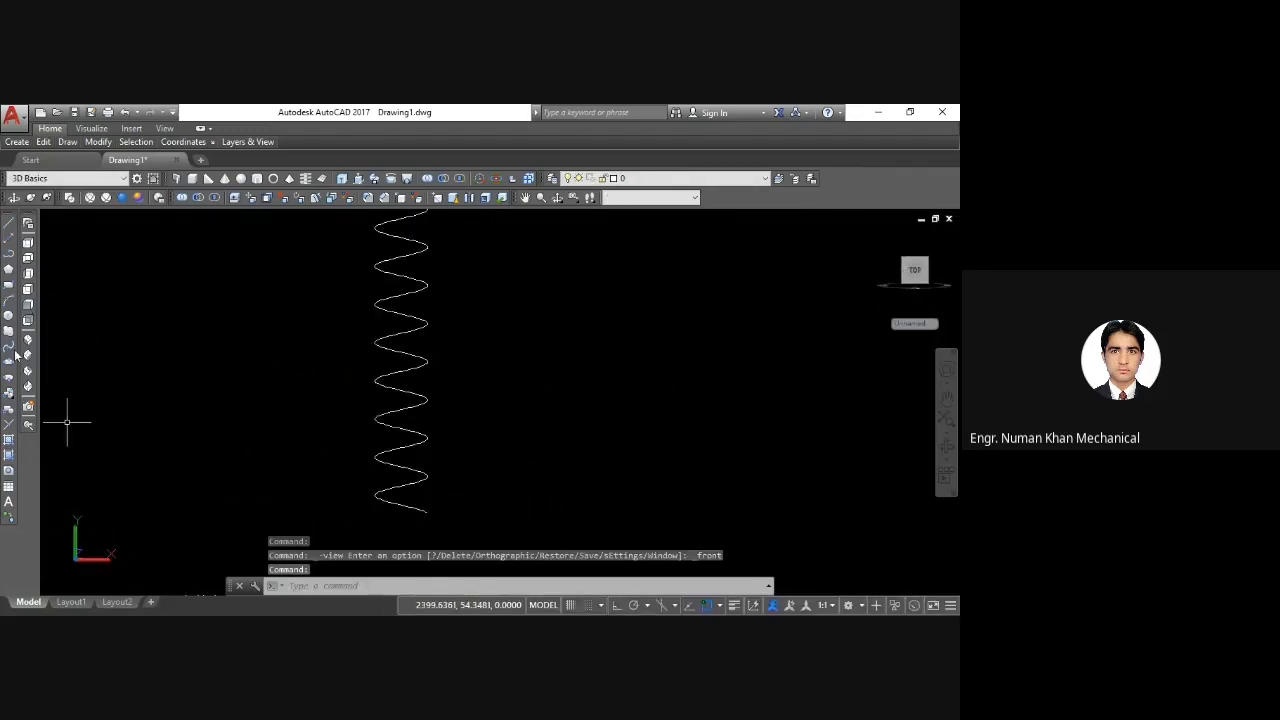
pyautogui.write('c')
pyautogui.press('Return')
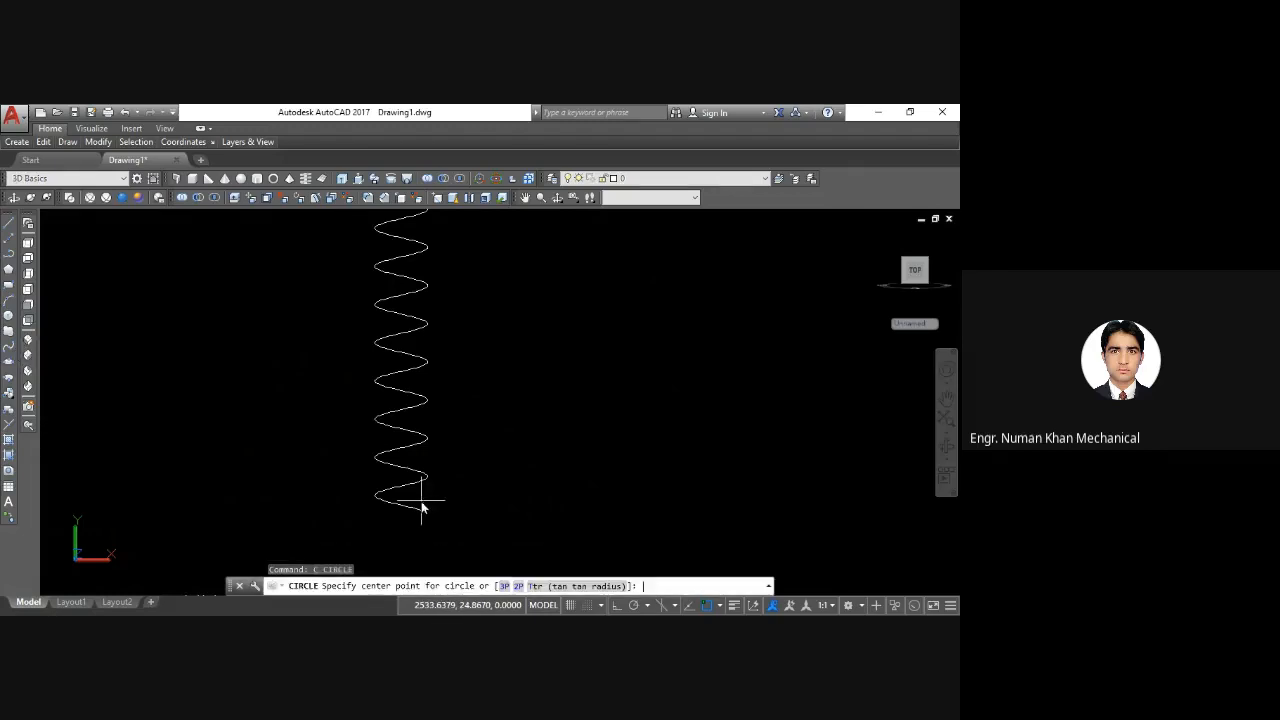
pyautogui.click(426, 513)
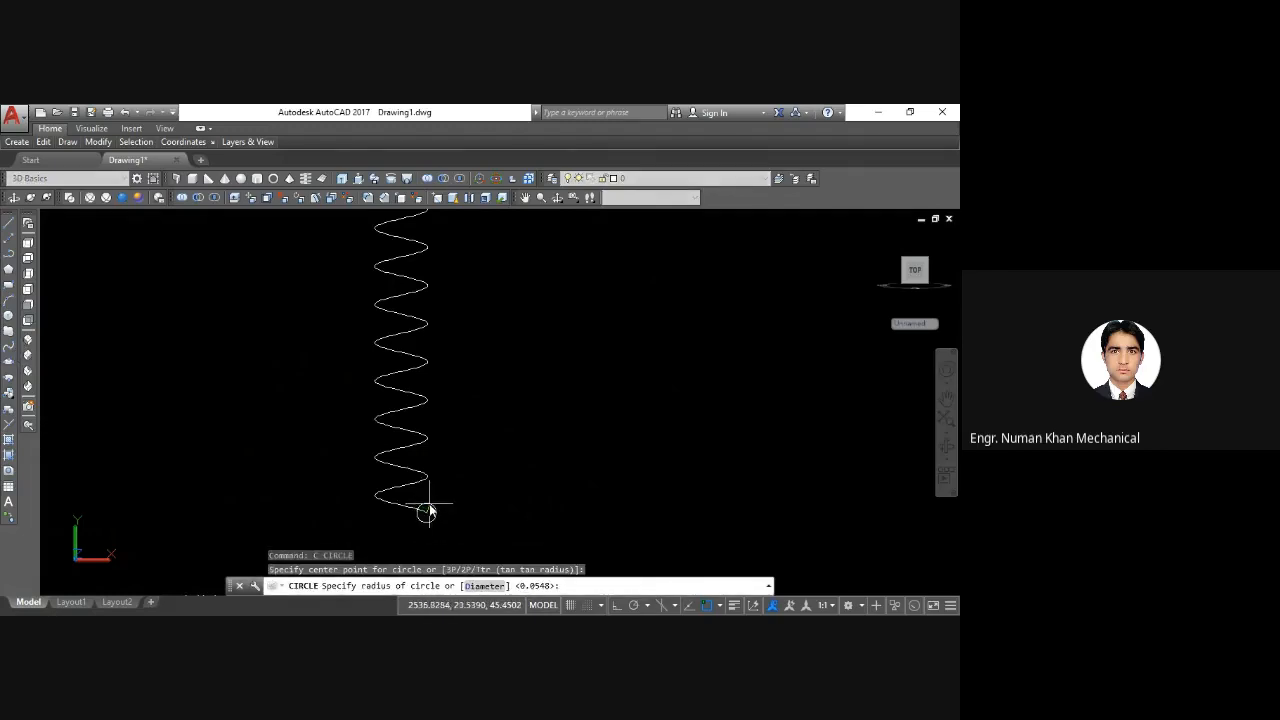
pyautogui.click(430, 505)
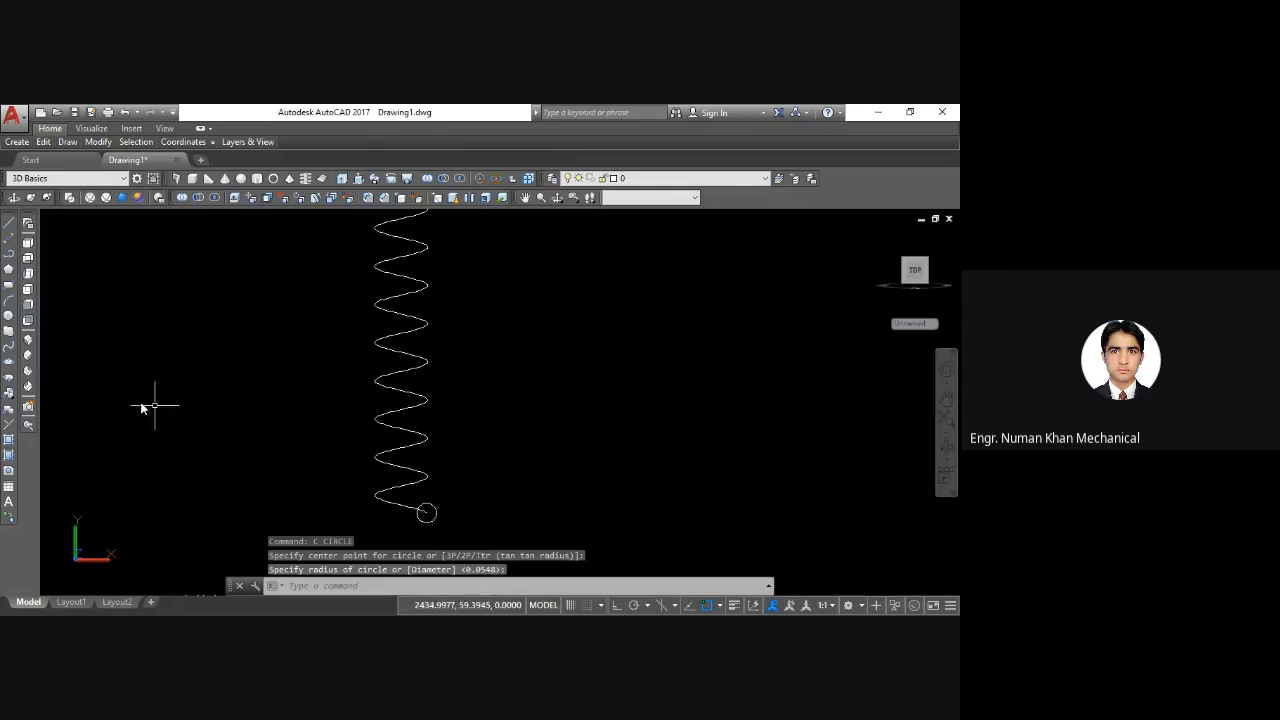
# Step: Sweep the small circle along the helix path into a solid coil spring, working in the southwest isometric view
pyautogui.click(28, 342)
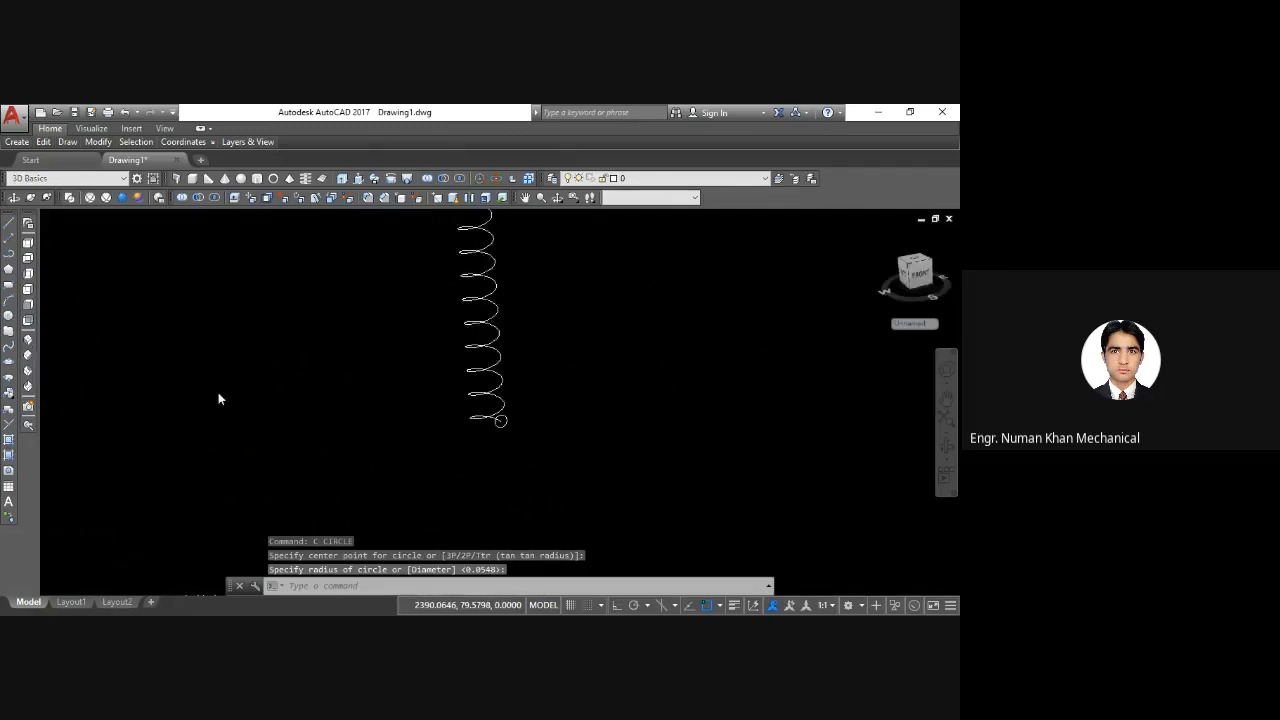
pyautogui.scroll(5, 487, 510)
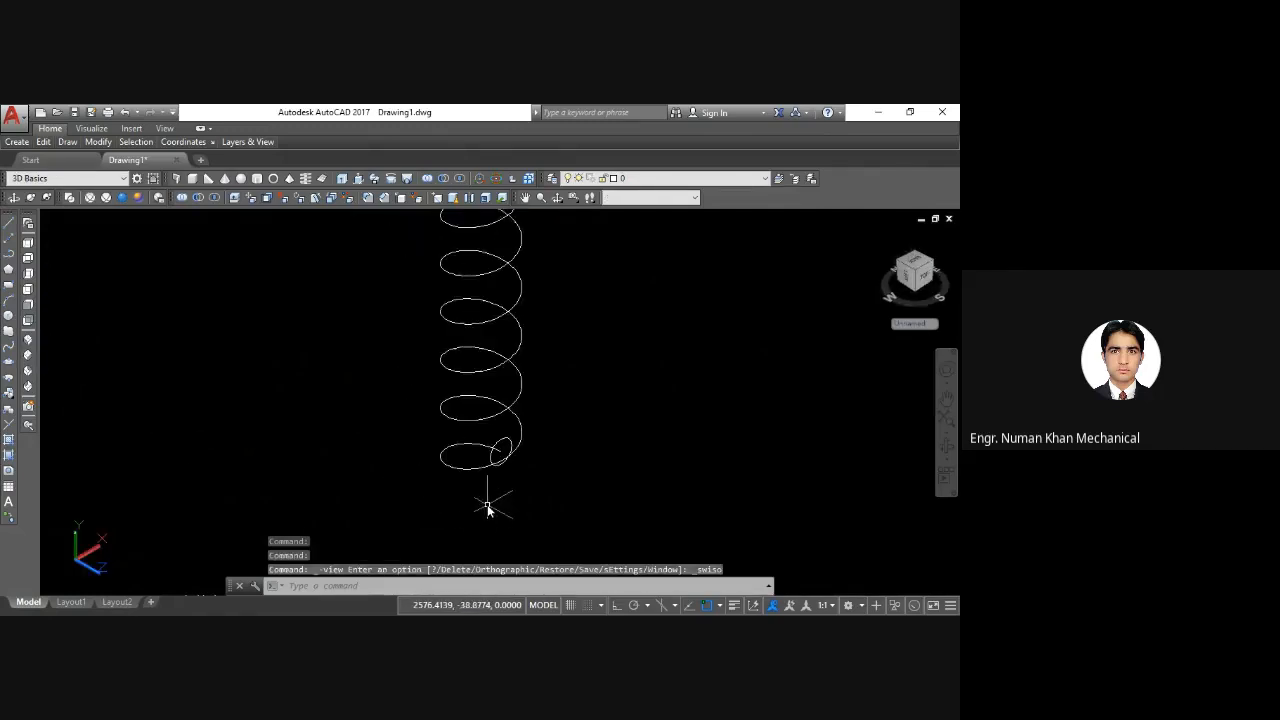
pyautogui.moveTo(480, 480); pyautogui.dragTo(436, 538, button='middle')
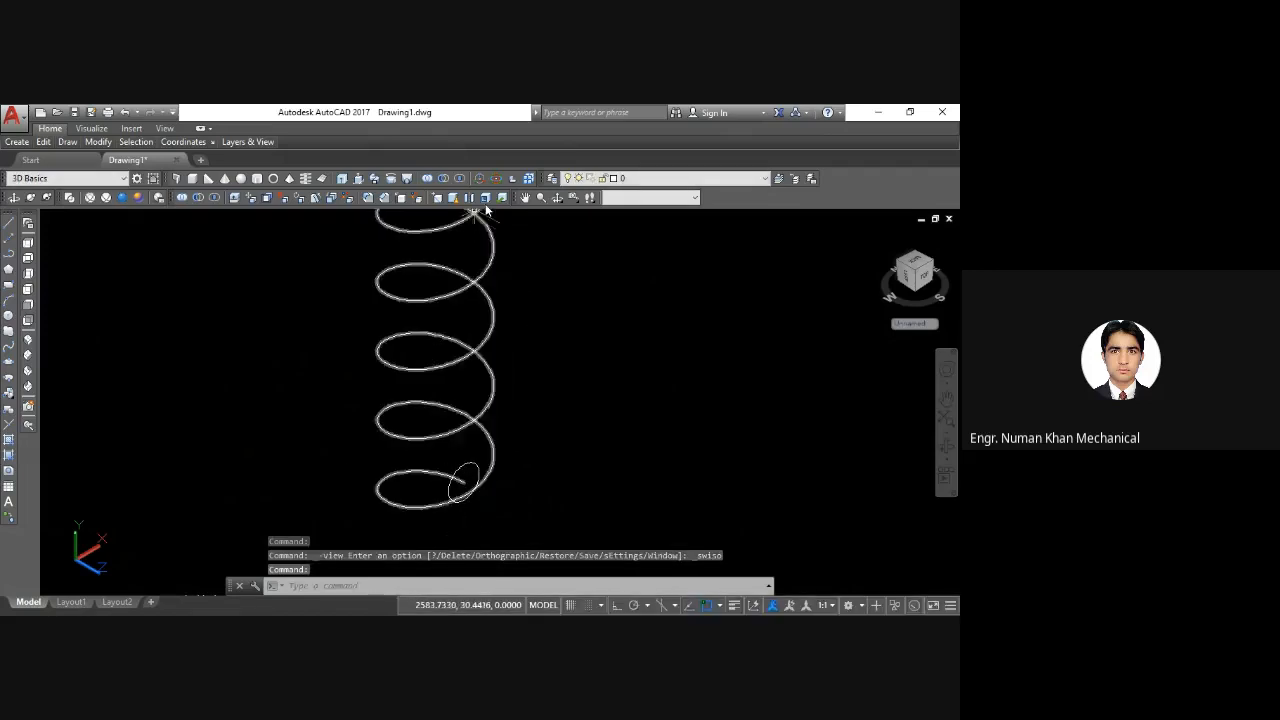
pyautogui.write('sweep')
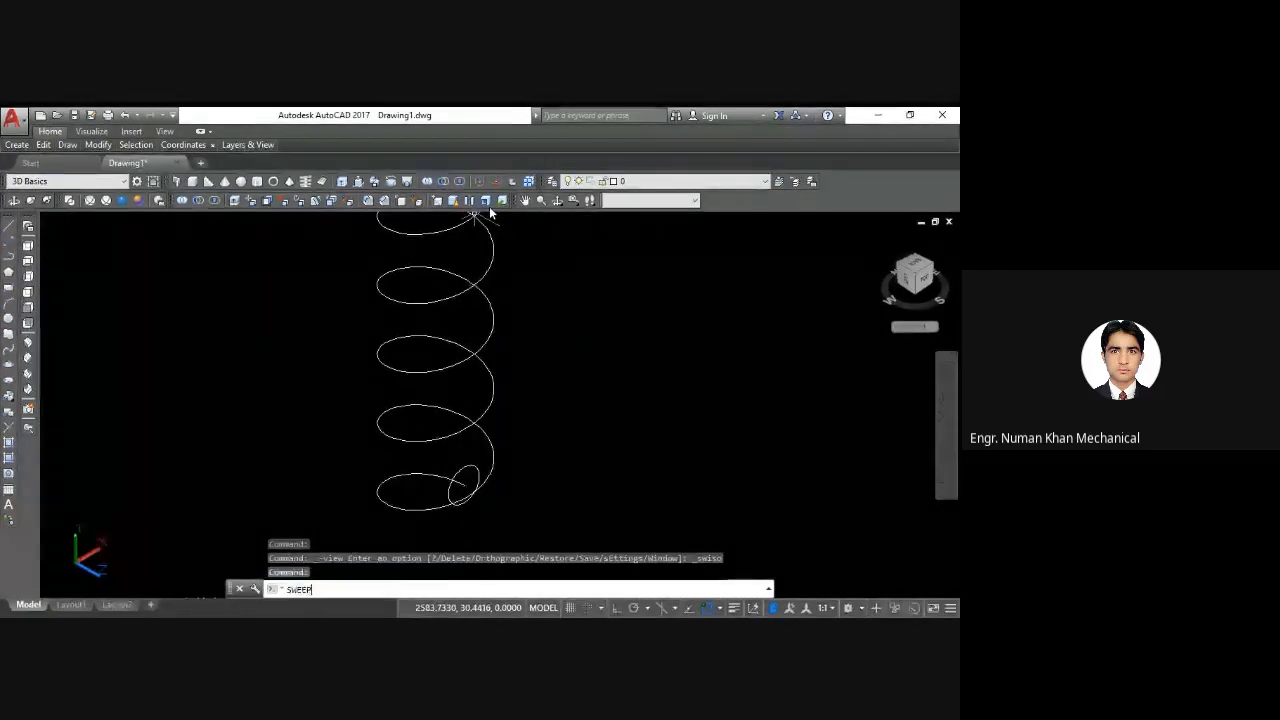
pyautogui.press('Return')
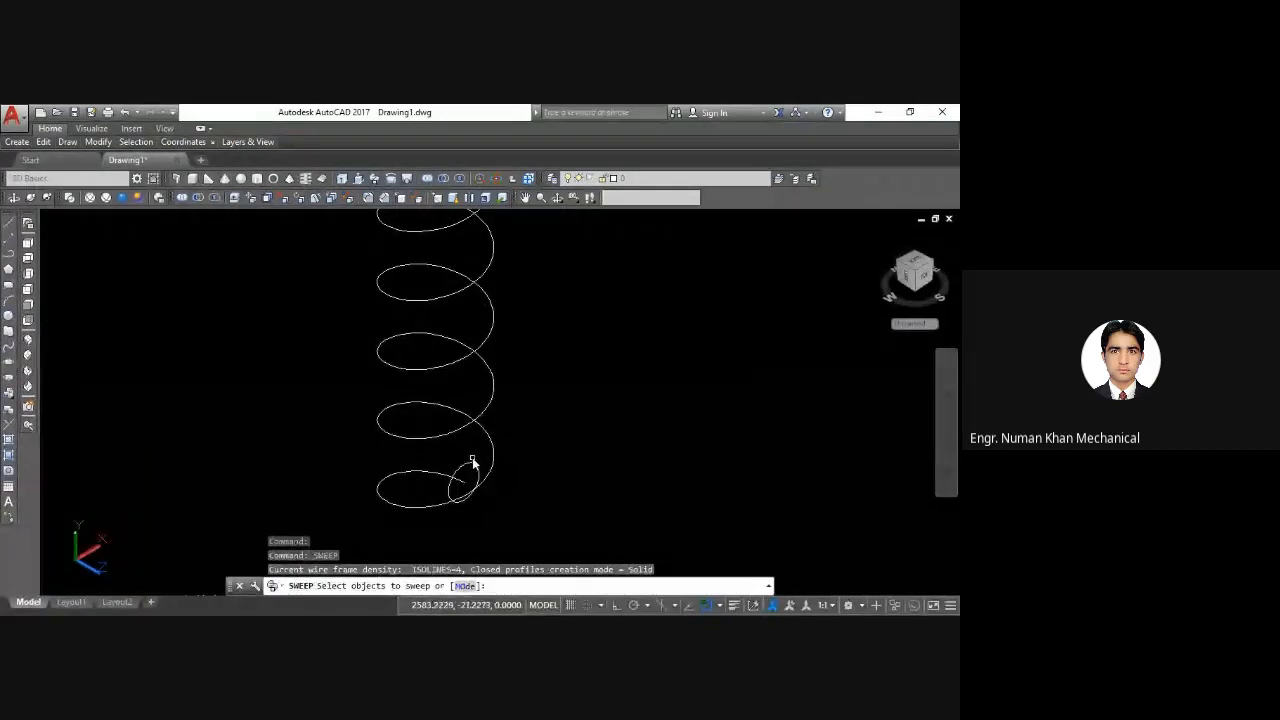
pyautogui.click(470, 467)
pyautogui.press('Return')
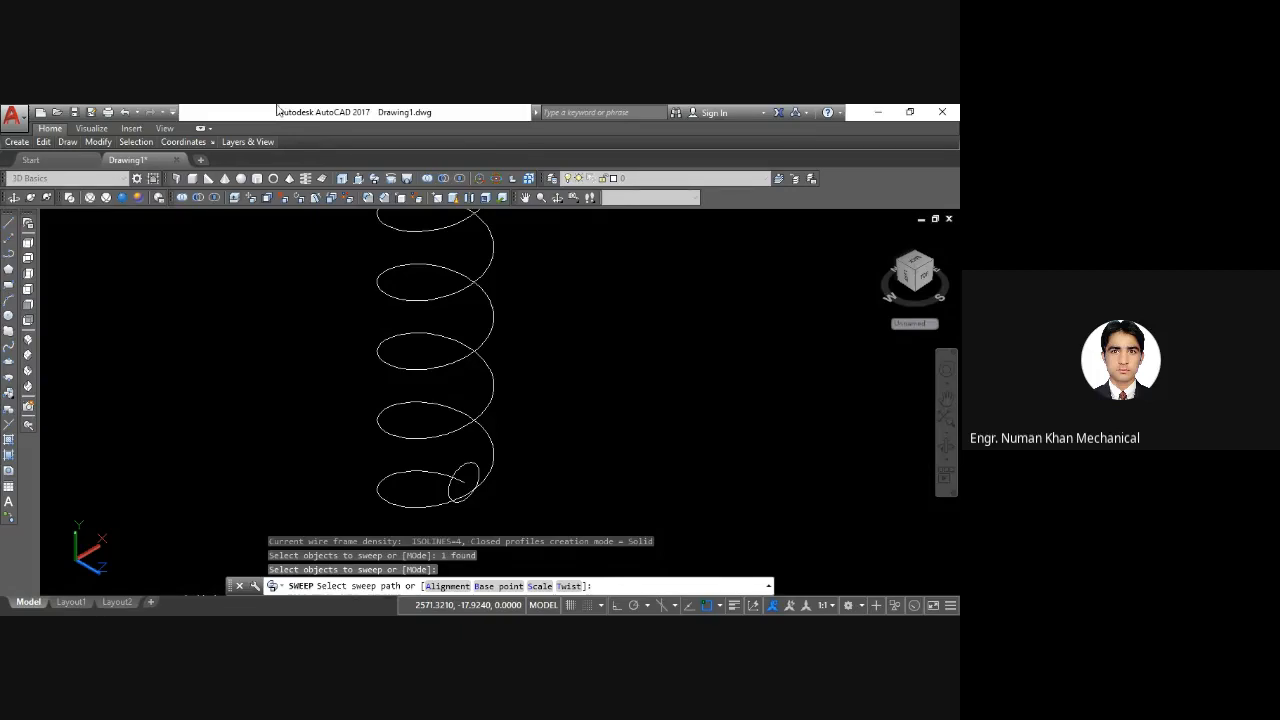
pyautogui.click(460, 314)
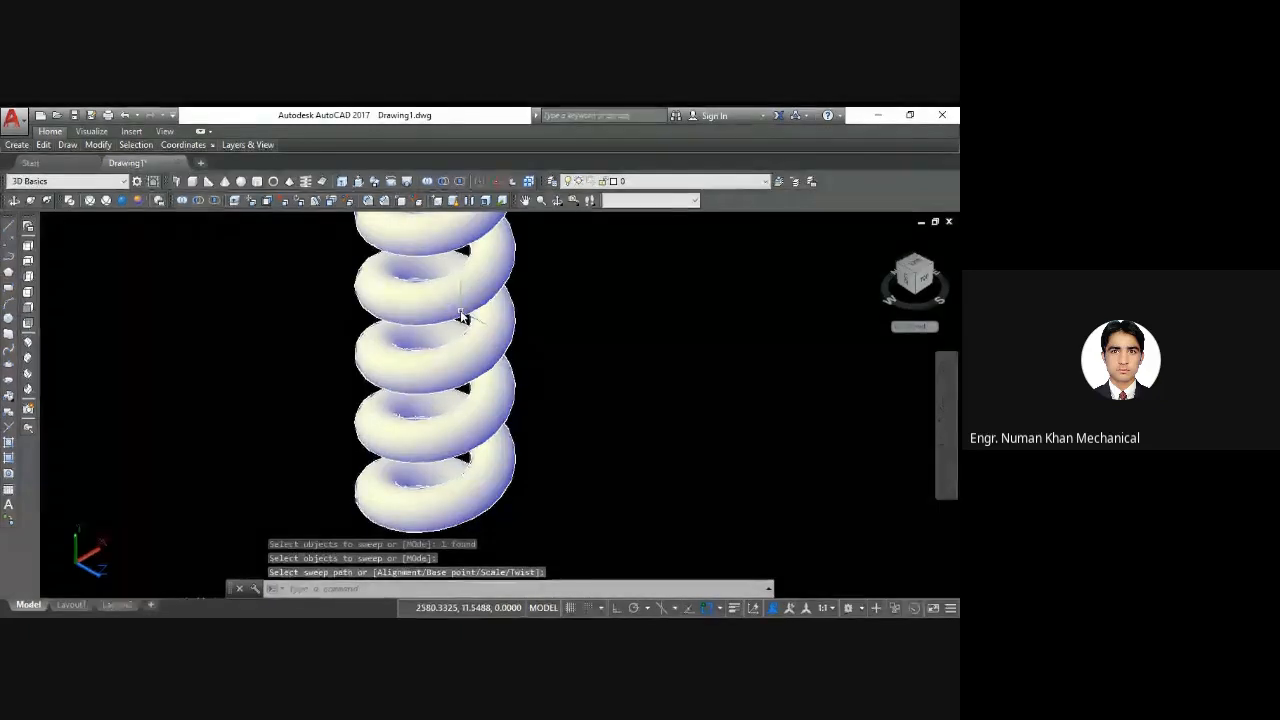
# Step: Orbit around the swept coil spring to examine its turns and ends from several directions
pyautogui.click(557, 198)
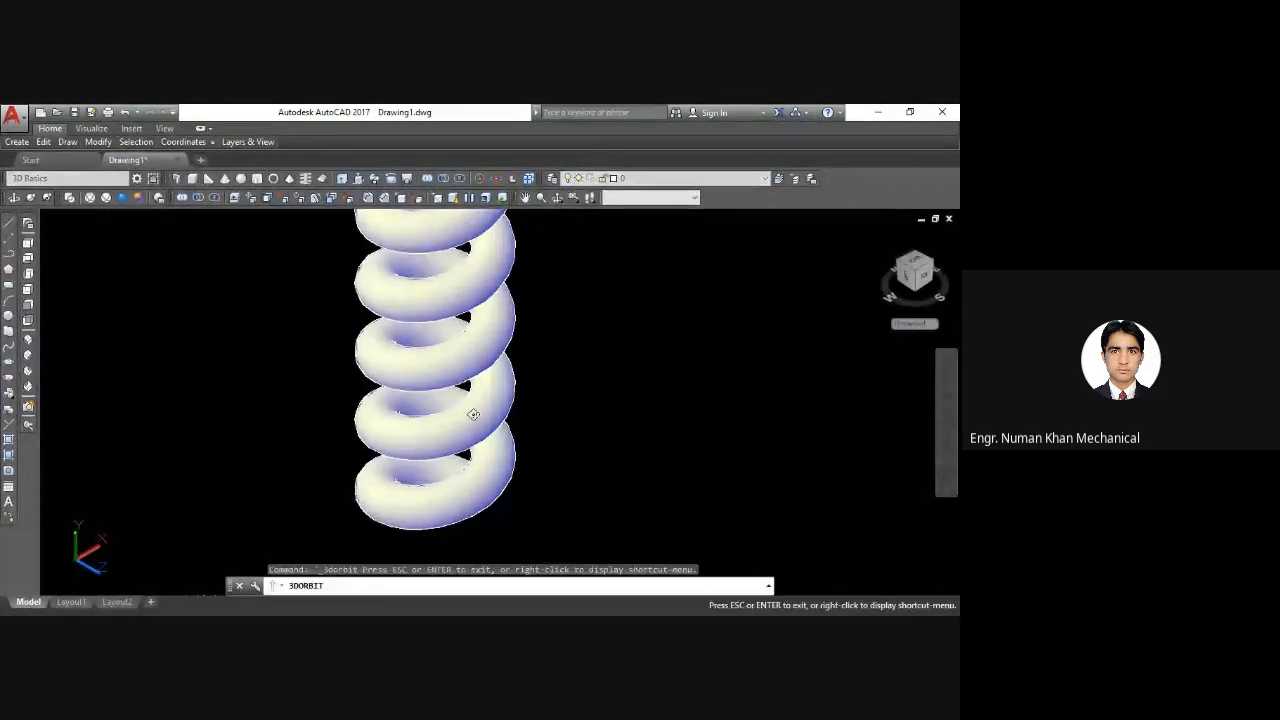
pyautogui.moveTo(466, 417); pyautogui.dragTo(297, 354)
pyautogui.scroll(2, 300, 355)
pyautogui.scroll(-5, 300, 355)
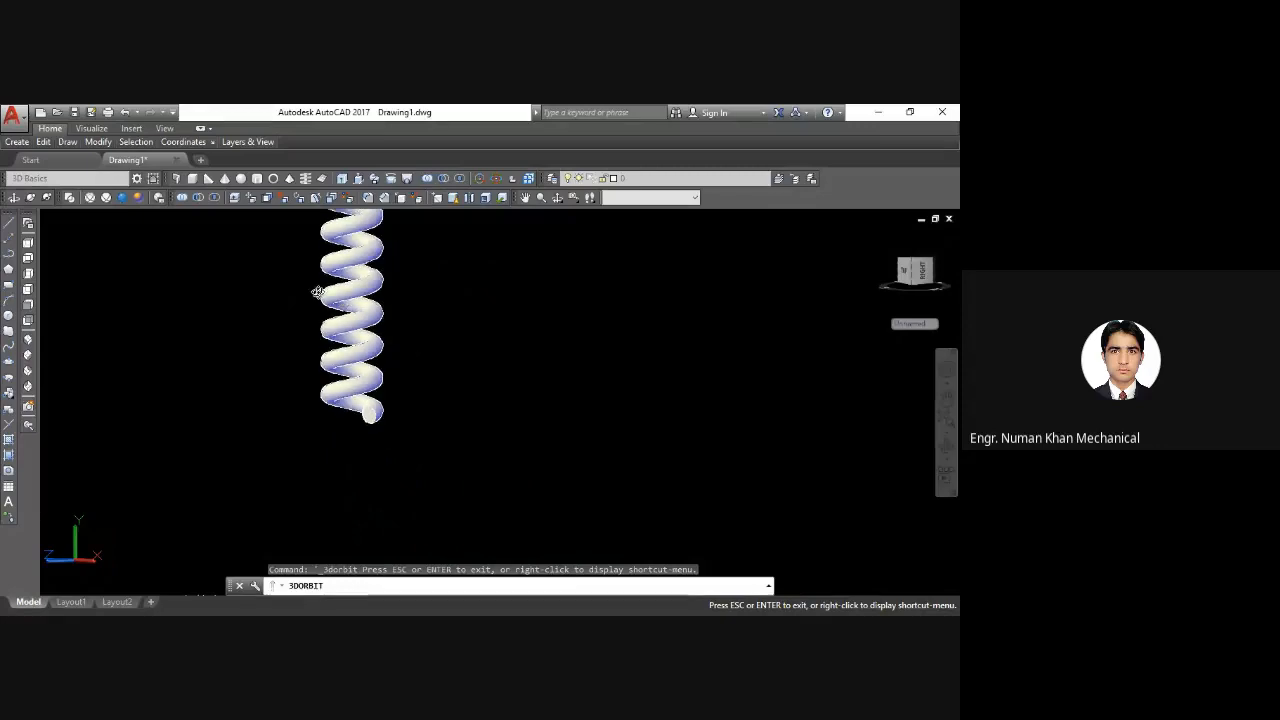
pyautogui.moveTo(317, 289); pyautogui.dragTo(303, 416)
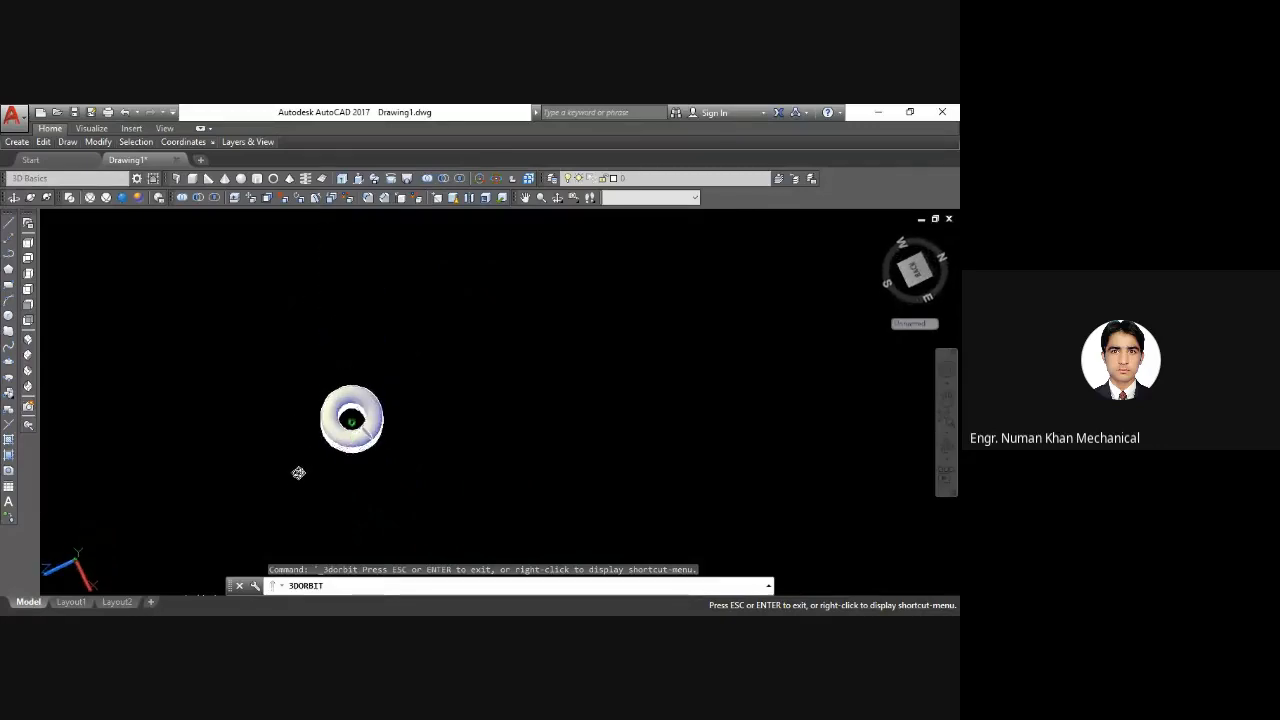
pyautogui.moveTo(298, 472); pyautogui.dragTo(268, 454)
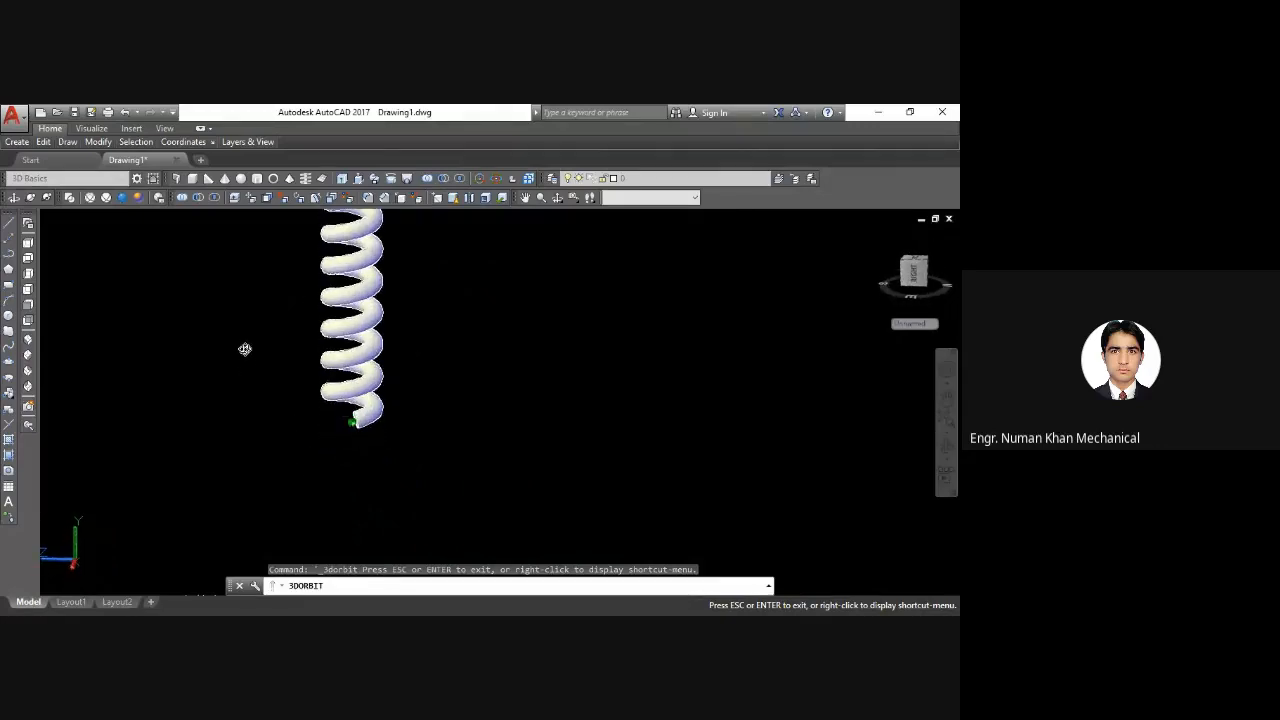
pyautogui.moveTo(272, 311); pyautogui.dragTo(324, 375)
pyautogui.moveTo(327, 467); pyautogui.dragTo(197, 460)
pyautogui.moveTo(285, 379); pyautogui.dragTo(322, 297)
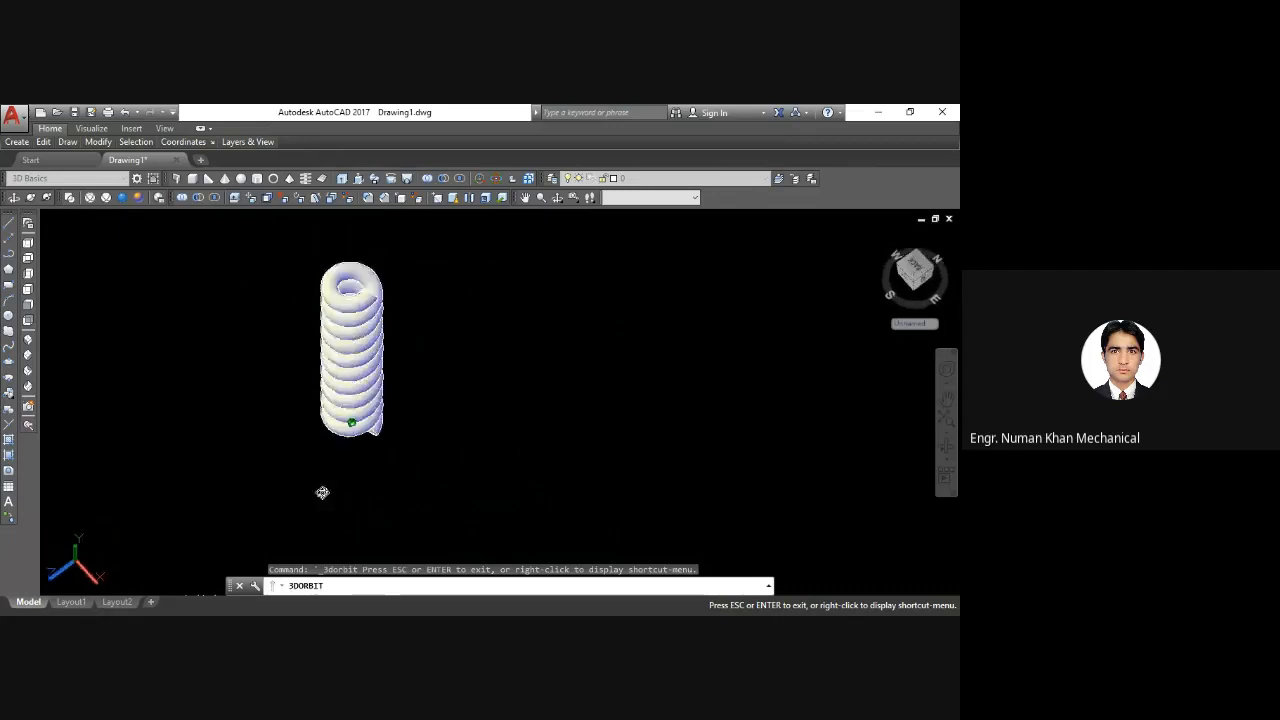
pyautogui.moveTo(295, 533); pyautogui.dragTo(239, 510)
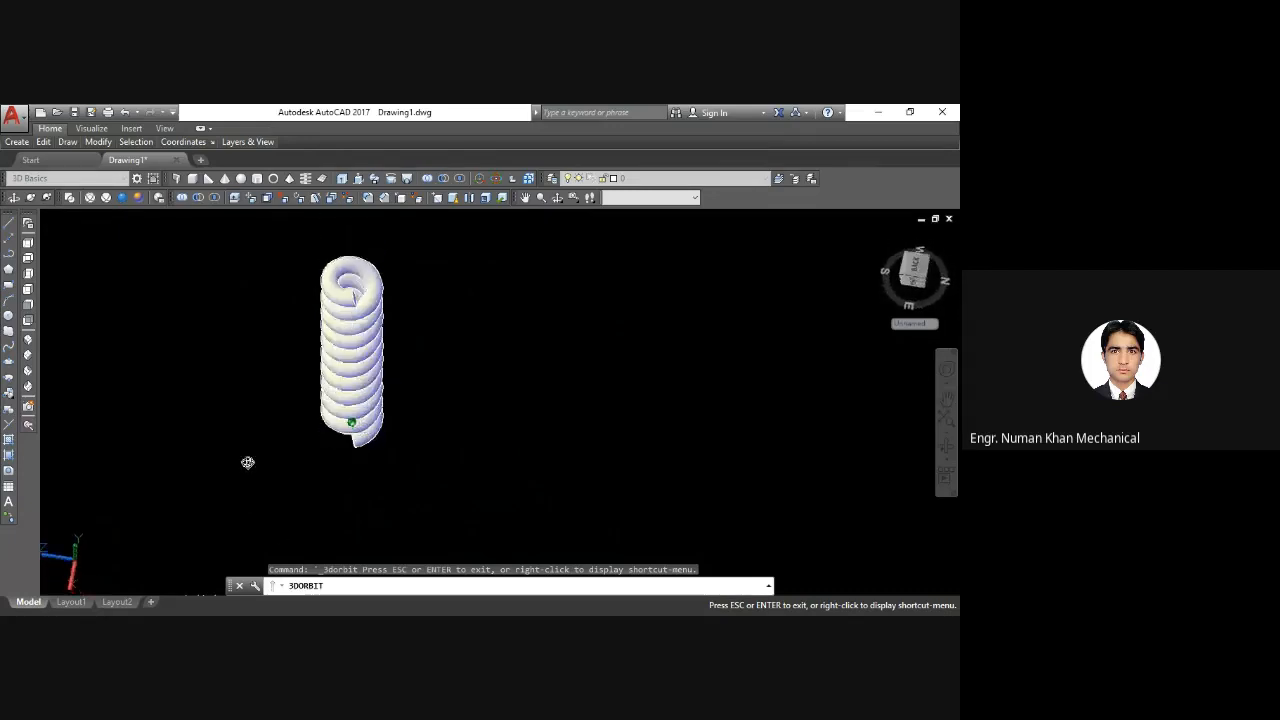
pyautogui.moveTo(247, 462); pyautogui.dragTo(317, 272)
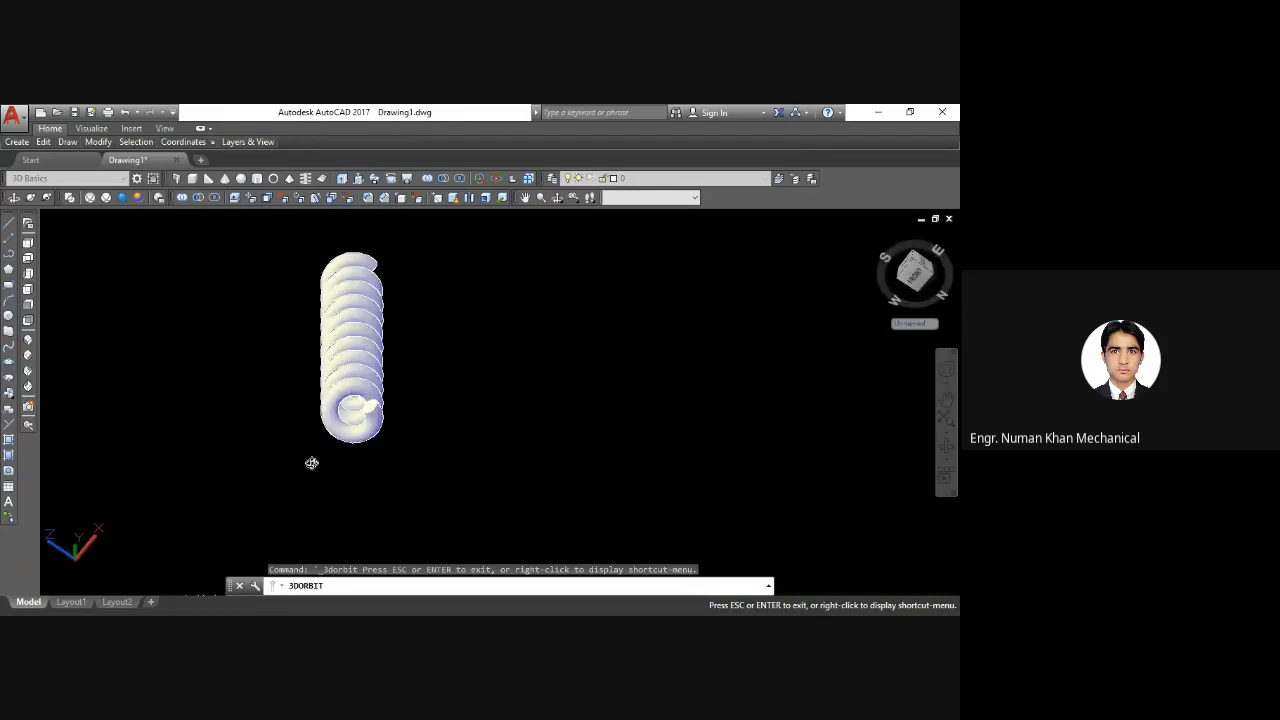
pyautogui.moveTo(354, 342); pyautogui.dragTo(443, 383, button='middle')
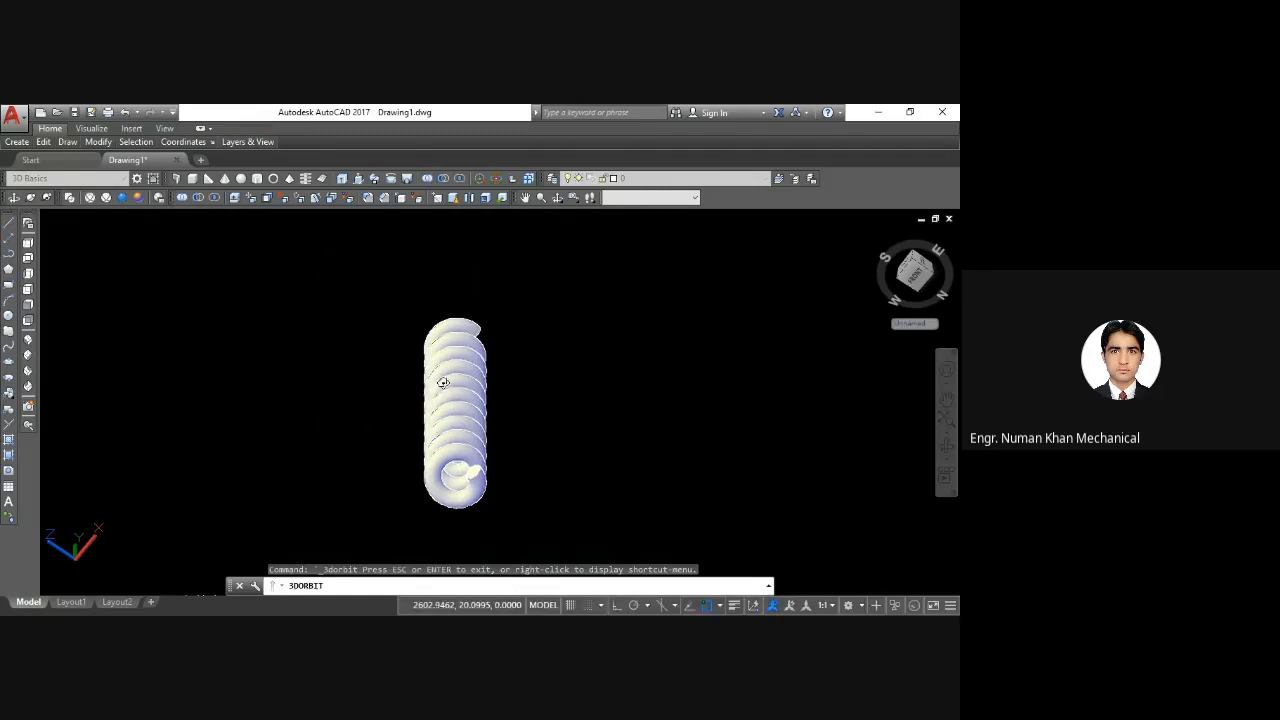
pyautogui.press('Escape')
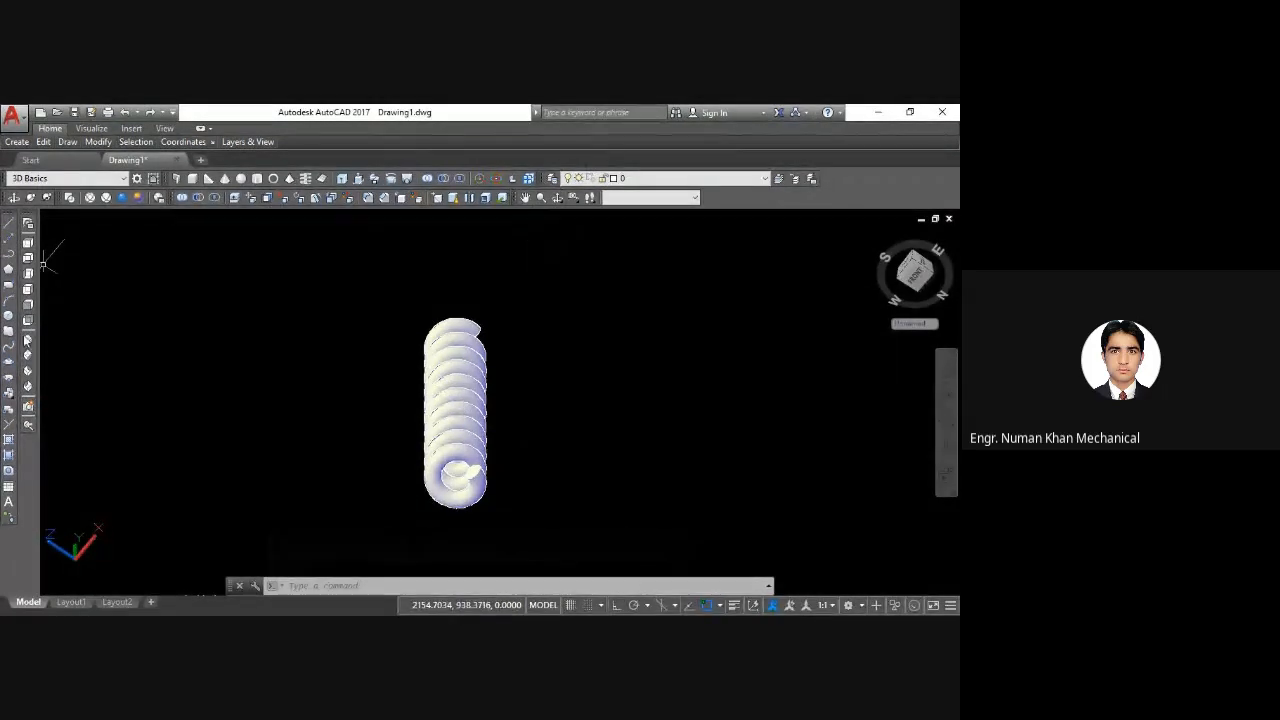
# Step: Erase the coil spring in the southwest isometric view and return to the top view
pyautogui.click(27, 341)
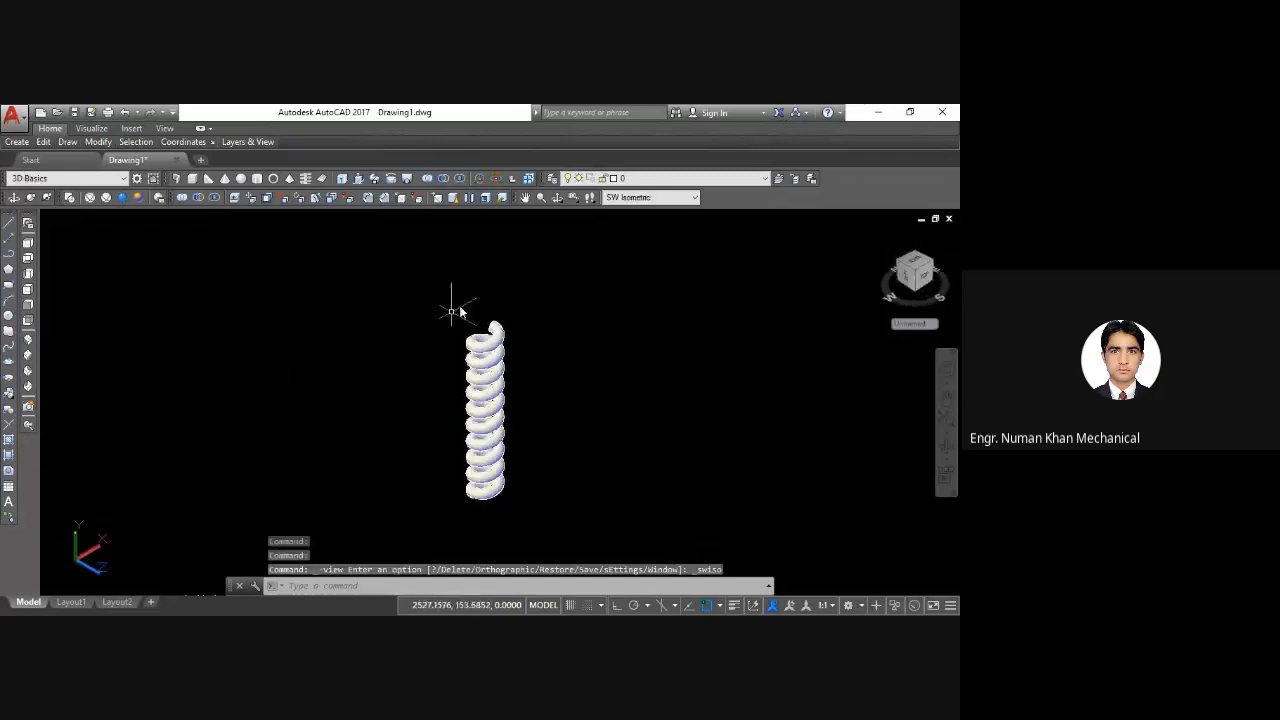
pyautogui.click(517, 277)
pyautogui.click(463, 458)
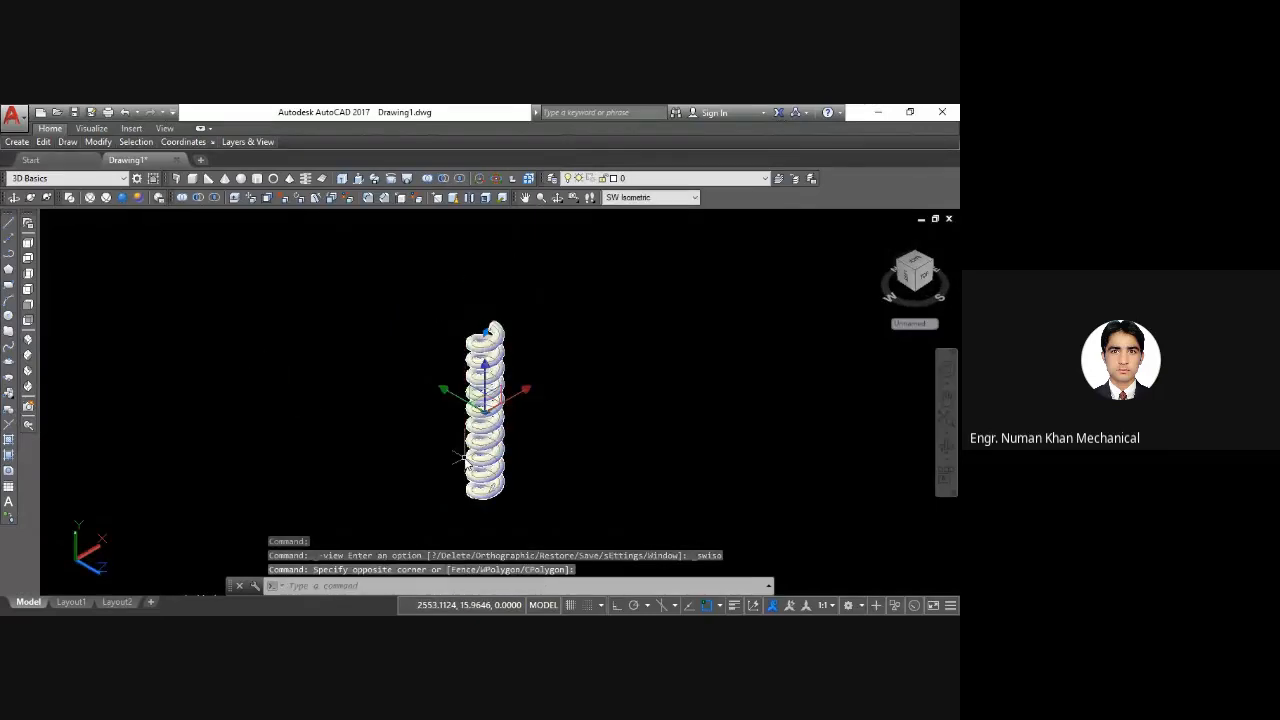
pyautogui.press('Delete')
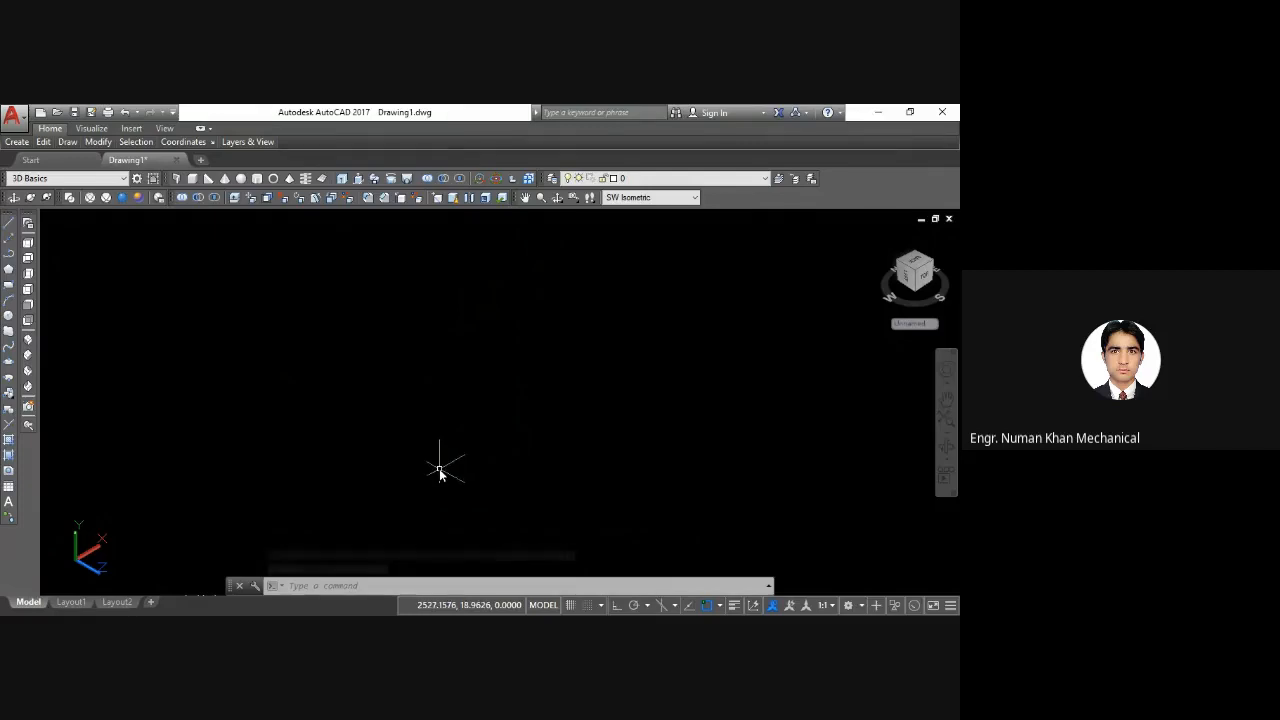
pyautogui.click(27, 243)
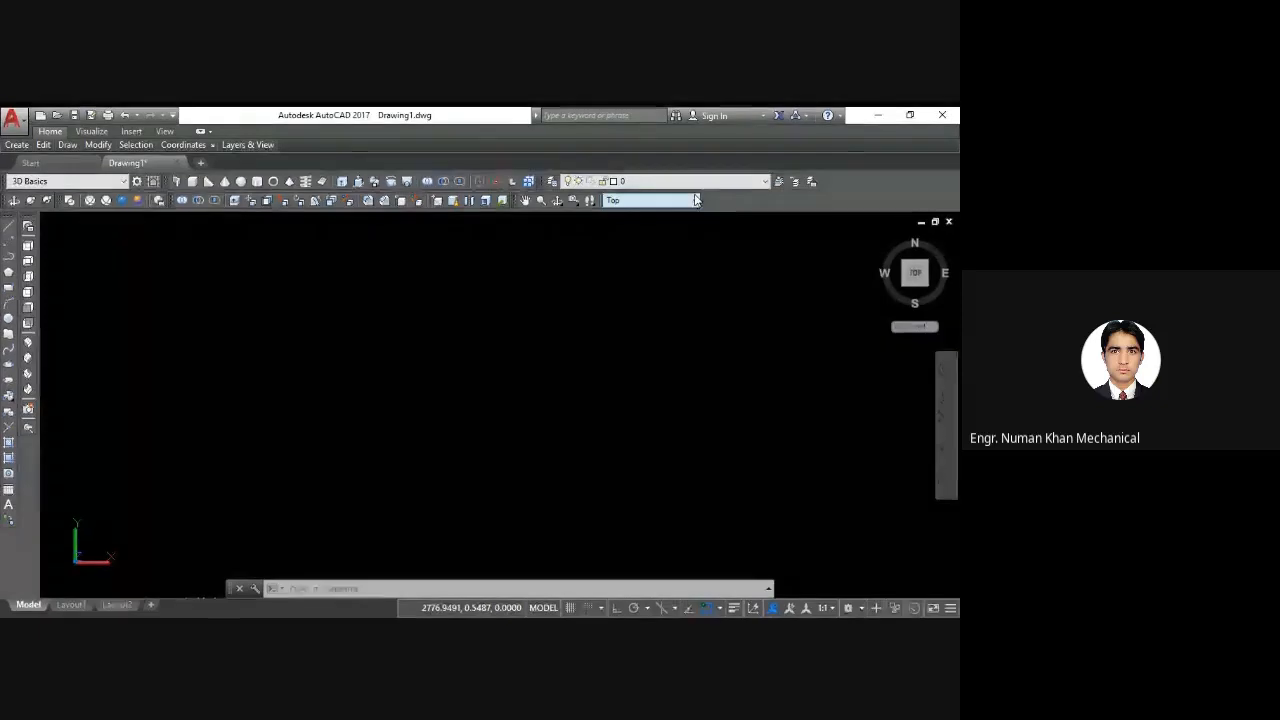
pyautogui.click(628, 217)
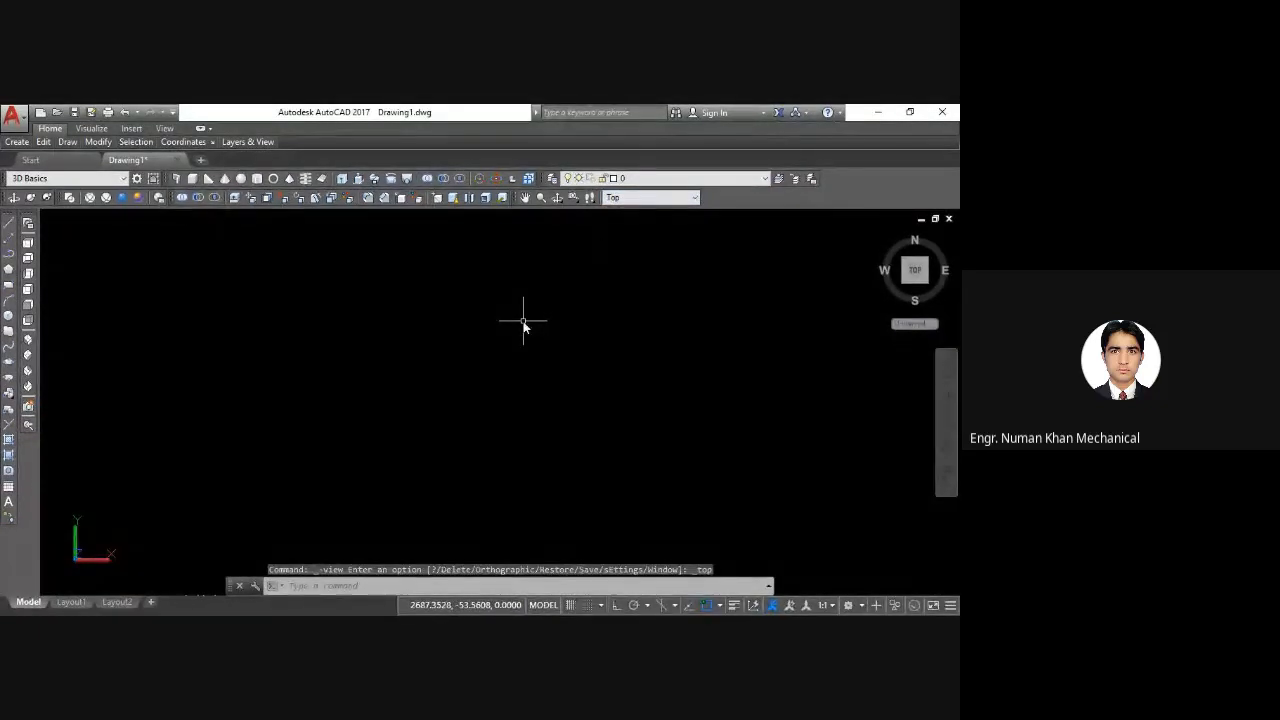
# Step: Draw a single near-vertical line freehand in the top view as an axis of revolution
pyautogui.write('l')
pyautogui.press('Return')
pyautogui.click(474, 262)
pyautogui.click(484, 492)
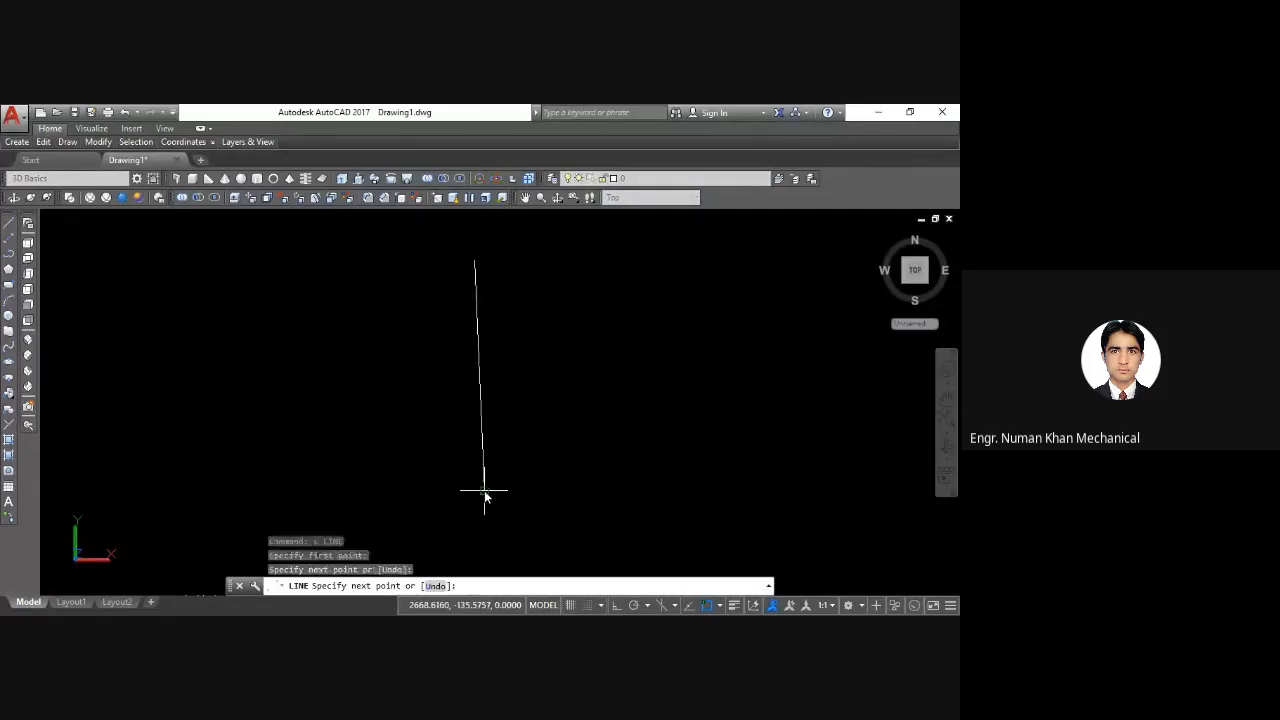
pyautogui.press('Return')
# Step: Draw an open zigzag polyline of four segments freehand beside the axis line, on its right
pyautogui.write('pl')
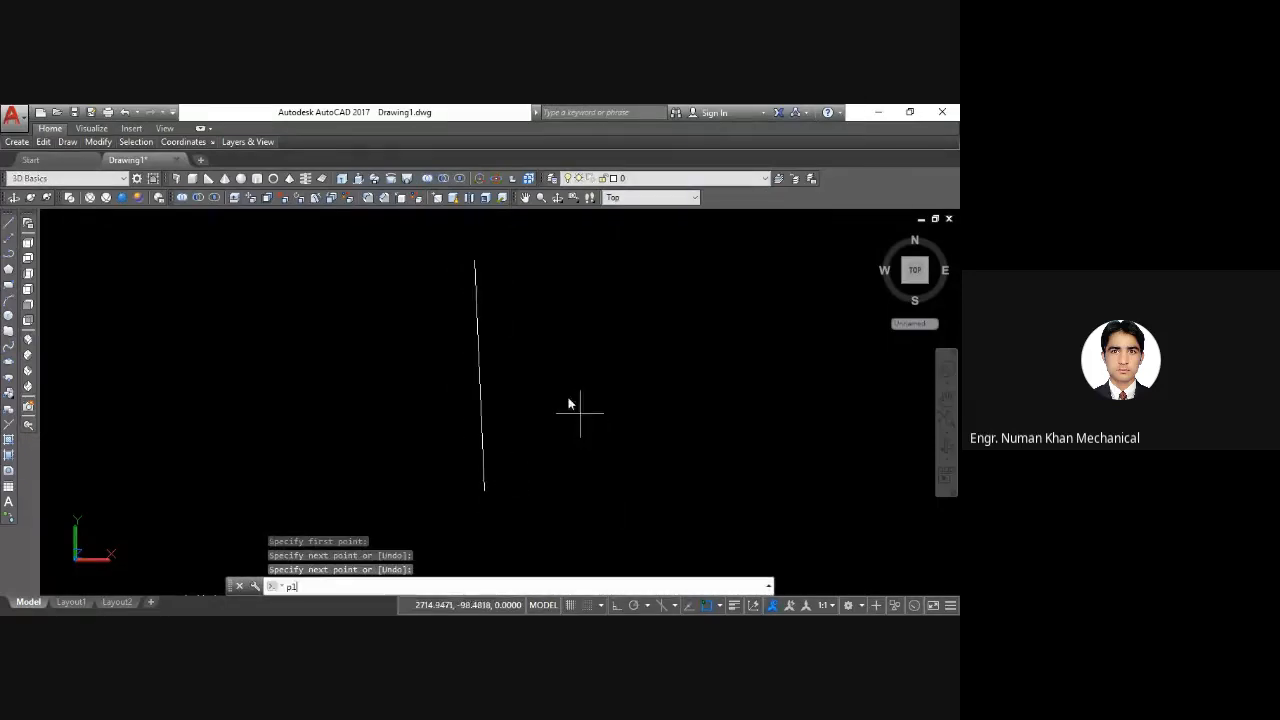
pyautogui.press('Return')
pyautogui.click(507, 267)
pyautogui.click(613, 291)
pyautogui.click(543, 378)
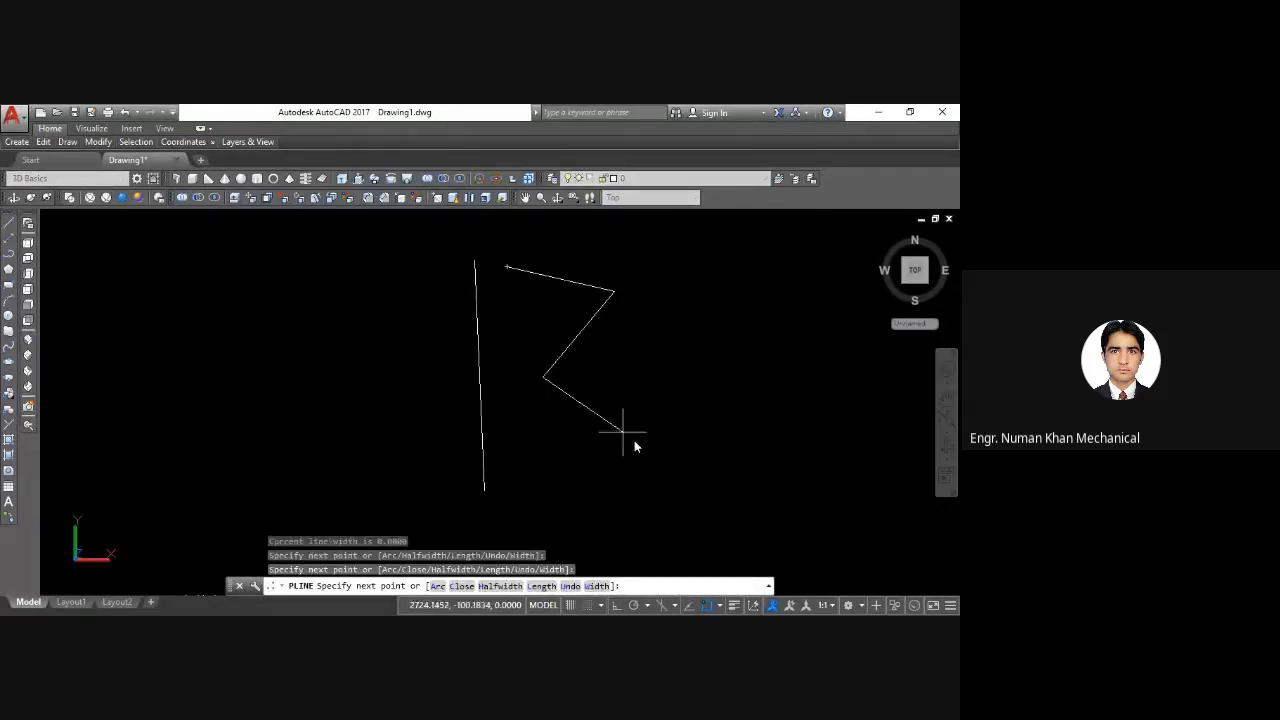
pyautogui.click(655, 456)
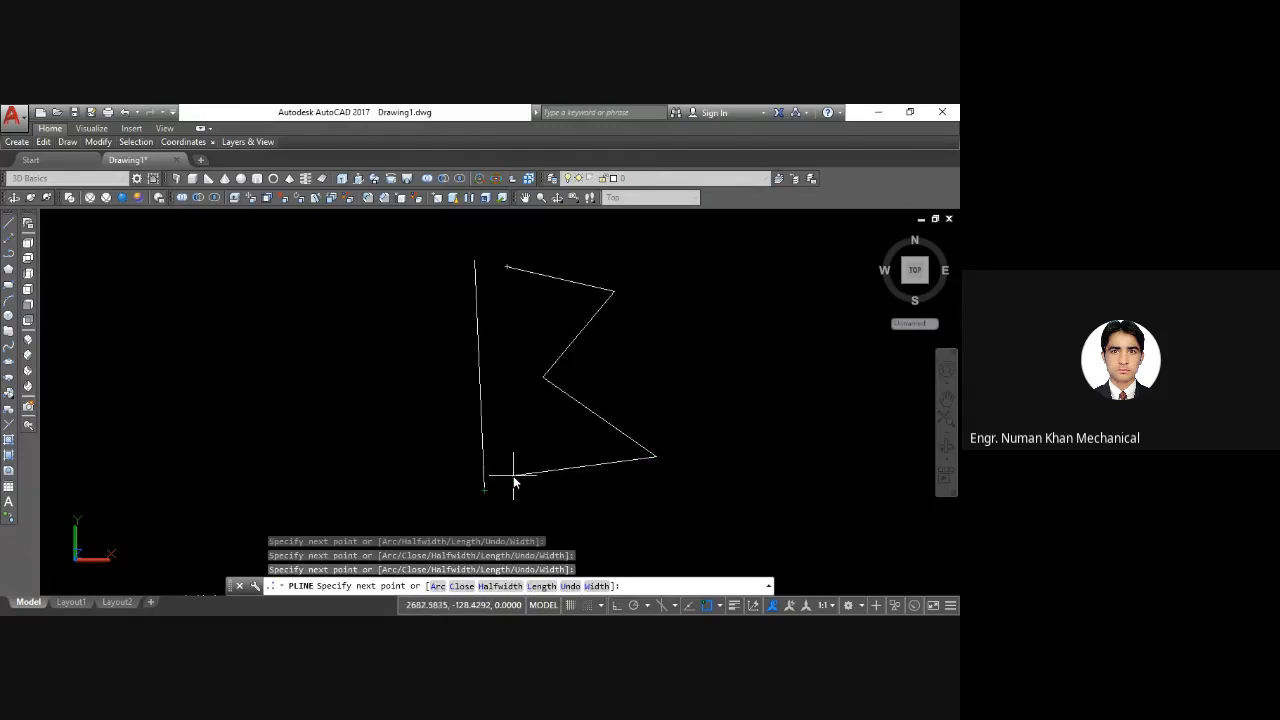
pyautogui.click(513, 476)
pyautogui.press('Return')
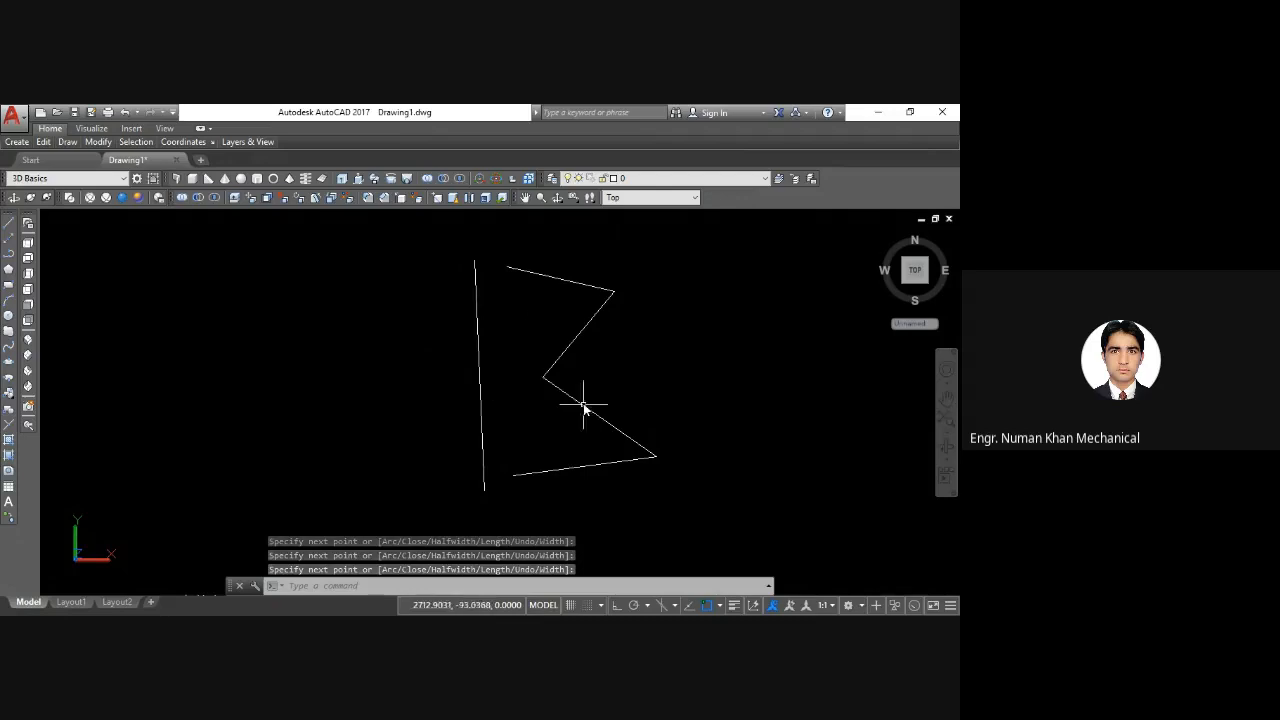
# Step: Close the zigzag profile with a straight line joining the polyline's upper and lower endpoints
pyautogui.write('l')
pyautogui.press('Return')
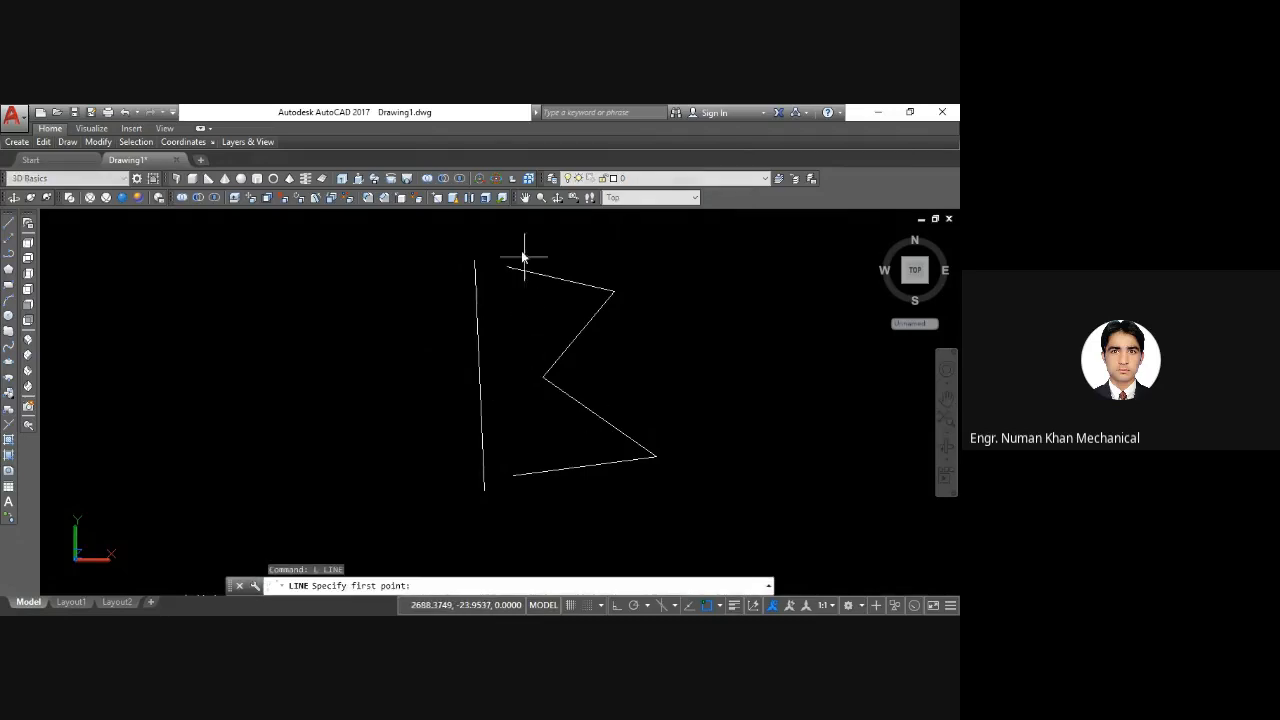
pyautogui.click(507, 268)
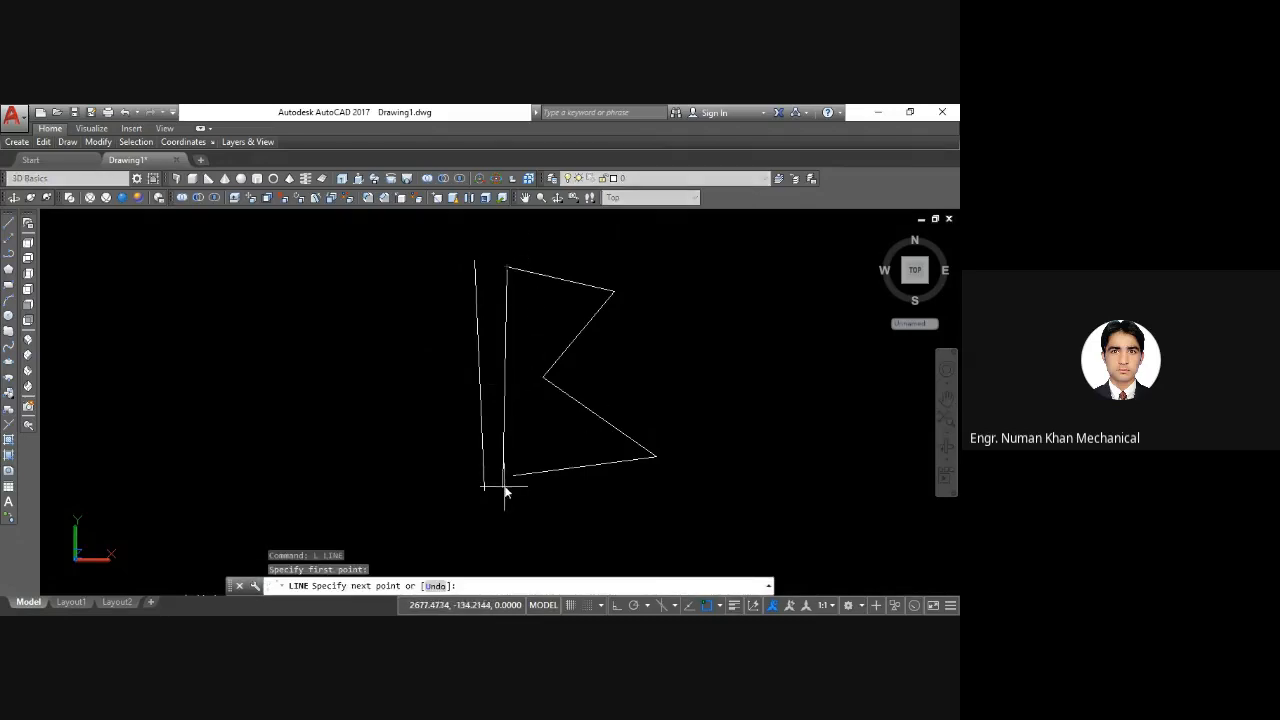
pyautogui.click(512, 476)
pyautogui.press('Return')
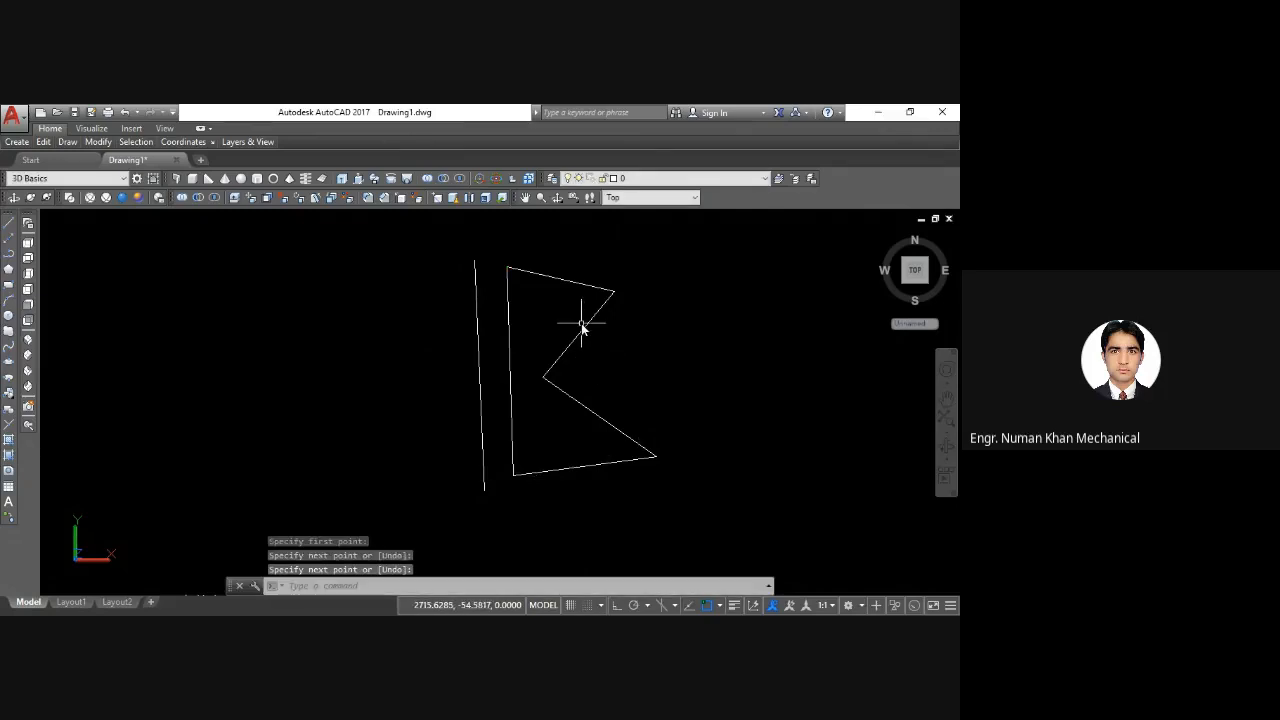
# Step: Create a boundary of object type Polyline from a point picked inside the closed zigzag profile
pyautogui.write('bo')
pyautogui.press('Return')
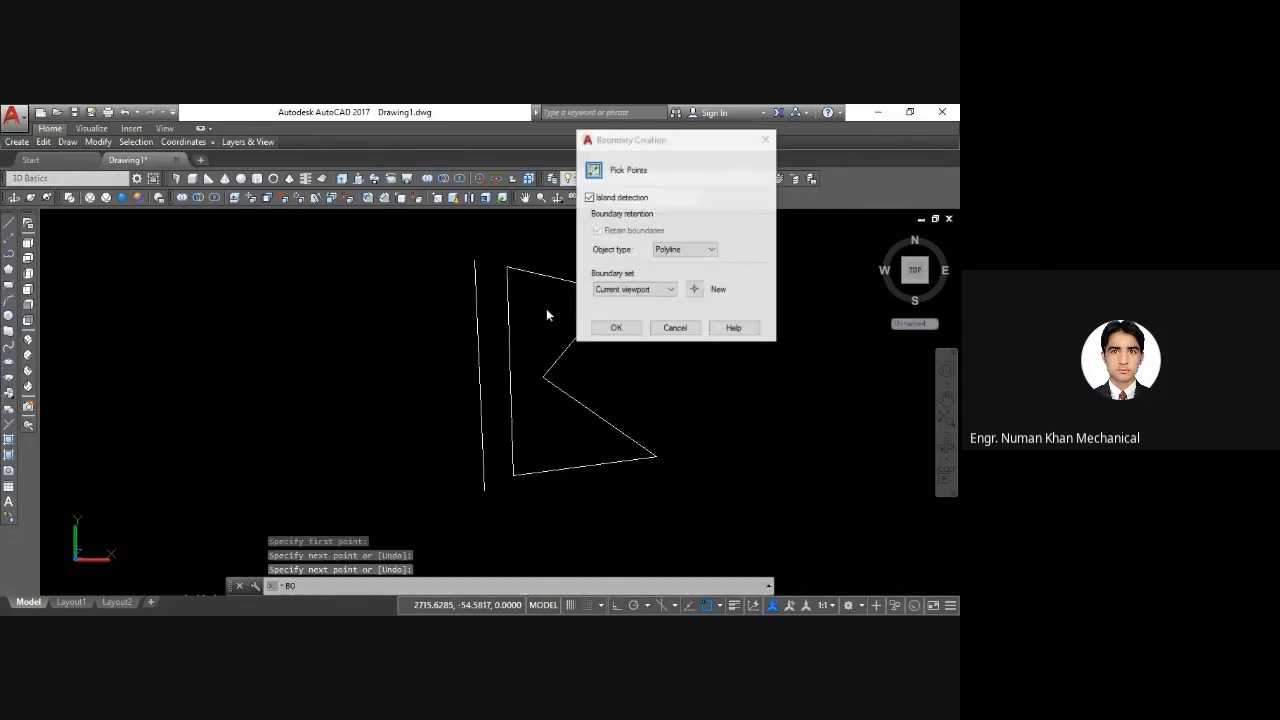
pyautogui.click(592, 171)
pyautogui.click(565, 320)
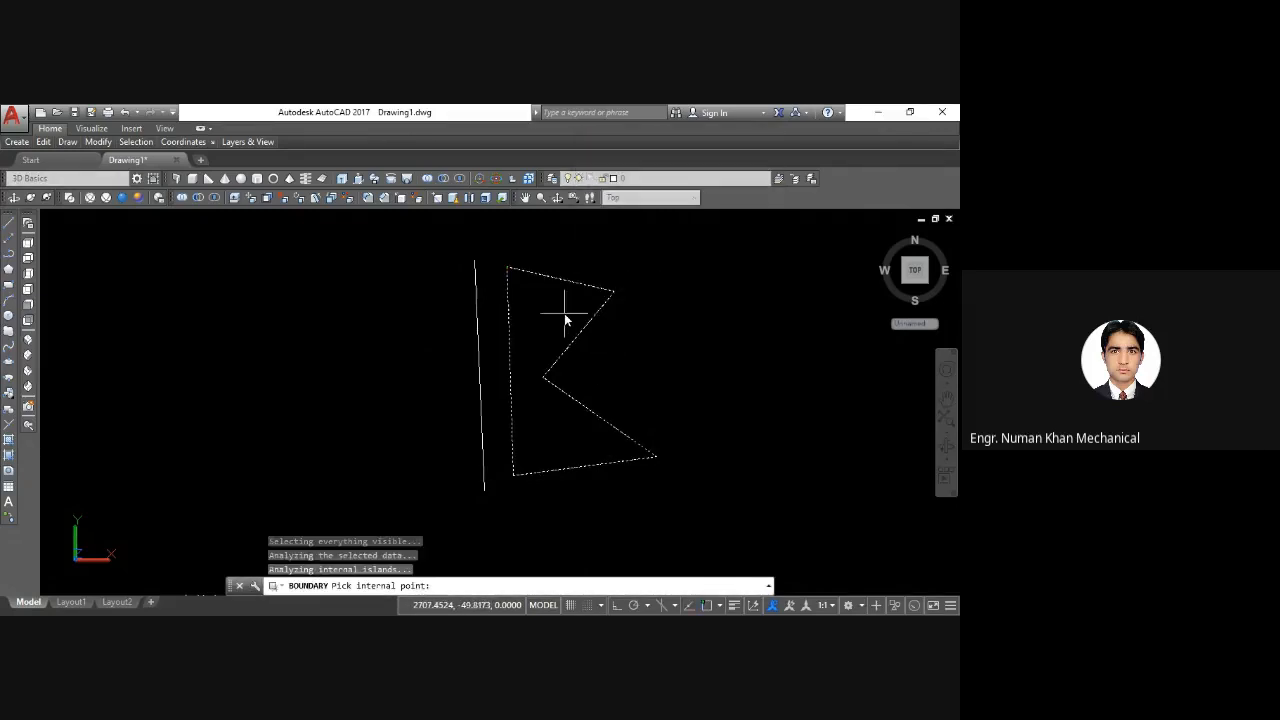
pyautogui.press('Return')
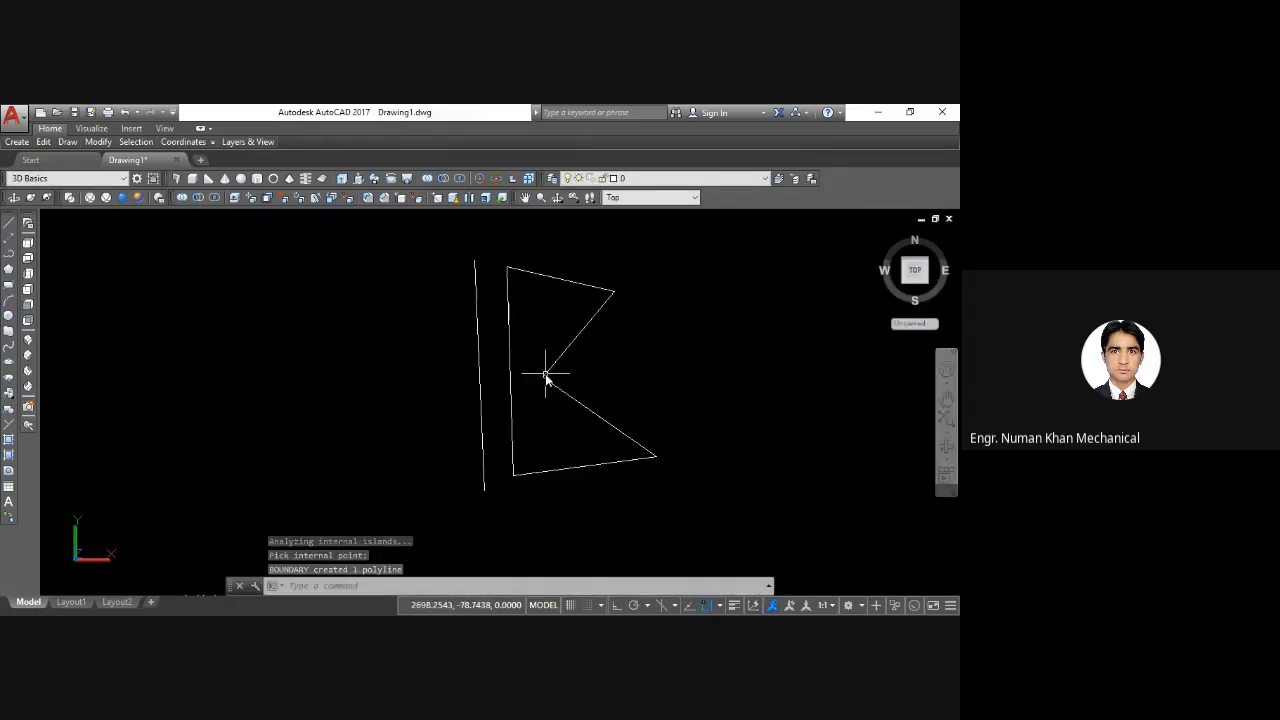
# Step: Check the profile's left edge by selecting it, and create a second polyline boundary inside the same profile
pyautogui.click(509, 330)
pyautogui.press('Escape')
pyautogui.write('b')
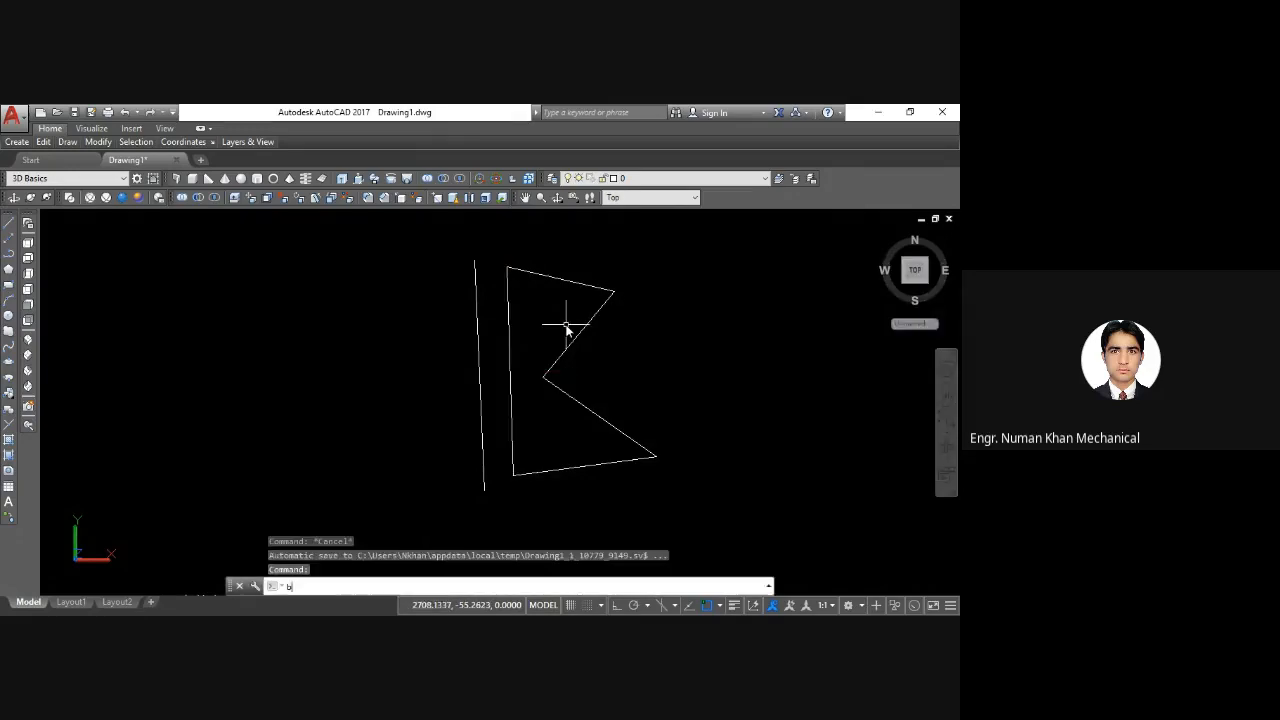
pyautogui.write('o')
pyautogui.press('Return')
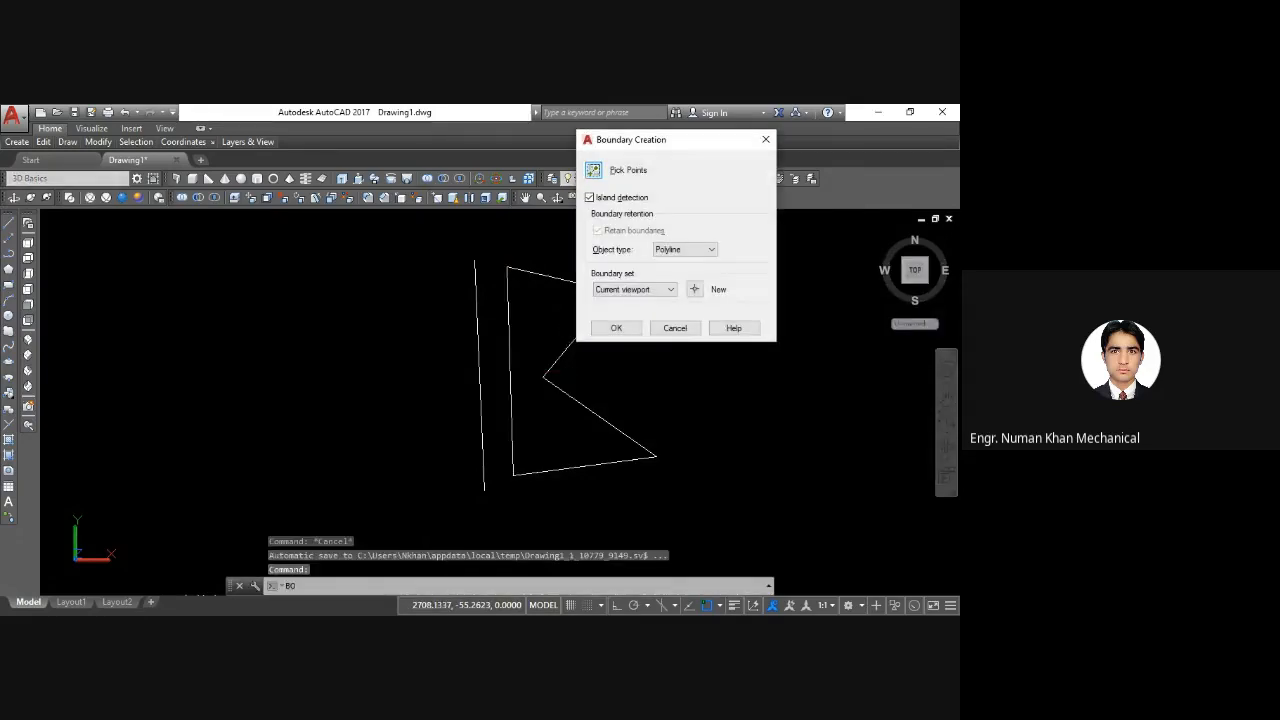
pyautogui.click(594, 170)
pyautogui.click(545, 295)
pyautogui.press('Return')
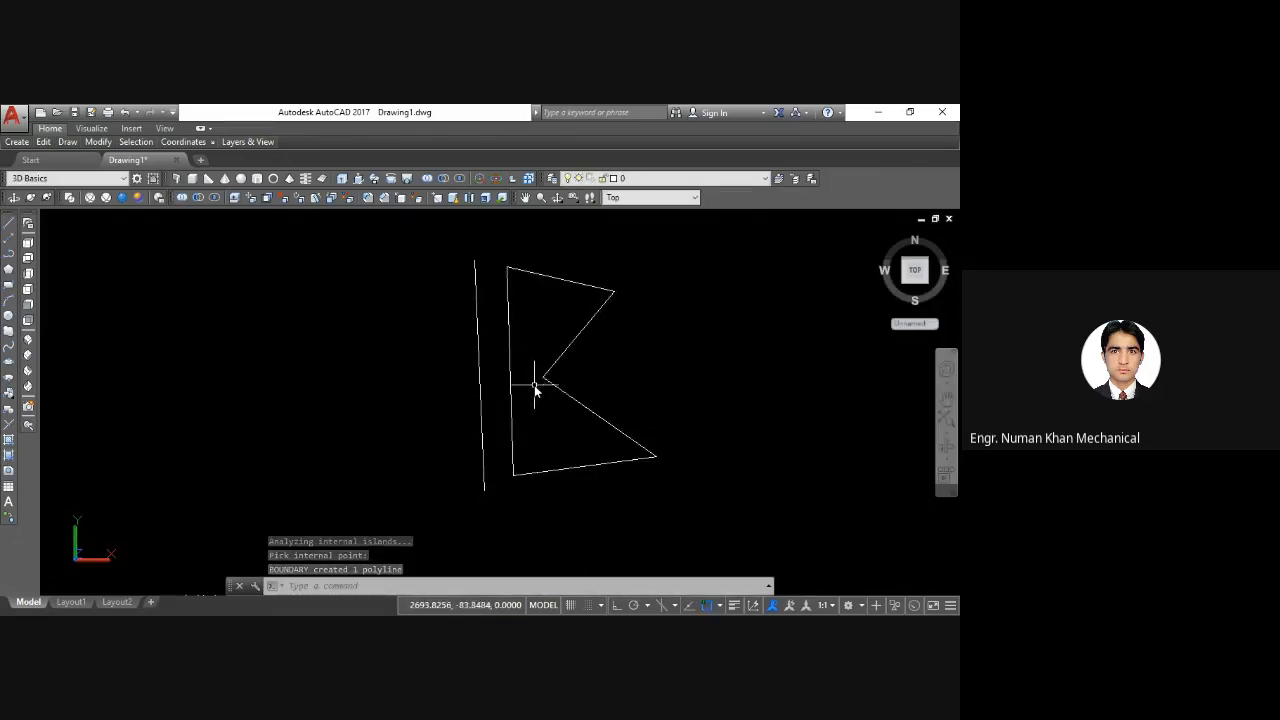
# Step: Try to revolve the closed profile as a solid about the near-vertical line, using the line's upper and lower endpoints as the axis
pyautogui.moveTo(534, 380); pyautogui.dragTo(502, 392, button='middle')
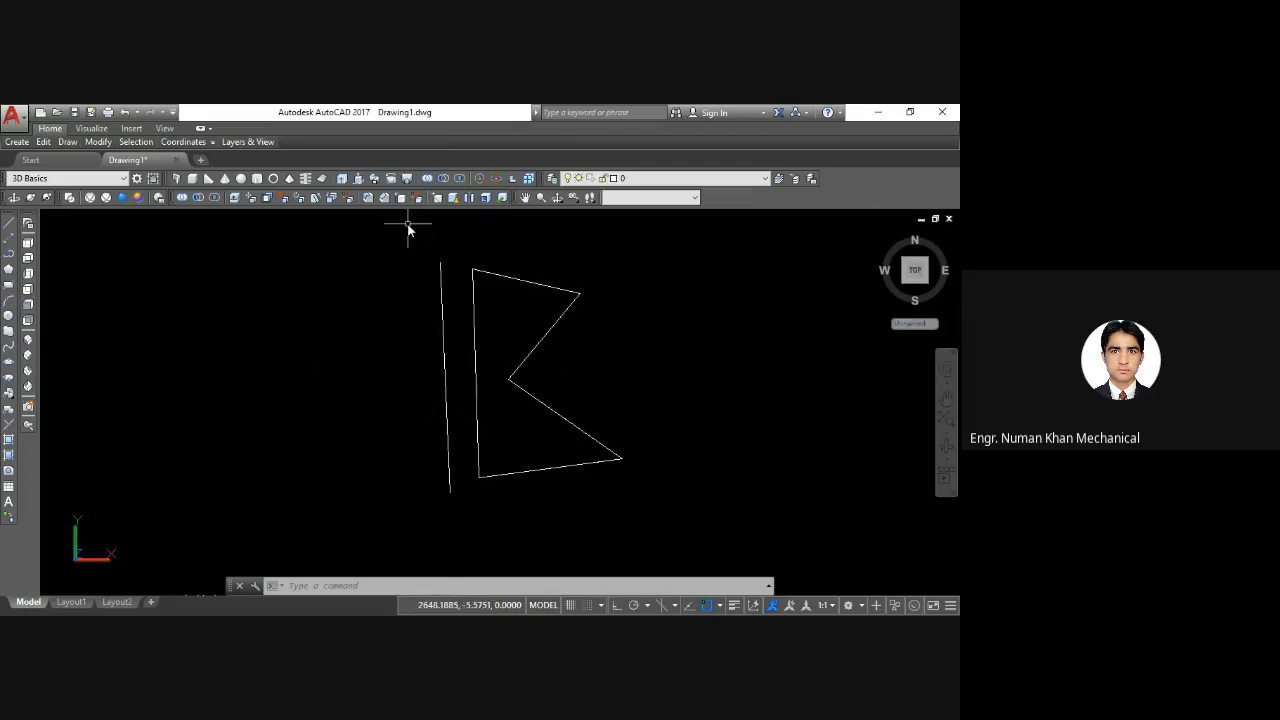
pyautogui.write('RE')
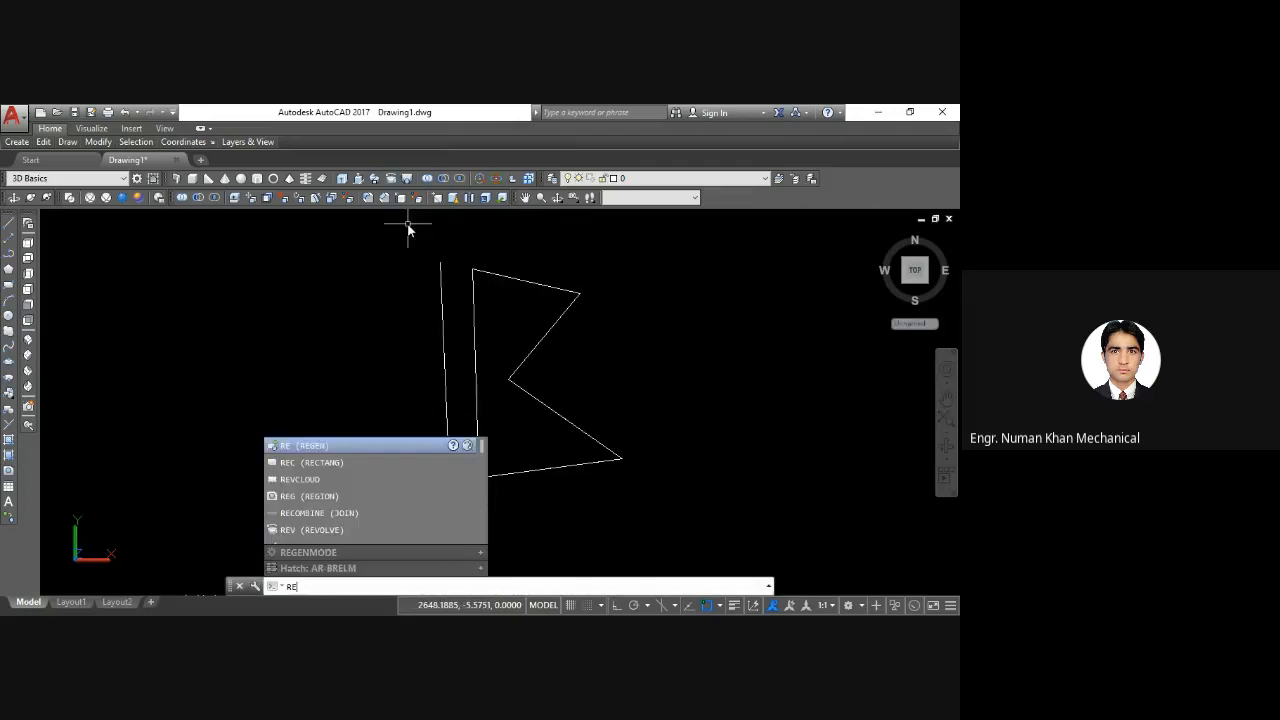
pyautogui.write('V')
pyautogui.press('Return')
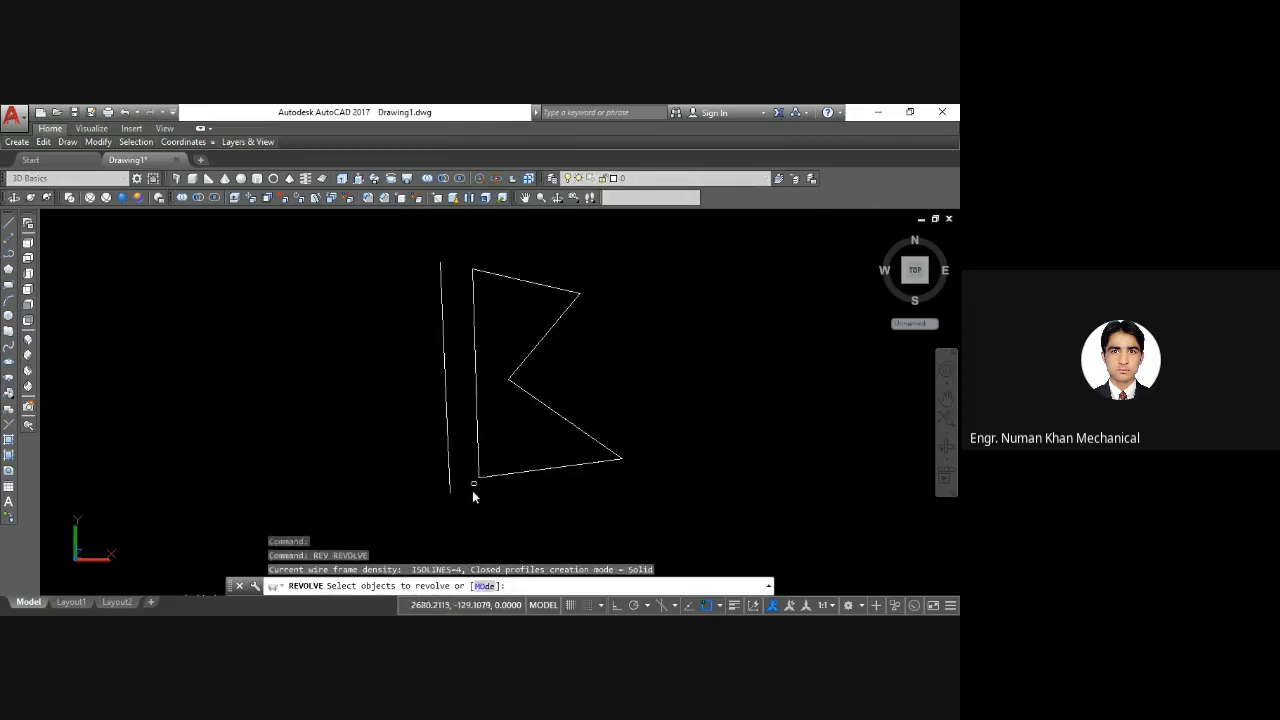
pyautogui.click(542, 403)
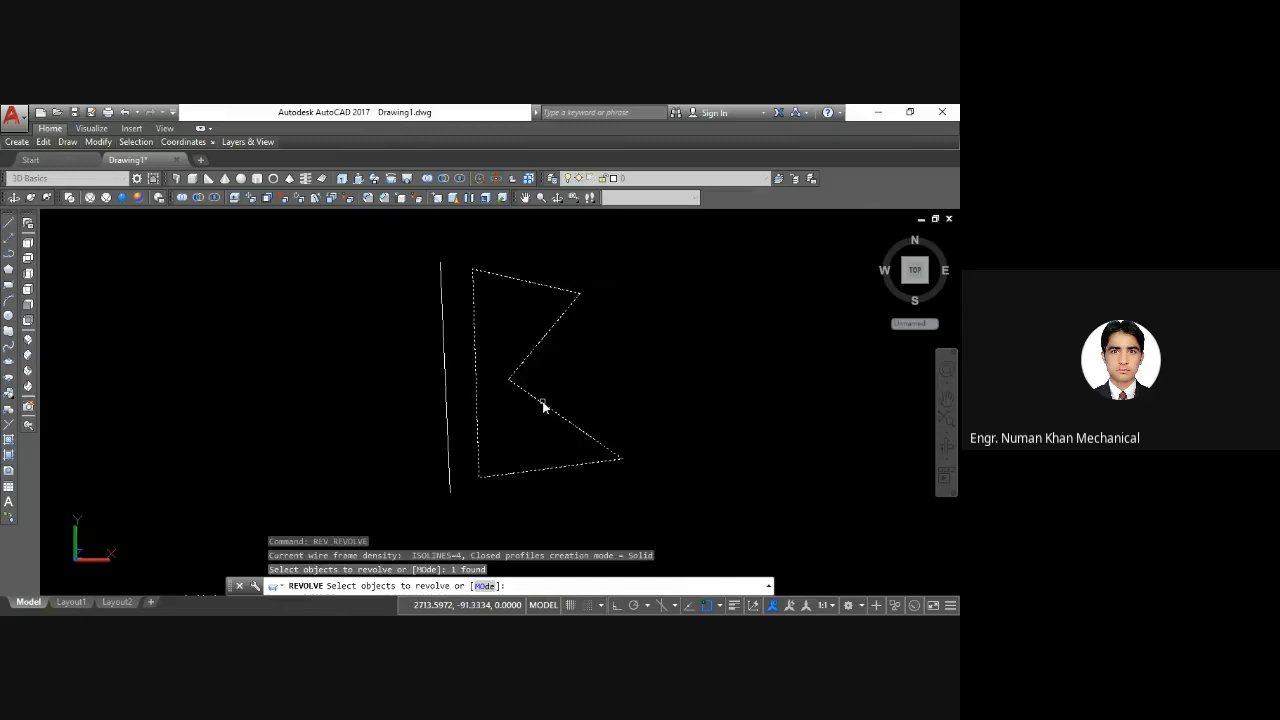
pyautogui.press('Return')
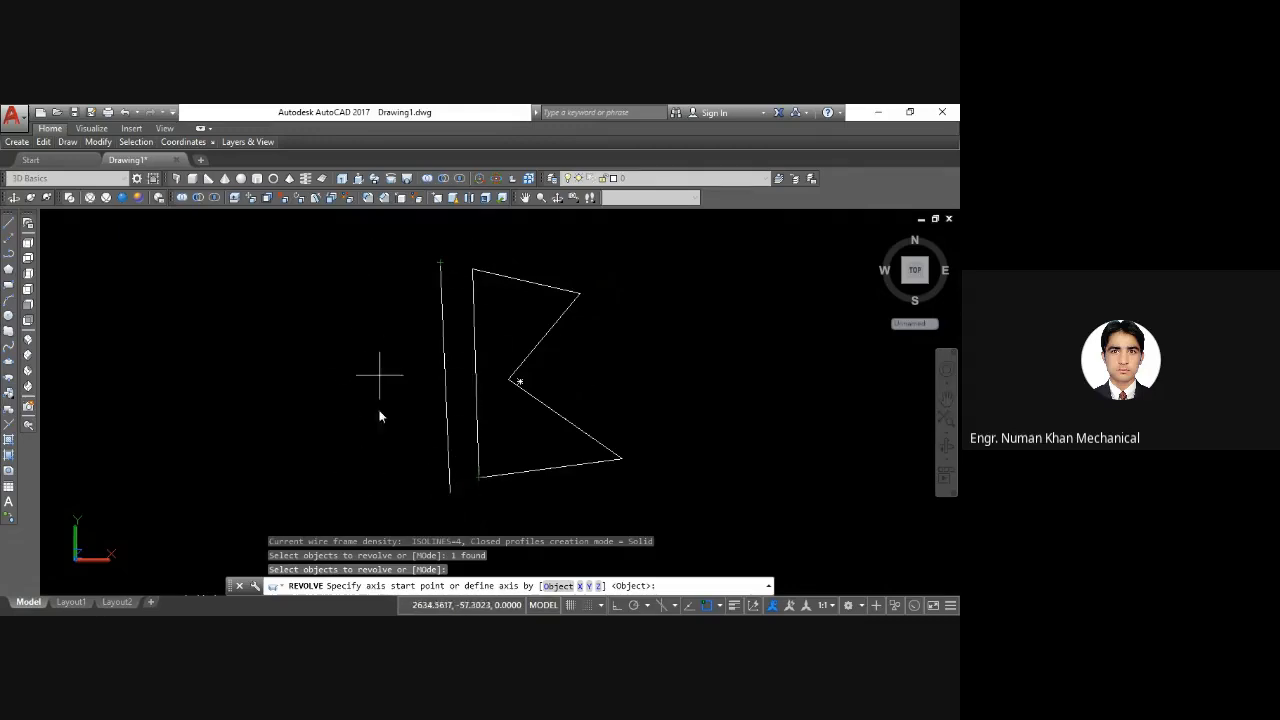
pyautogui.click(440, 264)
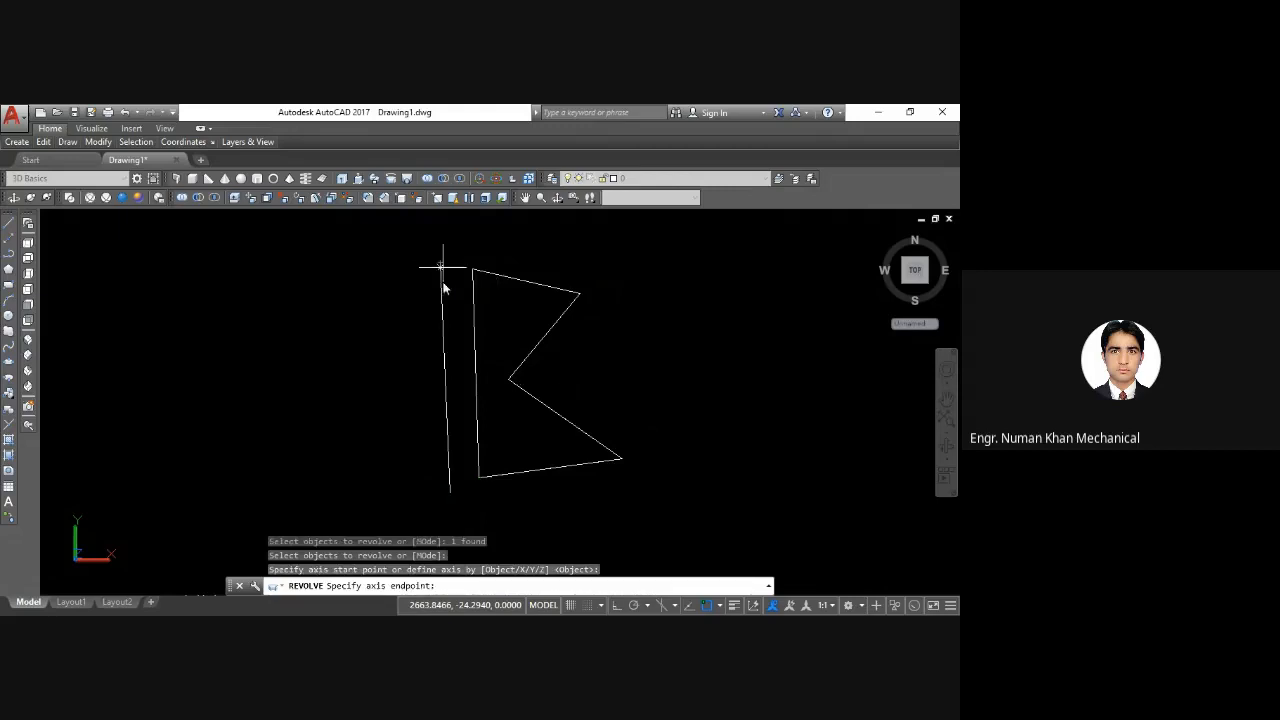
pyautogui.click(449, 492)
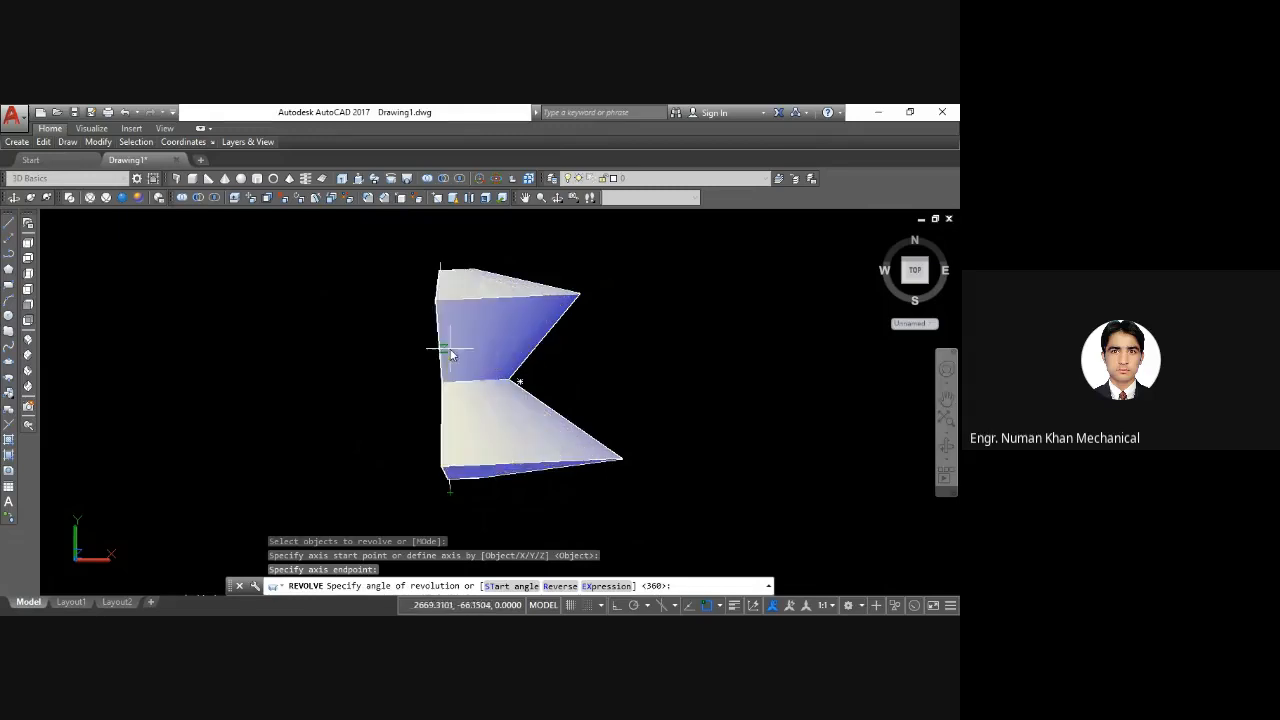
# Step: Preview the revolve from the back, try the Reverse option for its rotation direction, and return to the top view
pyautogui.moveTo(471, 363); pyautogui.dragTo(400, 320, button='middle')
pyautogui.keyDown('shift'); pyautogui.moveTo(534, 214); pyautogui.dragTo(381, 354, button='middle'); pyautogui.keyUp('shift')
pyautogui.keyDown('shift'); pyautogui.moveTo(381, 294); pyautogui.dragTo(325, 368, button='middle'); pyautogui.keyUp('shift')
pyautogui.keyDown('shift'); pyautogui.moveTo(556, 262); pyautogui.dragTo(409, 241, button='middle'); pyautogui.keyUp('shift')
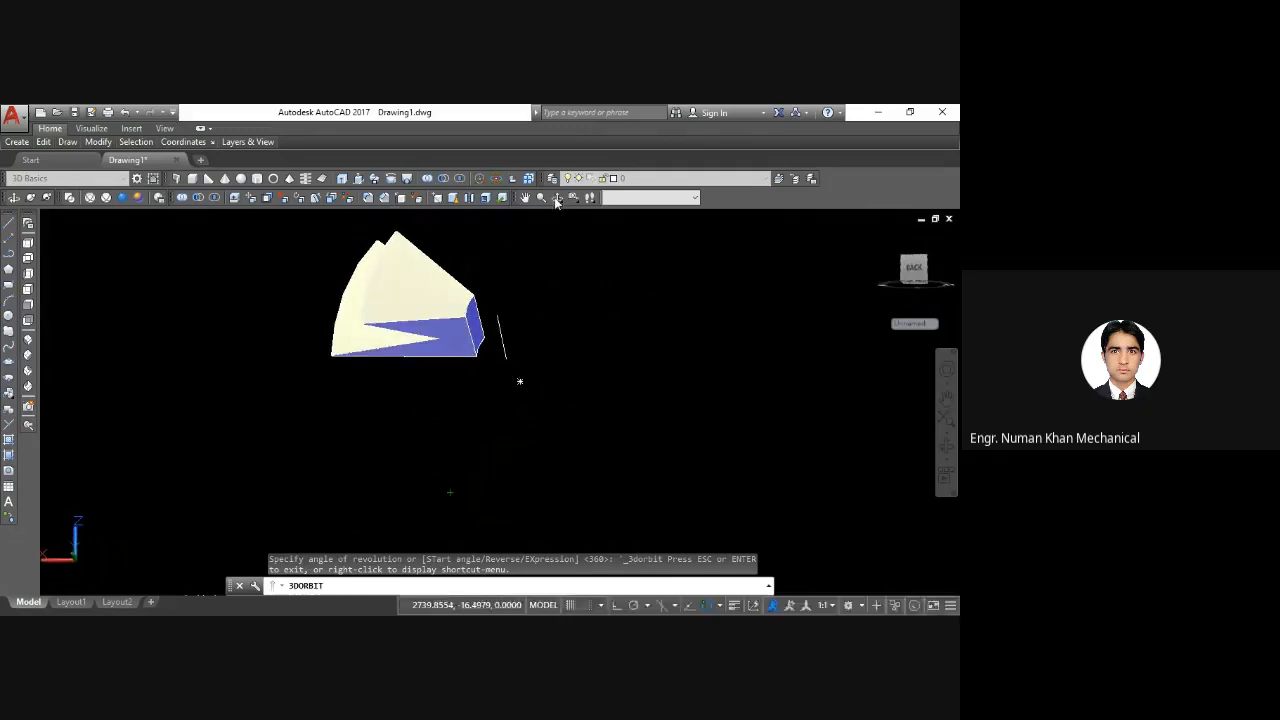
pyautogui.press('Escape')
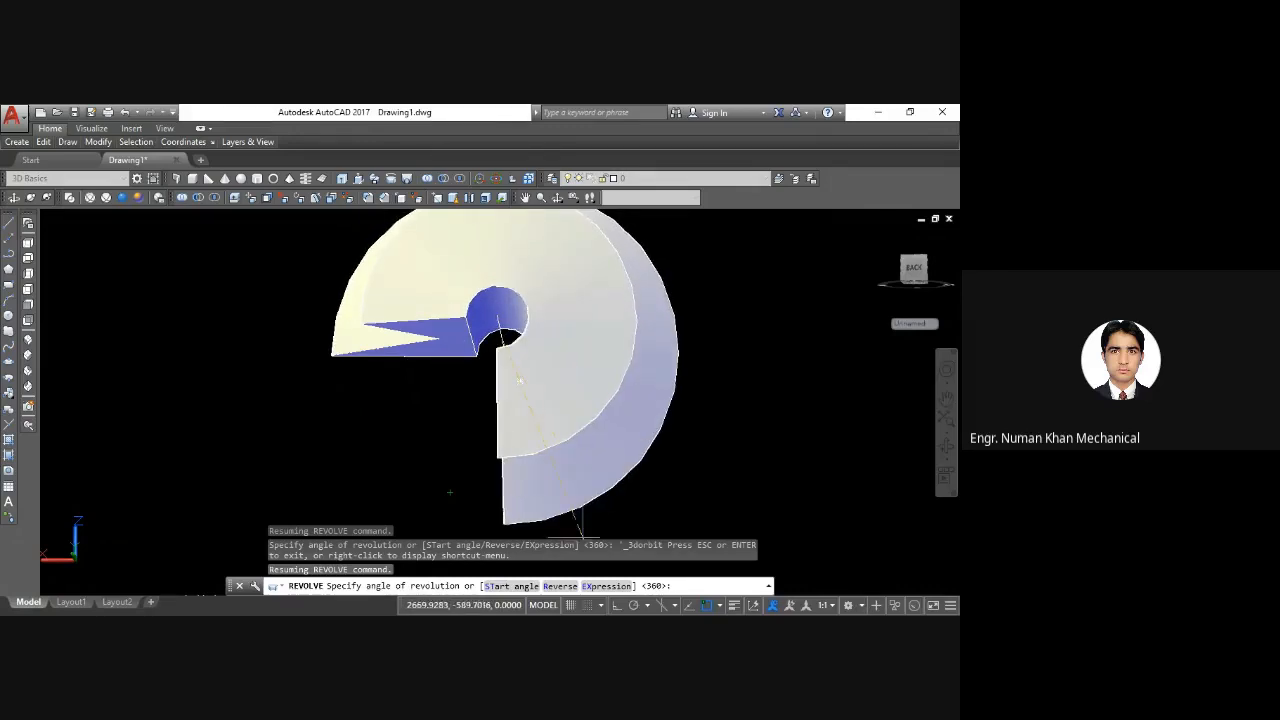
pyautogui.click(547, 587)
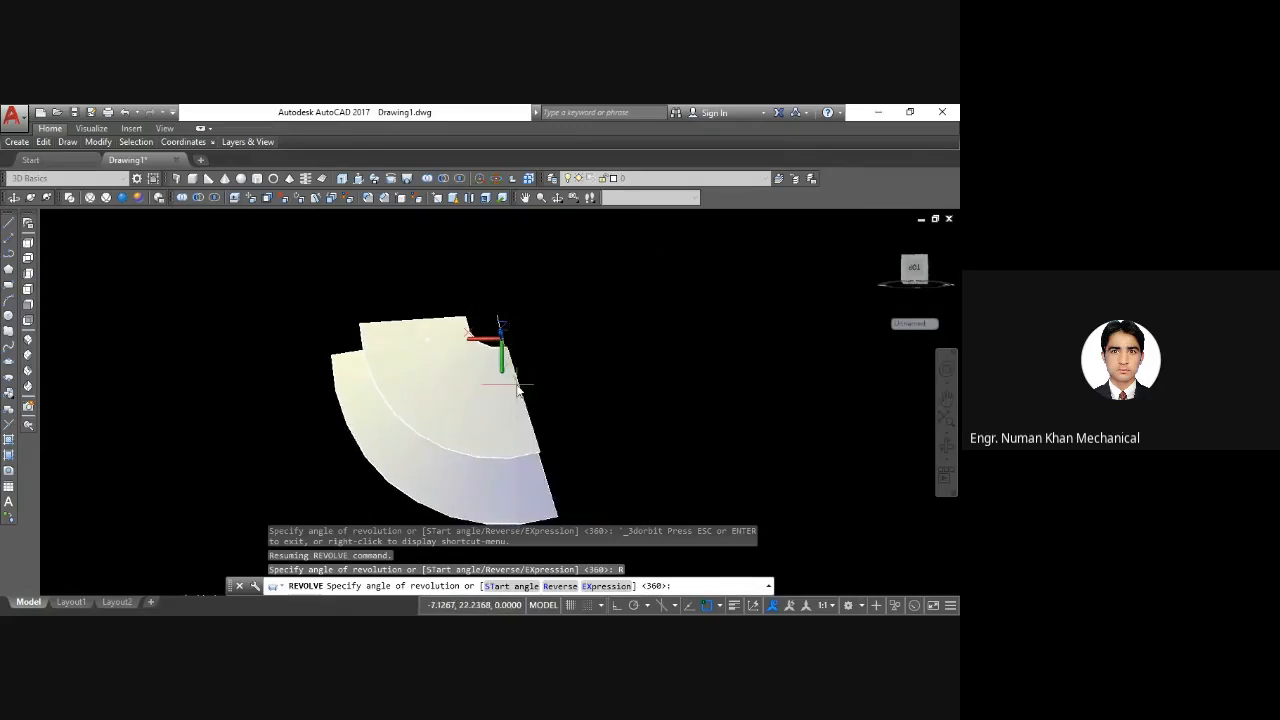
pyautogui.write('R')
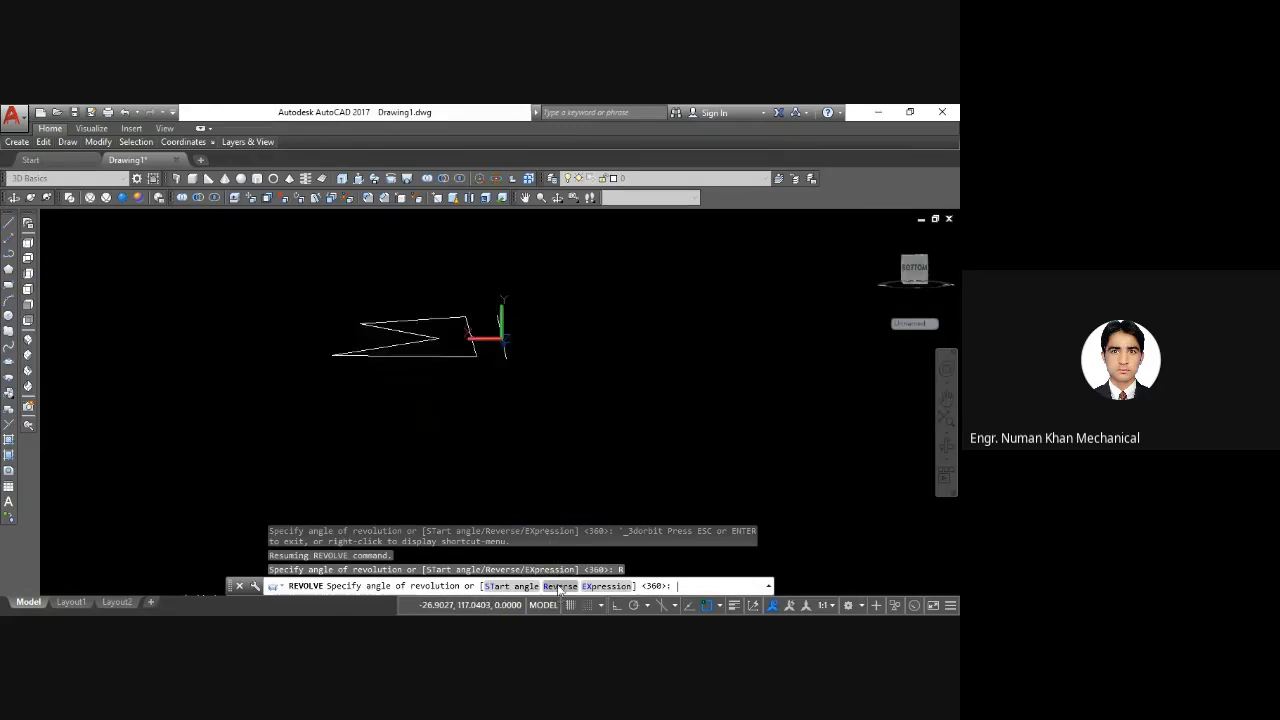
pyautogui.press('Return')
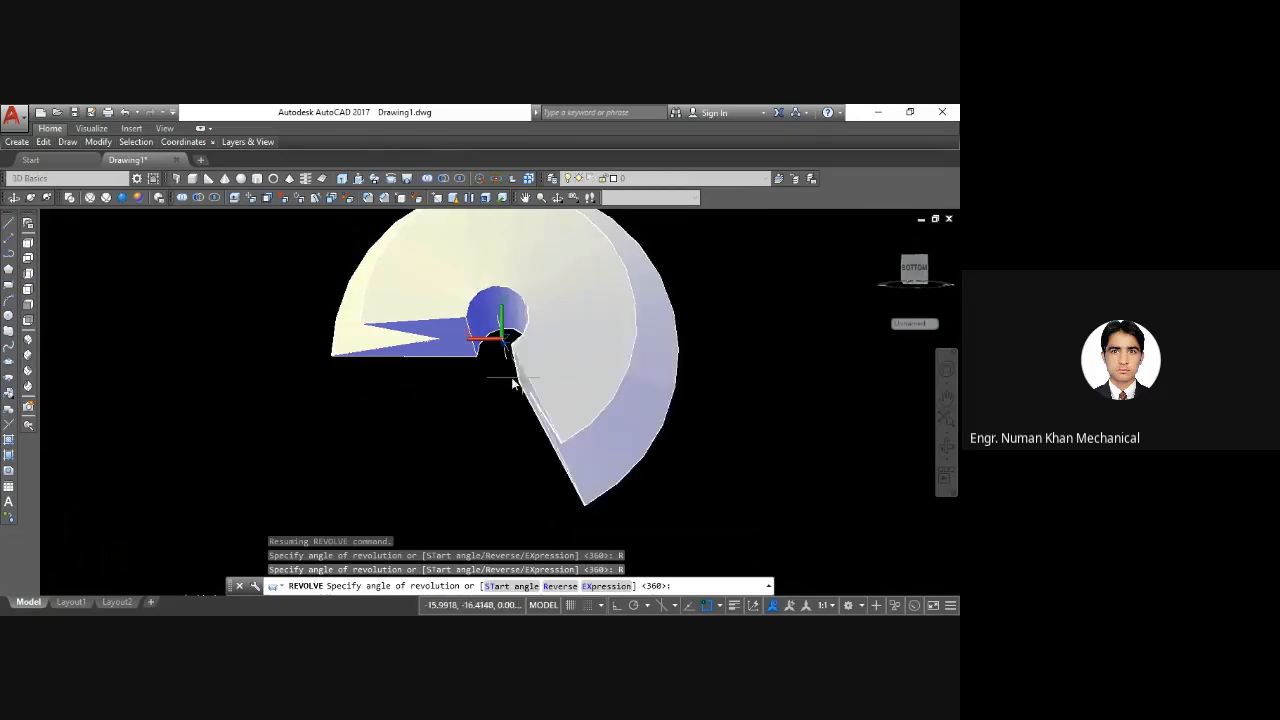
pyautogui.click(29, 242)
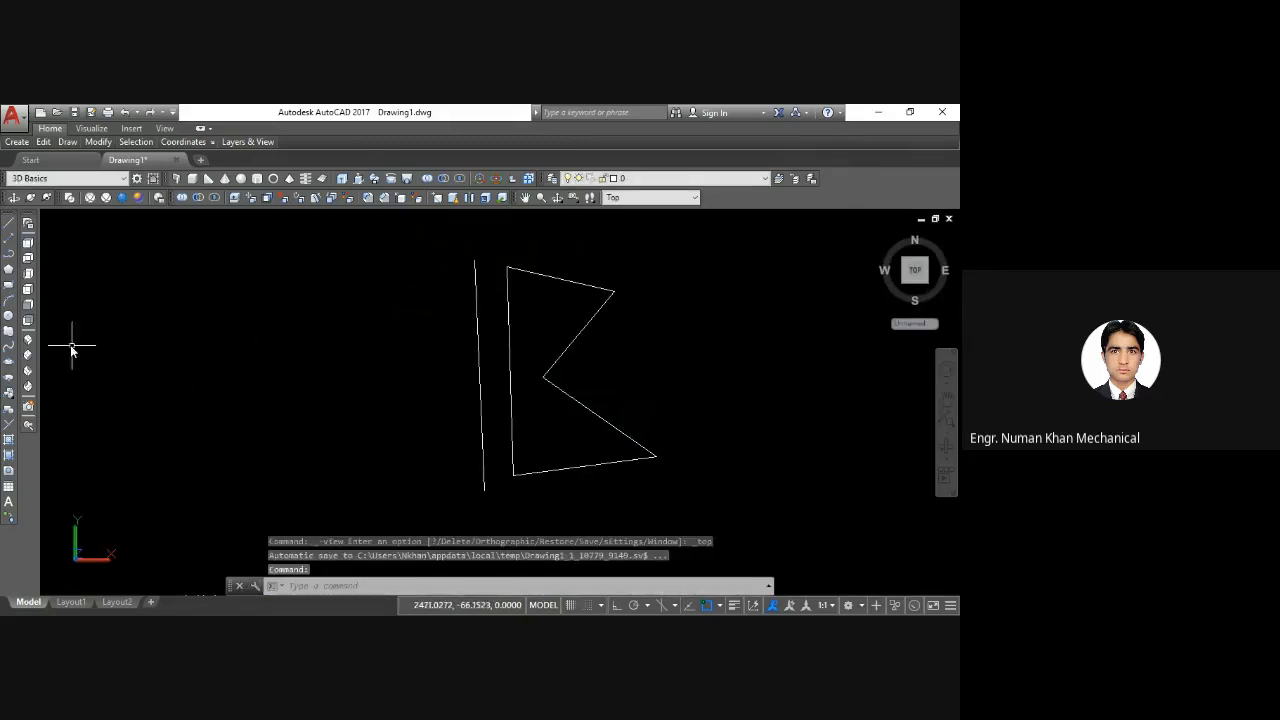
# Step: Try a solid revolve of the profile in the southwest isometric view, using the line's endpoints as axis, and return to the top view
pyautogui.click(29, 342)
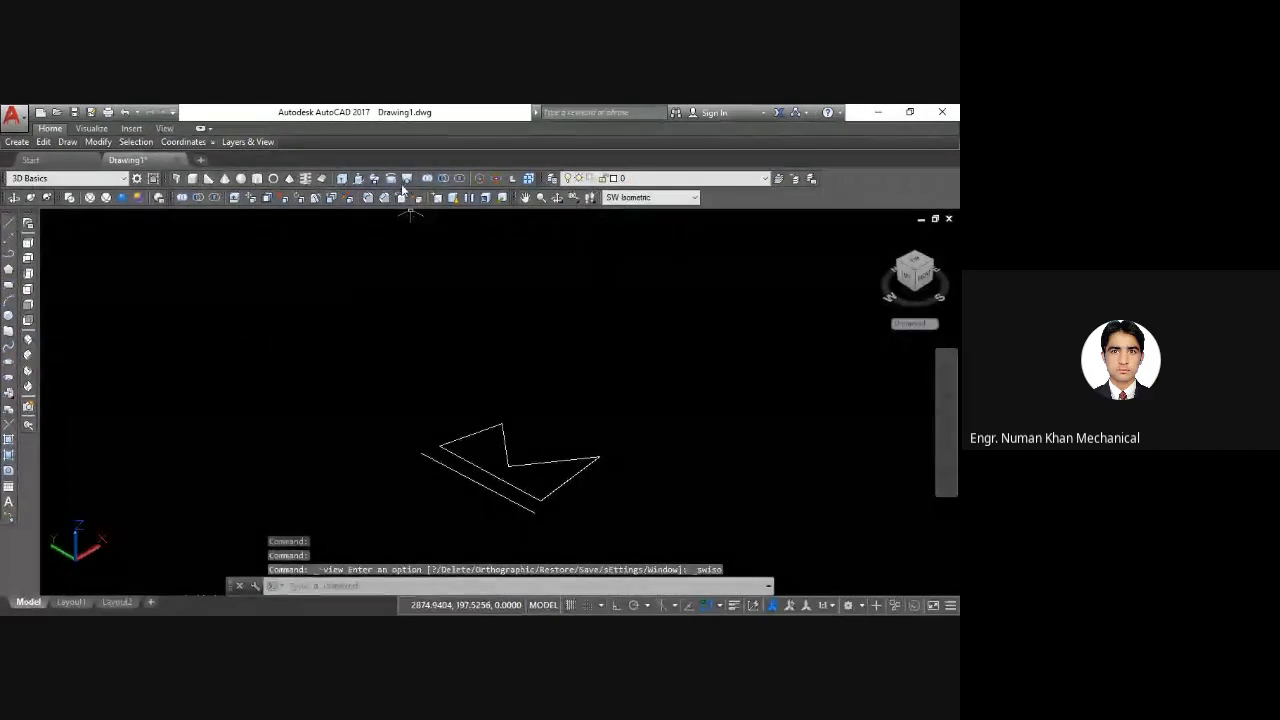
pyautogui.click(376, 180)
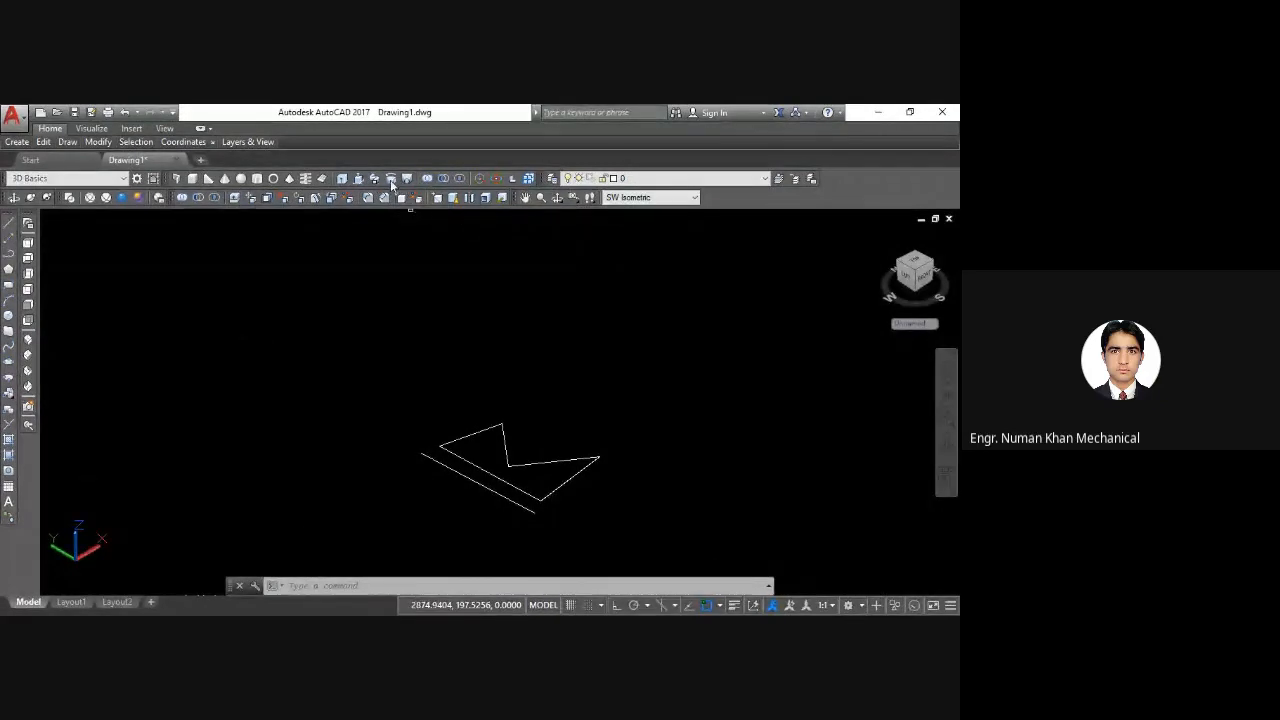
pyautogui.click(529, 466)
pyautogui.press('Return')
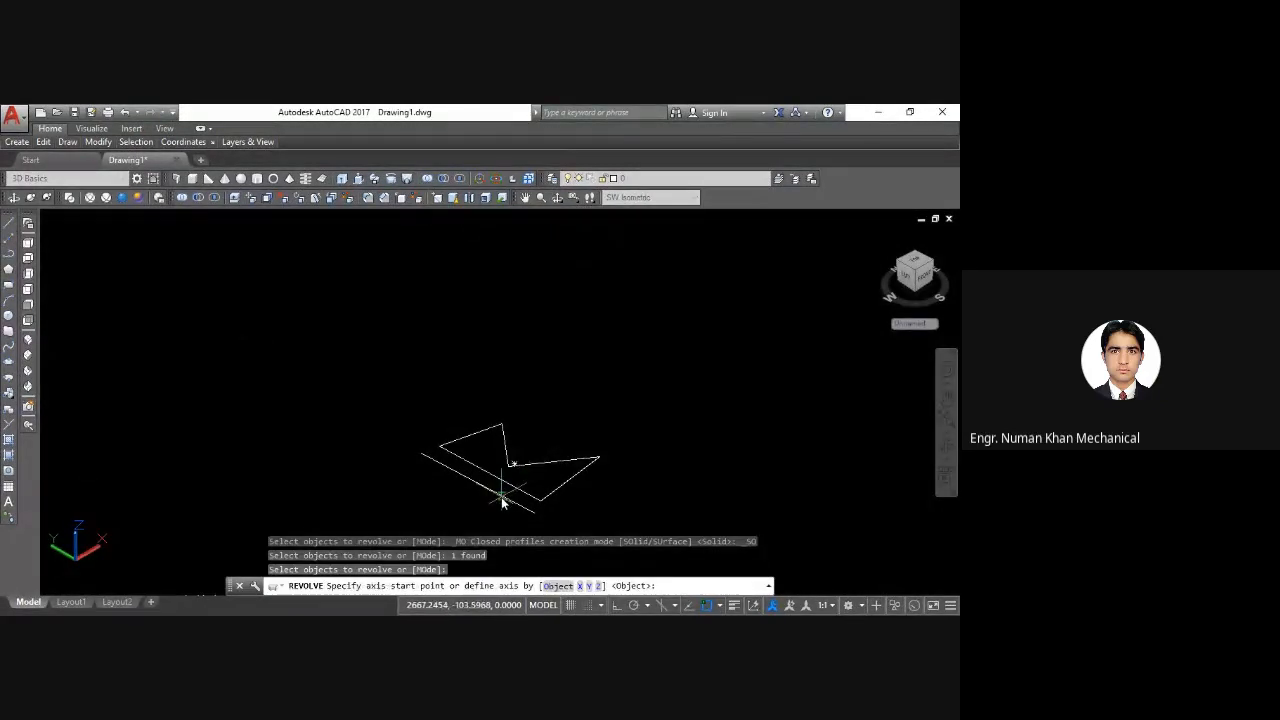
pyautogui.click(535, 511)
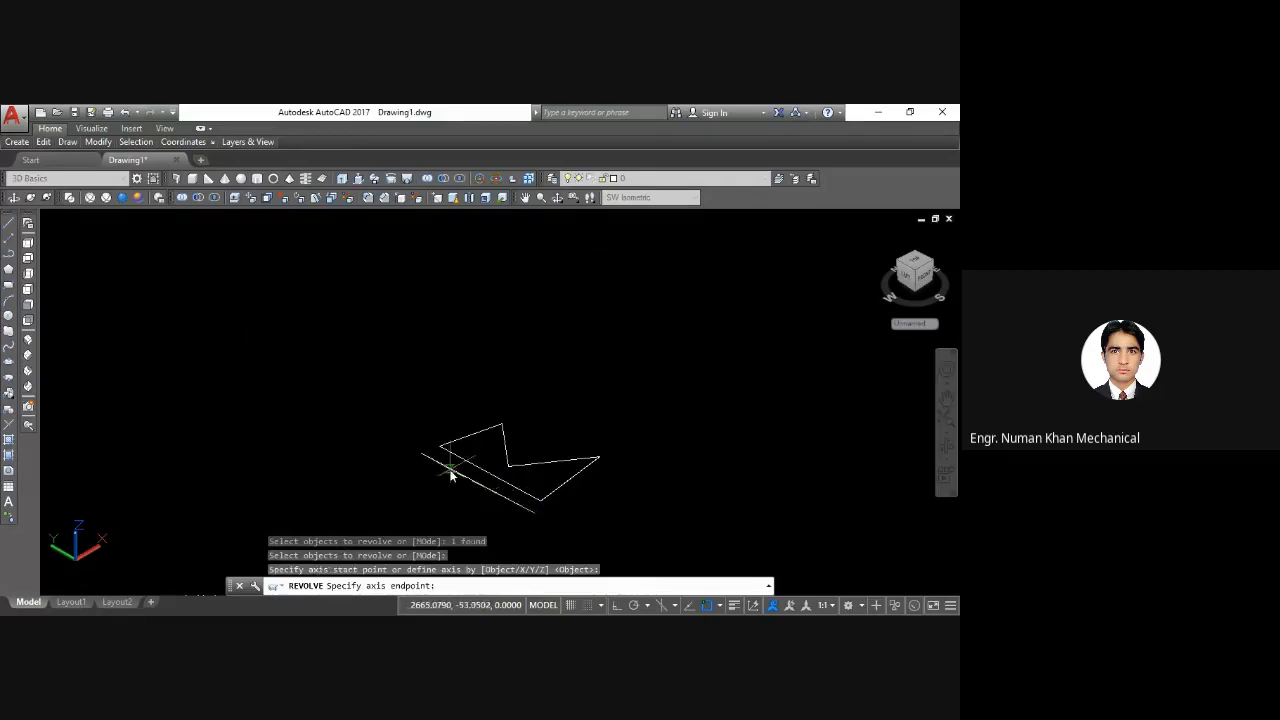
pyautogui.click(421, 458)
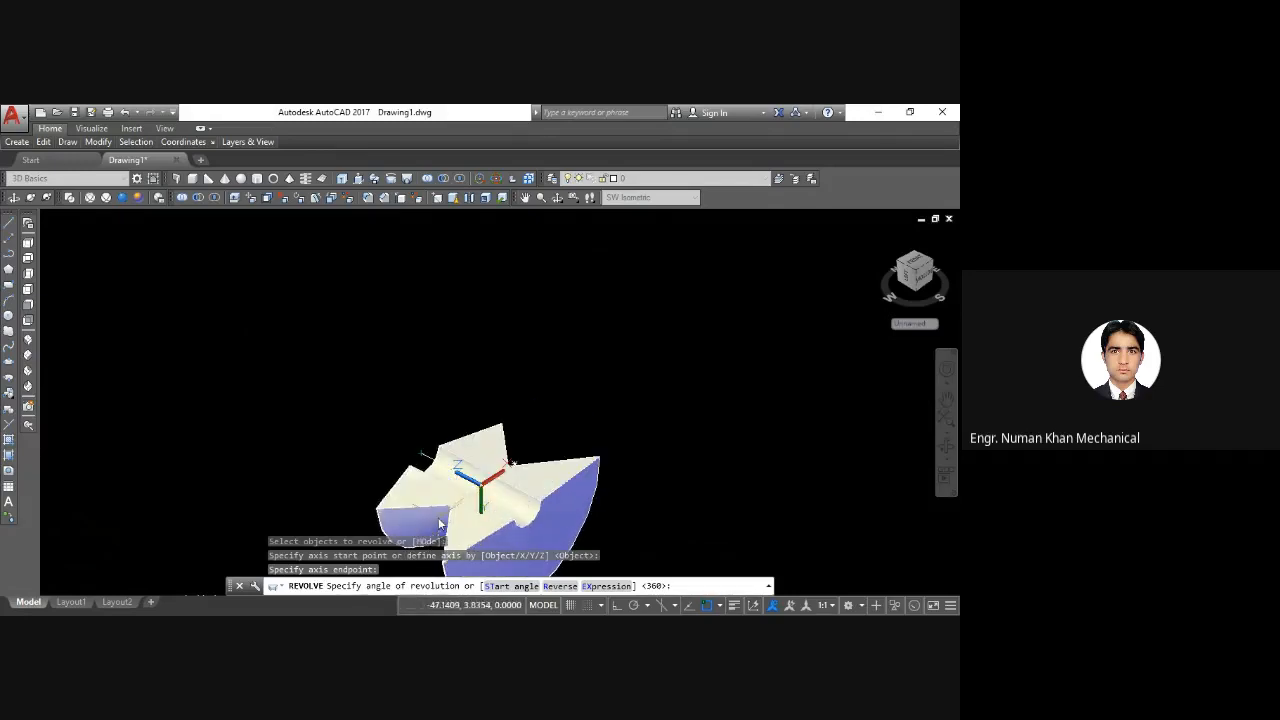
pyautogui.press('Escape')
pyautogui.press('Escape')
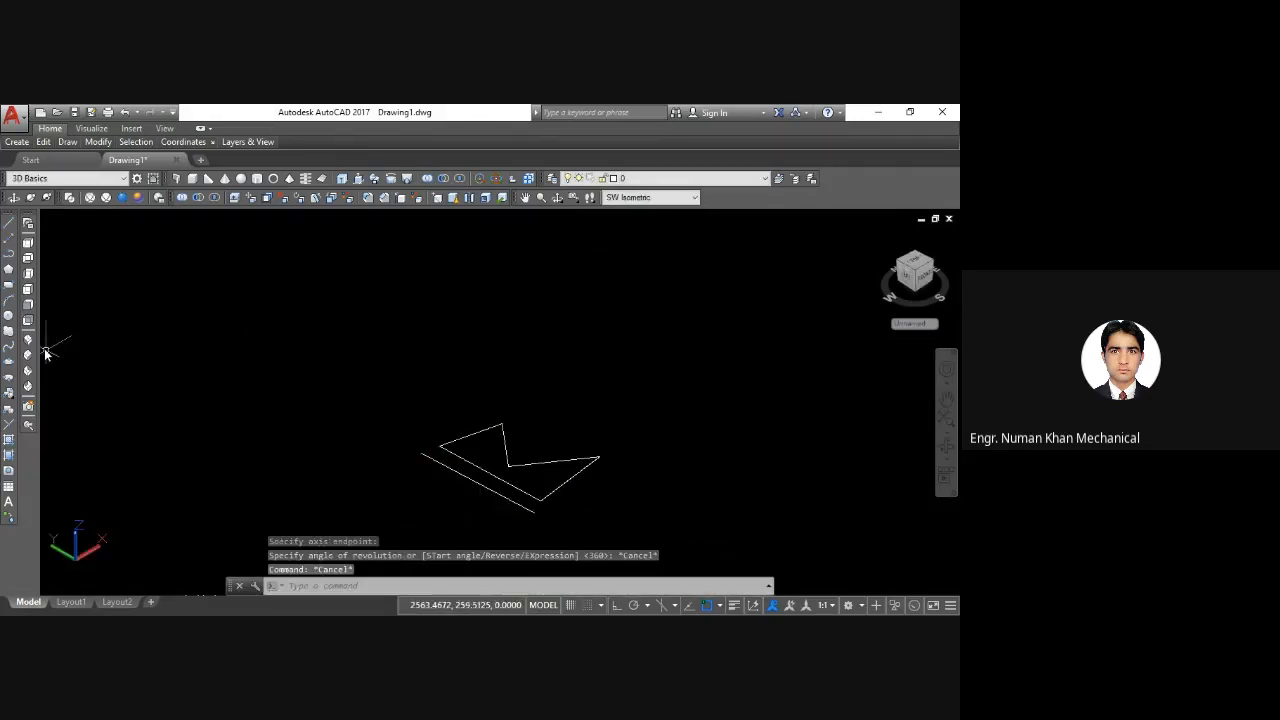
pyautogui.click(28, 306)
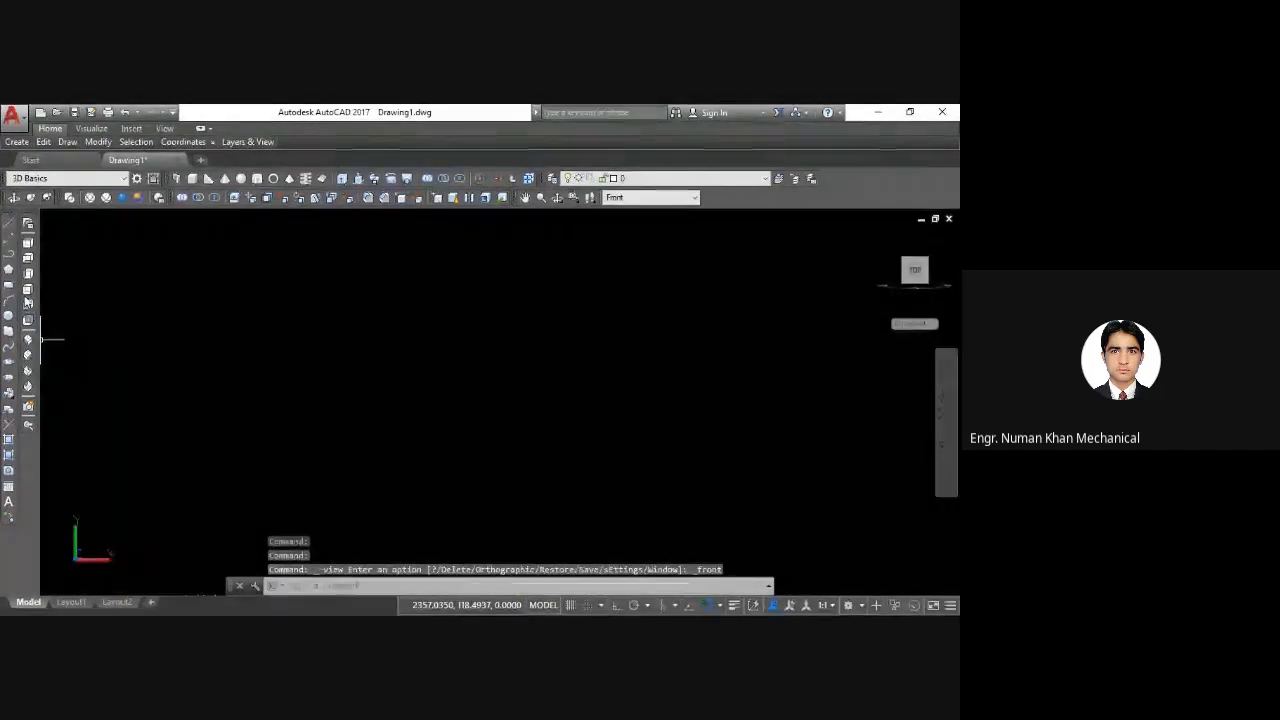
pyautogui.click(28, 245)
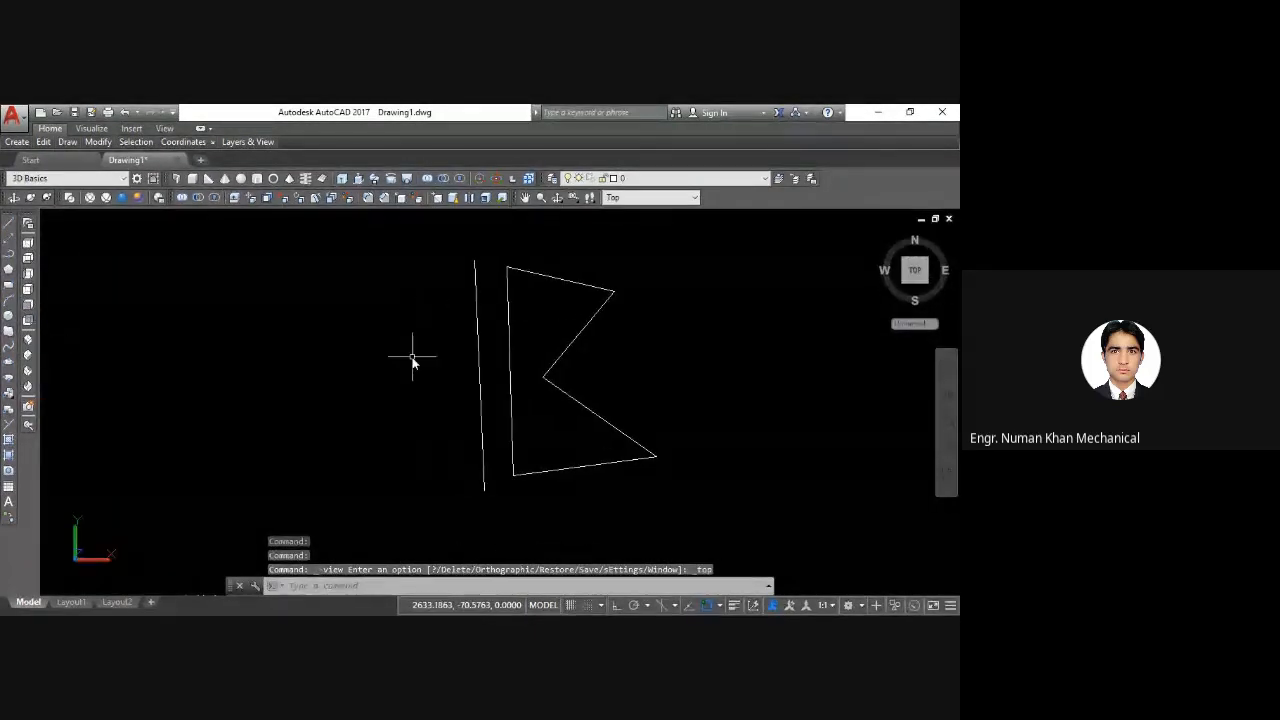
# Step: Erase the existing profile and axis line, and zoom to the whole drawing
pyautogui.press('Escape')
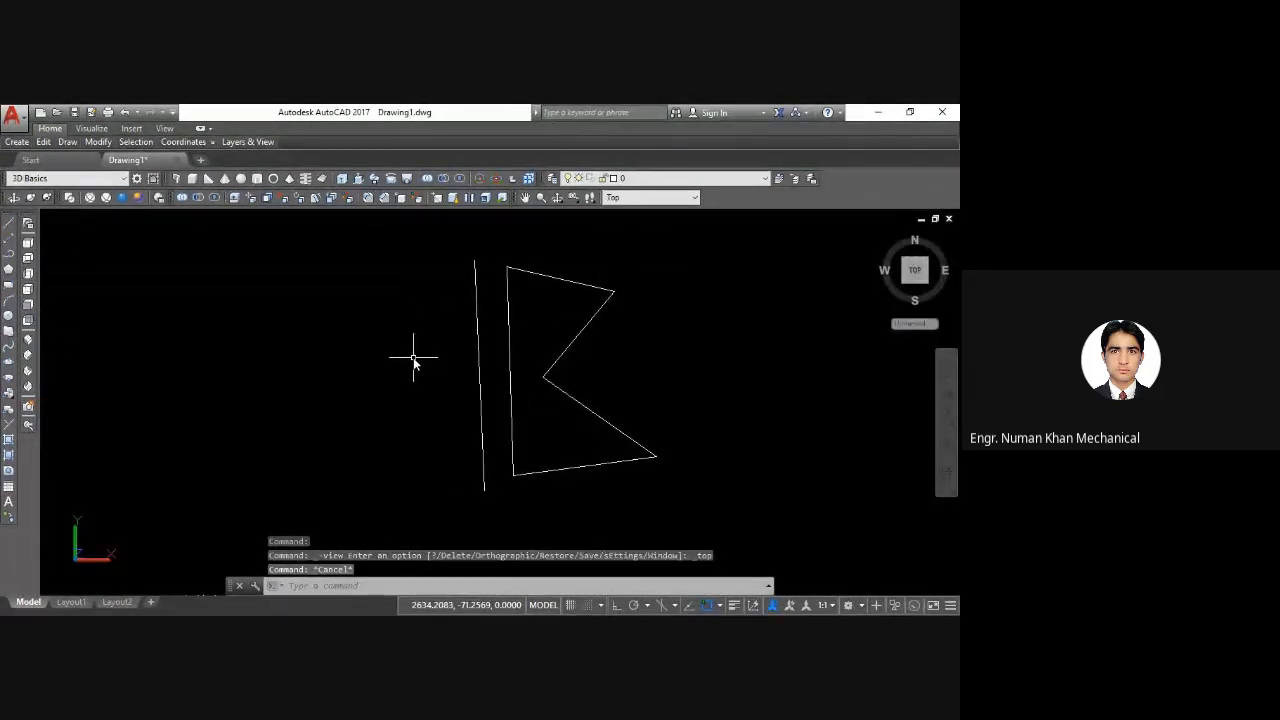
pyautogui.click(648, 272)
pyautogui.click(358, 477)
pyautogui.press('Delete')
pyautogui.write('z')
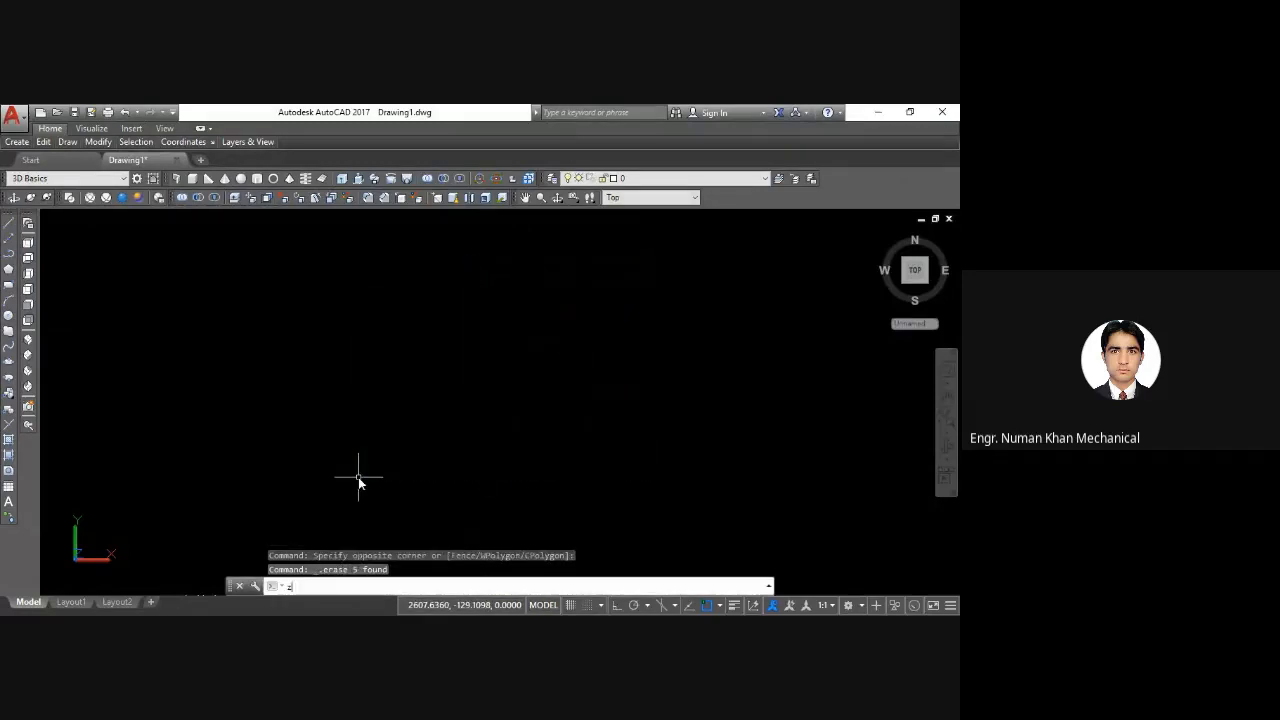
pyautogui.press('Return')
pyautogui.write('a')
pyautogui.press('Return')
pyautogui.press('Escape')
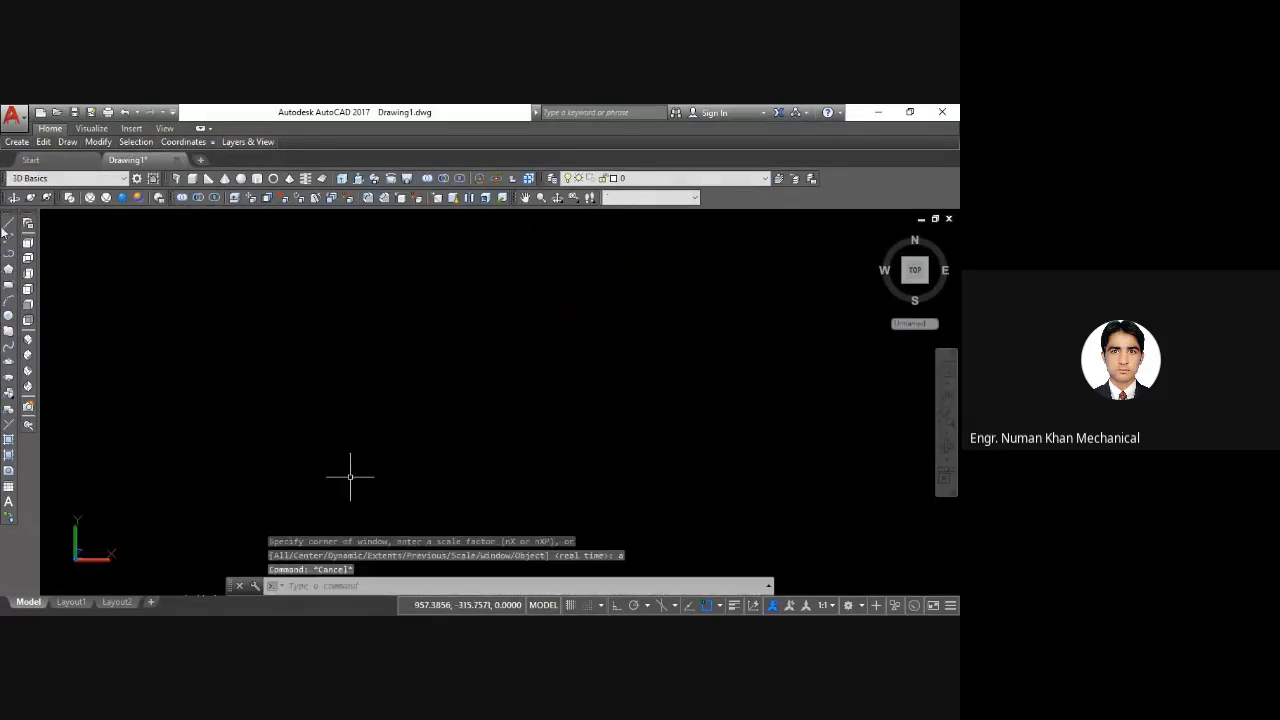
# Step: In the top view, draw a near-vertical single-segment polyline to serve as the revolve axis
pyautogui.write('pl')
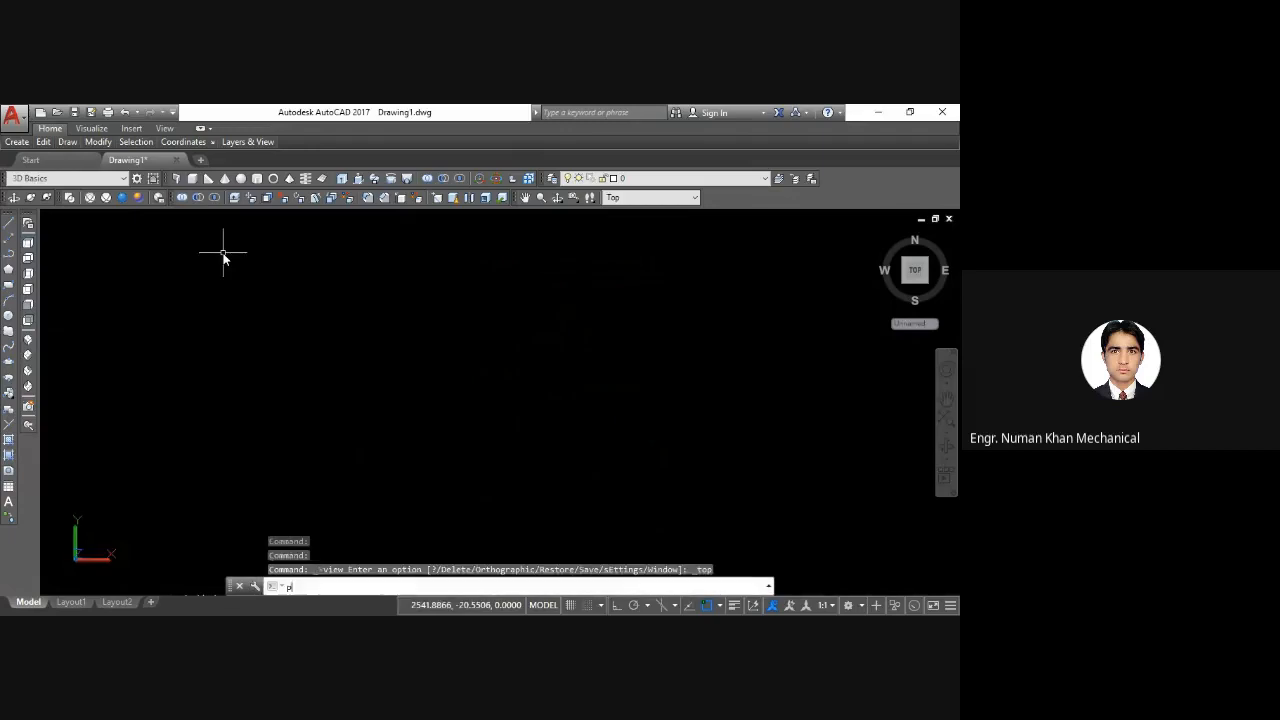
pyautogui.press('Return')
pyautogui.click(426, 266)
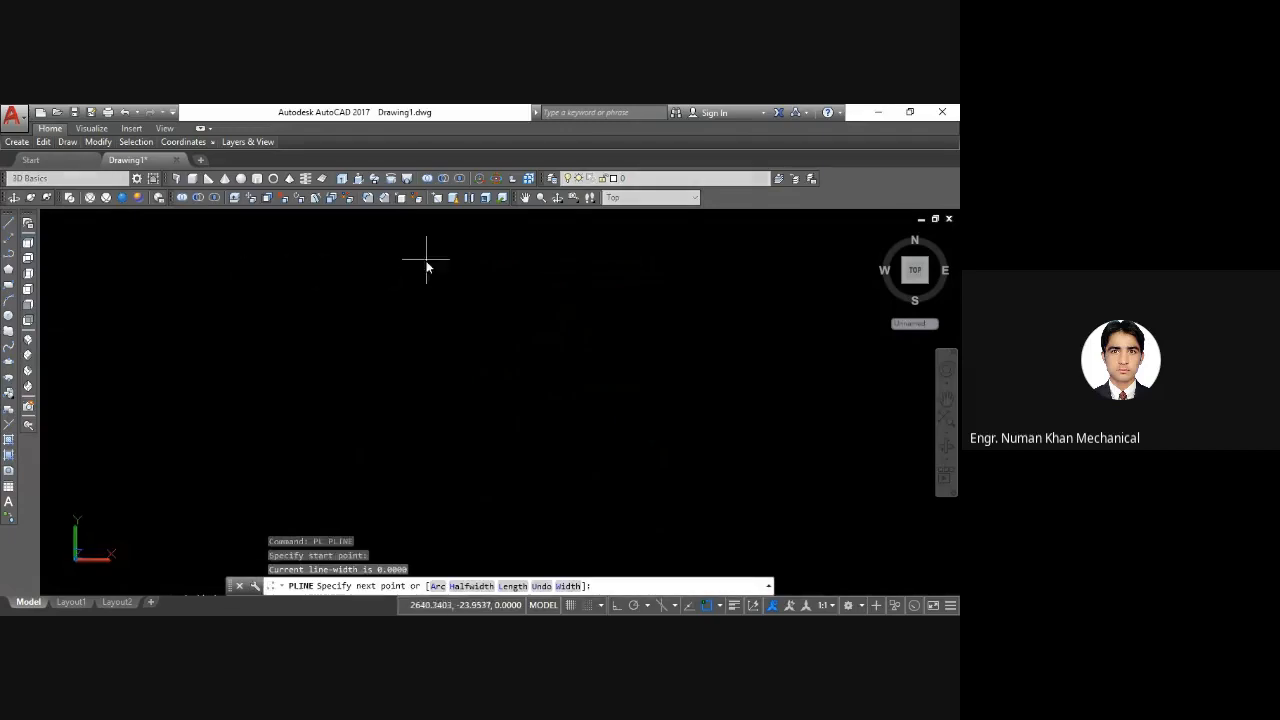
pyautogui.click(430, 534)
# Step: Draw a closed four-sided polyline profile just east of the axis line, with a sloping upper edge and a horizontal lower edge
pyautogui.write('pl')
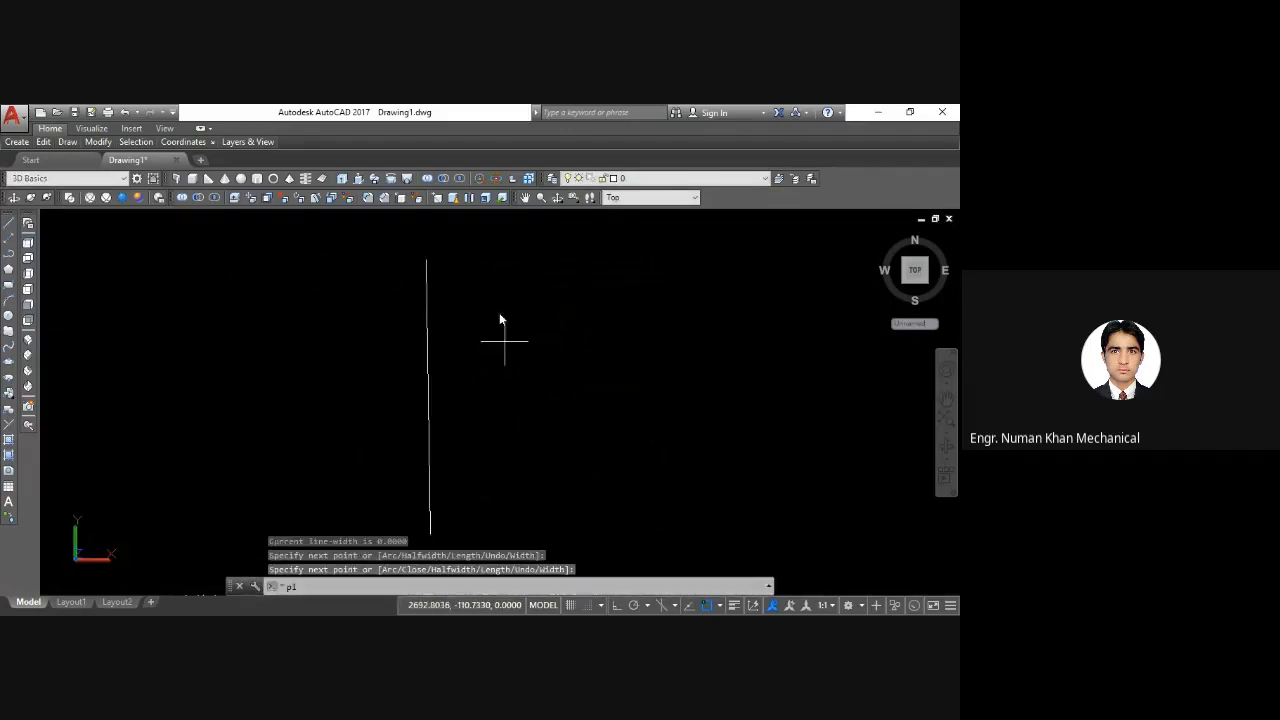
pyautogui.press('Return')
pyautogui.click(461, 264)
pyautogui.click(577, 303)
pyautogui.click(560, 434)
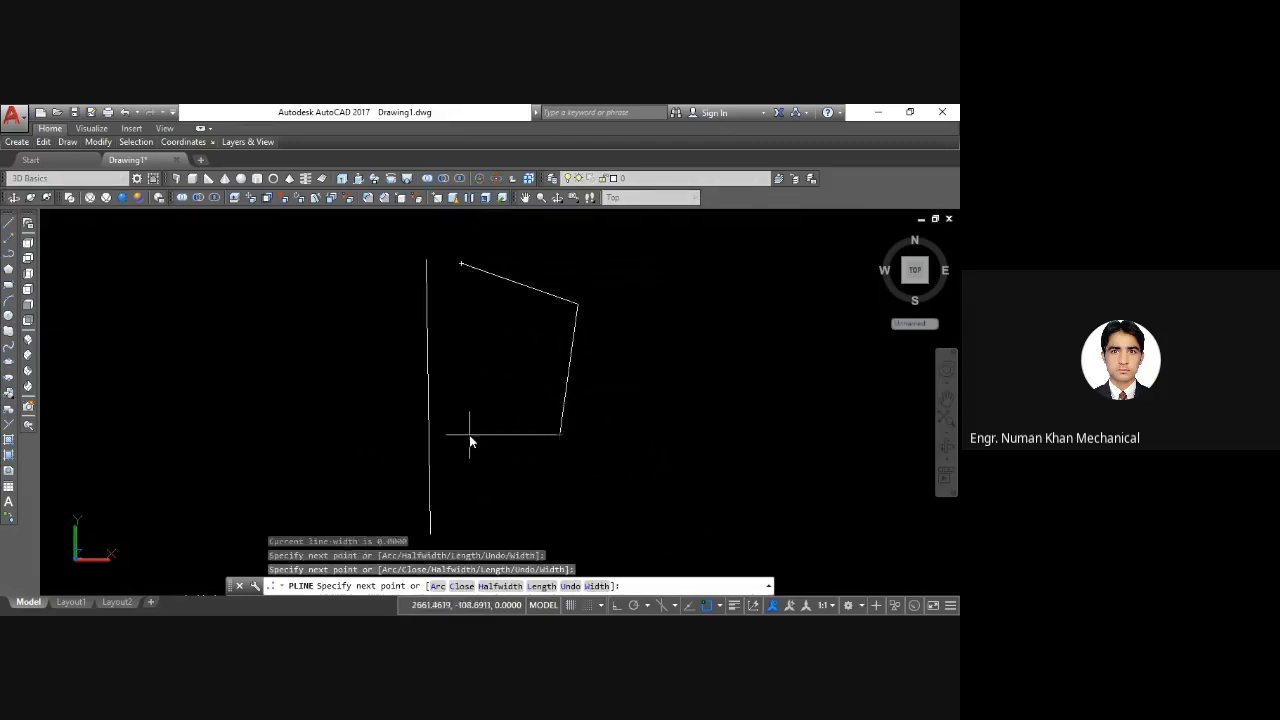
pyautogui.click(469, 434)
pyautogui.click(461, 264)
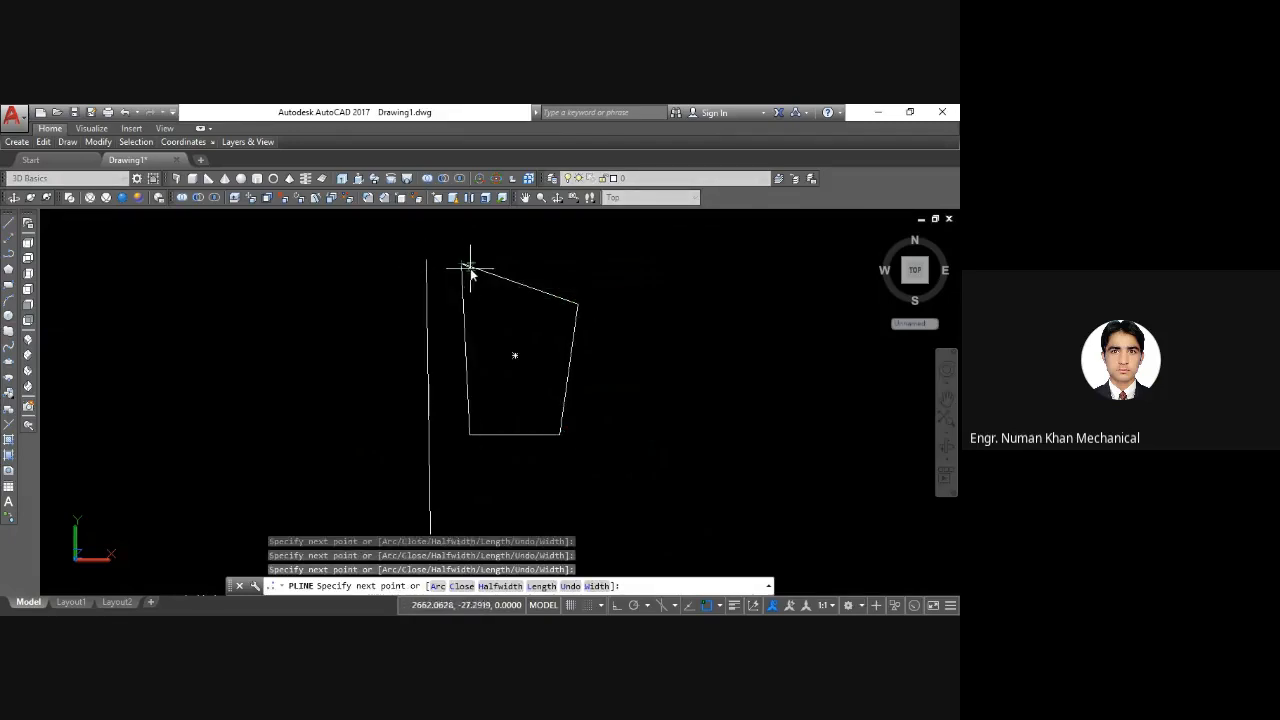
pyautogui.press('Return')
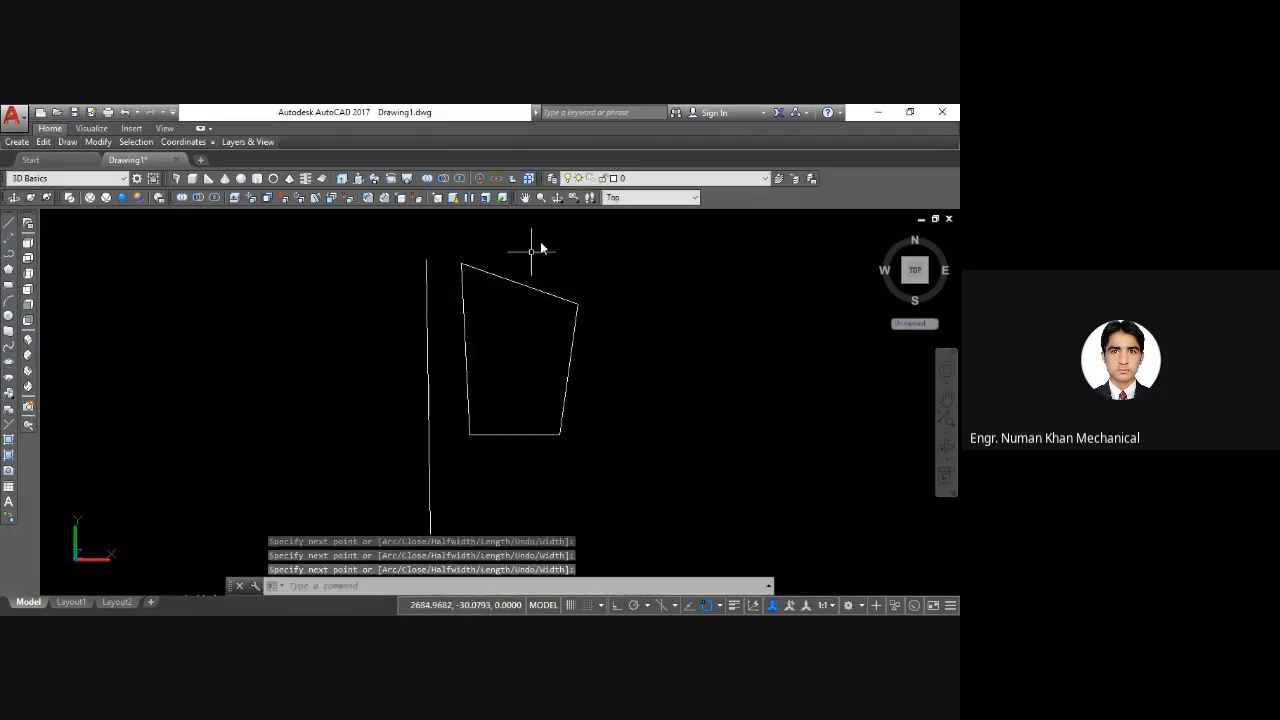
# Step: Try a solid revolve of the four-sided profile through 360 degrees about the axis line, and undo it
pyautogui.click(392, 179)
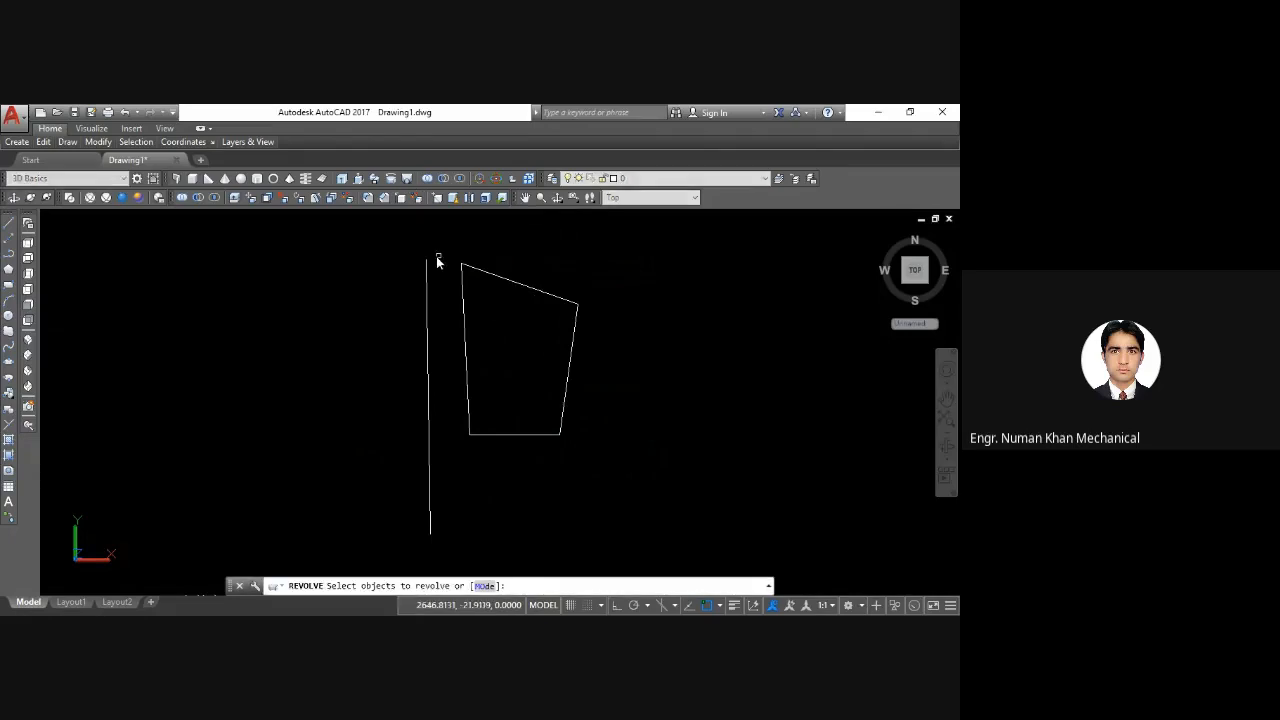
pyautogui.click(465, 299)
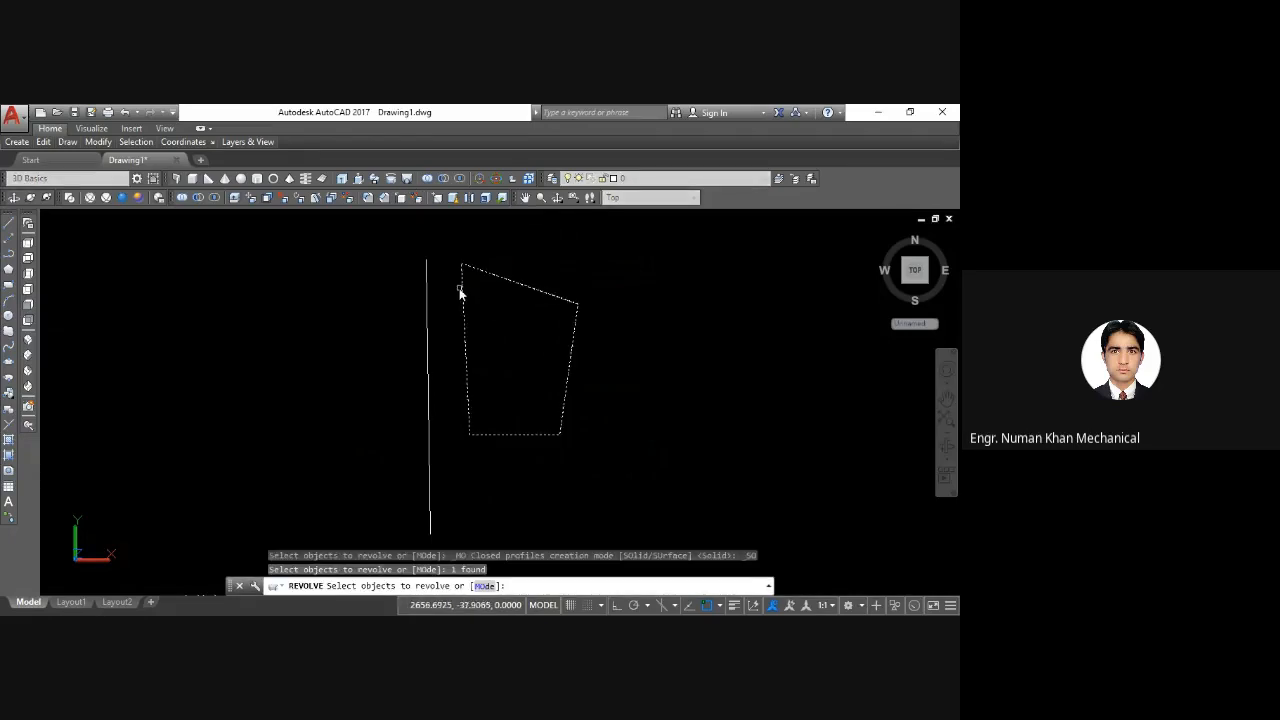
pyautogui.press('Return')
pyautogui.click(428, 261)
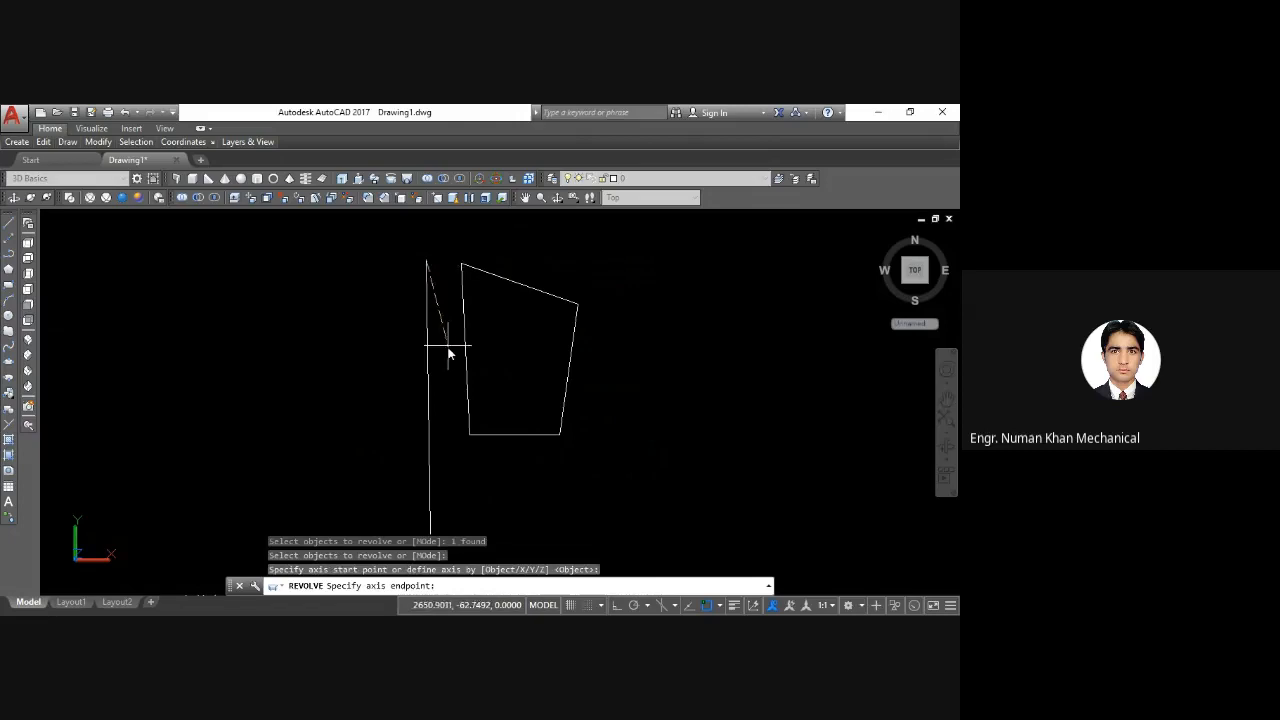
pyautogui.click(430, 453)
pyautogui.press('Return')
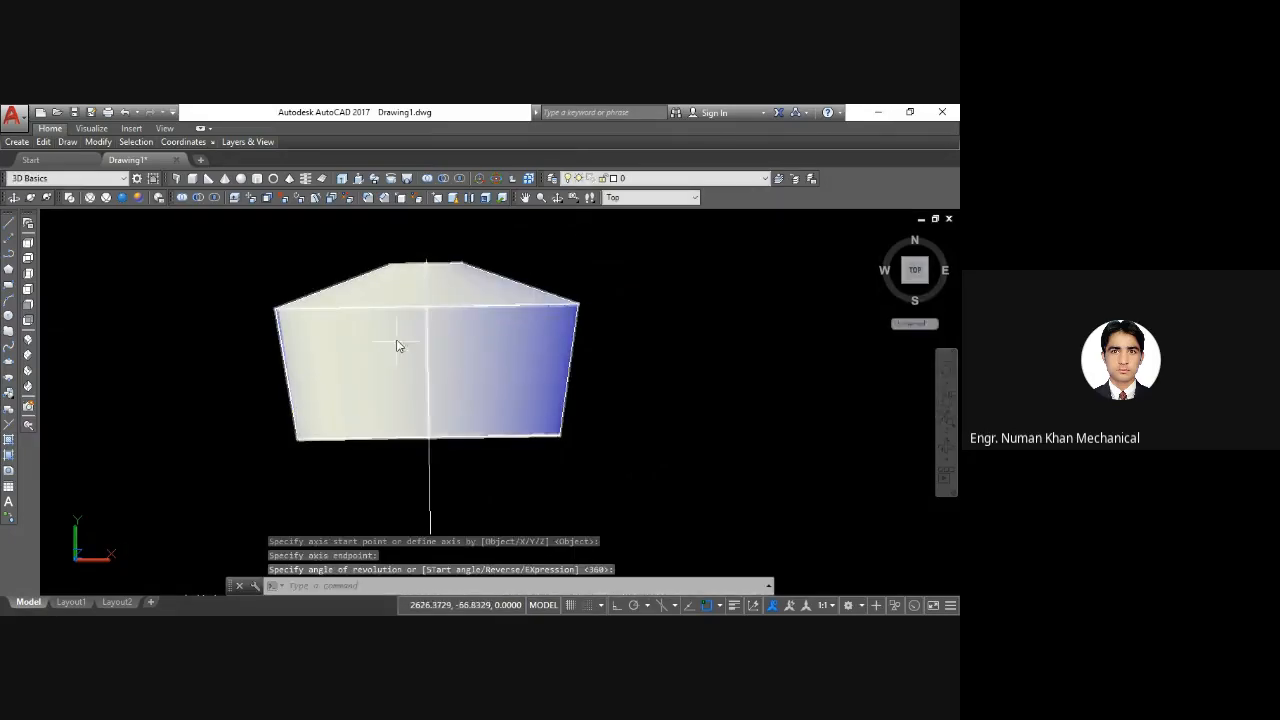
pyautogui.hotkey('ctrl', 'z')
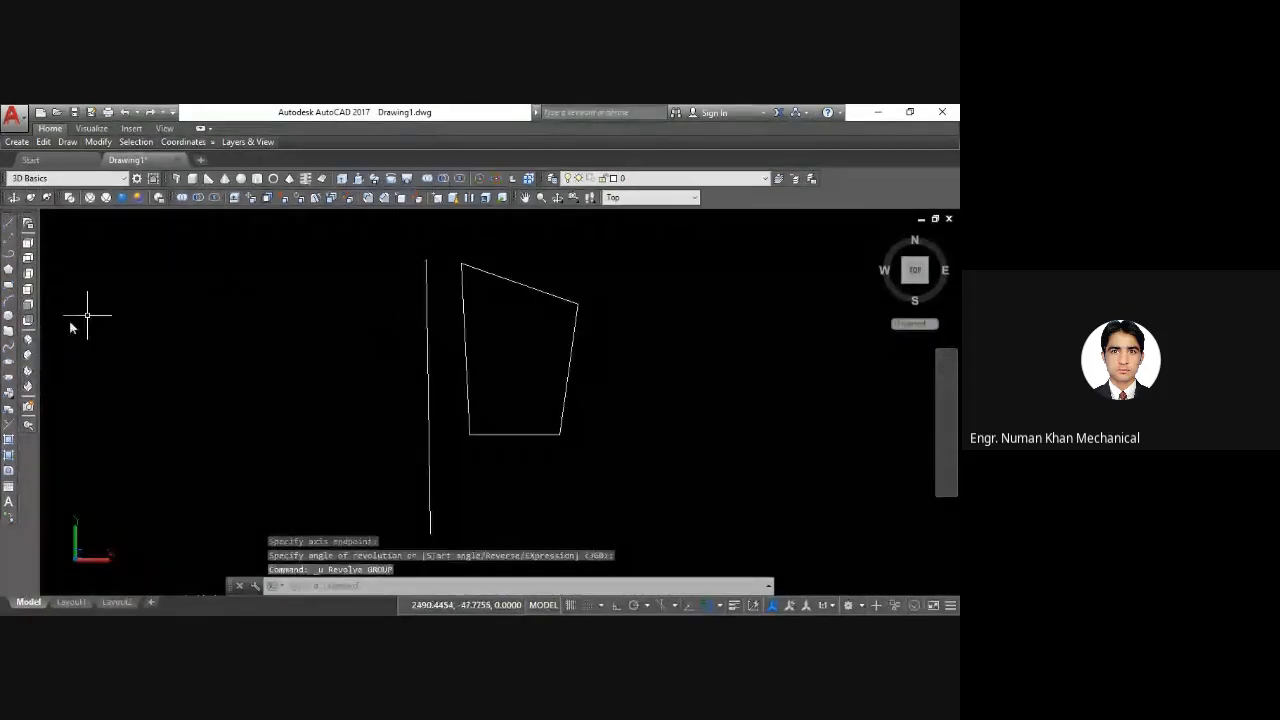
# Step: Switch to the southeast isometric view and move the UCS origin to the near endpoint of the axis line
pyautogui.click(28, 340)
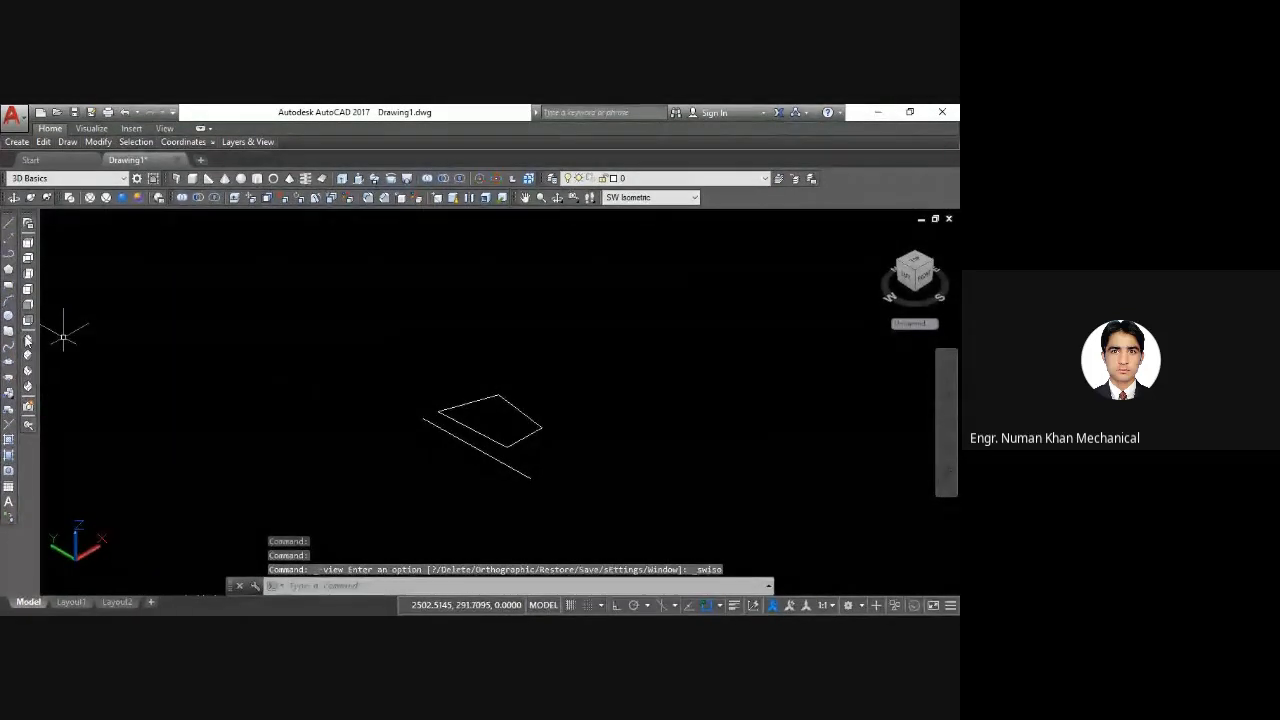
pyautogui.click(28, 356)
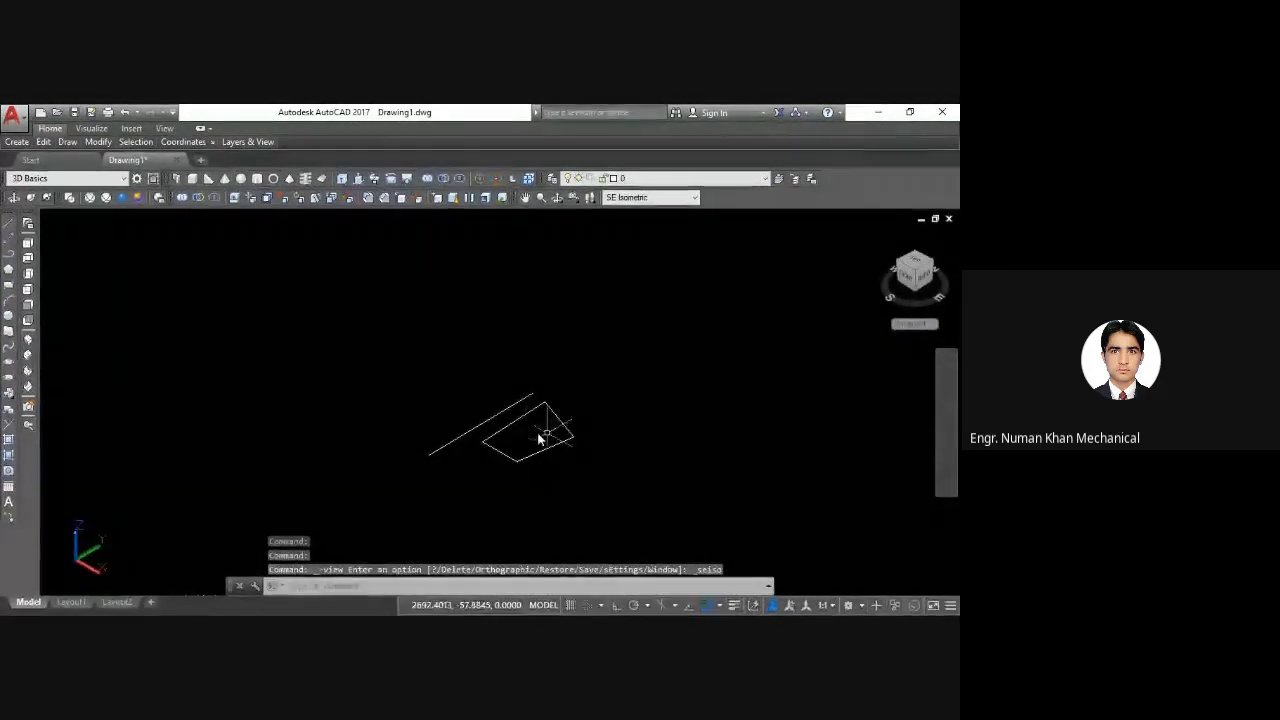
pyautogui.moveTo(508, 446); pyautogui.dragTo(497, 416, button='middle')
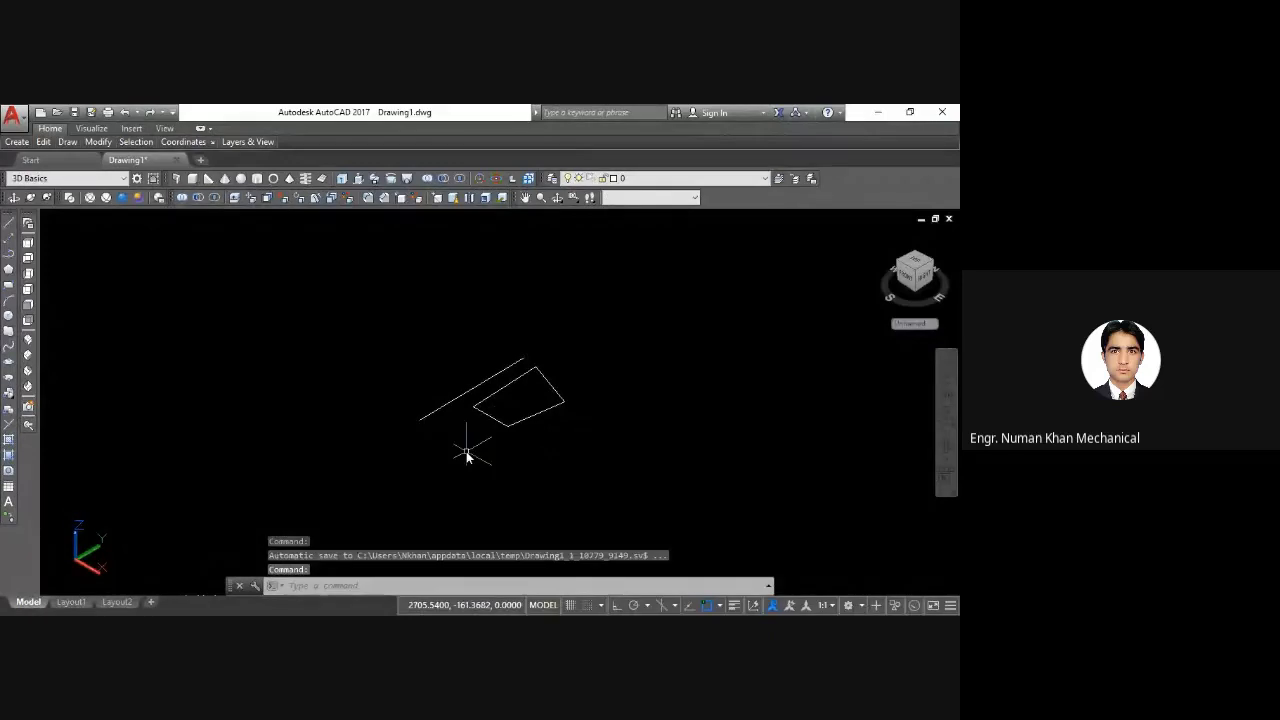
pyautogui.write('ucs')
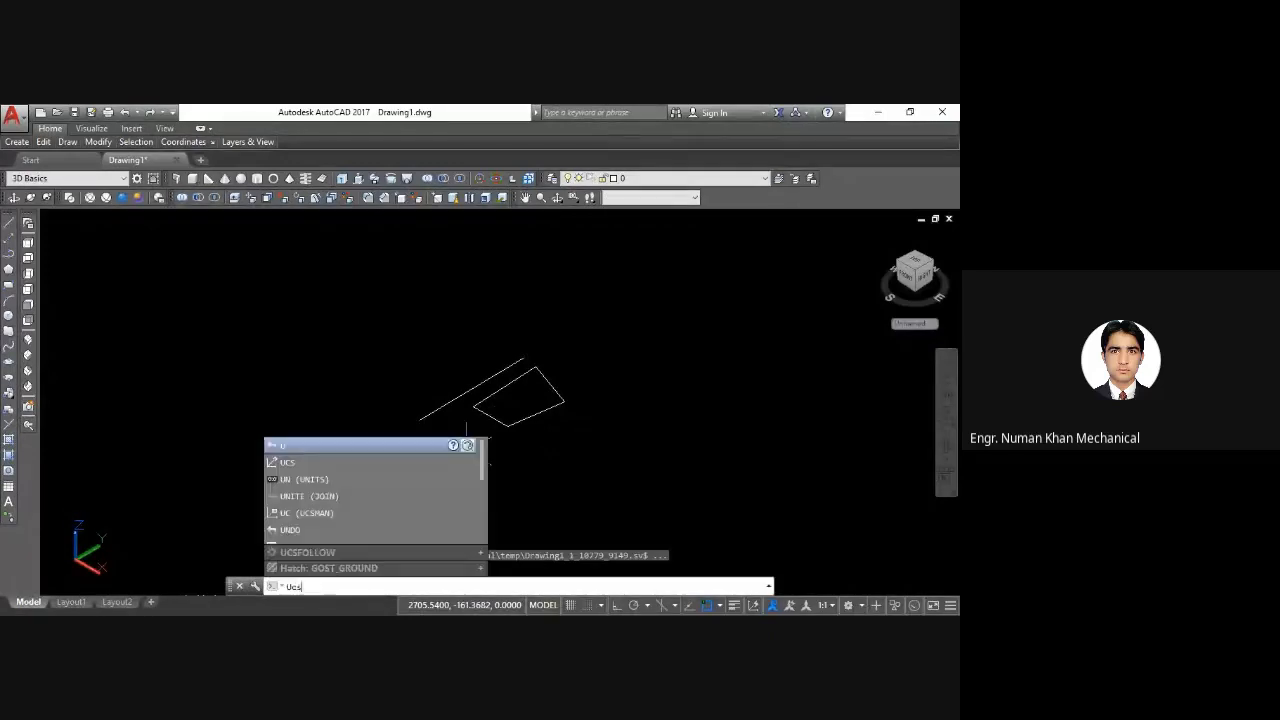
pyautogui.press('Return')
pyautogui.write('m')
pyautogui.press('Return')
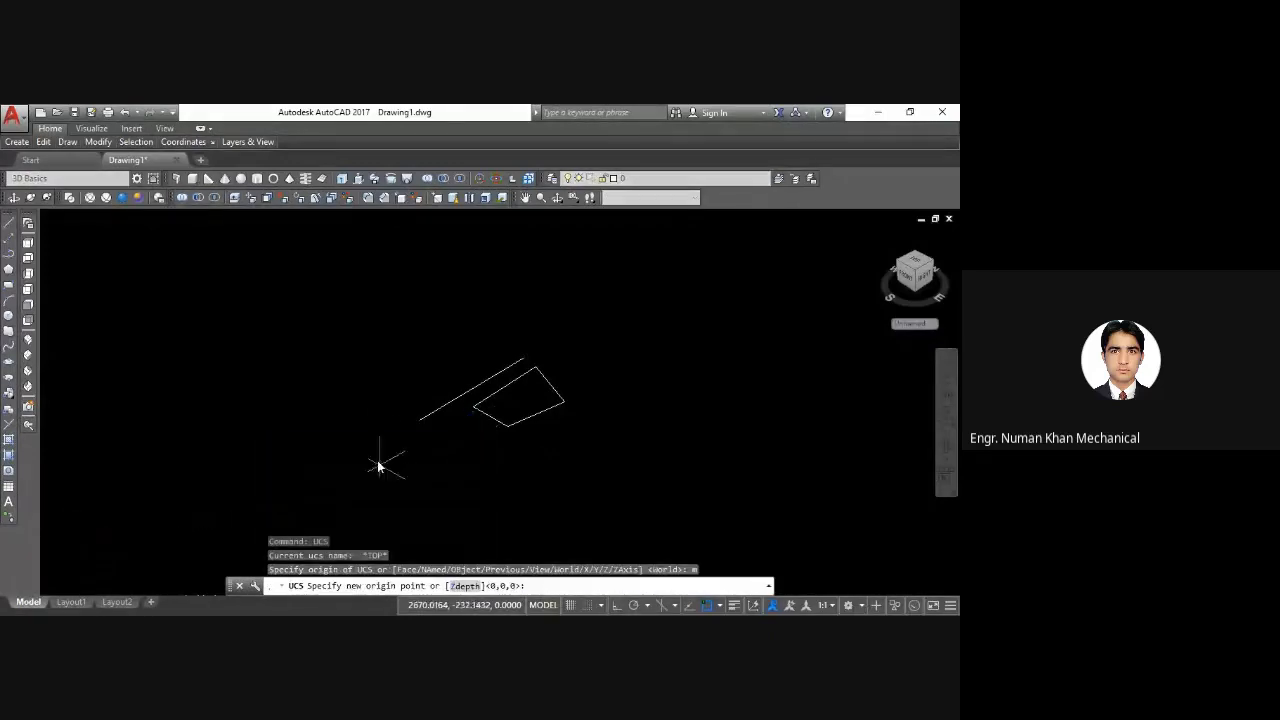
pyautogui.click(421, 422)
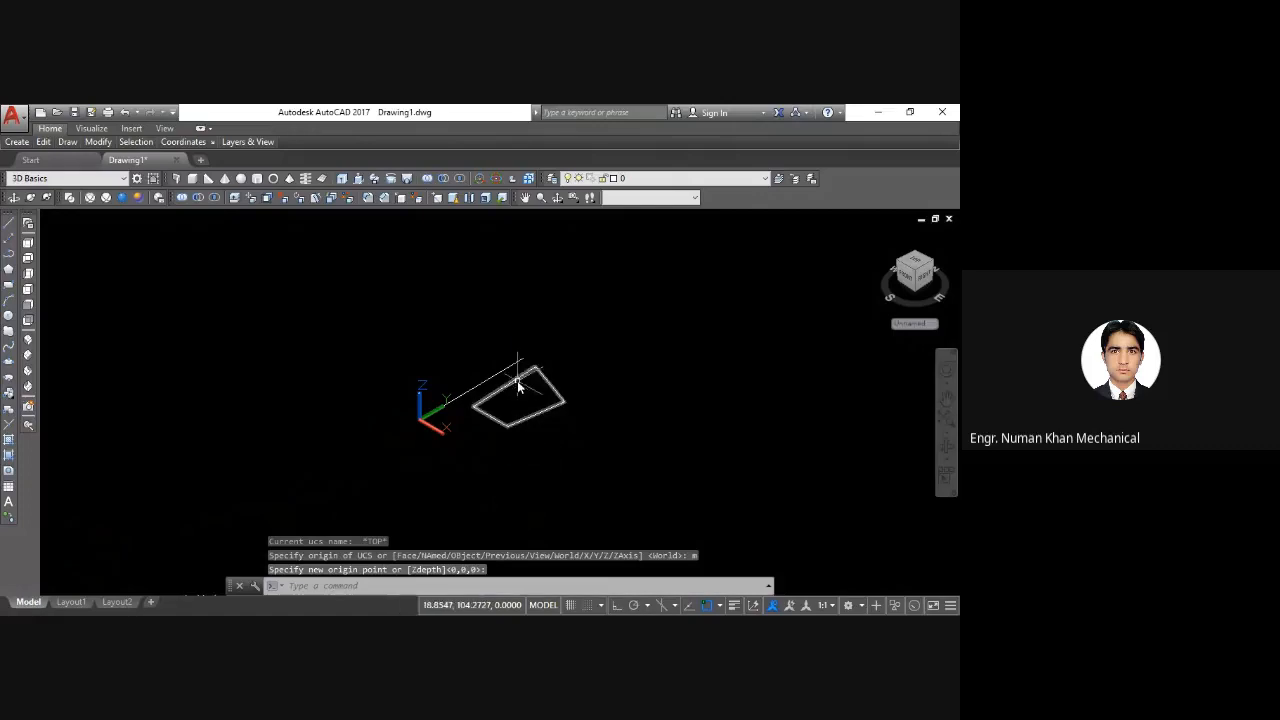
# Step: Try a solid revolve of the profile about the axis line with a start angle of 90 degrees
pyautogui.click(391, 186)
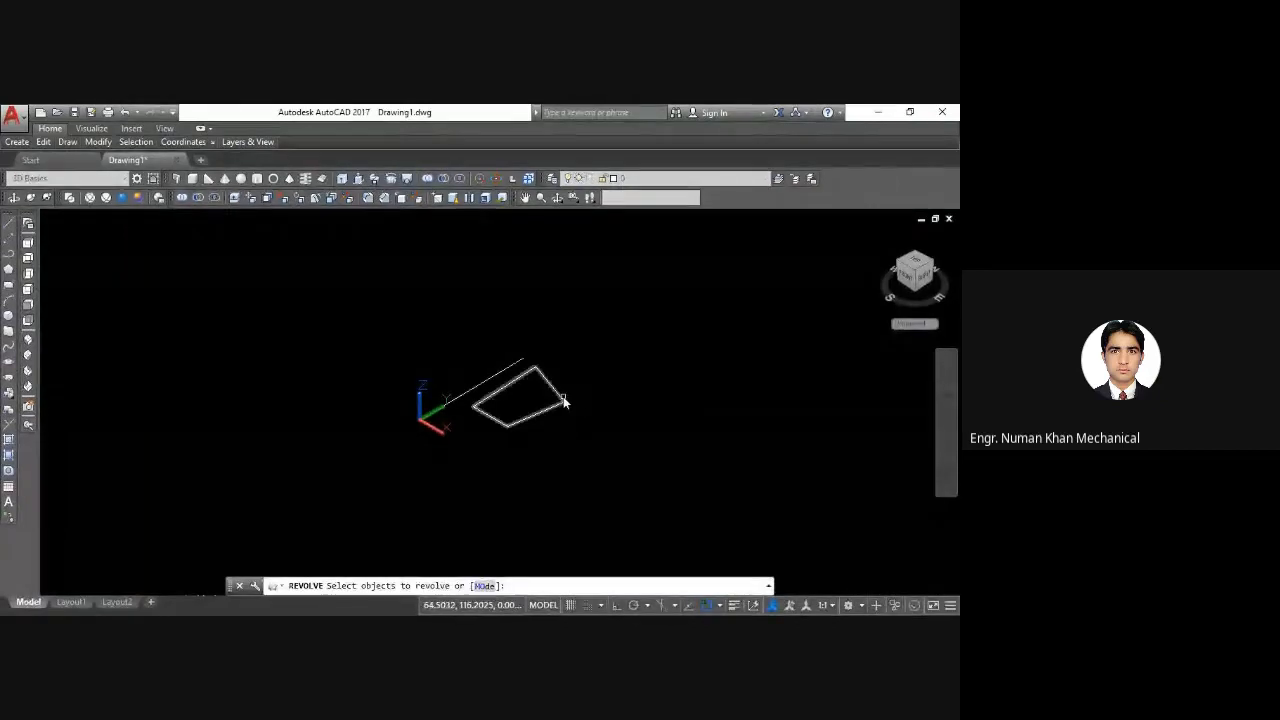
pyautogui.click(563, 401)
pyautogui.press('Return')
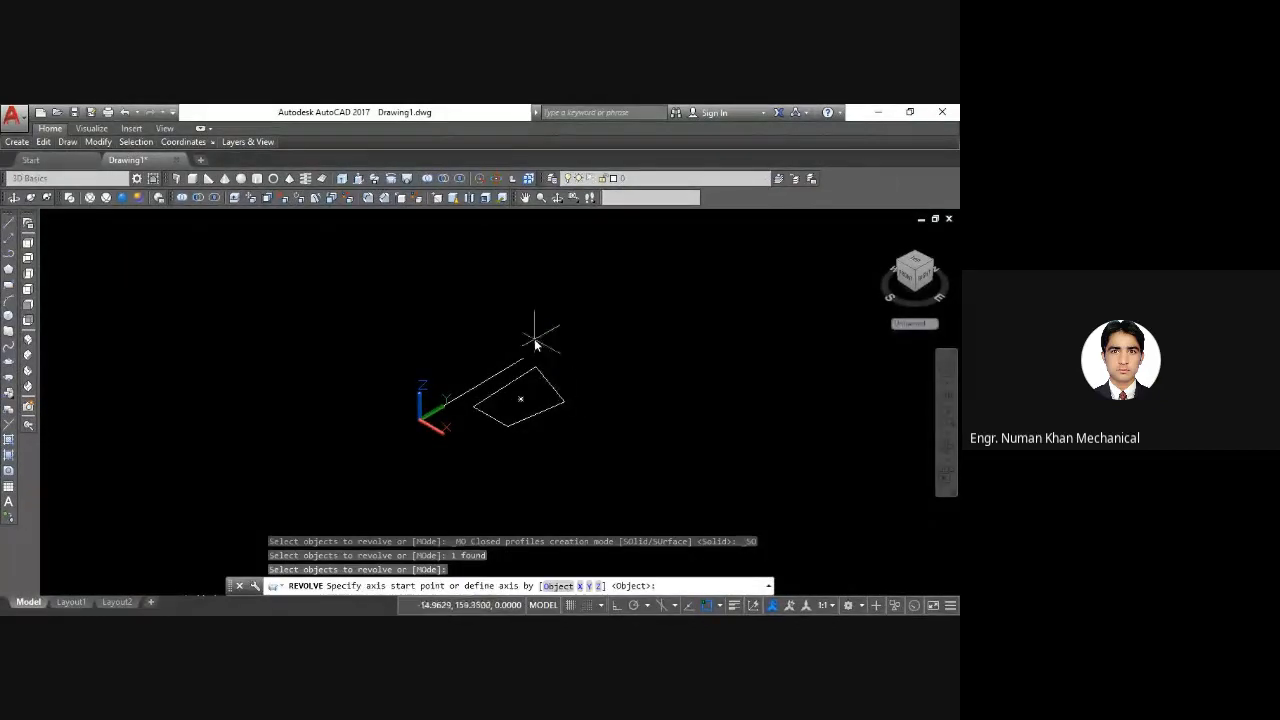
pyautogui.click(520, 359)
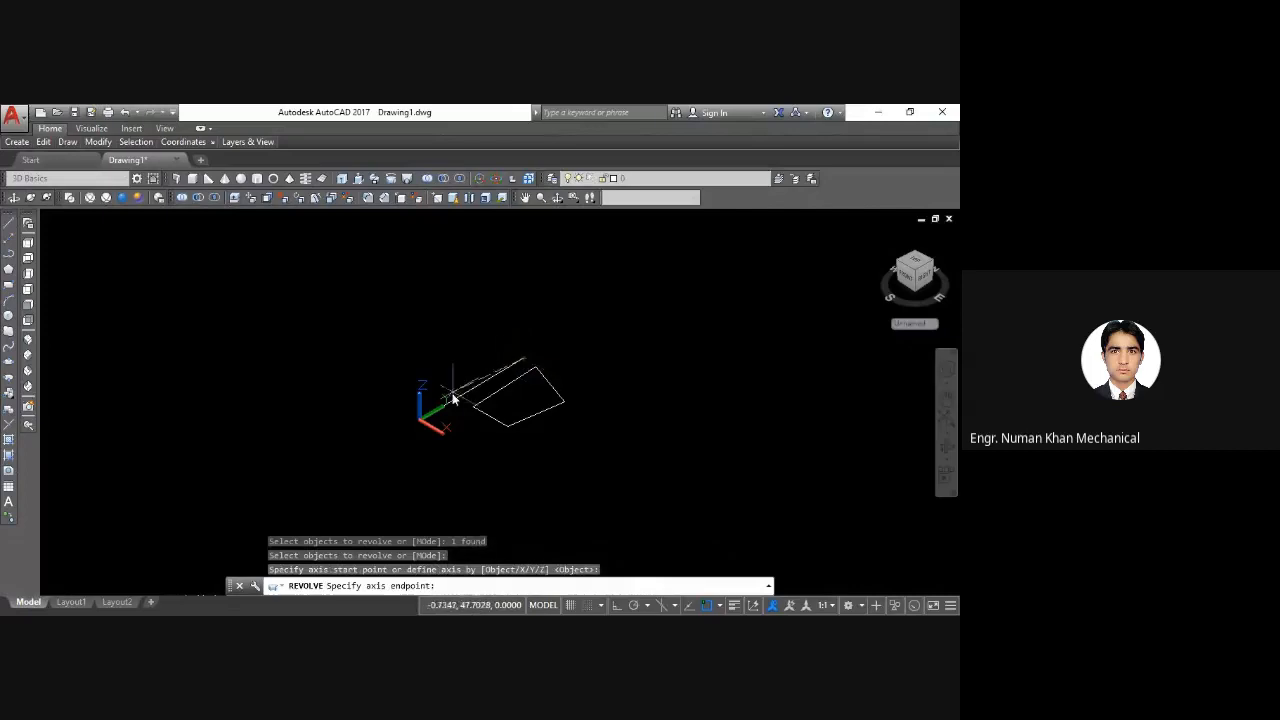
pyautogui.click(434, 420)
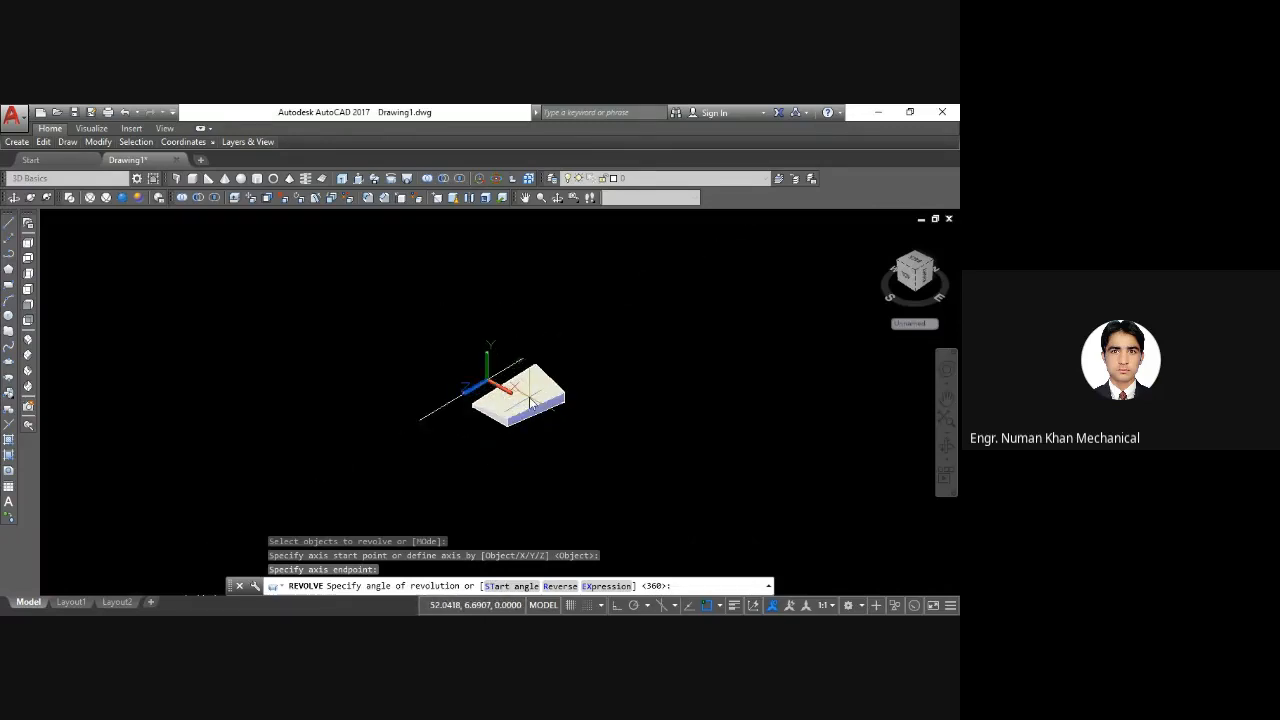
pyautogui.write('t')
pyautogui.press('Return')
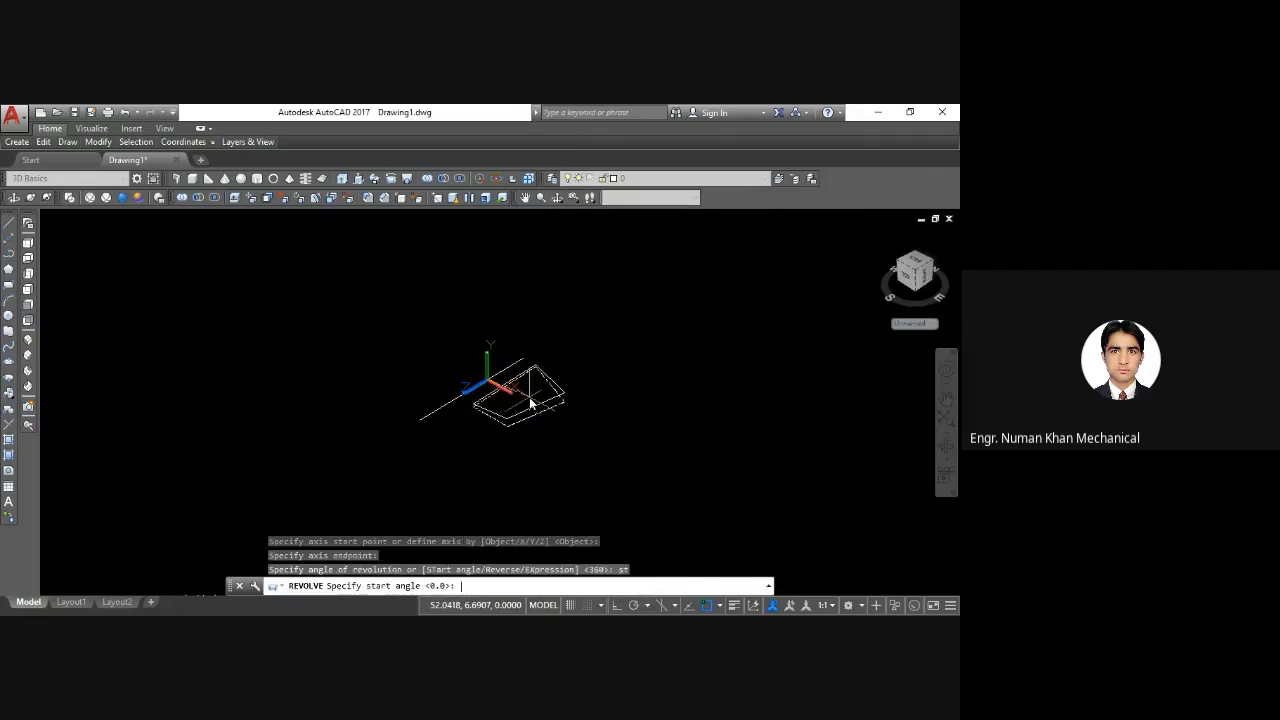
pyautogui.write('90')
pyautogui.press('Return')
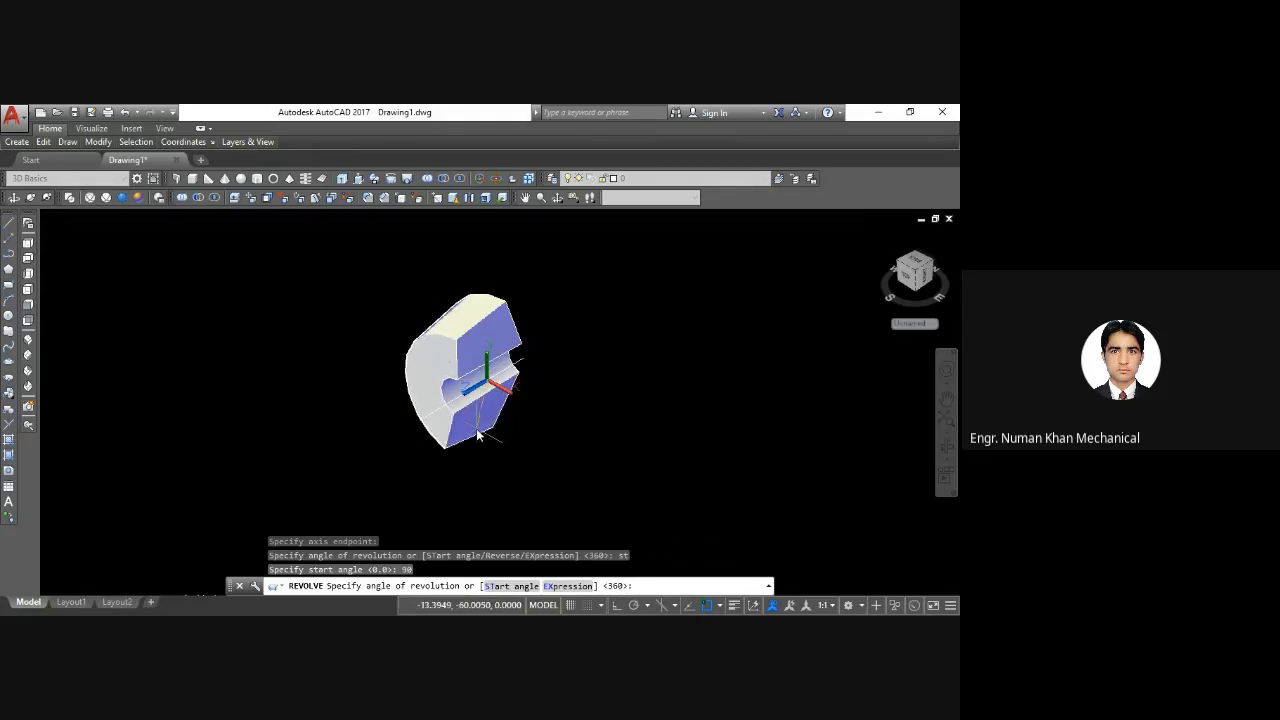
# Step: Set the revolve's start angle back to 0 and preview the rotation around the axis
pyautogui.write('t')
pyautogui.press('Return')
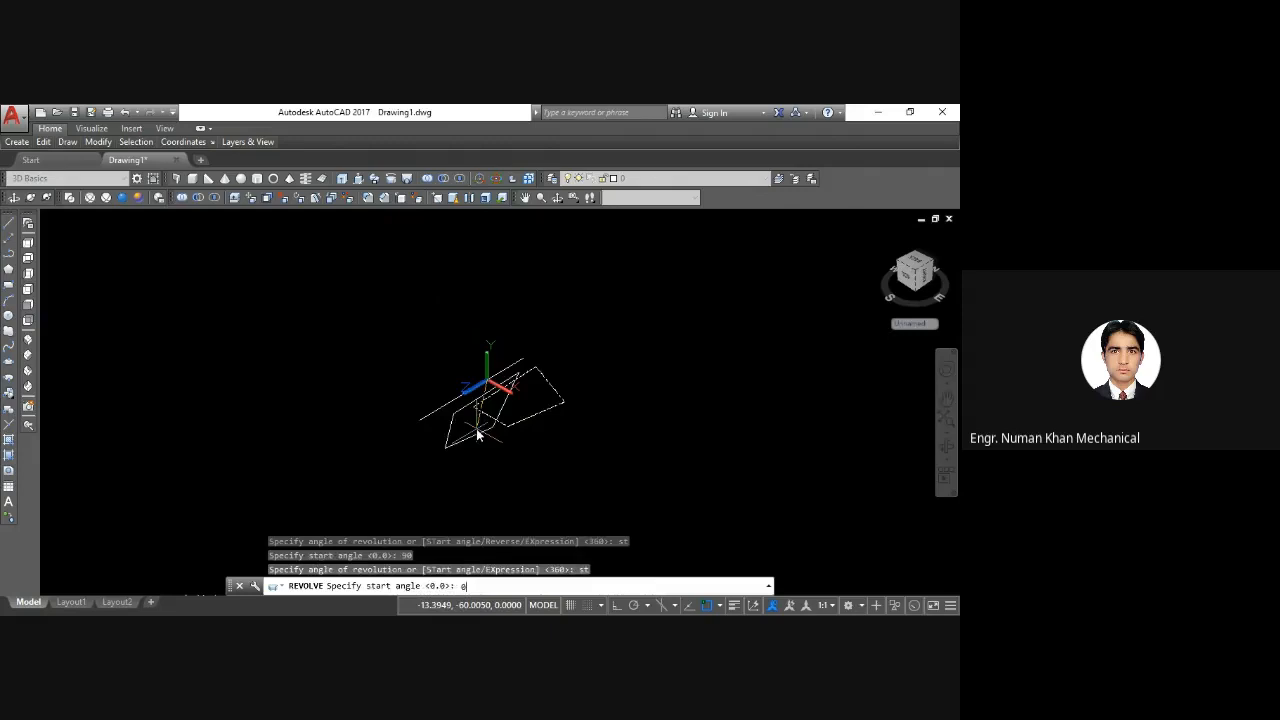
pyautogui.write('0')
pyautogui.press('Return')
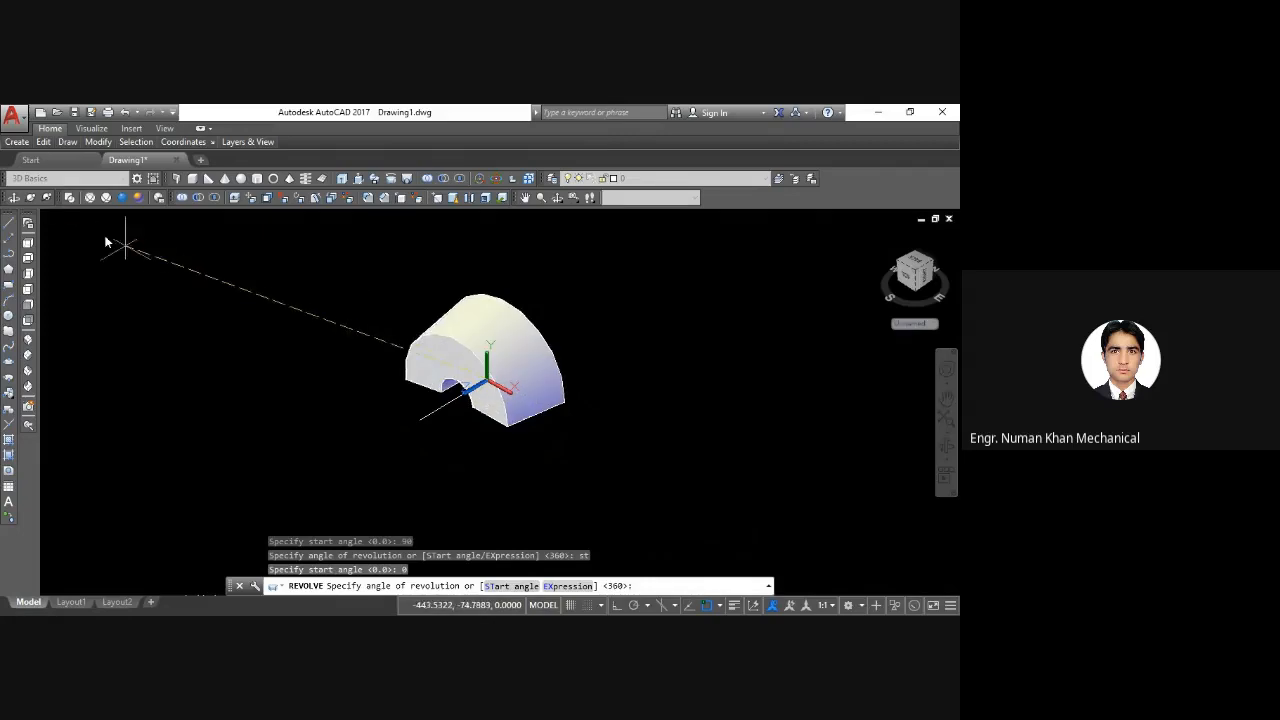
# Step: Try a 360-degree solid revolve of the profile about the axis line in the Wireframe visual style, and undo it
pyautogui.click(90, 198)
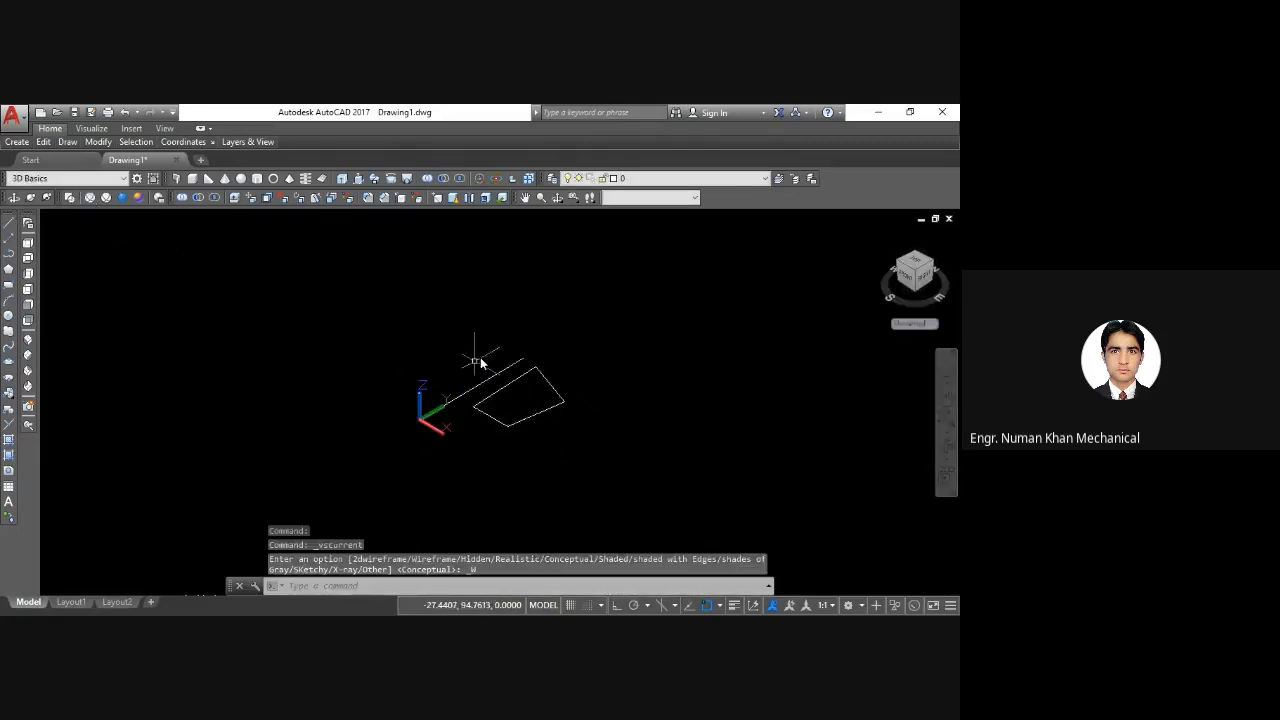
pyautogui.click(390, 179)
pyautogui.click(539, 416)
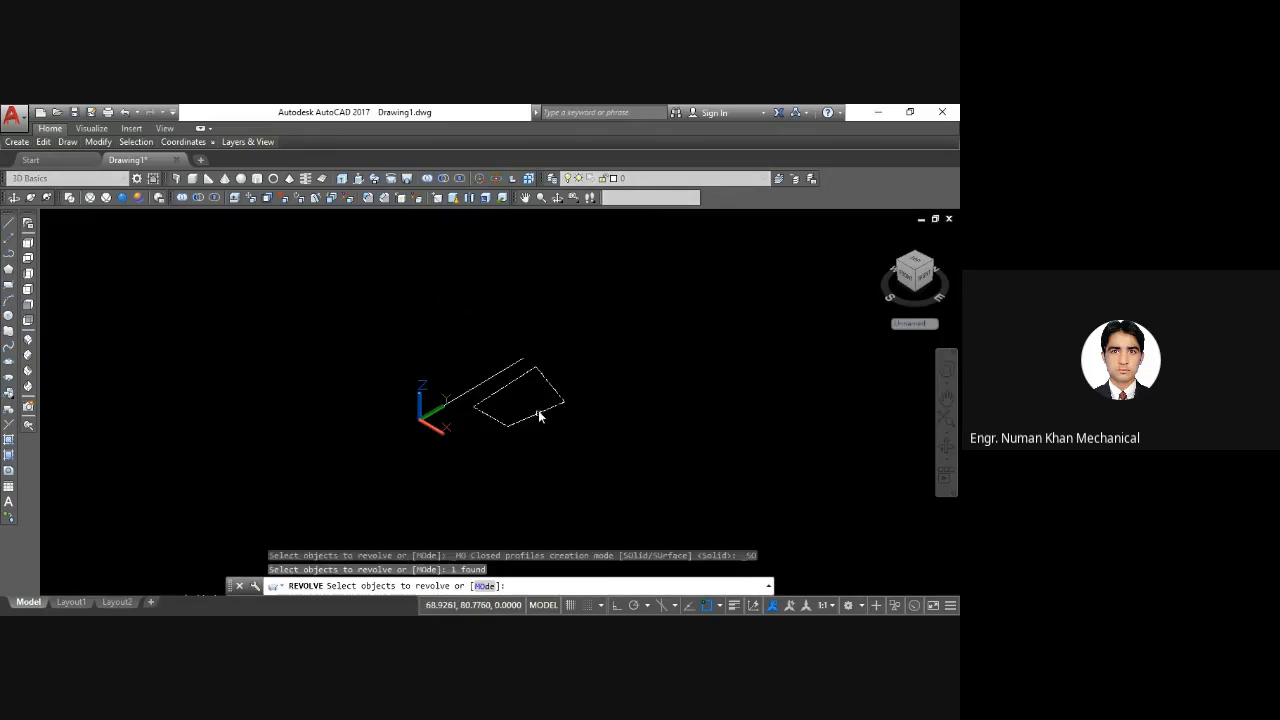
pyautogui.press('Return')
pyautogui.click(524, 359)
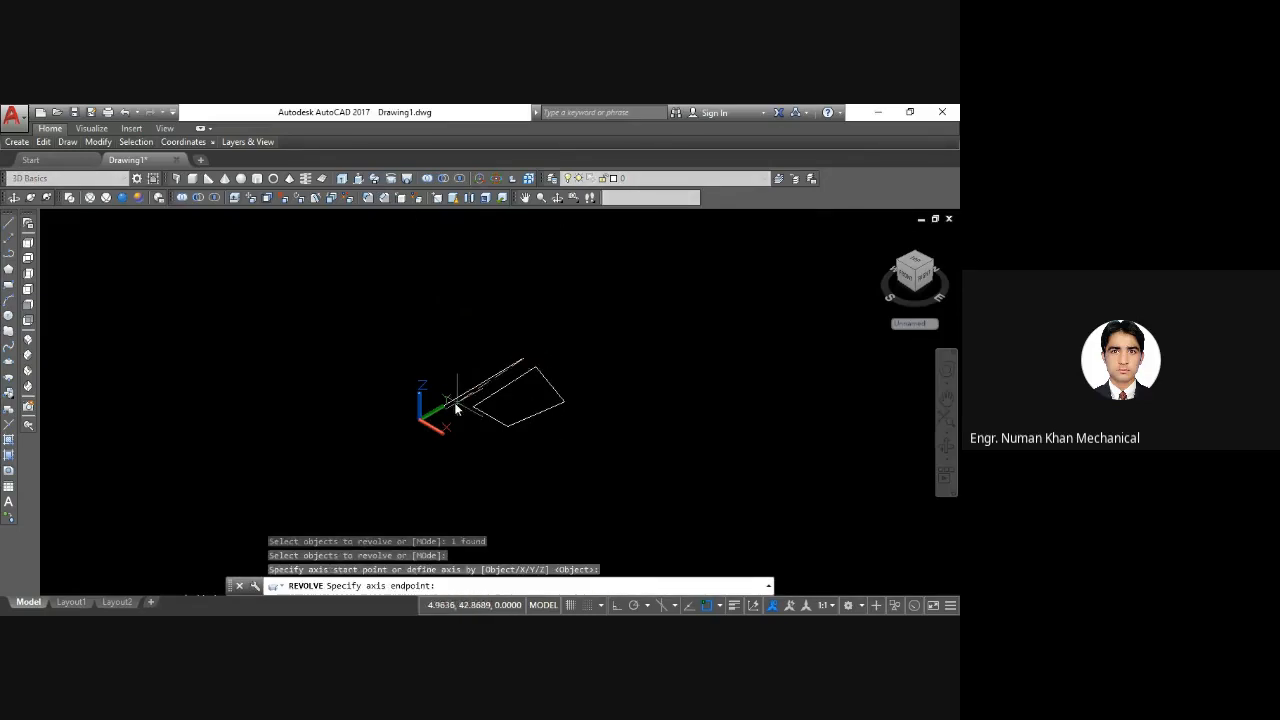
pyautogui.click(451, 405)
pyautogui.press('Return')
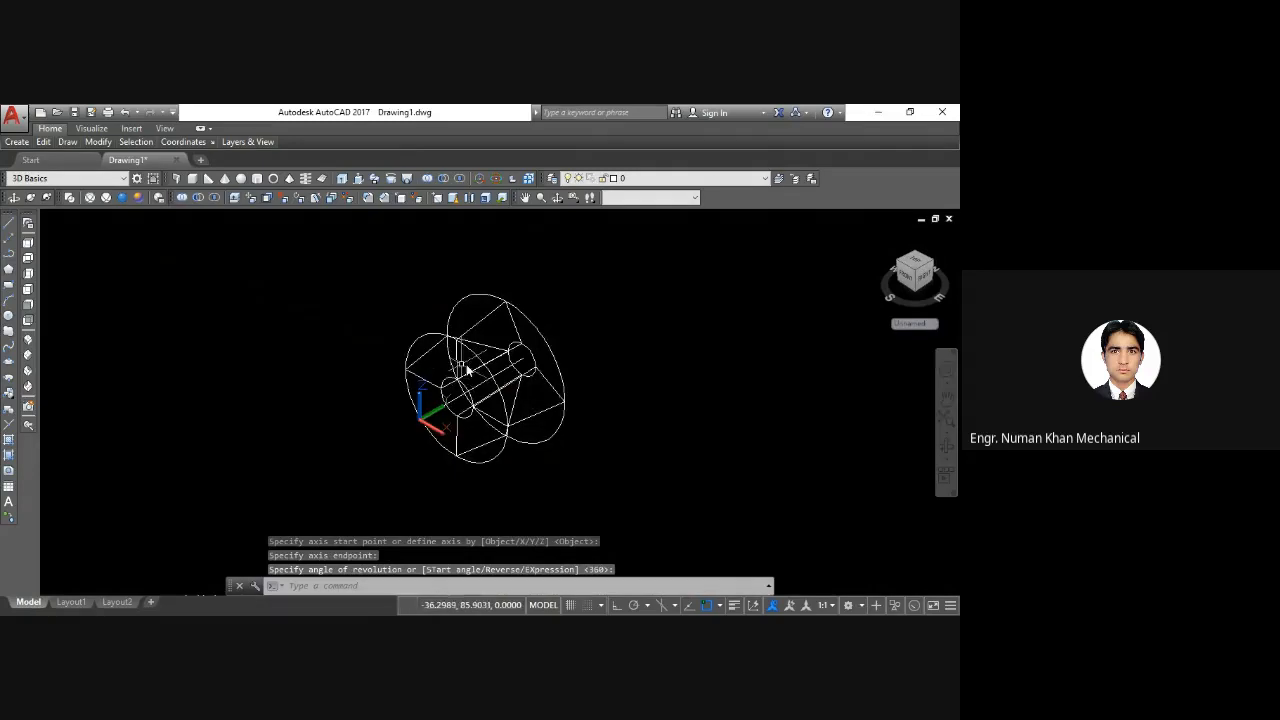
pyautogui.hotkey('ctrl', 'z')
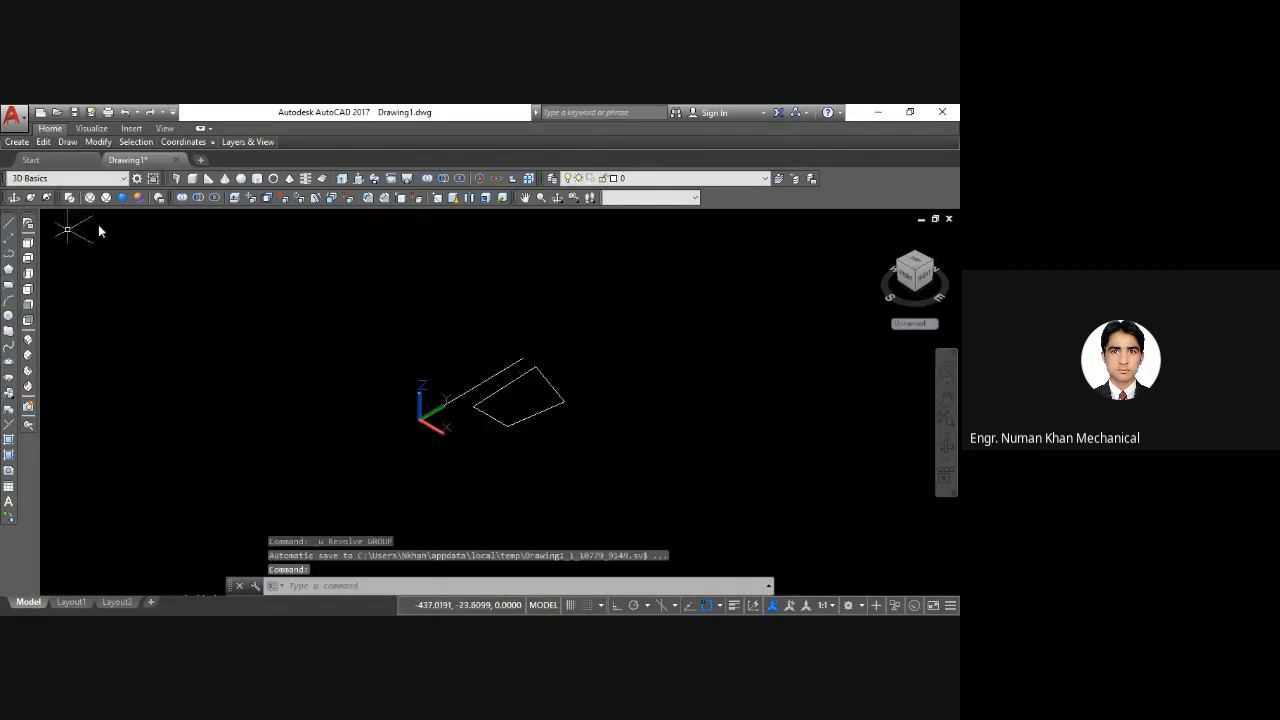
# Step: Apply the Conceptual visual style, try a 360-degree solid revolve of the closed profile about the axis line, and undo the revolve
pyautogui.click(137, 198)
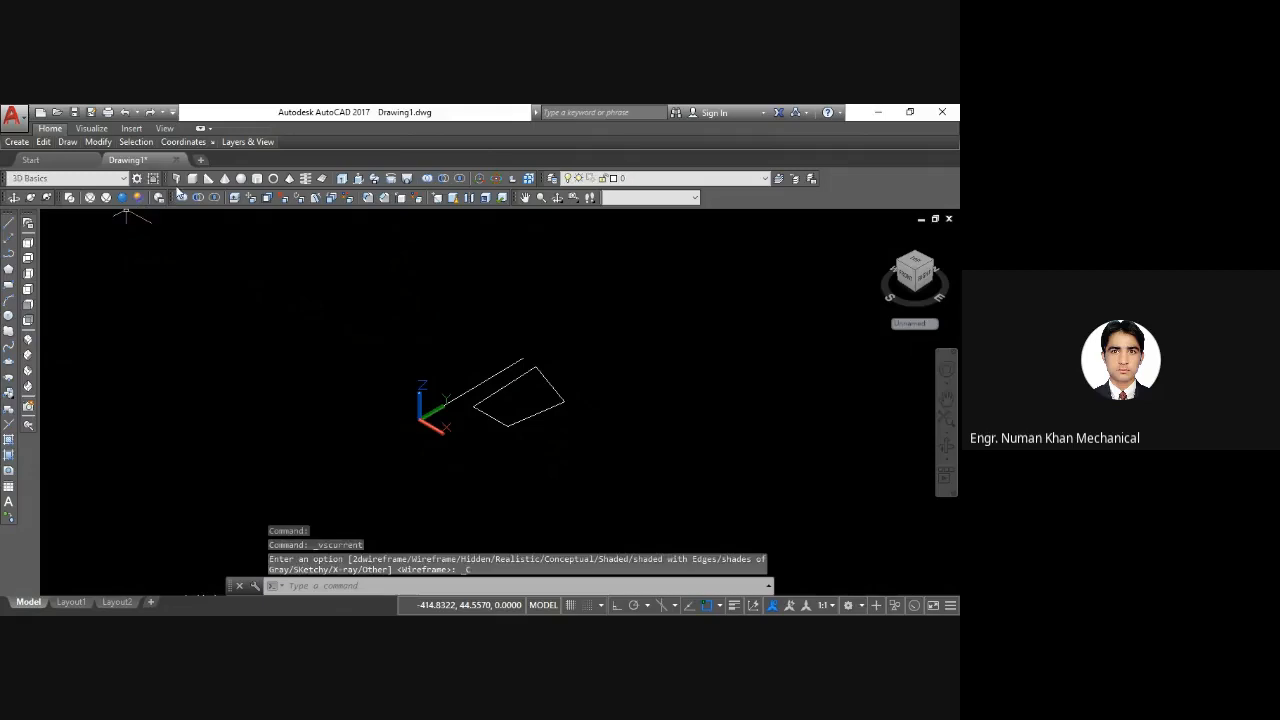
pyautogui.click(399, 180)
pyautogui.click(549, 389)
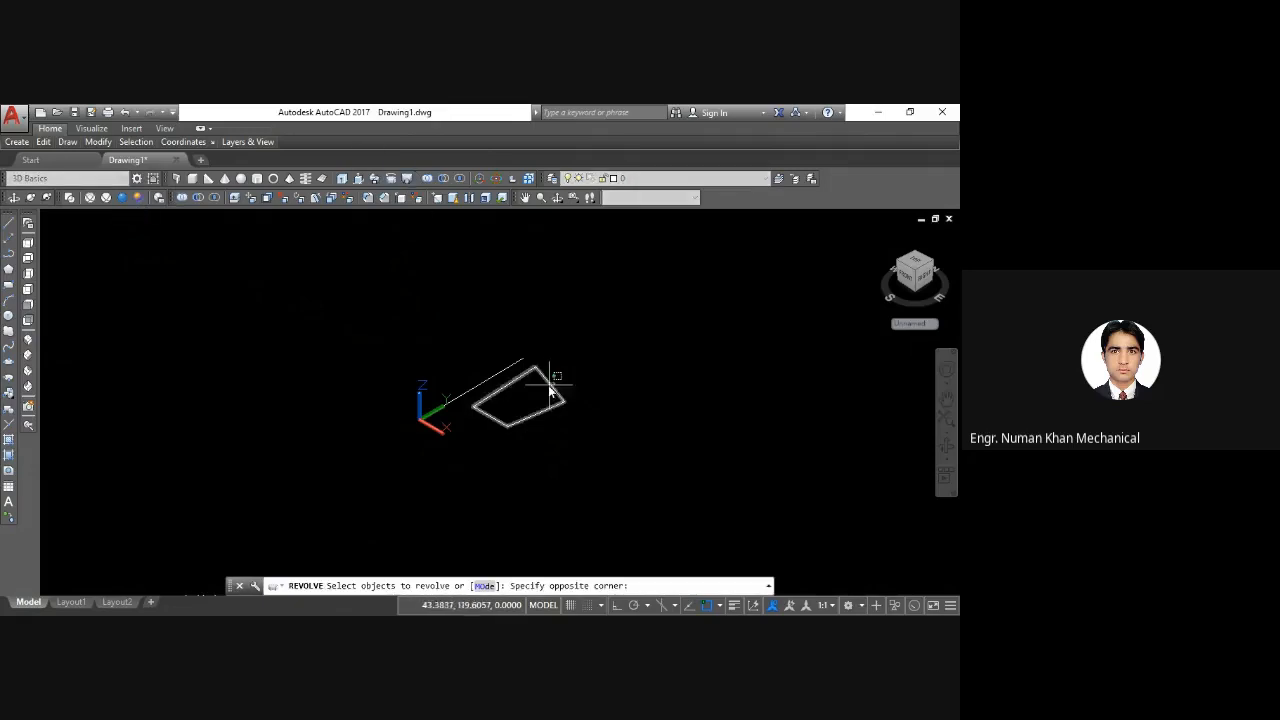
pyautogui.click(548, 393)
pyautogui.press('Return')
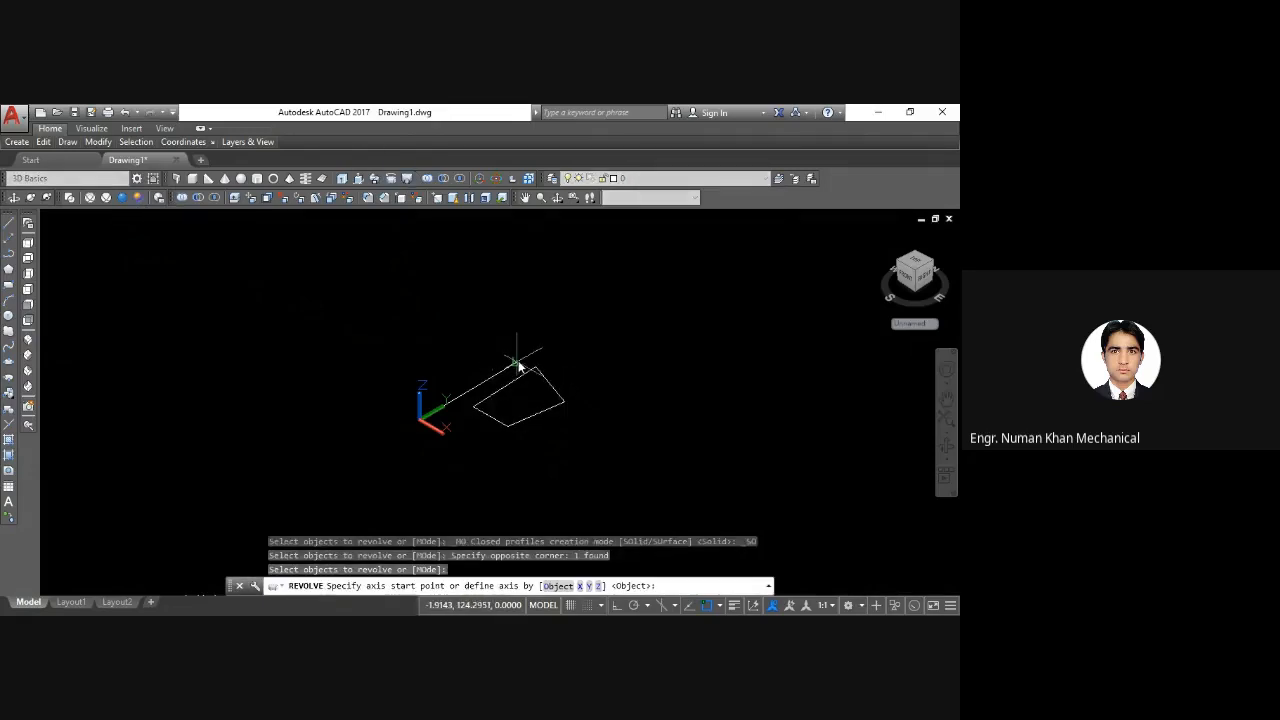
pyautogui.click(524, 359)
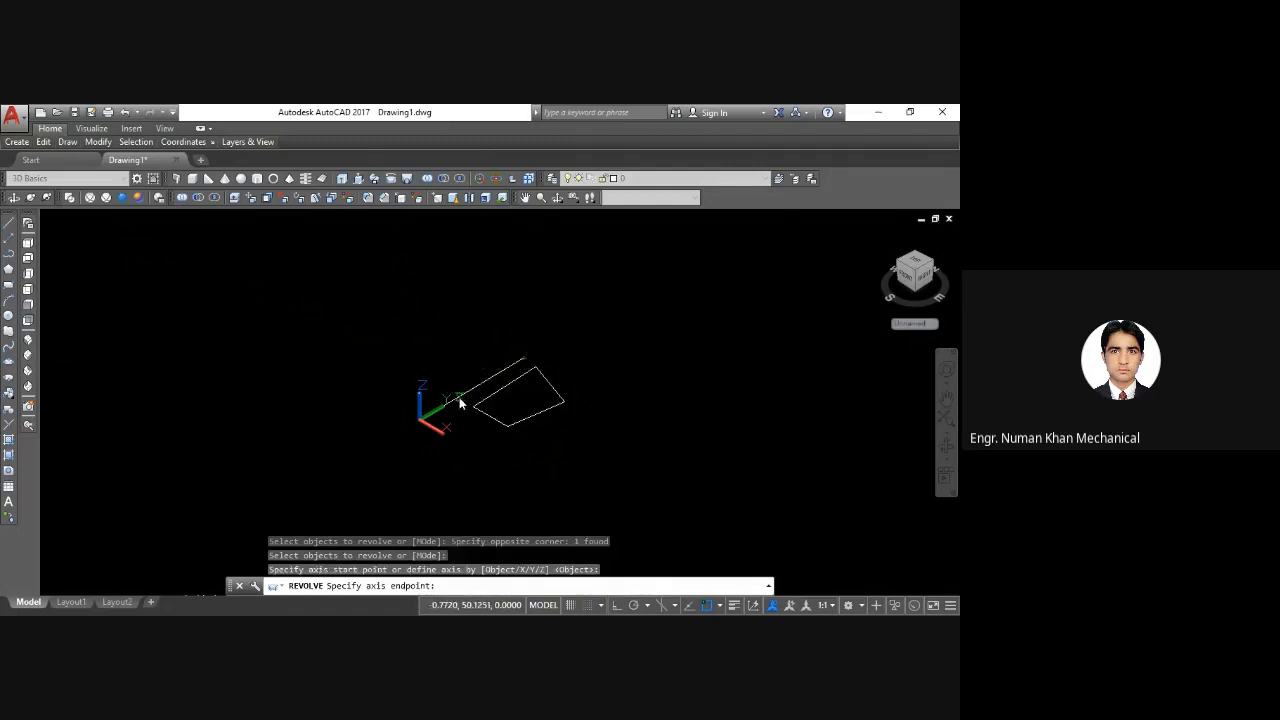
pyautogui.click(460, 403)
pyautogui.press('Return')
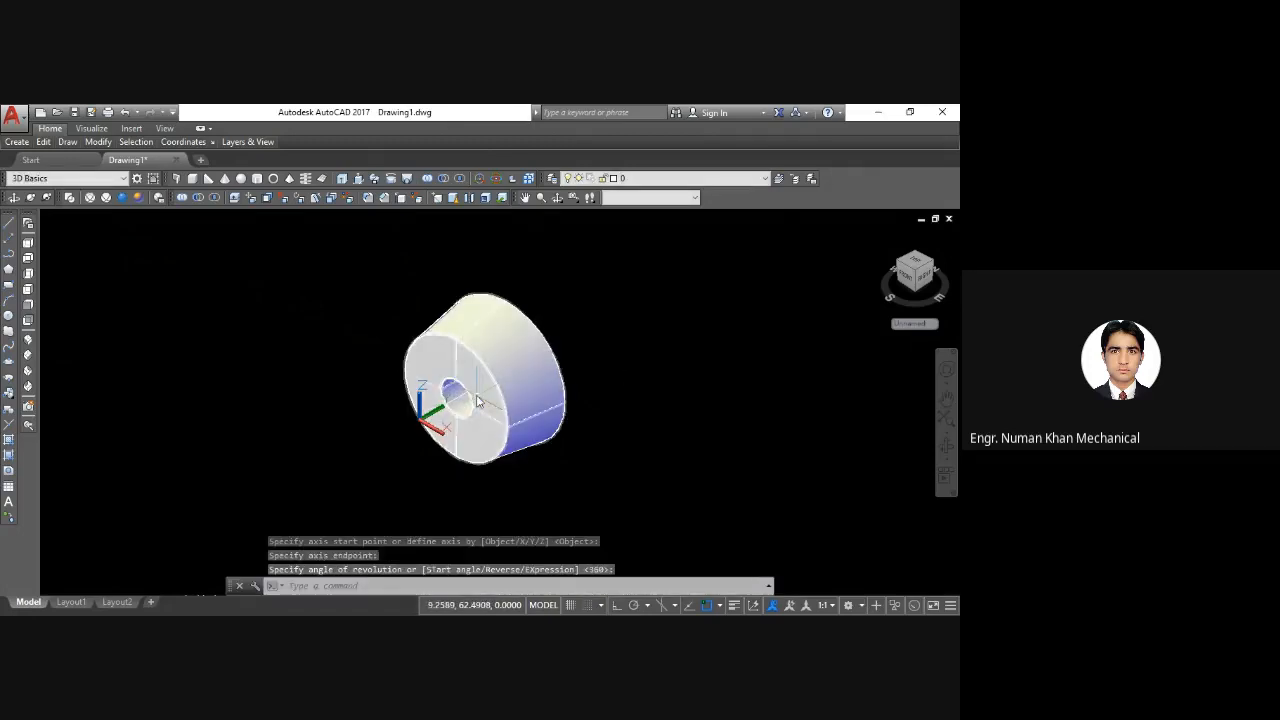
pyautogui.hotkey('ctrl', 'z')
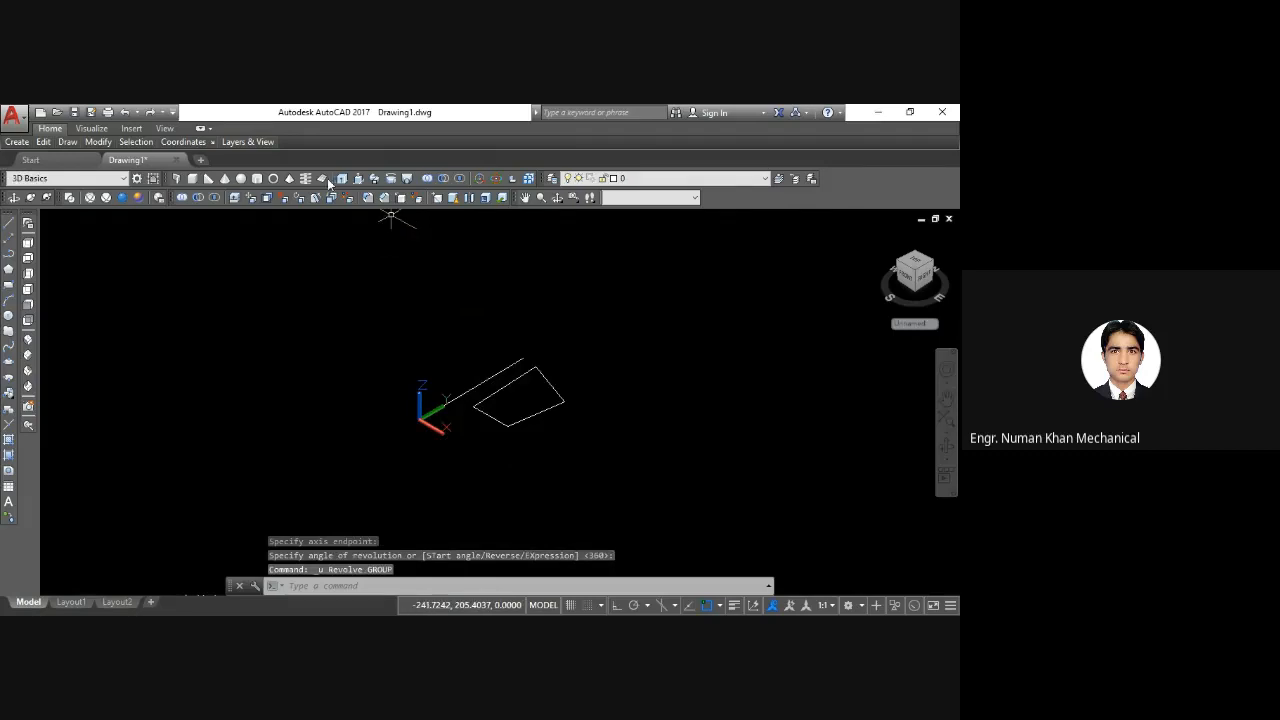
# Step: Start a solid revolve of the closed profile, defining the rotation axis by two points along the axis line
pyautogui.click(391, 178)
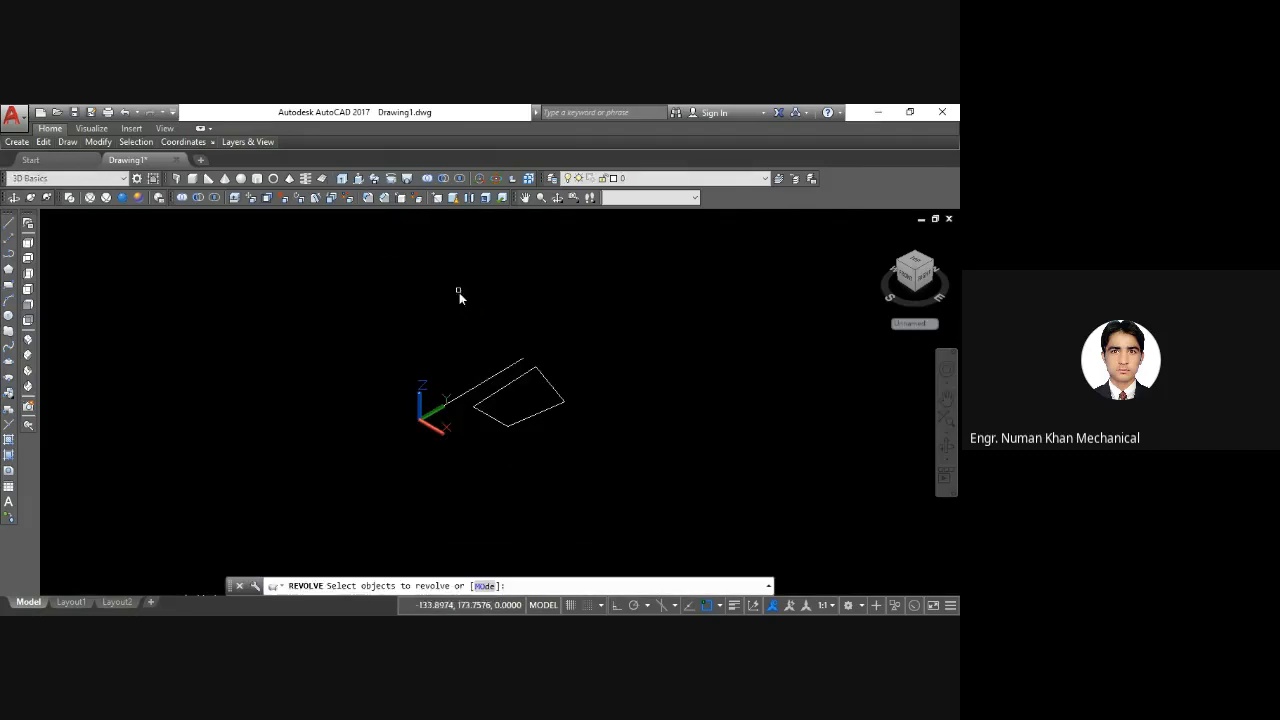
pyautogui.click(519, 379)
pyautogui.click(512, 367)
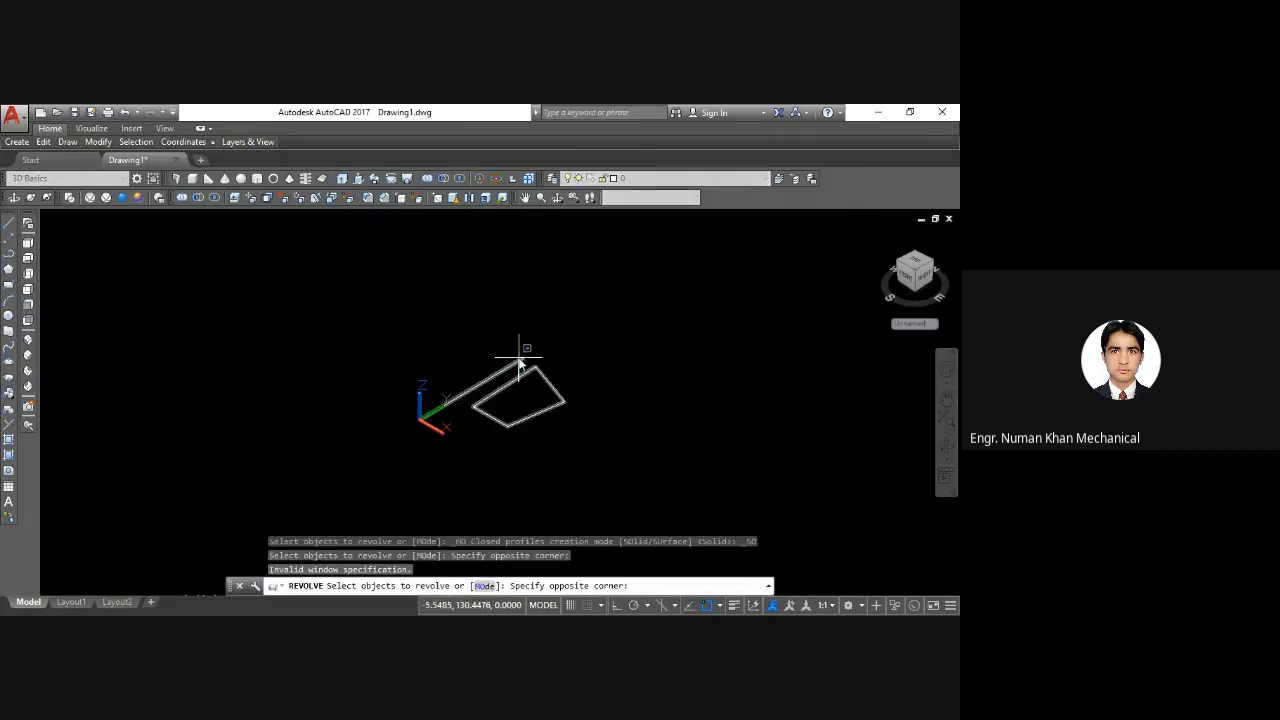
pyautogui.click(535, 378)
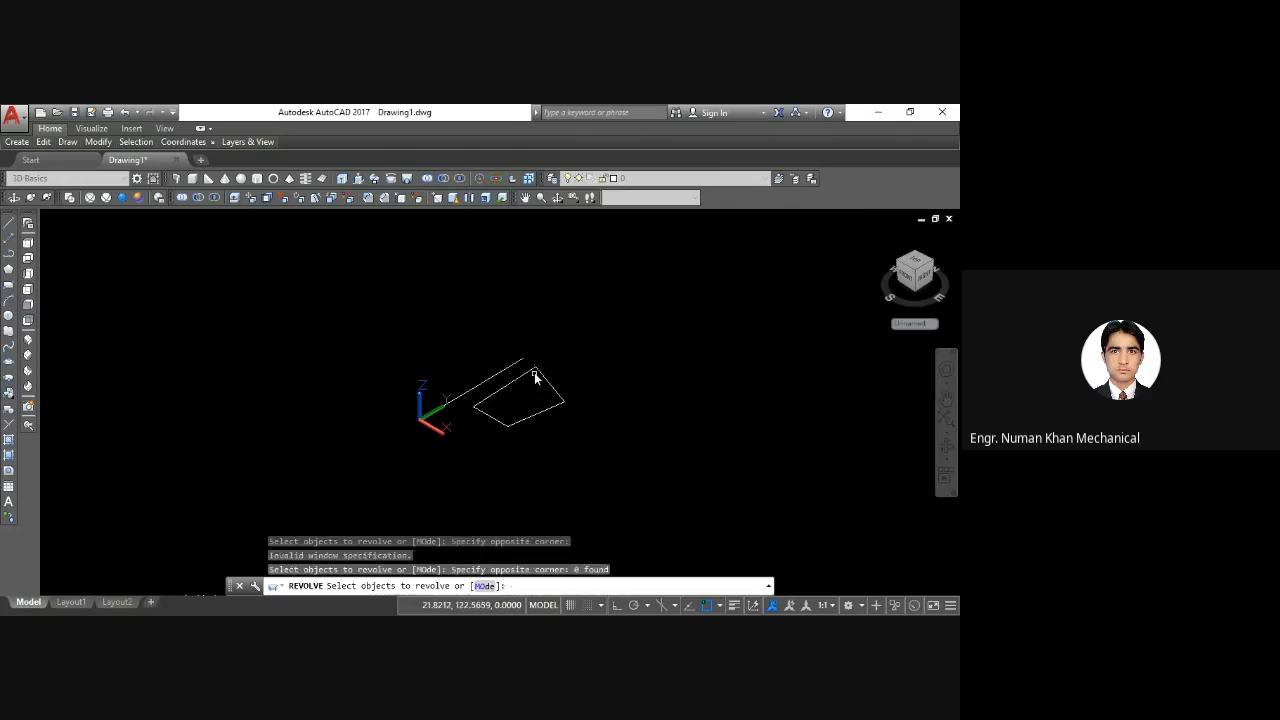
pyautogui.click(532, 372)
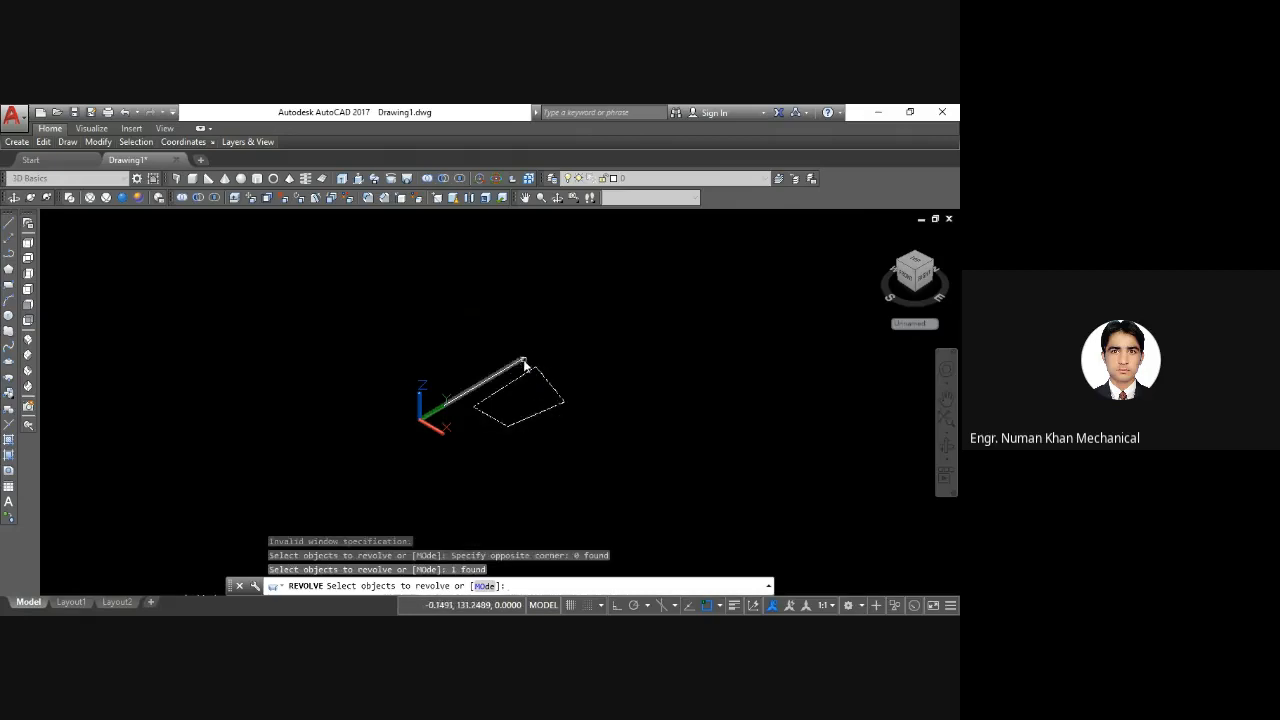
pyautogui.press('Return')
pyautogui.click(530, 368)
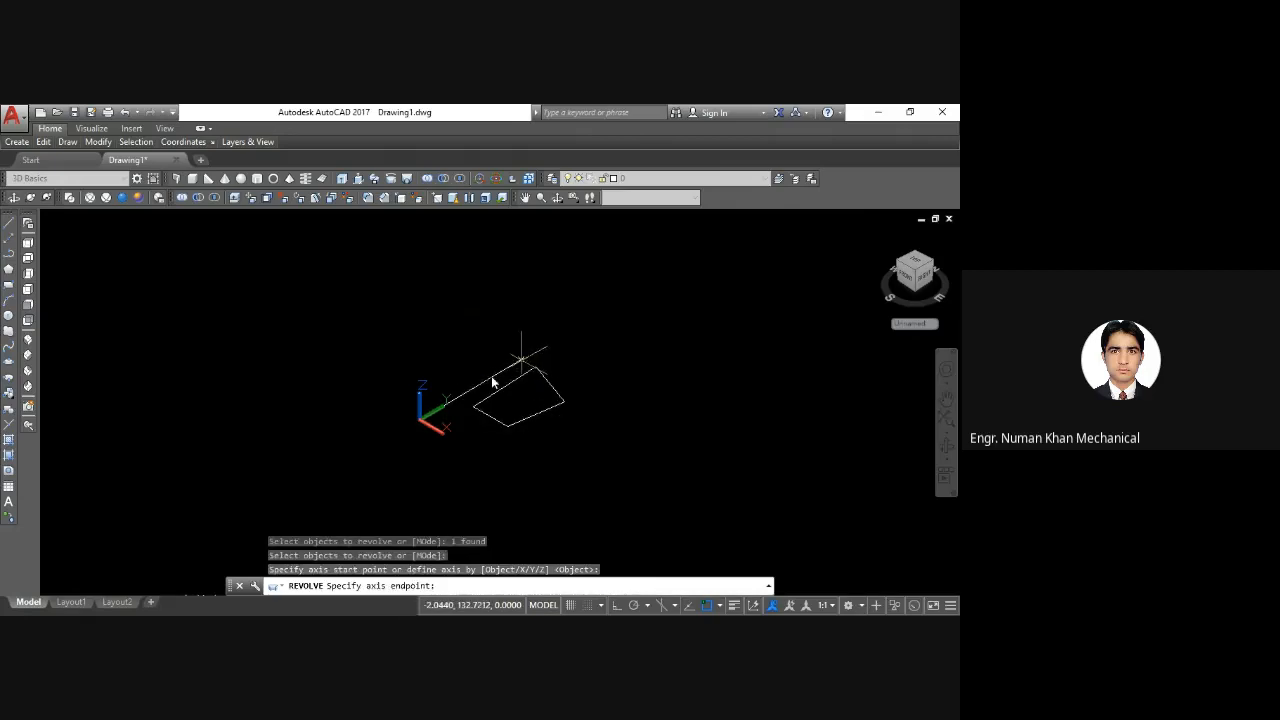
pyautogui.click(428, 414)
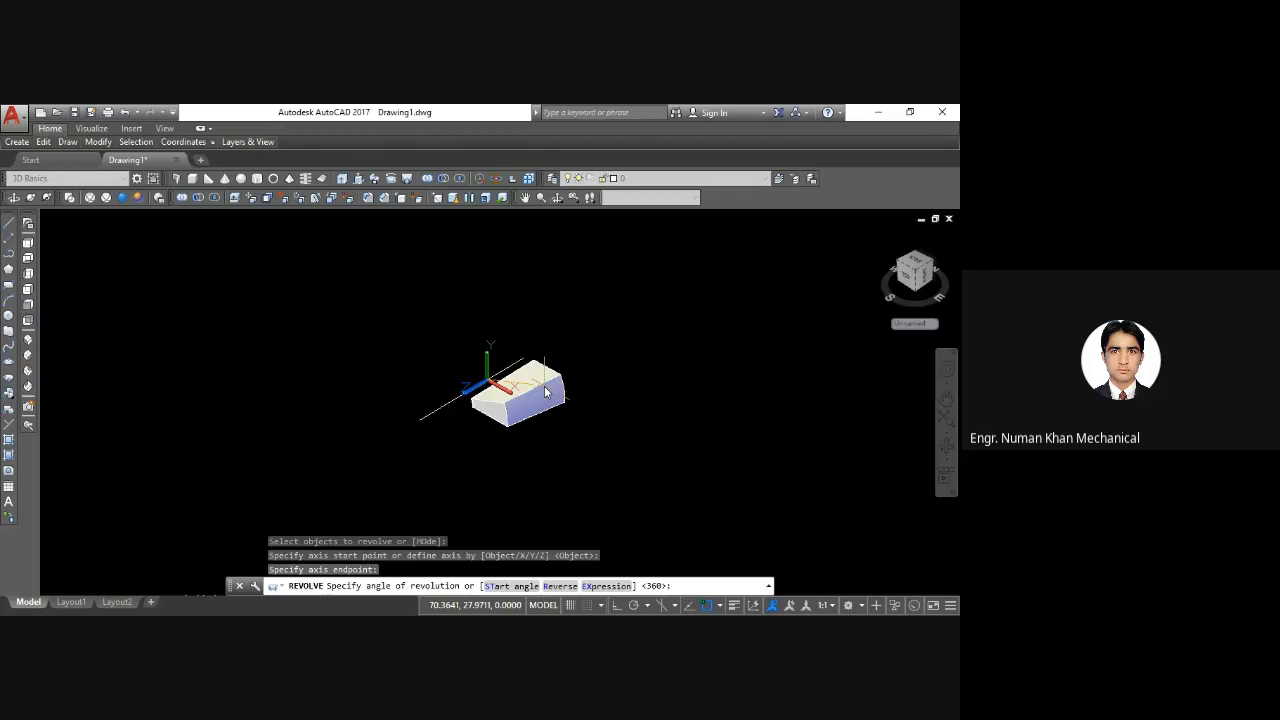
# Step: Try start angles of 90 and 45 degrees for the revolve
pyautogui.write('st')
pyautogui.press('Return')
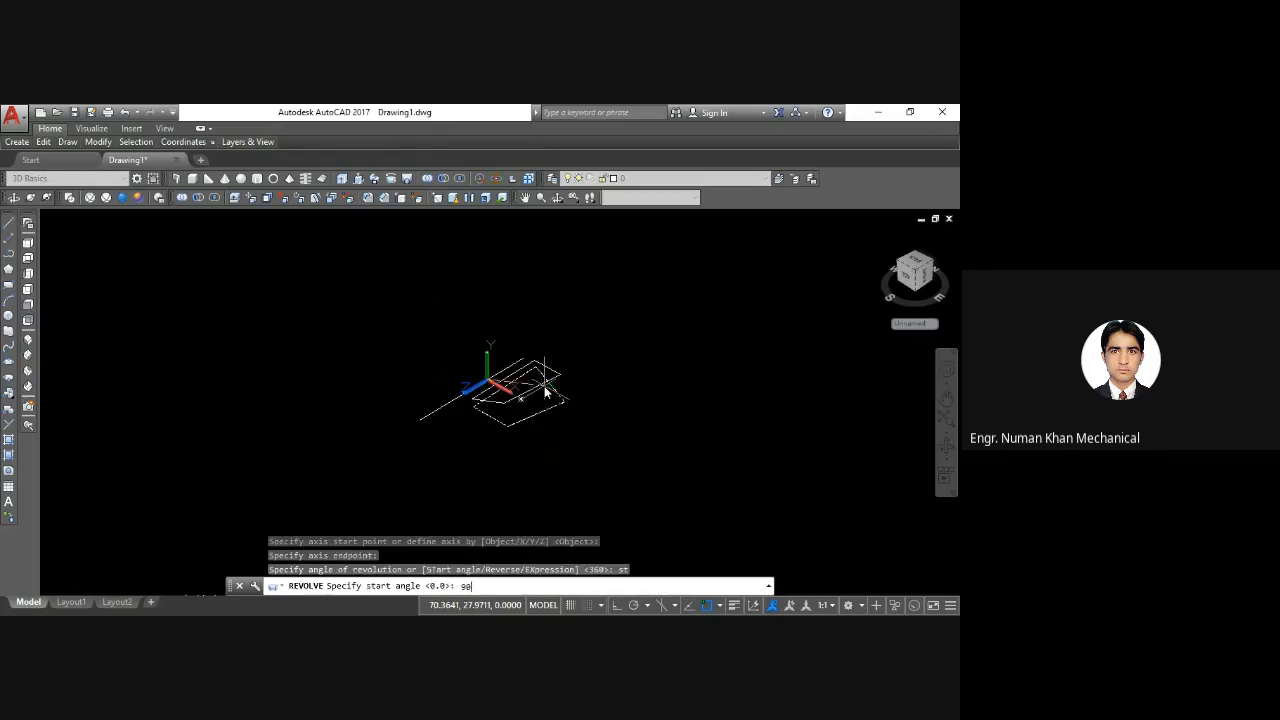
pyautogui.press('Return')
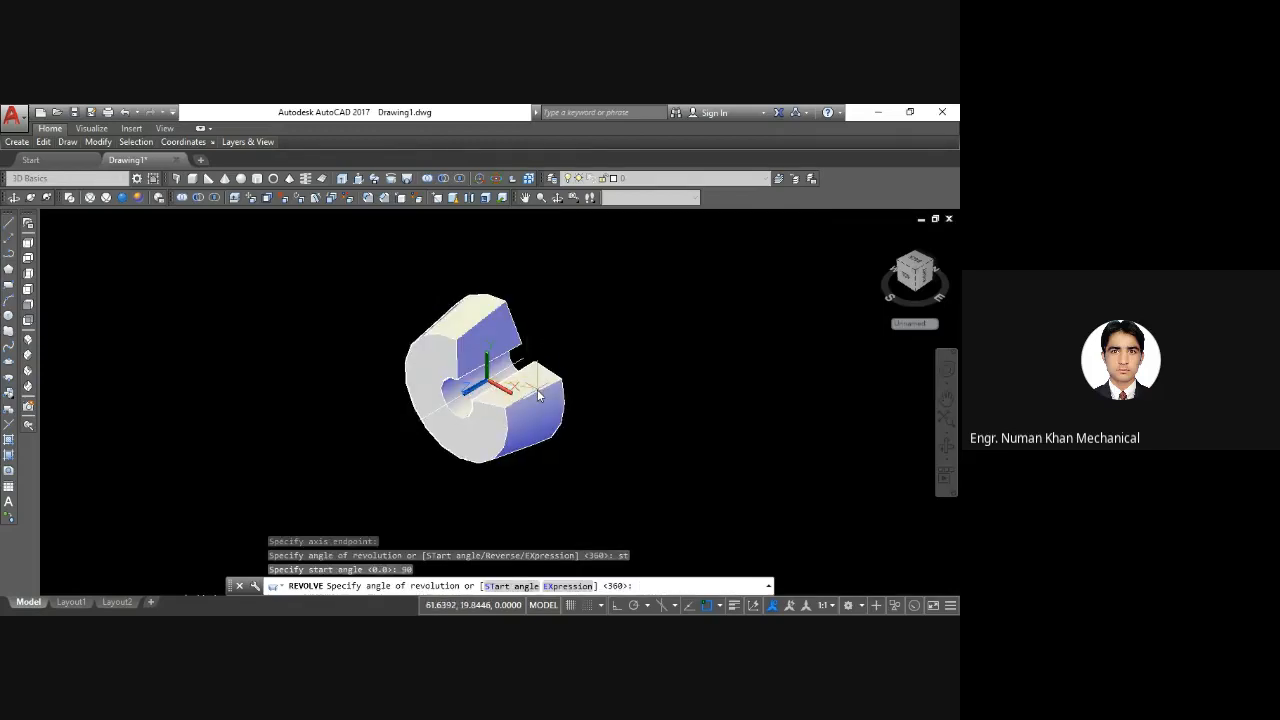
pyautogui.press('Return')
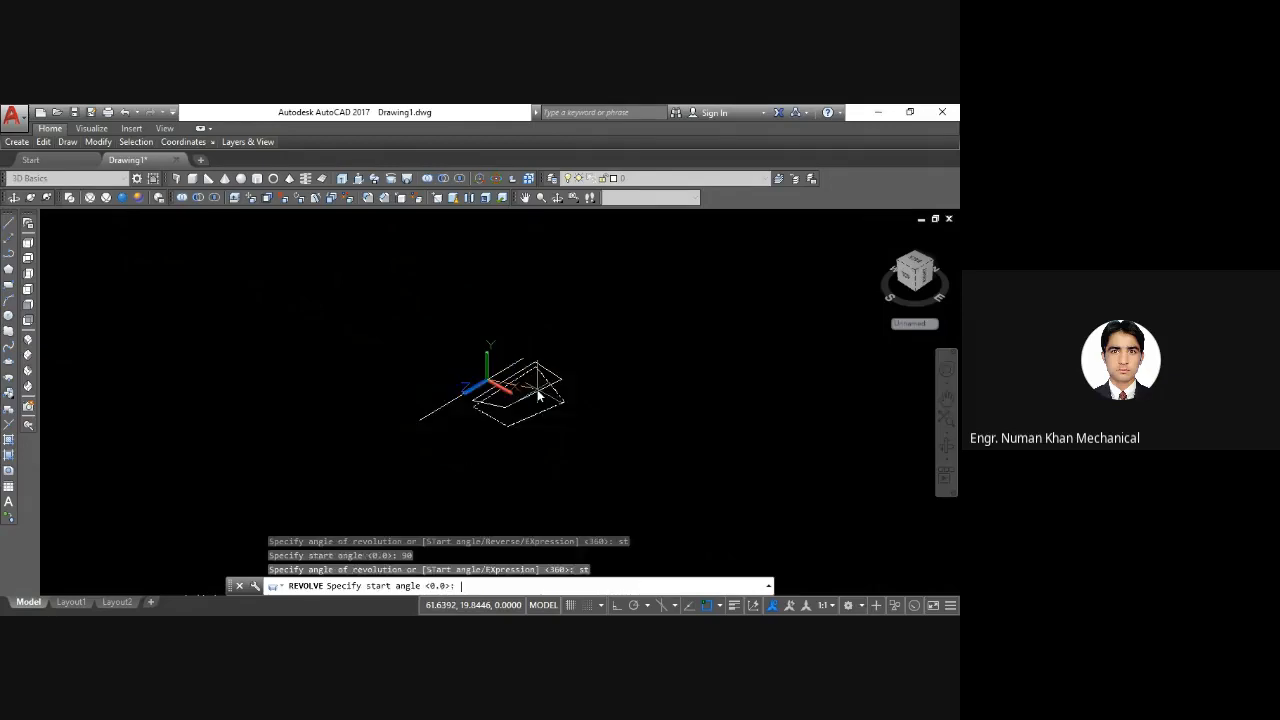
pyautogui.press('Return')
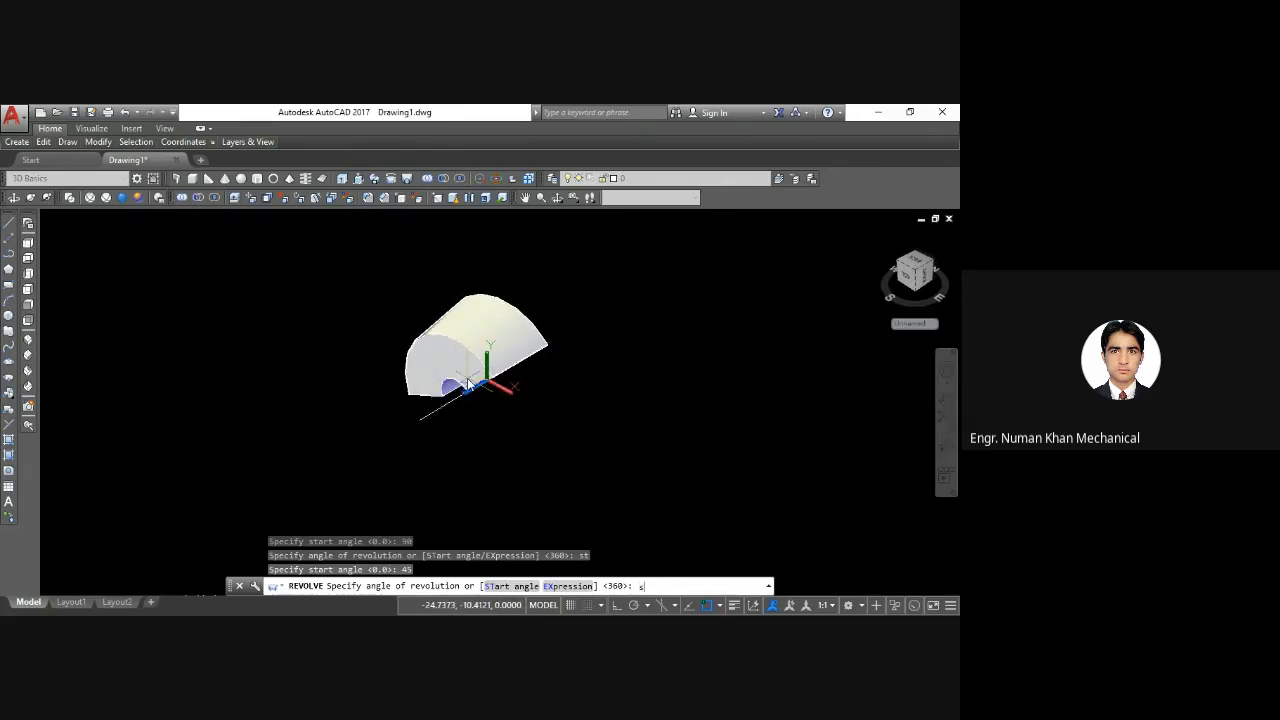
# Step: Set the revolve's start angle to 0 and complete the solid with a 270-degree angle of revolution
pyautogui.press('Return')
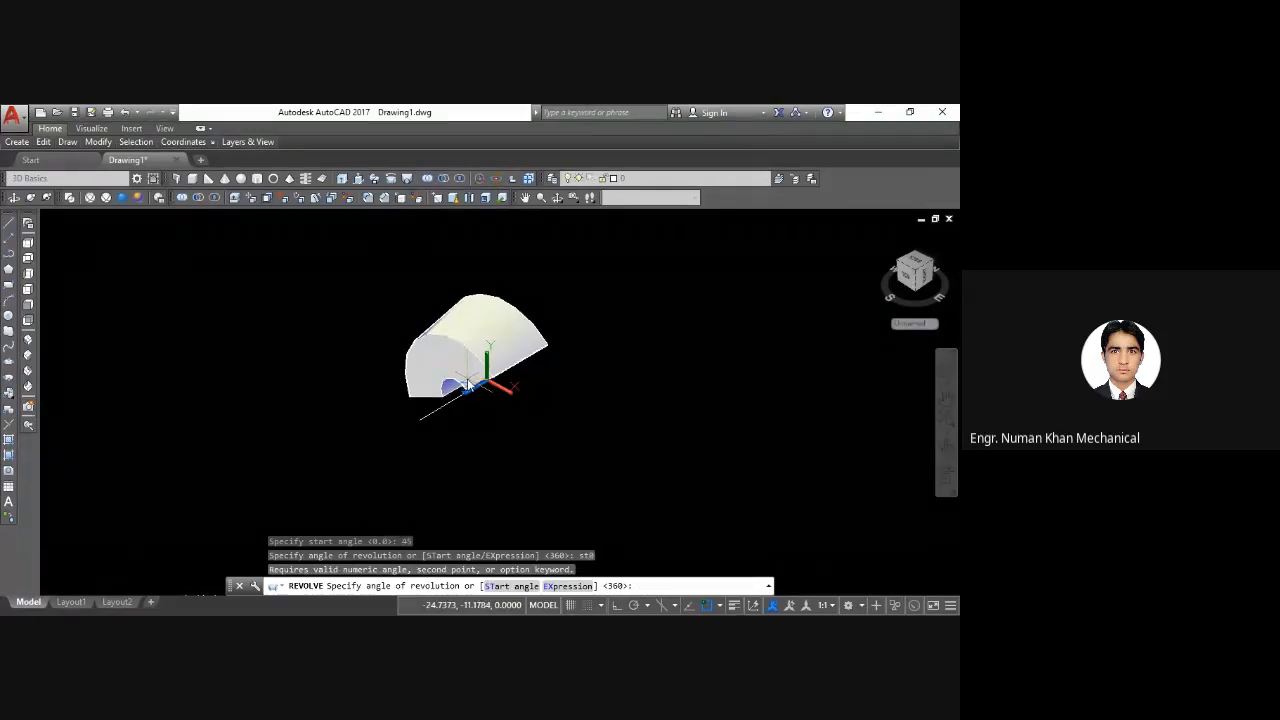
pyautogui.write('s')
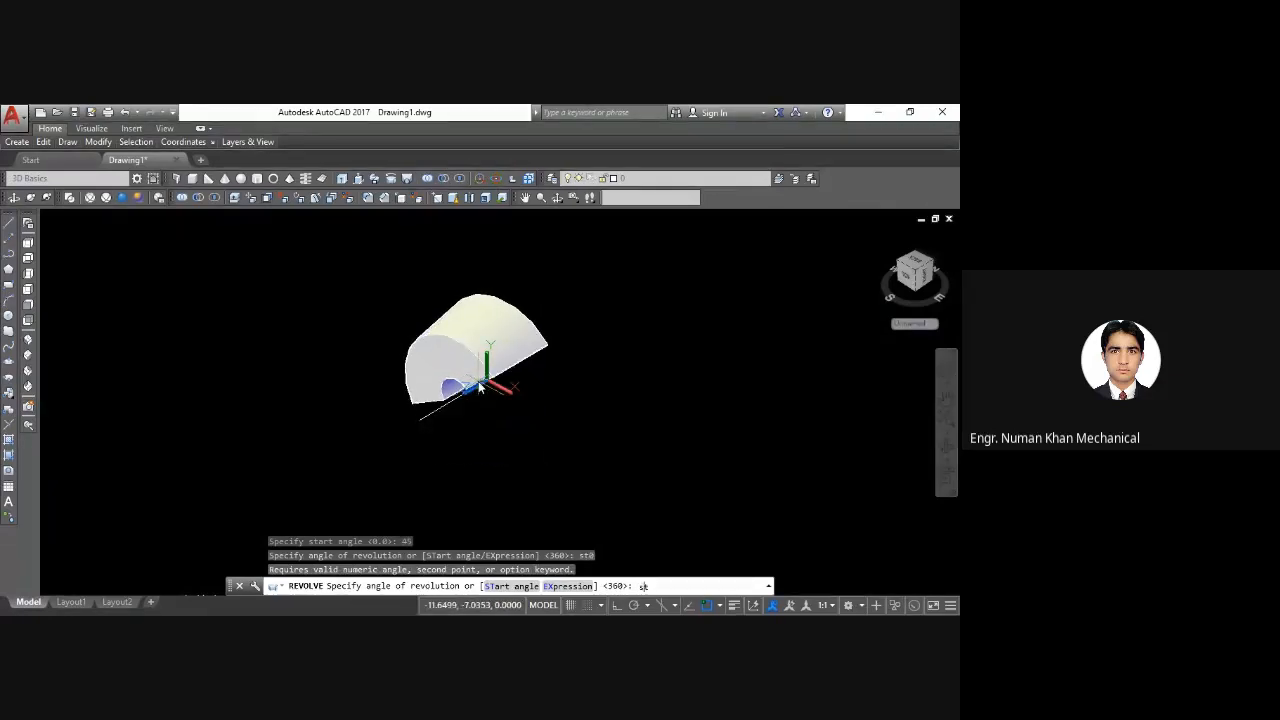
pyautogui.write('t')
pyautogui.press('Return')
pyautogui.write('0')
pyautogui.press('Return')
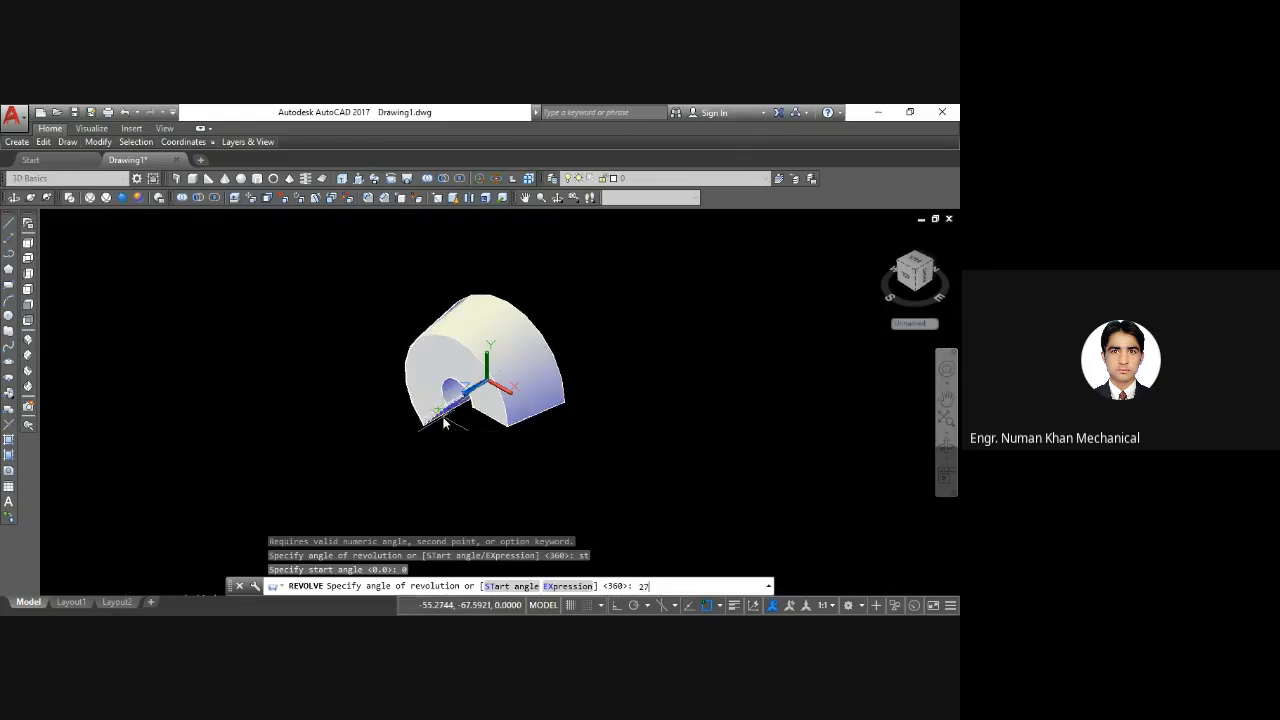
pyautogui.press('Return')
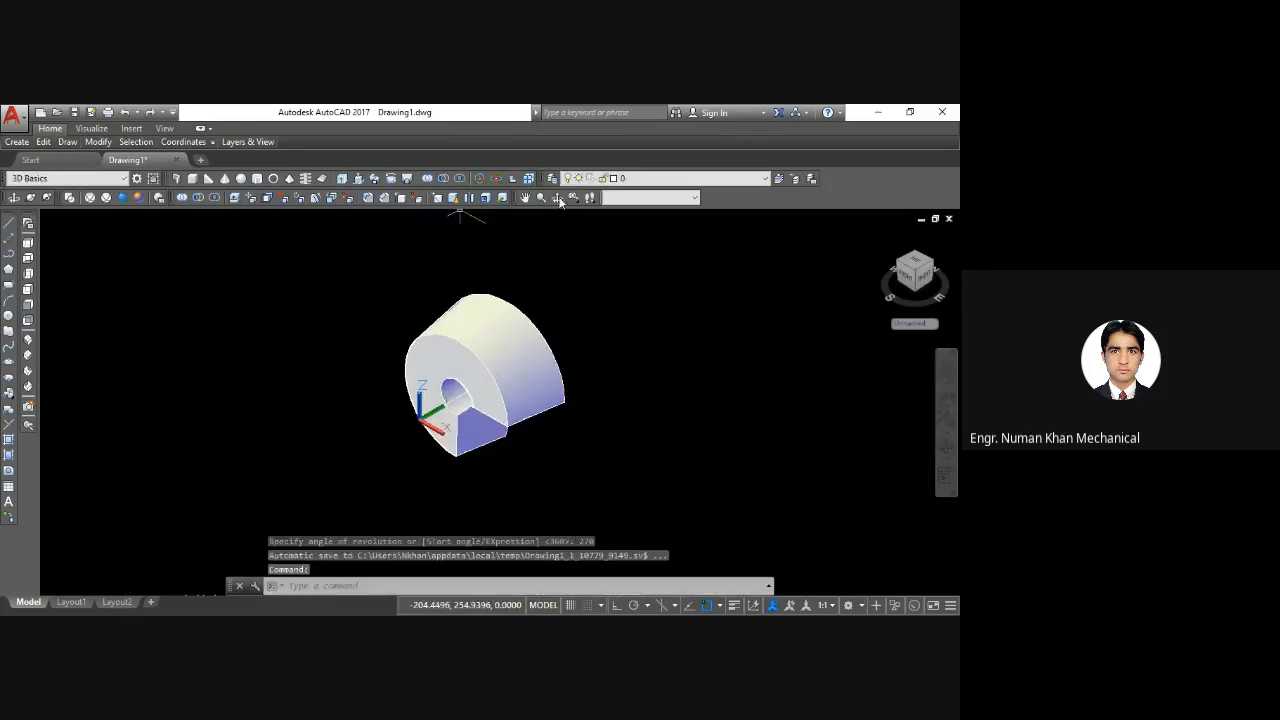
# Step: Orbit around the partially revolved solid to examine its cut faces and central hole from several directions
pyautogui.click(557, 197)
pyautogui.moveTo(523, 343); pyautogui.dragTo(431, 226)
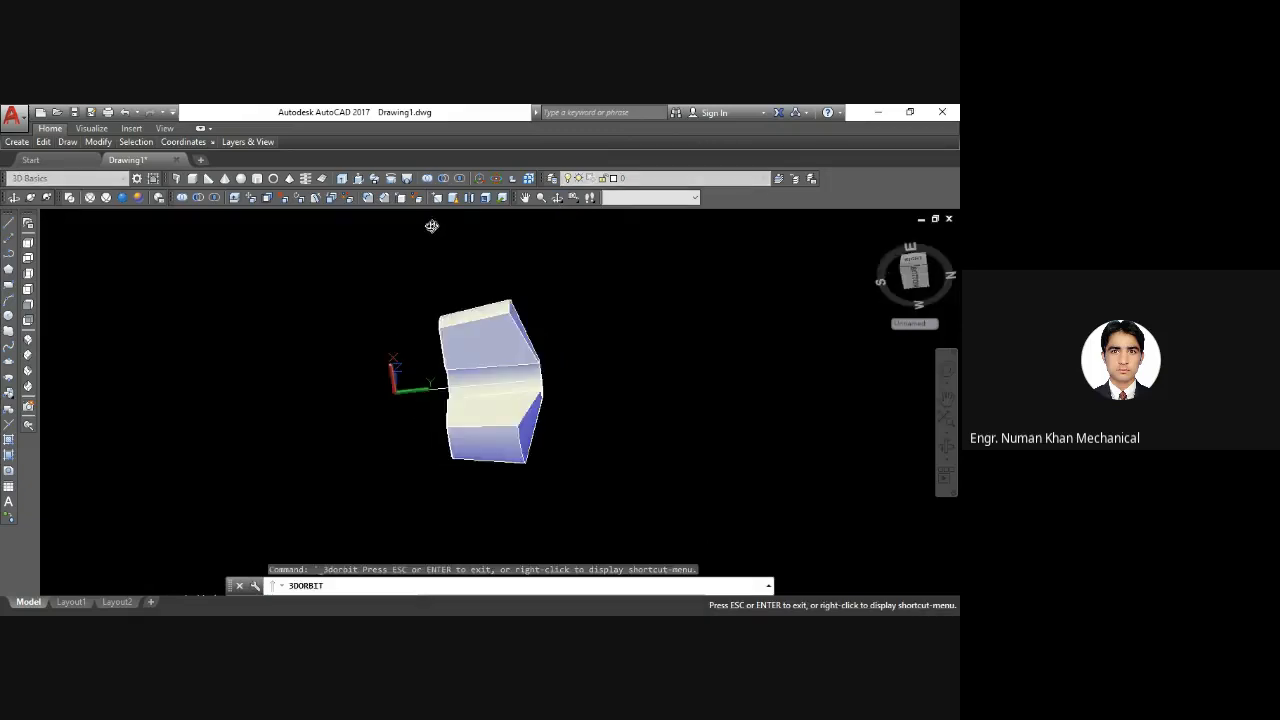
pyautogui.moveTo(479, 412); pyautogui.dragTo(264, 350)
pyautogui.moveTo(368, 373); pyautogui.dragTo(526, 341)
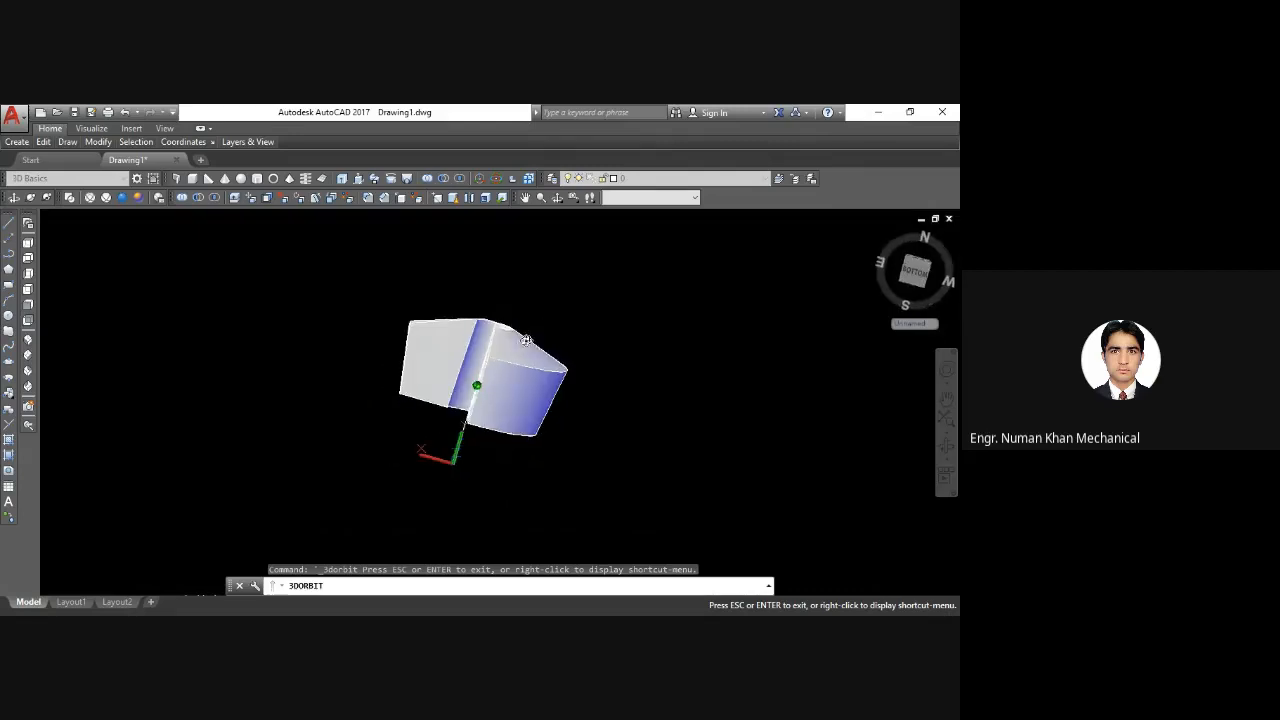
pyautogui.moveTo(388, 398); pyautogui.dragTo(400, 324)
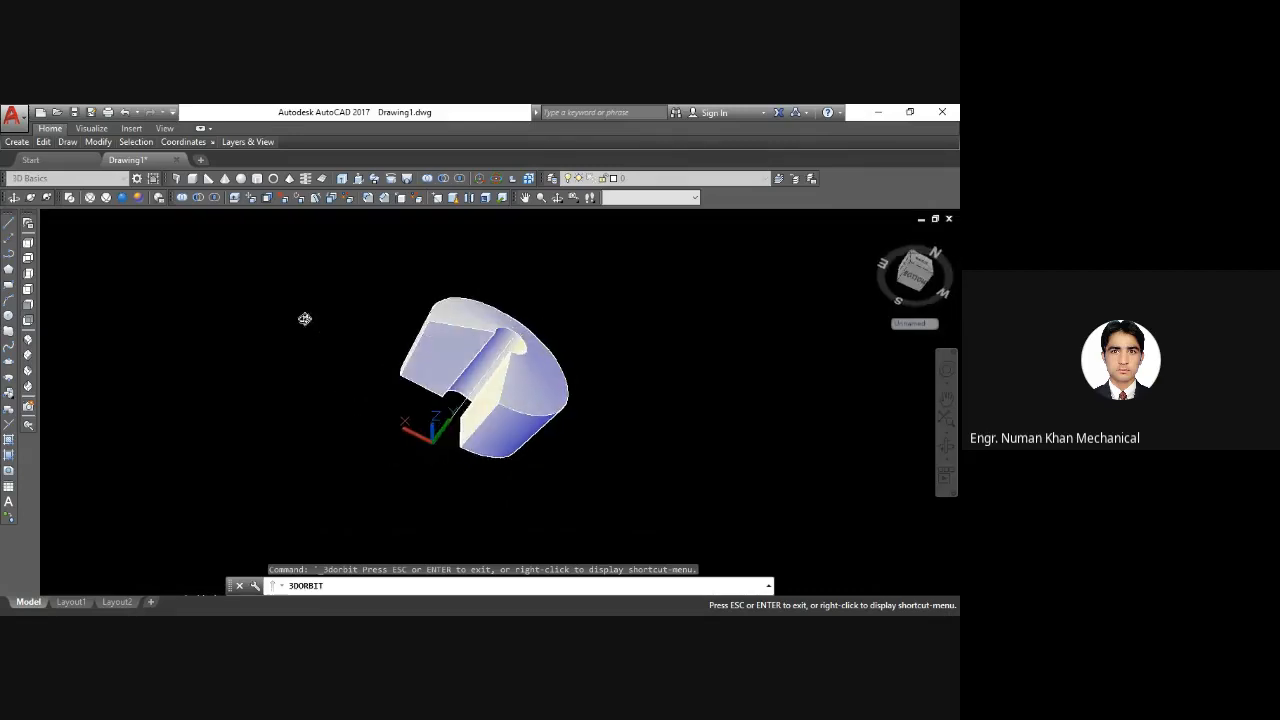
pyautogui.moveTo(306, 320); pyautogui.dragTo(88, 386)
pyautogui.moveTo(371, 409); pyautogui.dragTo(511, 316)
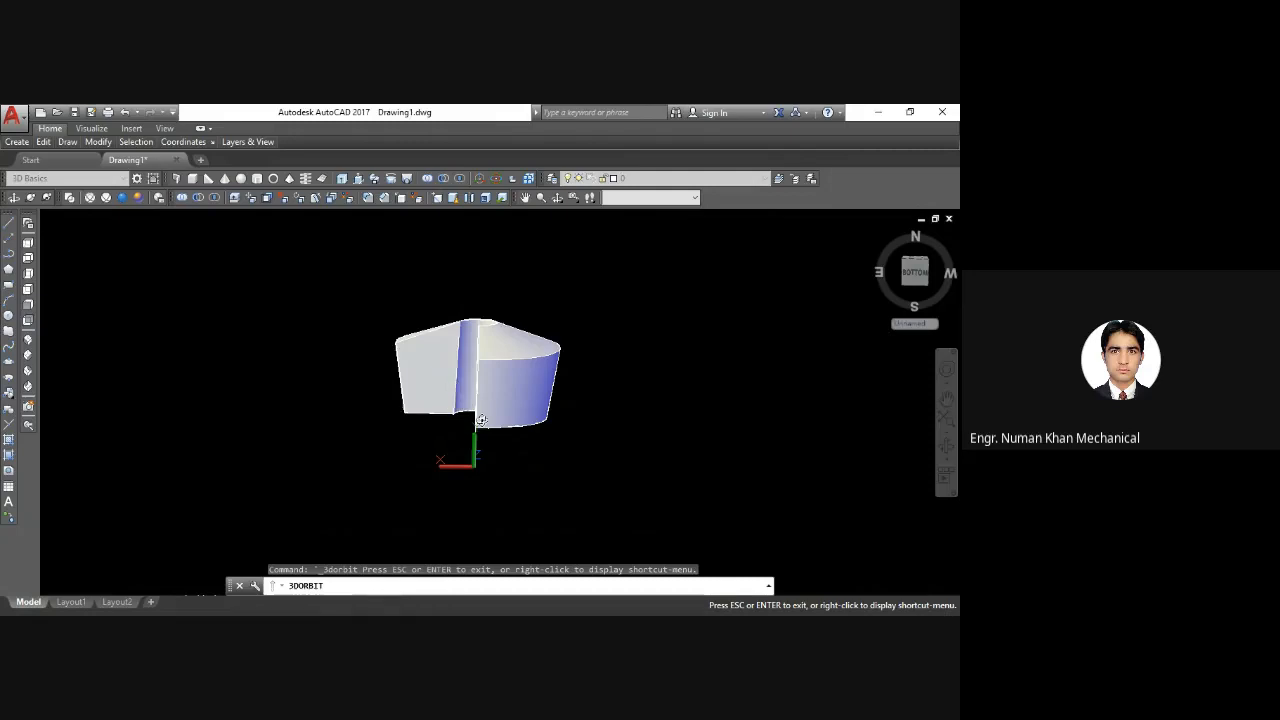
pyautogui.moveTo(480, 423); pyautogui.dragTo(463, 452)
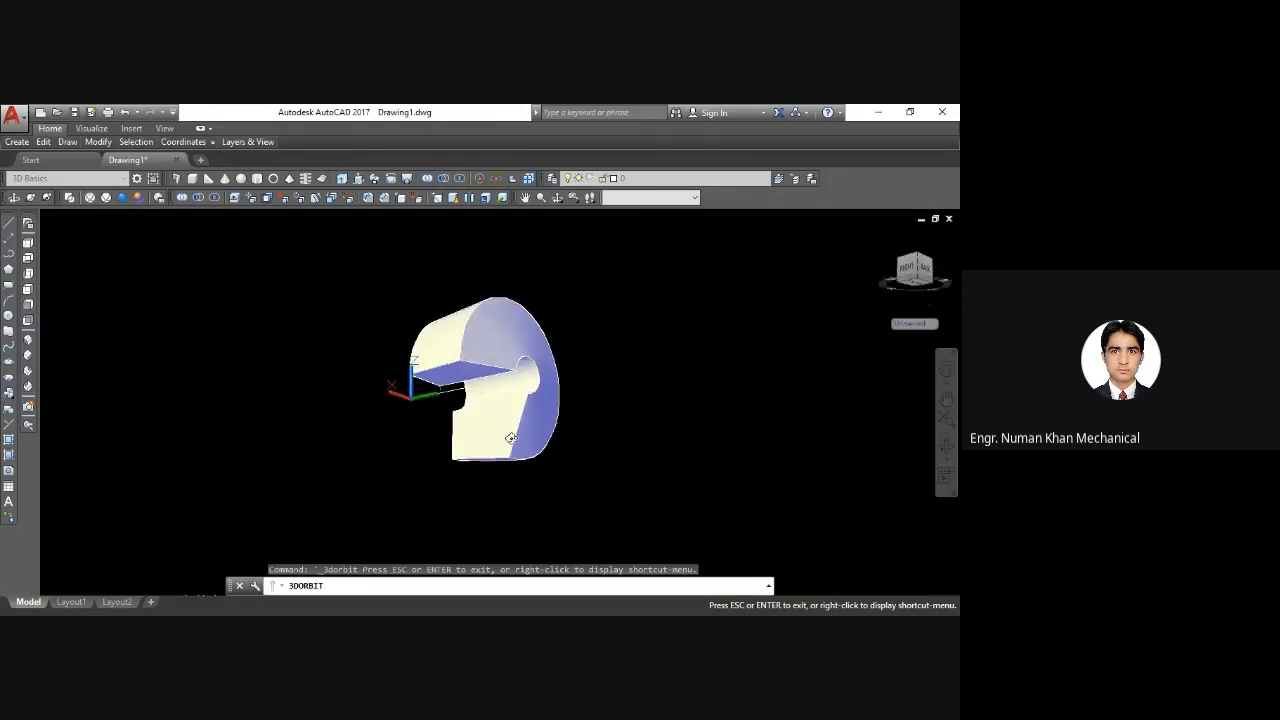
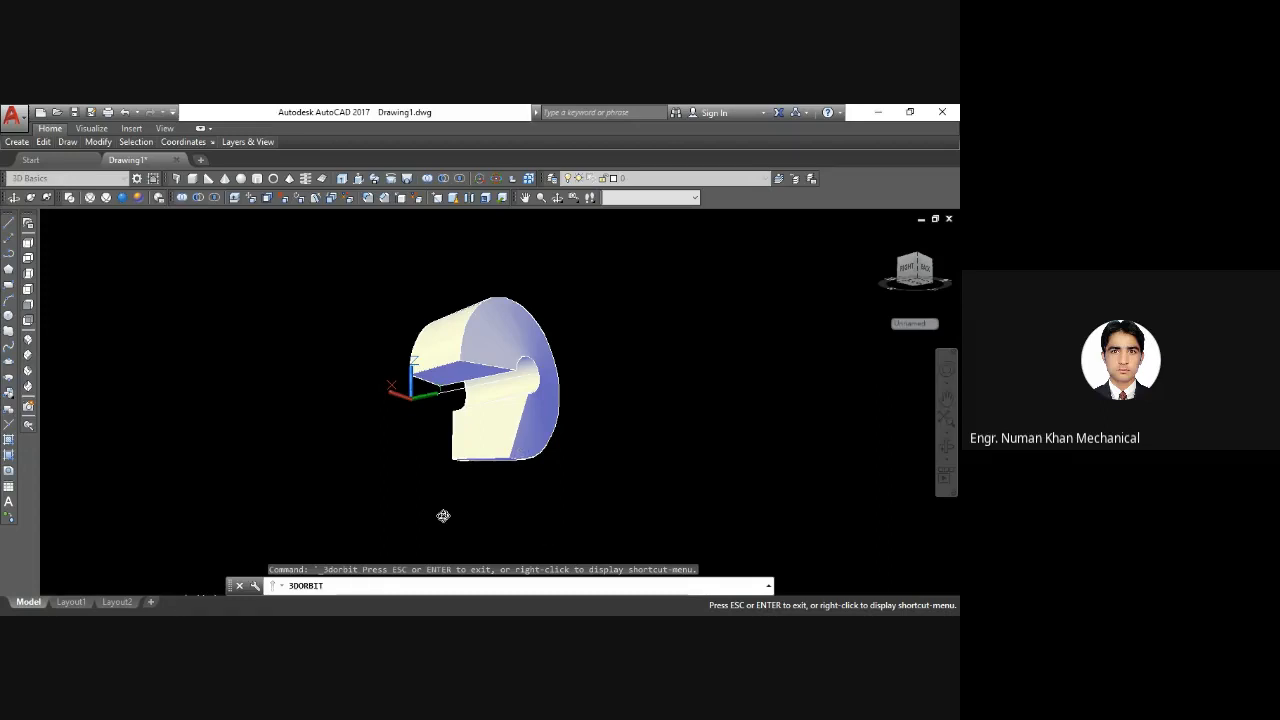
pyautogui.press('Escape')
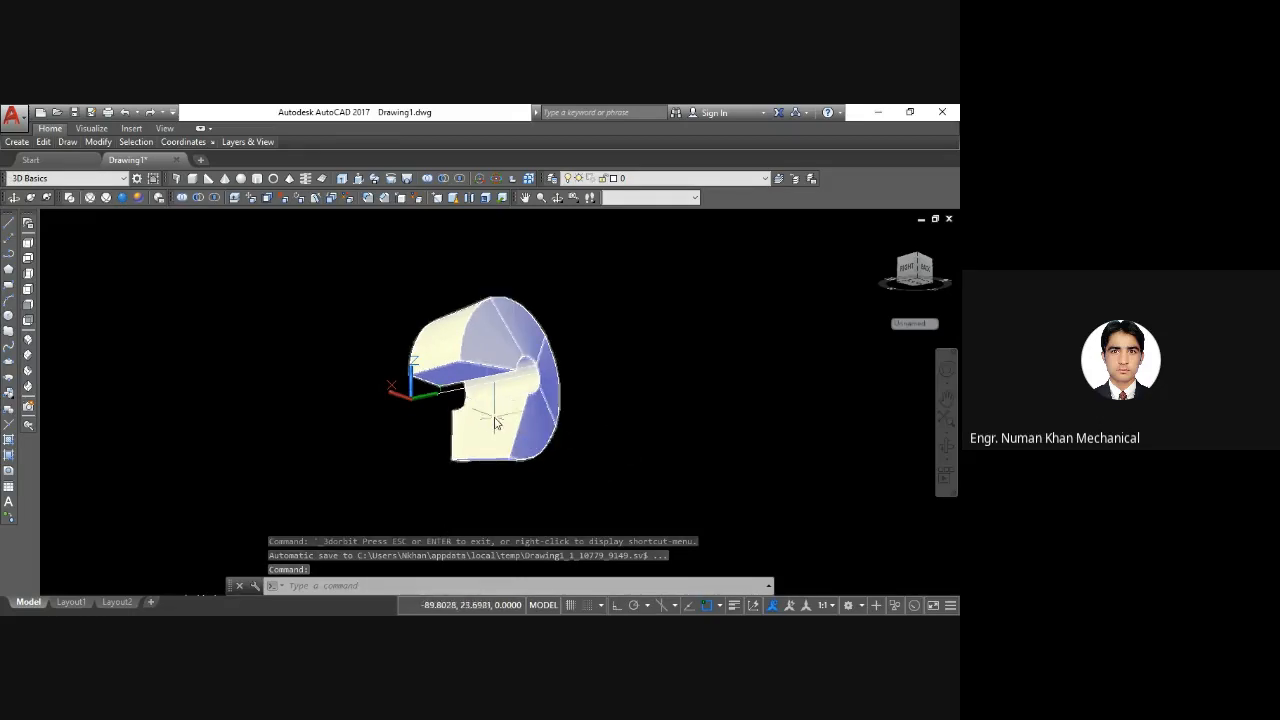
# Step: Switch to the top view and draw an open profile of four connected line segments to the right of the solid
pyautogui.click(28, 243)
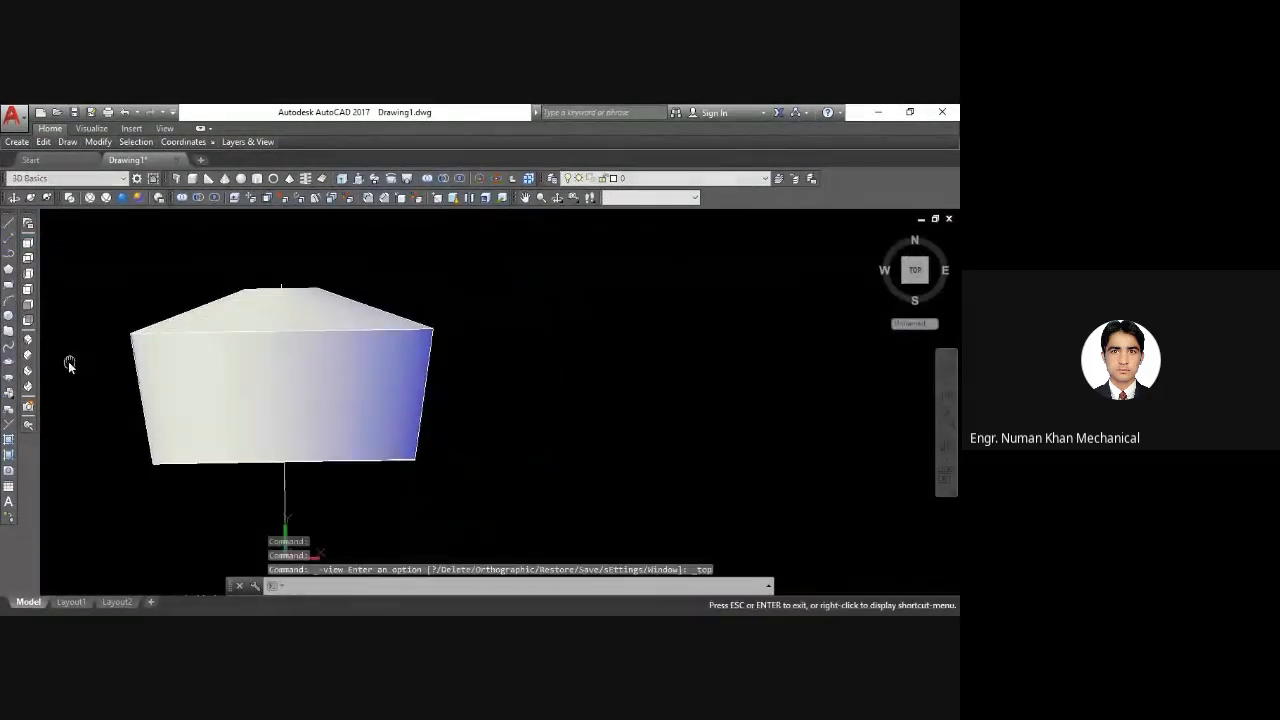
pyautogui.press('Escape')
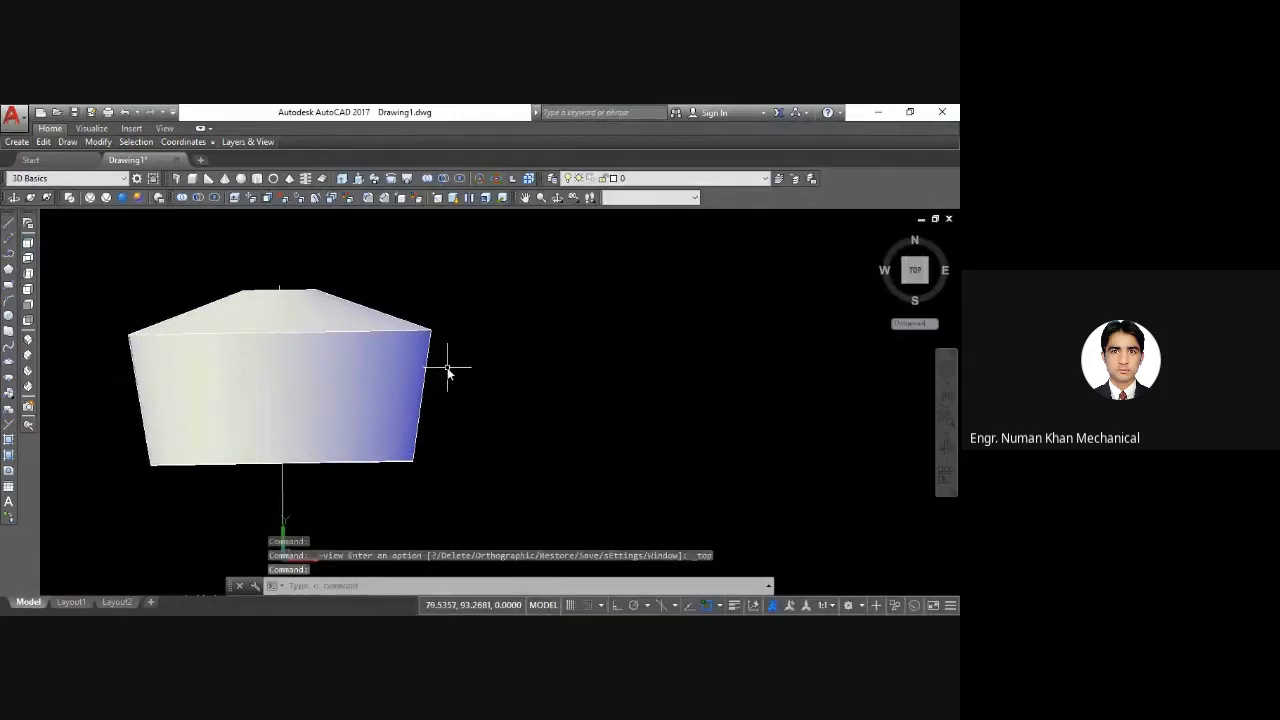
pyautogui.write('l')
pyautogui.press('Return')
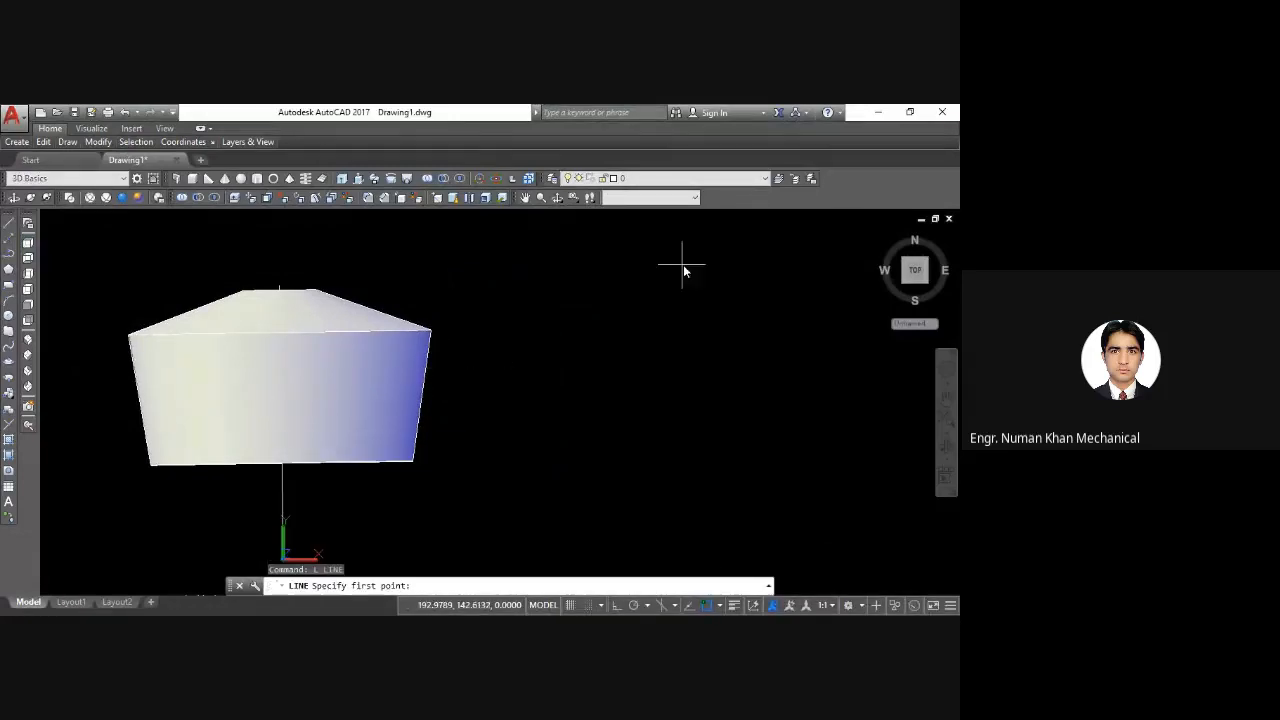
pyautogui.click(632, 297)
pyautogui.click(735, 308)
pyautogui.click(790, 390)
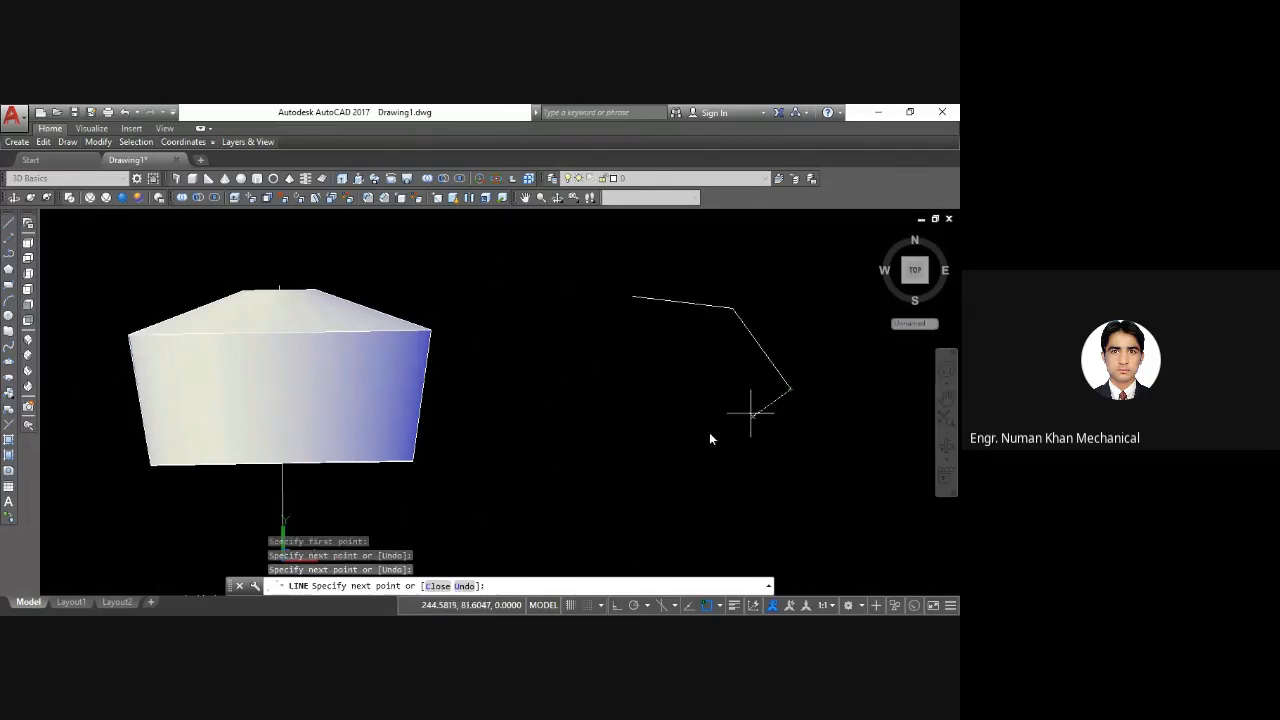
pyautogui.click(709, 432)
pyautogui.click(628, 412)
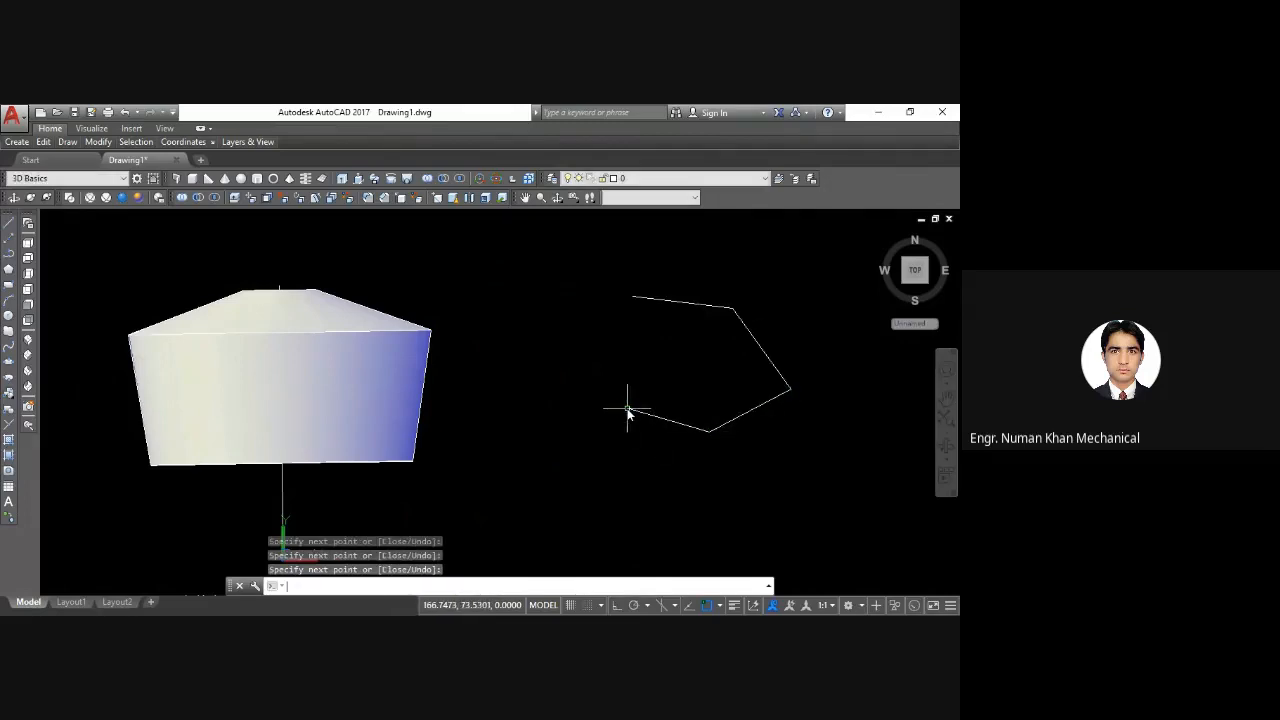
pyautogui.press('Return')
# Step: Draw a slightly slanted, near-vertical axis line between the solid and the open profile
pyautogui.press('Return')
pyautogui.click(552, 289)
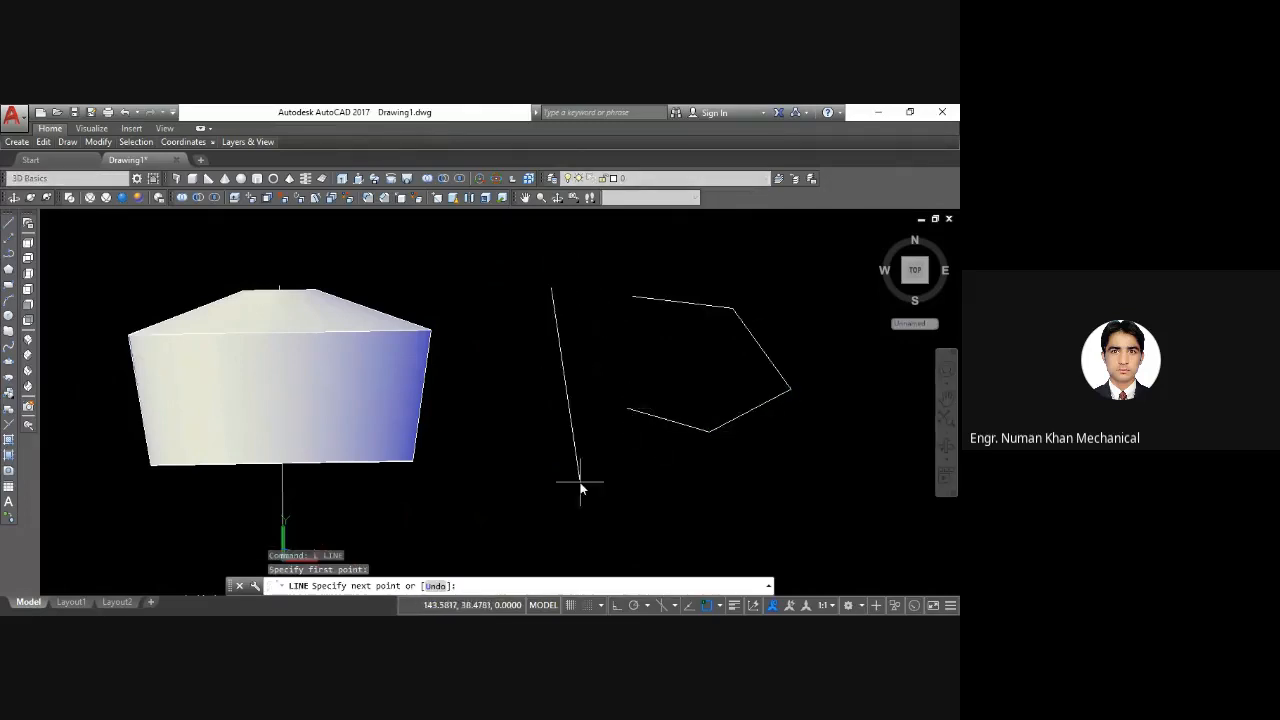
pyautogui.click(580, 483)
pyautogui.press('Return')
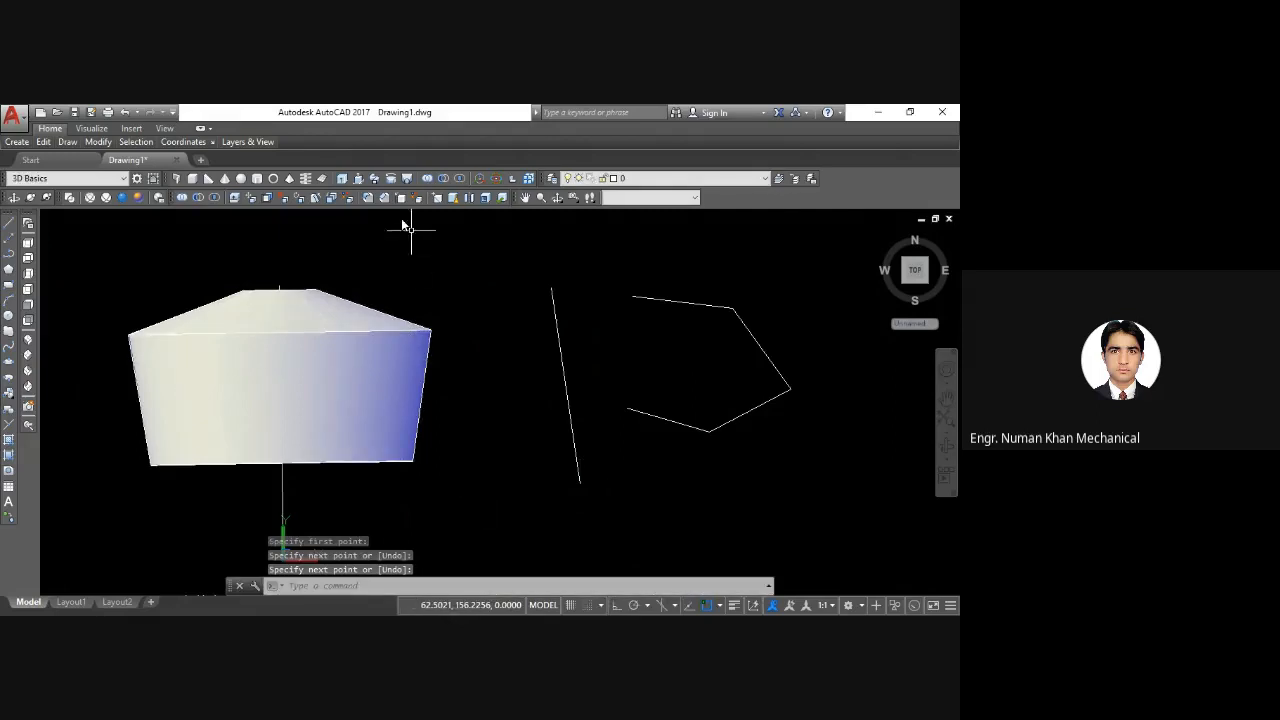
pyautogui.click(391, 180)
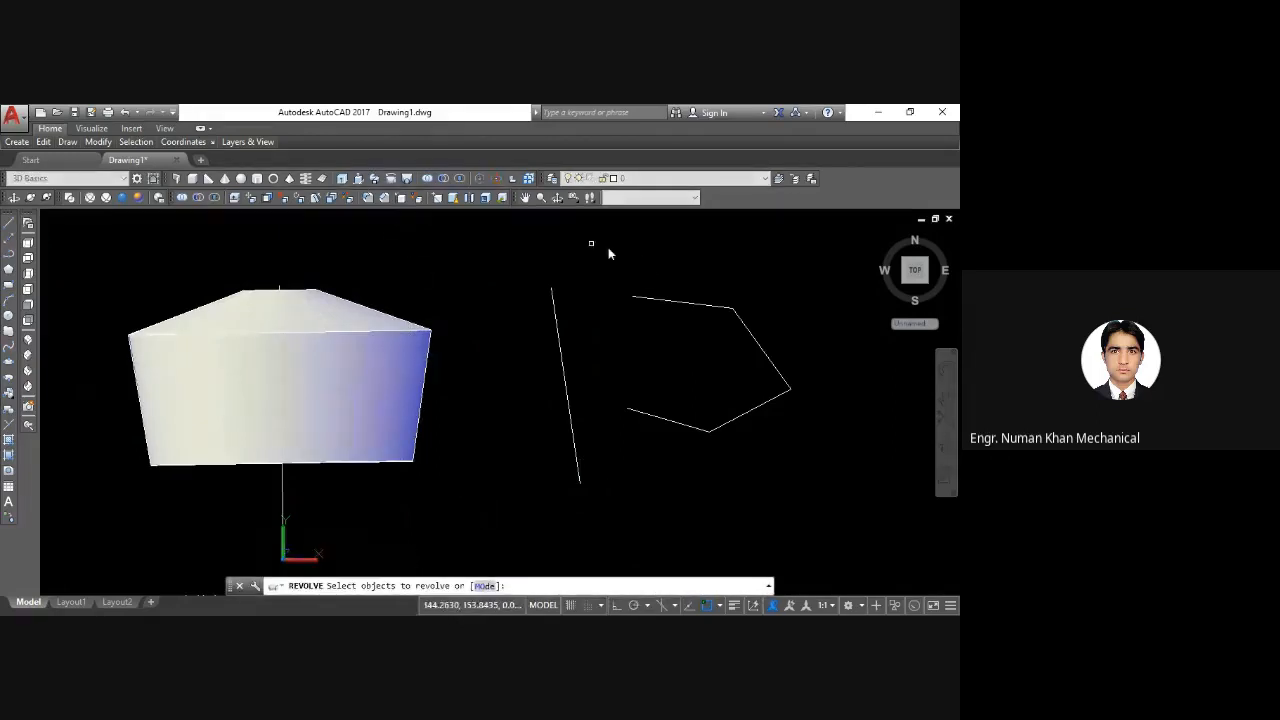
pyautogui.click(667, 301)
pyautogui.press('Escape')
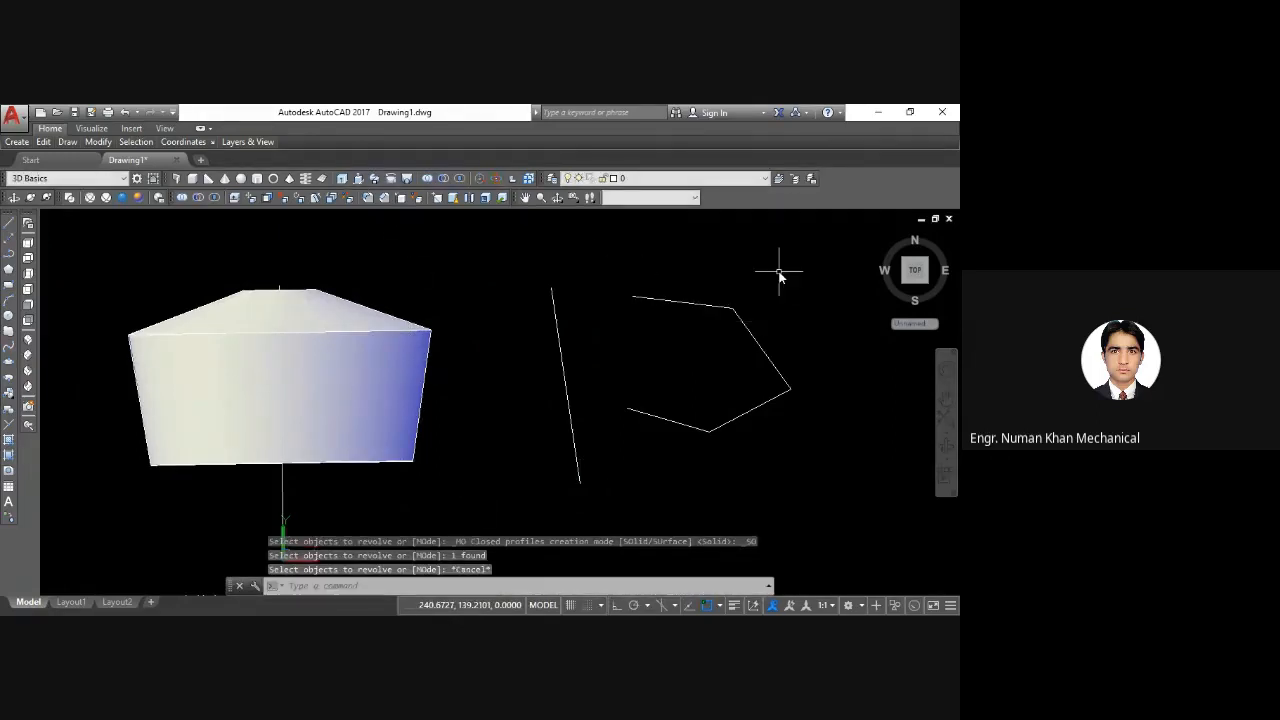
pyautogui.click(774, 273)
pyautogui.press('Escape')
pyautogui.press('Escape')
# Step: Revolve the four connected segments of the open profile through a partial angle about the slanted axis line
pyautogui.write('rev')
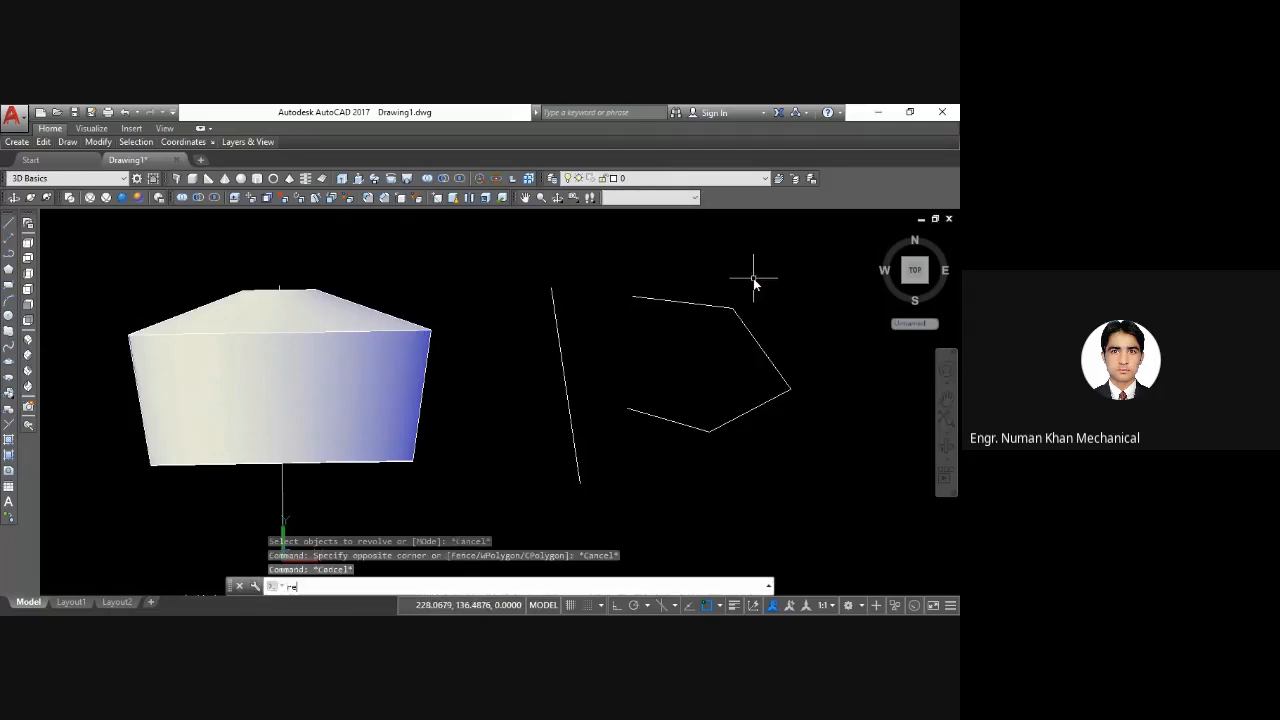
pyautogui.press('Return')
pyautogui.click(800, 269)
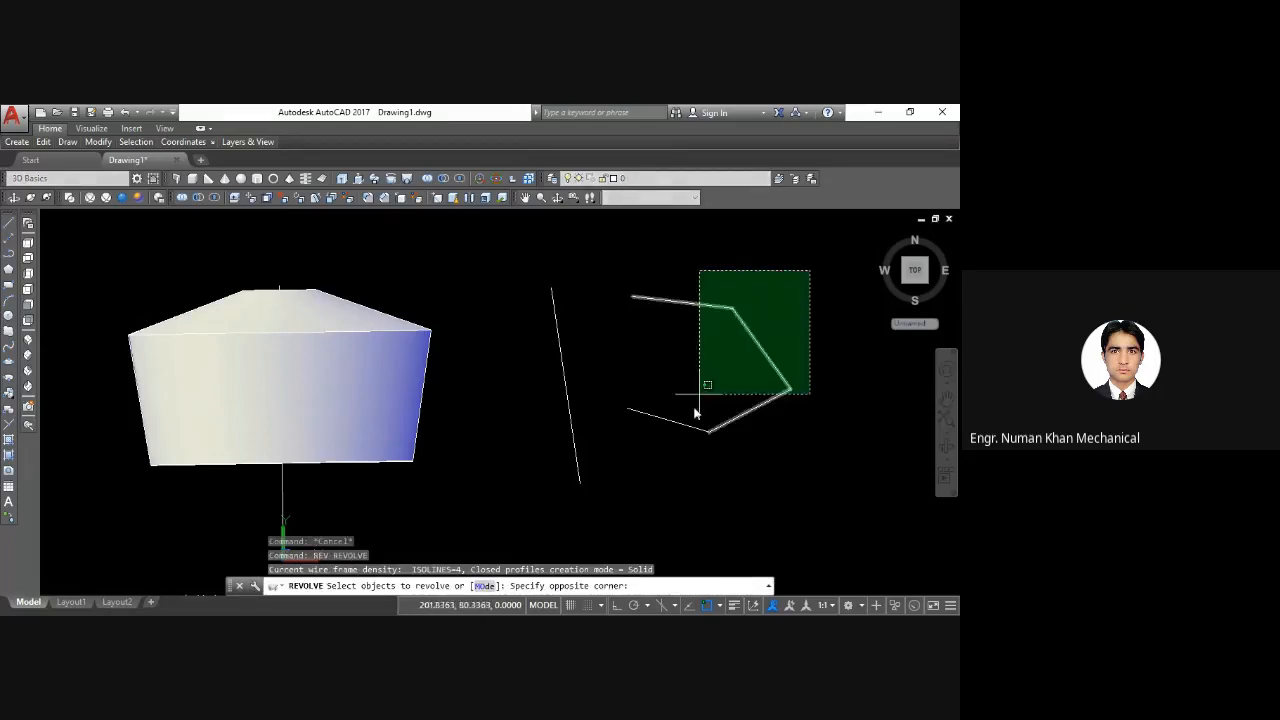
pyautogui.click(652, 452)
pyautogui.press('Return')
pyautogui.click(551, 288)
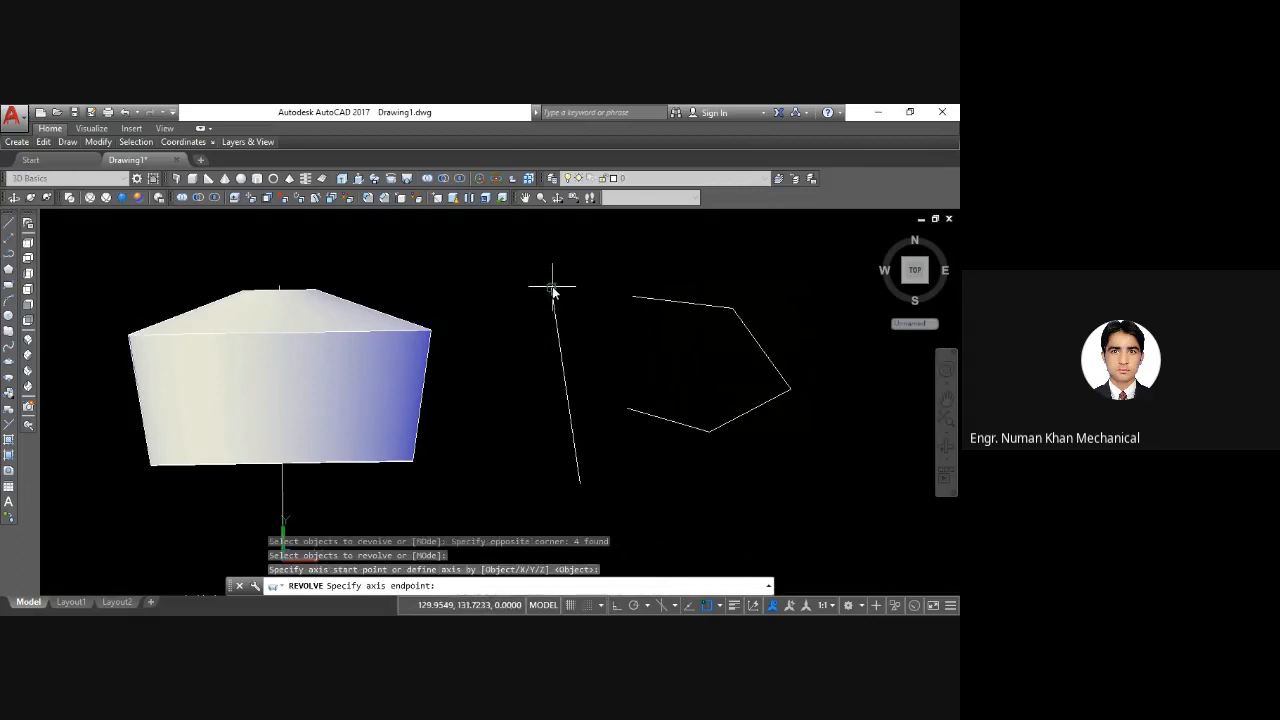
pyautogui.click(579, 484)
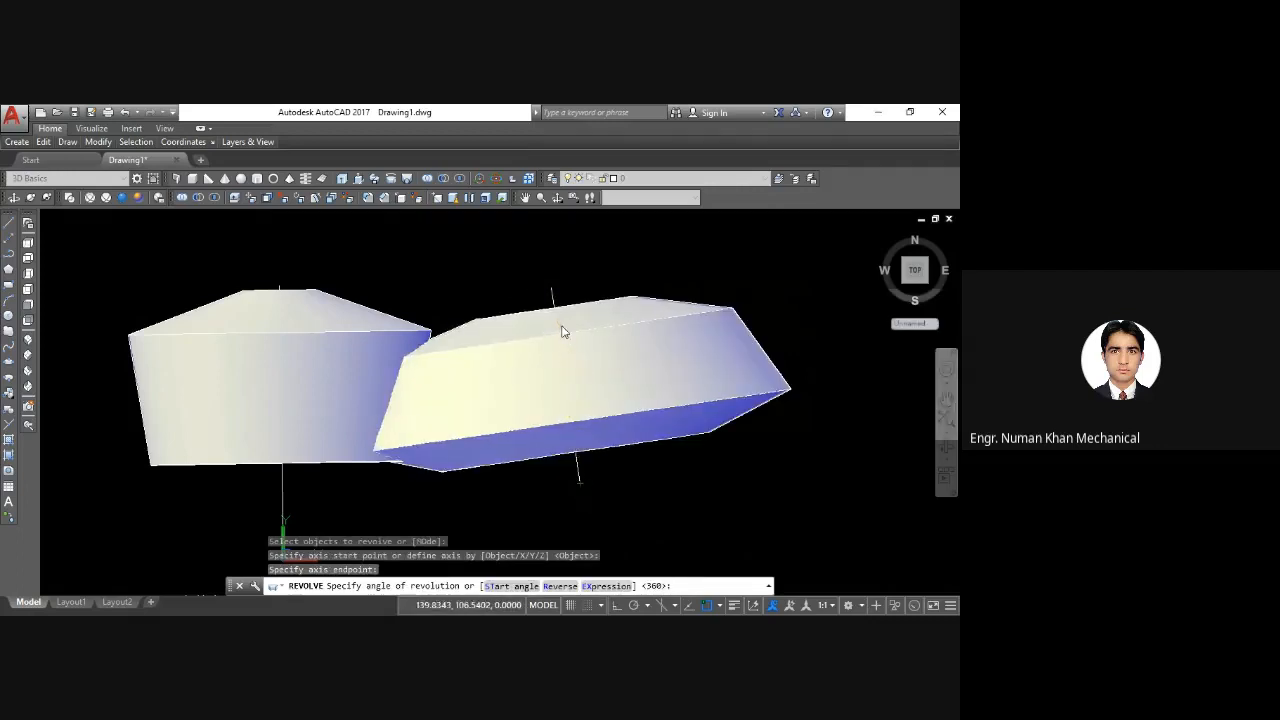
pyautogui.press('Return')
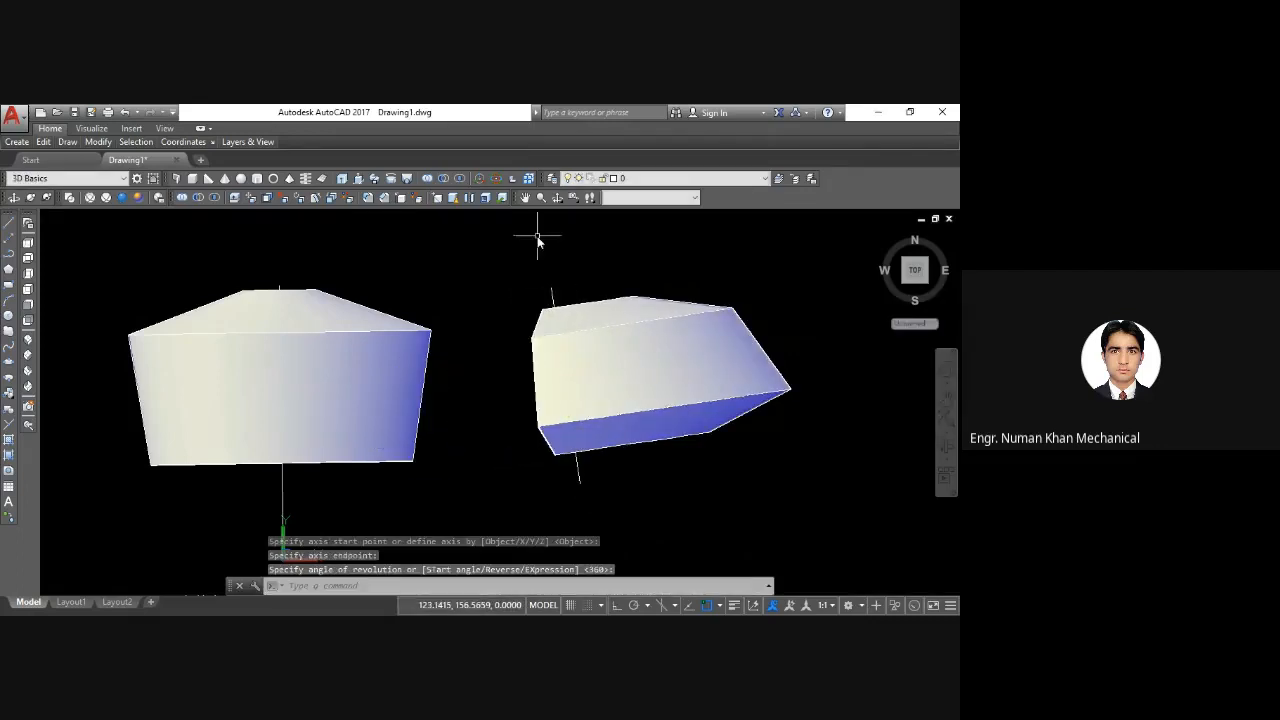
# Step: Orbit around the revolved open-profile surface and the neighbouring solid to compare the hollow shell with the solid cut faces
pyautogui.click(559, 199)
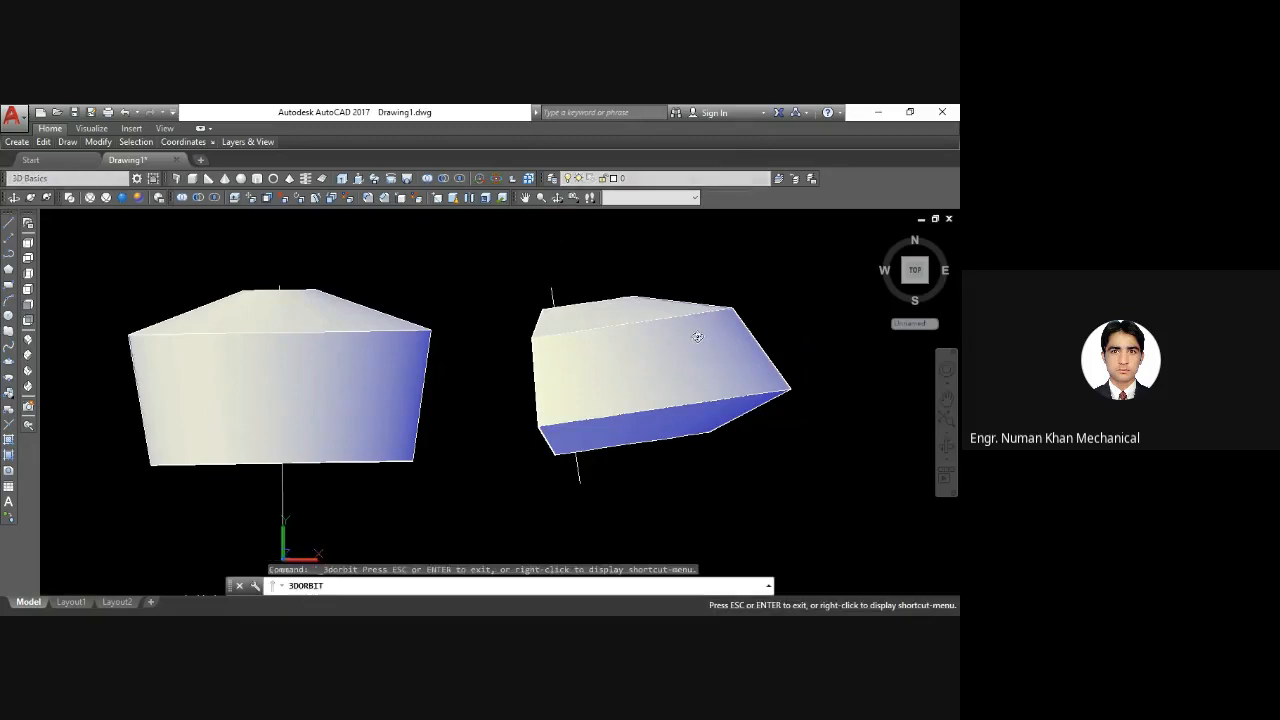
pyautogui.moveTo(698, 336); pyautogui.dragTo(657, 297)
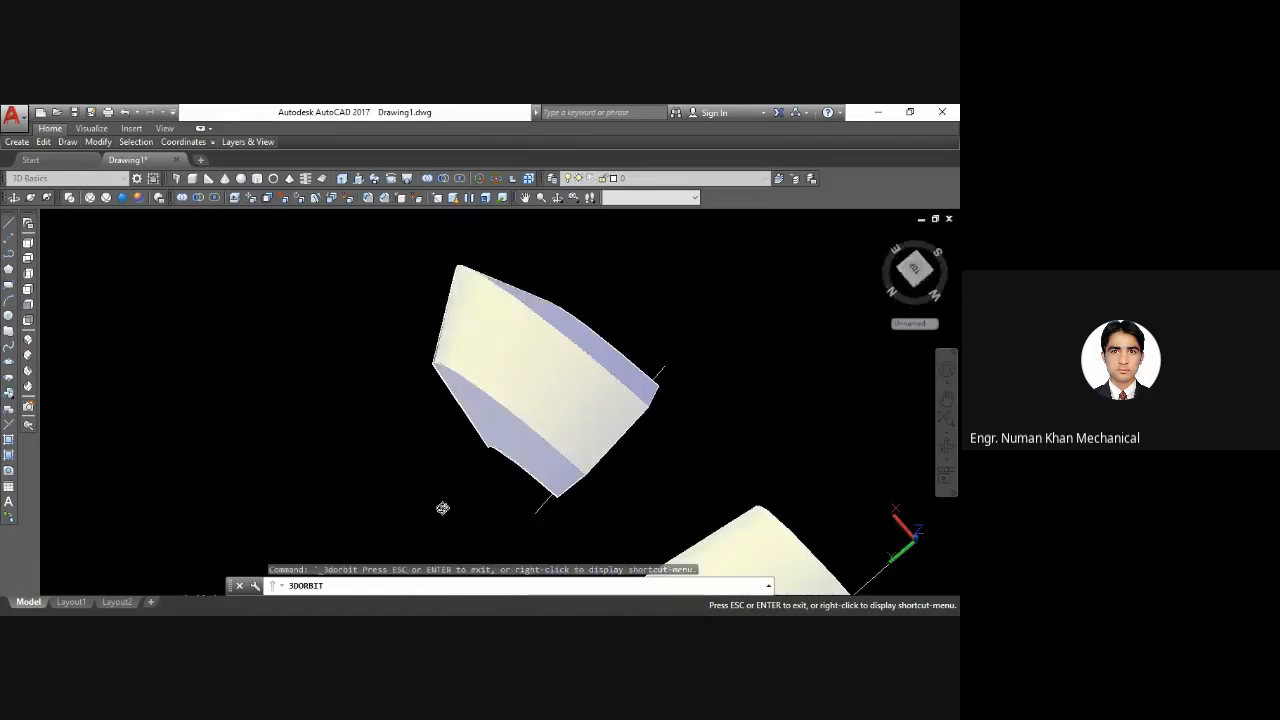
pyautogui.moveTo(443, 509); pyautogui.dragTo(323, 383)
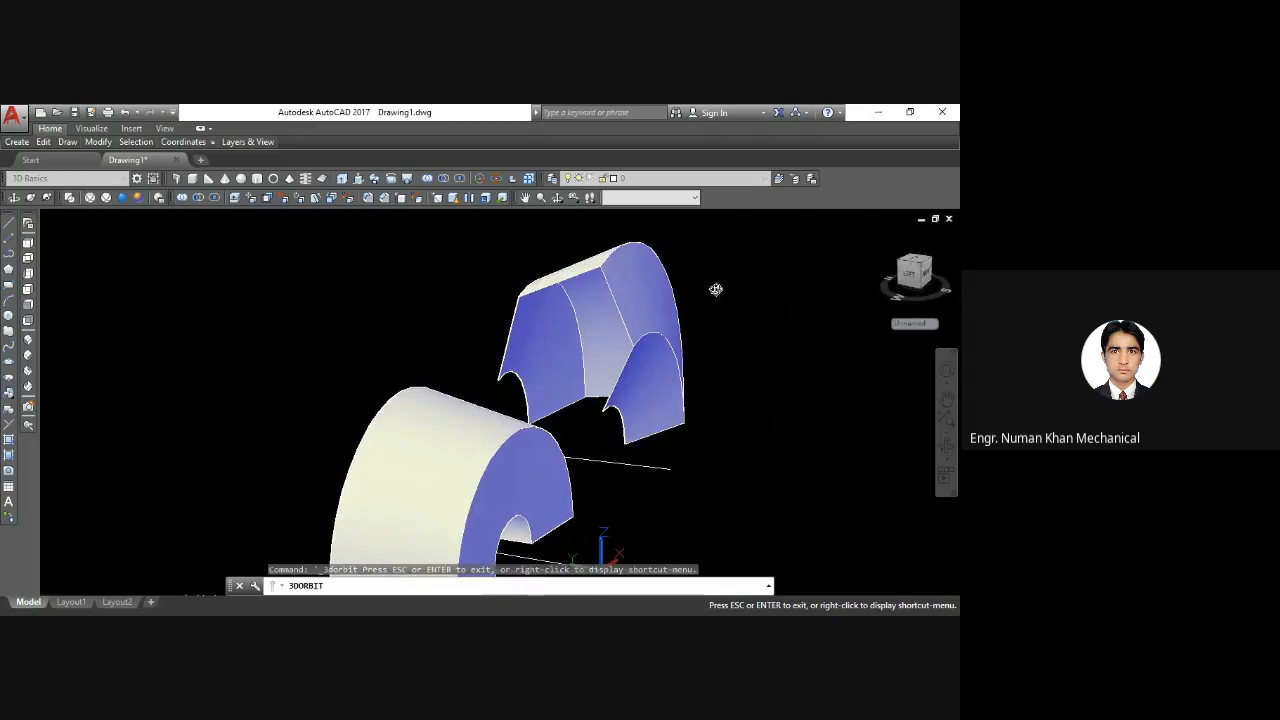
pyautogui.moveTo(772, 287); pyautogui.dragTo(834, 334)
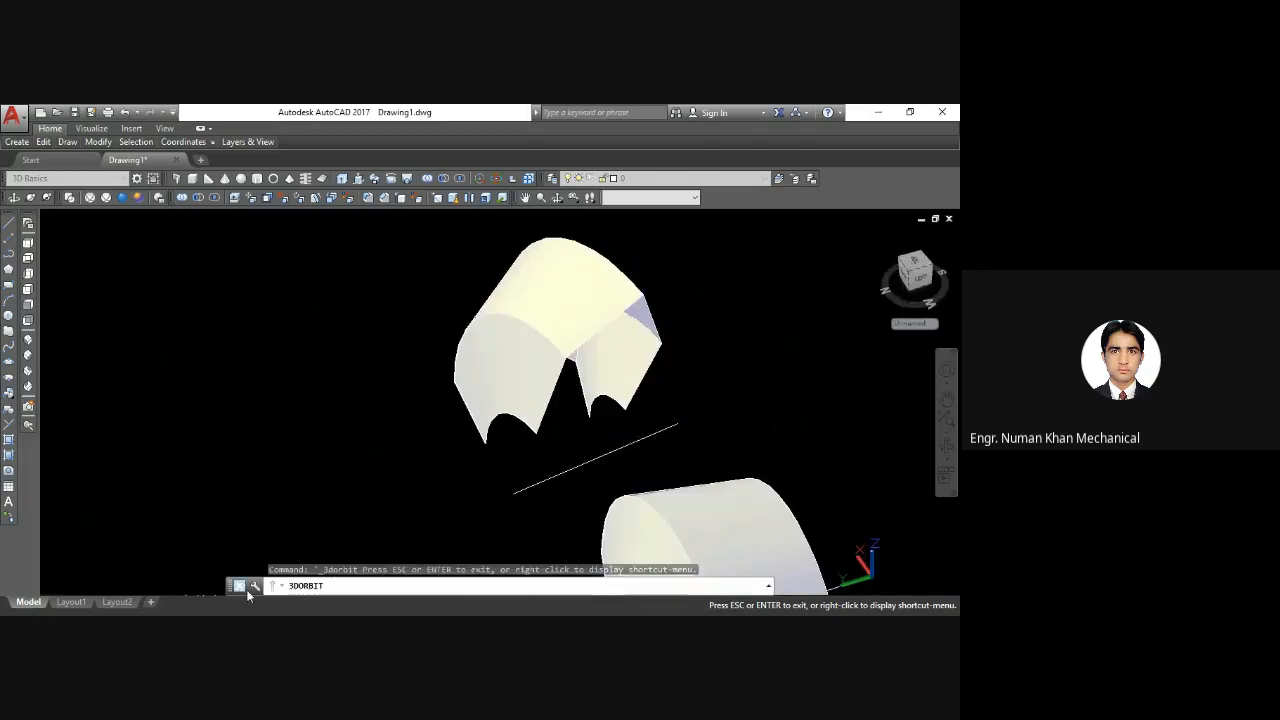
pyautogui.moveTo(320, 490); pyautogui.dragTo(421, 299)
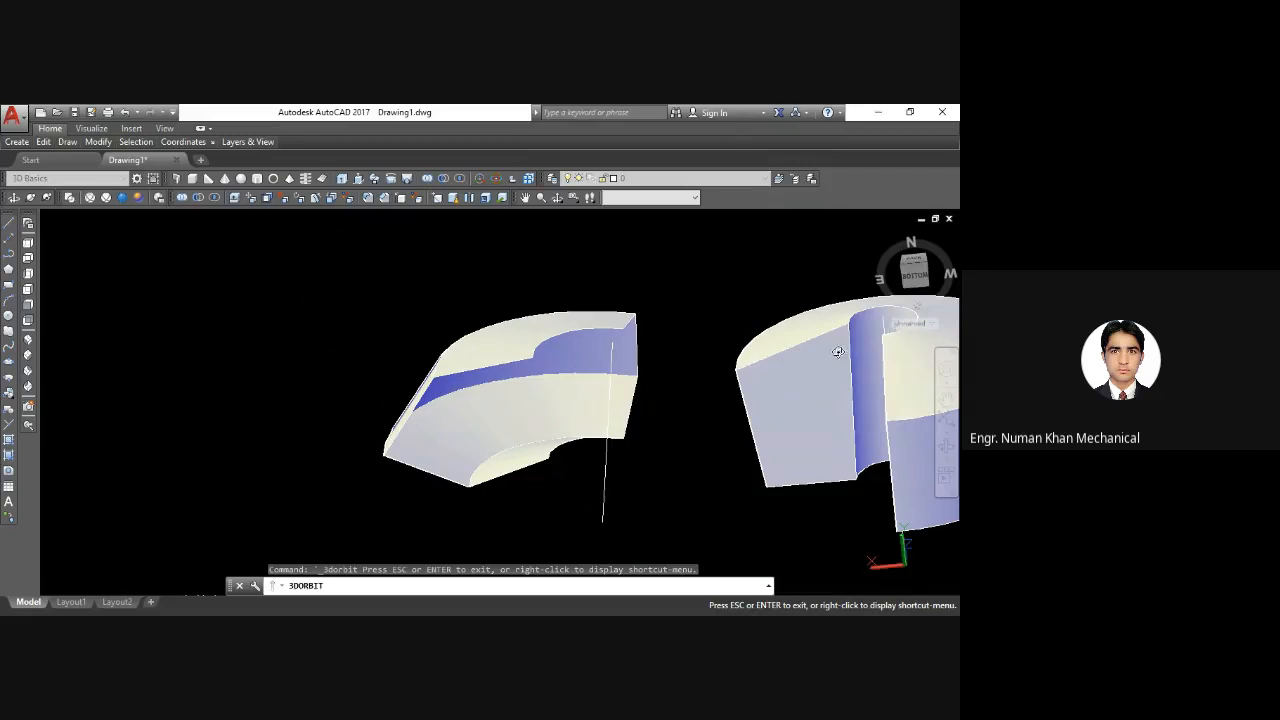
pyautogui.moveTo(706, 396); pyautogui.dragTo(312, 493)
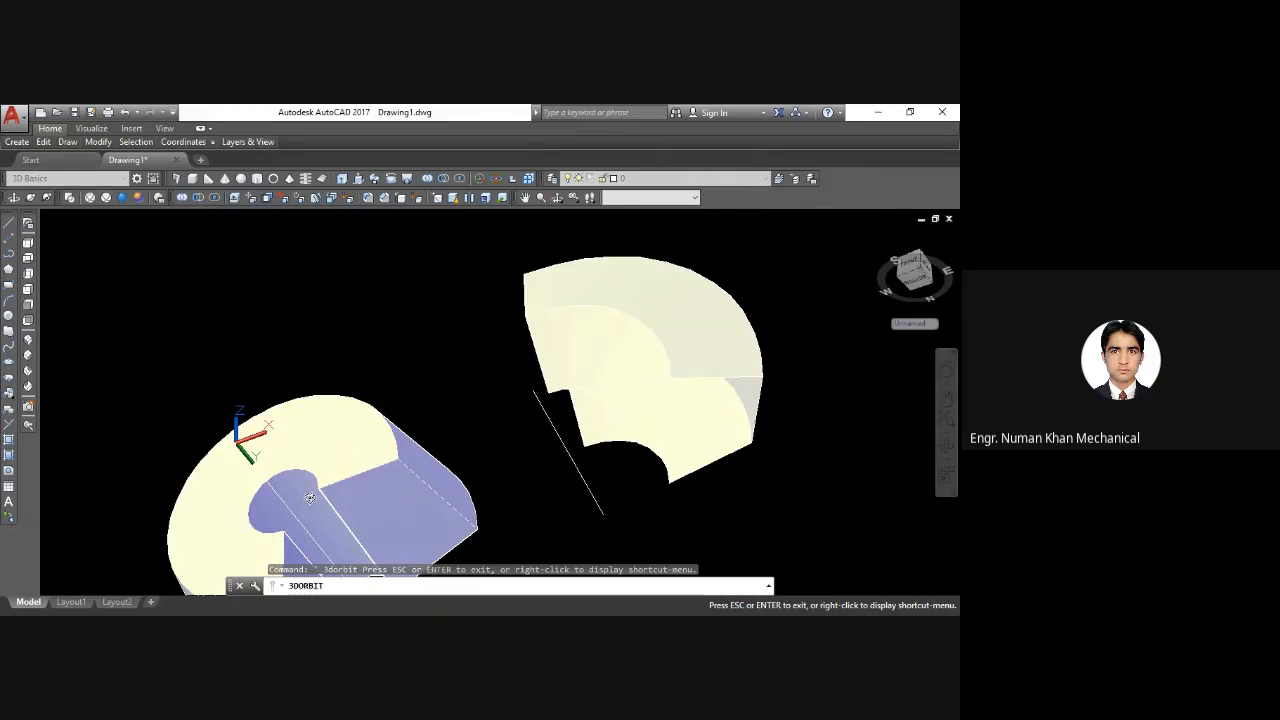
pyautogui.moveTo(310, 501); pyautogui.dragTo(271, 418)
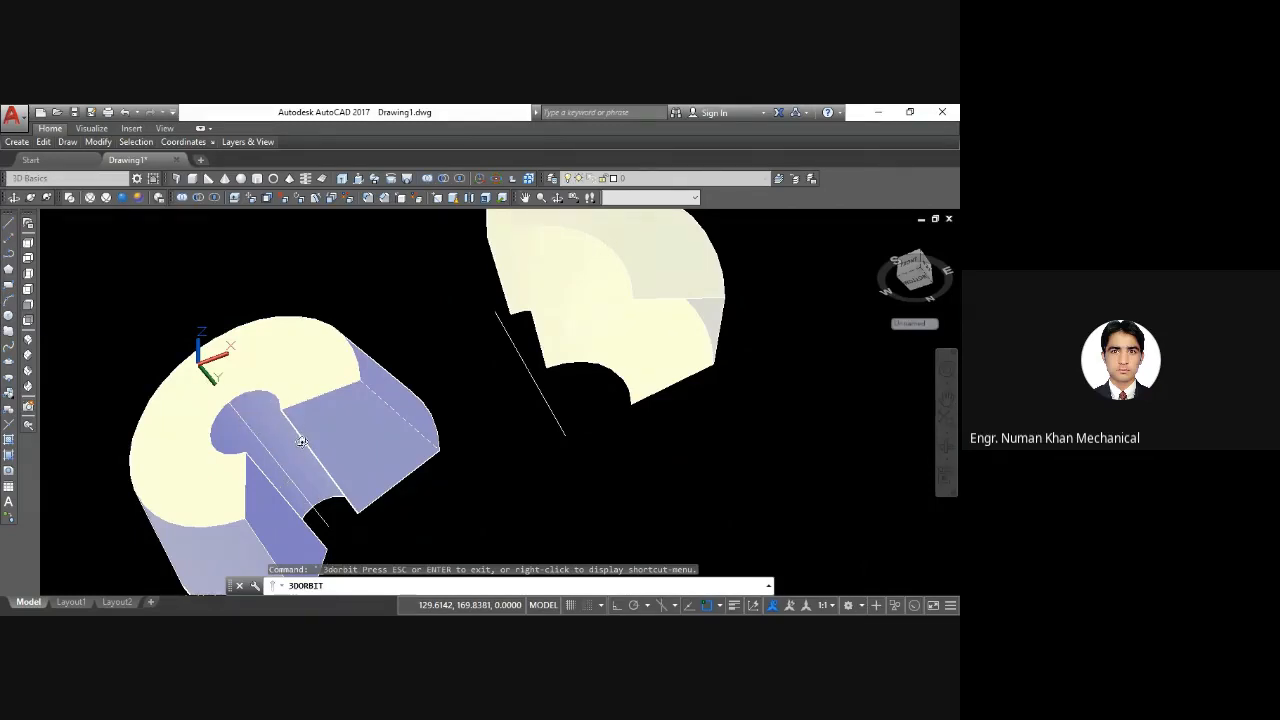
# Step: In the top view, start a polyline beside the revolved surface with Ortho on: a horizontal segment about 60 units long, then a short downward segment
pyautogui.click(27, 243)
pyautogui.moveTo(321, 409); pyautogui.dragTo(3, 502, button='middle')
pyautogui.write('pl')
pyautogui.press('Return')
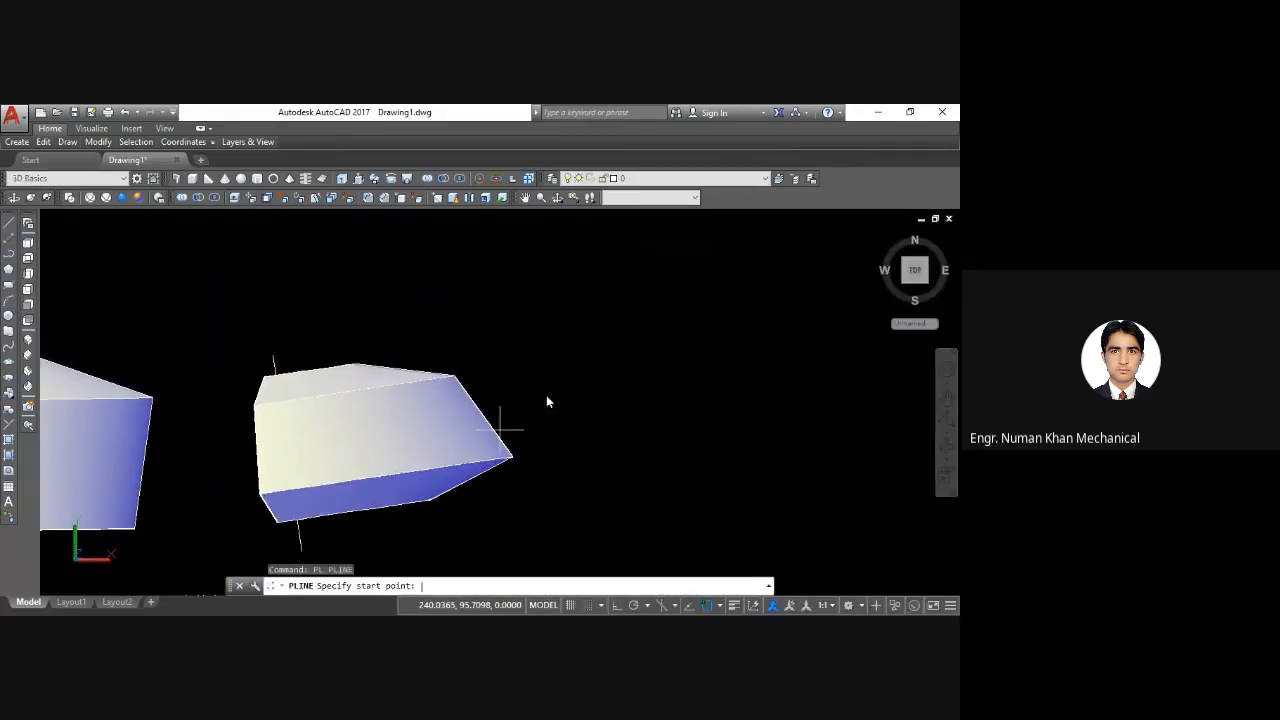
pyautogui.click(630, 282)
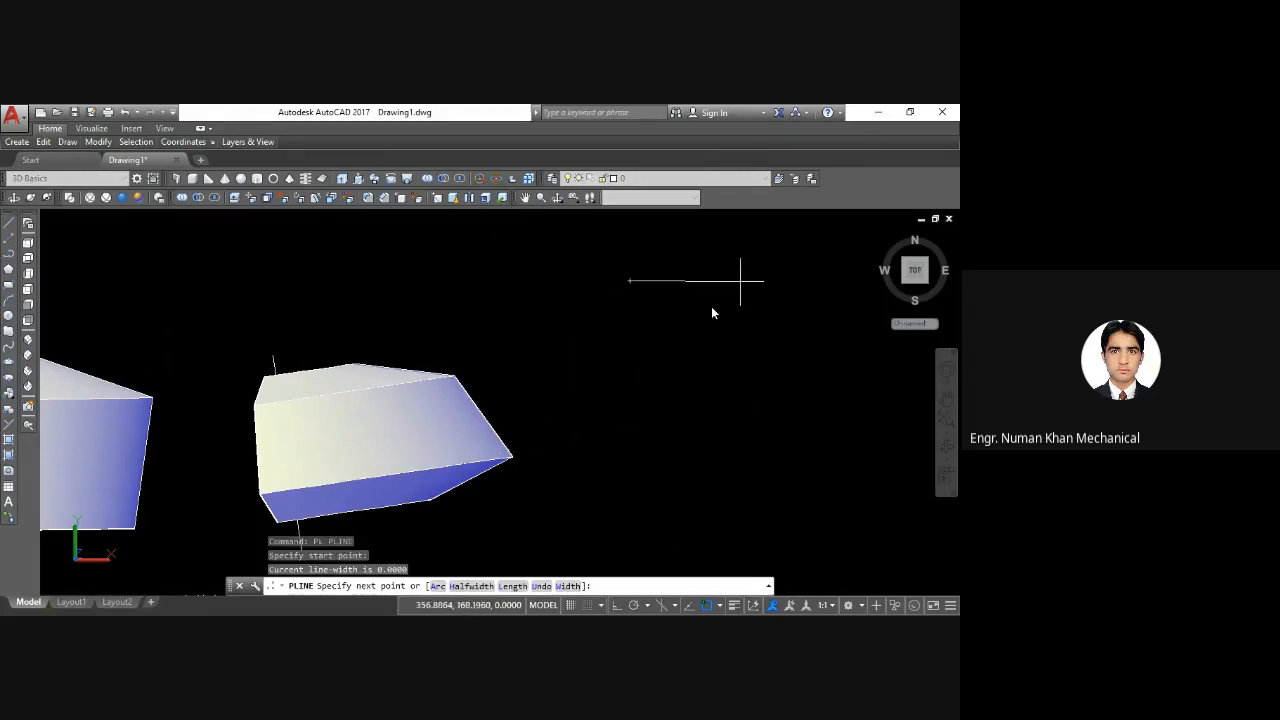
pyautogui.click(618, 605)
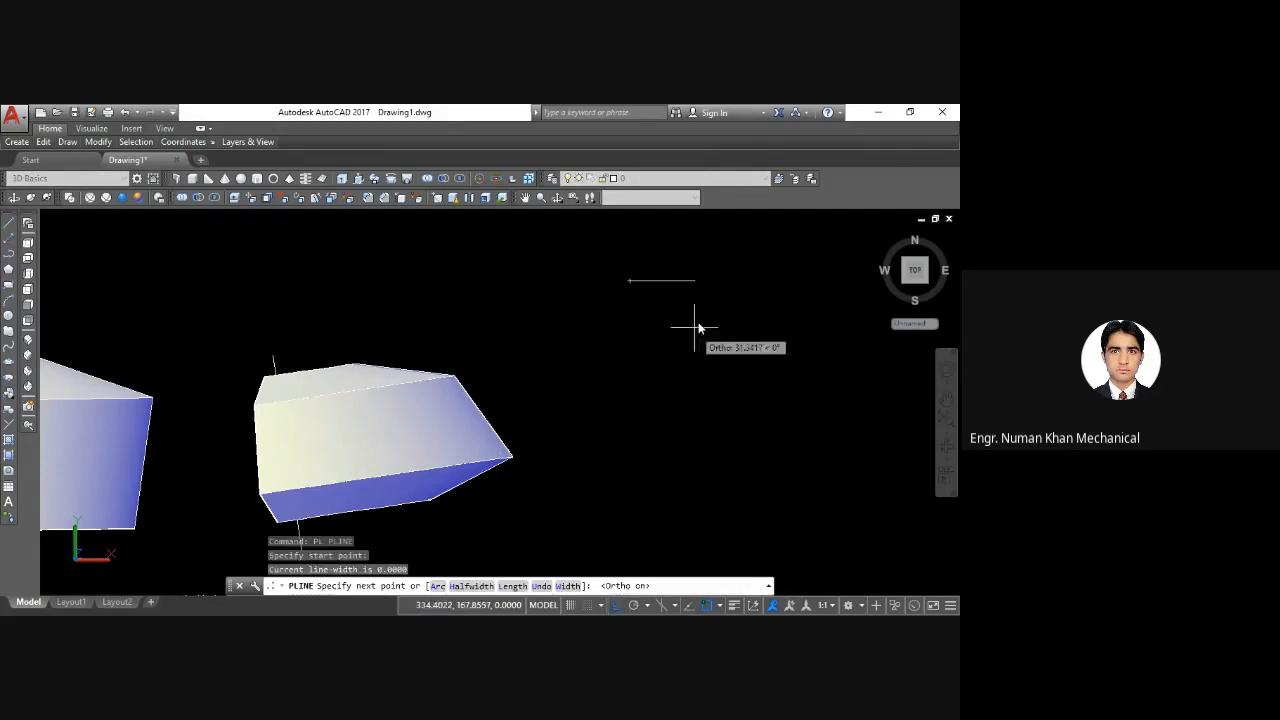
pyautogui.click(755, 282)
pyautogui.click(755, 297)
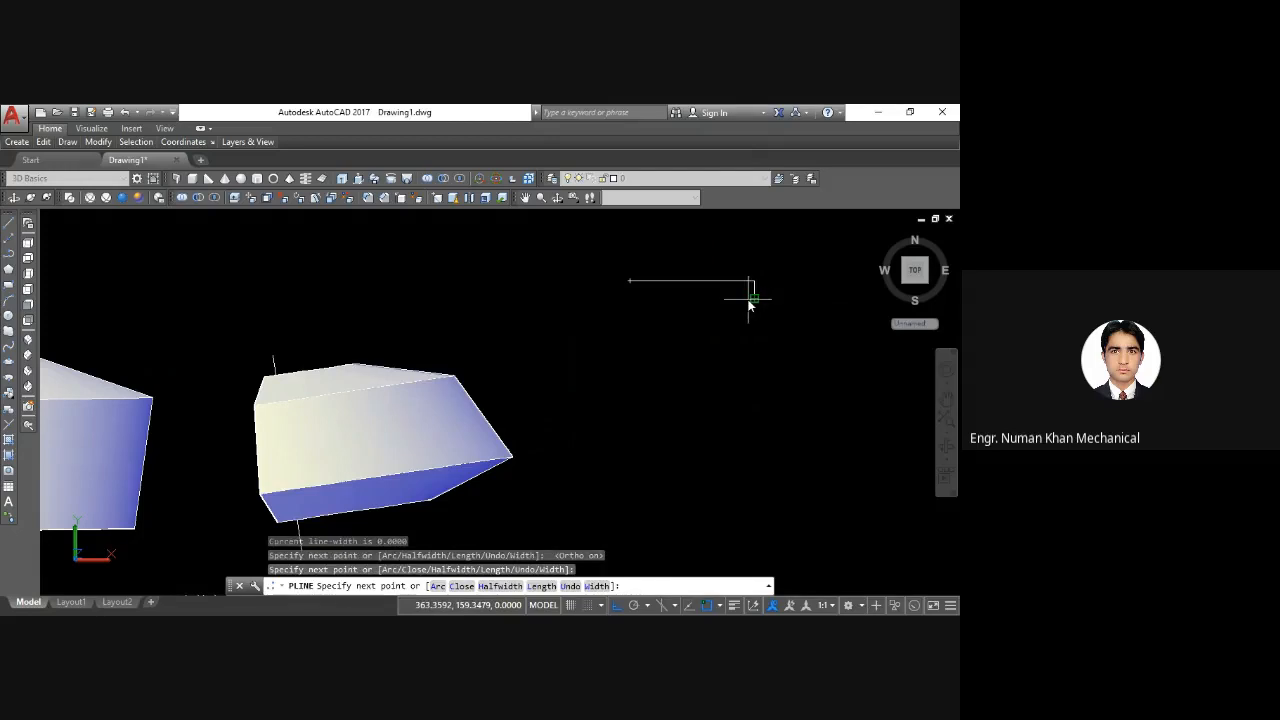
# Step: Continue the polyline downward with alternating rectangular notches and teeth about 7 units deep
pyautogui.click(738, 297)
pyautogui.click(740, 312)
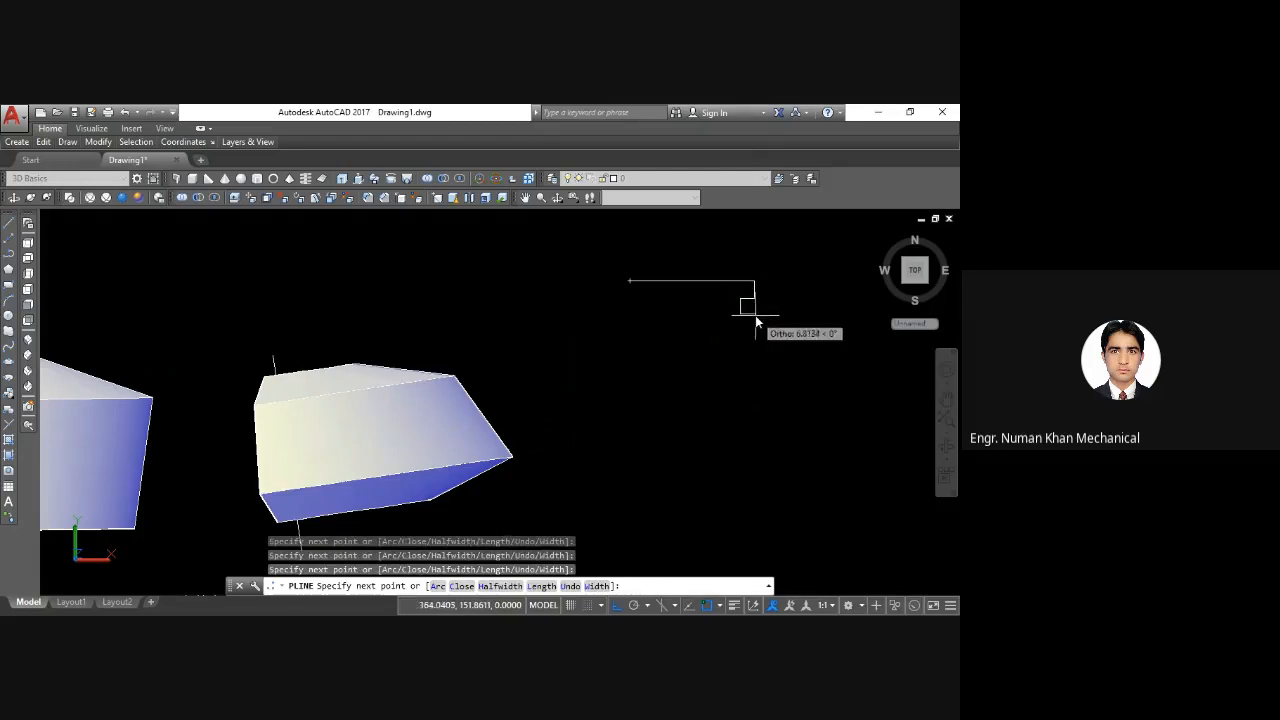
pyautogui.click(754, 312)
pyautogui.click(754, 328)
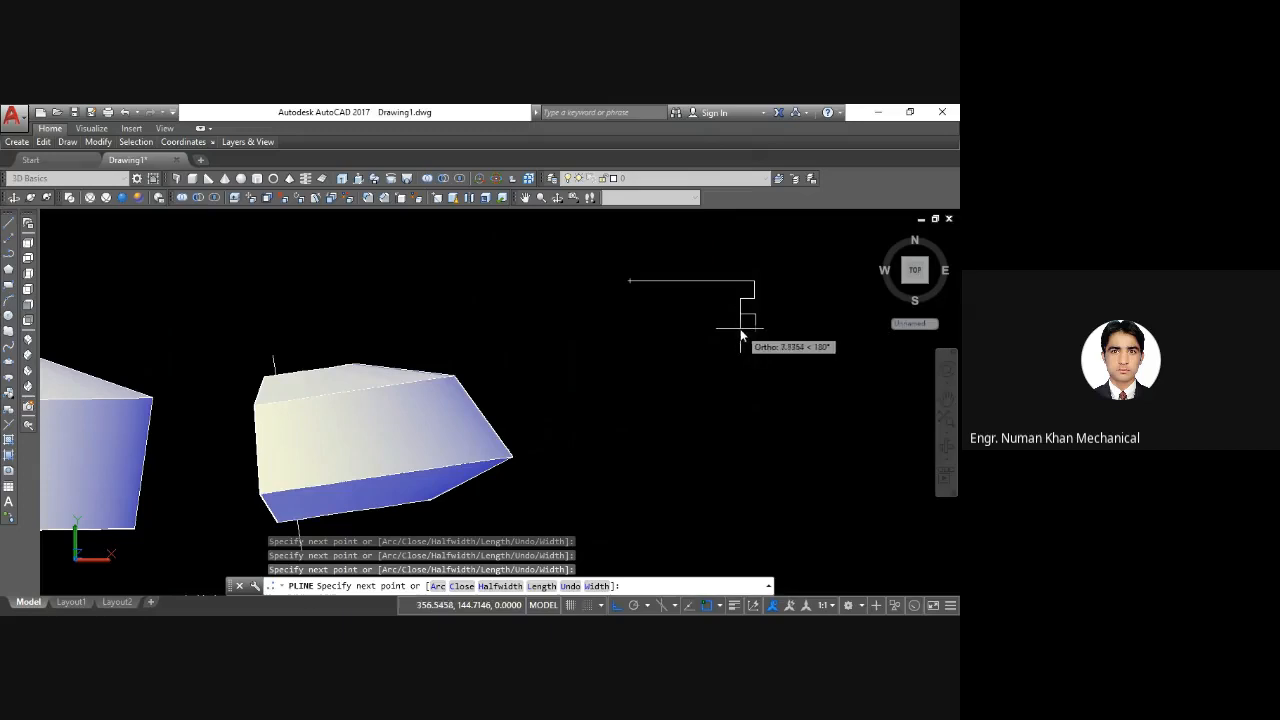
pyautogui.click(740, 330)
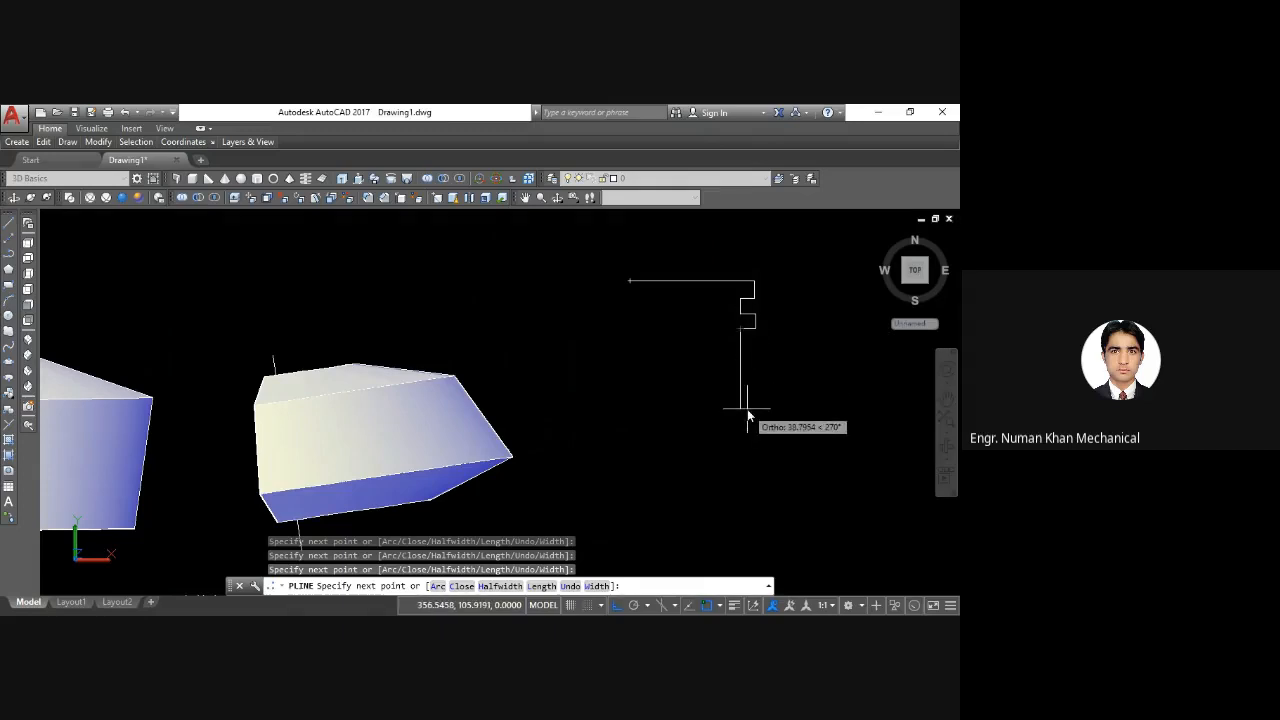
pyautogui.click(740, 347)
pyautogui.click(754, 347)
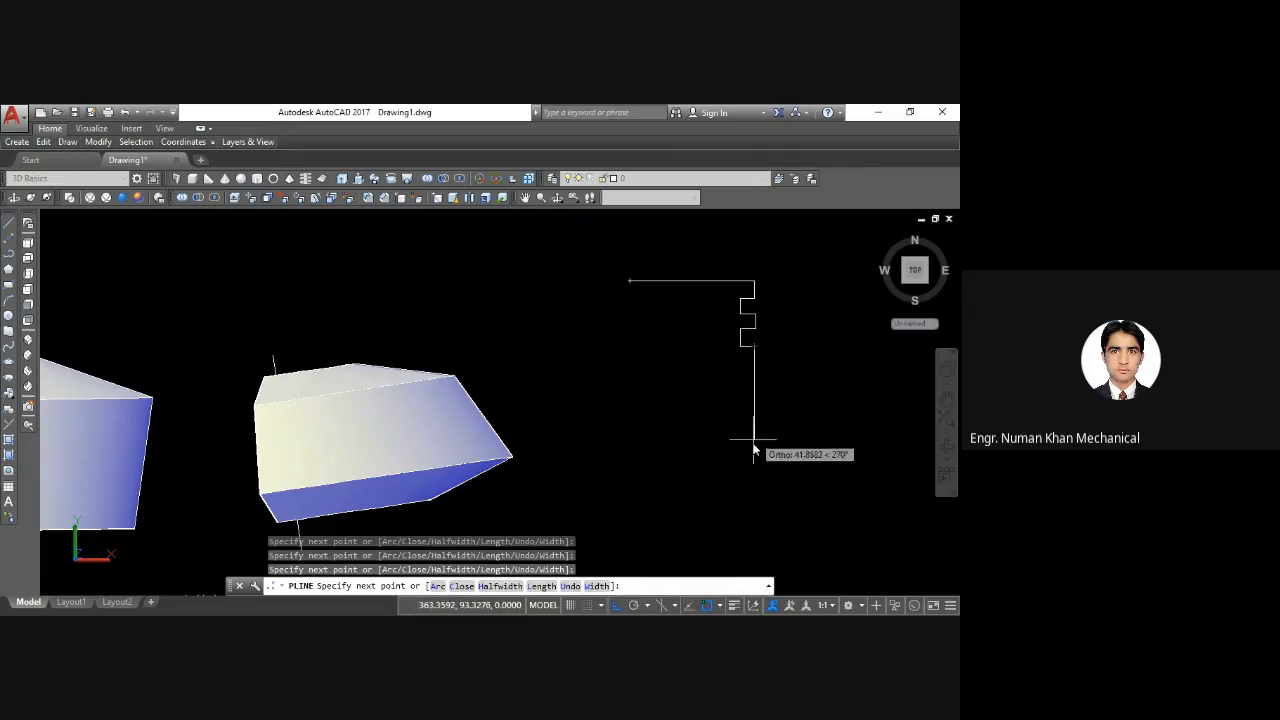
# Step: Finish the notched polyline profile with its remaining vertical side, a bottom edge about 61 units long, and a final side closing it at the start point
pyautogui.click(752, 473)
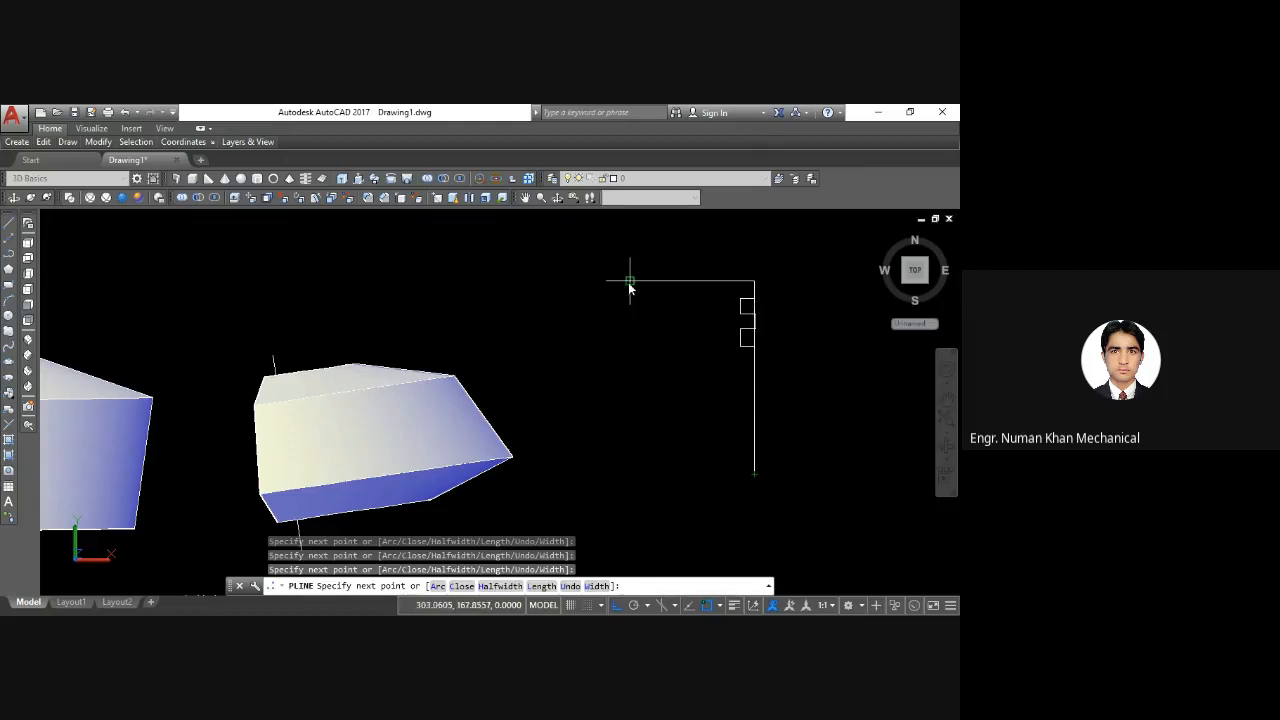
pyautogui.click(628, 455)
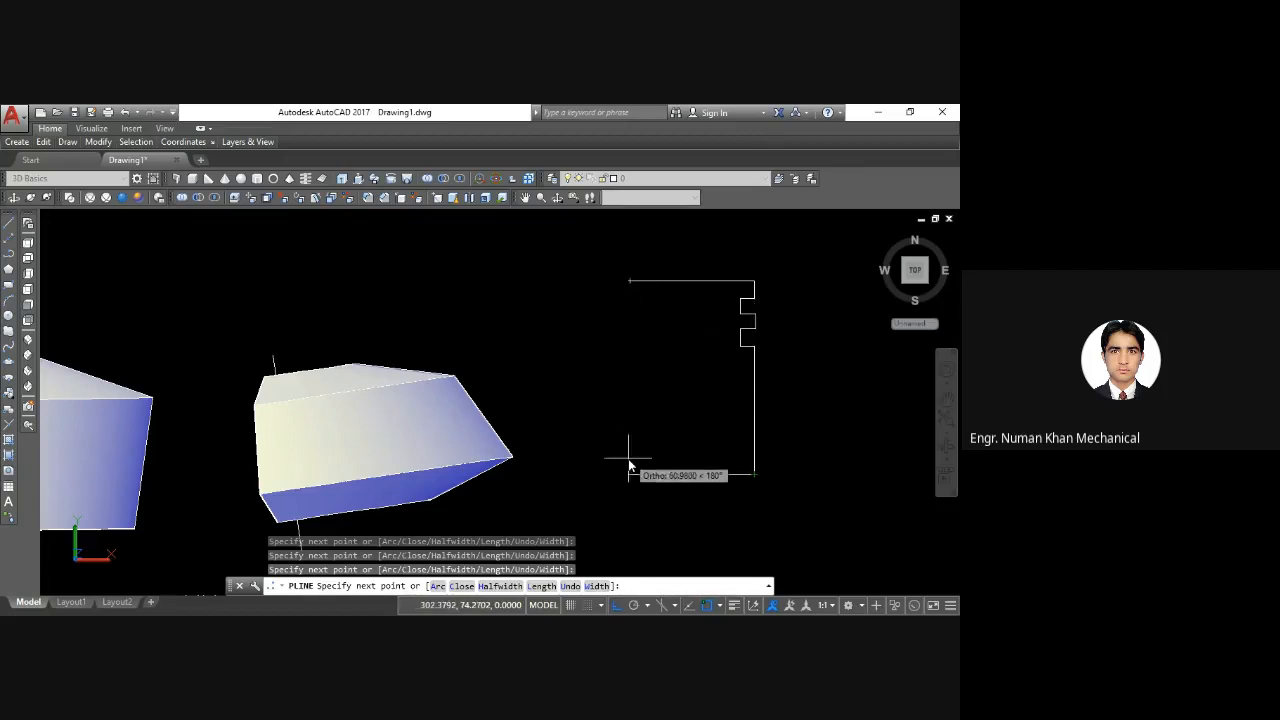
pyautogui.click(629, 280)
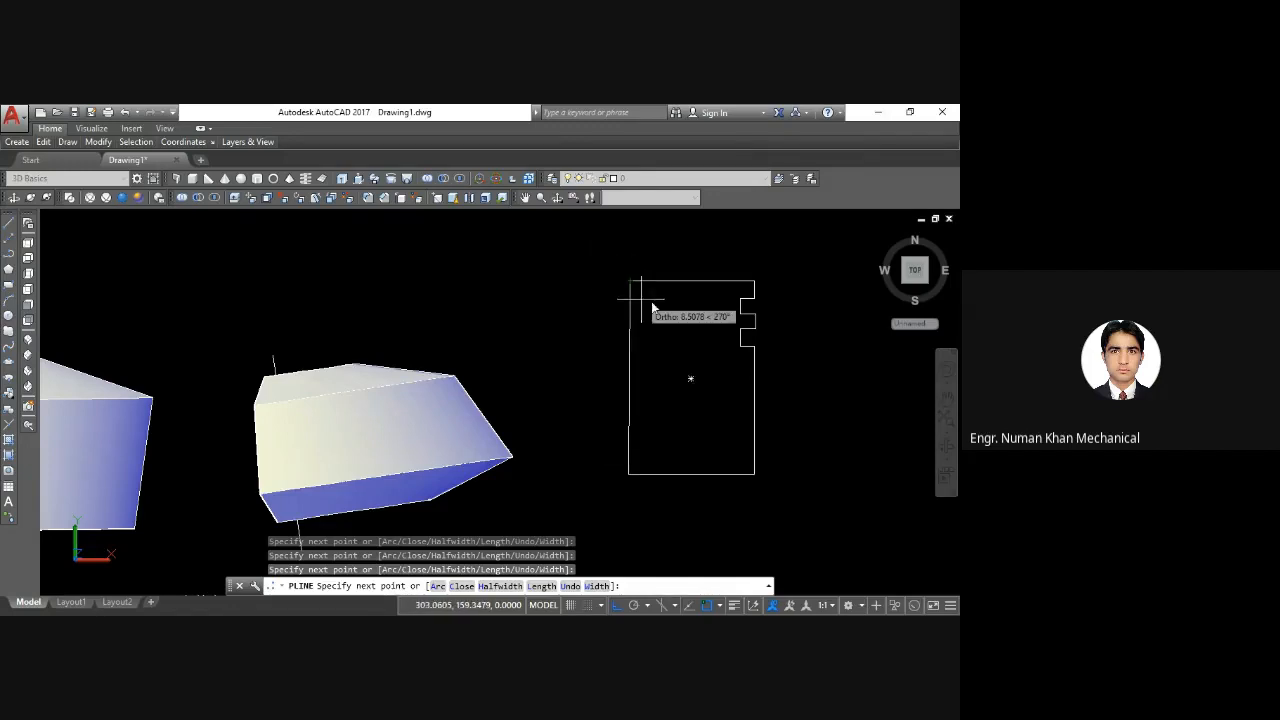
pyautogui.press('Return')
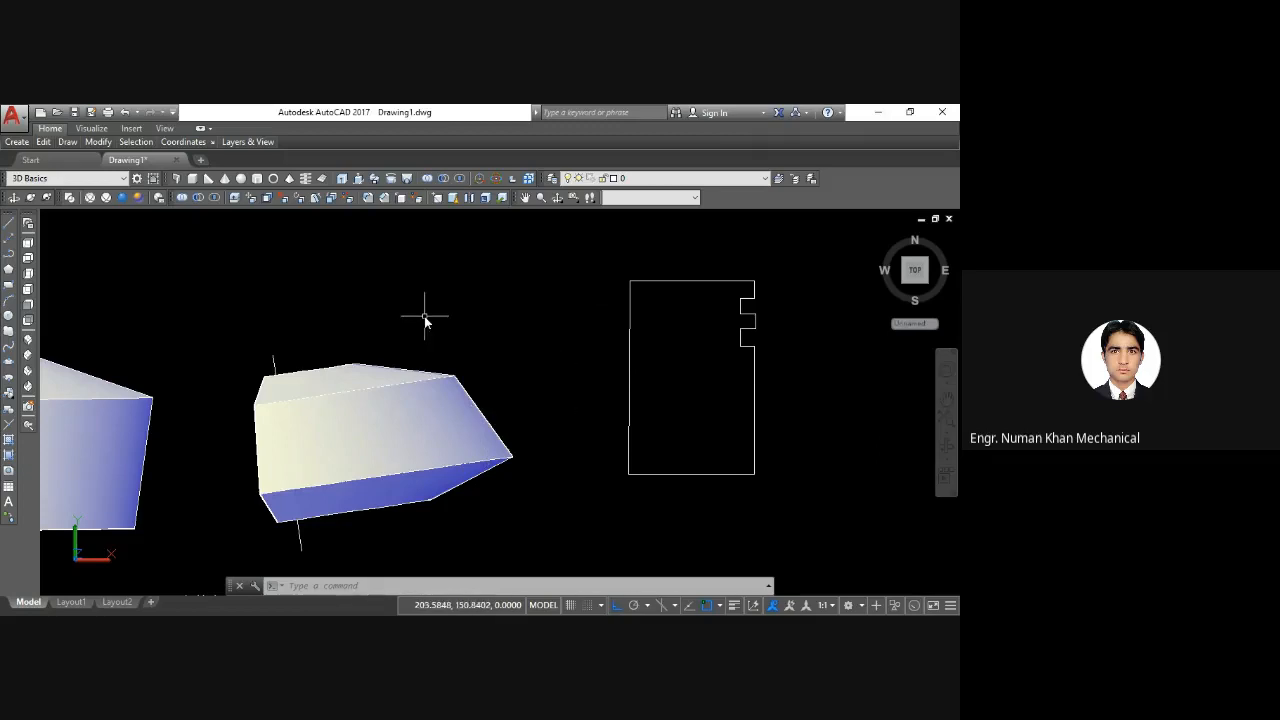
# Step: Revolve the notched profile 270 degrees about its straight edge opposite the notches
pyautogui.write('REVOLVE')
pyautogui.press('Return')
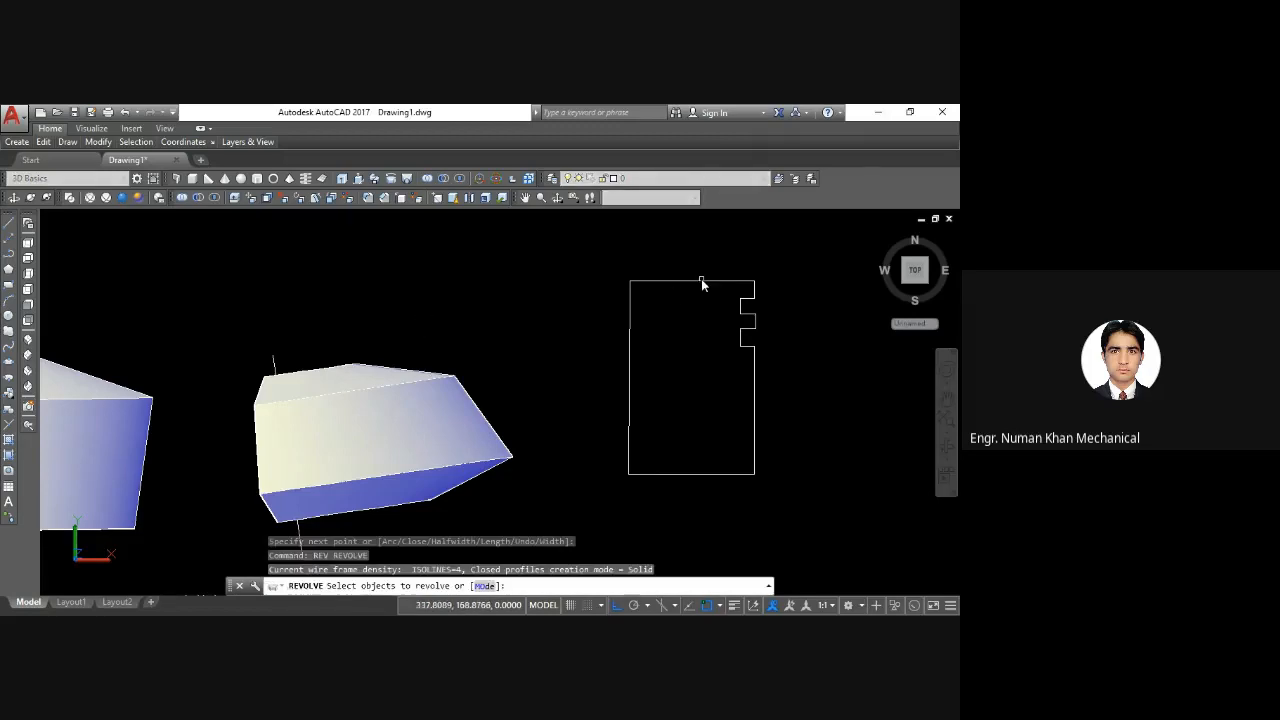
pyautogui.click(701, 278)
pyautogui.click(700, 290)
pyautogui.press('Return')
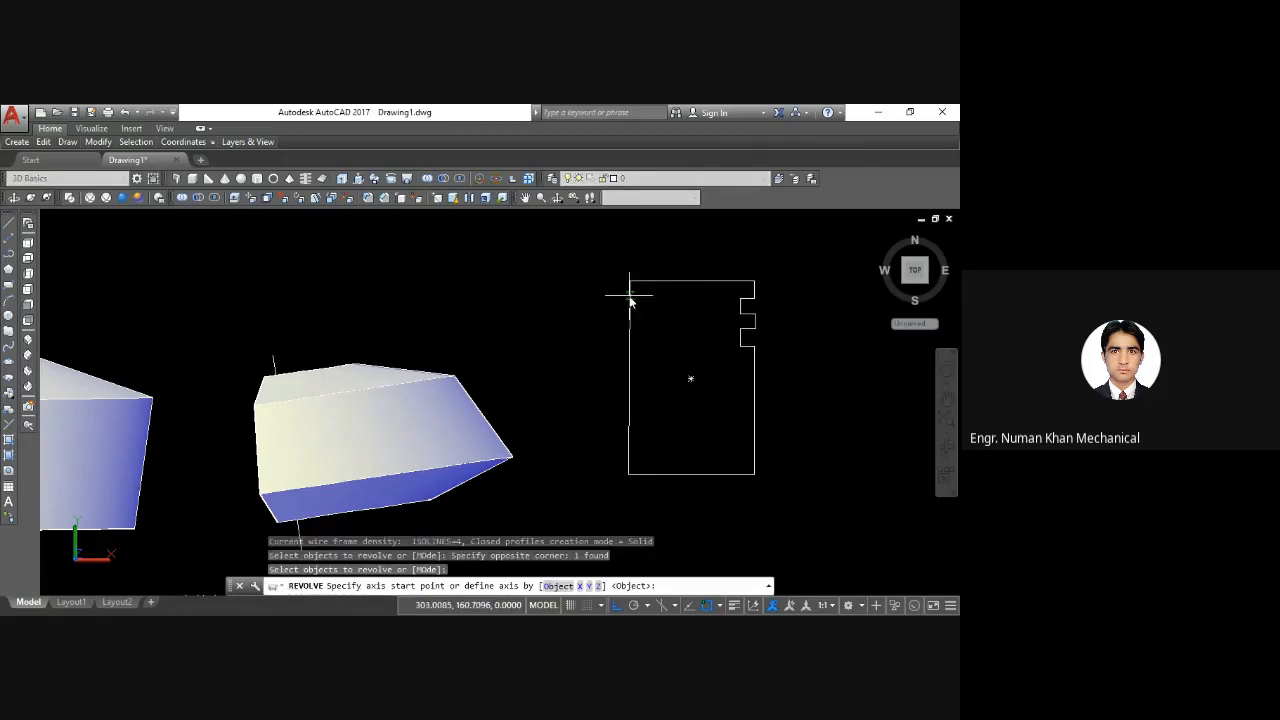
pyautogui.click(630, 281)
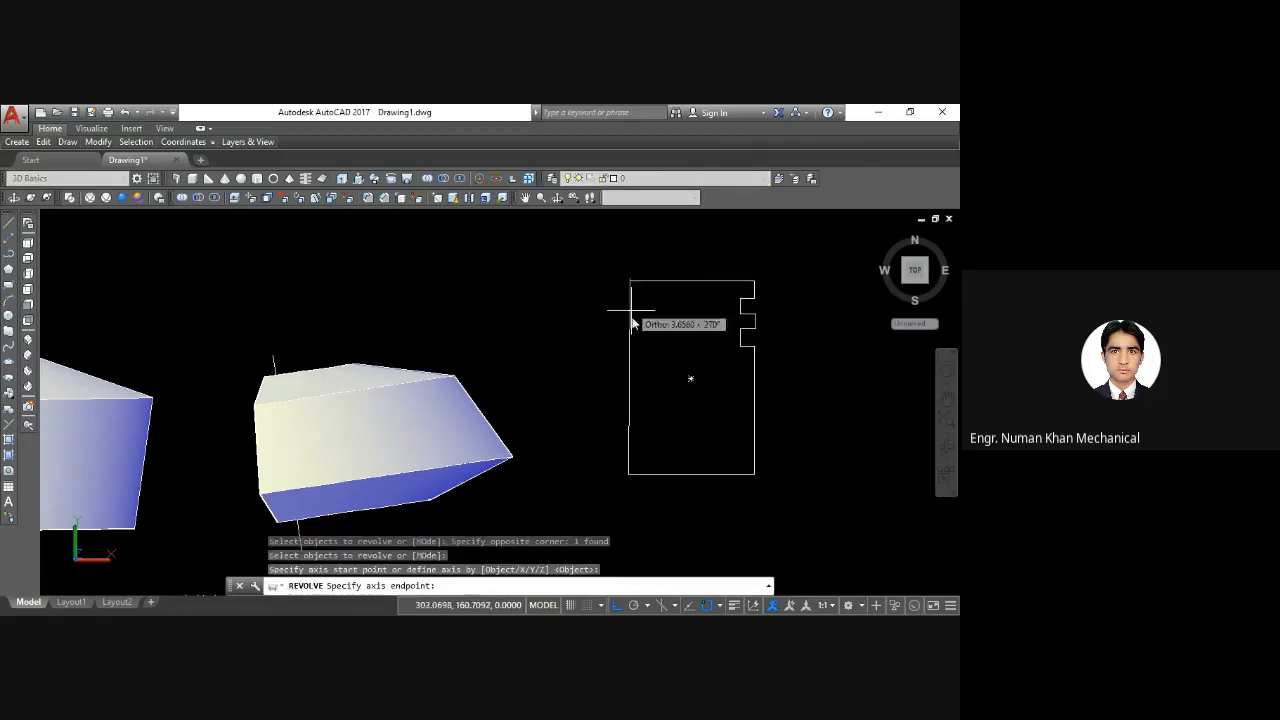
pyautogui.click(628, 476)
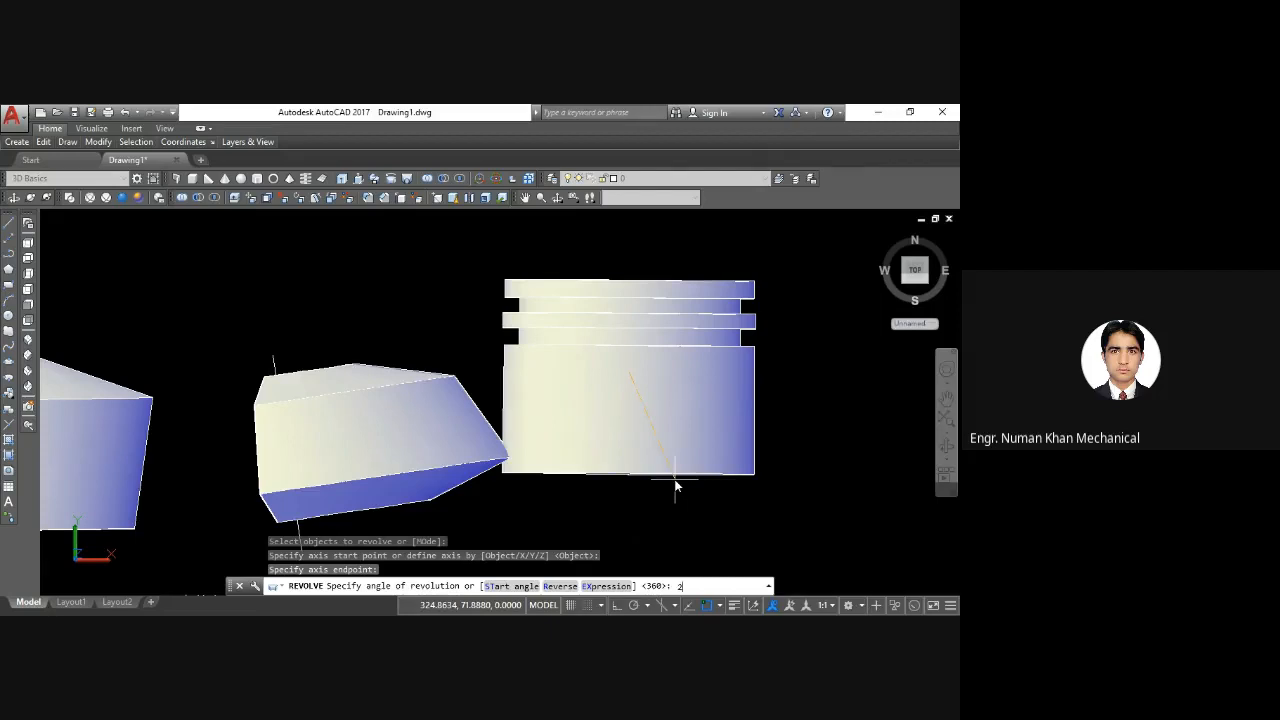
pyautogui.write('270')
pyautogui.press('Return')
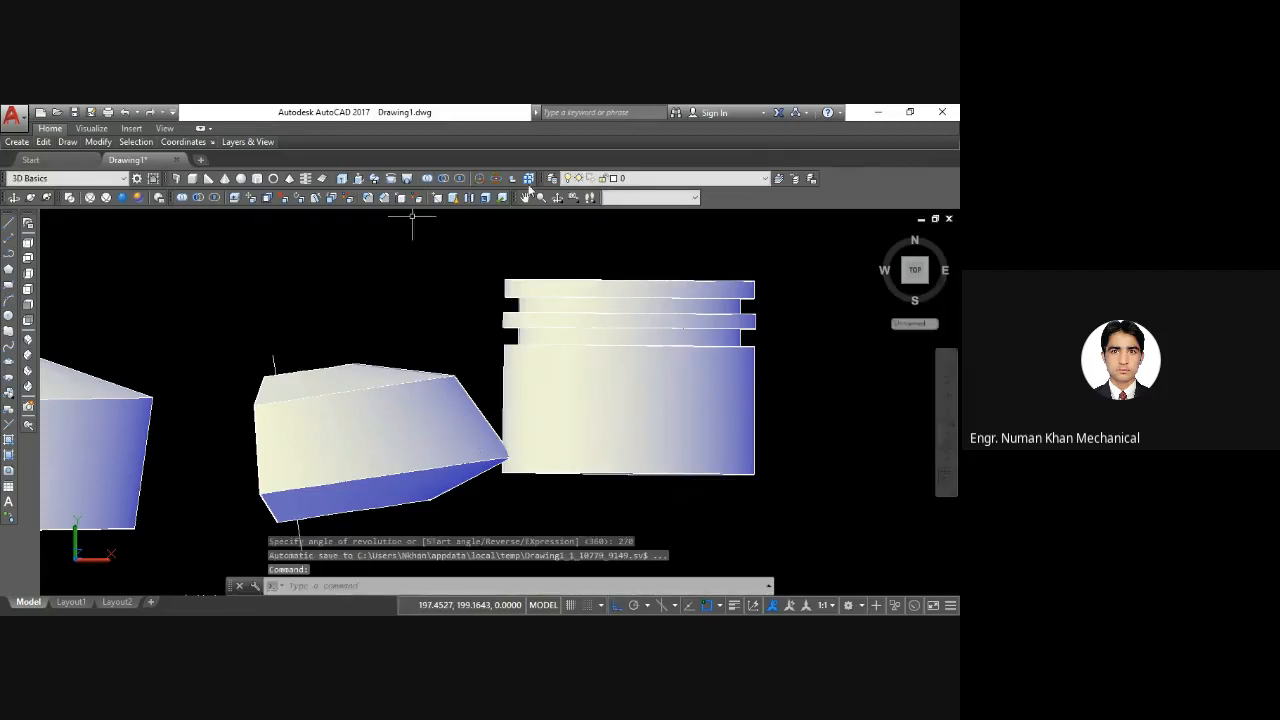
# Step: Examine the three revolved solids from several angles, comparing their open cut faces and the grooves of the new solid
pyautogui.click(557, 198)
pyautogui.moveTo(414, 437); pyautogui.dragTo(323, 269)
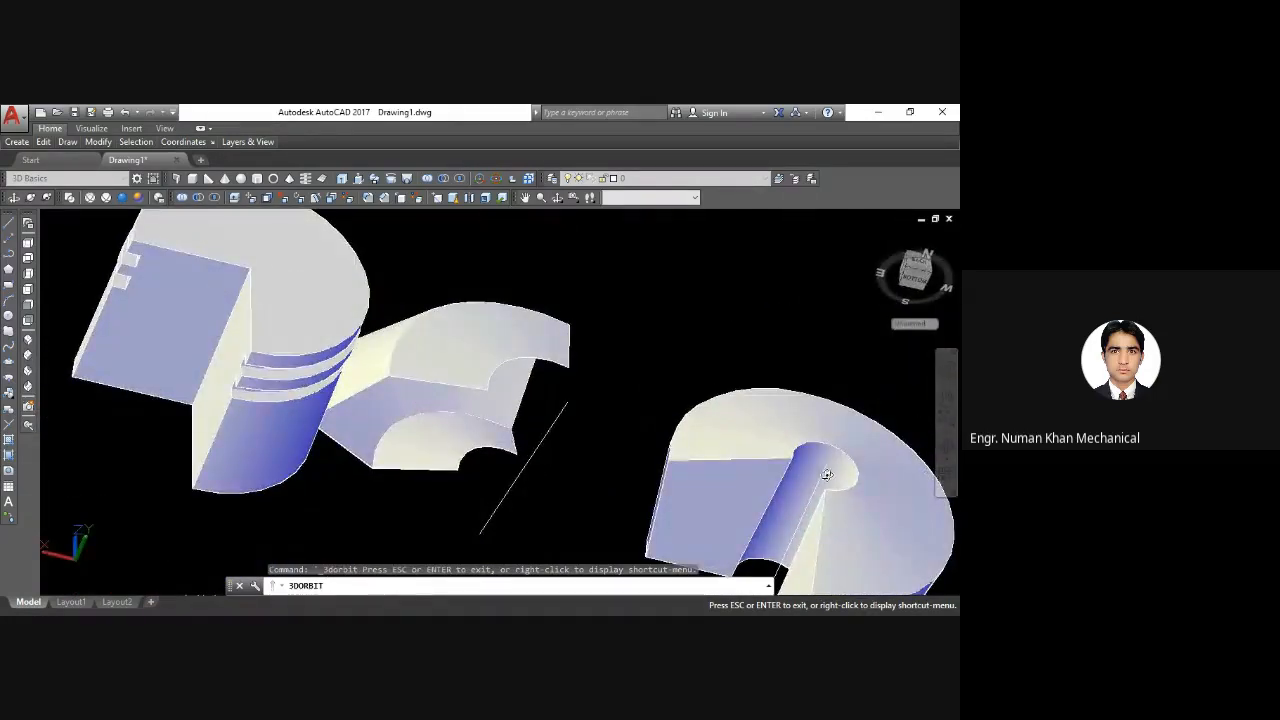
pyautogui.moveTo(807, 472); pyautogui.dragTo(259, 401)
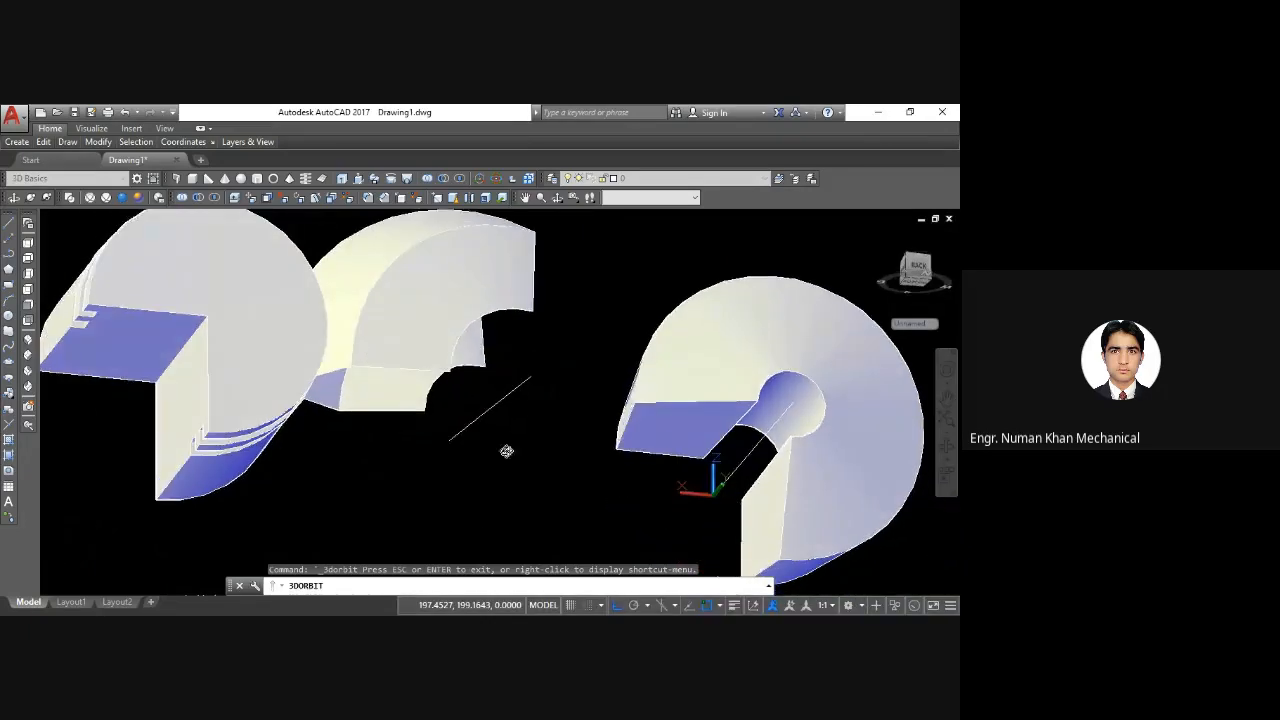
pyautogui.moveTo(669, 417); pyautogui.dragTo(466, 413)
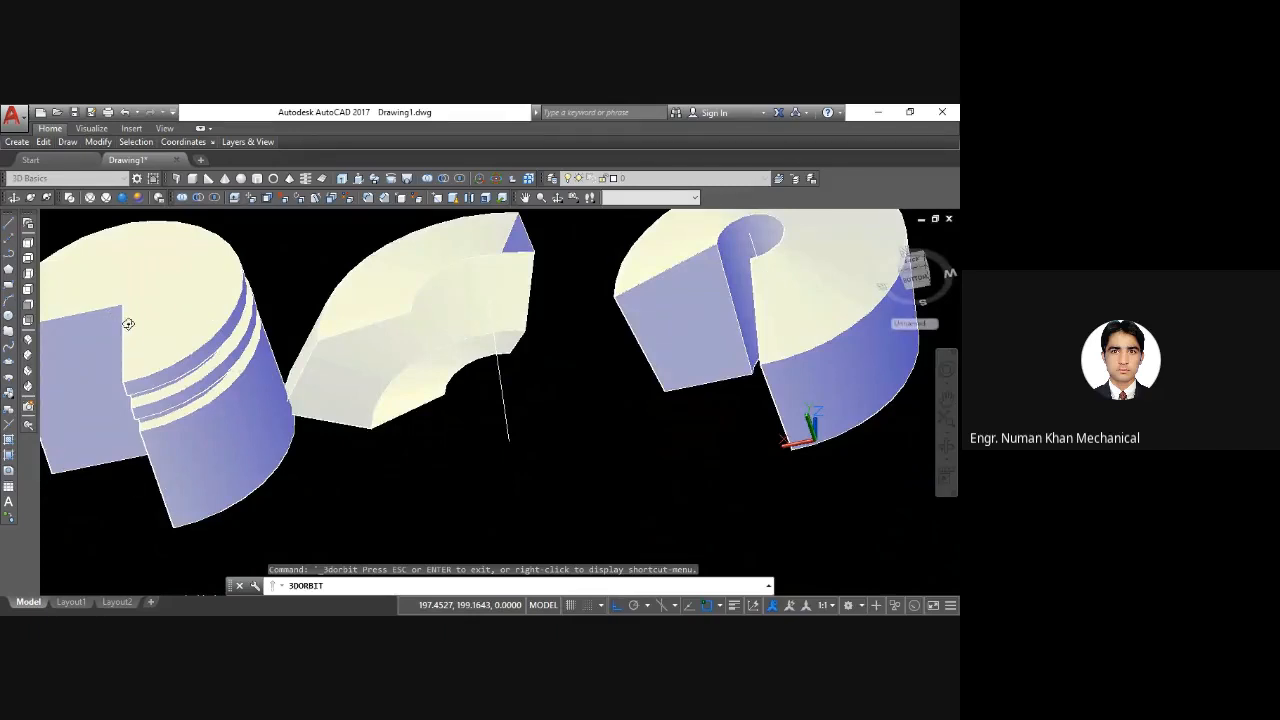
pyautogui.moveTo(126, 318); pyautogui.dragTo(272, 366, button='middle')
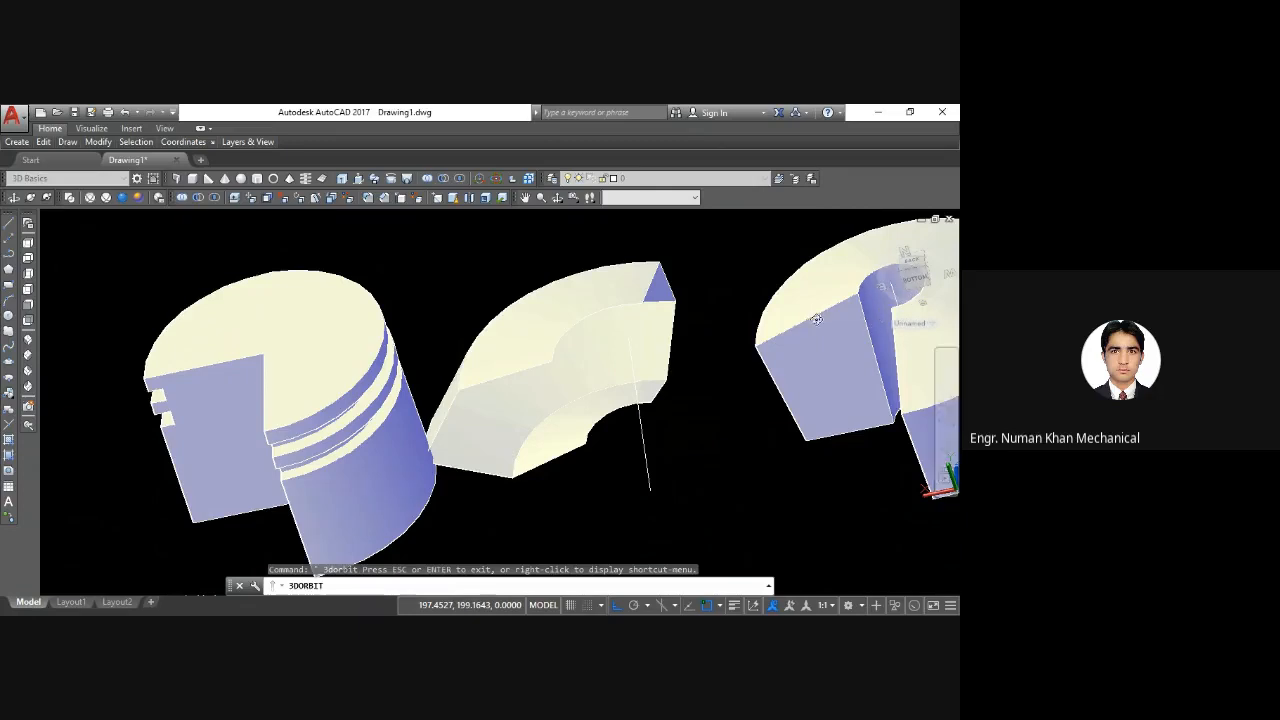
pyautogui.moveTo(814, 323); pyautogui.dragTo(603, 406, button='middle')
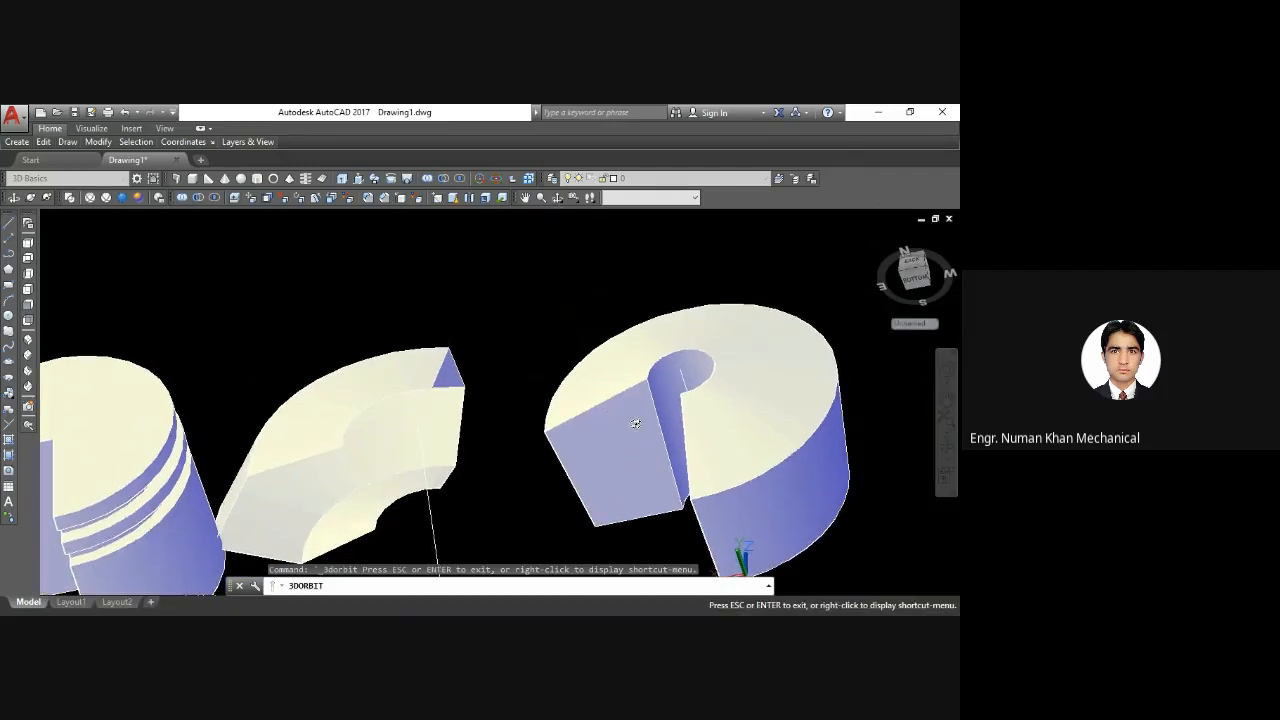
pyautogui.moveTo(635, 425); pyautogui.dragTo(674, 387)
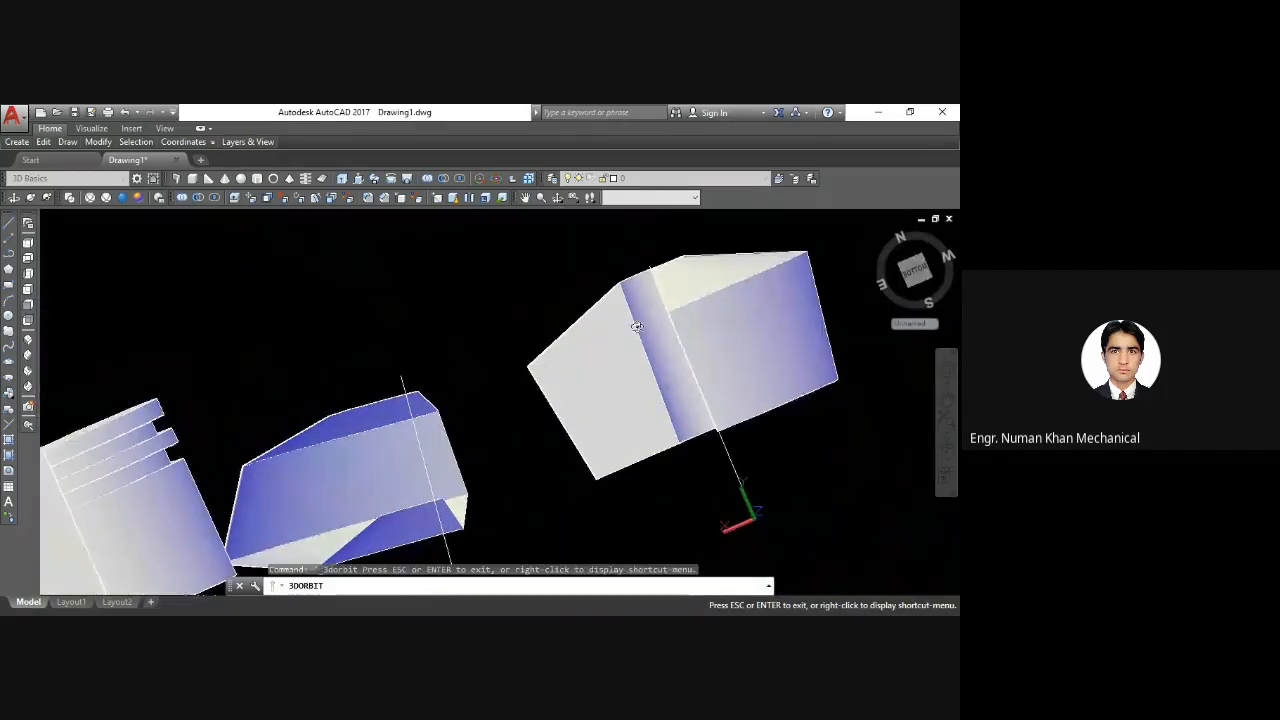
pyautogui.moveTo(637, 327); pyautogui.dragTo(732, 332)
pyautogui.moveTo(677, 374); pyautogui.dragTo(136, 438)
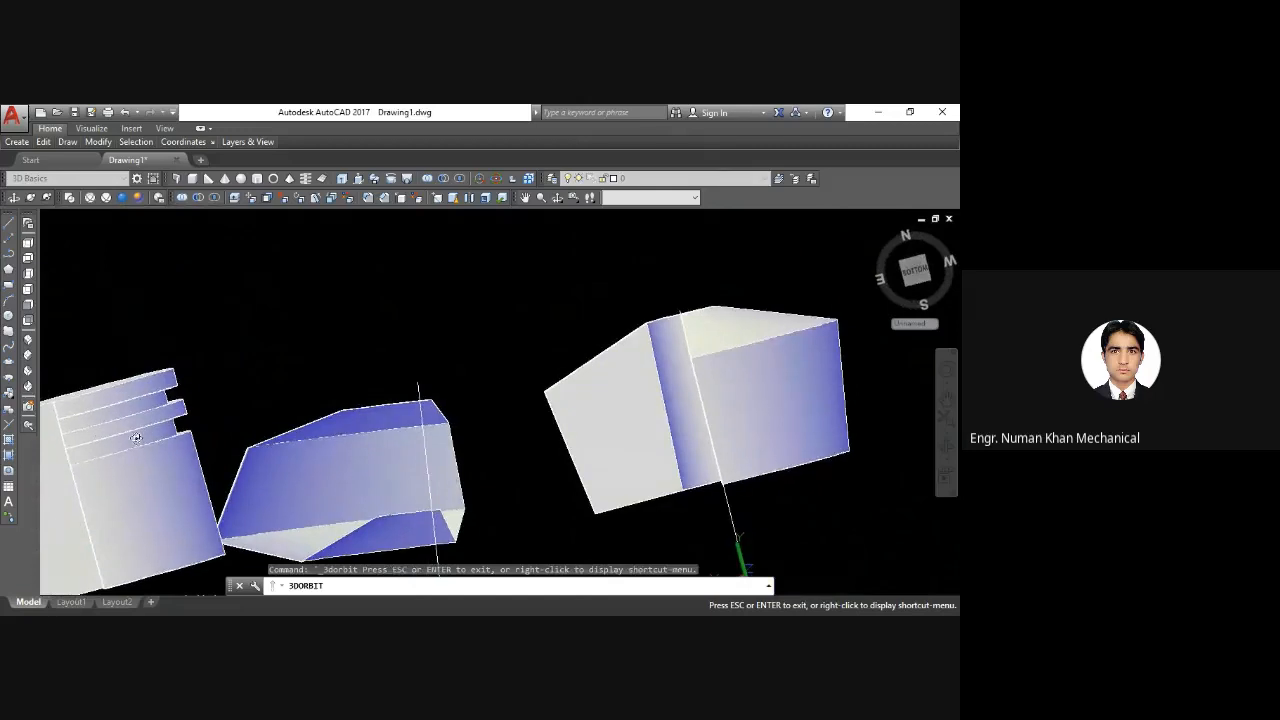
pyautogui.moveTo(138, 438); pyautogui.dragTo(434, 354, button='middle')
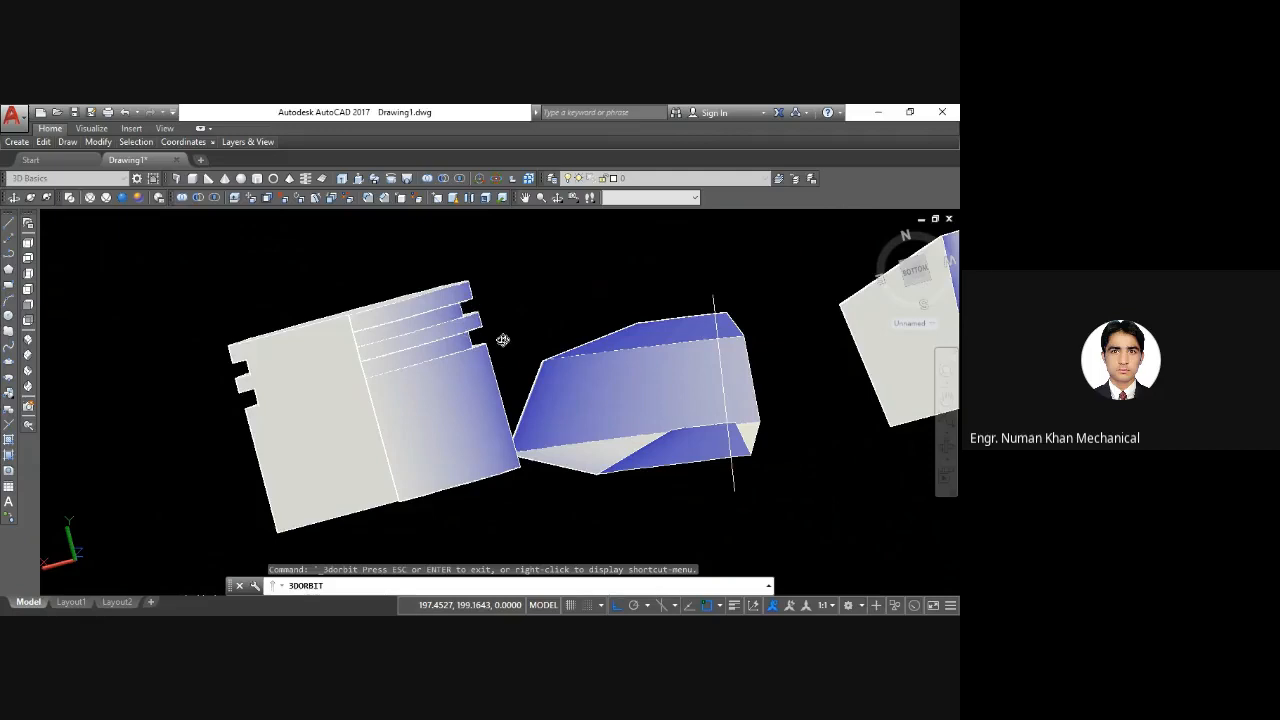
pyautogui.scroll(-5, 502, 340)
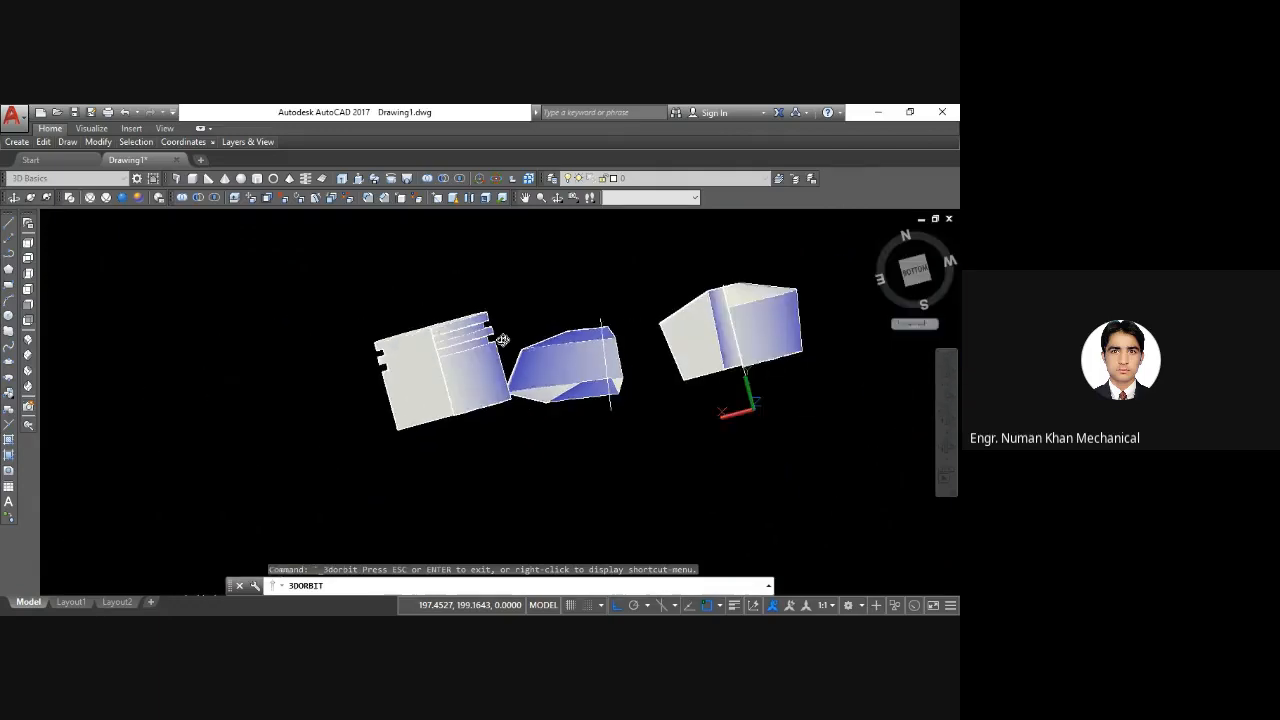
pyautogui.moveTo(516, 336); pyautogui.dragTo(496, 360, button='middle')
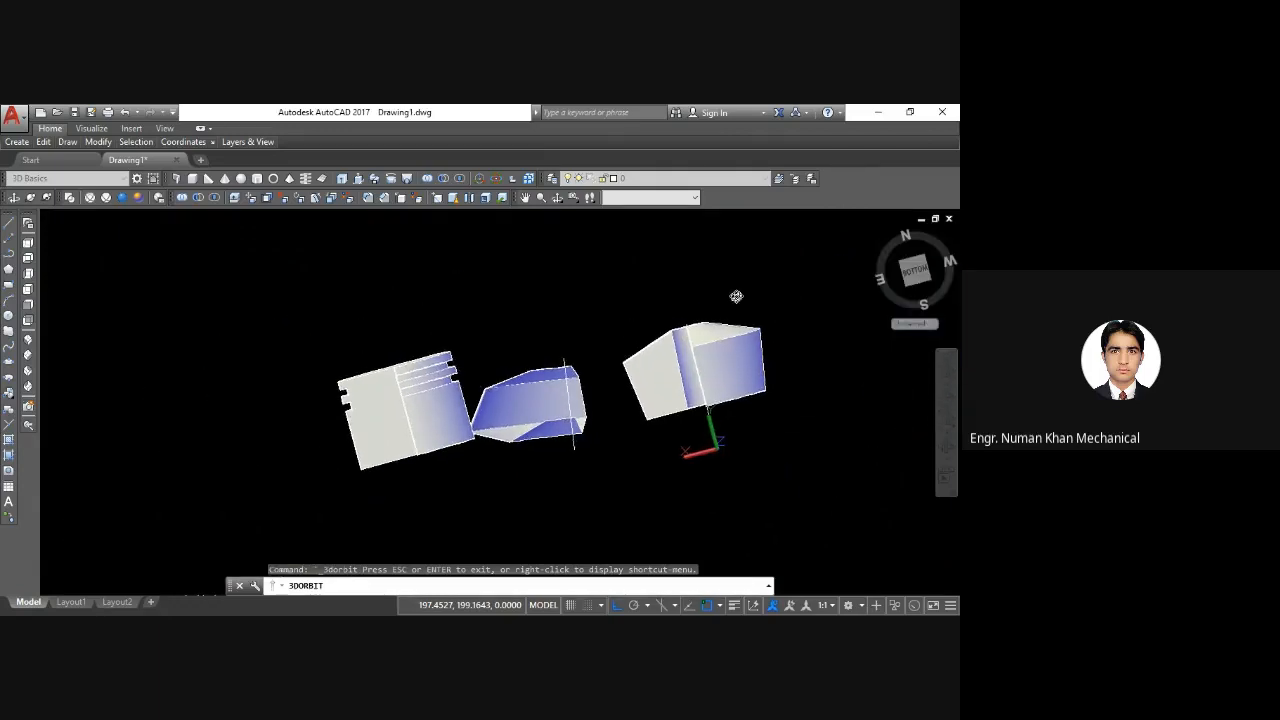
pyautogui.press('Escape')
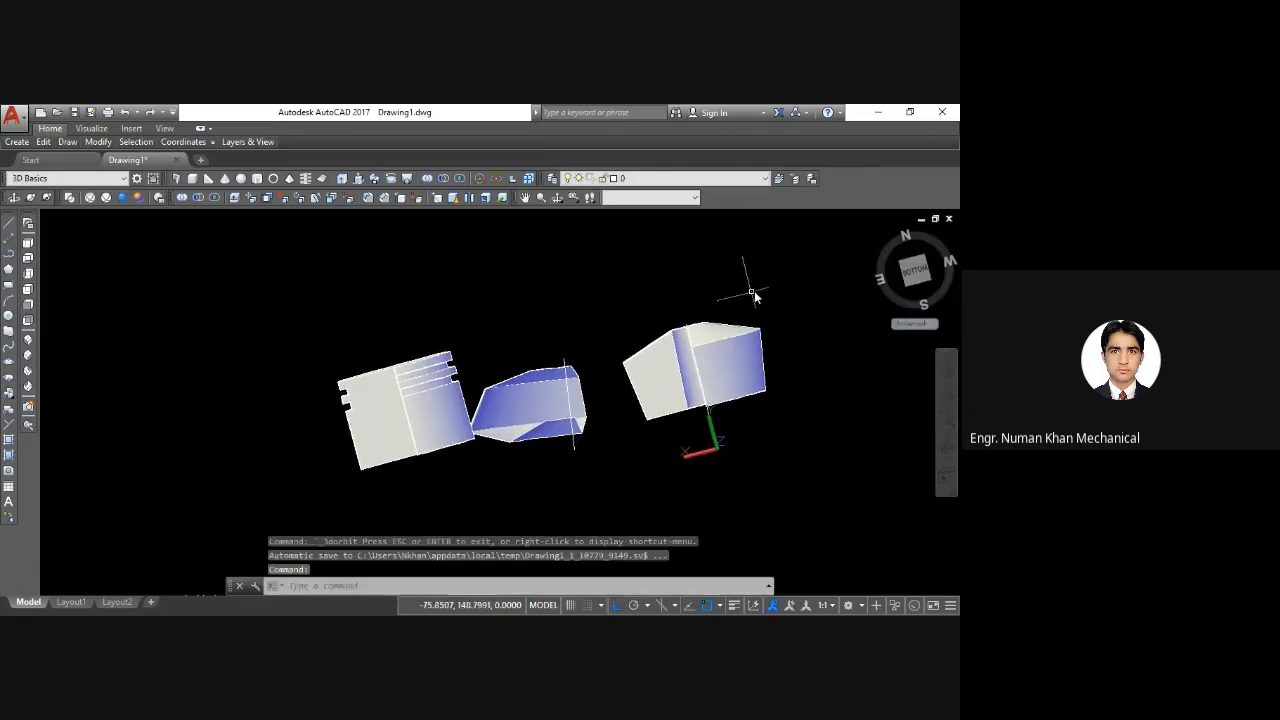
# Step: Delete all the revolved solids and axis lines, and zoom to the whole drawing area
pyautogui.click(792, 254)
pyautogui.click(344, 469)
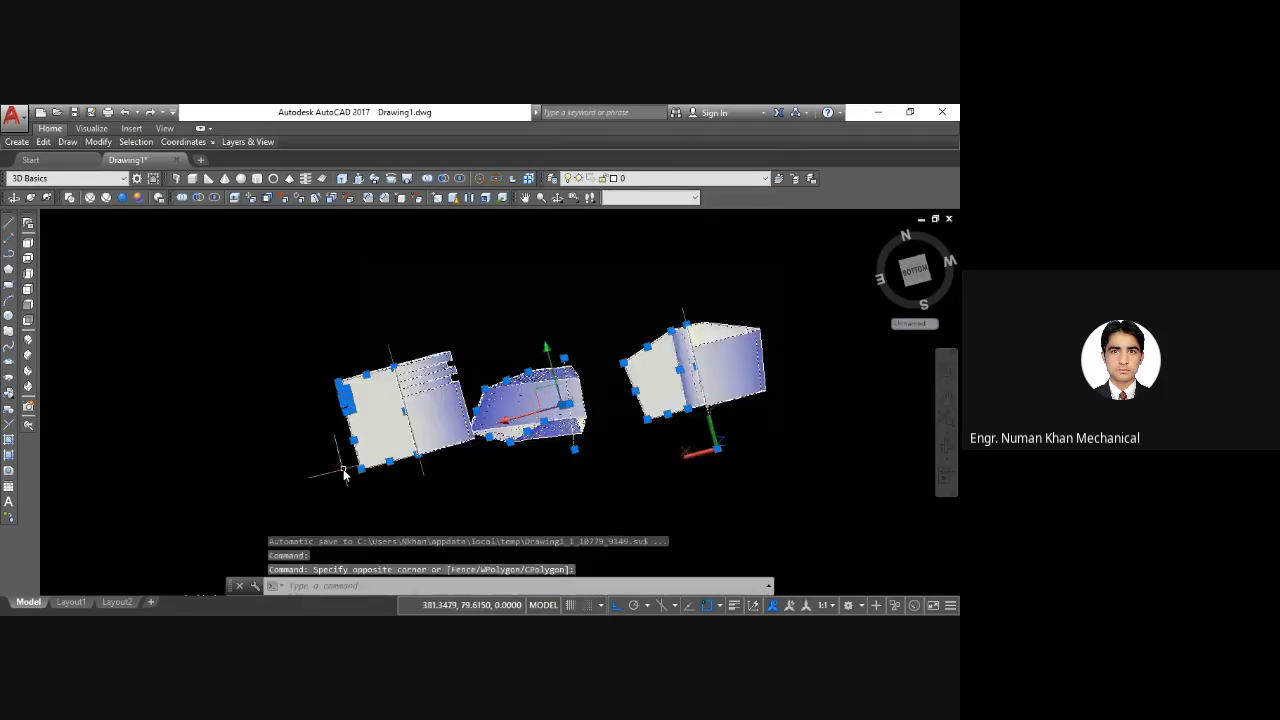
pyautogui.press('Delete')
pyautogui.write('z')
pyautogui.press('Return')
pyautogui.write('a')
pyautogui.press('Return')
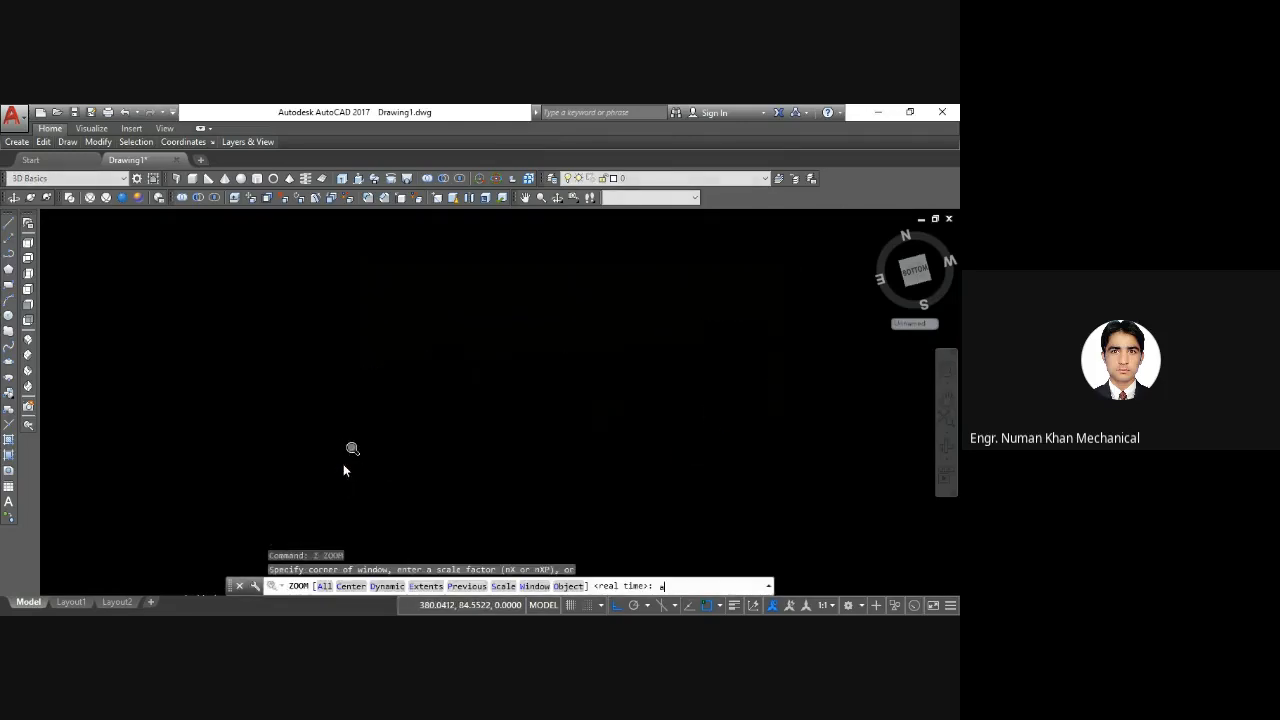
pyautogui.press('Escape')
pyautogui.press('Escape')
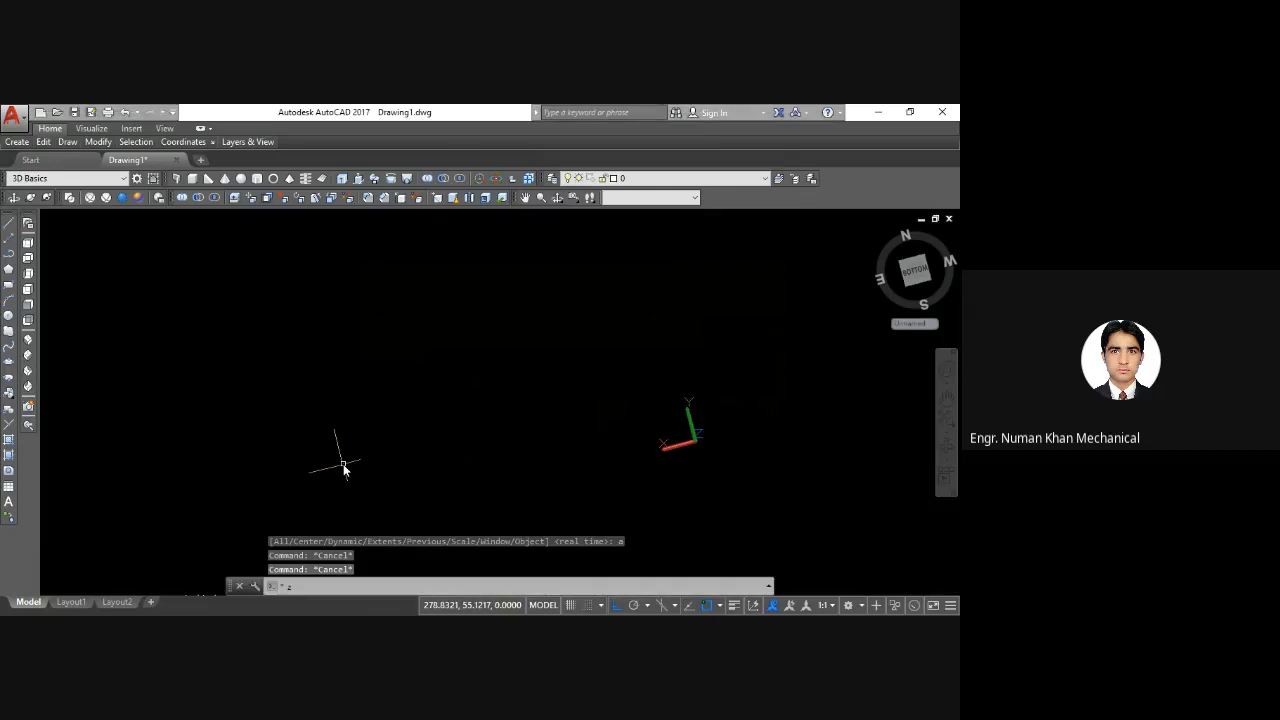
# Step: Switch the empty drawing to the Top view
pyautogui.write('z')
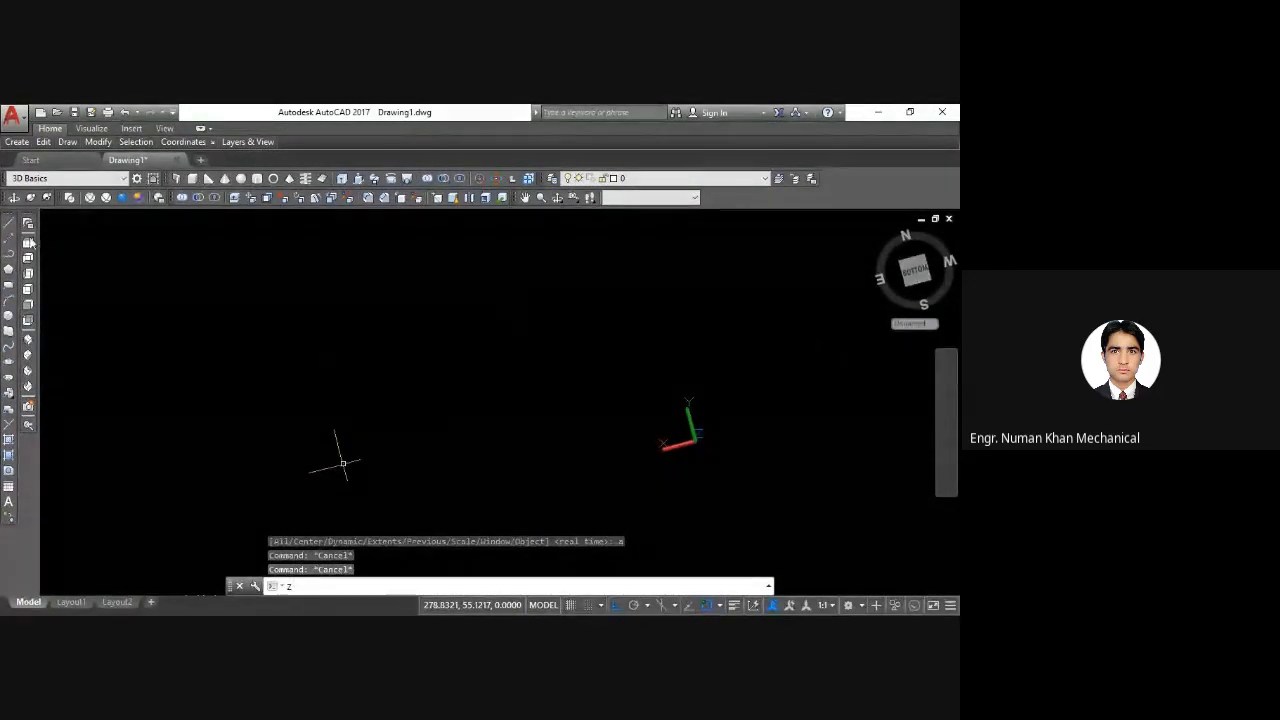
pyautogui.click(28, 244)
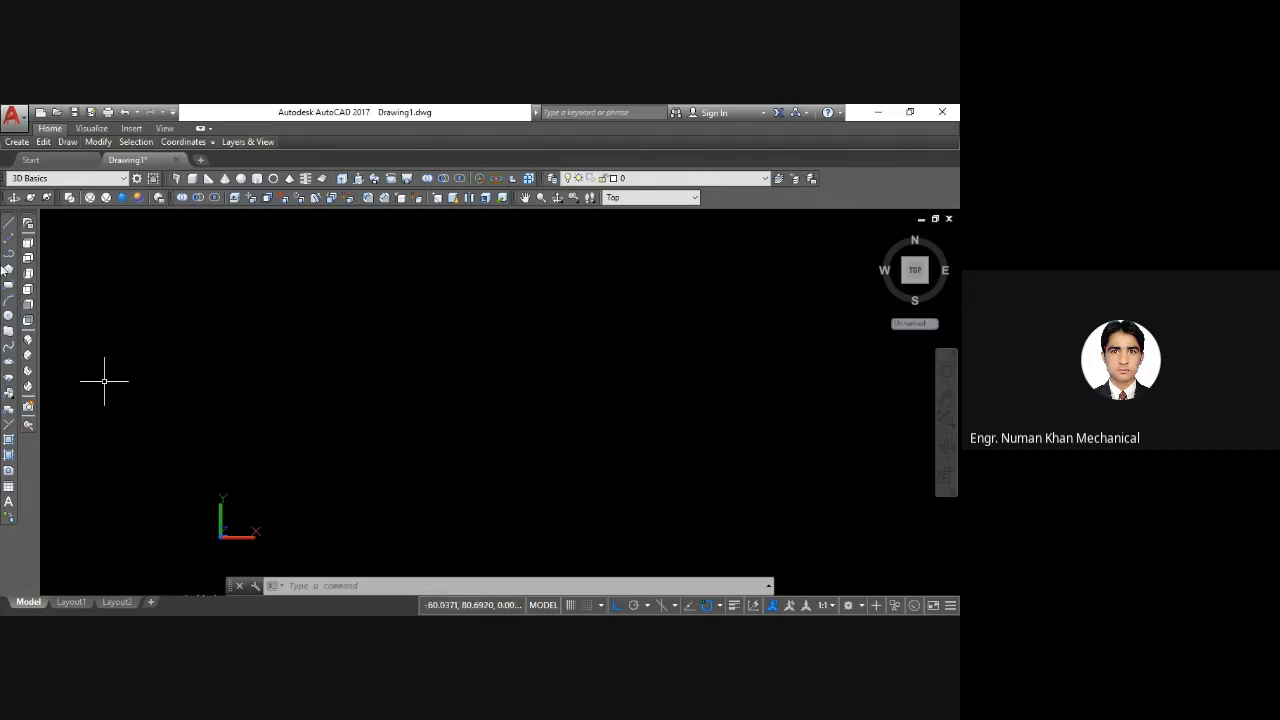
pyautogui.moveTo(383, 443); pyautogui.dragTo(342, 401, button='middle')
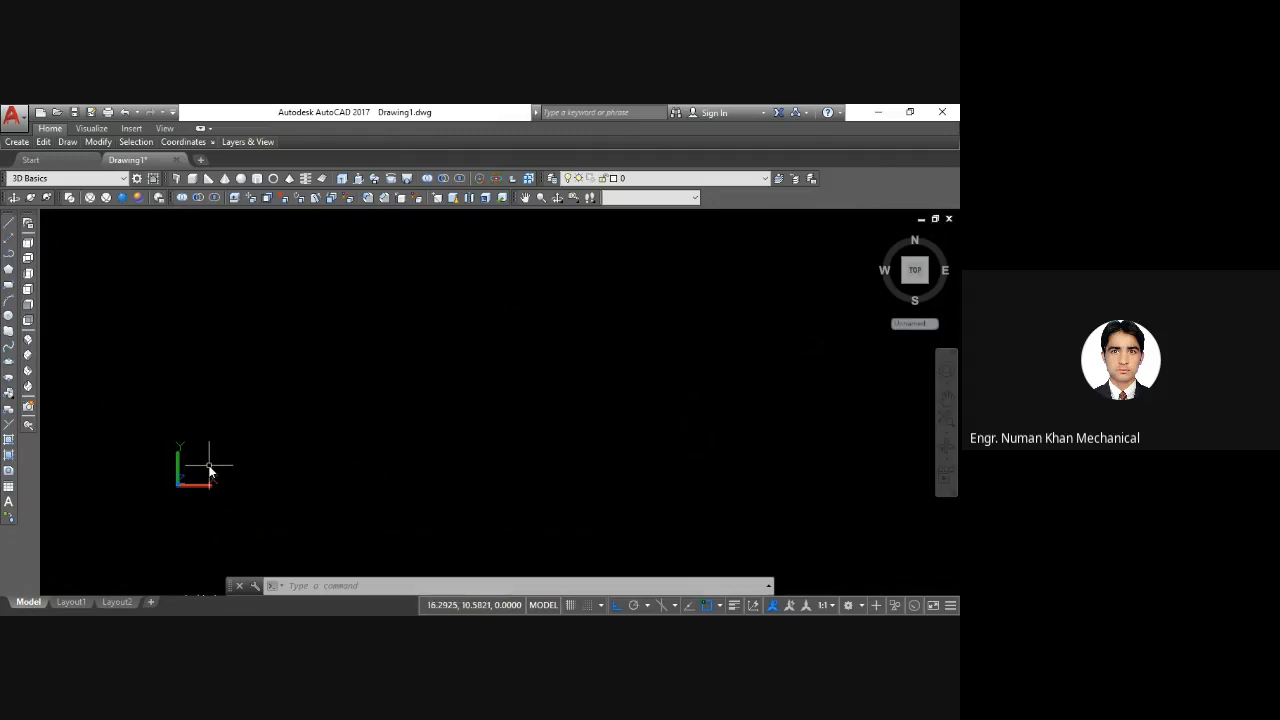
# Step: Draw a wide rectangle above and to the positive X side of the UCS origin
pyautogui.write('rec')
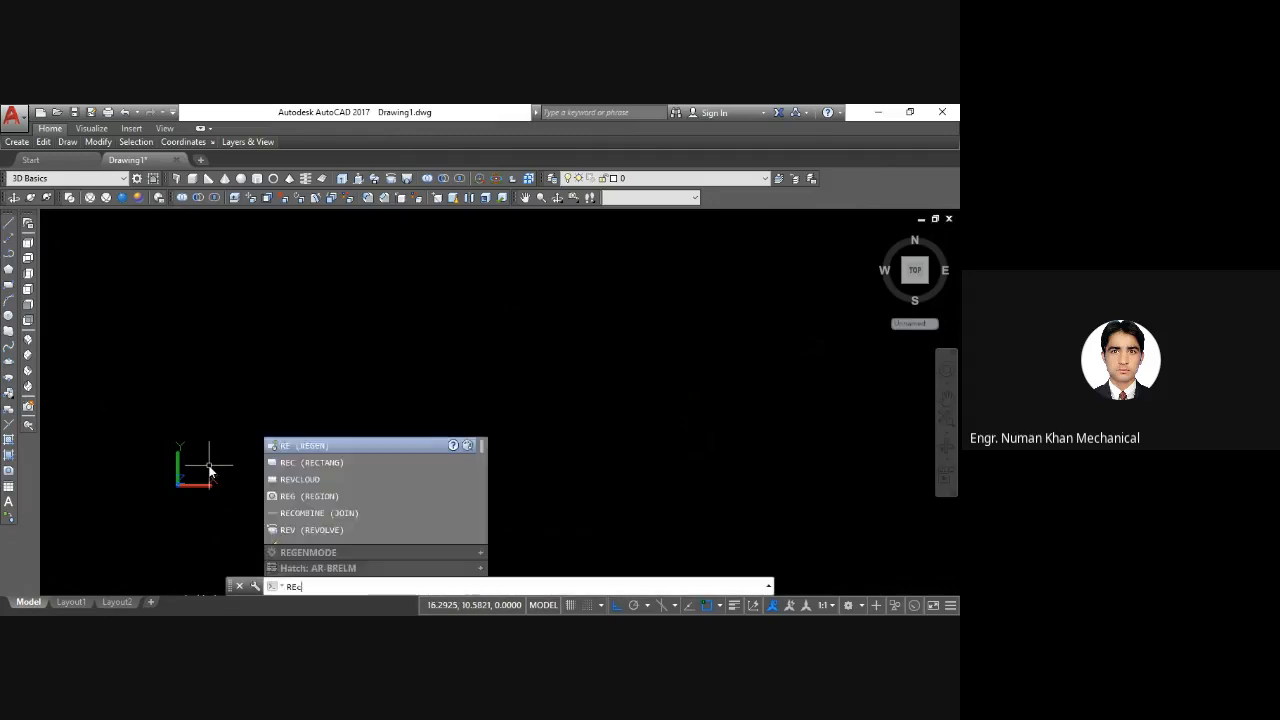
pyautogui.press('Return')
pyautogui.click(366, 321)
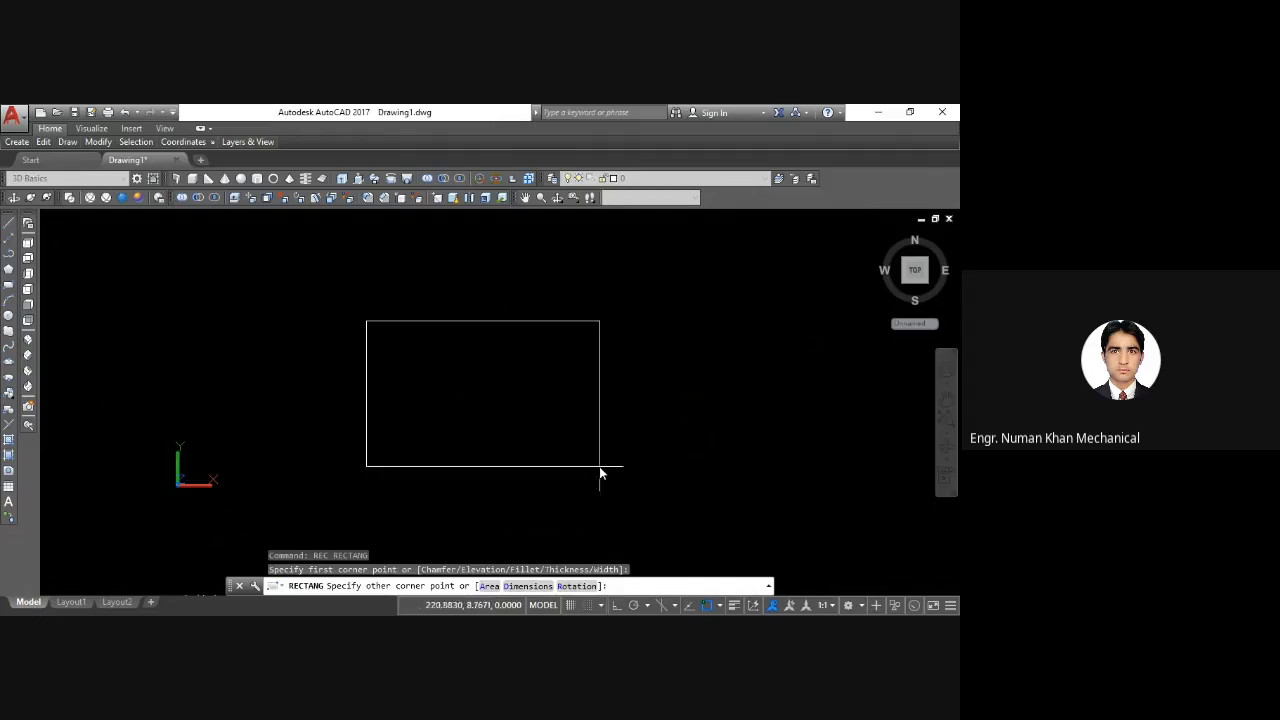
pyautogui.click(599, 466)
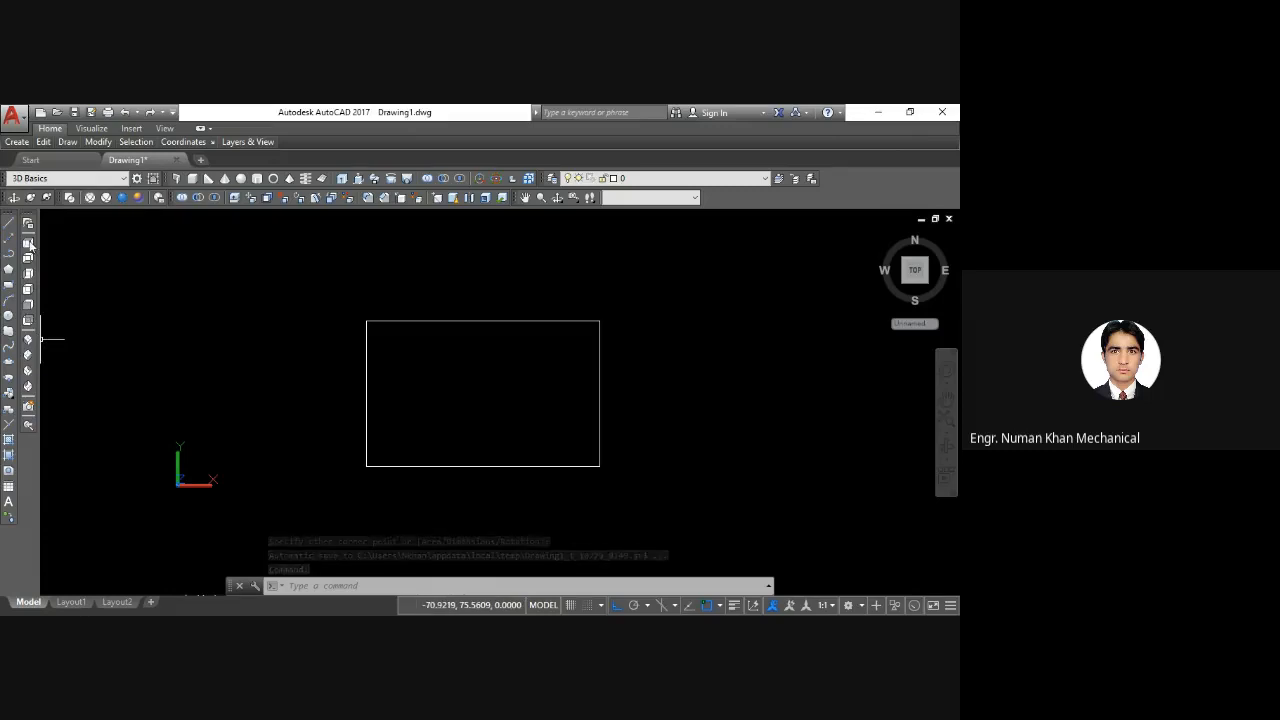
# Step: Restore the Top view and change to the southwest isometric view of the rectangle
pyautogui.moveTo(388, 367); pyautogui.dragTo(420, 406, button='middle')
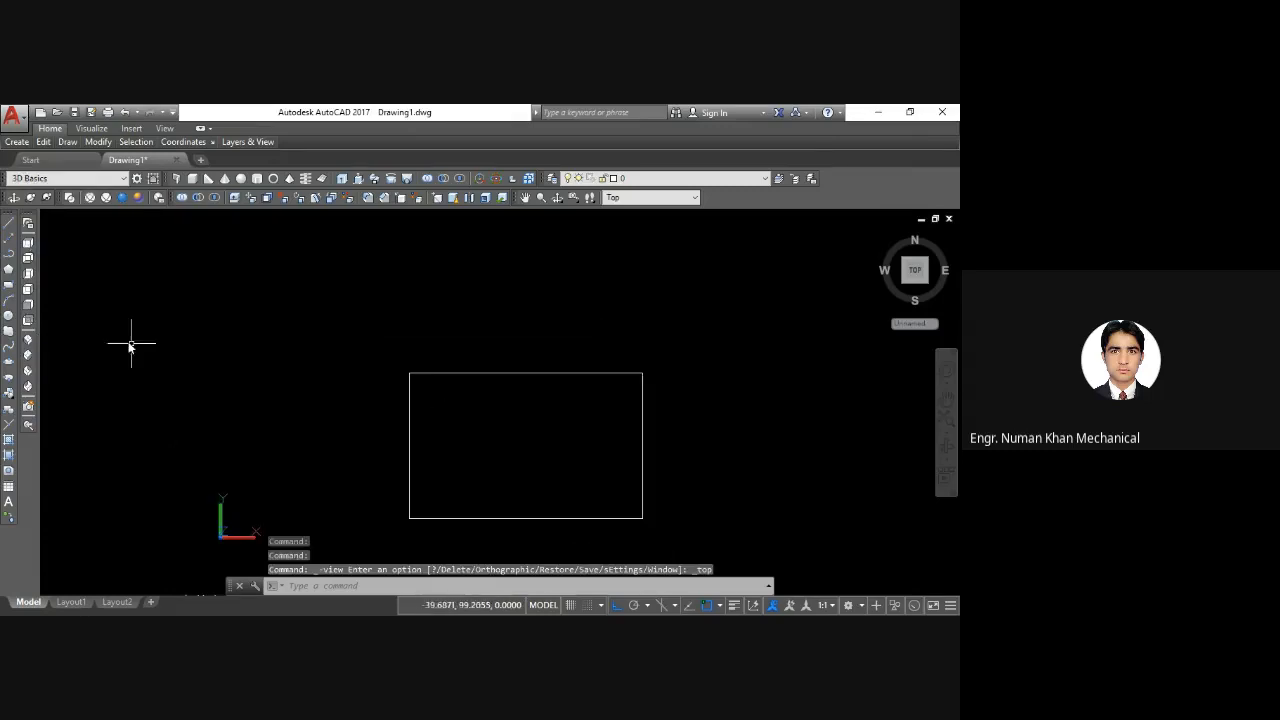
pyautogui.click(29, 340)
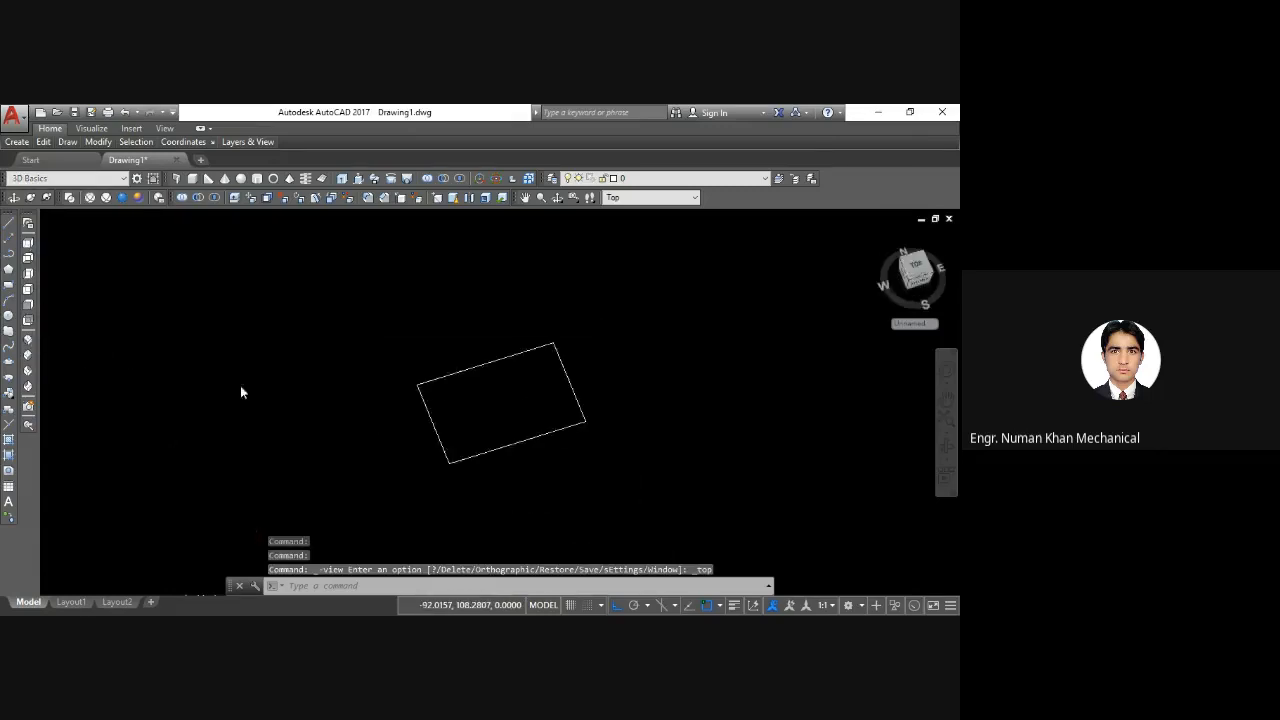
pyautogui.moveTo(533, 477); pyautogui.dragTo(486, 446, button='middle')
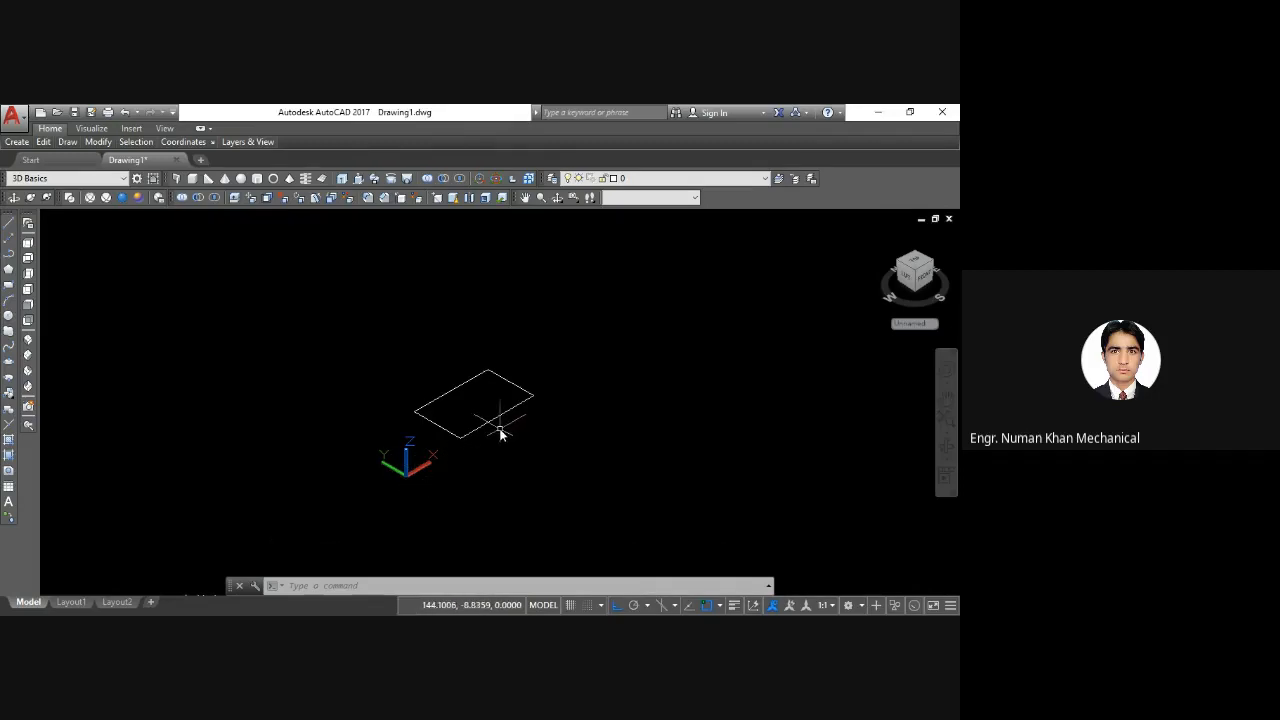
pyautogui.write('m')
pyautogui.press('Return')
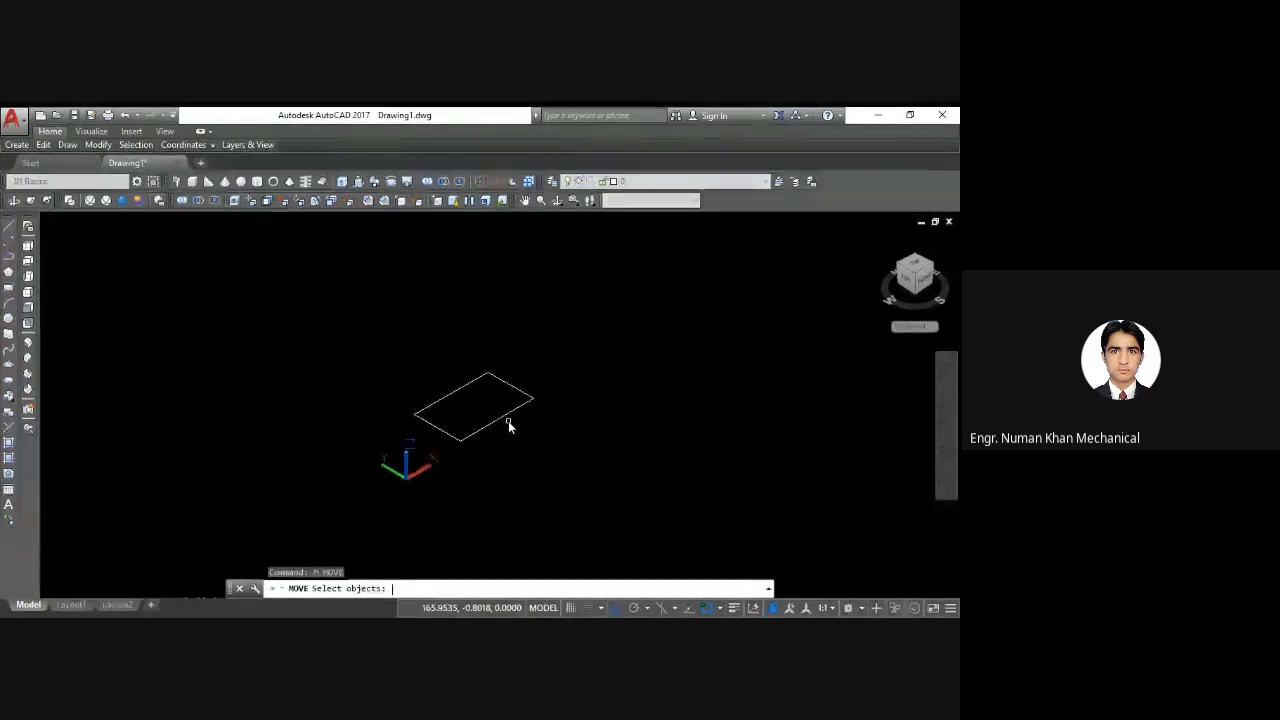
pyautogui.press('Escape')
pyautogui.press('Escape')
# Step: Move the UCS origin to the centre of the rectangle
pyautogui.write('ucs')
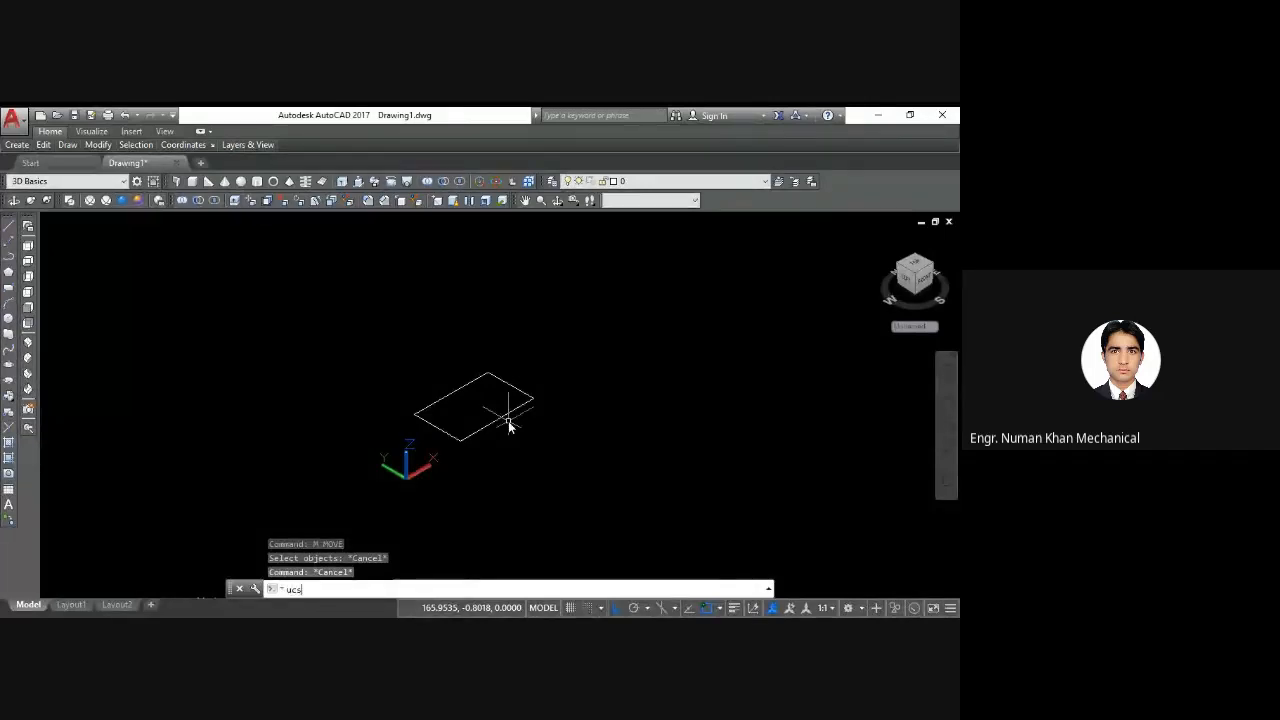
pyautogui.press('Return')
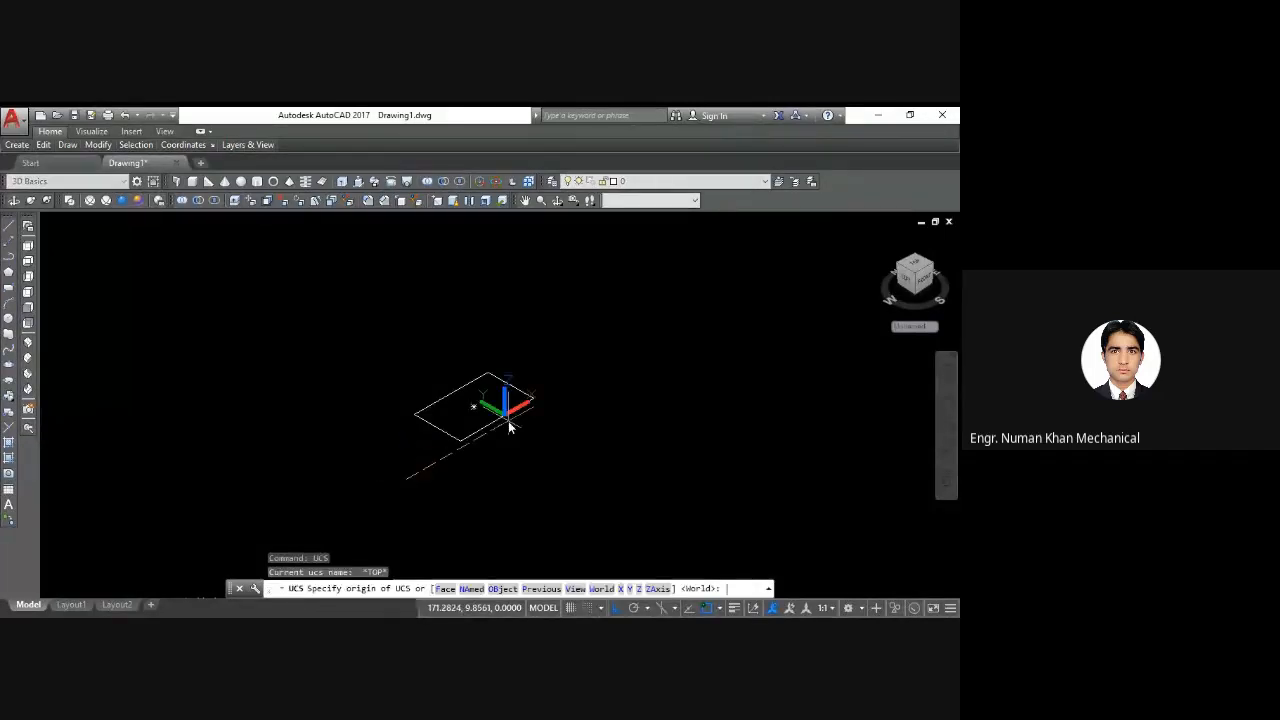
pyautogui.write('n')
pyautogui.press('Return')
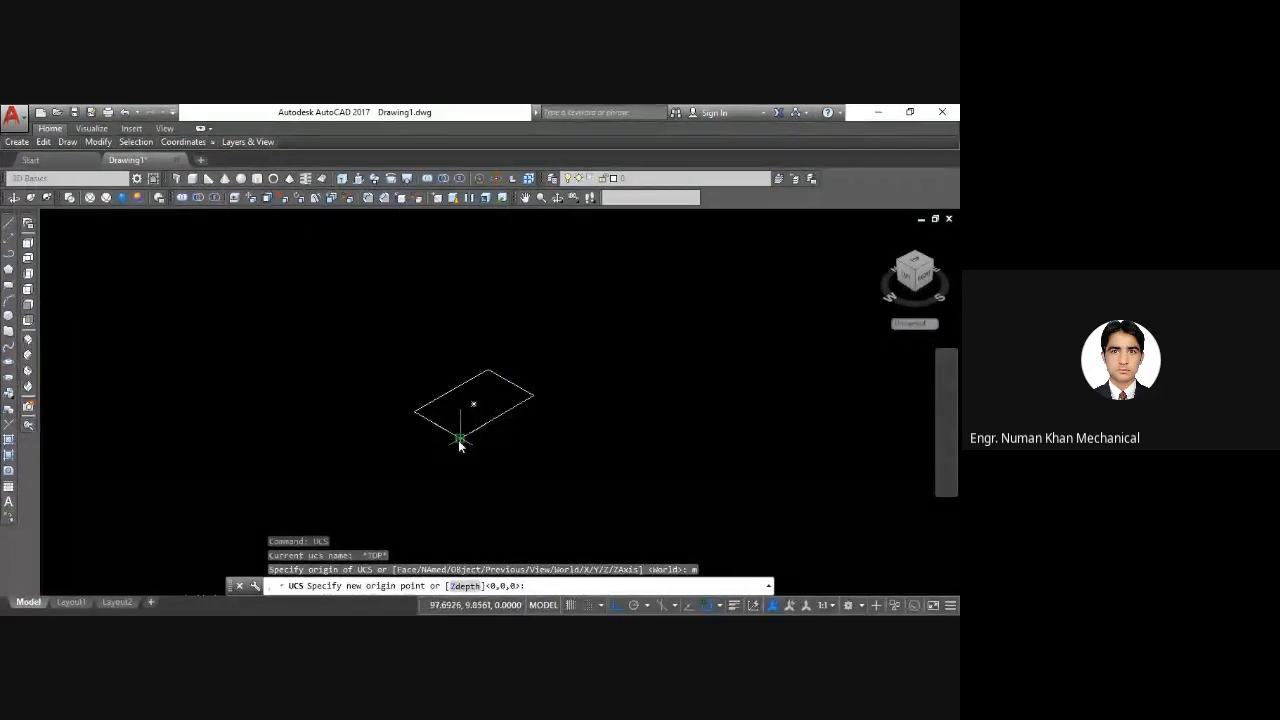
pyautogui.click(477, 400)
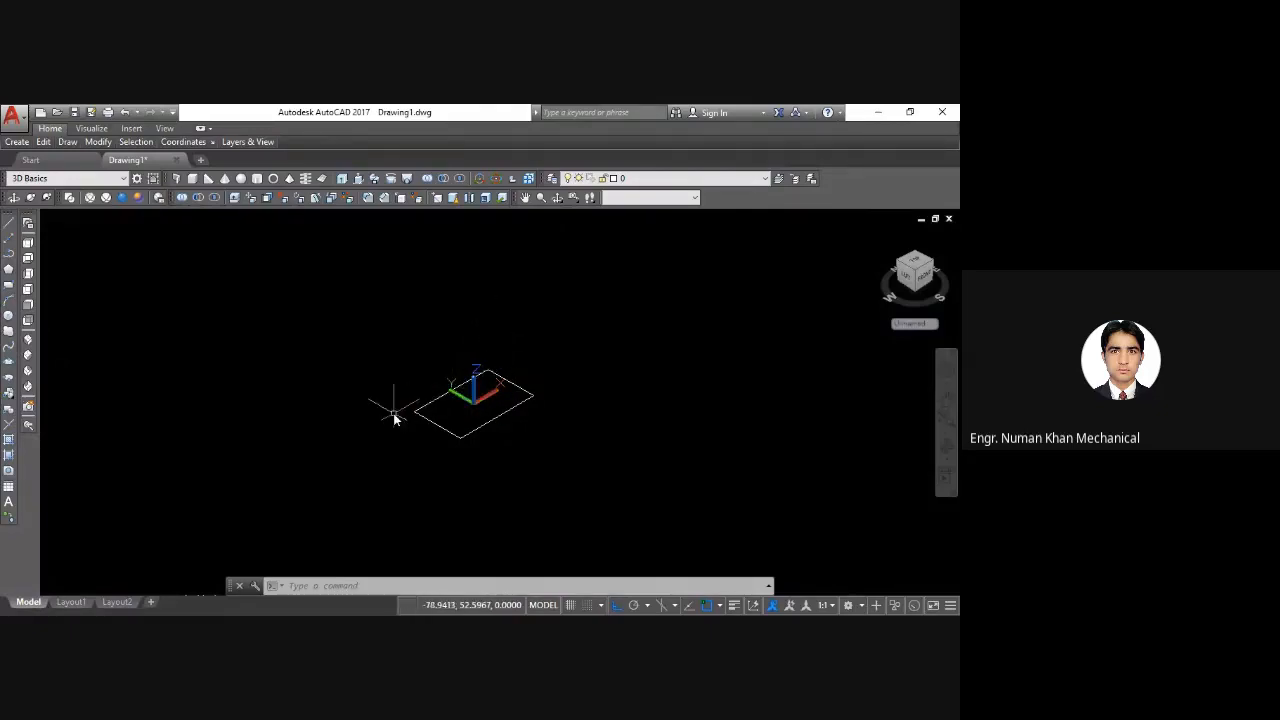
# Step: Move the UCS origin up from the rectangle's centre to 0,0,30
pyautogui.write('Us')
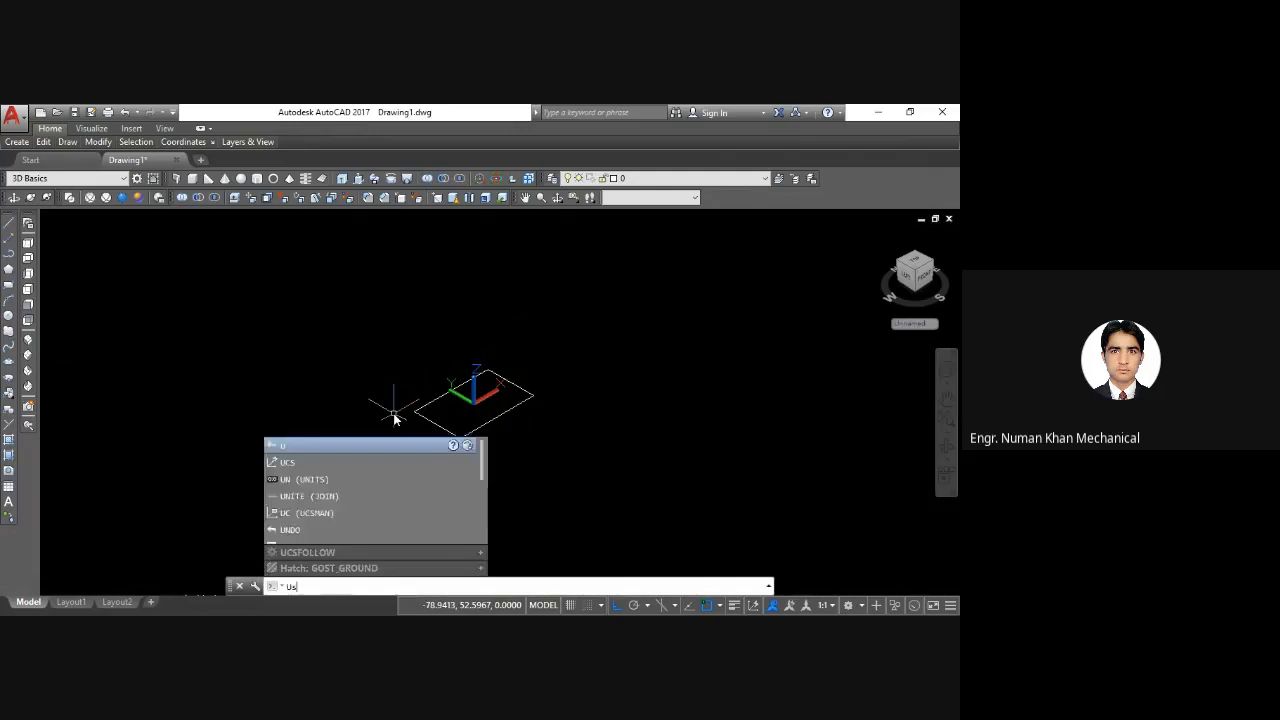
pyautogui.write('s')
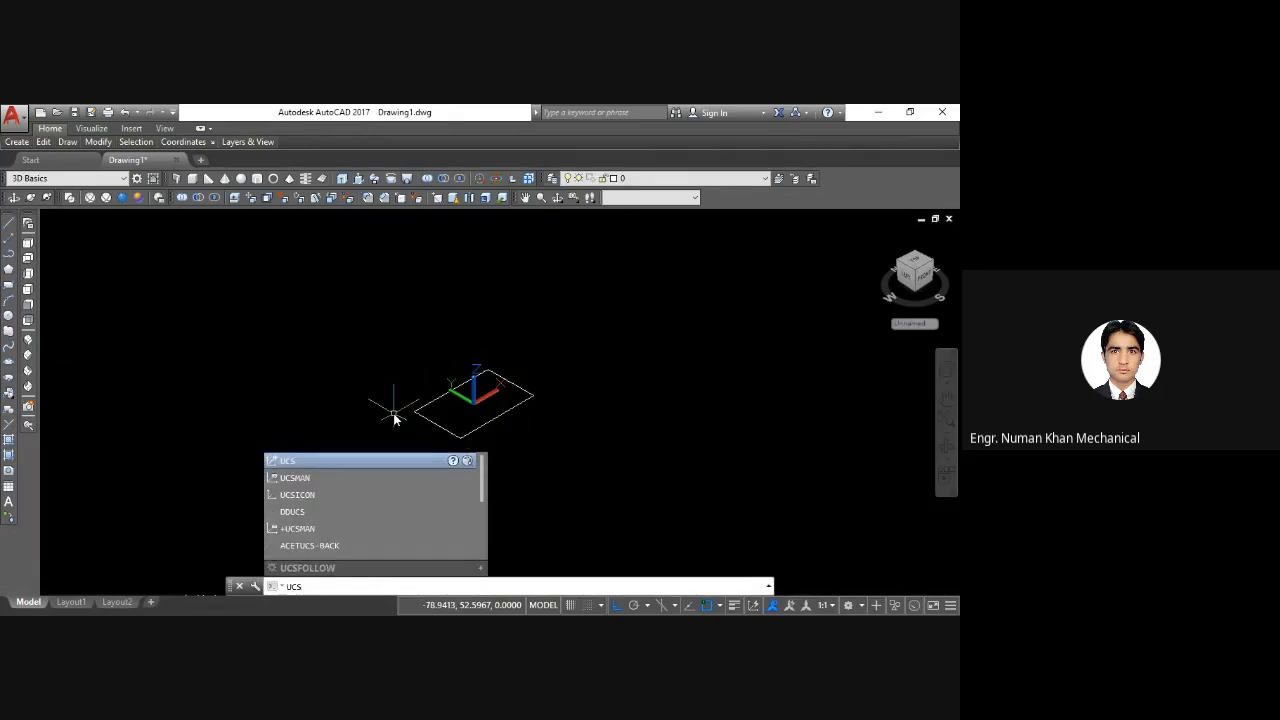
pyautogui.press('Return')
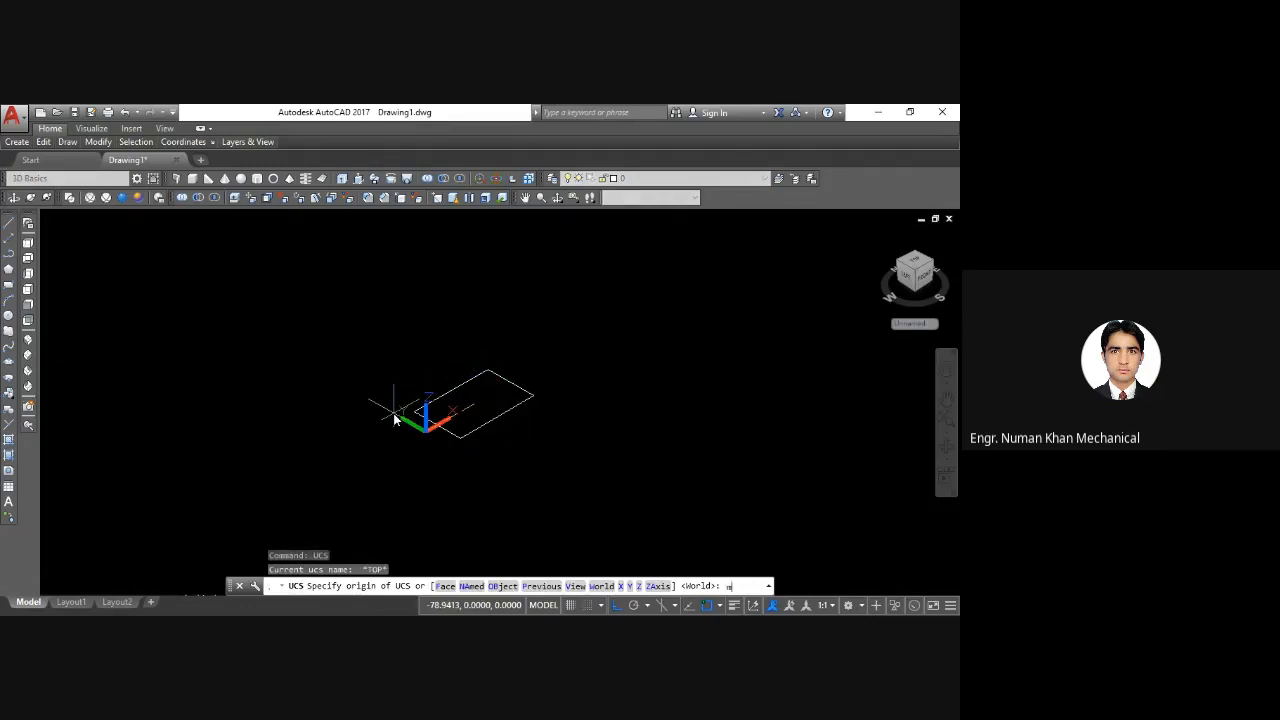
pyautogui.write('m')
pyautogui.press('Return')
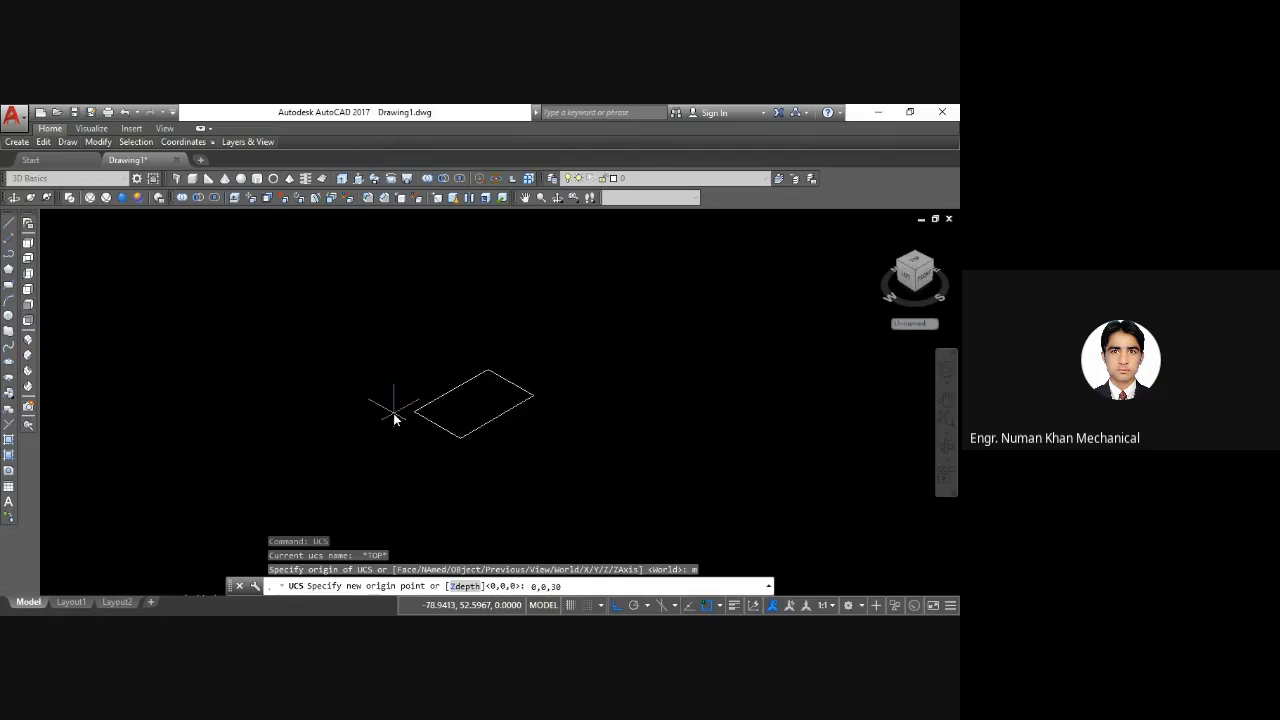
pyautogui.press('Return')
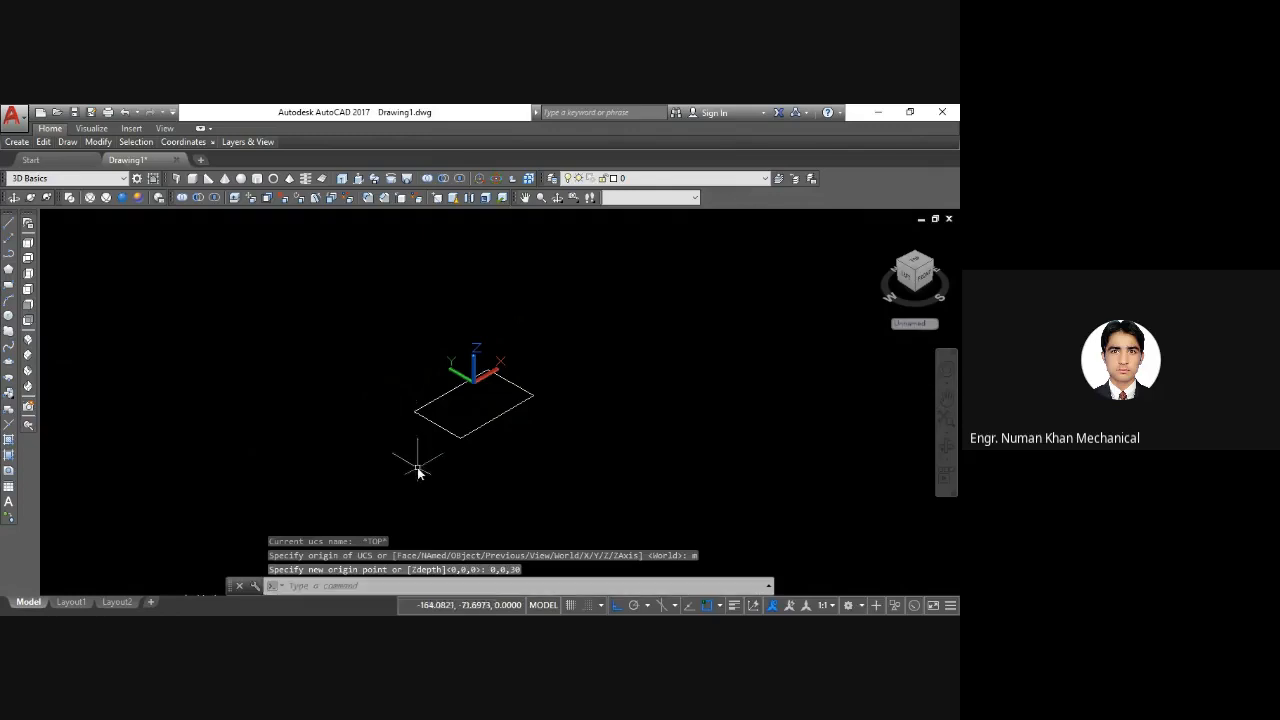
# Step: Move the UCS origin to 0,0,40 relative to its current position and restore the southwest isometric view
pyautogui.click(556, 198)
pyautogui.moveTo(457, 366); pyautogui.dragTo(441, 330)
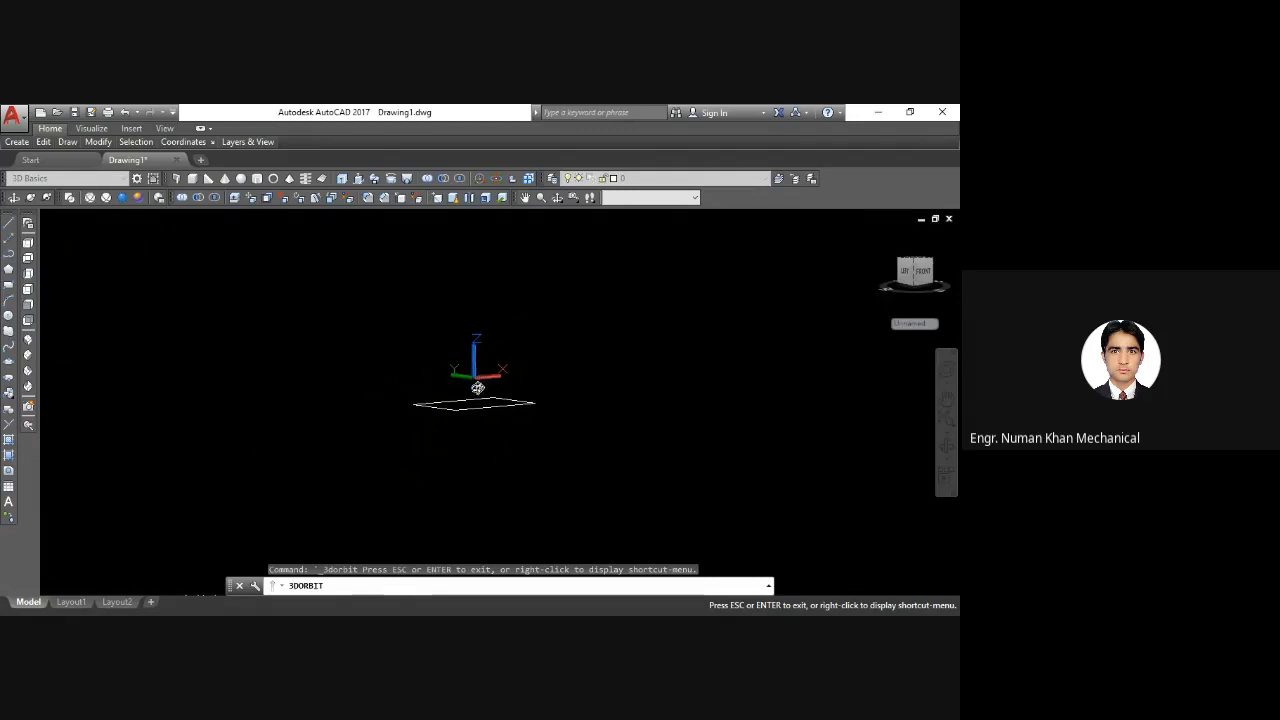
pyautogui.moveTo(479, 386); pyautogui.dragTo(477, 402)
pyautogui.press('Escape')
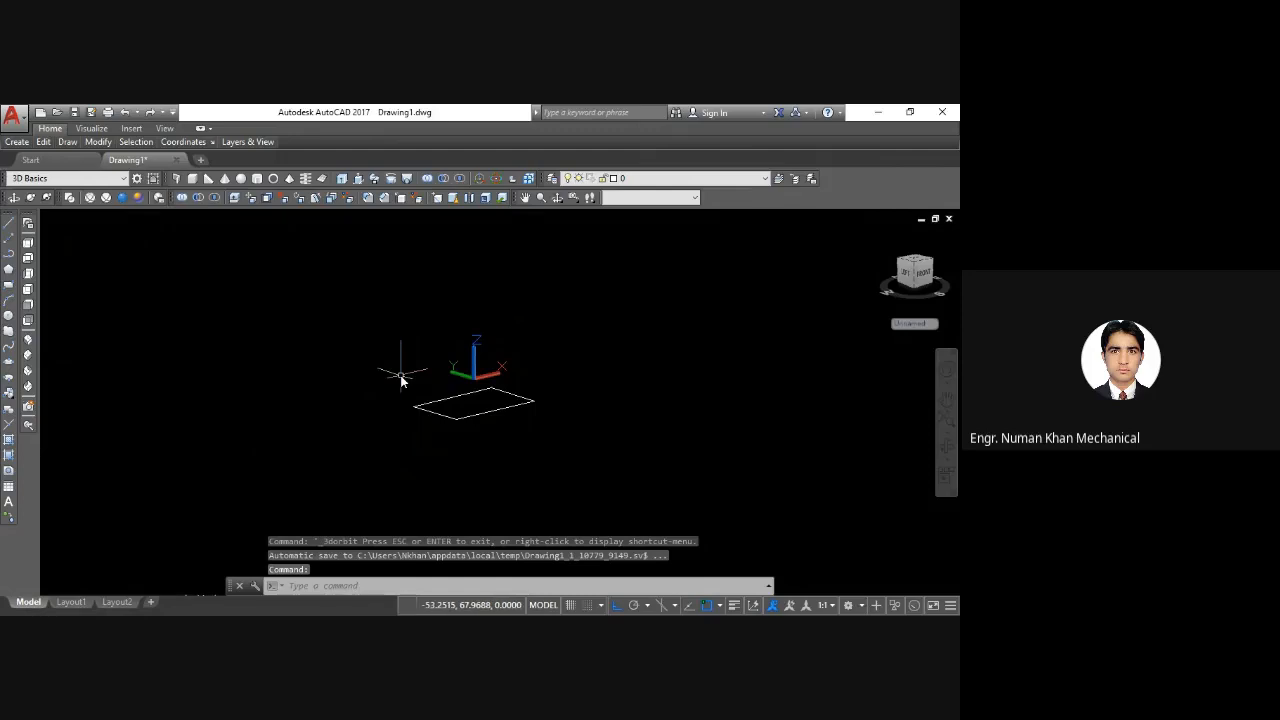
pyautogui.write('ucs')
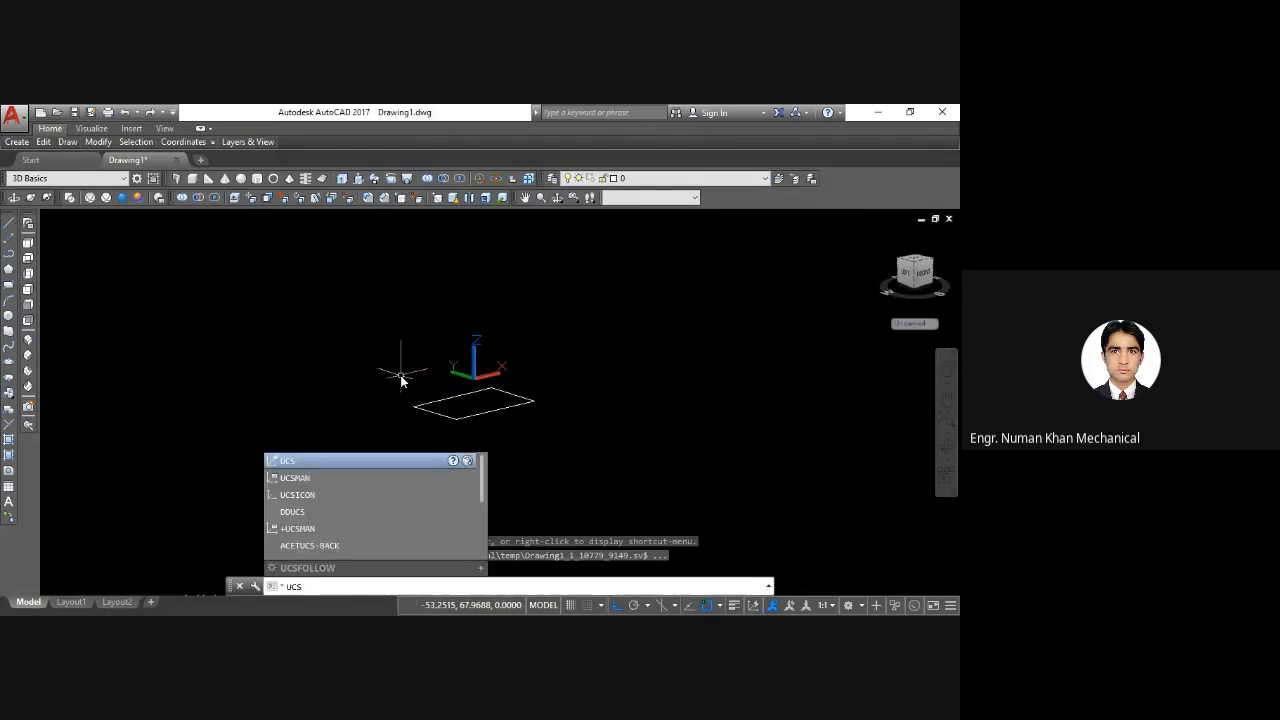
pyautogui.press('Return')
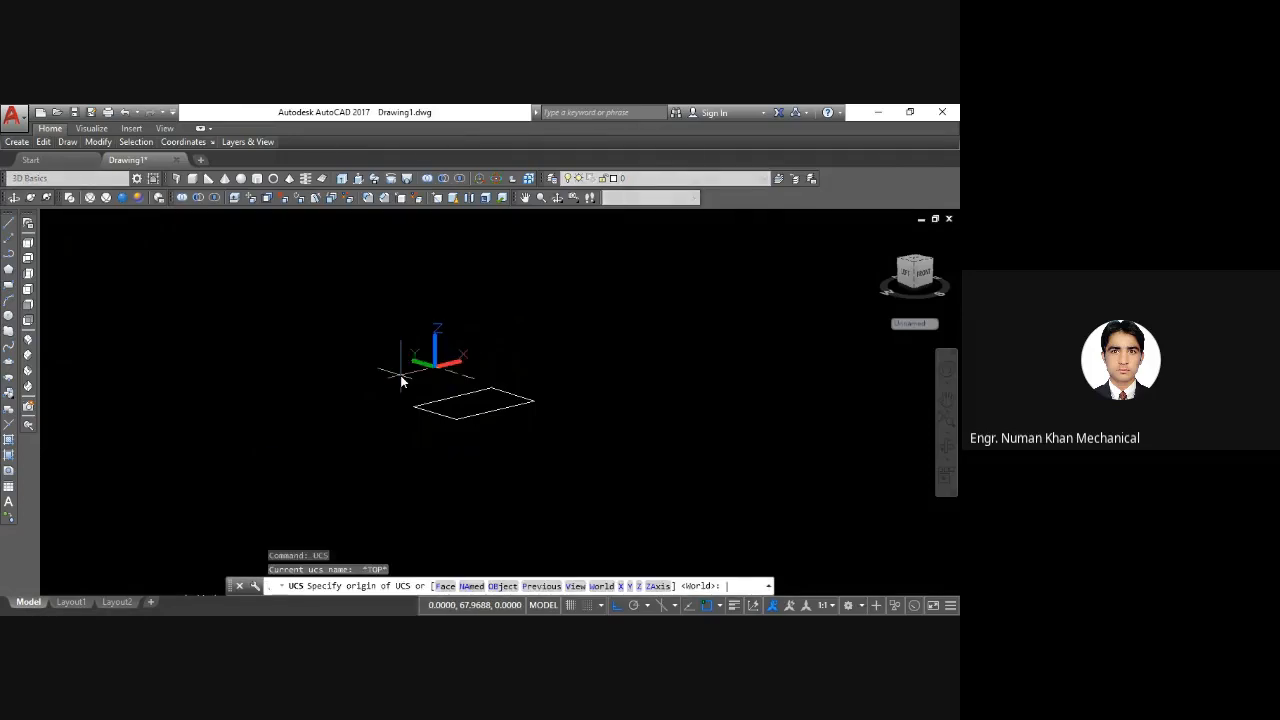
pyautogui.press('Return')
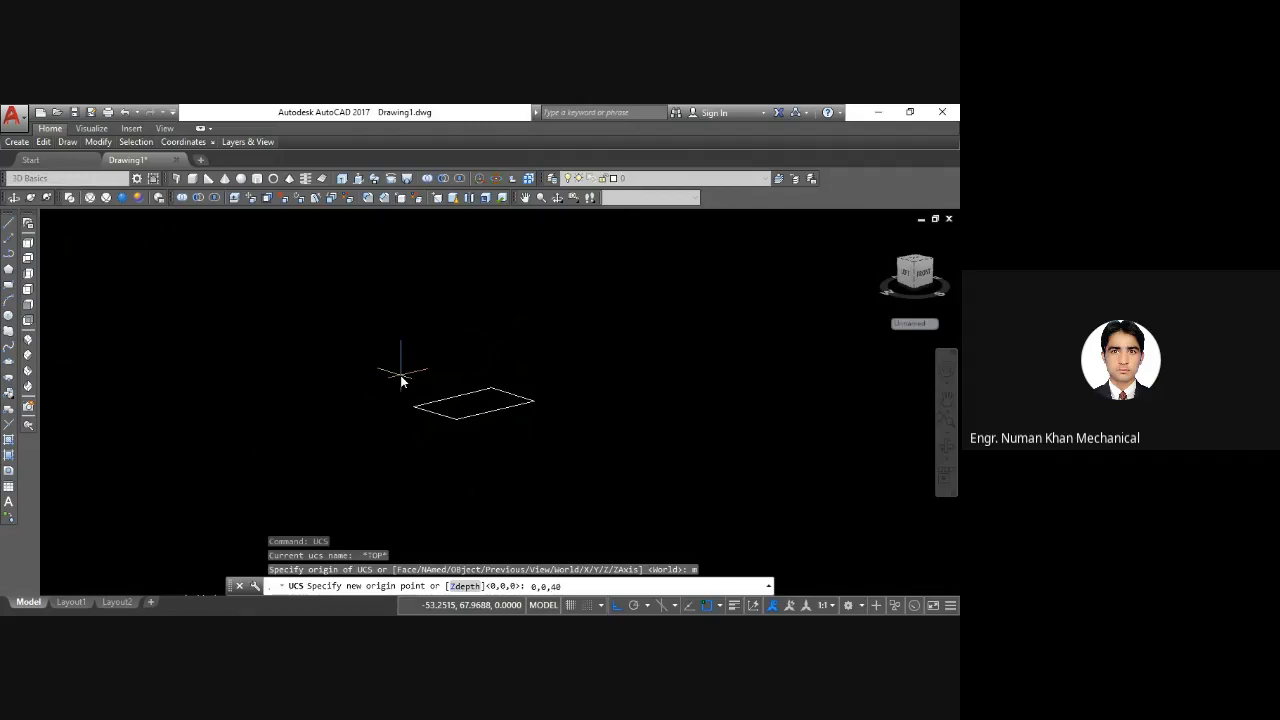
pyautogui.press('Return')
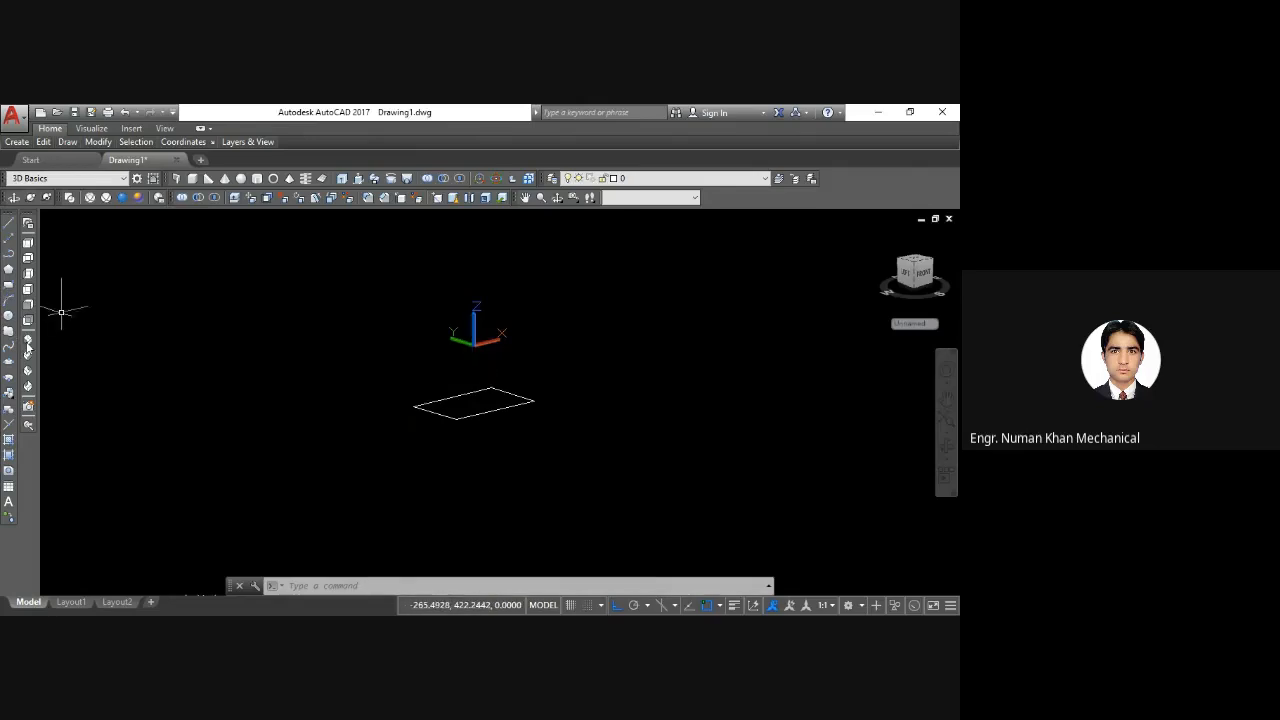
pyautogui.click(27, 347)
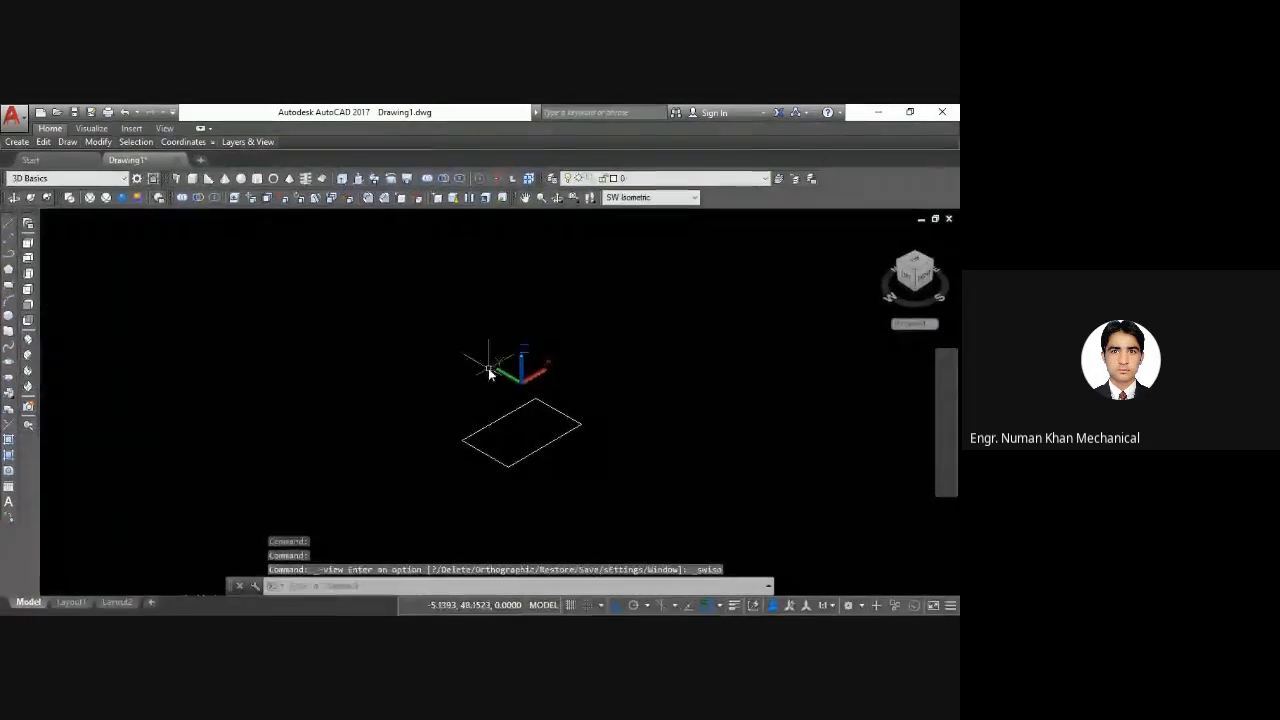
pyautogui.write('cec')
pyautogui.press('Return')
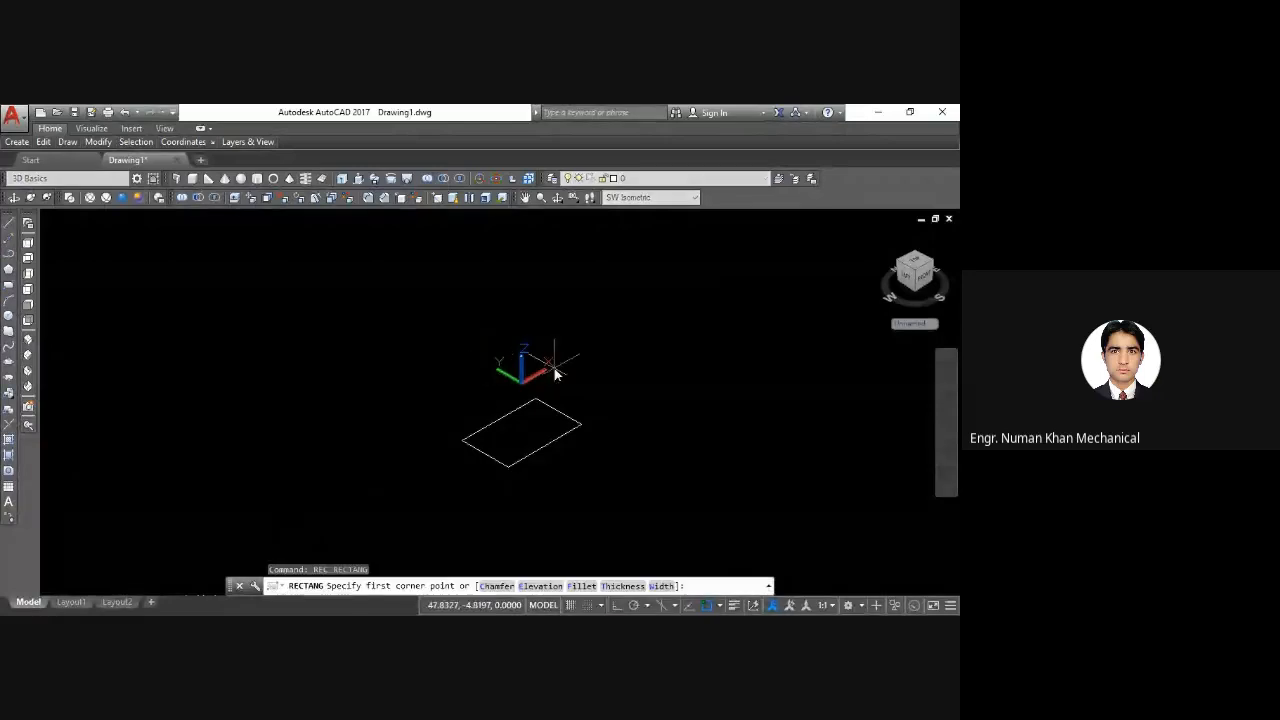
pyautogui.click(523, 386)
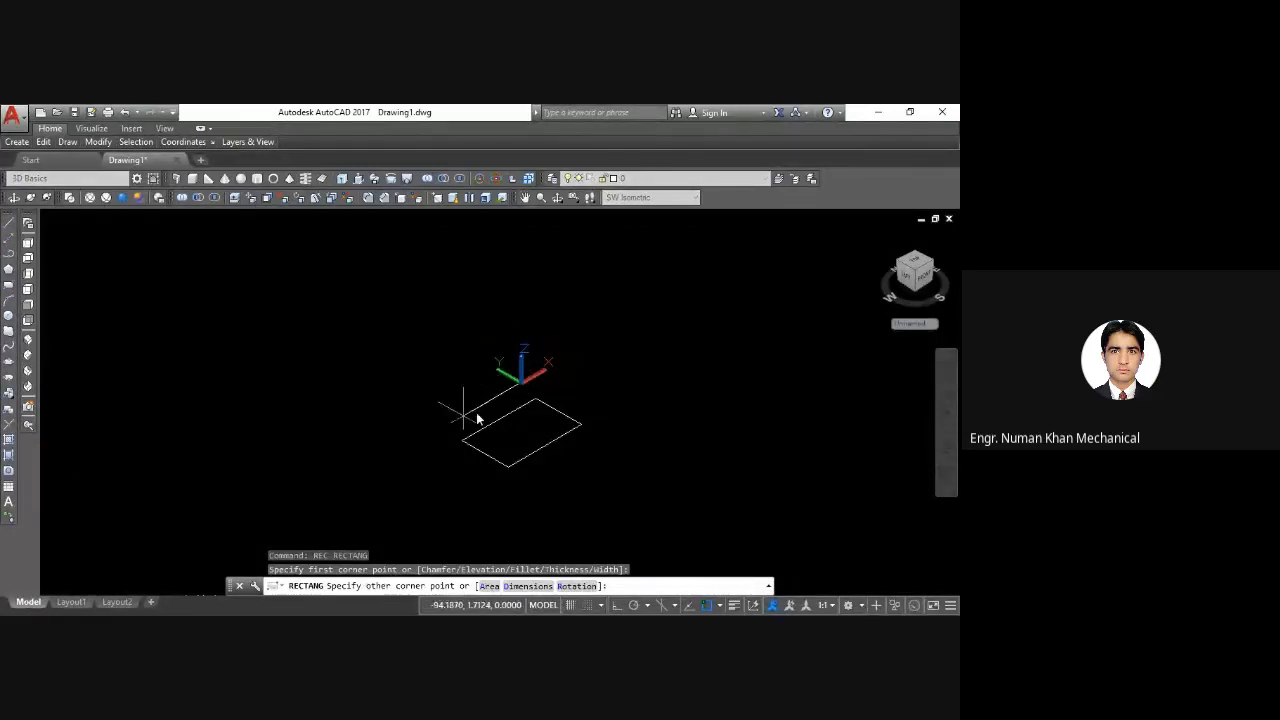
pyautogui.press('Escape')
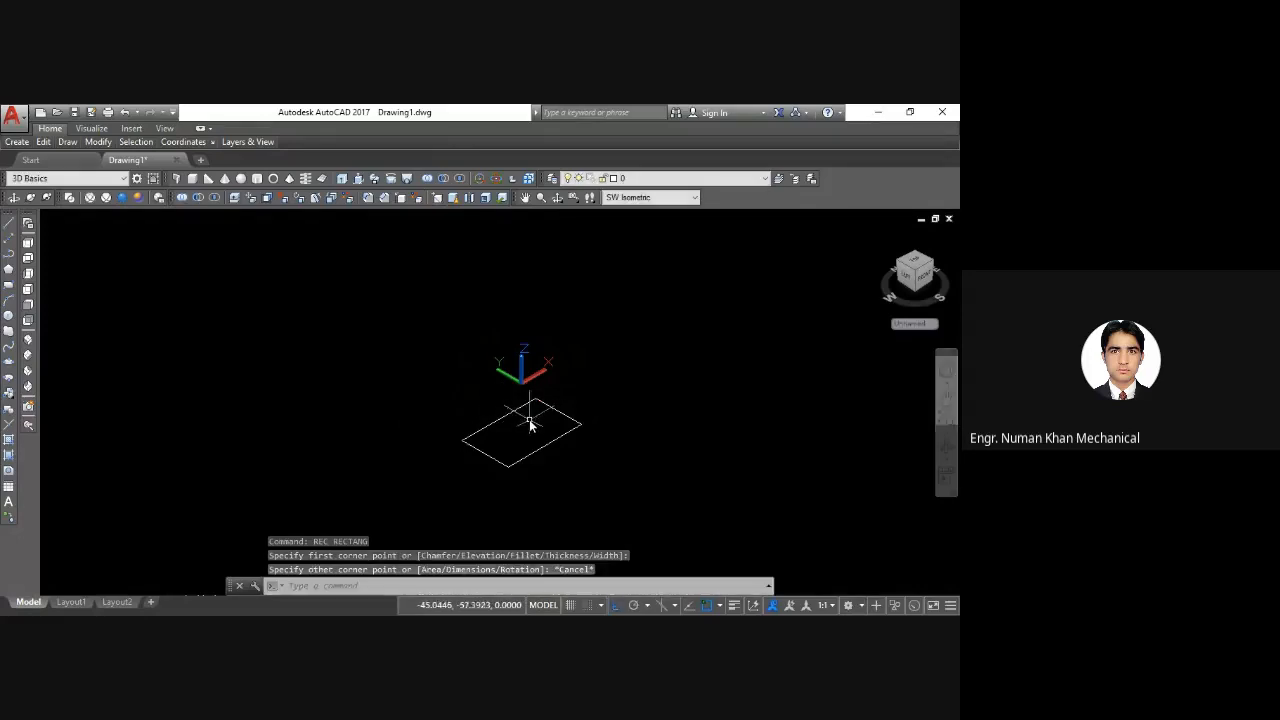
pyautogui.write('c')
pyautogui.press('Return')
pyautogui.click(500, 384)
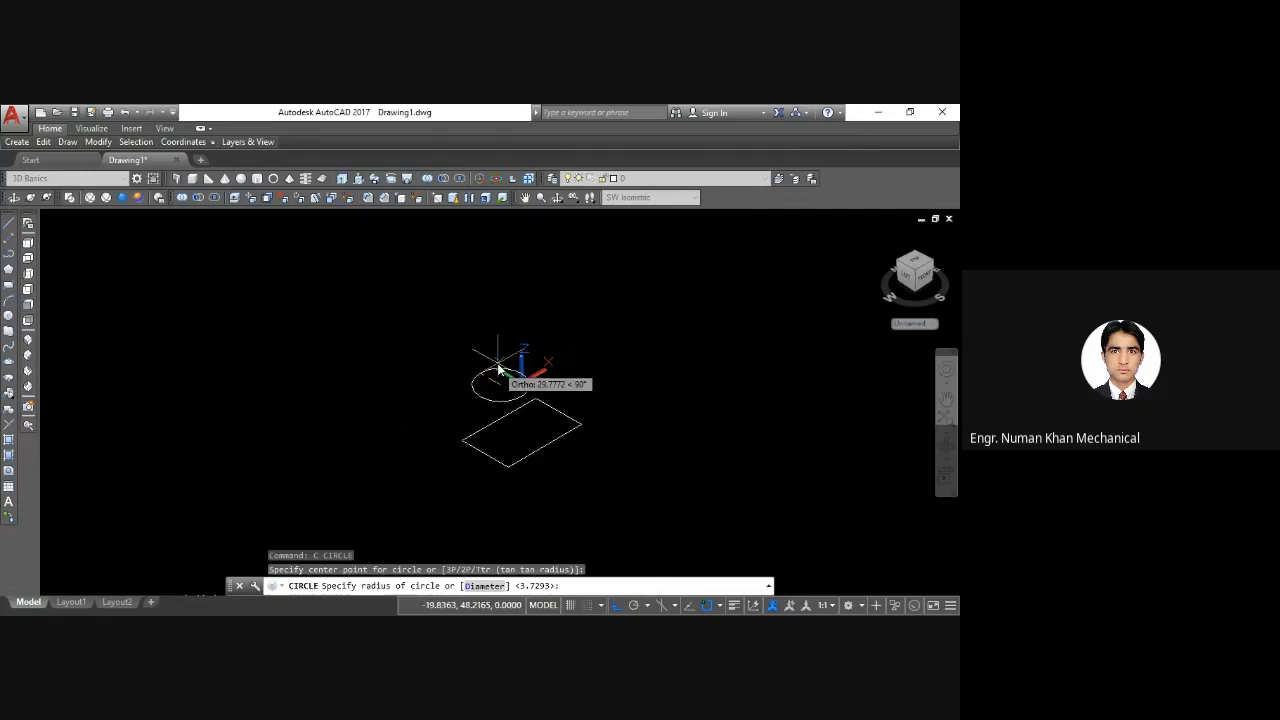
pyautogui.press('Escape')
# Step: Draw a circle above the rectangle, centred on the raised UCS origin and a little narrower than the rectangle
pyautogui.write('c')
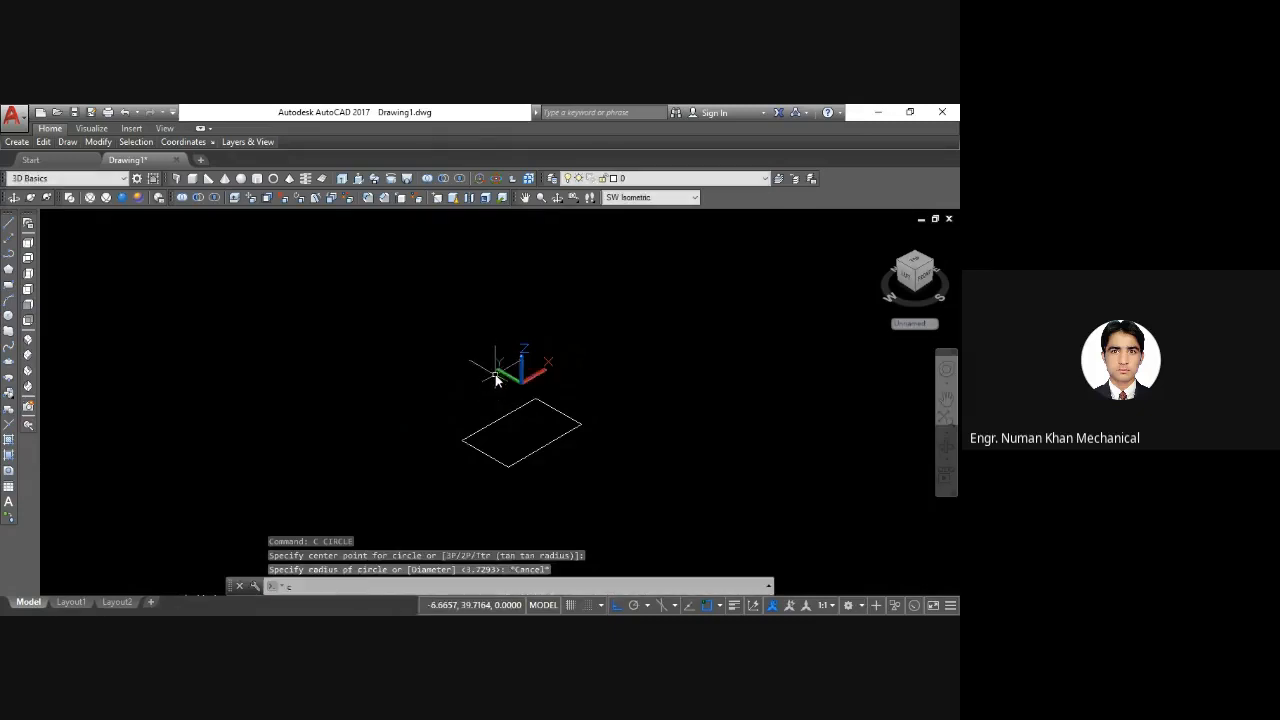
pyautogui.press('Return')
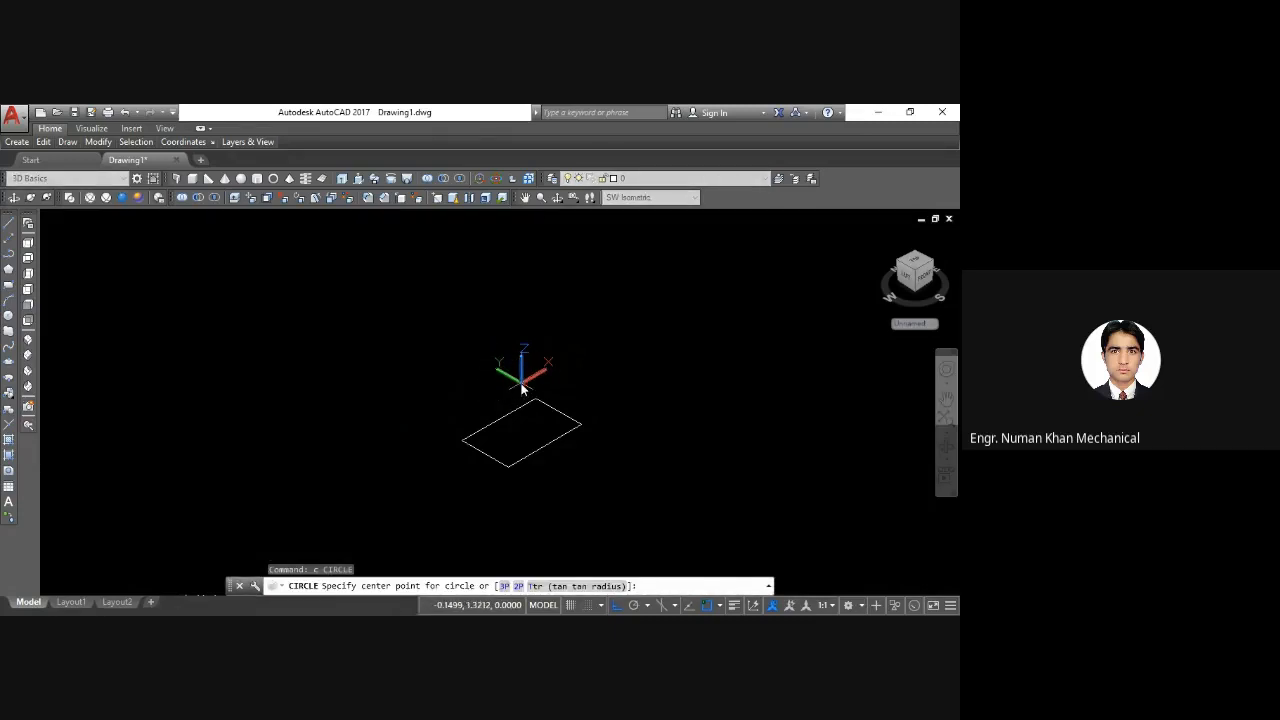
pyautogui.click(521, 384)
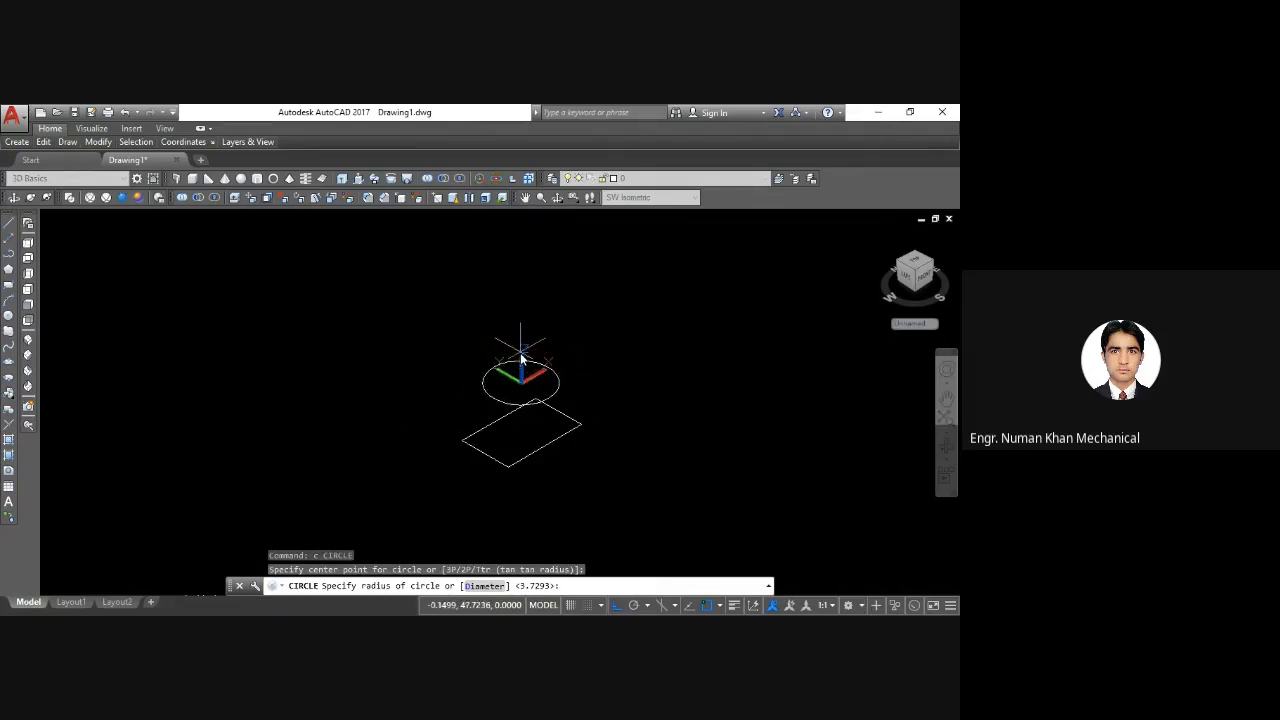
pyautogui.click(520, 355)
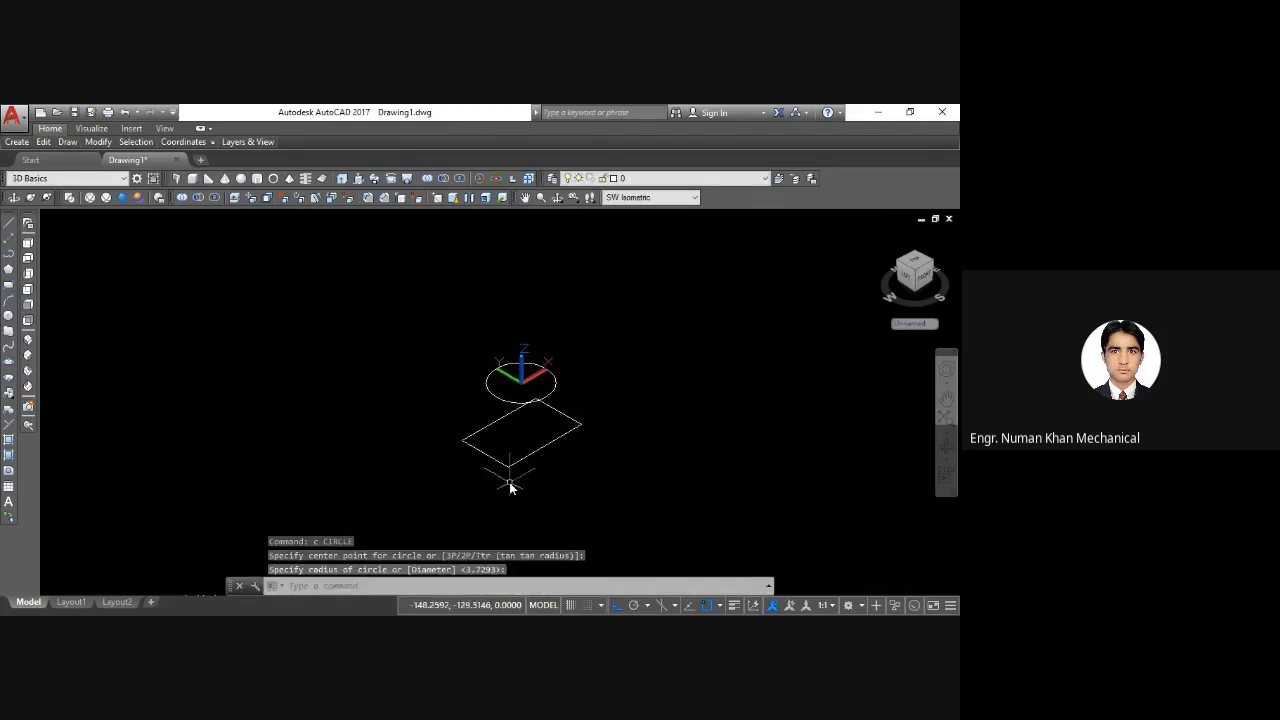
# Step: Move the UCS origin straight up along Z to a new point well above the circle
pyautogui.click(559, 200)
pyautogui.moveTo(491, 384); pyautogui.dragTo(493, 414)
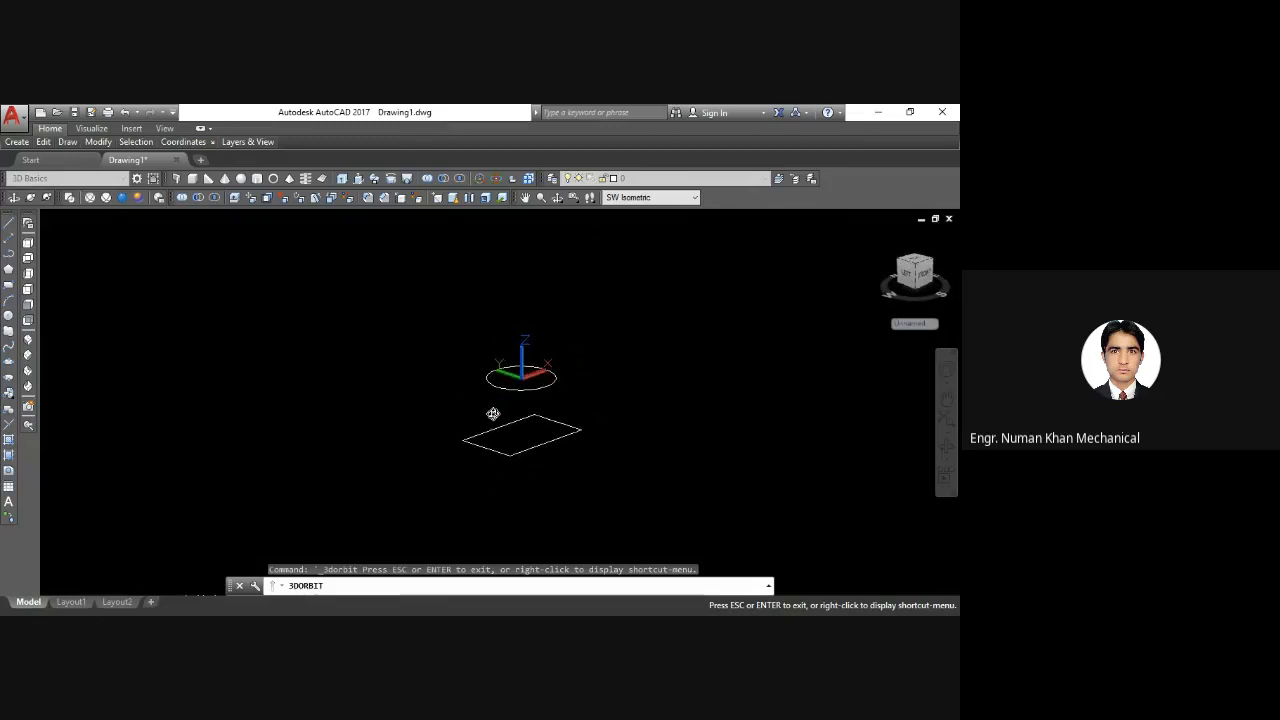
pyautogui.press('Return')
pyautogui.write('ucs')
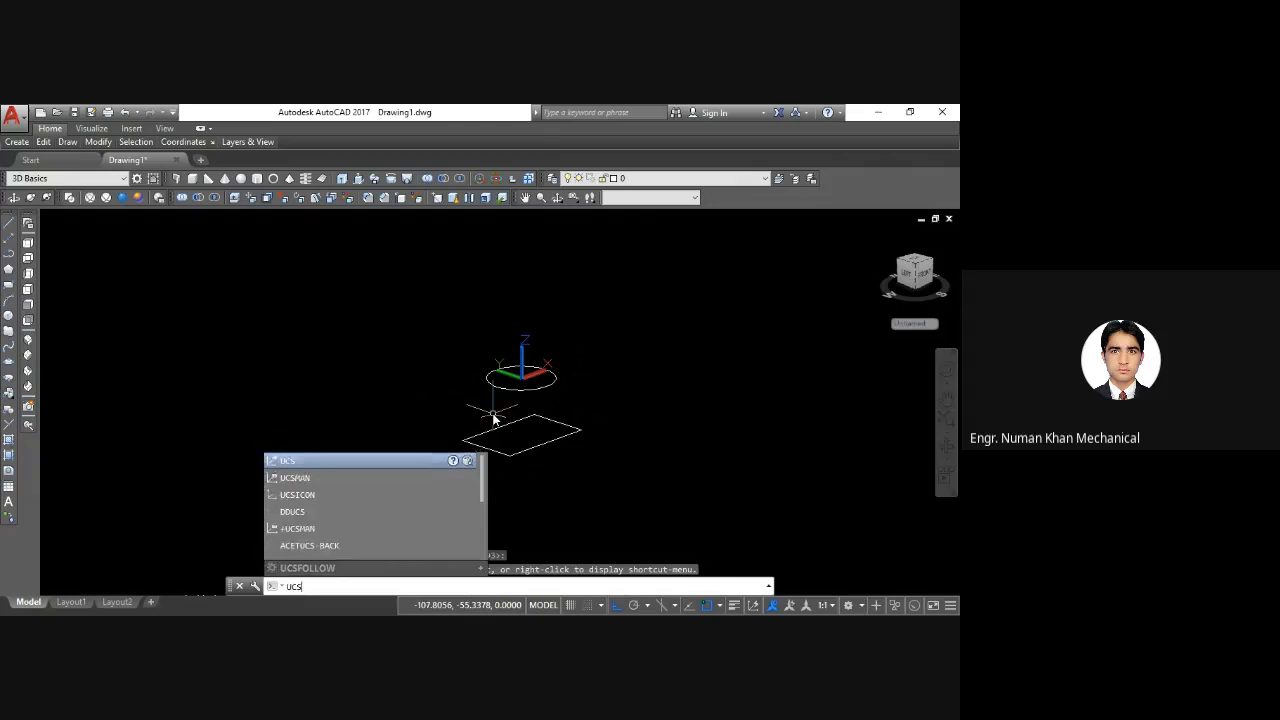
pyautogui.press('Return')
pyautogui.write('m')
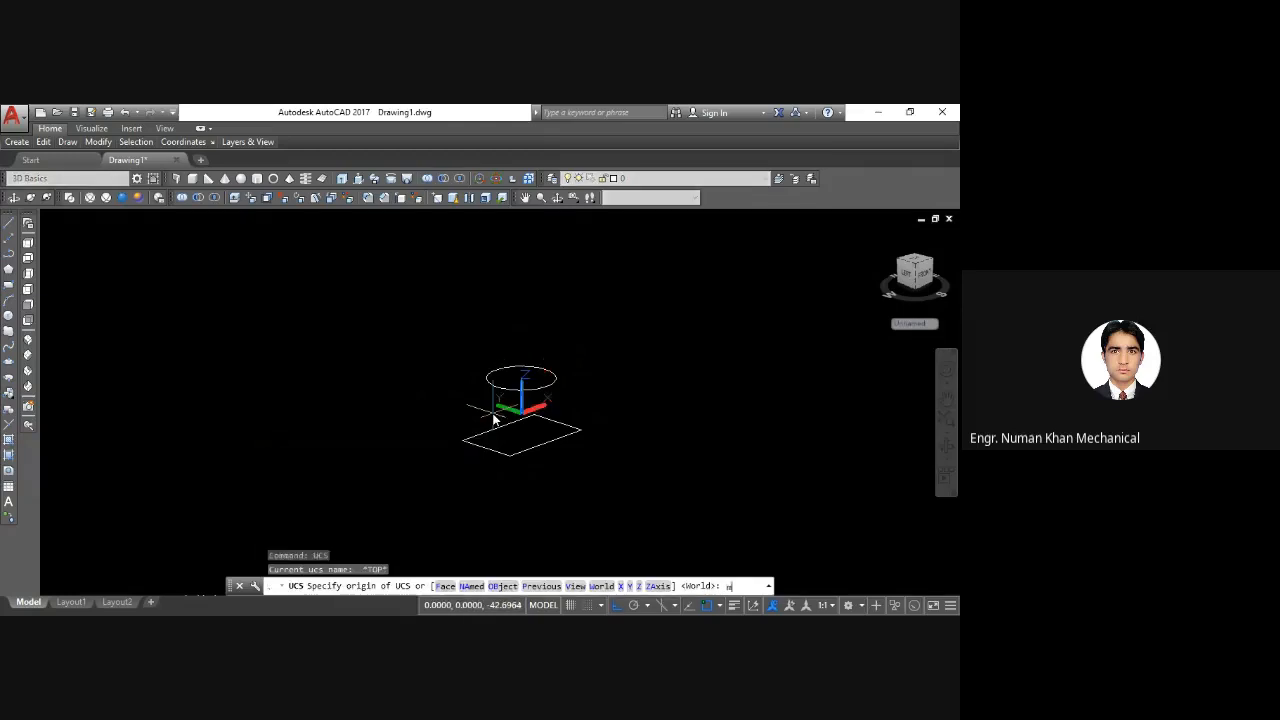
pyautogui.press('Return')
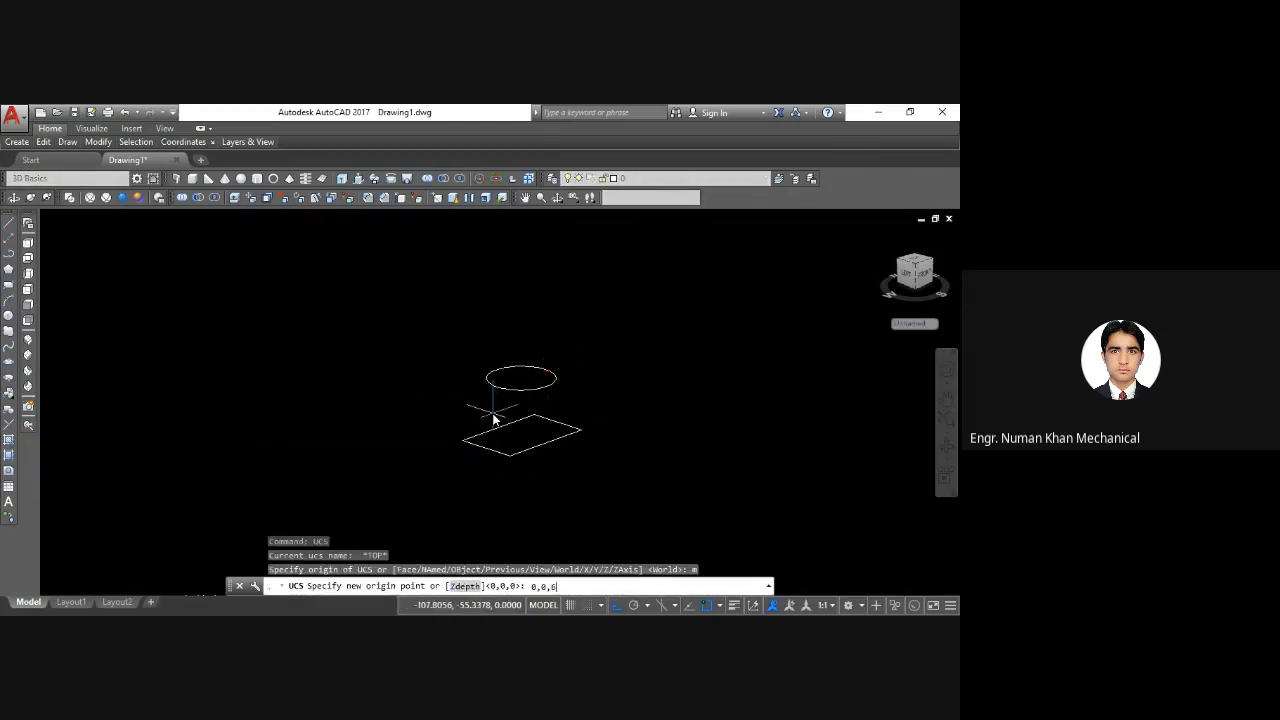
pyautogui.press('Return')
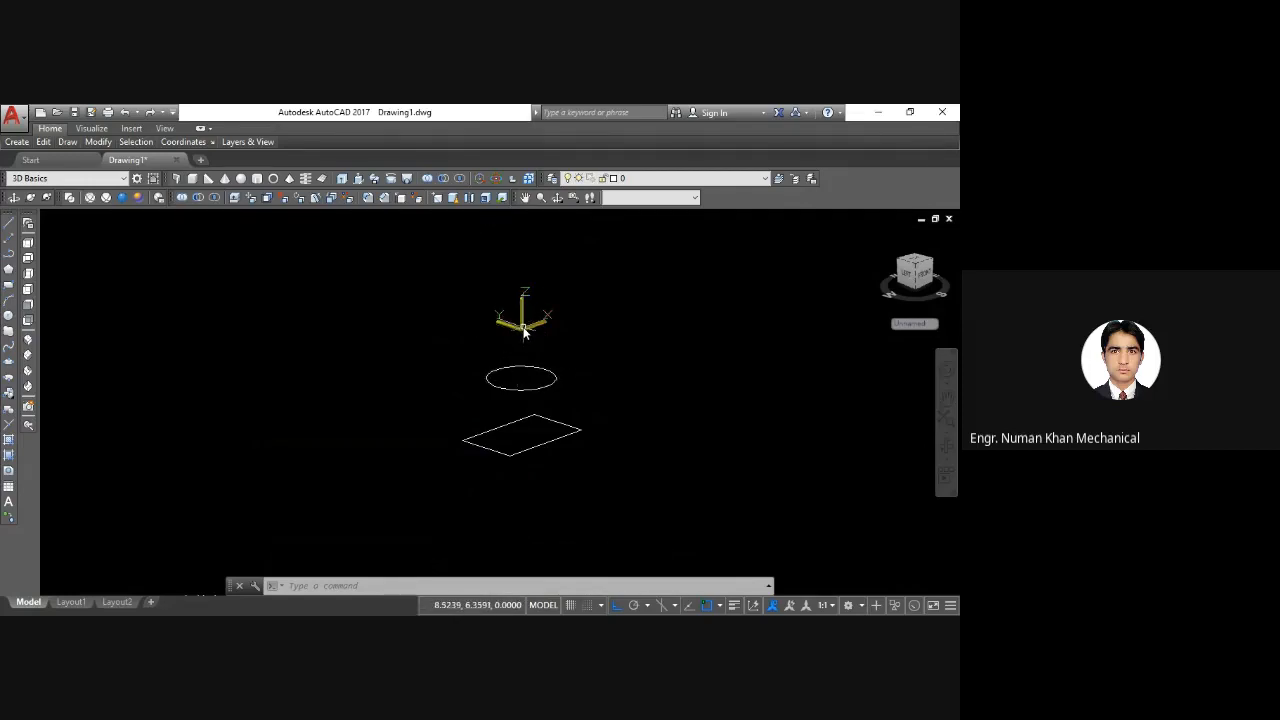
# Step: Draw a five-sided polygon centred on the UCS origin above the circle, using the Inscribed in circle option and a radius larger than the circle's
pyautogui.write('pol')
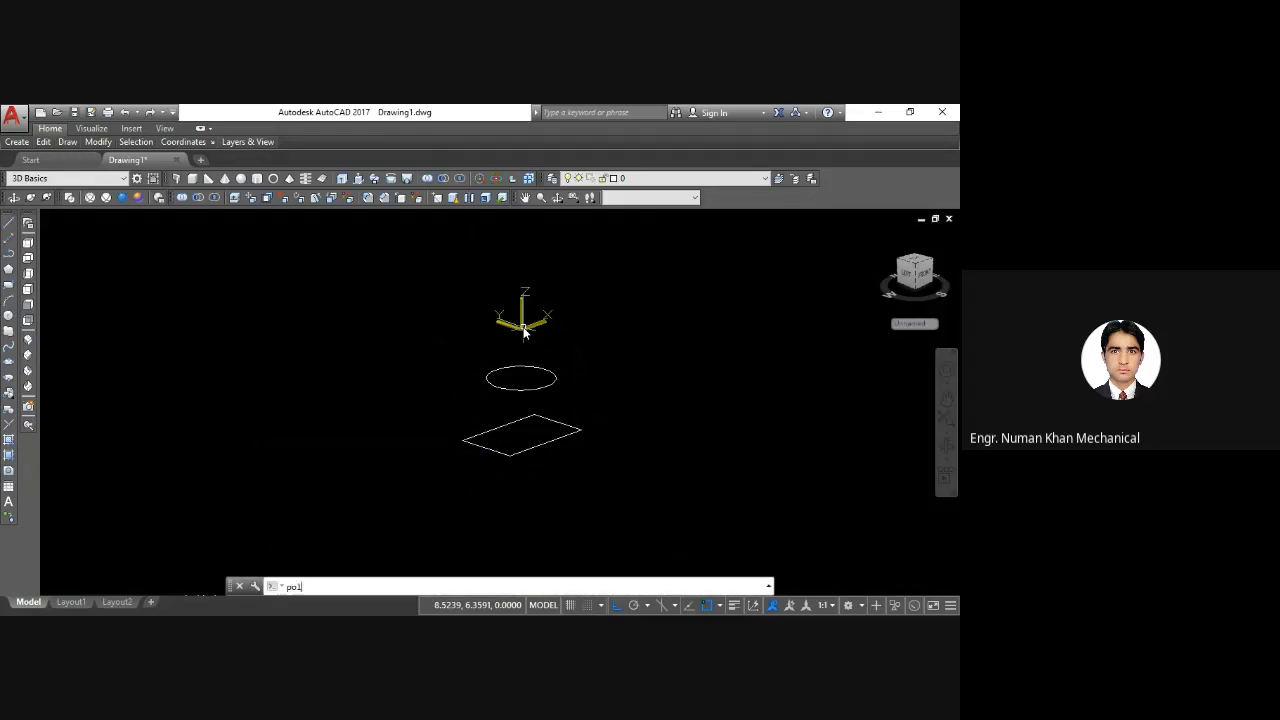
pyautogui.press('Return')
pyautogui.press('Return')
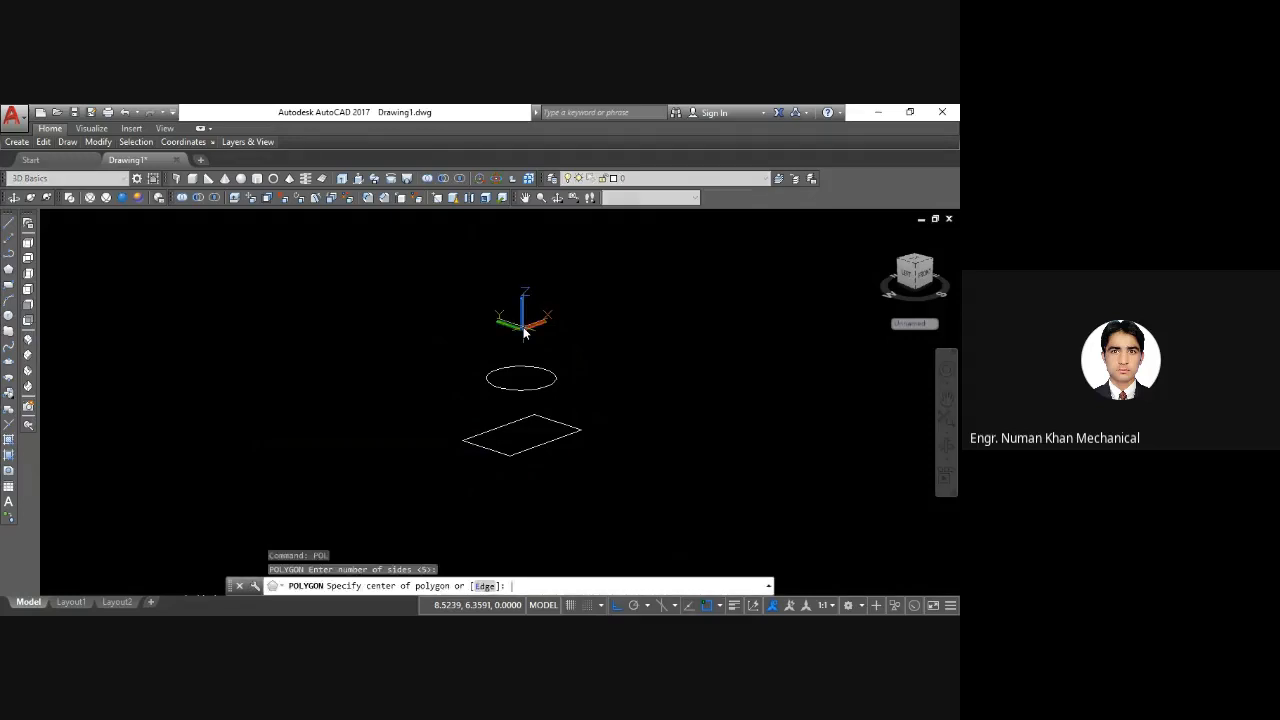
pyautogui.click(524, 330)
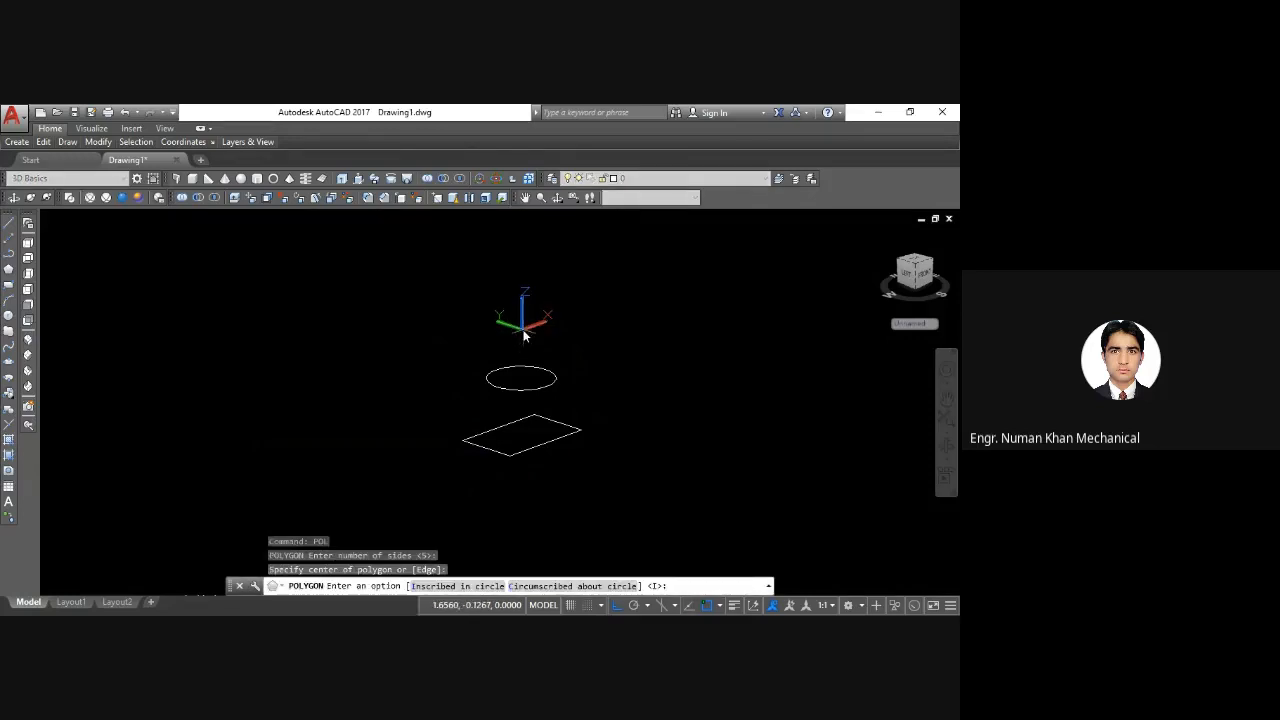
pyautogui.press('Return')
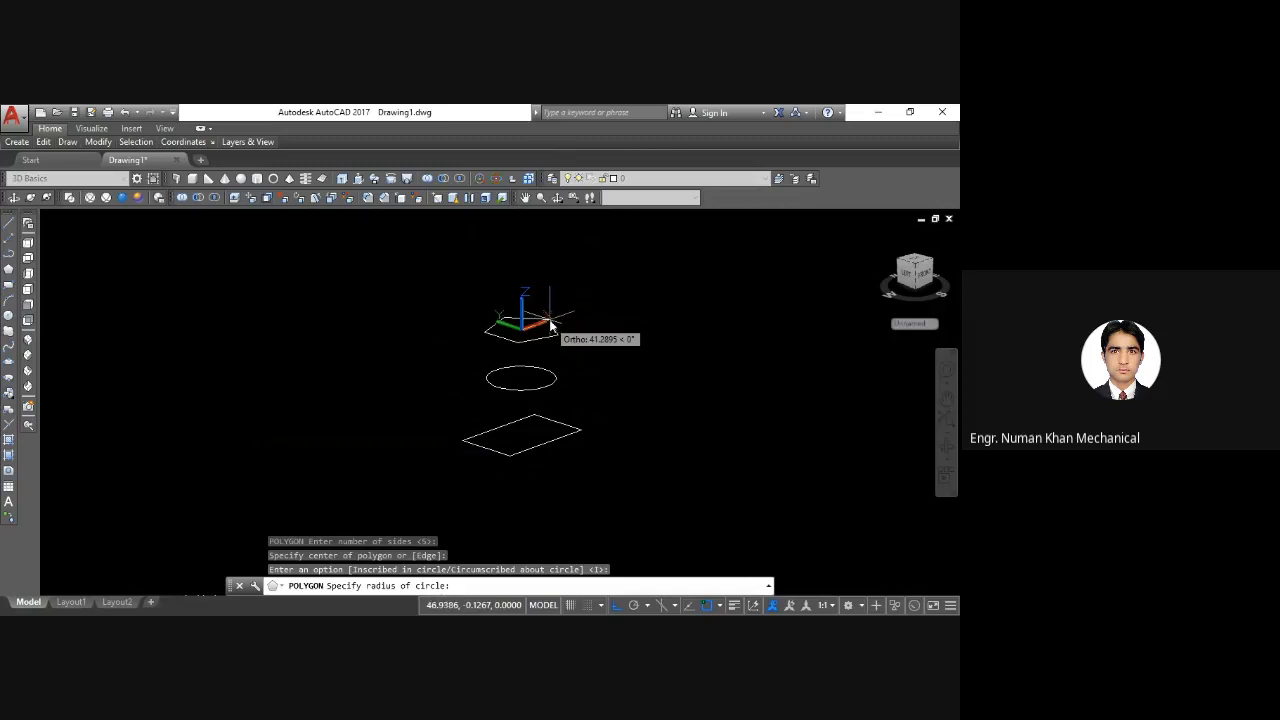
pyautogui.click(556, 318)
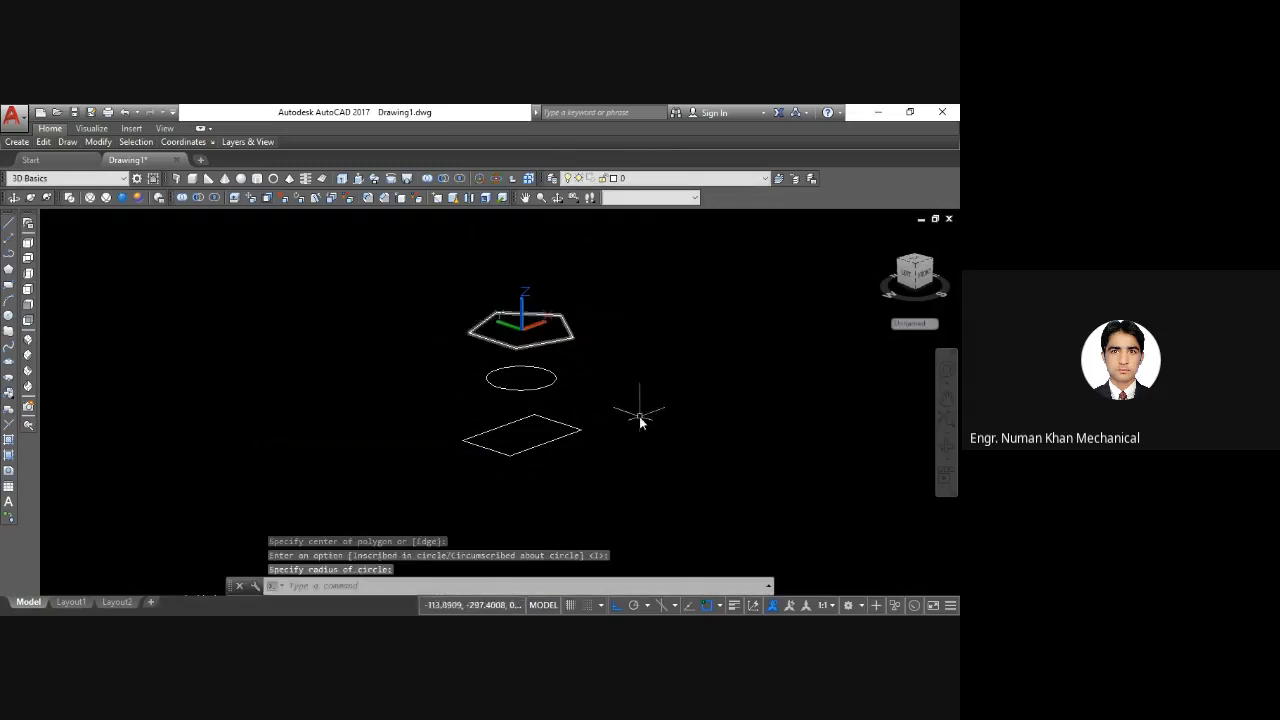
pyautogui.click(558, 199)
pyautogui.moveTo(531, 279); pyautogui.dragTo(492, 331)
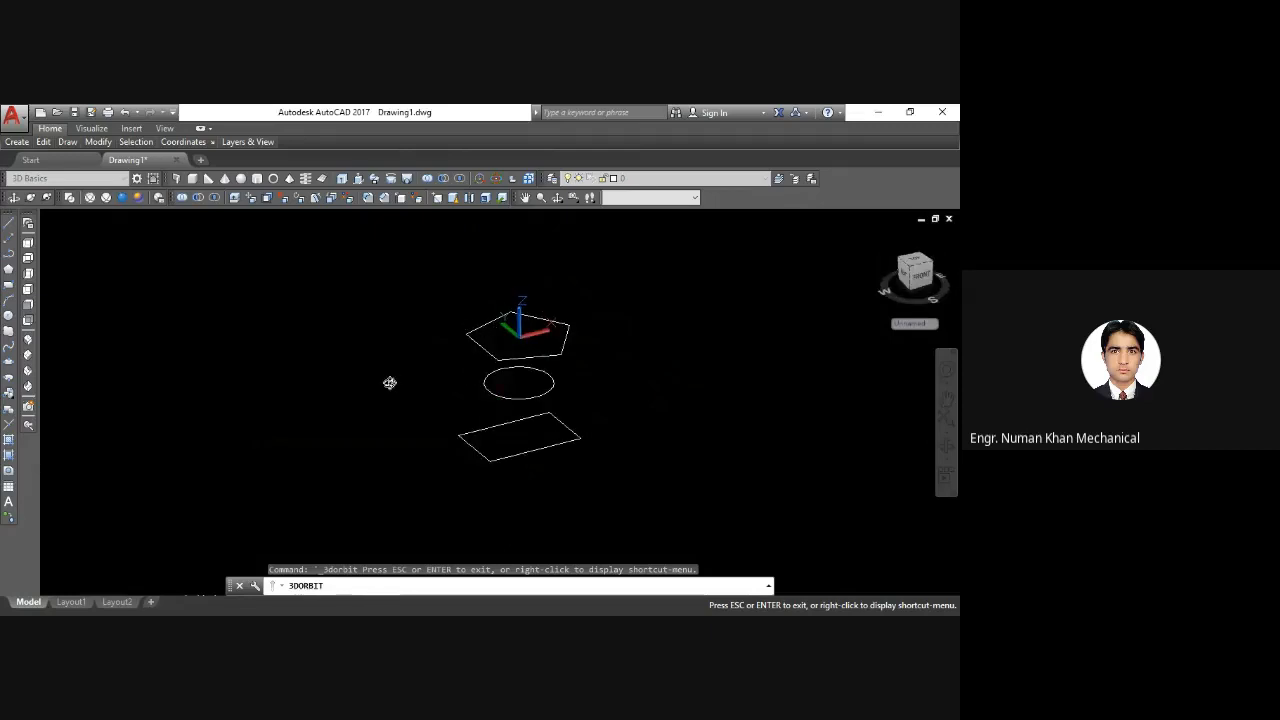
pyautogui.press('Escape')
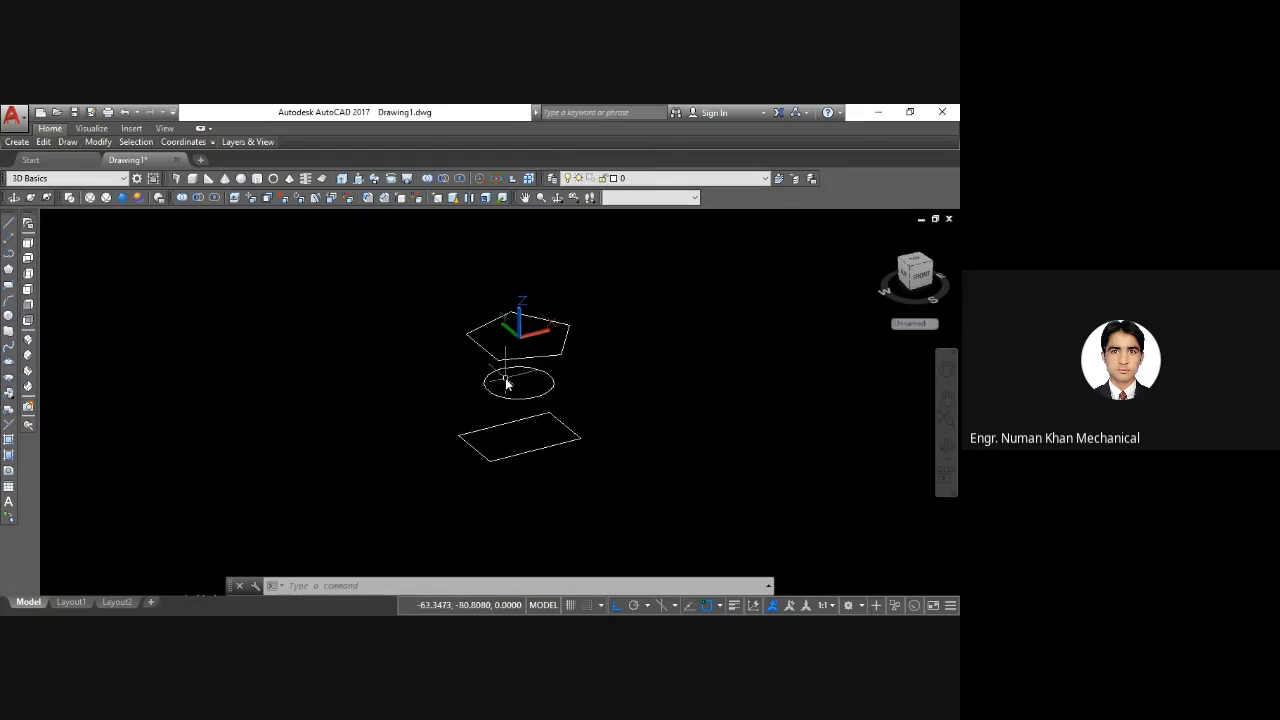
pyautogui.write('lo')
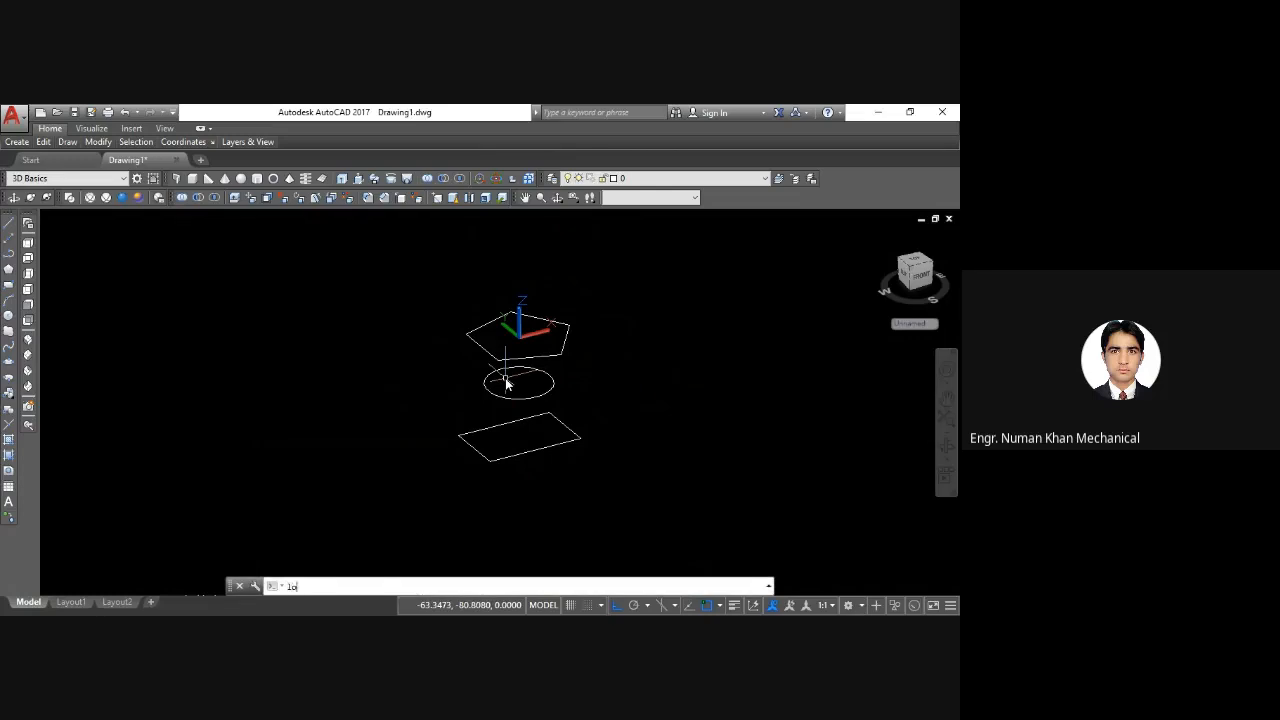
pyautogui.write('ft')
pyautogui.press('Return')
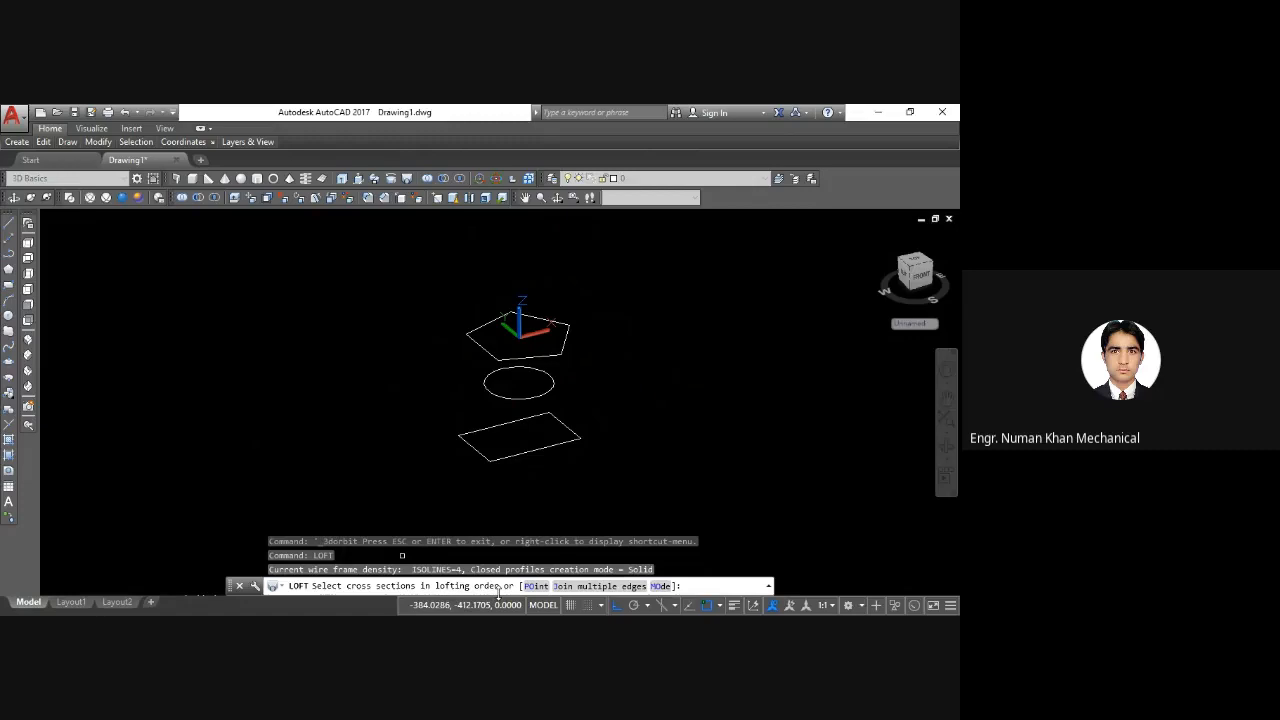
pyautogui.press('Escape')
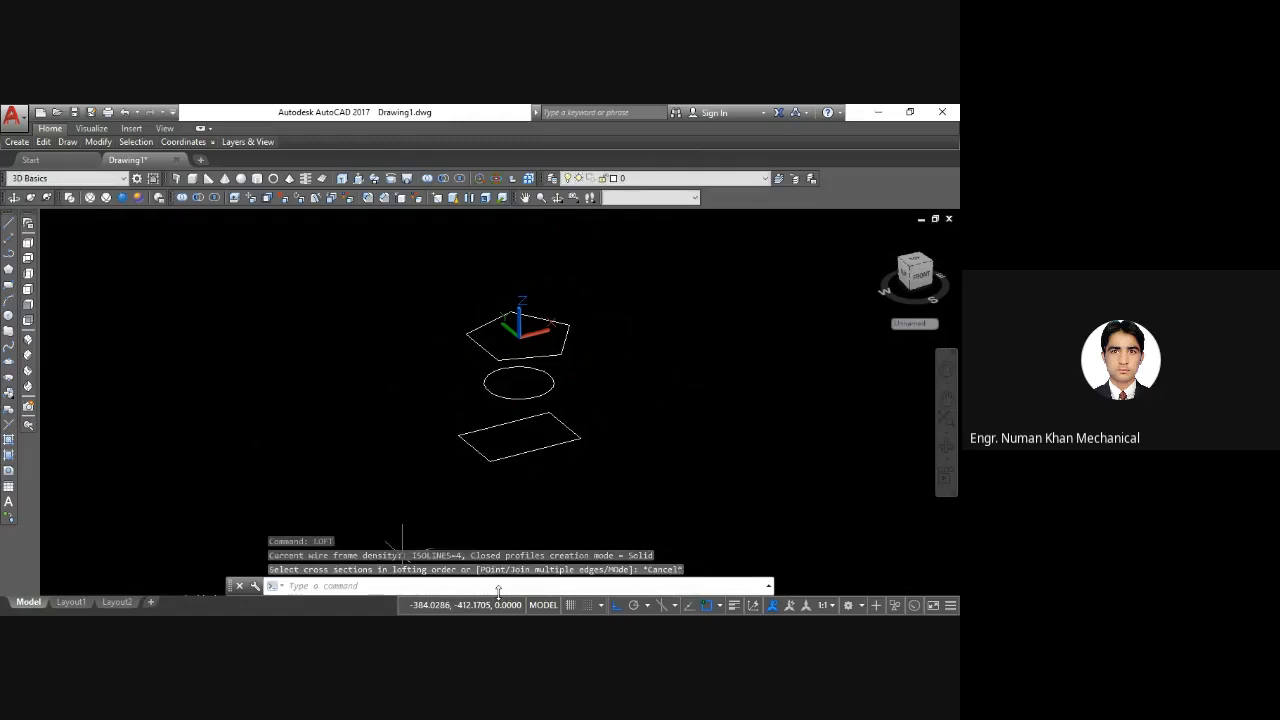
# Step: Copy the pentagon, circle and rectangle together from the rectangle's centre to four spots, one each way along the X and Y axes
pyautogui.write('co')
pyautogui.press('Return')
pyautogui.click(666, 267)
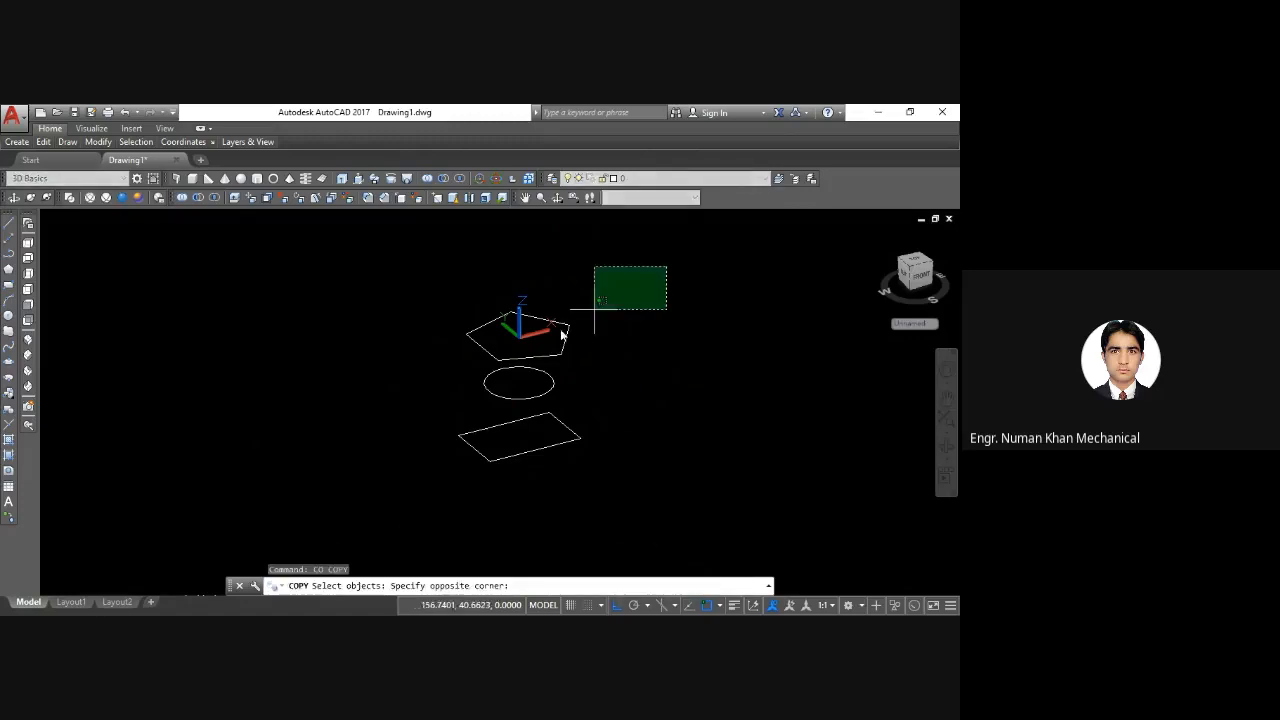
pyautogui.click(417, 471)
pyautogui.press('Return')
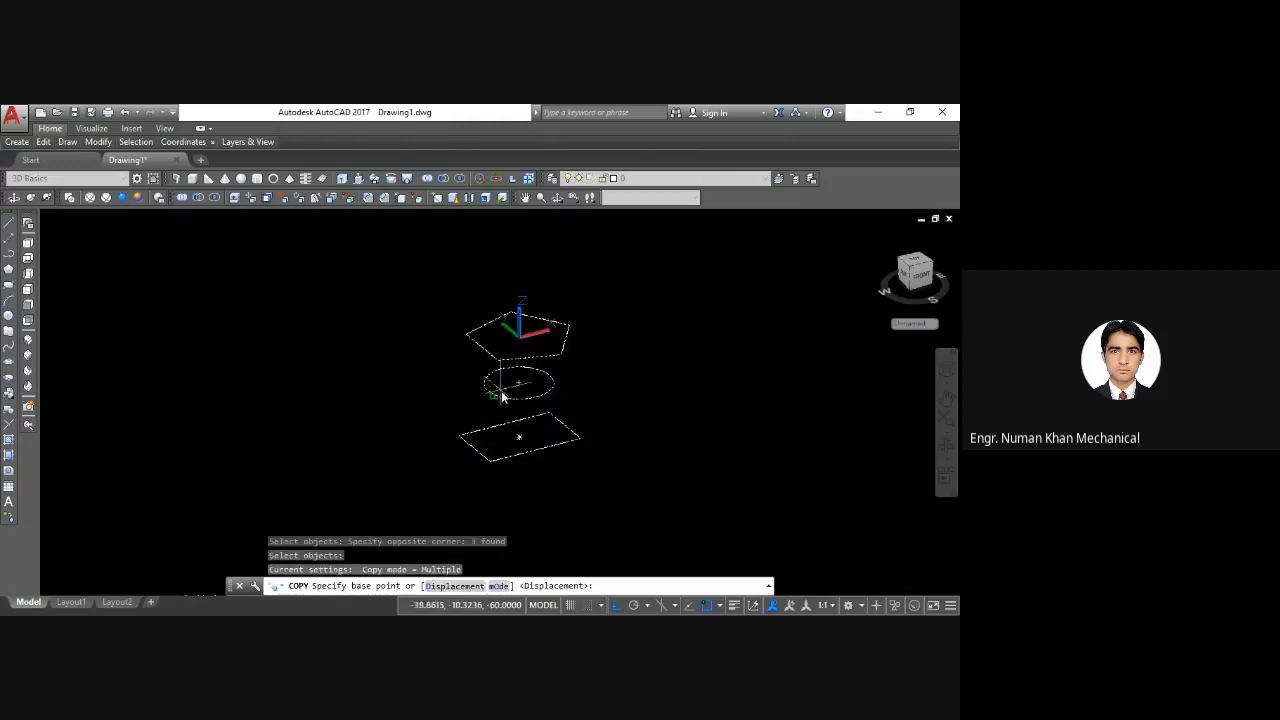
pyautogui.click(518, 441)
pyautogui.click(84, 445)
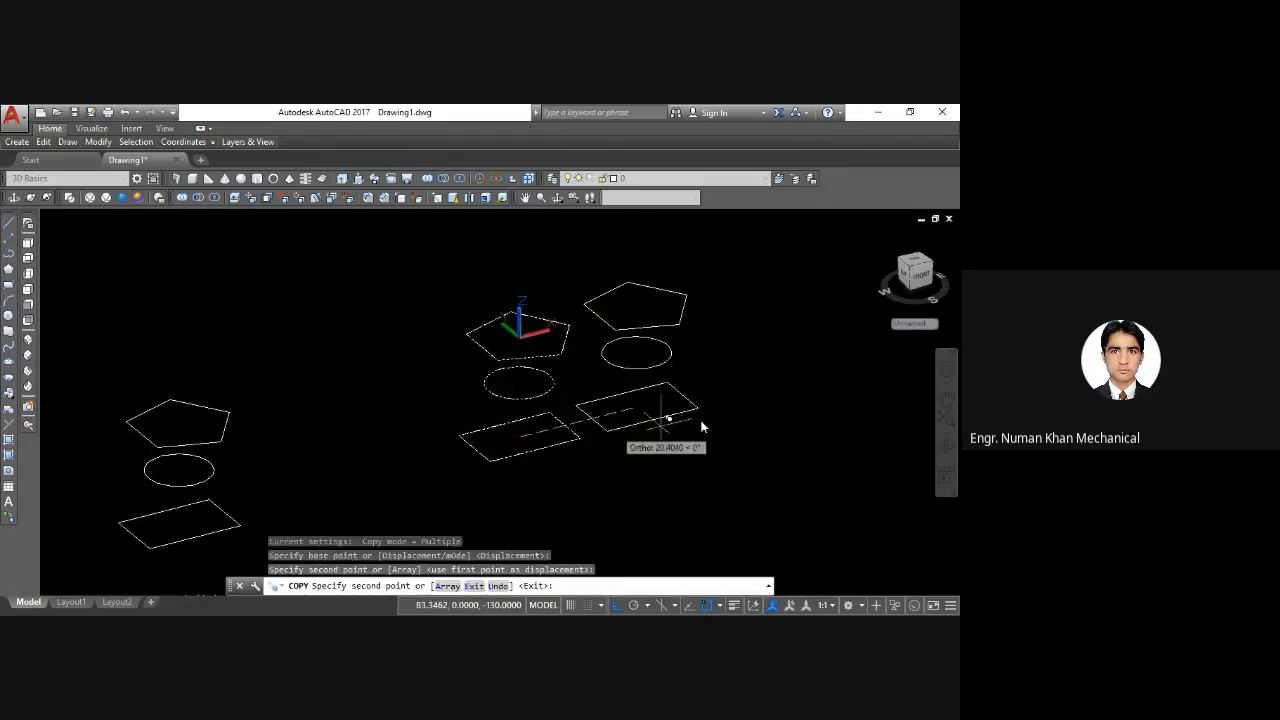
pyautogui.click(902, 376)
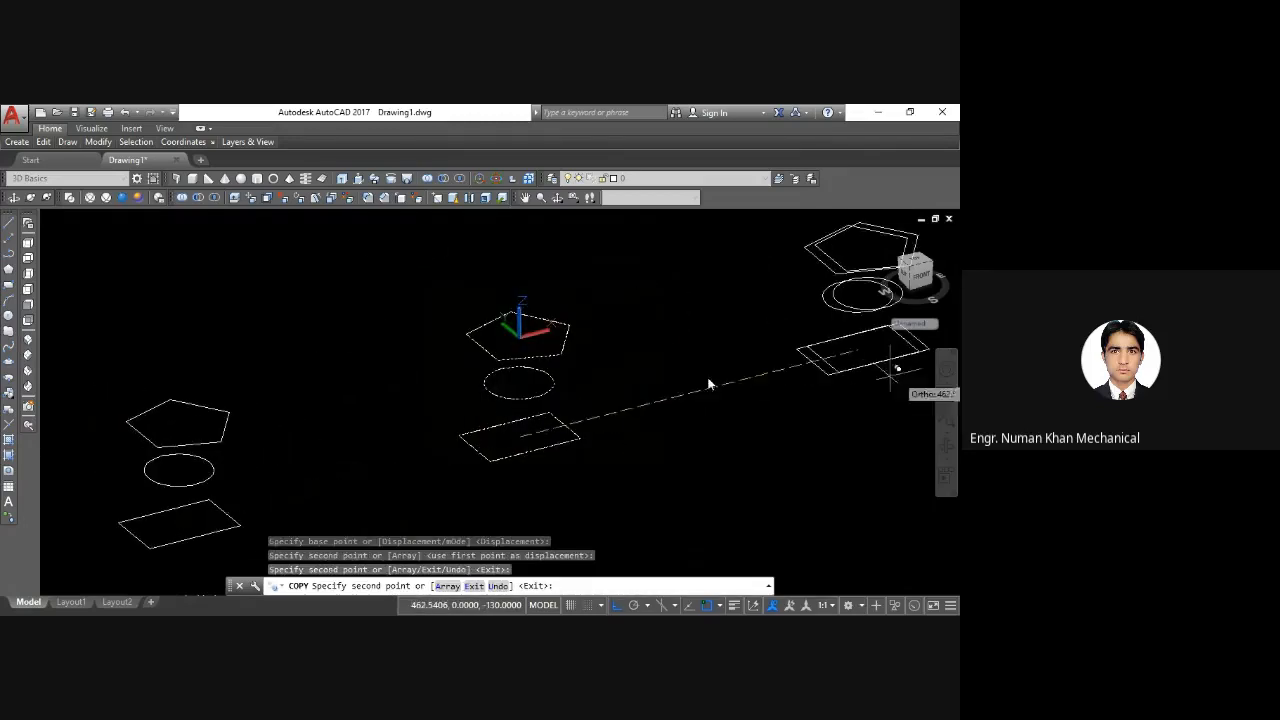
pyautogui.click(216, 287)
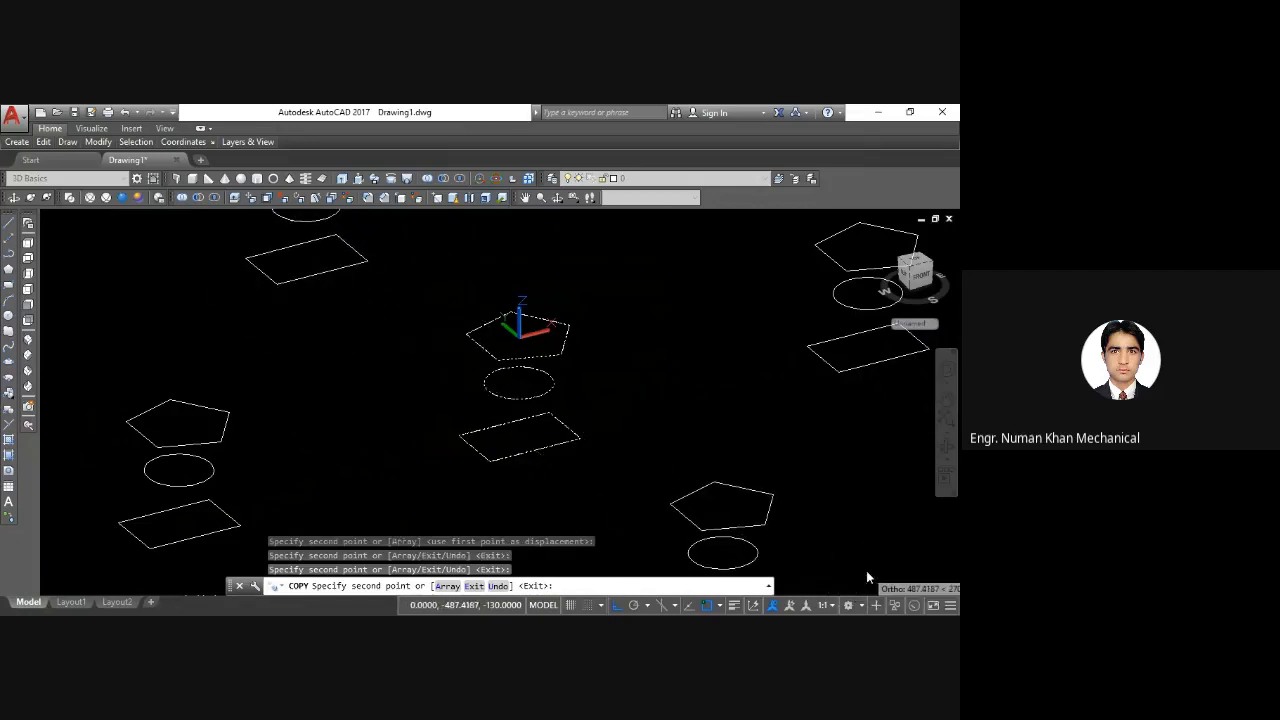
pyautogui.press('Escape')
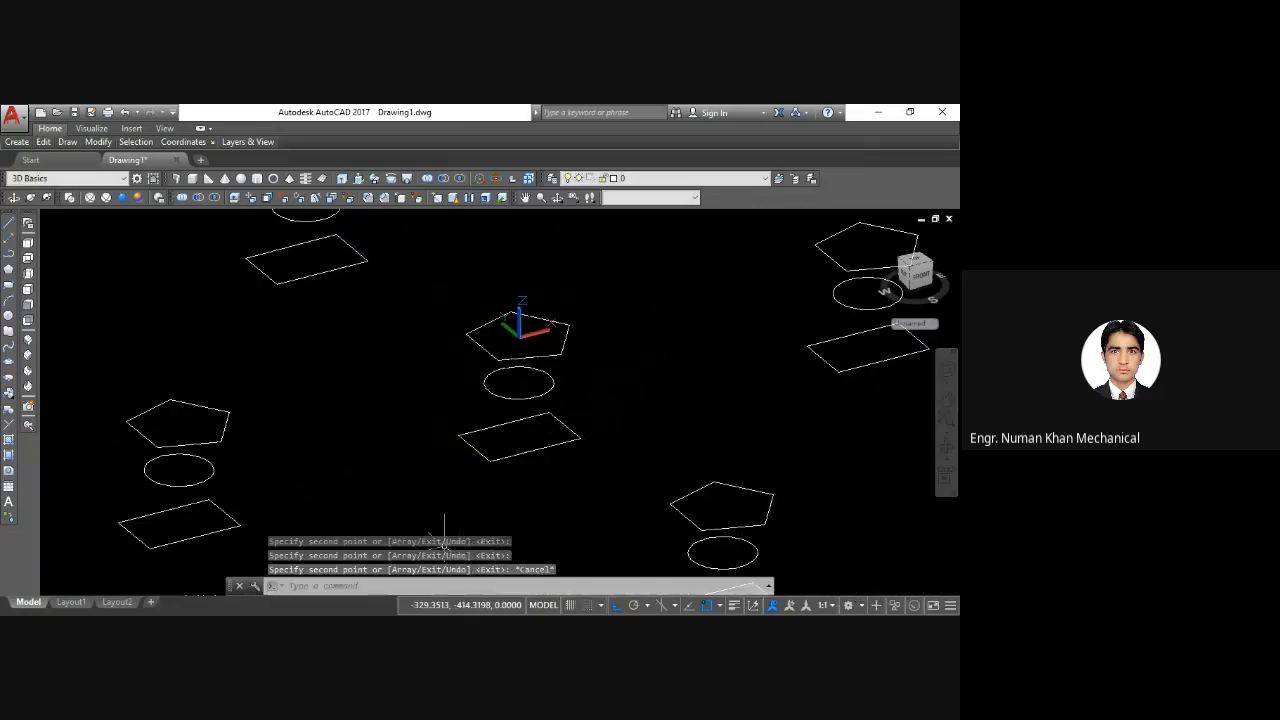
pyautogui.press('Escape')
# Step: Loft the original central profiles into a solid in the order rectangle, circle, pentagon, using the Cross sections only option
pyautogui.scroll(-1, 406, 467)
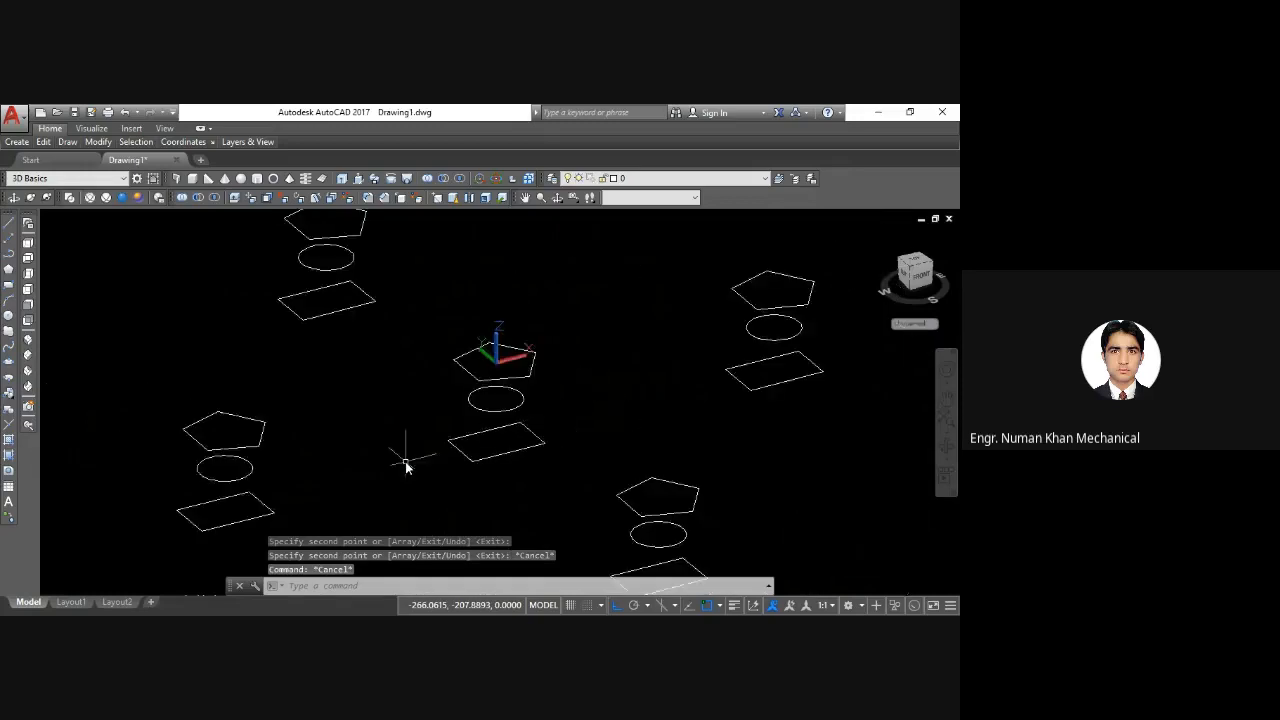
pyautogui.scroll(-7, 405, 462)
pyautogui.moveTo(405, 462); pyautogui.dragTo(448, 409, button='middle')
pyautogui.scroll(8, 468, 392)
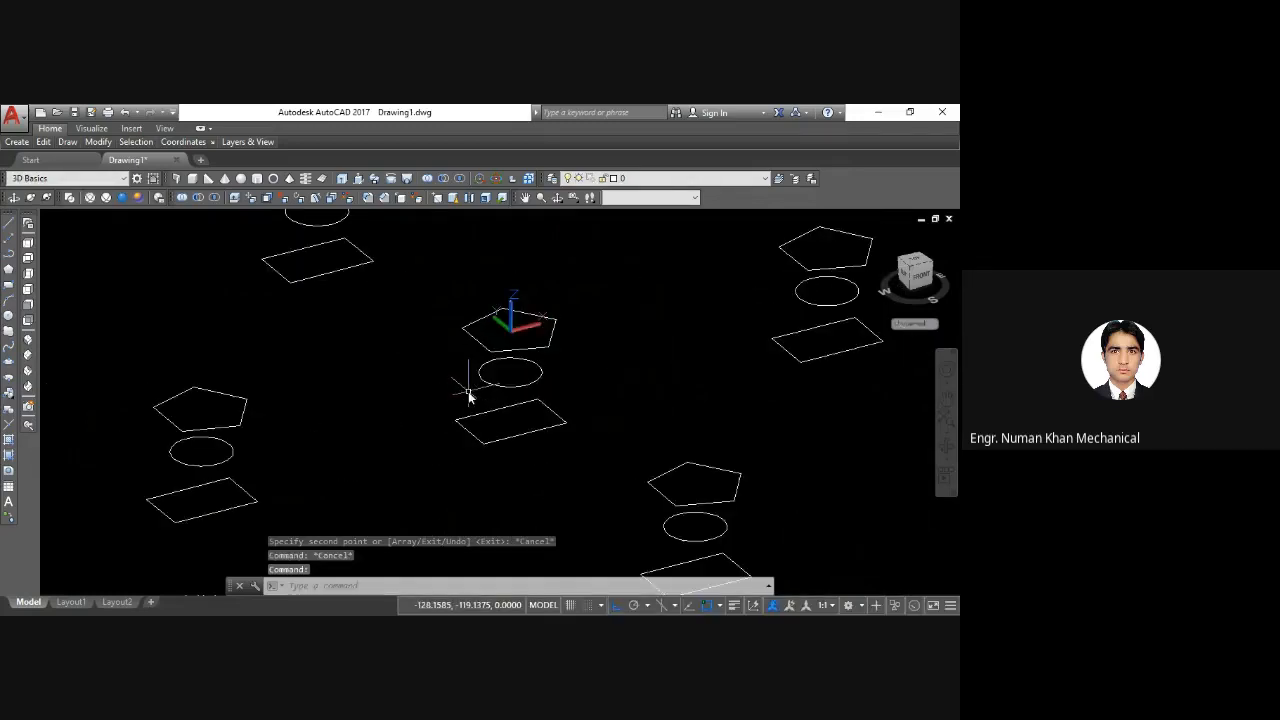
pyautogui.press('Escape')
pyautogui.write('loft')
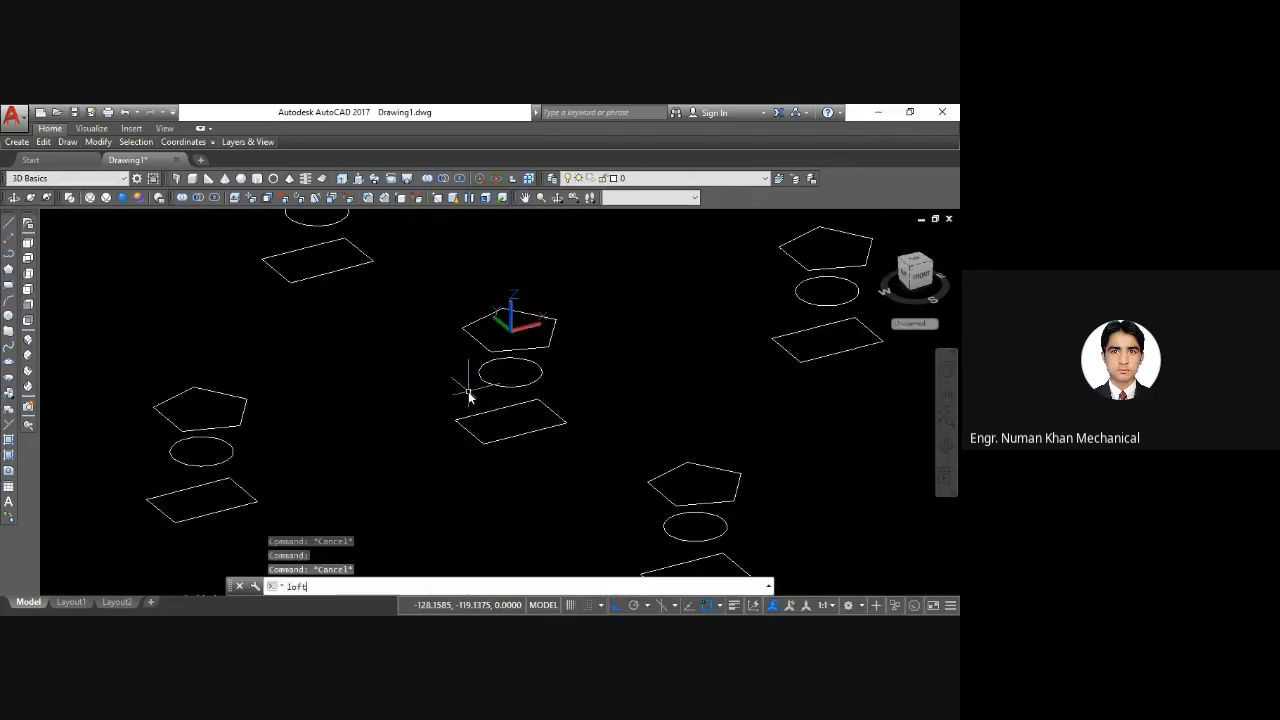
pyautogui.press('Return')
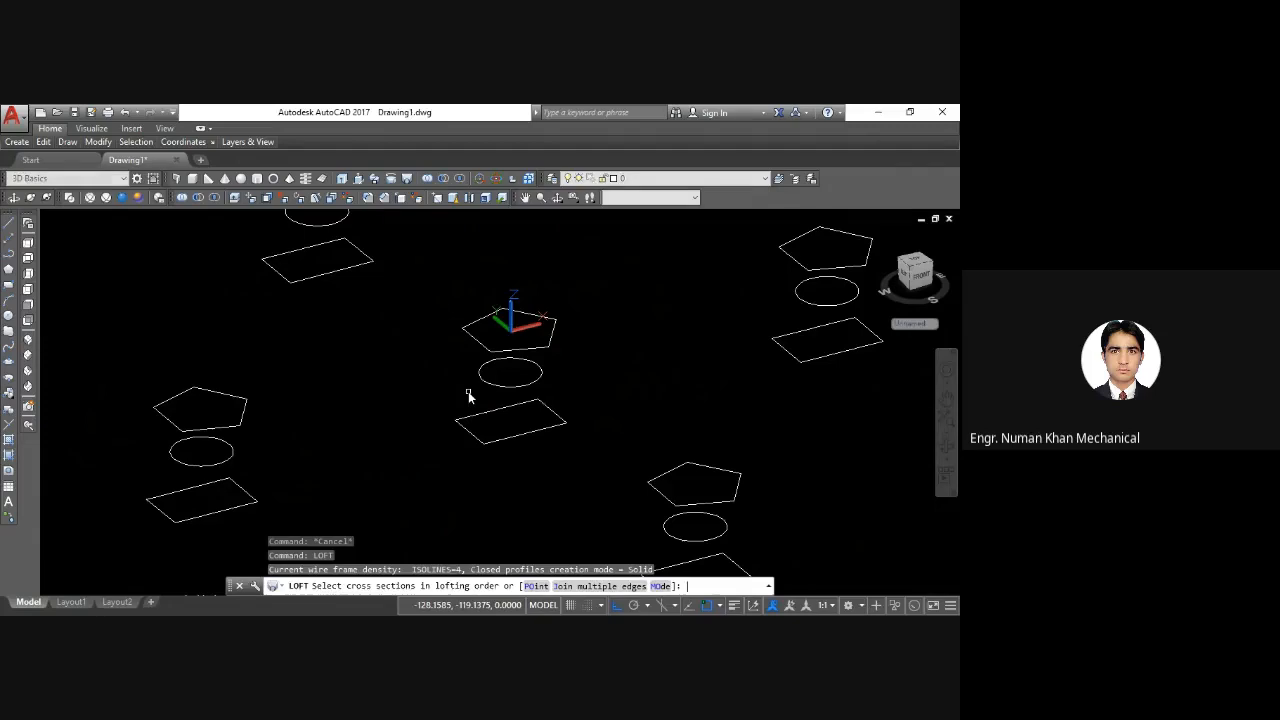
pyautogui.click(510, 438)
pyautogui.click(511, 385)
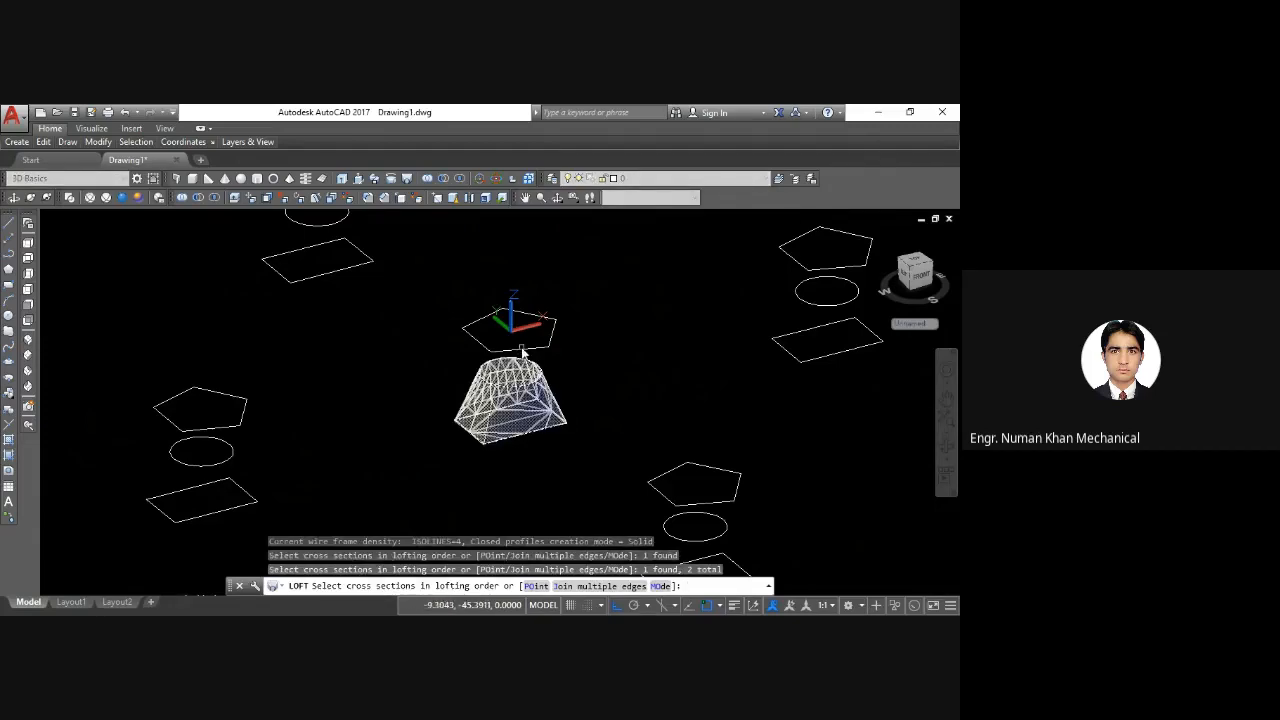
pyautogui.click(521, 351)
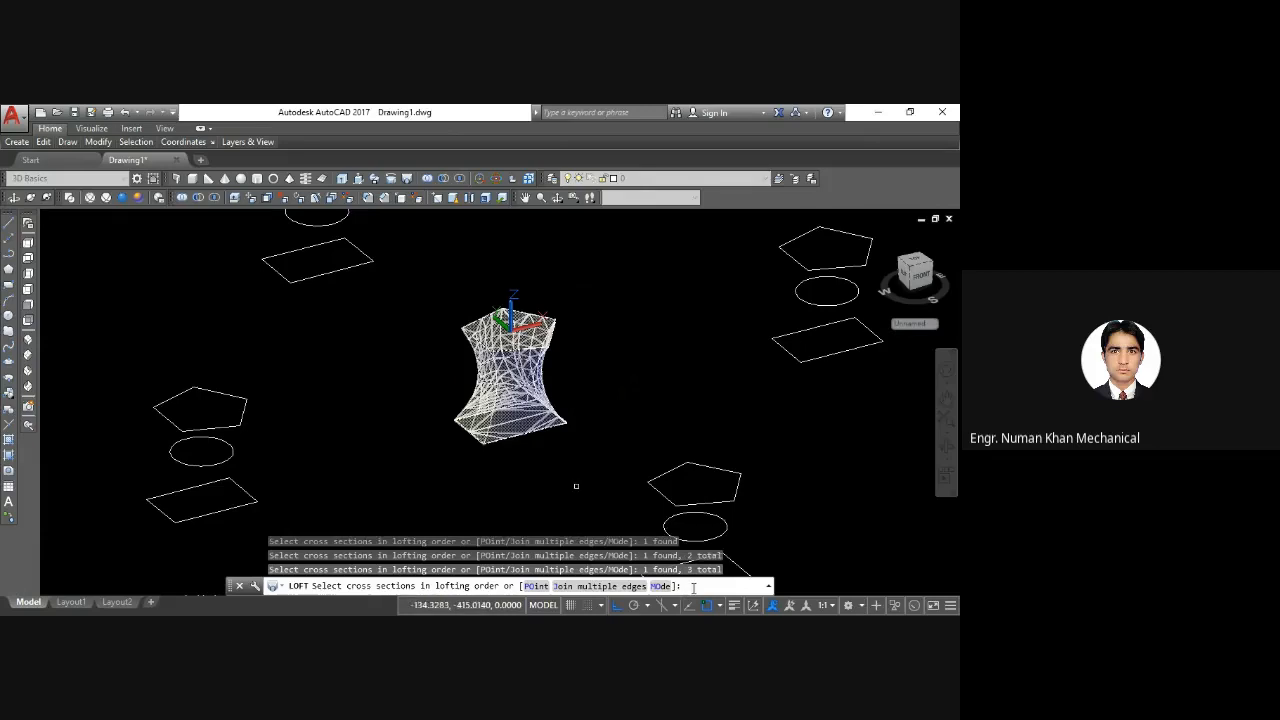
pyautogui.press('Return')
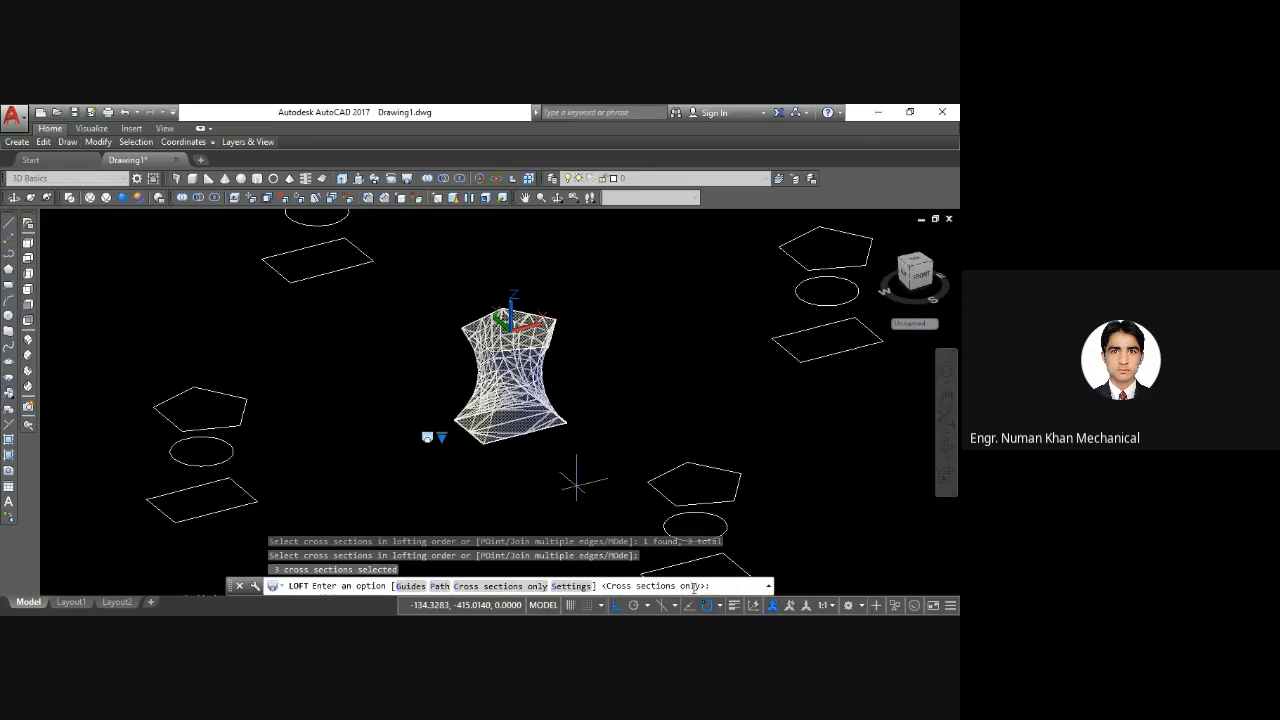
pyautogui.press('Return')
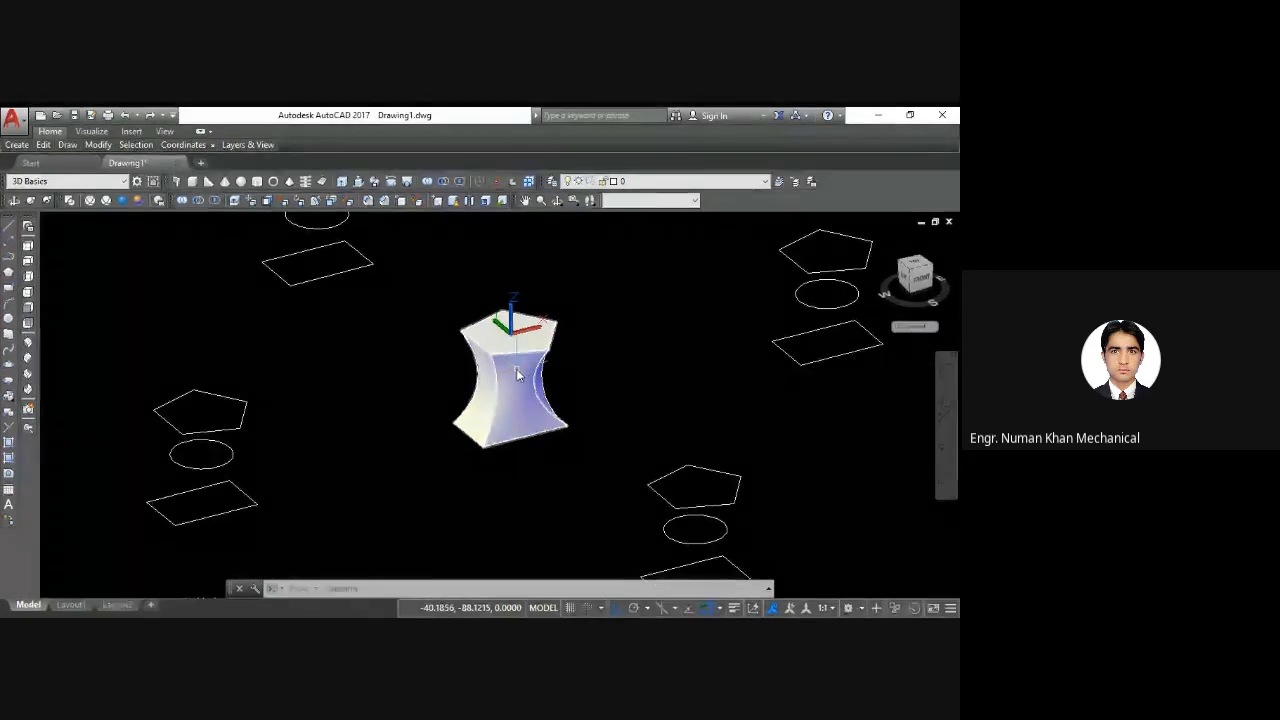
# Step: Orbit around the lofted solid to examine its shape from a higher angle
pyautogui.click(557, 197)
pyautogui.moveTo(493, 426); pyautogui.dragTo(554, 400)
pyautogui.moveTo(475, 428); pyautogui.dragTo(434, 384)
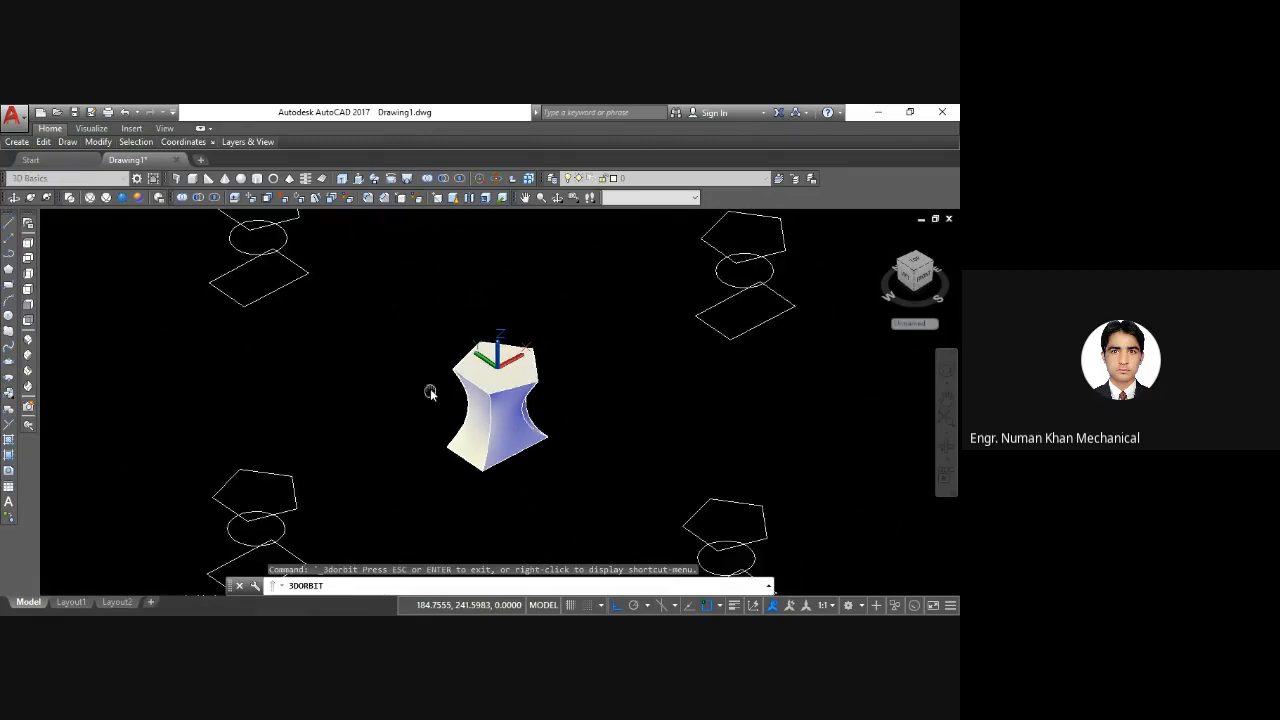
pyautogui.moveTo(430, 392); pyautogui.dragTo(389, 337)
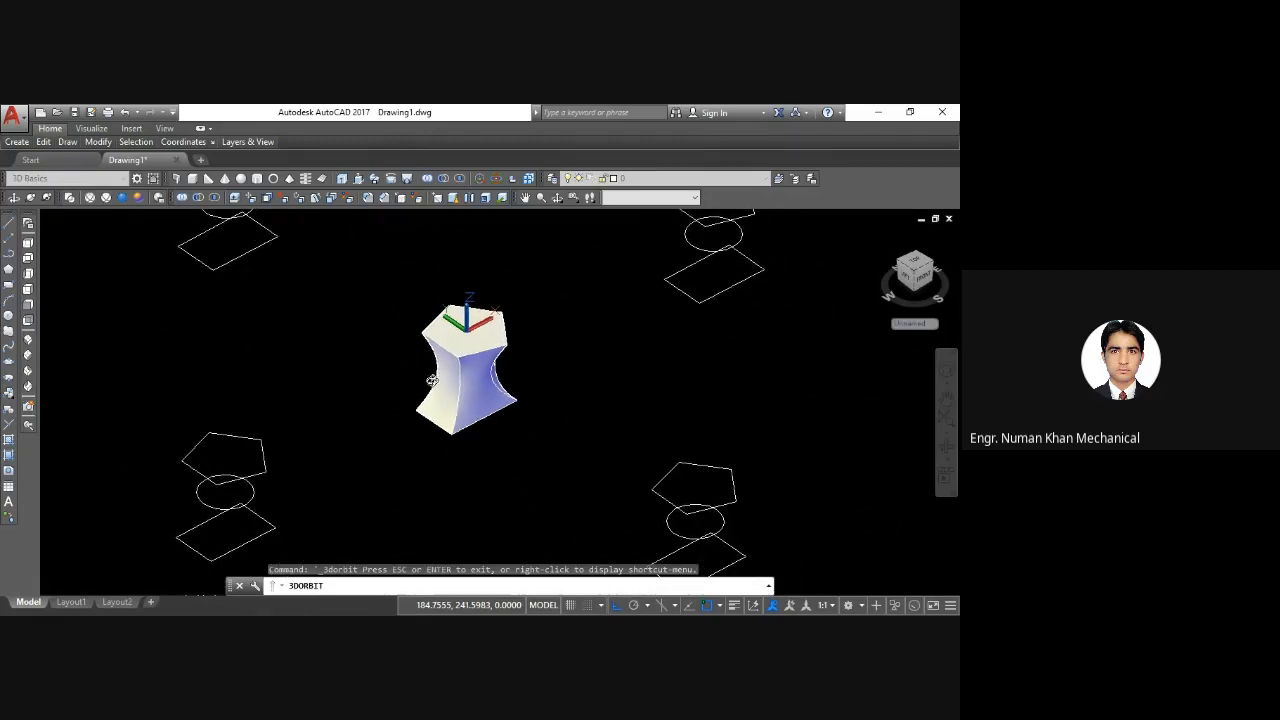
pyautogui.moveTo(432, 380); pyautogui.dragTo(409, 362)
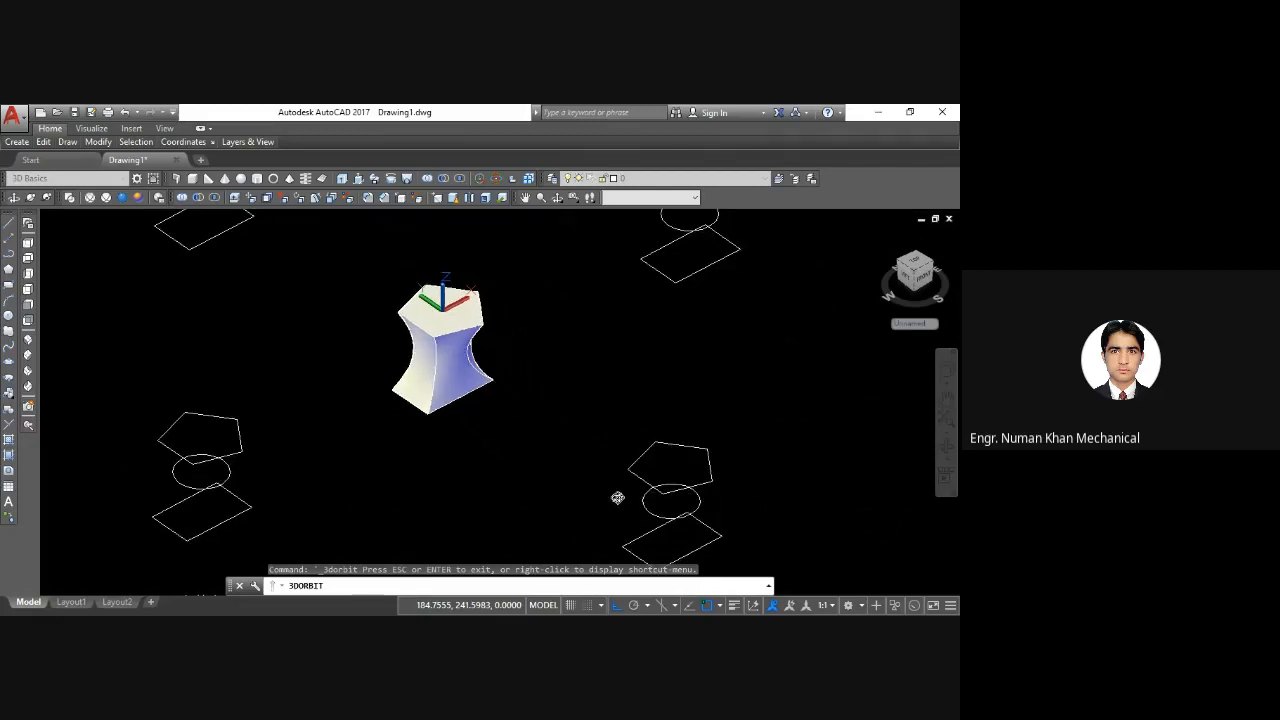
pyautogui.press('Escape')
# Step: Try to loft the profile copy in the negative Y direction in the order rectangle, pentagon, circle, with Cross sections only
pyautogui.write('l')
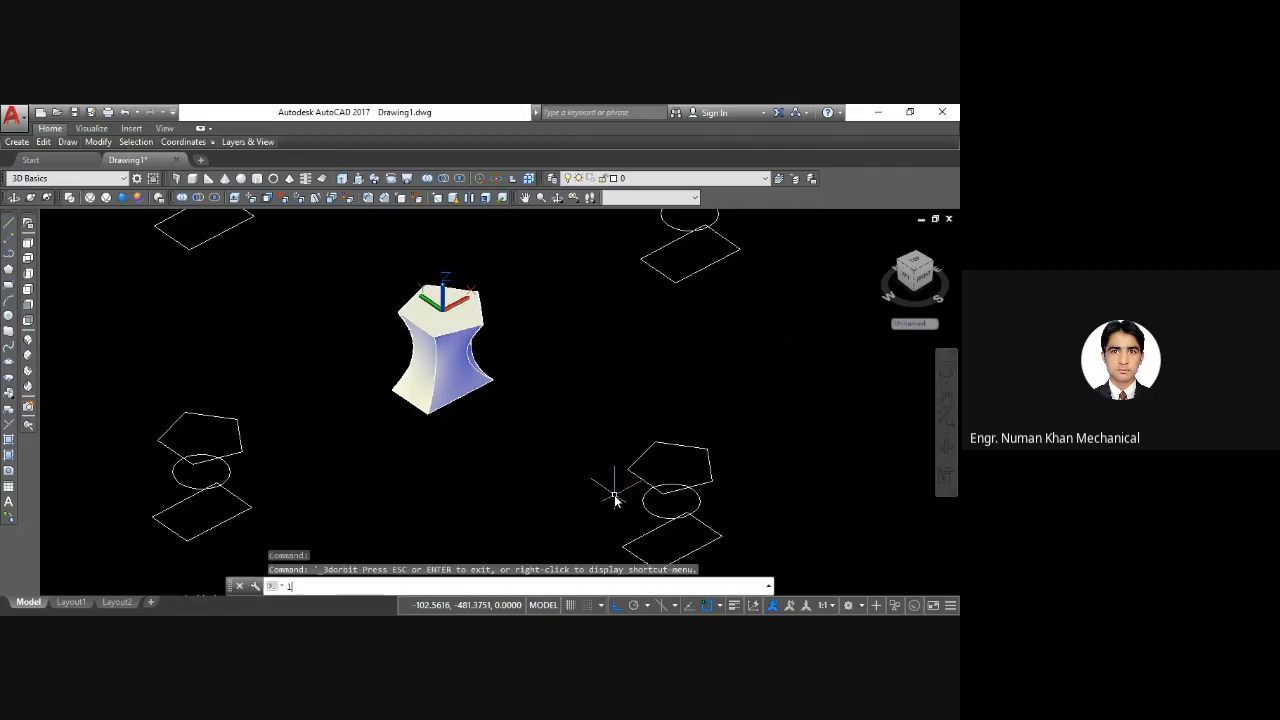
pyautogui.write('oft')
pyautogui.press('Return')
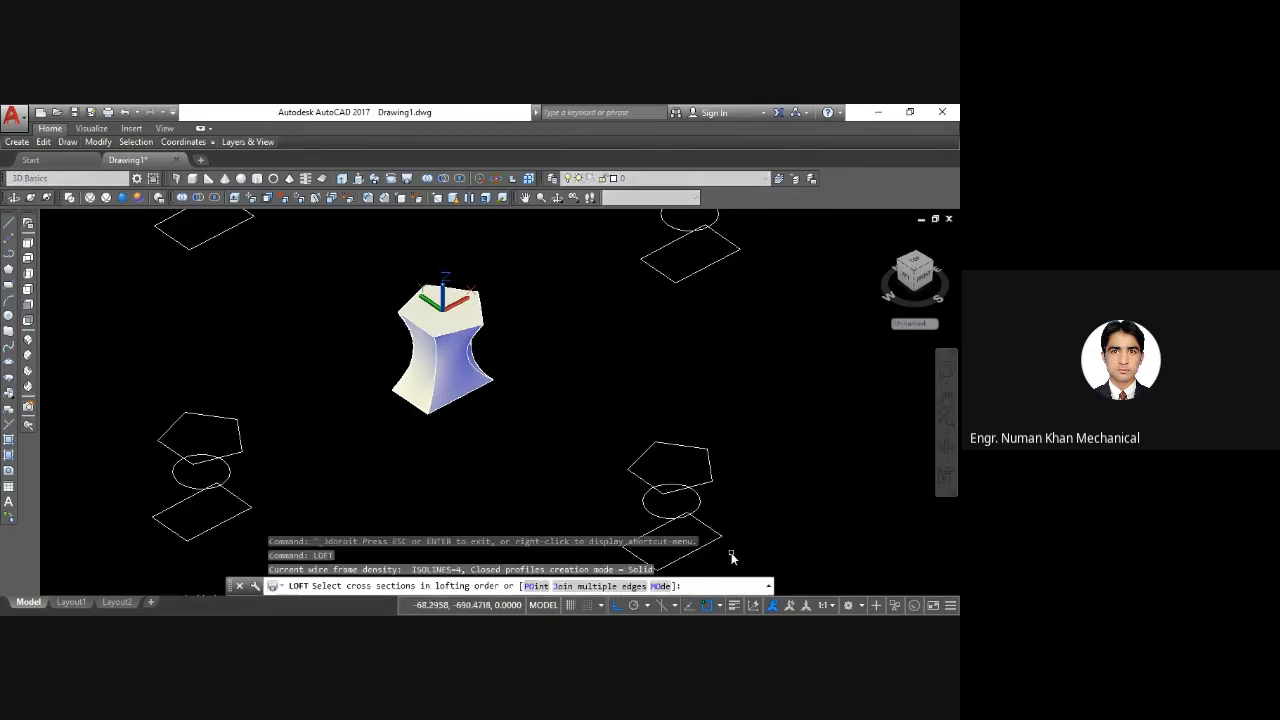
pyautogui.click(710, 546)
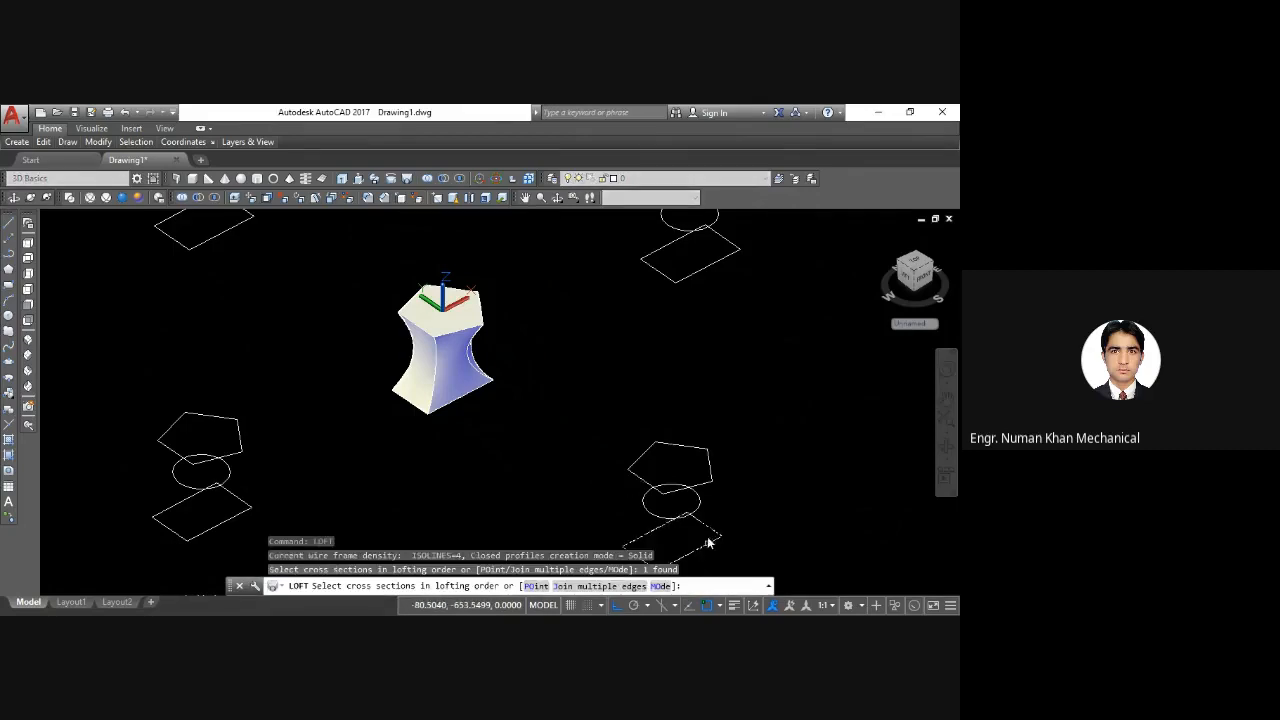
pyautogui.click(710, 484)
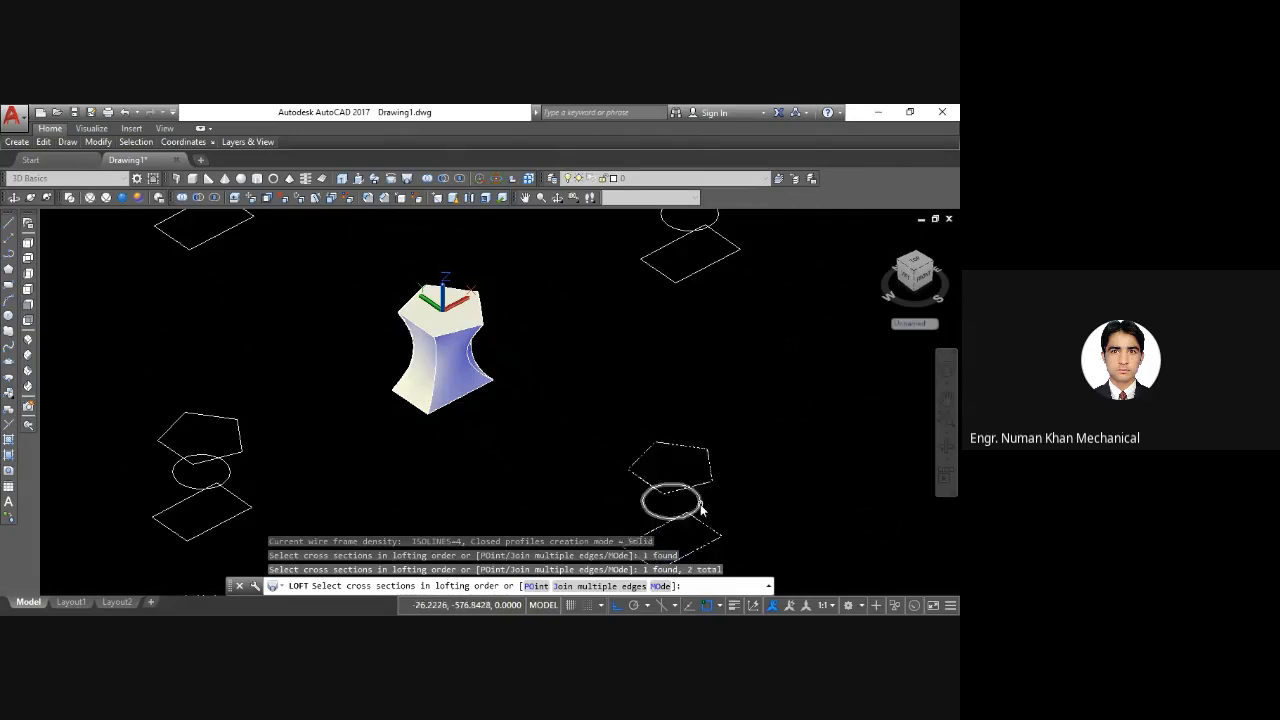
pyautogui.click(699, 508)
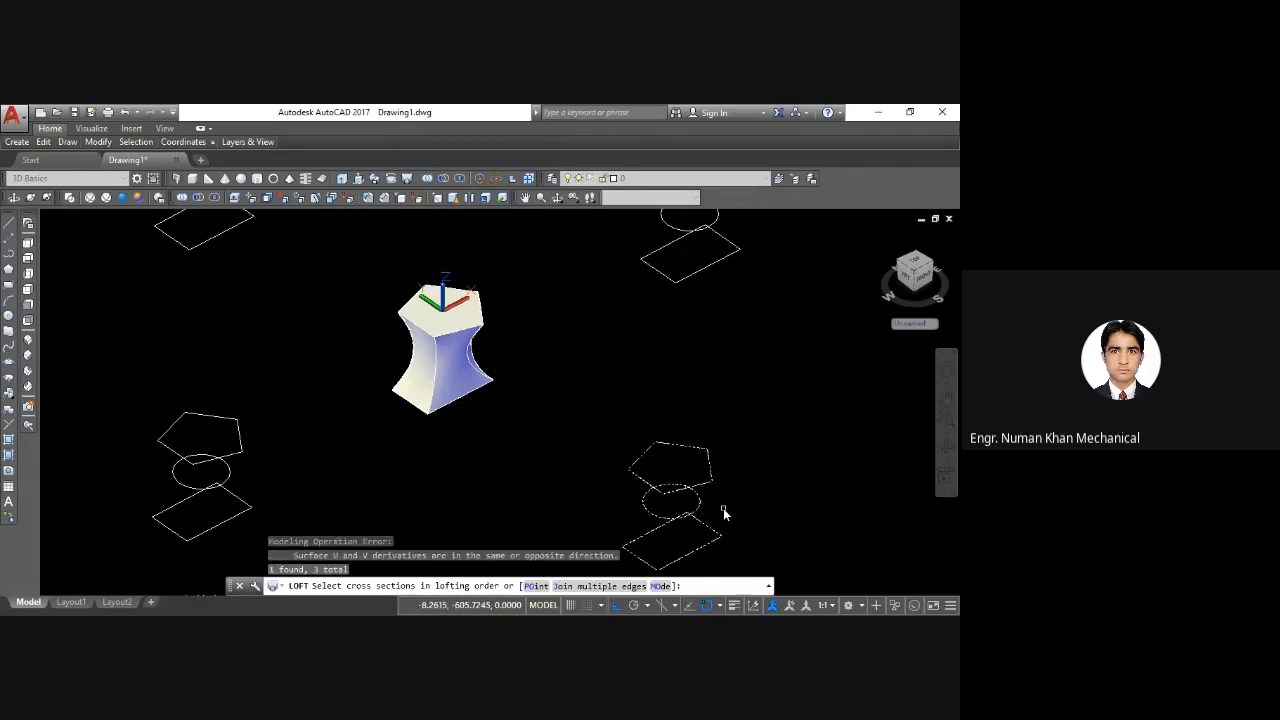
pyautogui.press('Return')
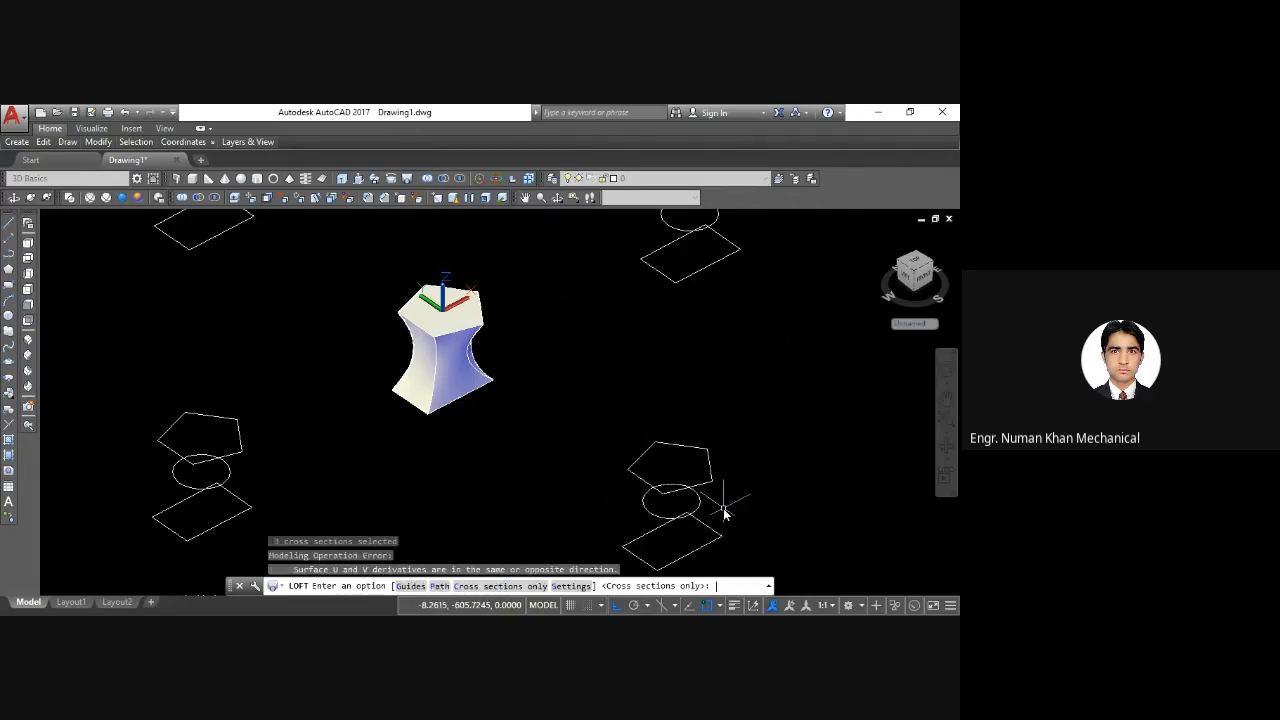
pyautogui.press('Return')
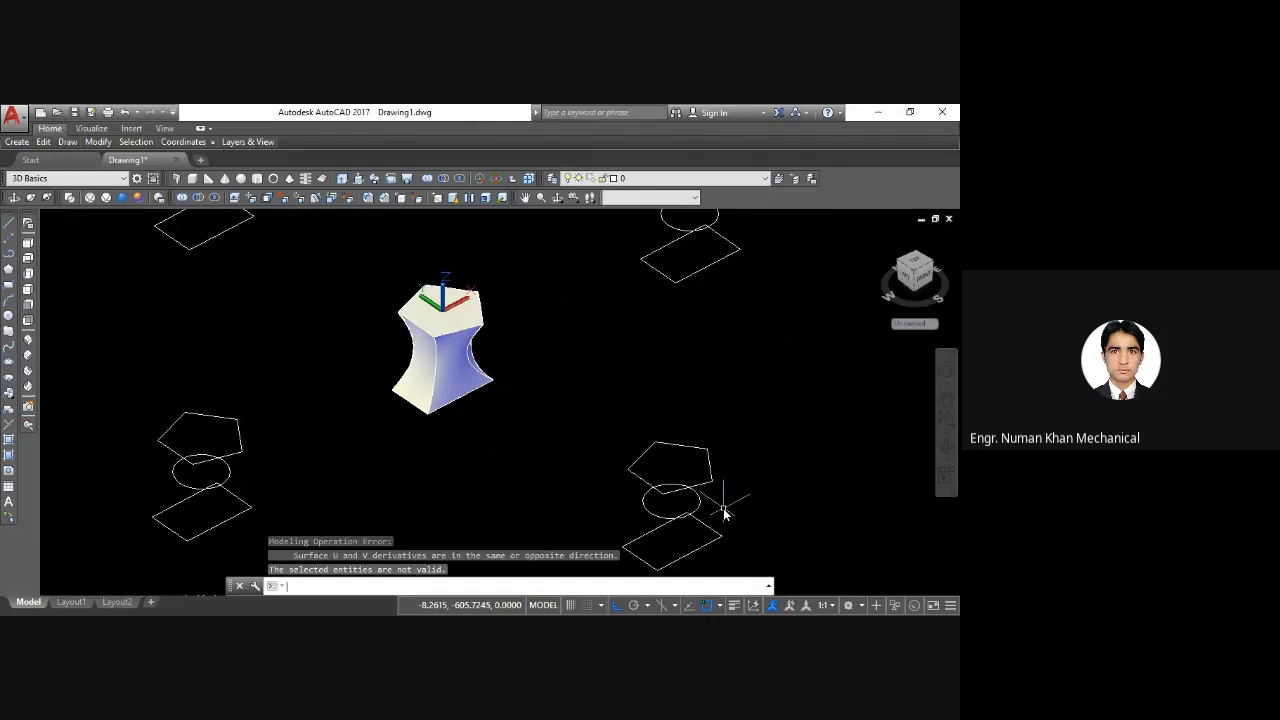
# Step: Enlarge the circle in the negative Y profile copy by stretching its quadrant until it is about as wide as the rectangle below
pyautogui.moveTo(648, 519); pyautogui.dragTo(570, 438, button='middle')
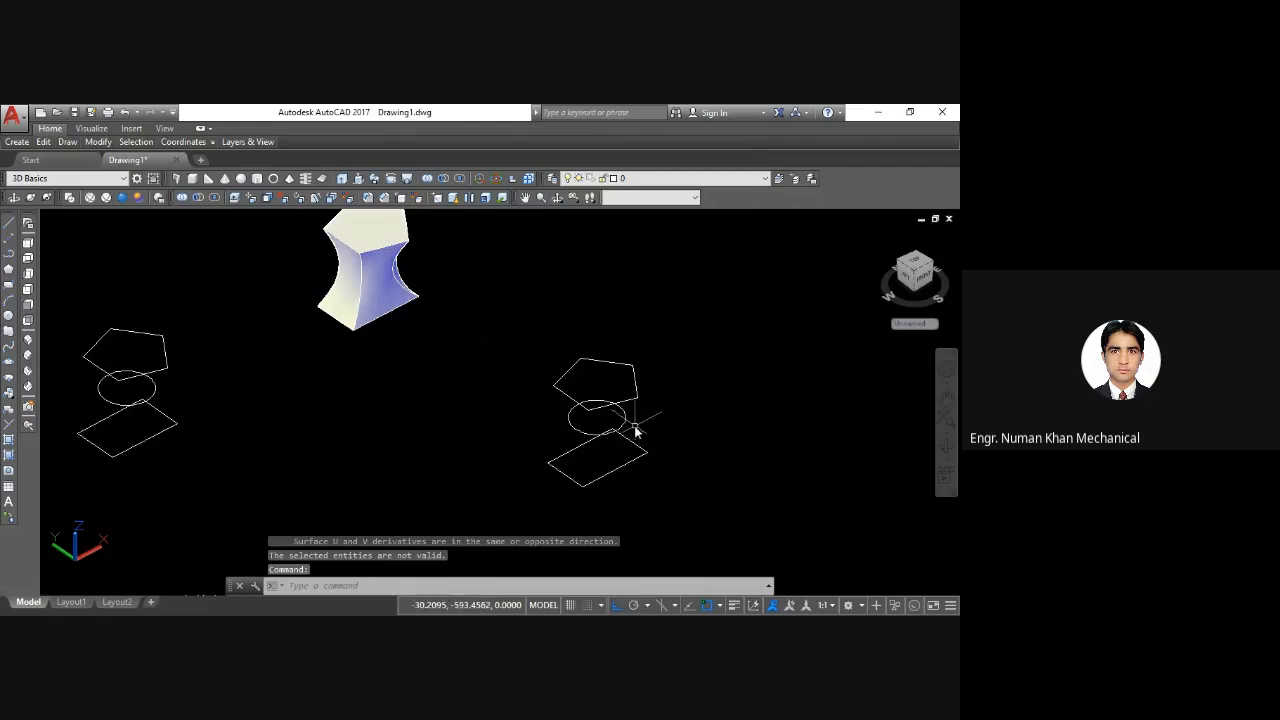
pyautogui.click(617, 422)
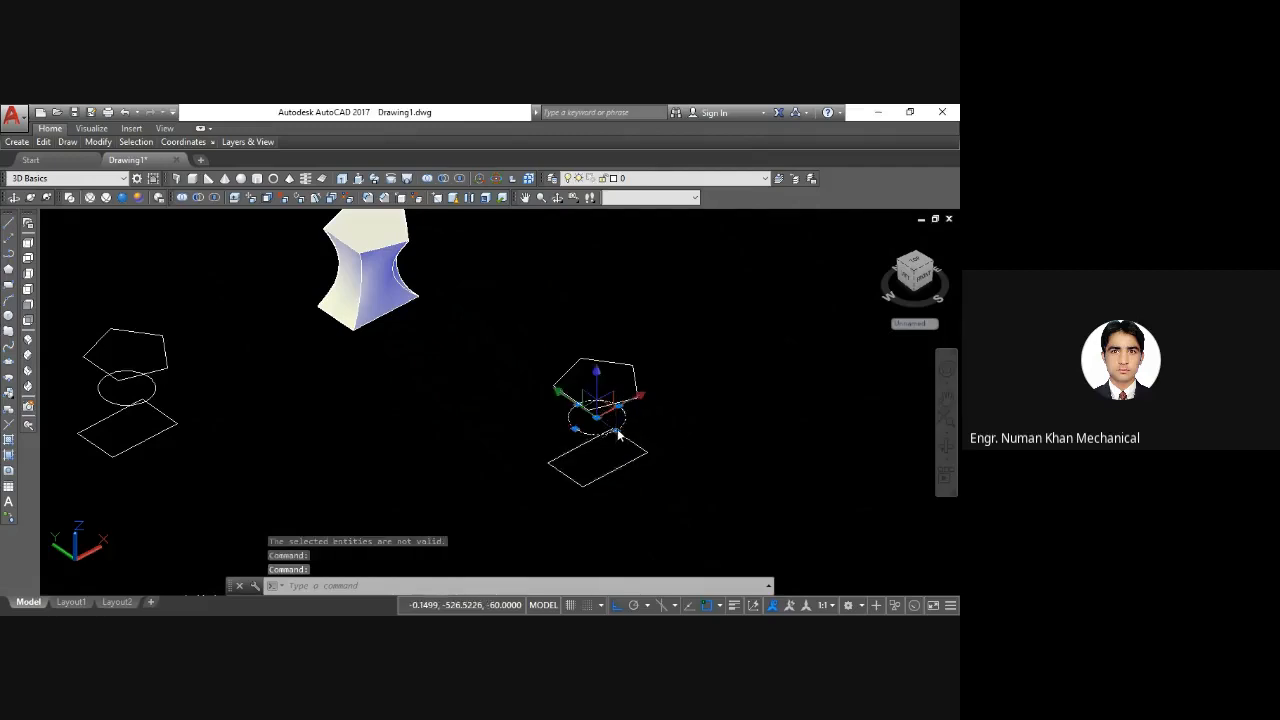
pyautogui.click(616, 431)
pyautogui.scroll(2, 631, 433)
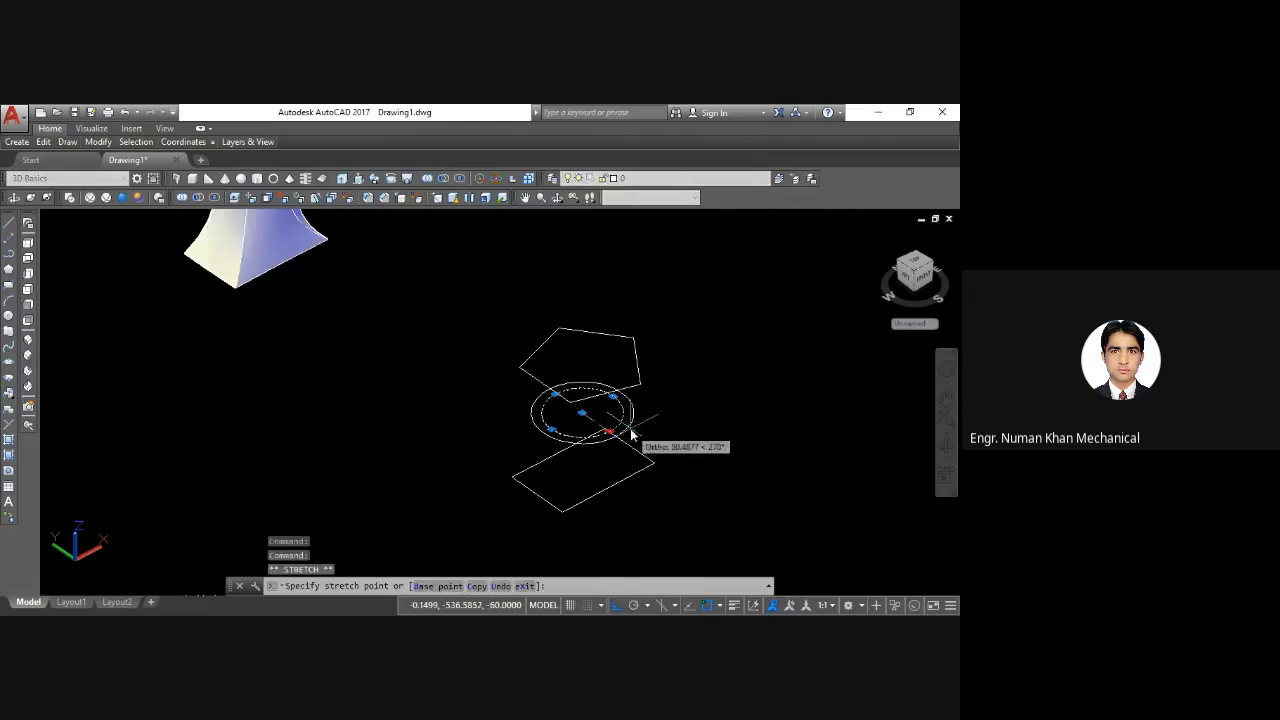
pyautogui.click(651, 436)
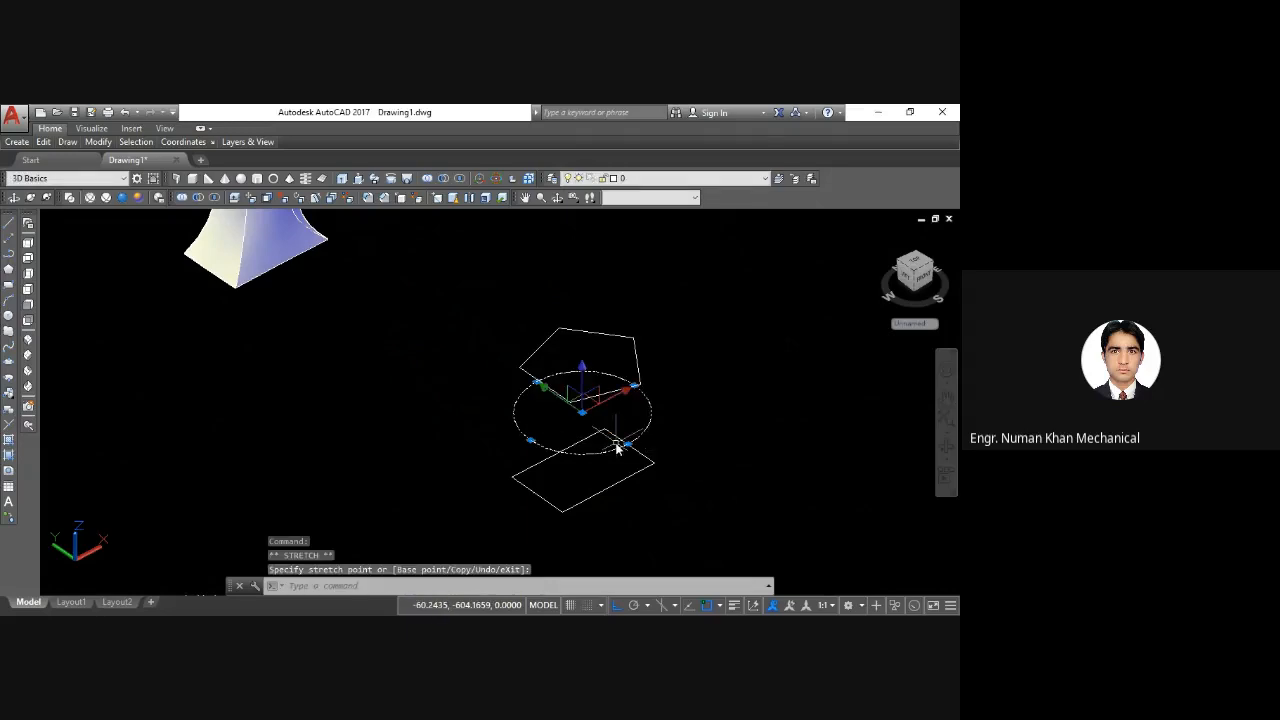
pyautogui.press('Escape')
# Step: Try again to loft the negative Y profile copy with its enlarged circle in the order rectangle, pentagon, circle, using Cross sections only
pyautogui.write('loft')
pyautogui.press('Return')
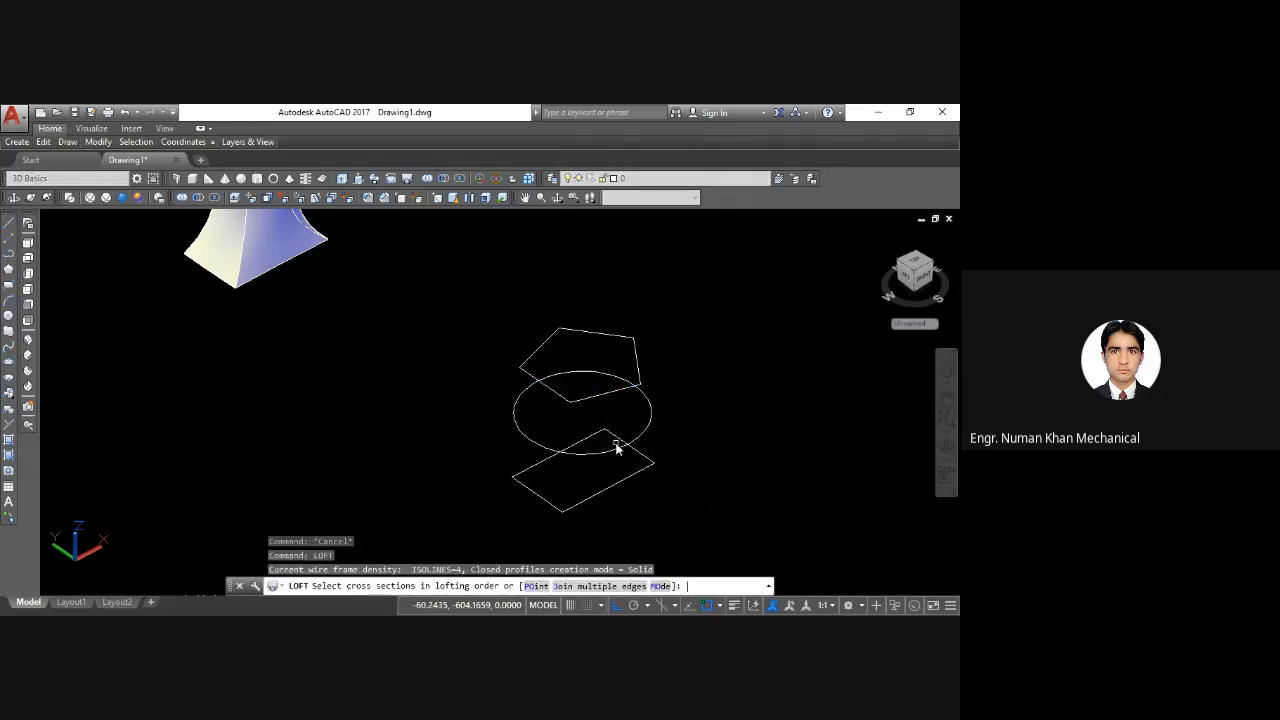
pyautogui.click(598, 495)
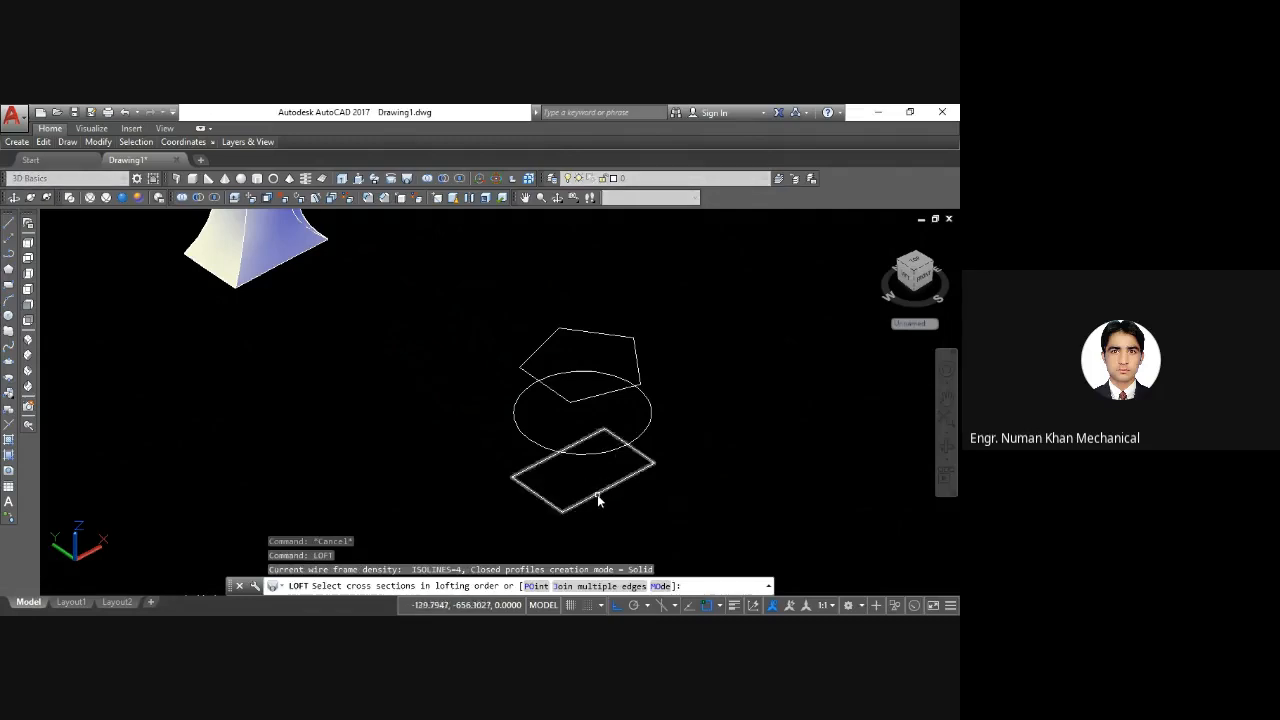
pyautogui.click(622, 391)
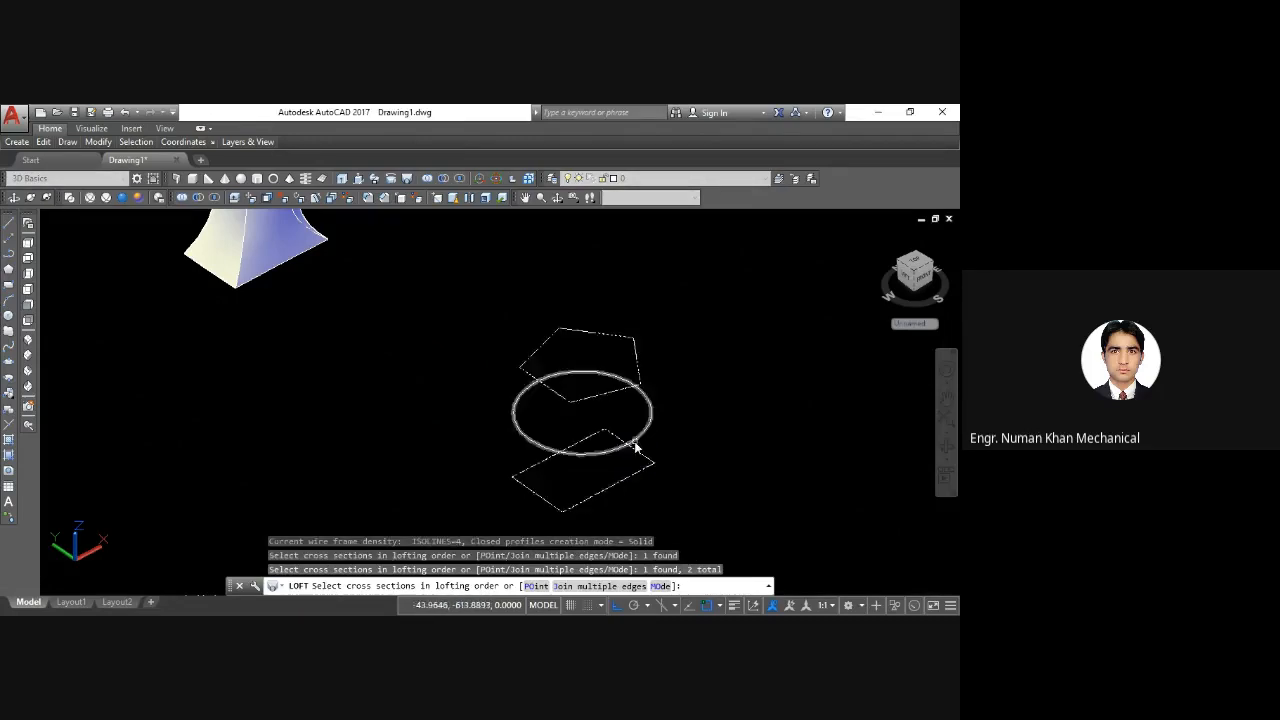
pyautogui.click(630, 440)
pyautogui.click(630, 448)
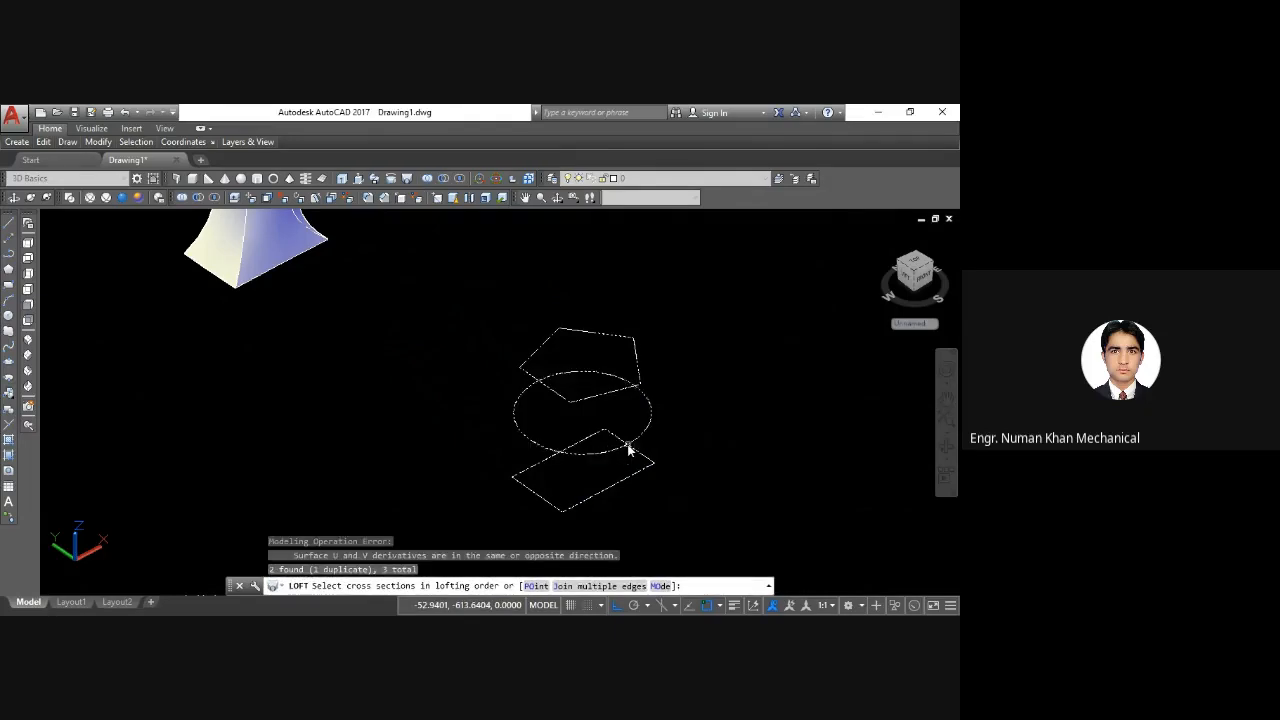
pyautogui.press('Return')
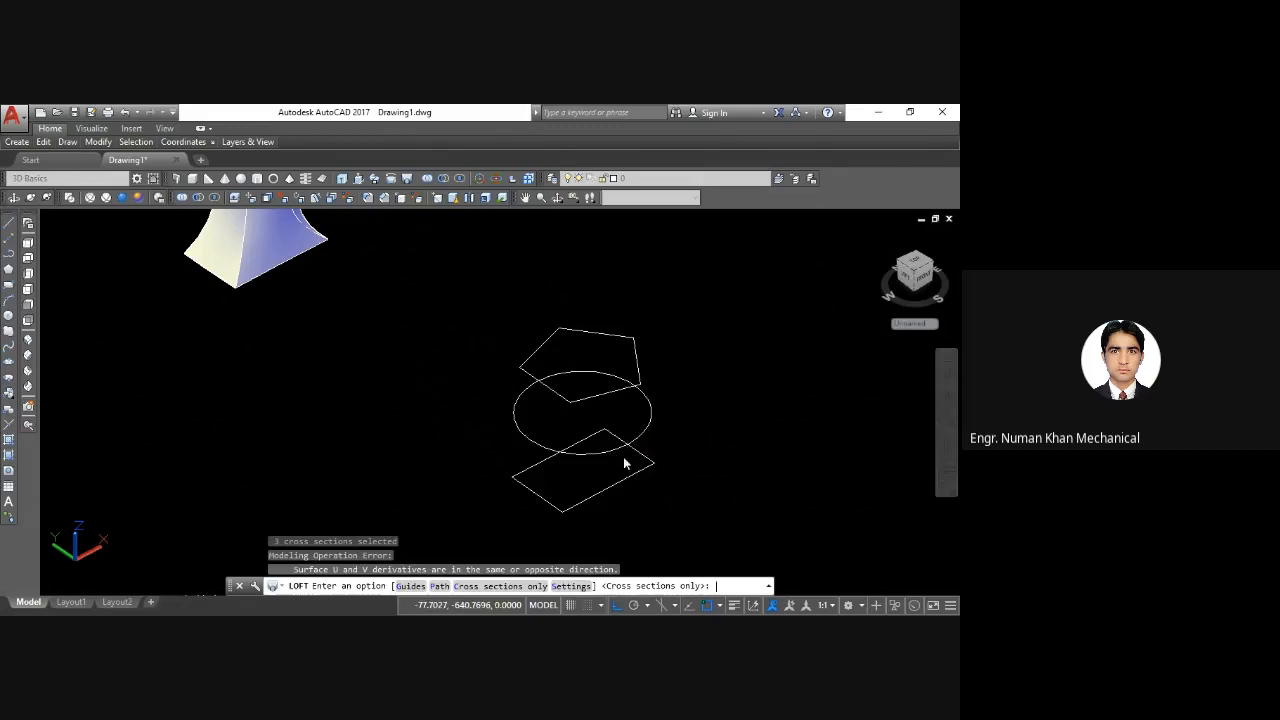
pyautogui.press('Return')
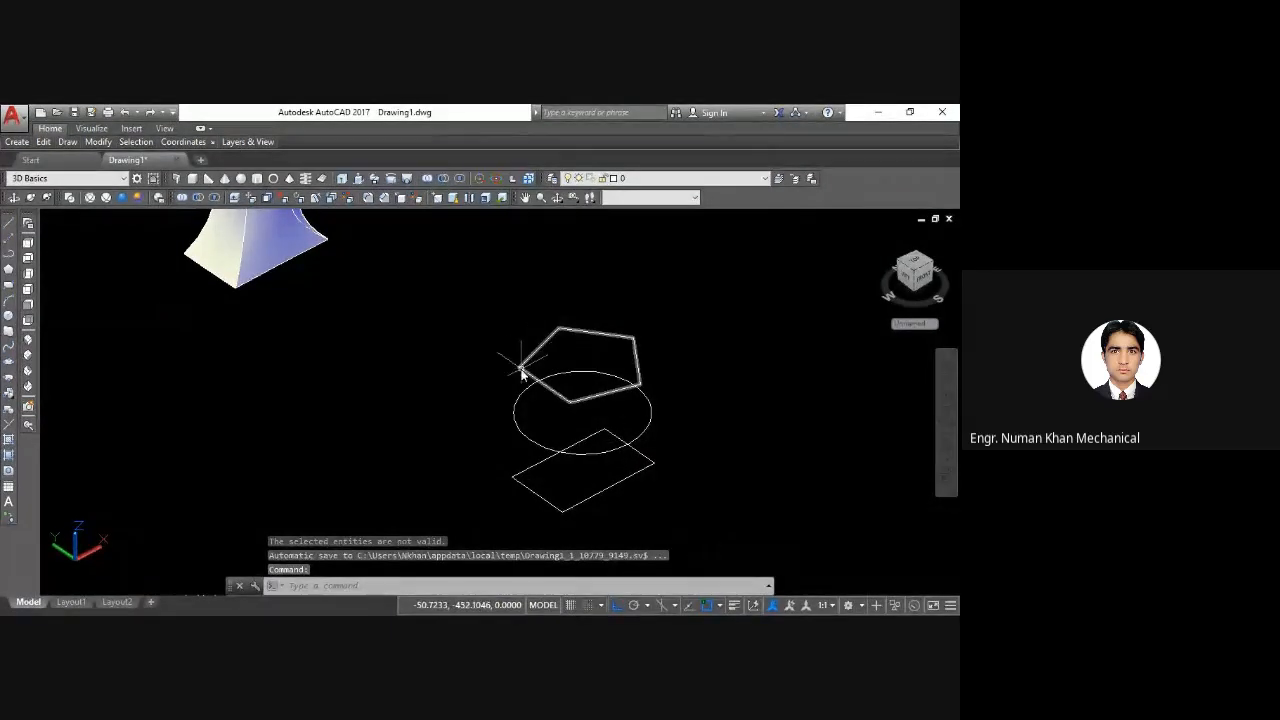
# Step: Shrink the circle in the negative Y profile copy by stretching its quadrant inward to slightly under half the rectangle's width
pyautogui.scroll(-2, 517, 389)
pyautogui.click(562, 419)
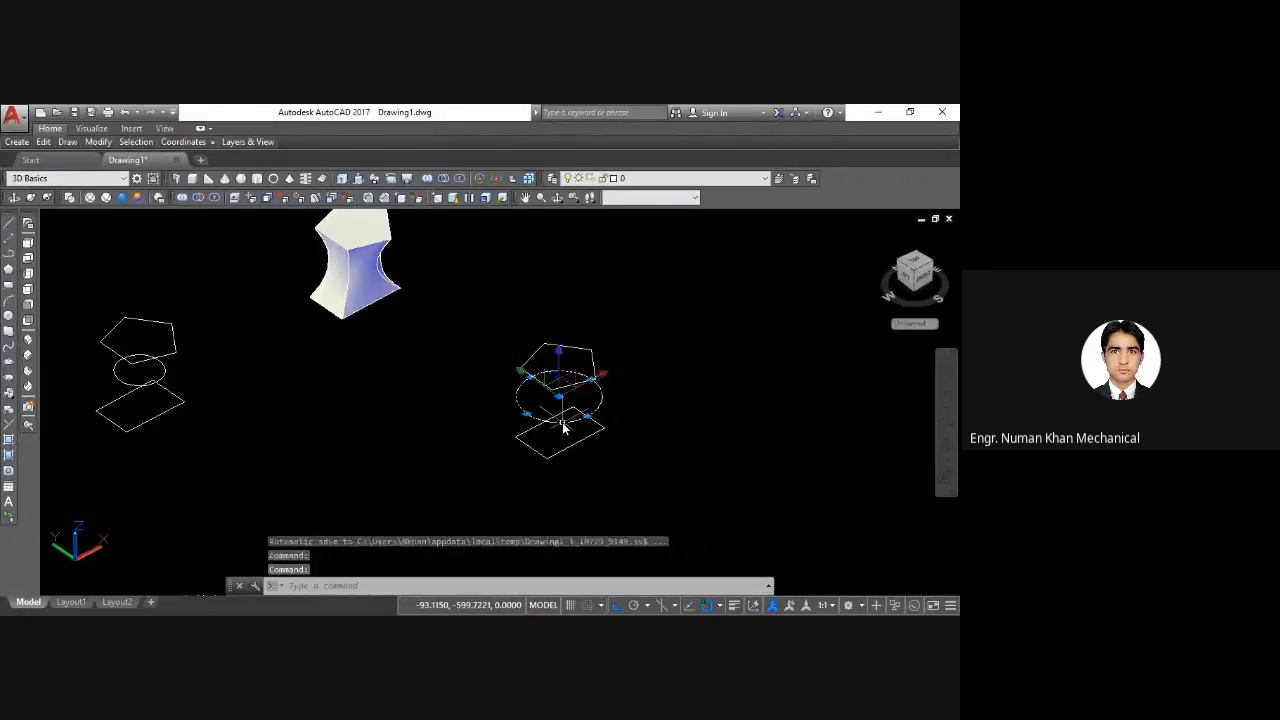
pyautogui.scroll(2, 571, 428)
pyautogui.click(604, 407)
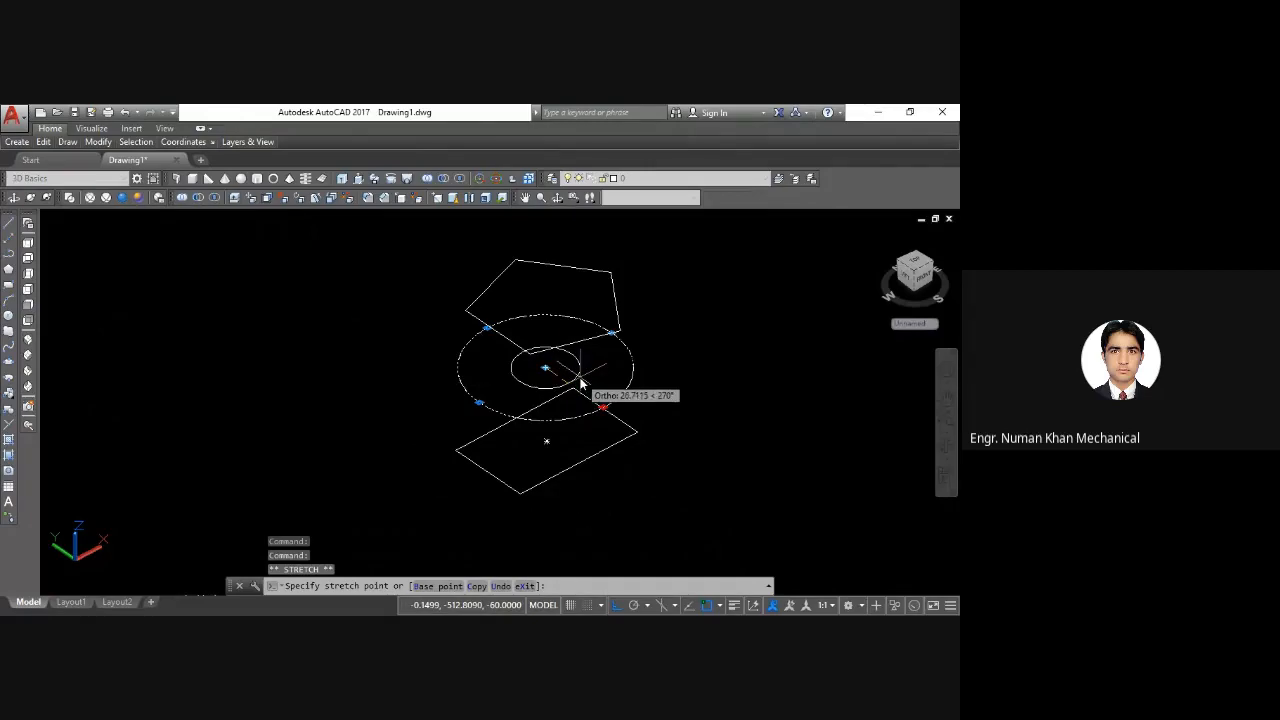
pyautogui.click(588, 384)
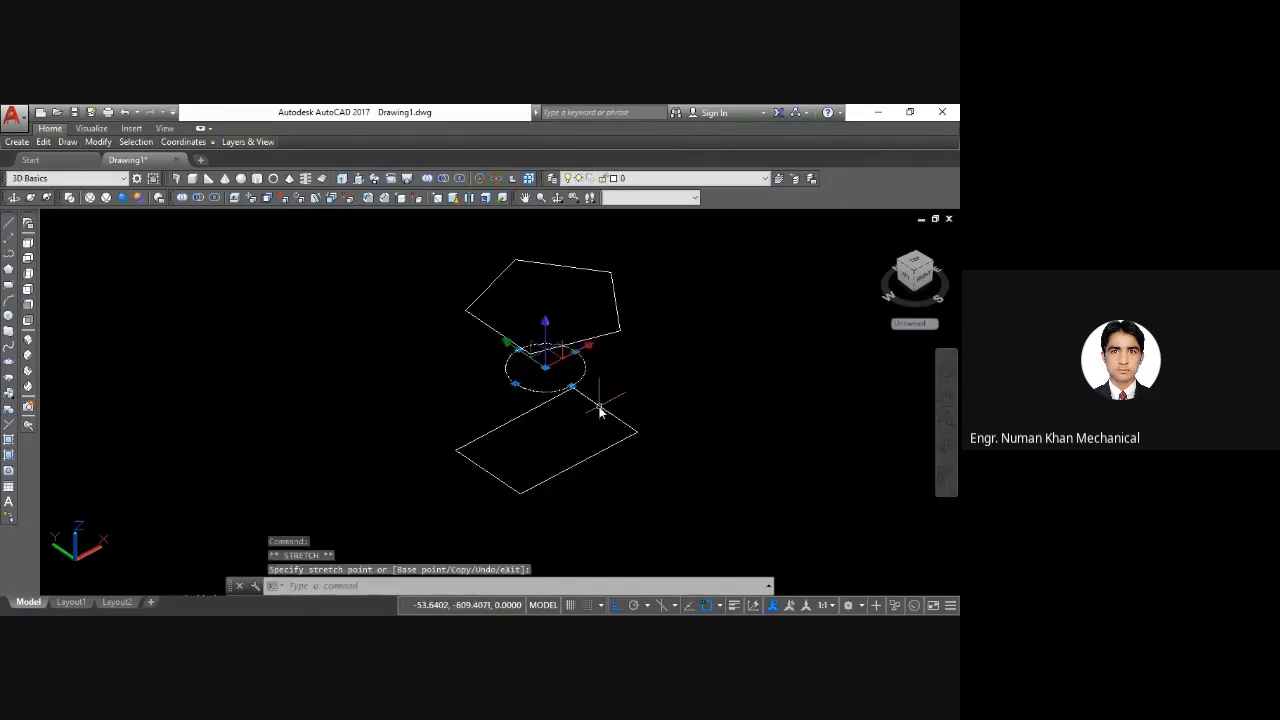
pyautogui.press('Escape')
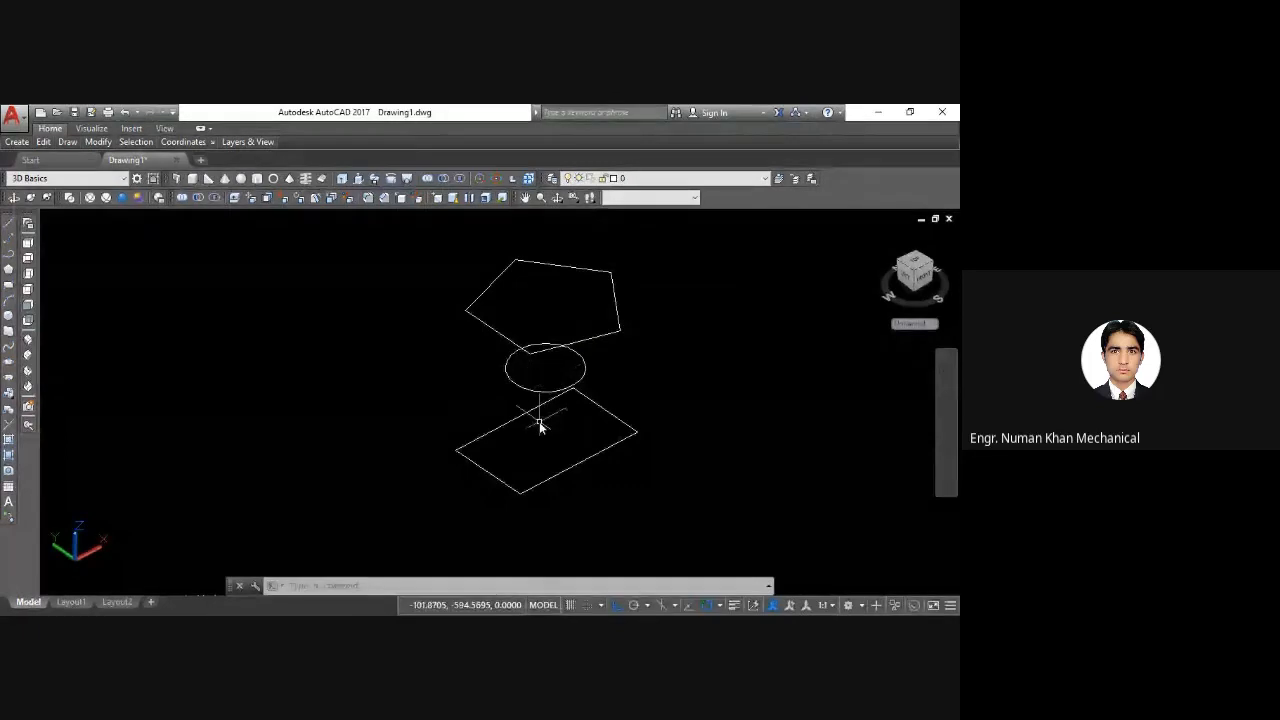
# Step: Loft the negative Y profile copy into a solid in the order rectangle, pentagon, circle, using the Cross sections only option
pyautogui.click(375, 587)
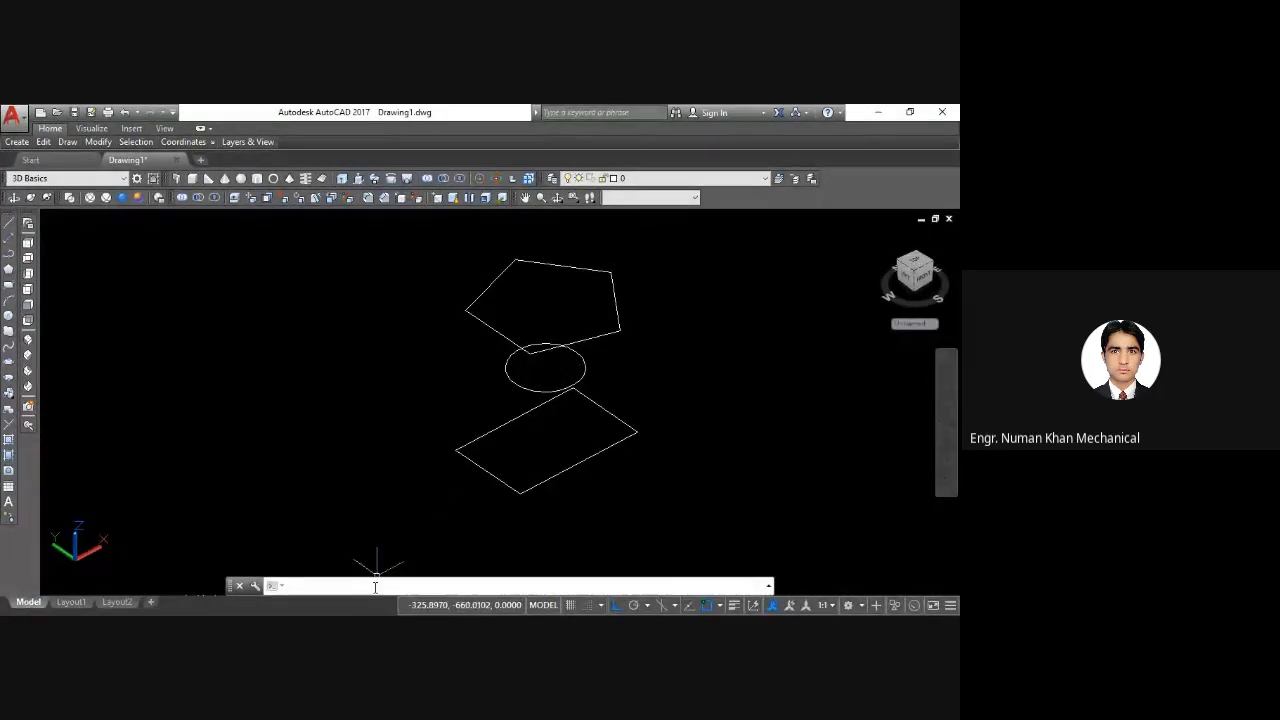
pyautogui.write('loft')
pyautogui.press('Return')
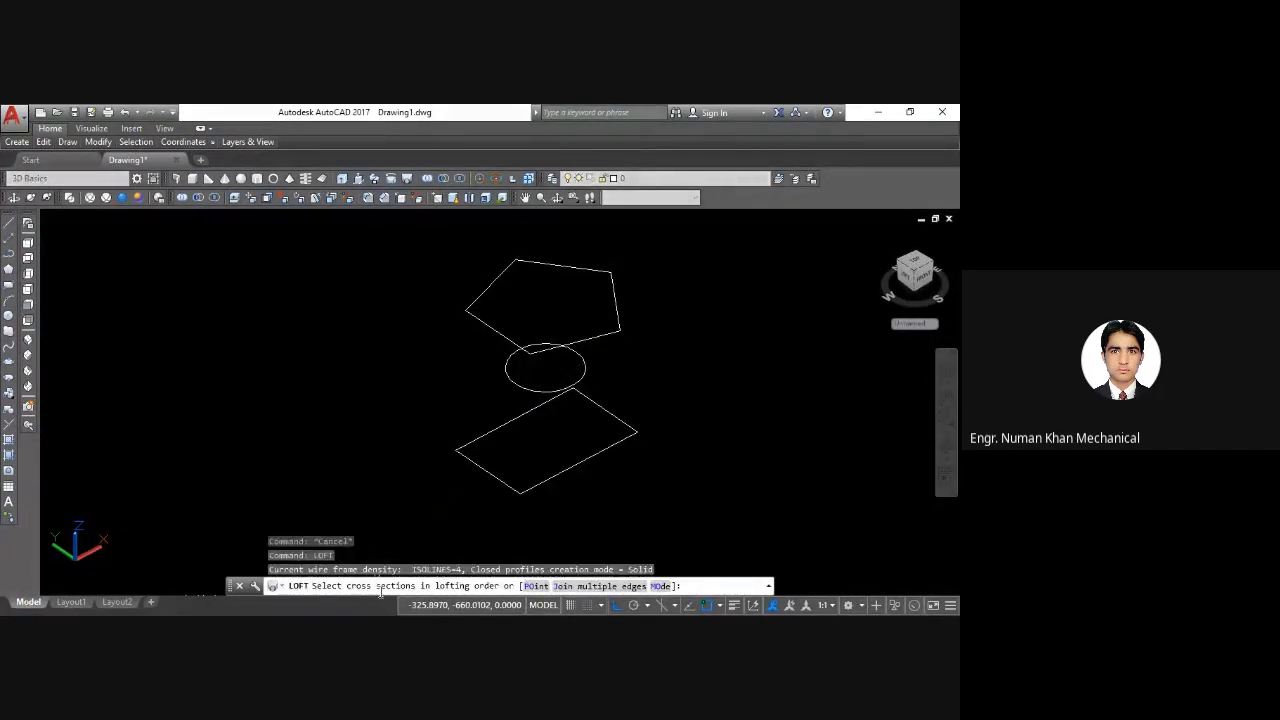
pyautogui.click(579, 462)
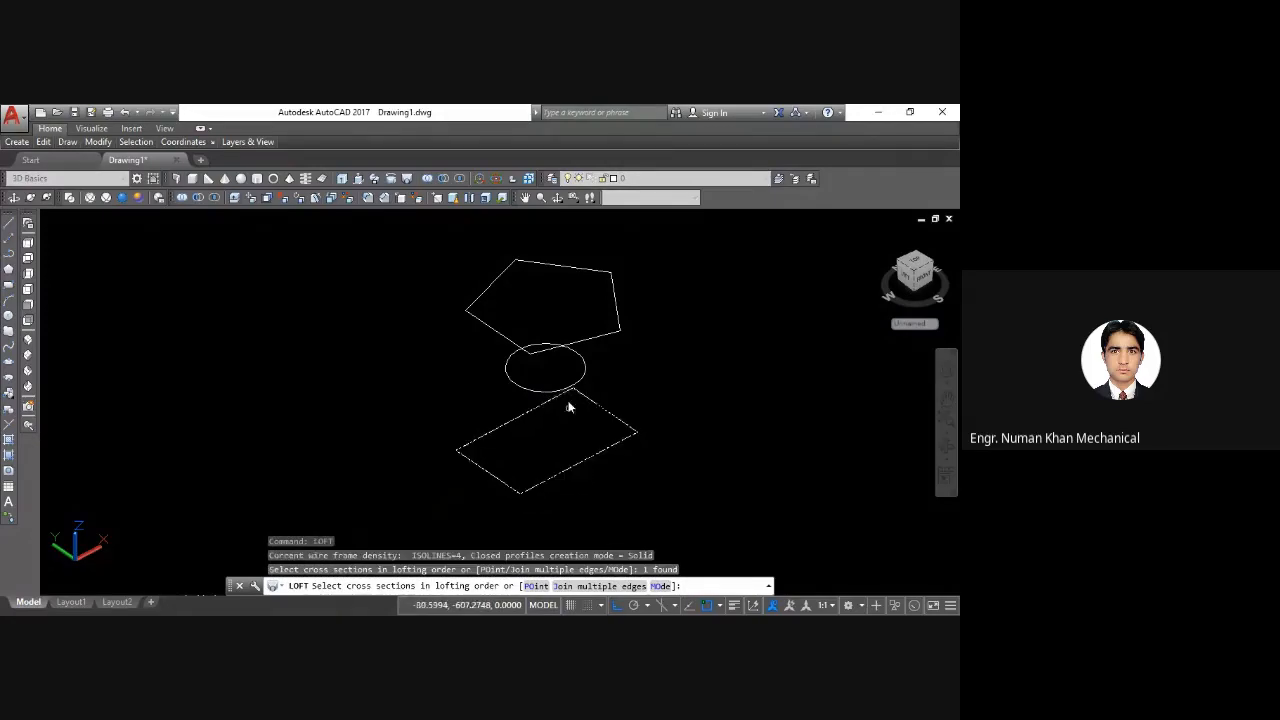
pyautogui.click(583, 339)
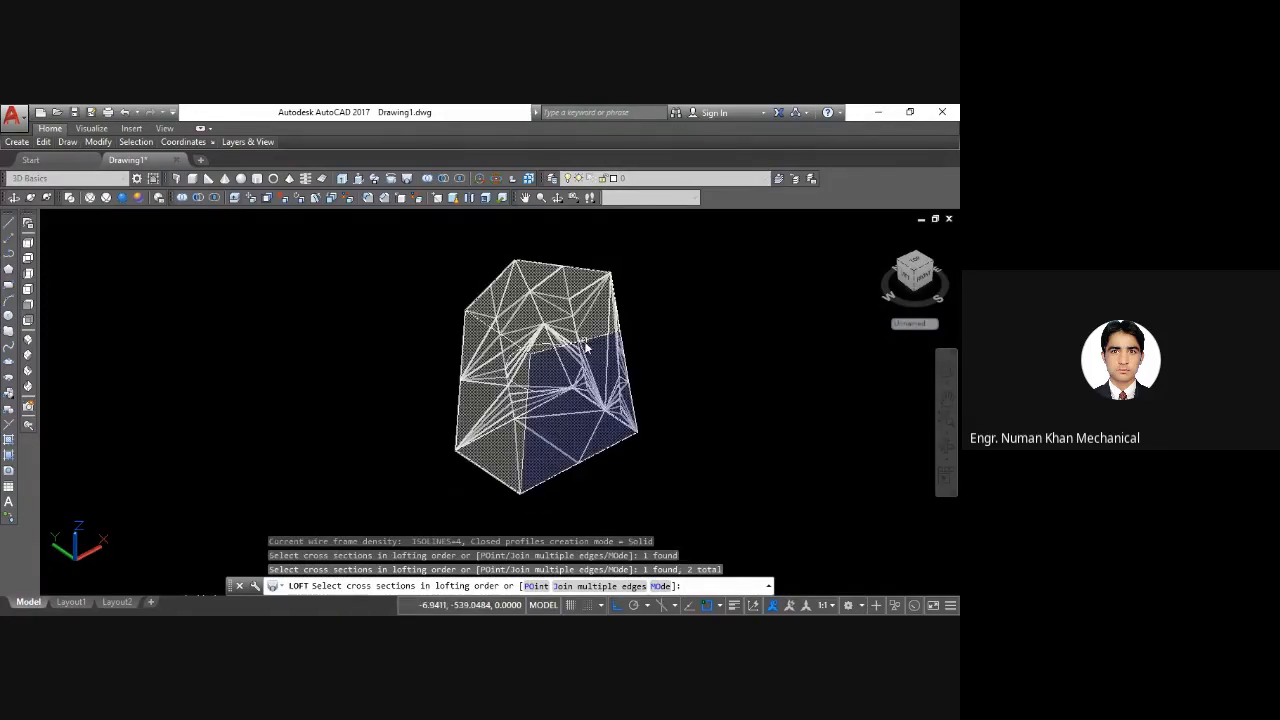
pyautogui.click(583, 381)
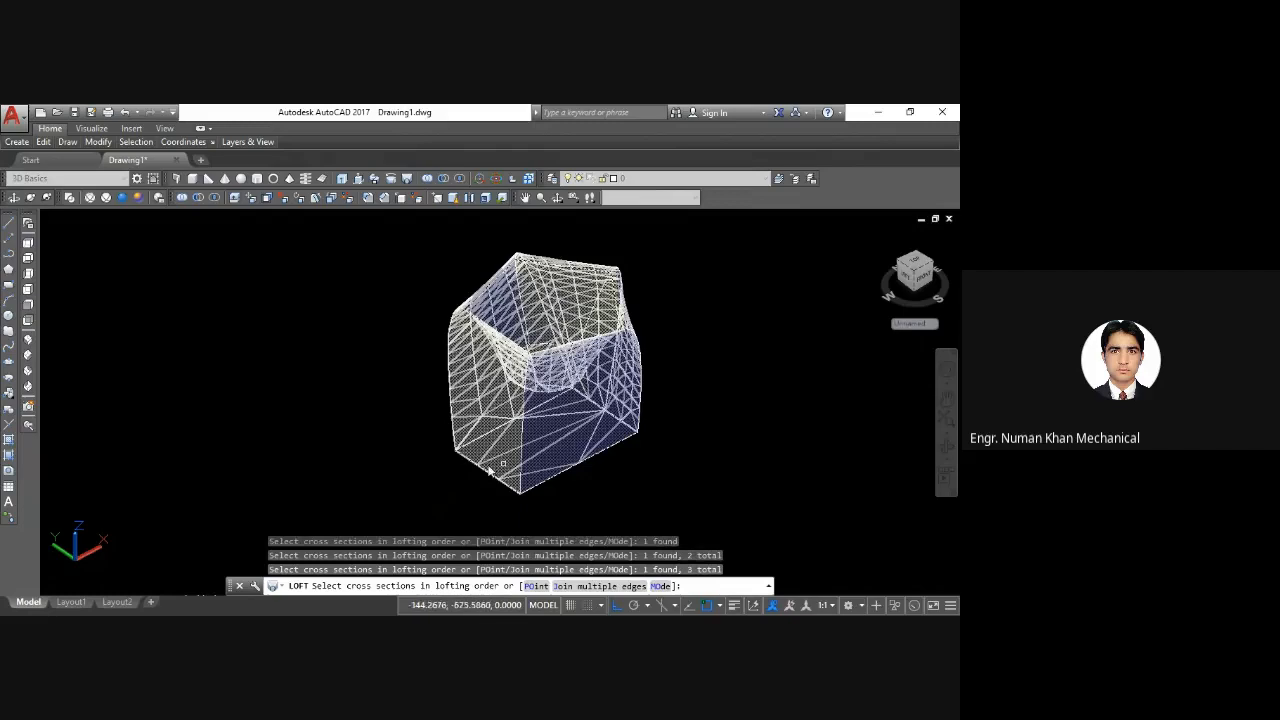
pyautogui.press('Return')
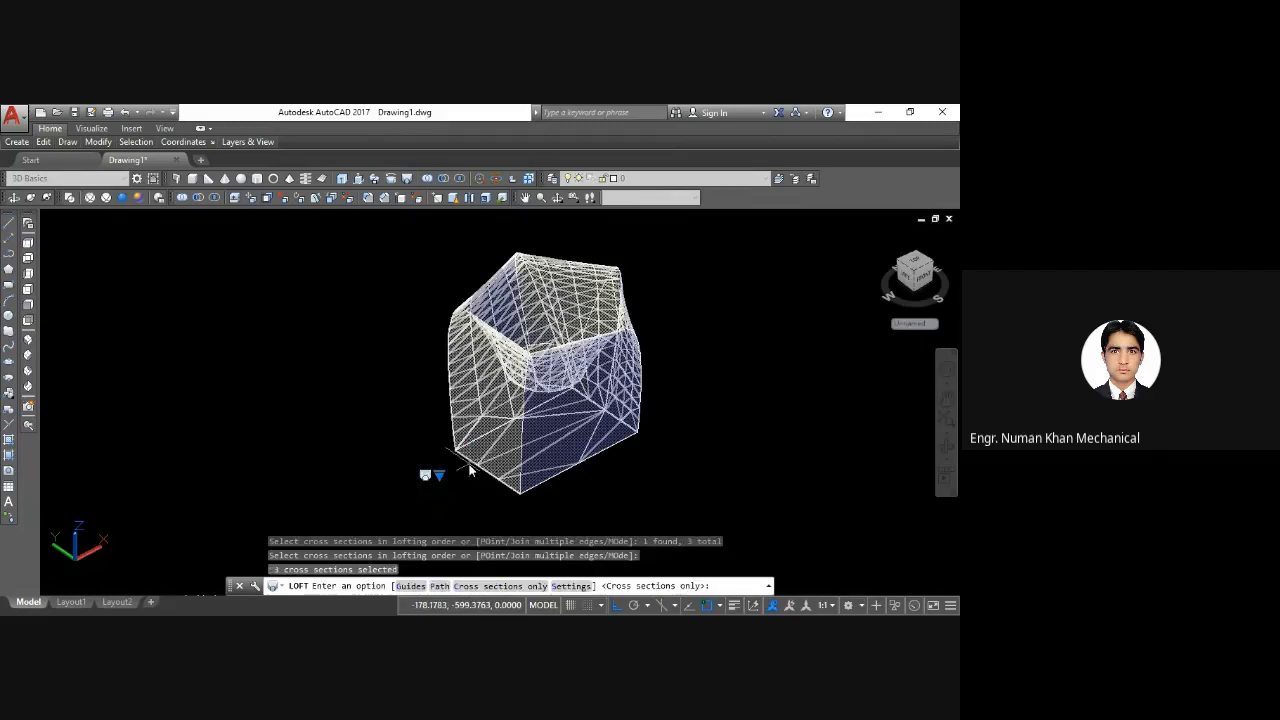
pyautogui.press('Return')
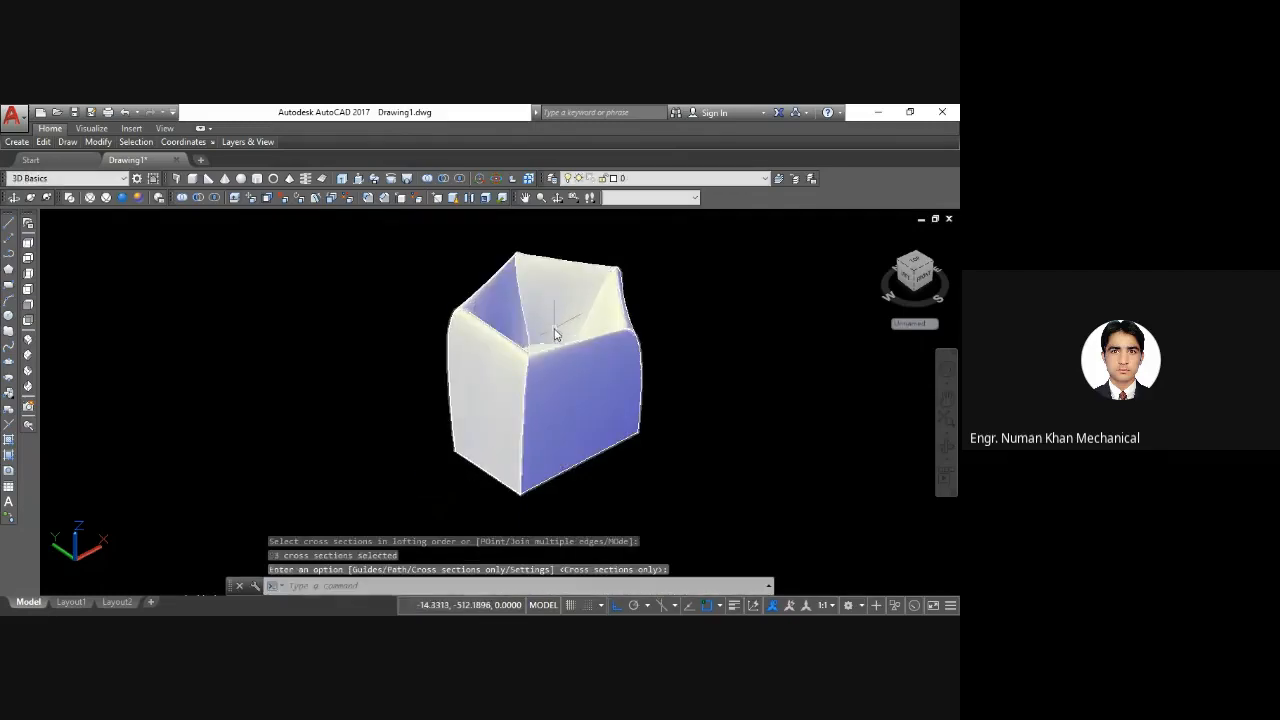
# Step: Orbit around the negative Y loft to examine its recessed interior from above and compare it with the central solid
pyautogui.click(558, 197)
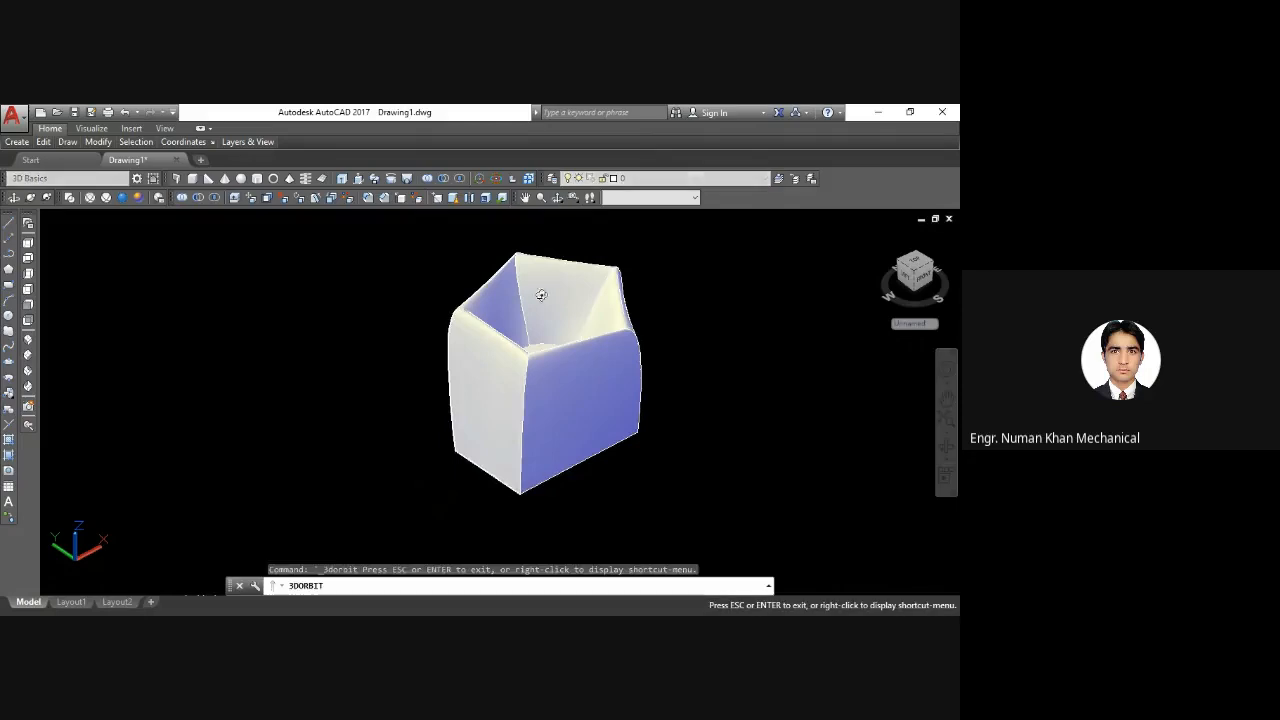
pyautogui.moveTo(543, 289); pyautogui.dragTo(540, 424)
pyautogui.moveTo(540, 424); pyautogui.dragTo(403, 389)
pyautogui.scroll(-5, 400, 389)
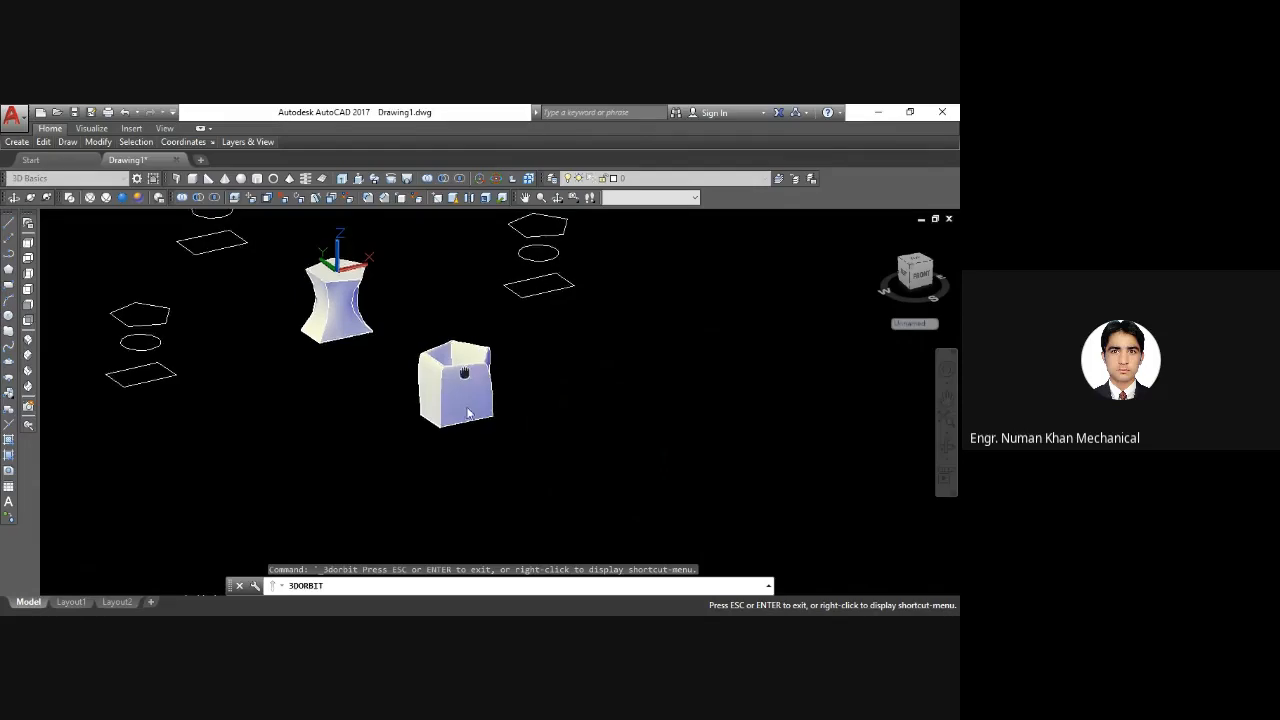
pyautogui.moveTo(550, 338); pyautogui.dragTo(554, 423, button='middle')
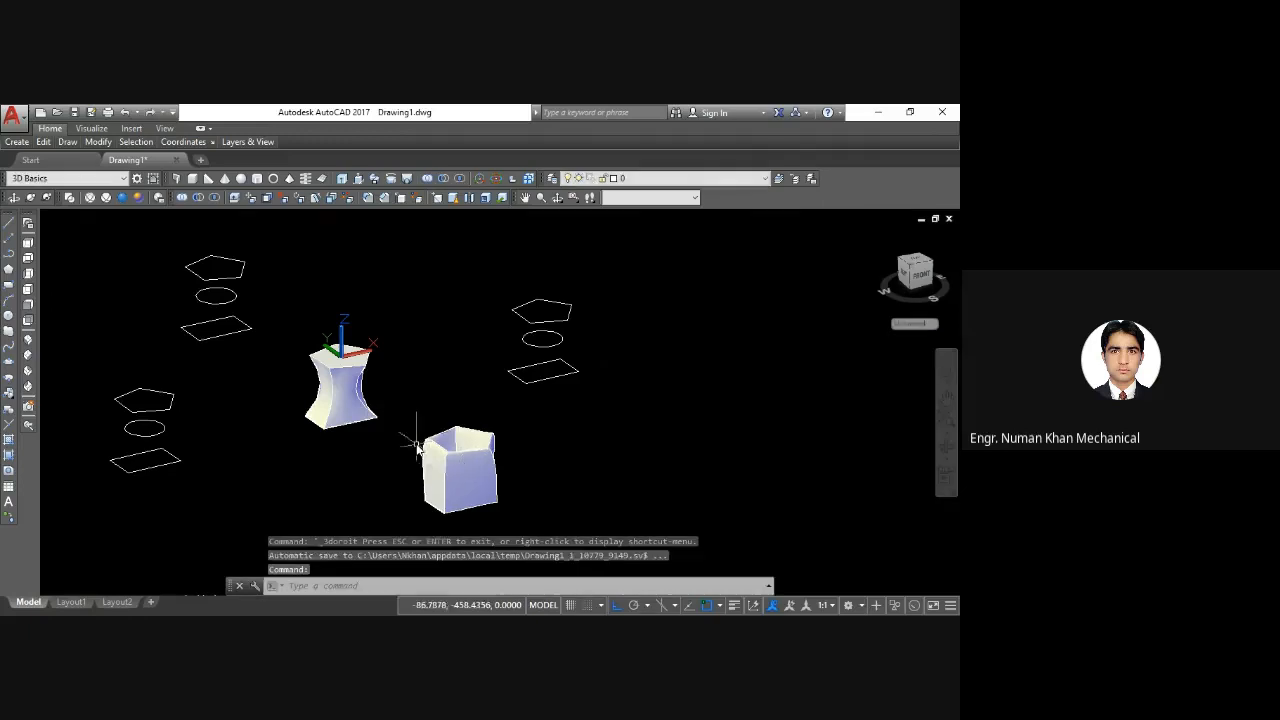
pyautogui.moveTo(415, 432); pyautogui.dragTo(423, 329, button='middle')
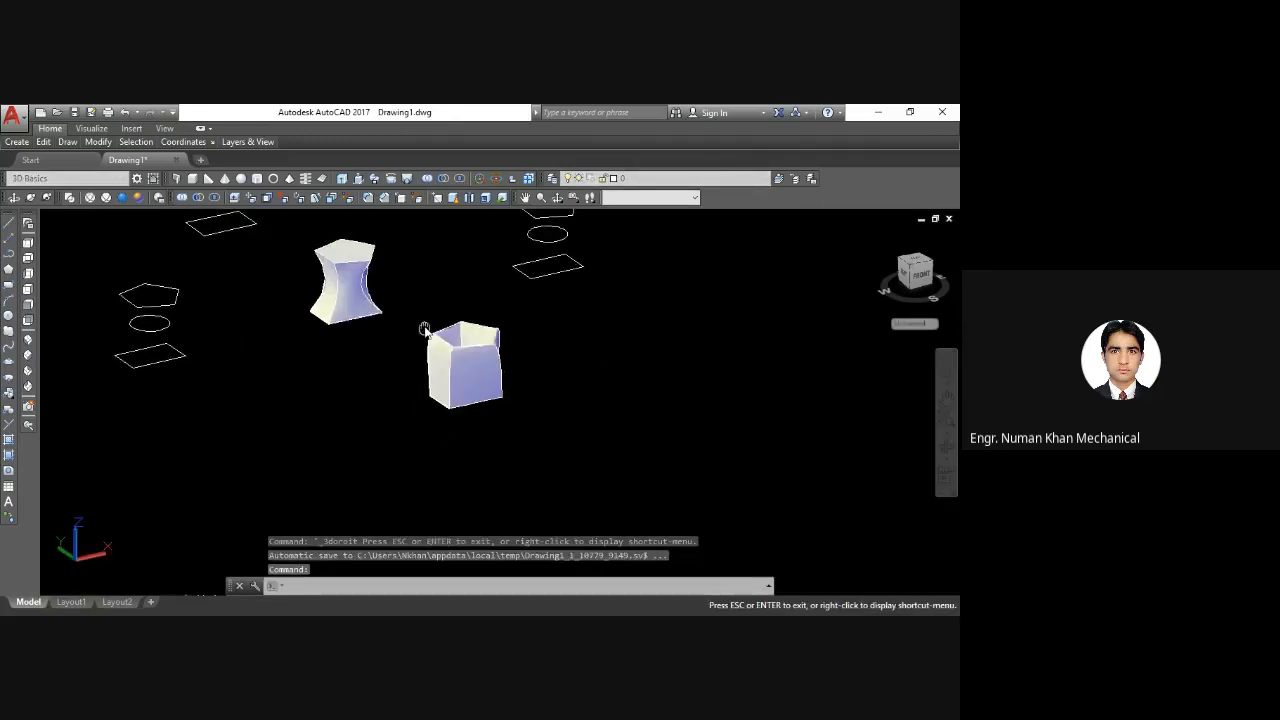
pyautogui.click(557, 198)
pyautogui.moveTo(450, 320); pyautogui.dragTo(417, 398)
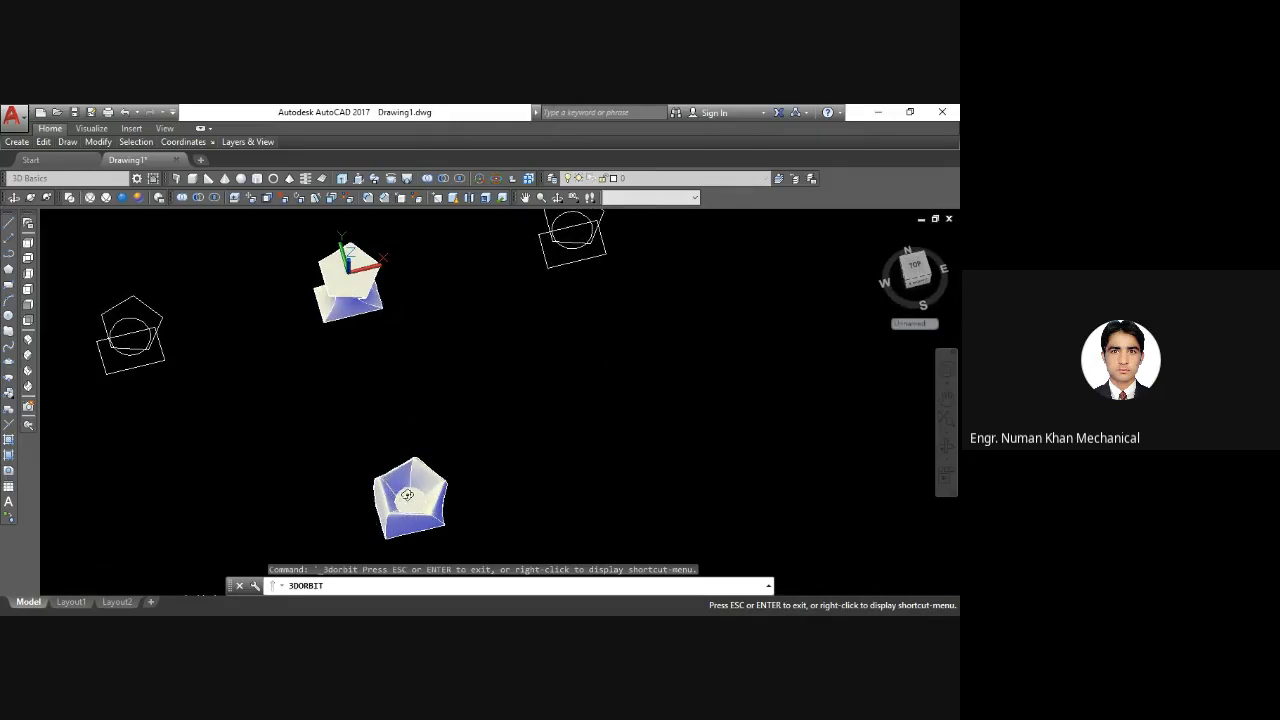
pyautogui.moveTo(407, 494); pyautogui.dragTo(407, 492)
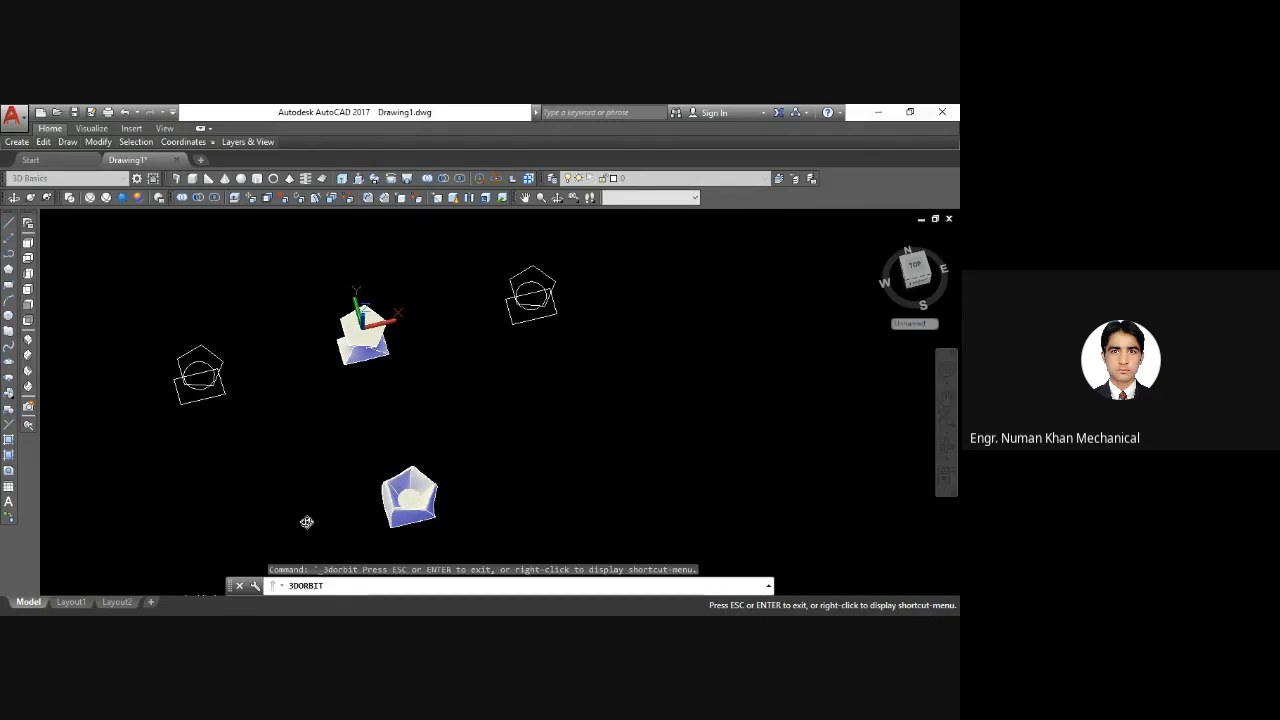
pyautogui.moveTo(307, 522); pyautogui.dragTo(505, 432, button='middle')
pyautogui.scroll(2, 601, 356)
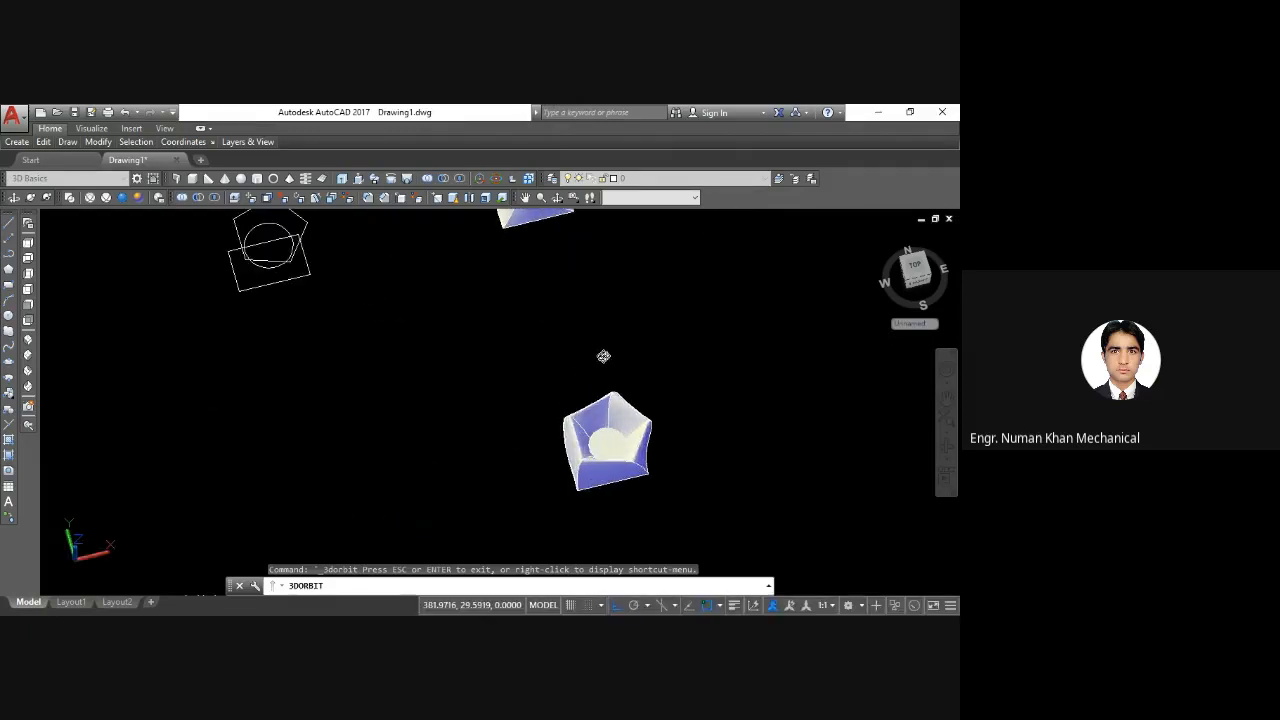
pyautogui.scroll(-1, 603, 356)
pyautogui.scroll(-2, 603, 356)
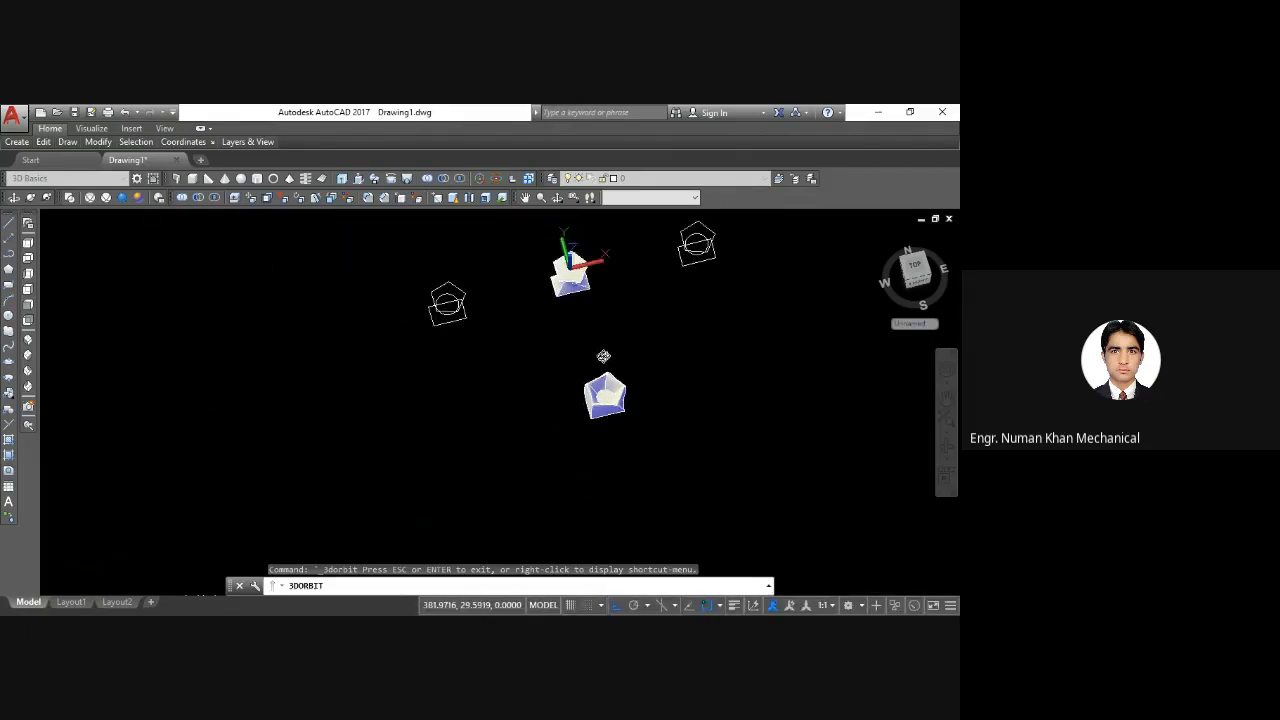
pyautogui.moveTo(603, 356); pyautogui.dragTo(474, 465, button='middle')
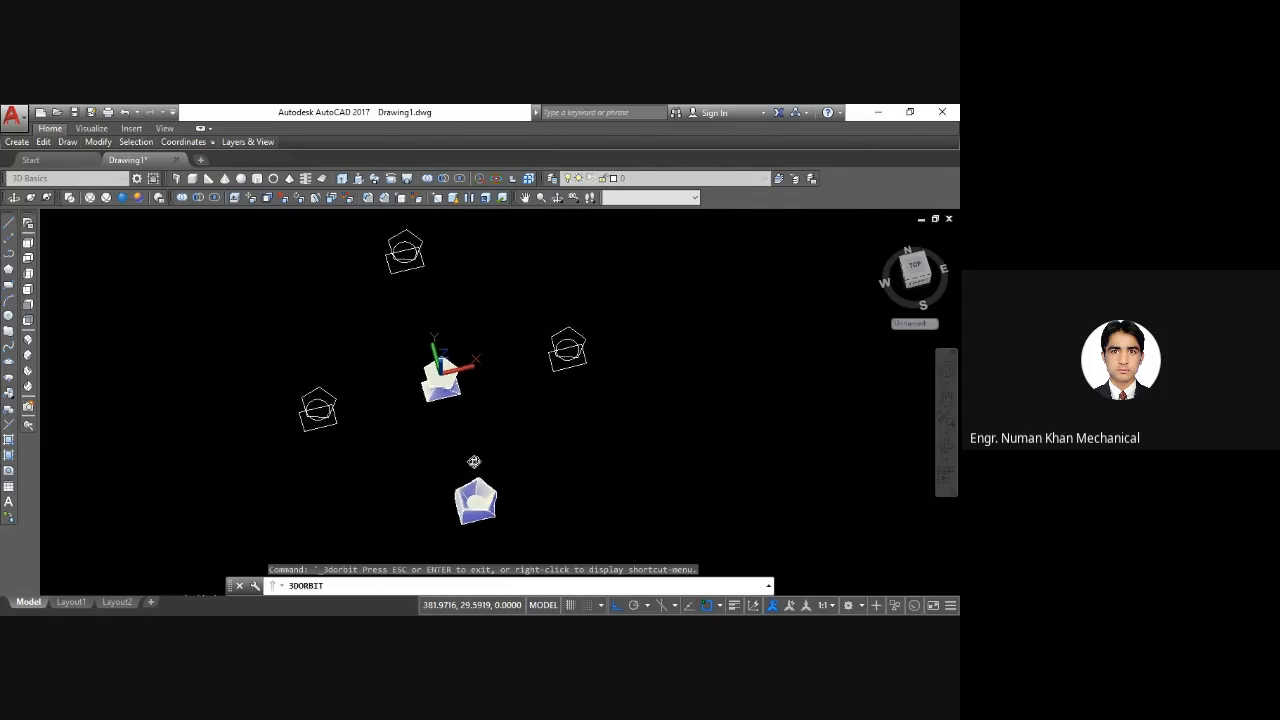
pyautogui.press('Escape')
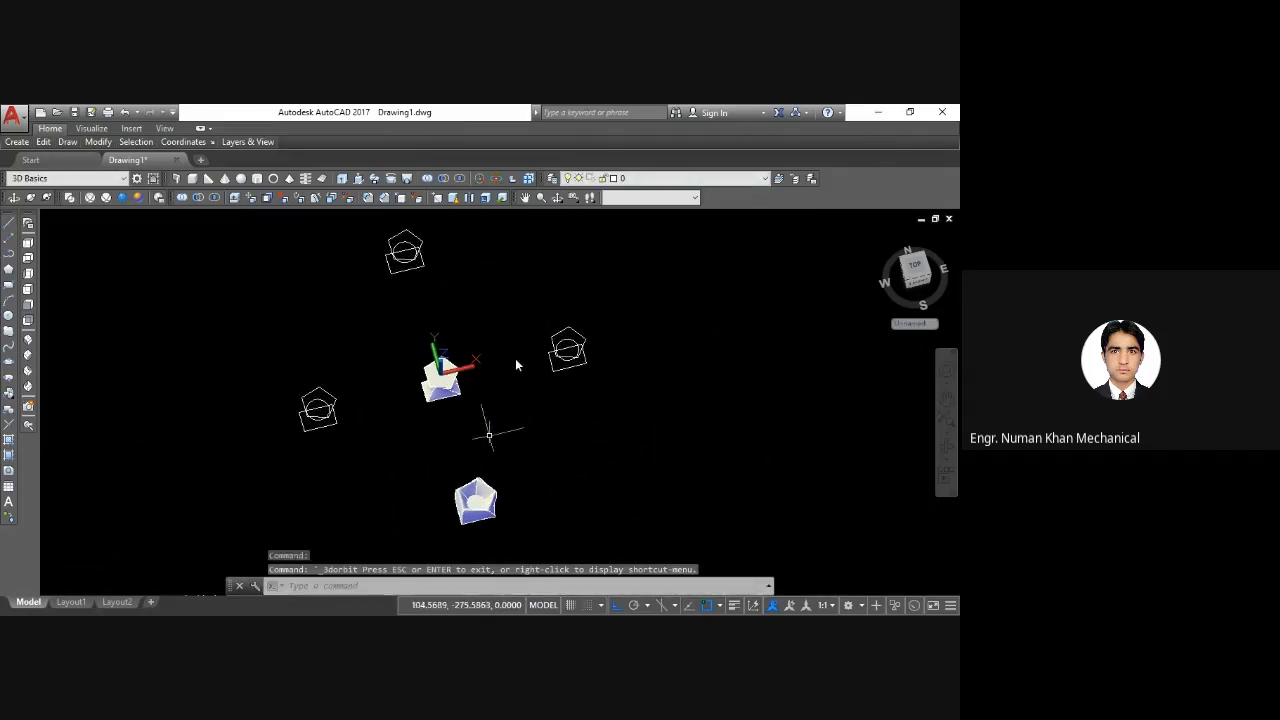
# Step: Loft the profile copy in the negative X direction in the order pentagon, rectangle, circle, using the Cross sections only option
pyautogui.click(557, 197)
pyautogui.moveTo(497, 374); pyautogui.dragTo(555, 306)
pyautogui.moveTo(394, 273); pyautogui.dragTo(370, 468)
pyautogui.moveTo(429, 432); pyautogui.dragTo(451, 368)
pyautogui.press('Escape')
pyautogui.write('lo')
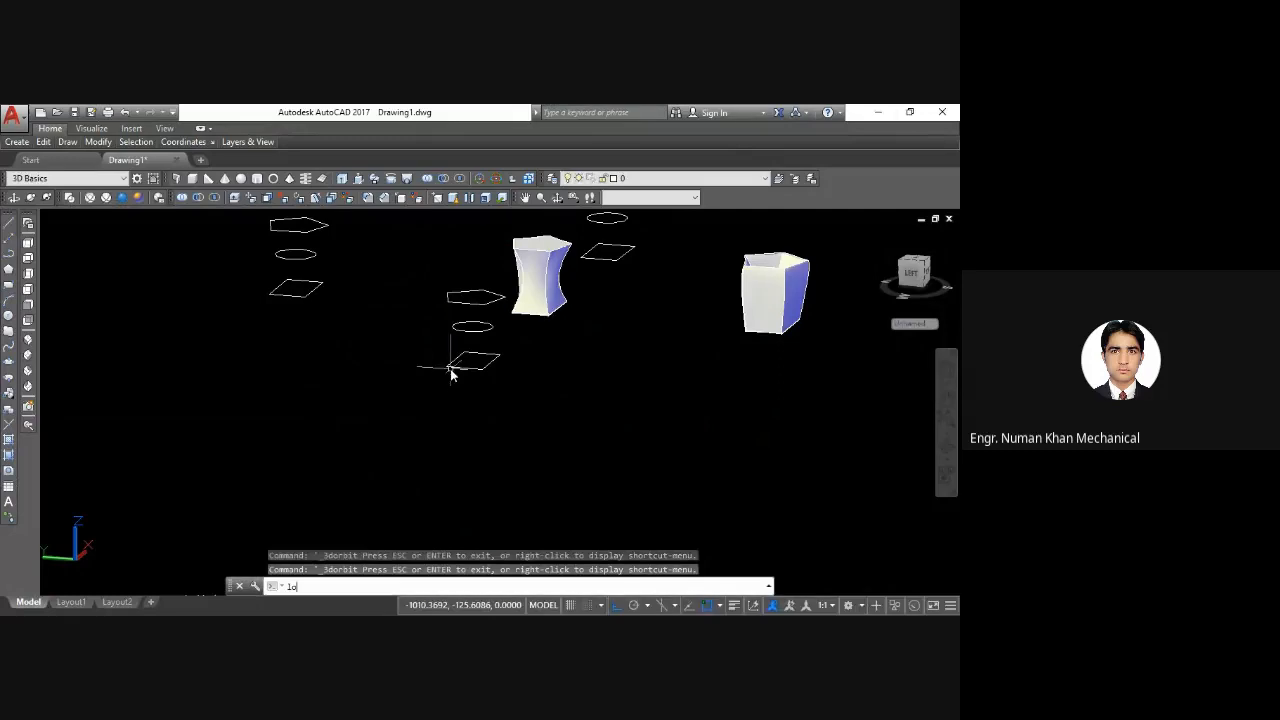
pyautogui.write('ft')
pyautogui.press('Return')
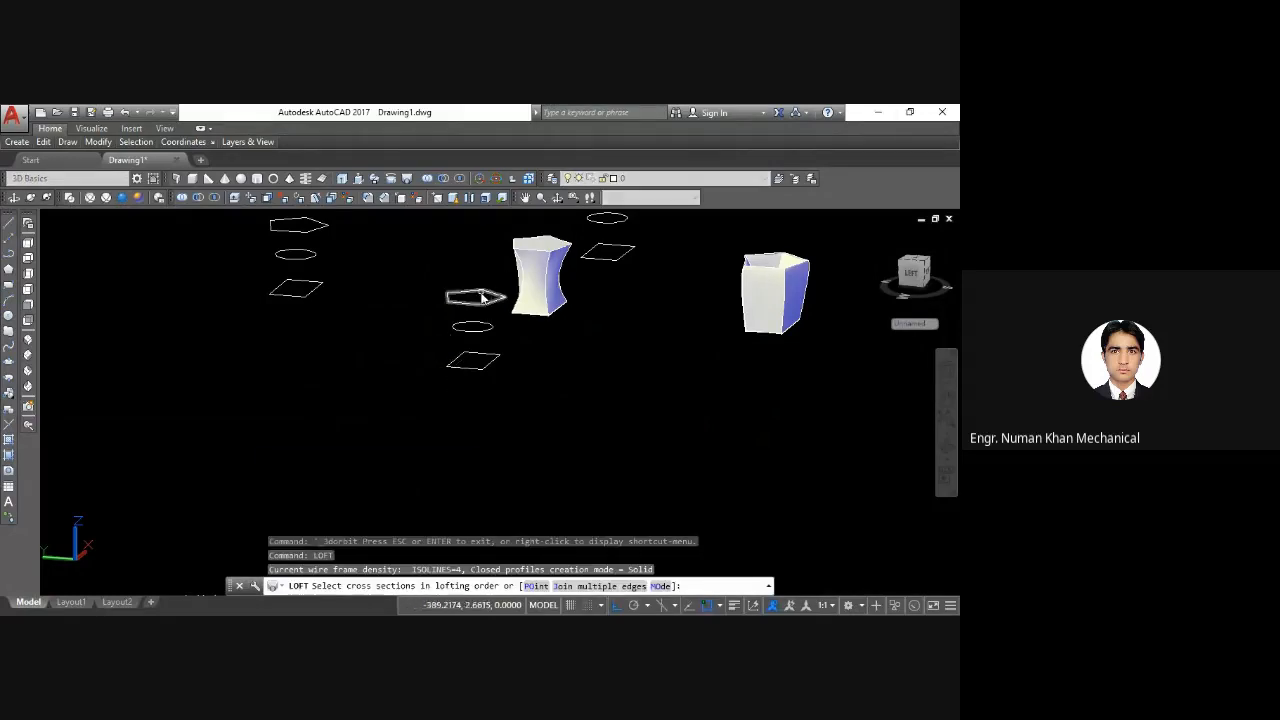
pyautogui.click(487, 310)
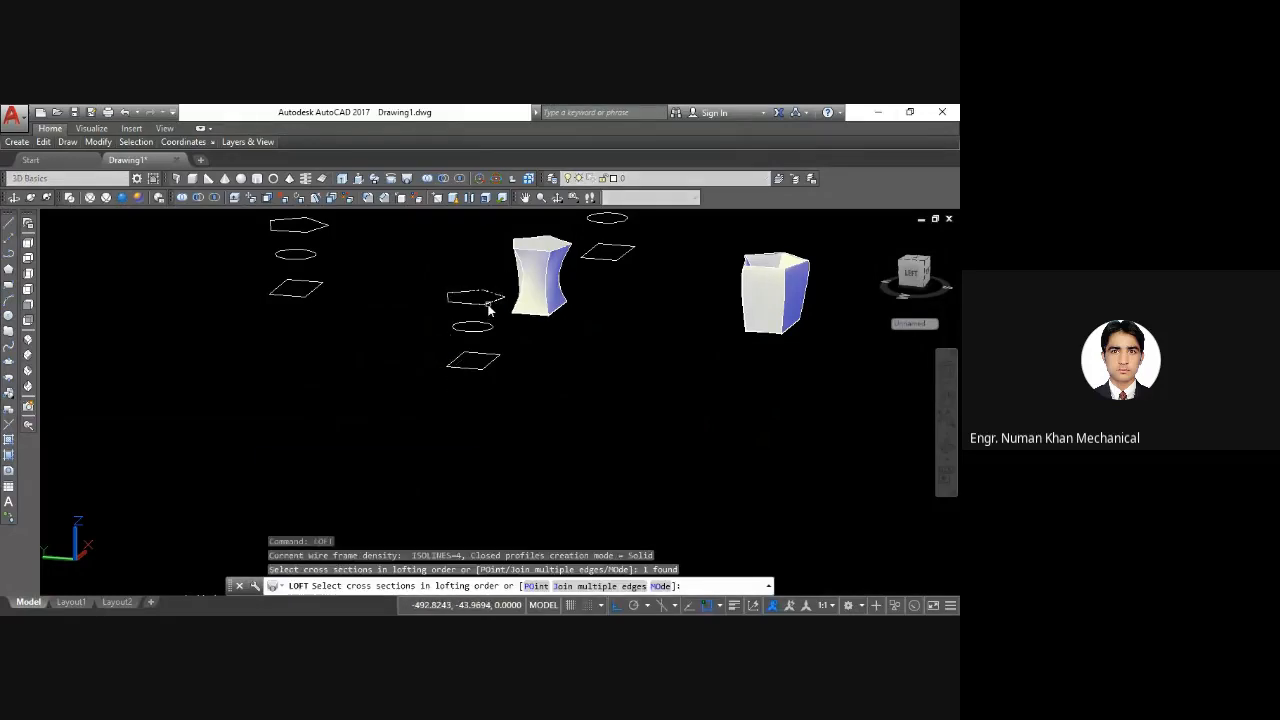
pyautogui.click(487, 367)
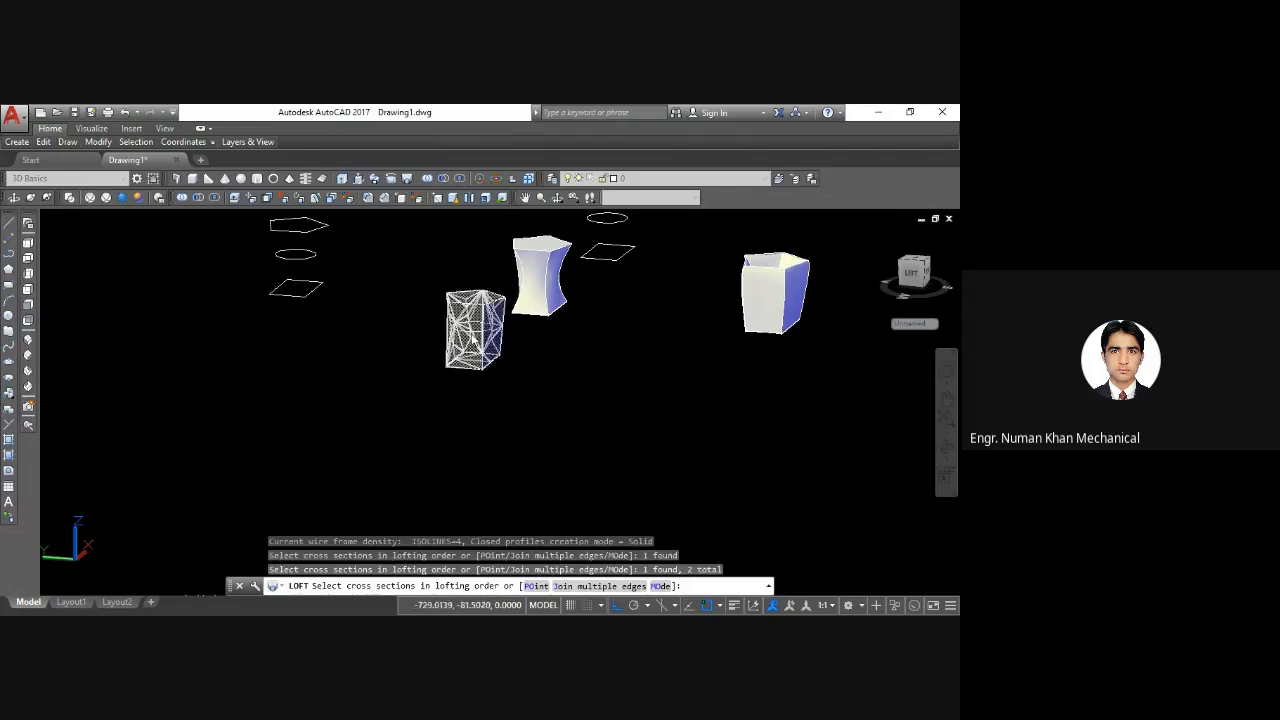
pyautogui.click(472, 330)
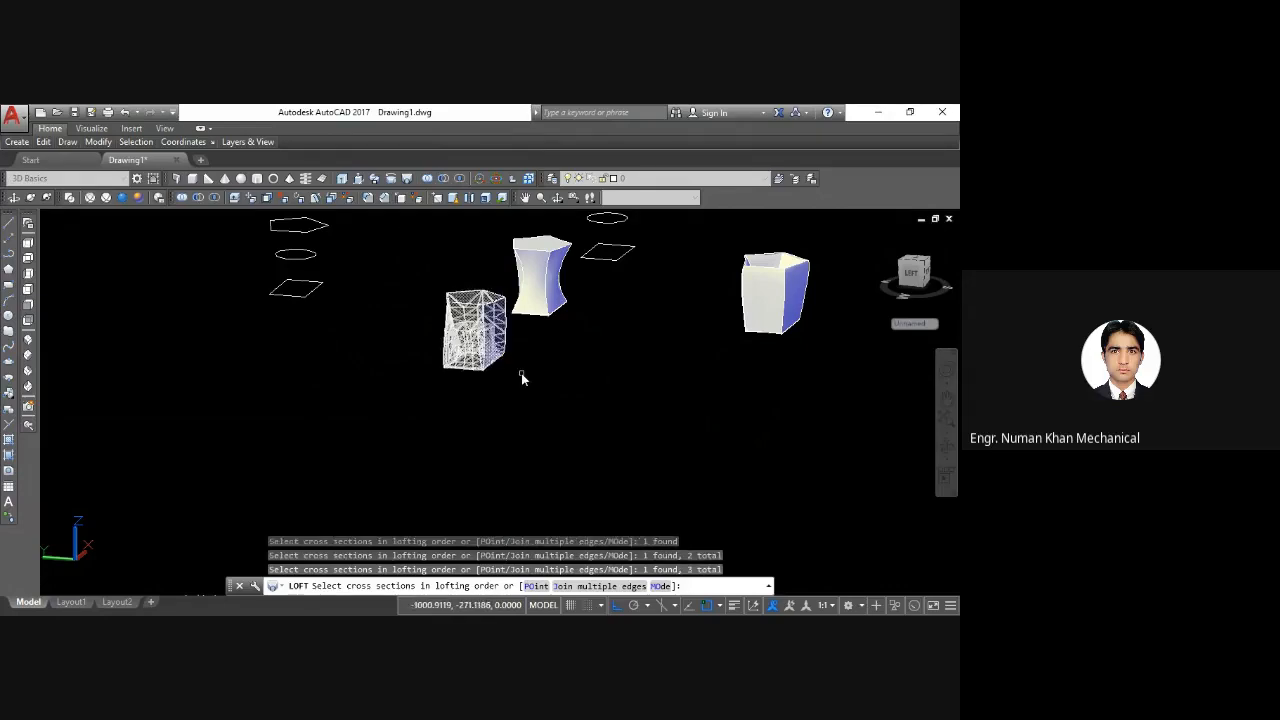
pyautogui.press('Return')
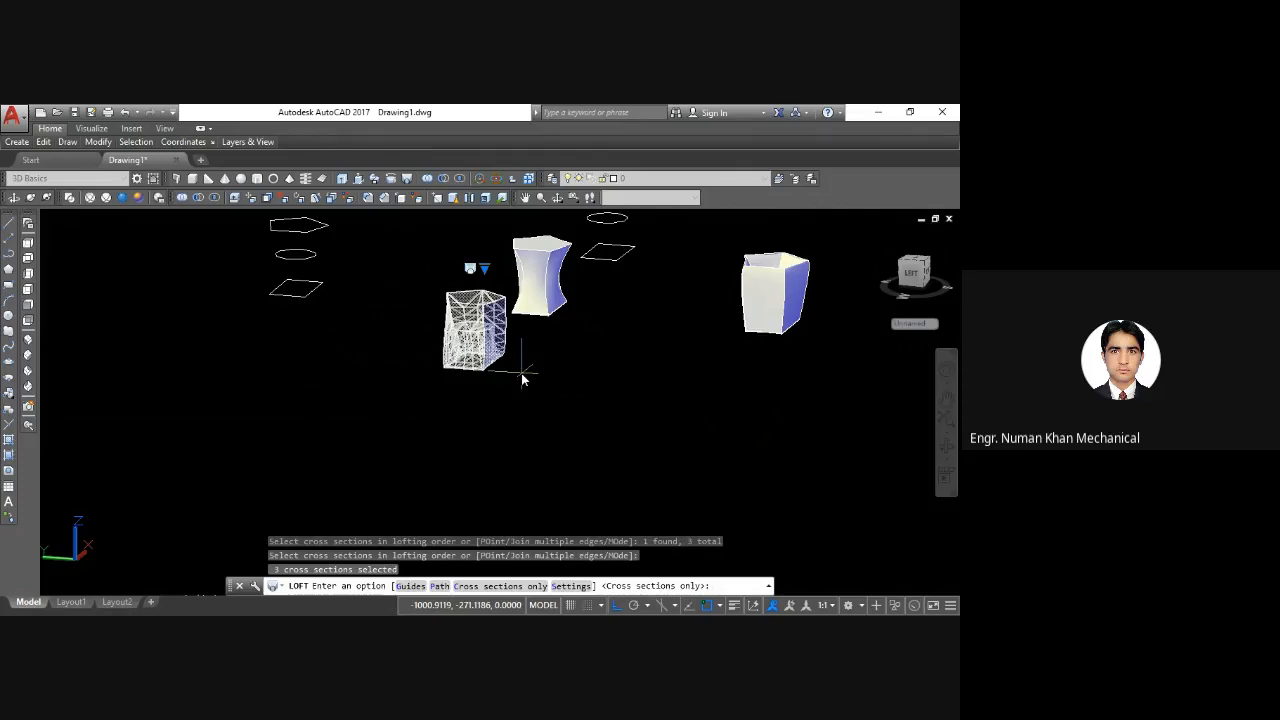
pyautogui.press('Return')
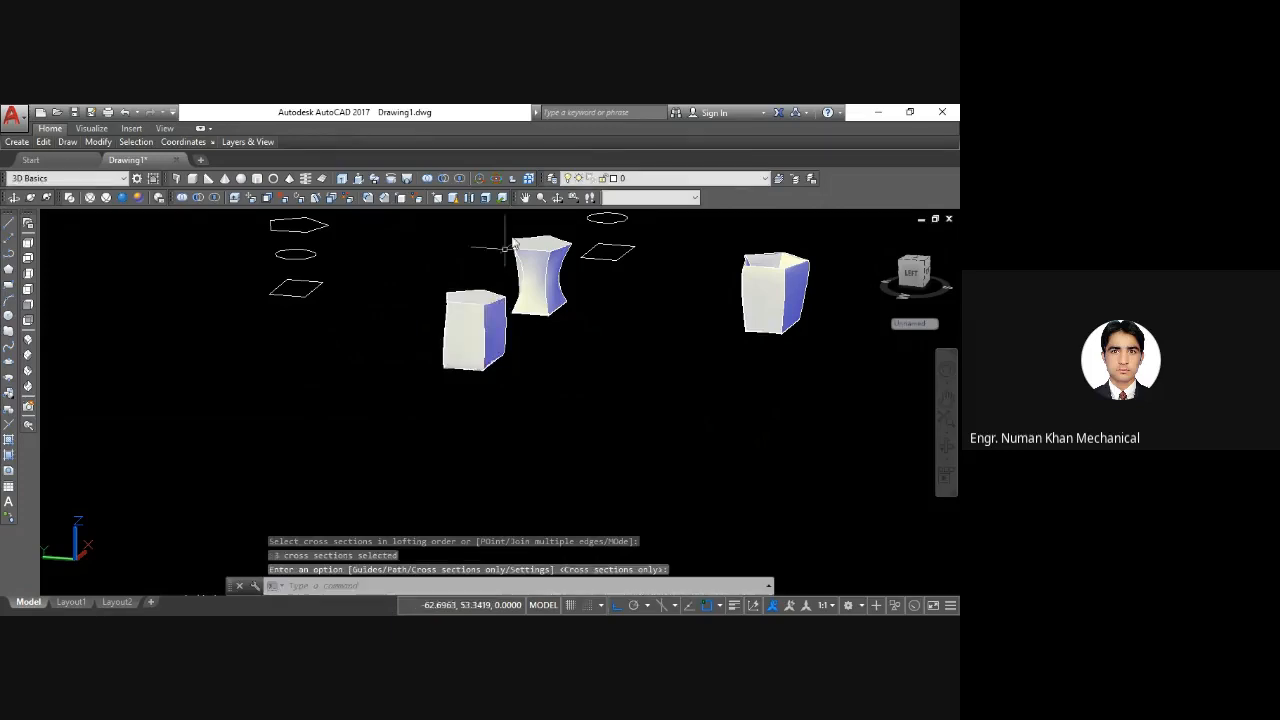
# Step: Orbit around the lofted solids and examine the negative X loft's recessed circle from underneath
pyautogui.click(557, 198)
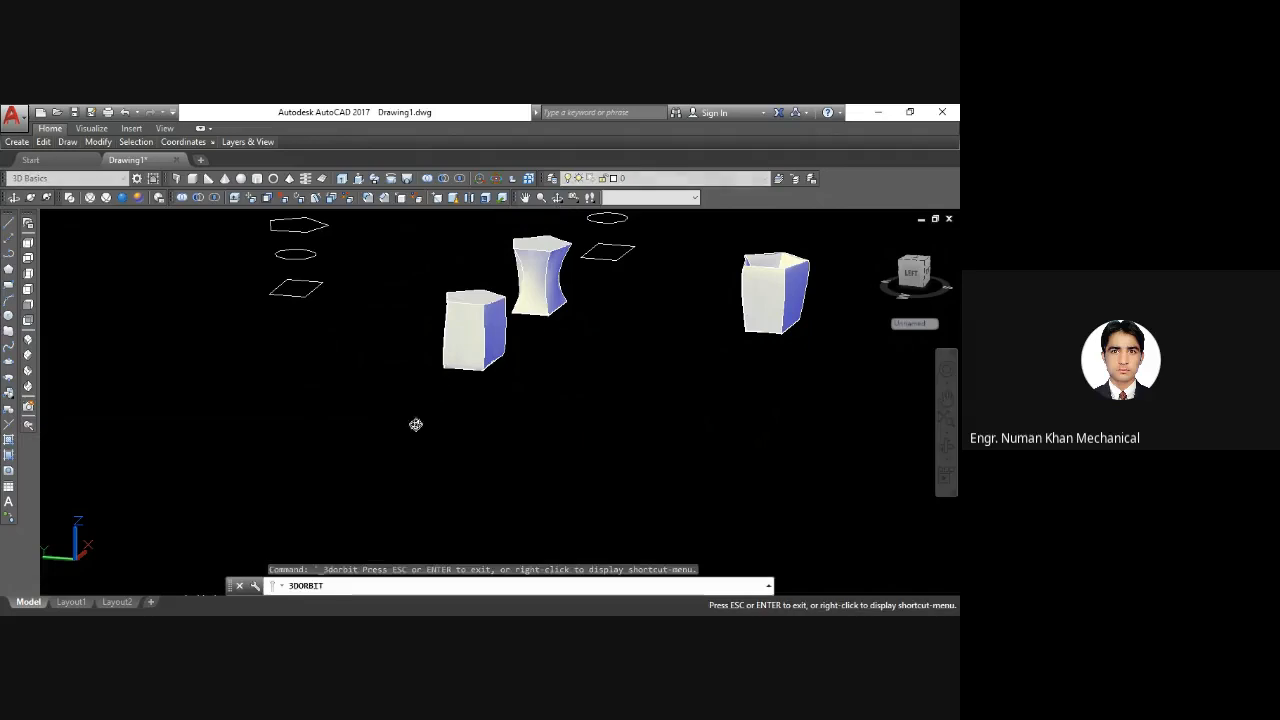
pyautogui.moveTo(419, 404)
pyautogui.mouseDown()
pyautogui.moveTo(420, 357)
pyautogui.moveTo(420, 428)
pyautogui.mouseUp()
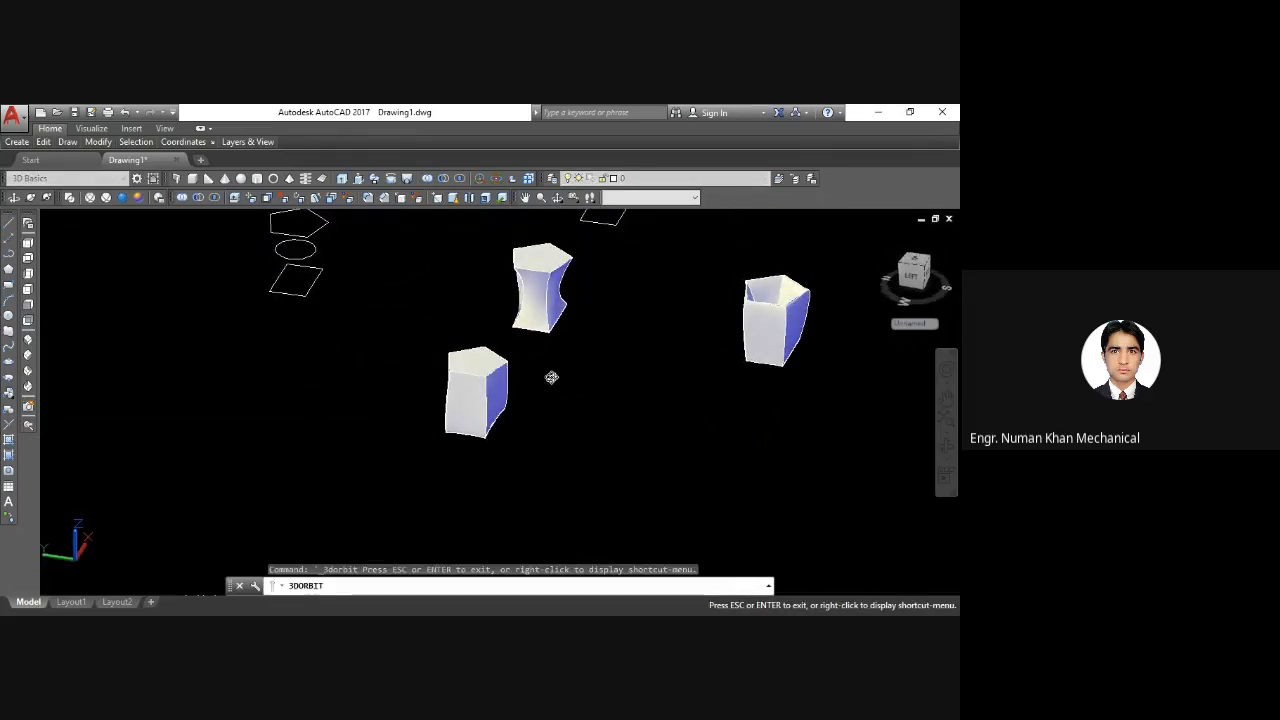
pyautogui.moveTo(551, 378); pyautogui.dragTo(620, 408)
pyautogui.scroll(-5, 510, 406)
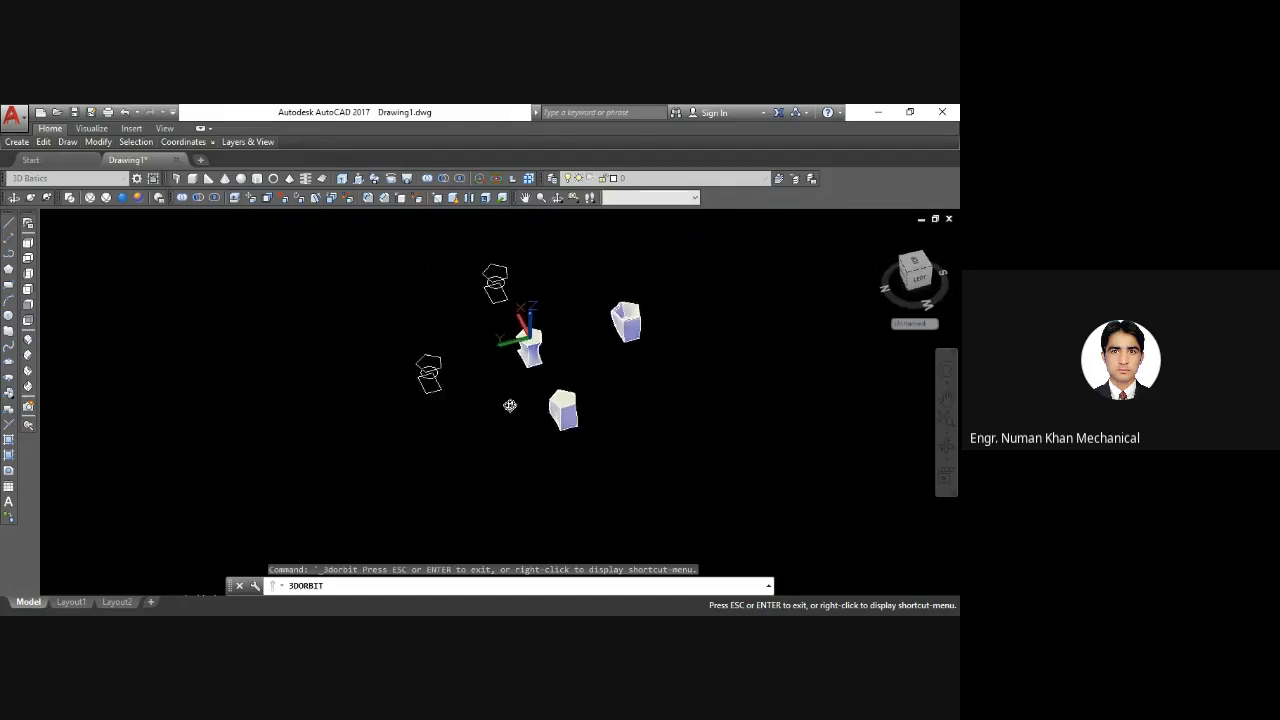
pyautogui.moveTo(510, 406); pyautogui.dragTo(442, 414)
pyautogui.moveTo(403, 503); pyautogui.dragTo(478, 492)
pyautogui.scroll(6, 441, 535)
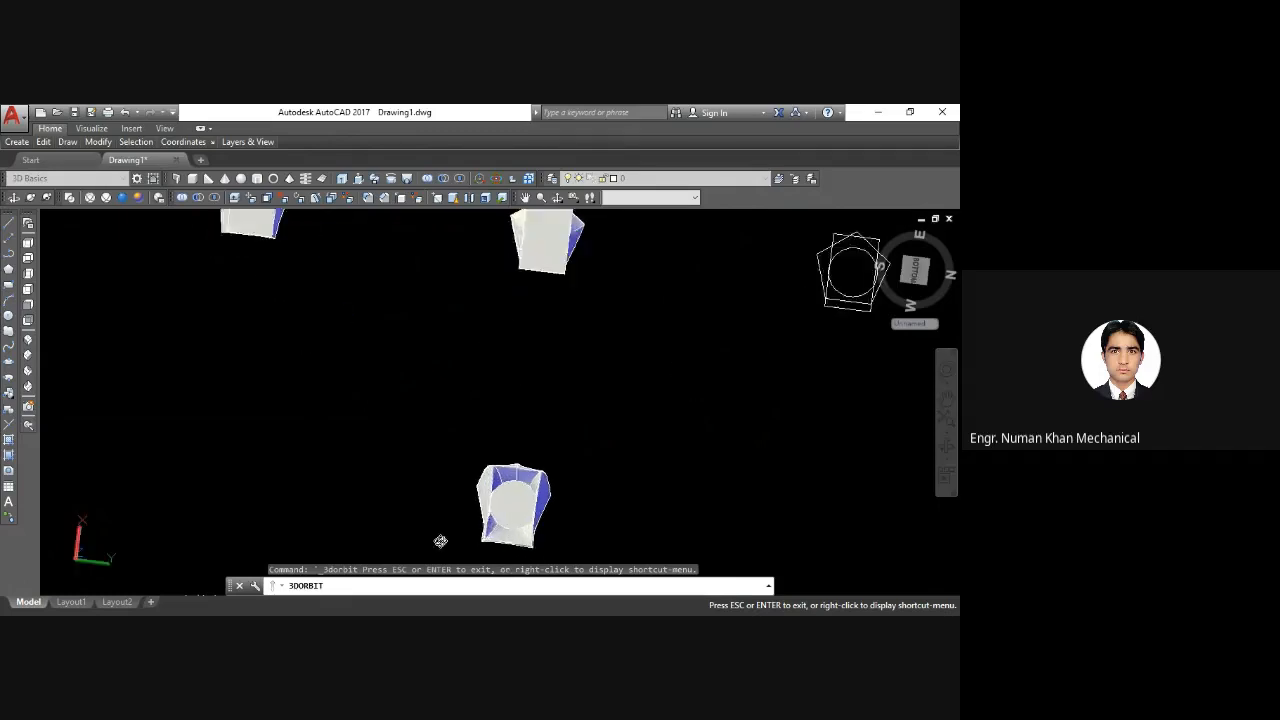
pyautogui.click(49, 199)
pyautogui.moveTo(579, 403); pyautogui.dragTo(485, 461)
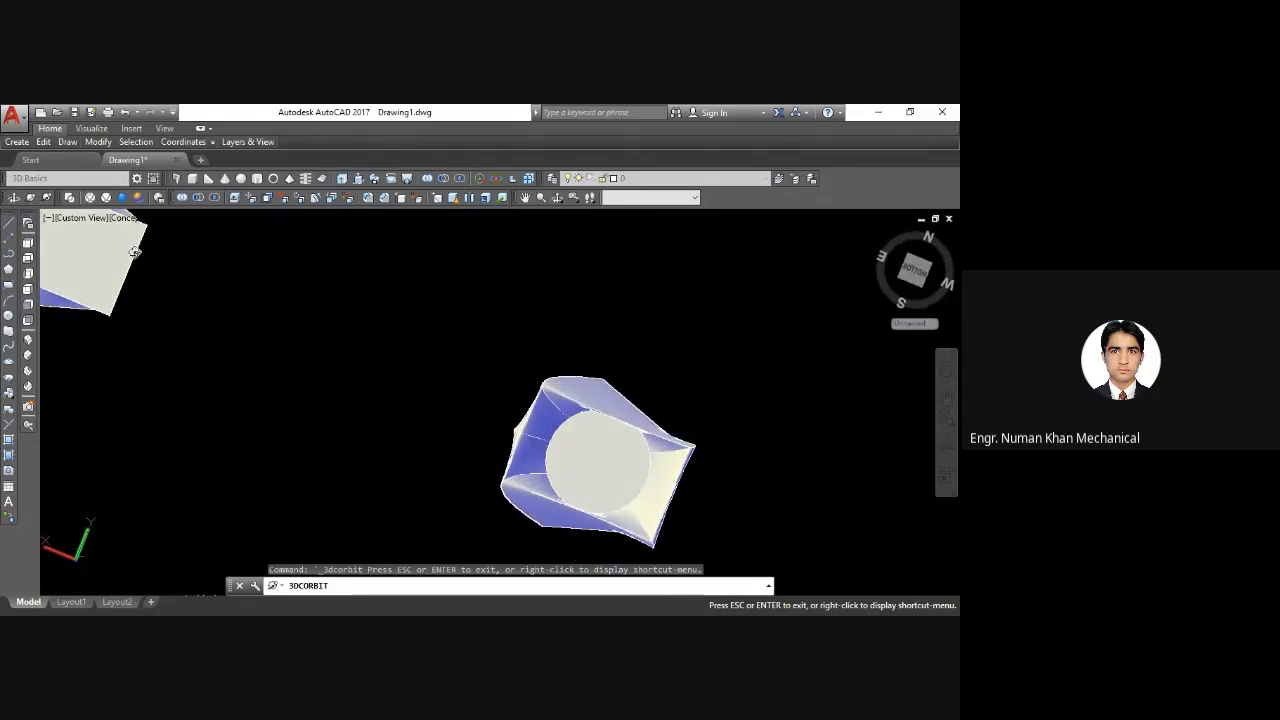
# Step: Zoom to all objects and restore the SW Isometric view to compare the three lofts with the remaining profile copies
pyautogui.press('Escape')
pyautogui.write('z')
pyautogui.press('Return')
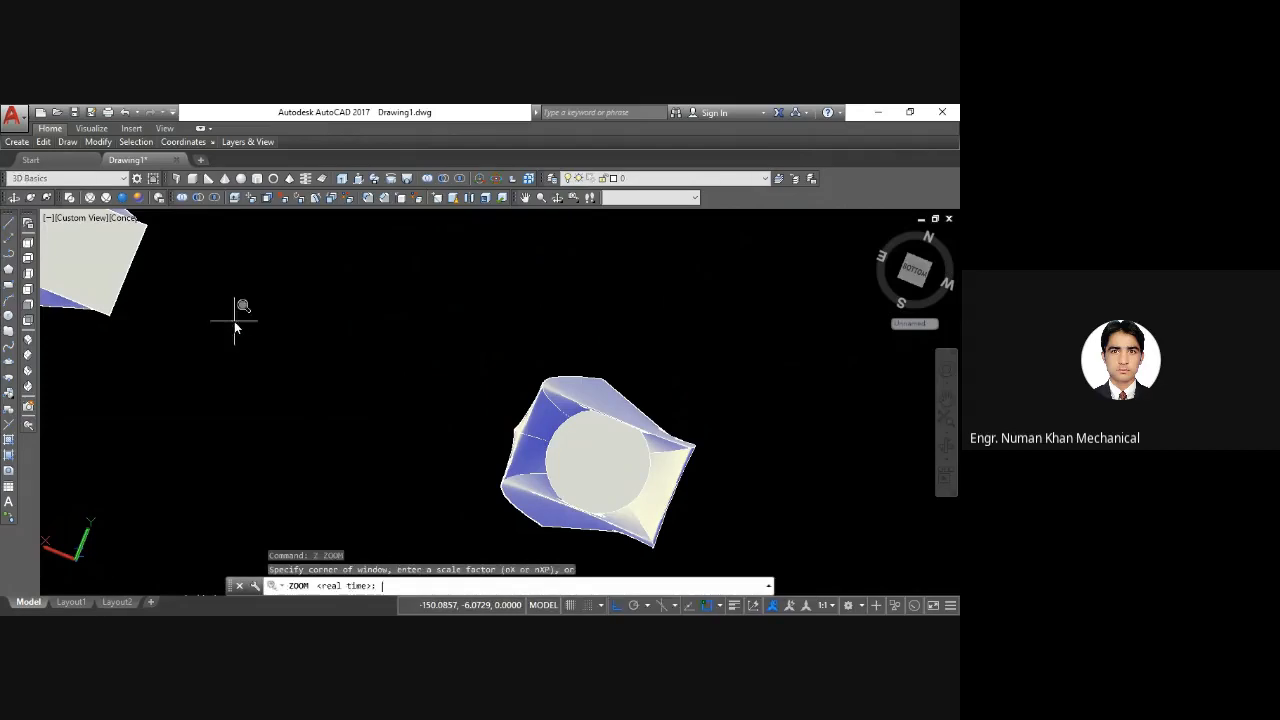
pyautogui.write('a')
pyautogui.press('Return')
pyautogui.press('Escape')
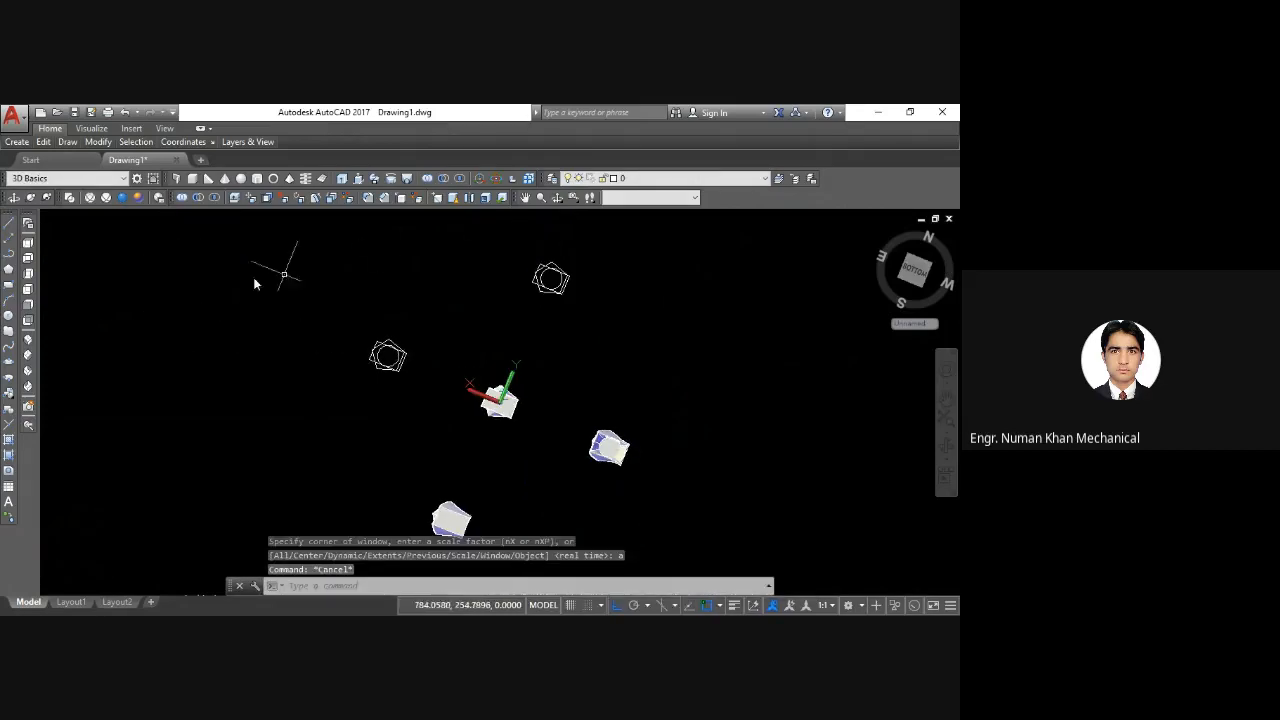
pyautogui.click(31, 340)
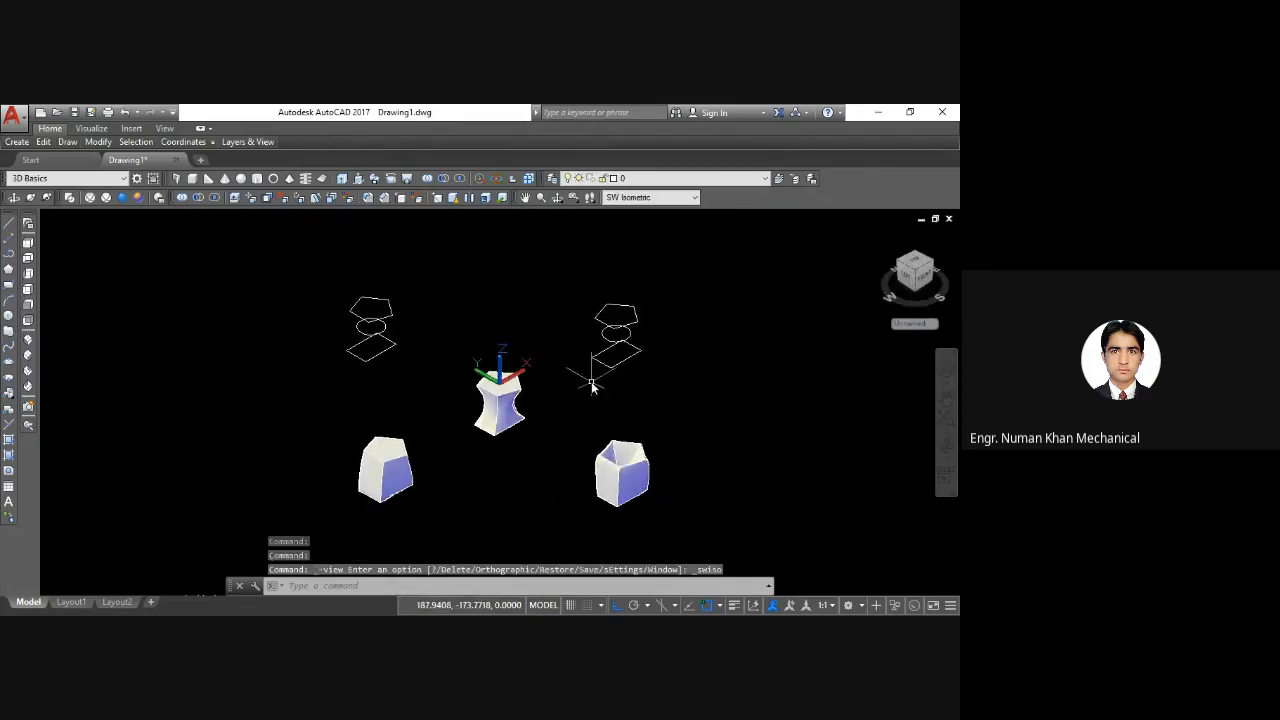
pyautogui.scroll(3, 591, 385)
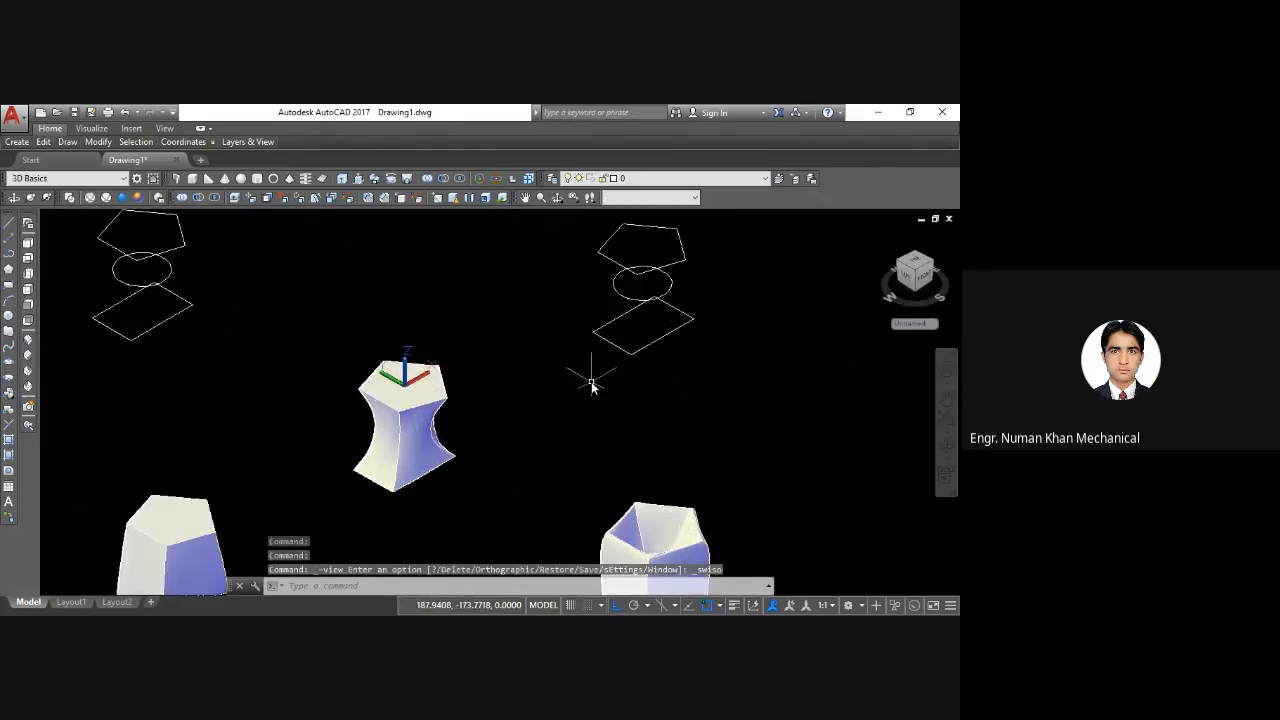
pyautogui.scroll(-2, 591, 385)
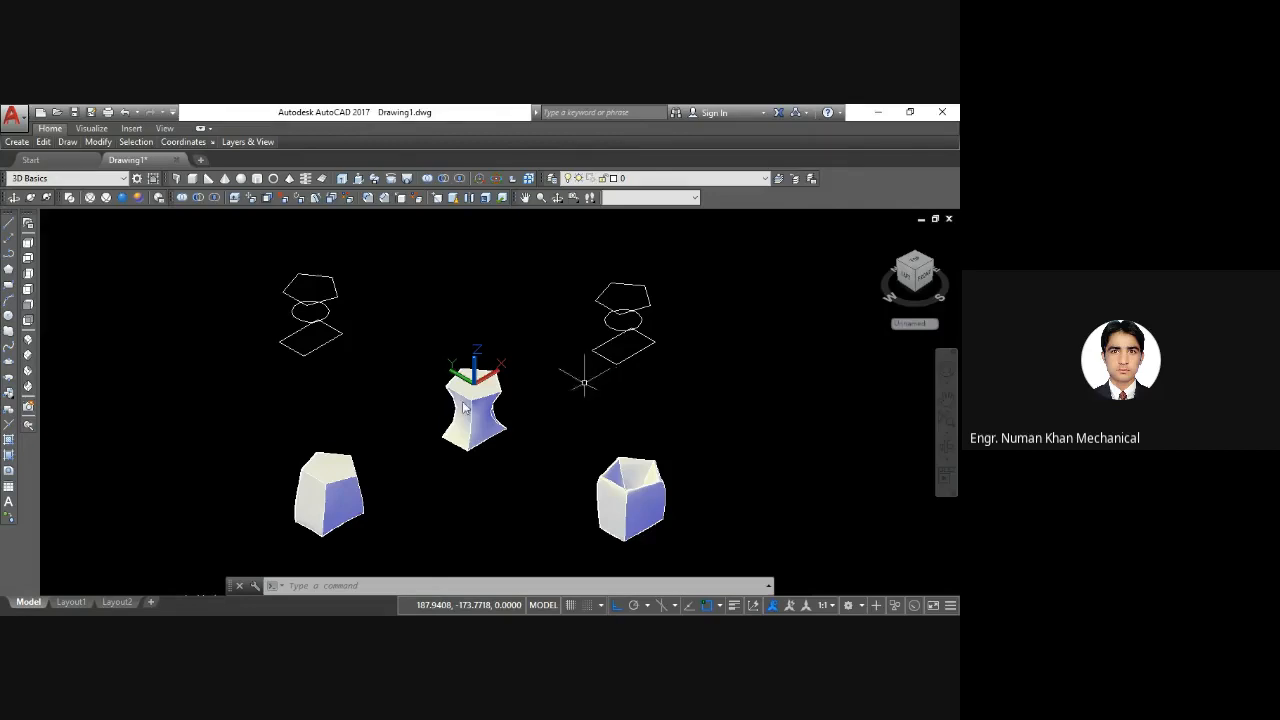
# Step: Switch to the front view and bring the positive X profile copy into view with free space beside it
pyautogui.click(28, 243)
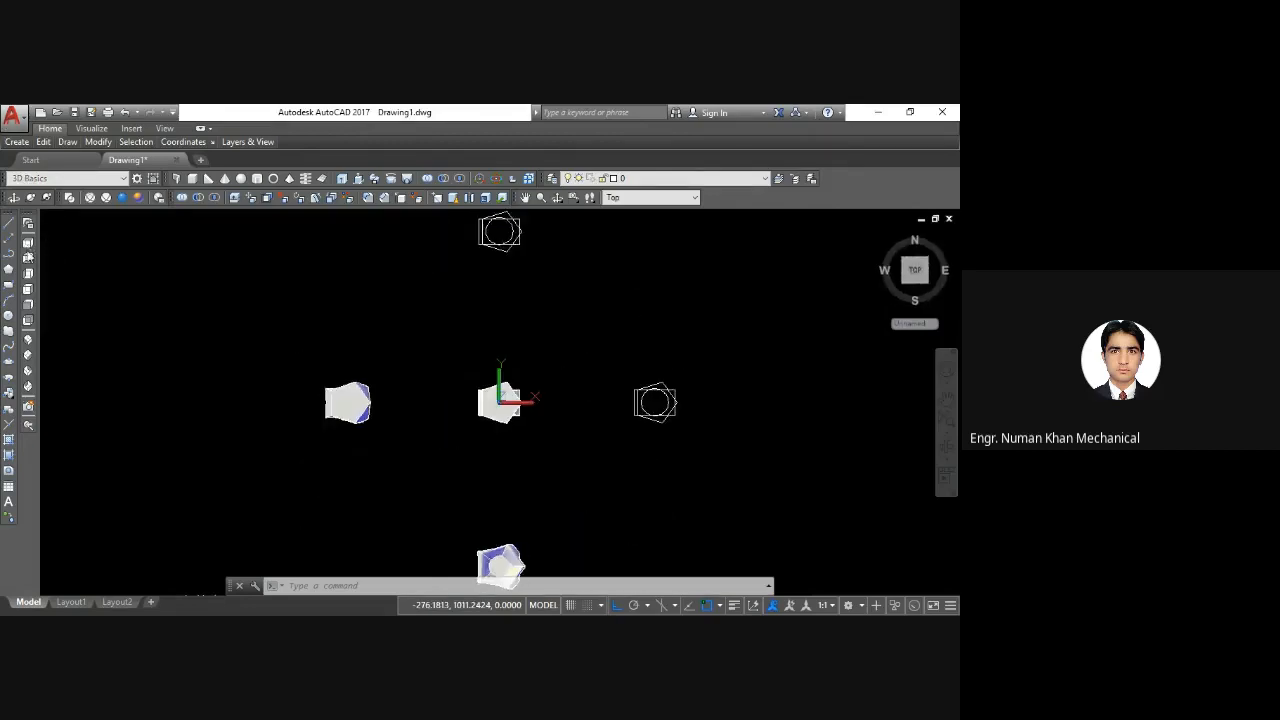
pyautogui.click(28, 305)
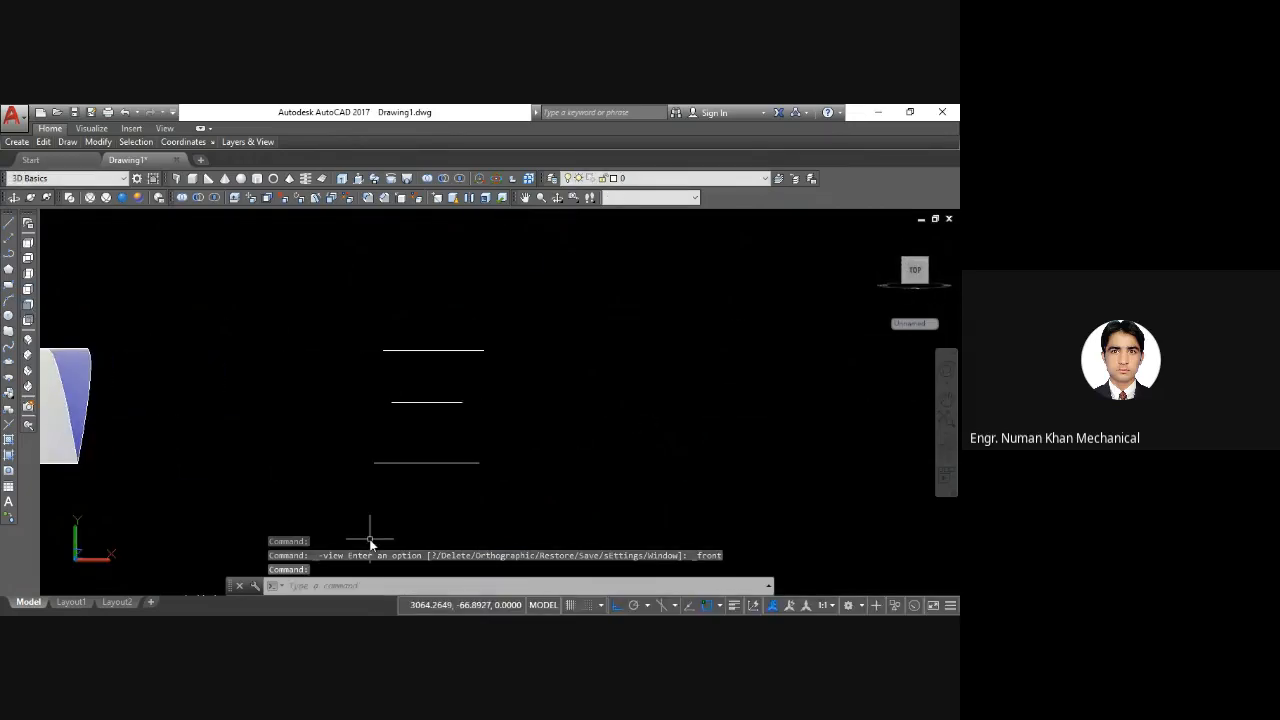
pyautogui.click(12, 366)
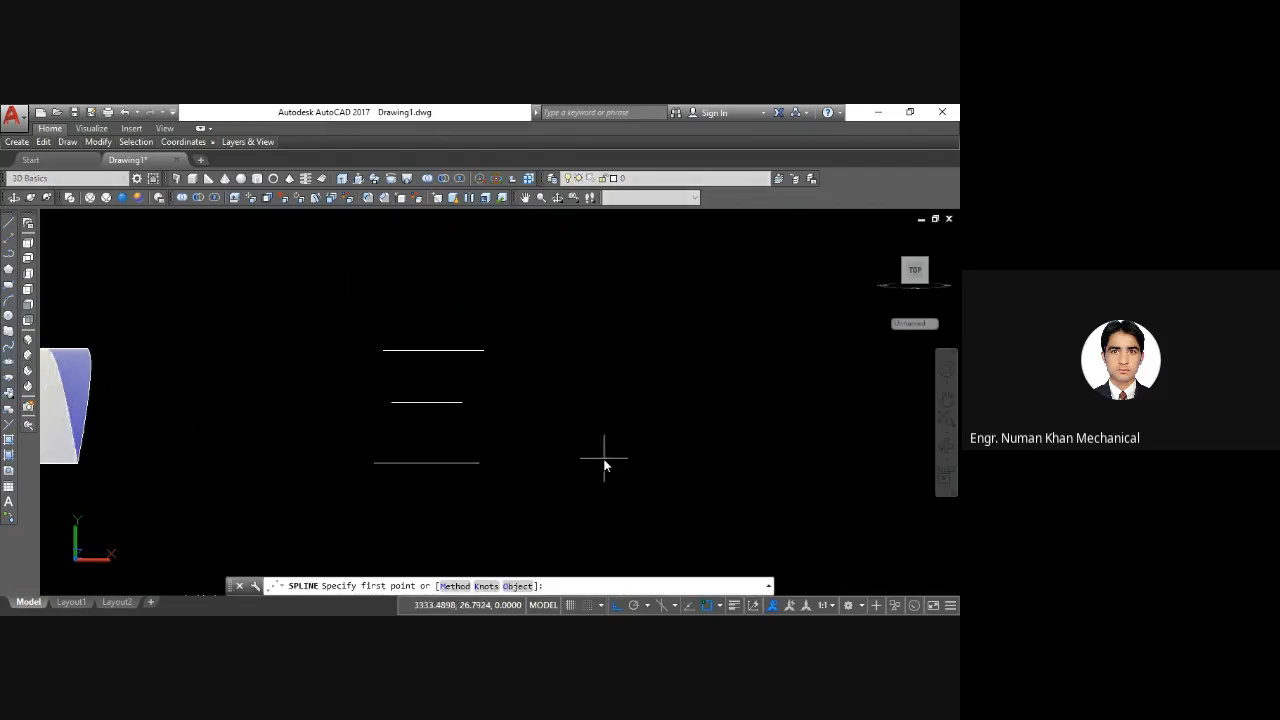
pyautogui.click(546, 480)
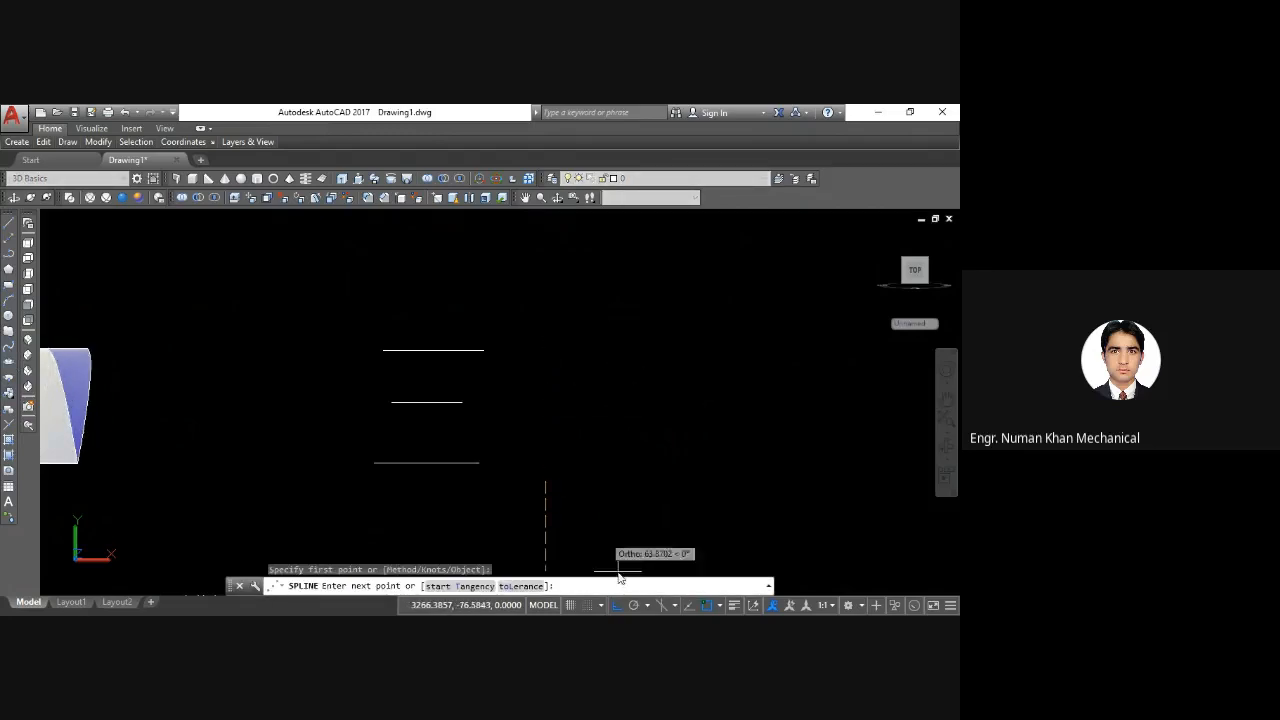
pyautogui.click(617, 605)
pyautogui.click(603, 325)
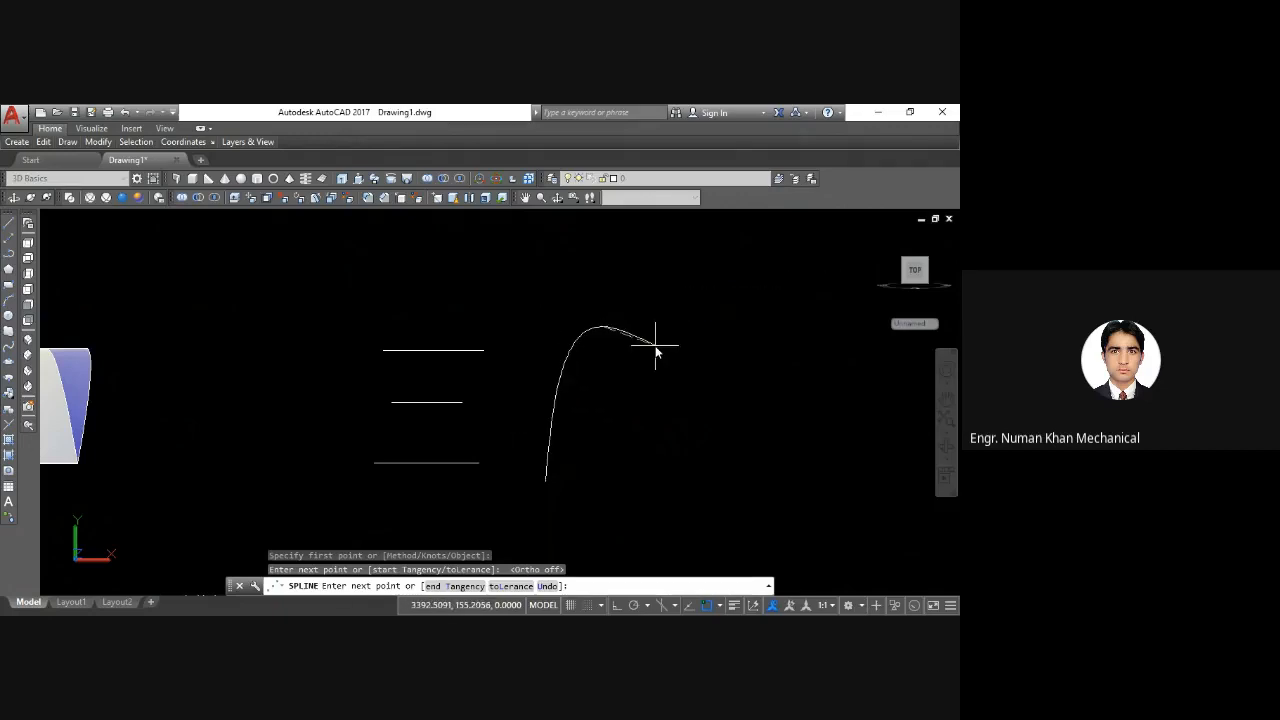
pyautogui.press('Escape')
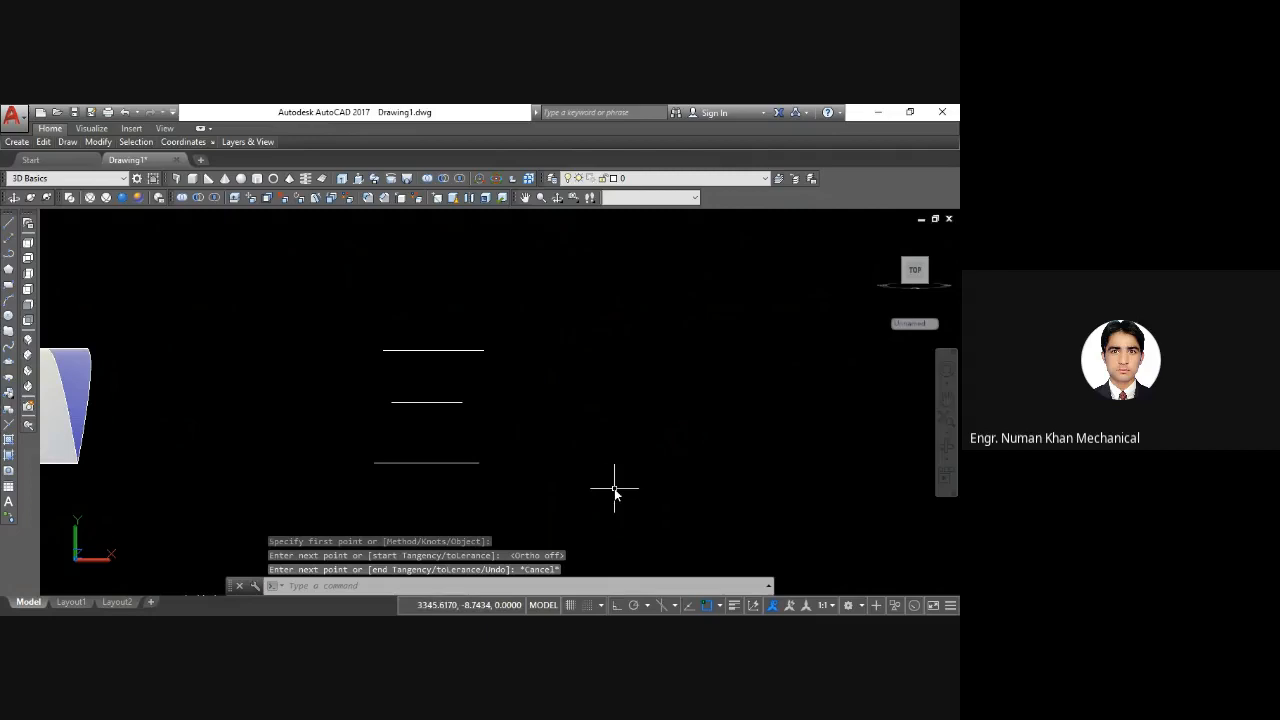
pyautogui.write('SPL')
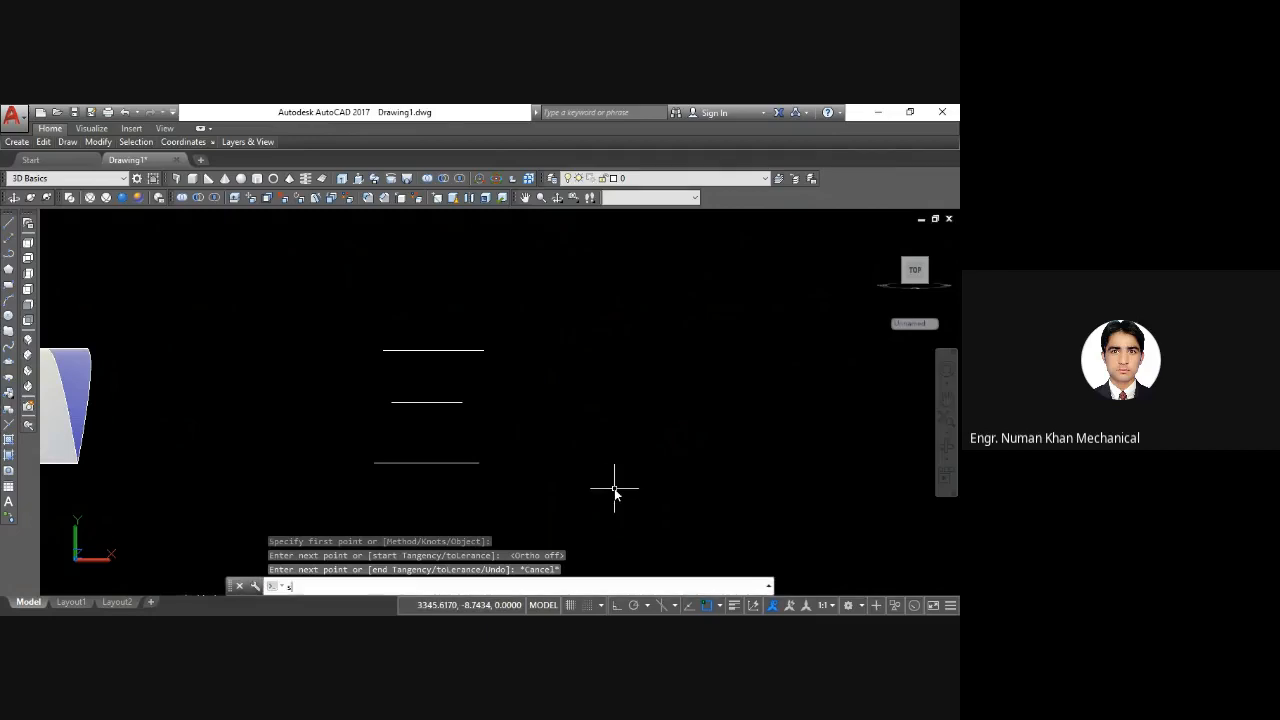
pyautogui.press('Return')
pyautogui.click(612, 493)
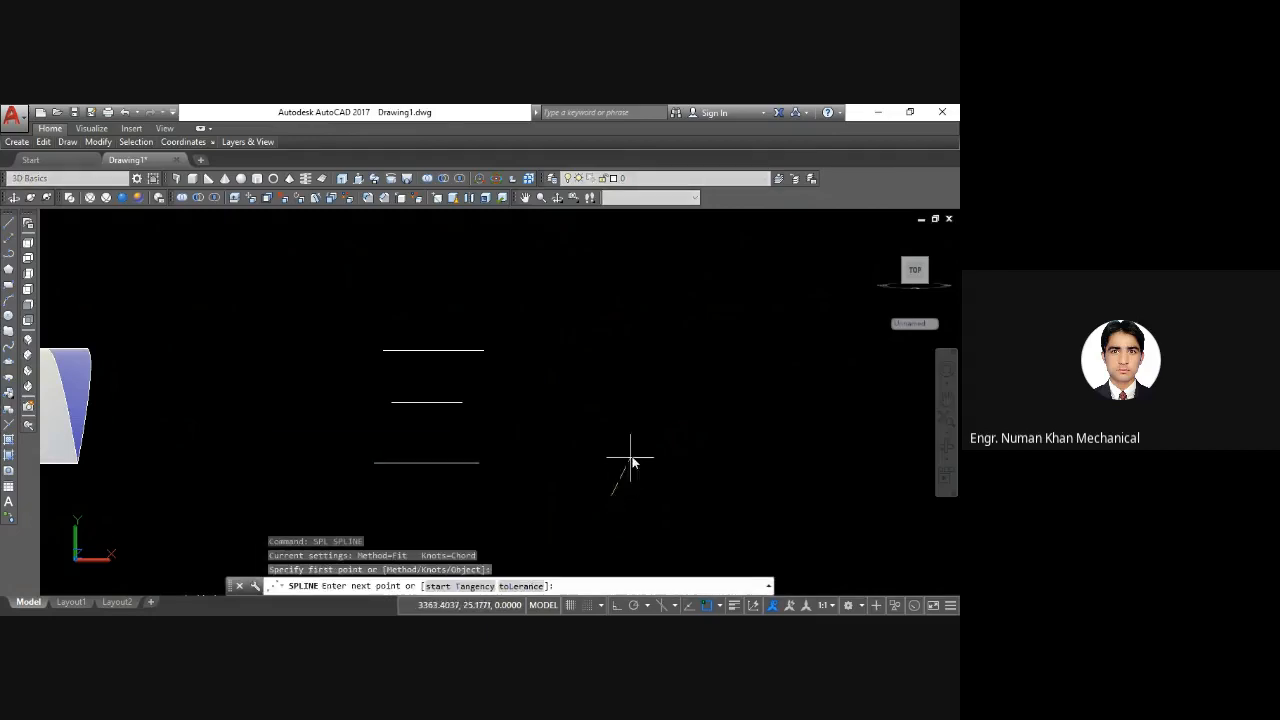
pyautogui.click(672, 422)
pyautogui.click(617, 370)
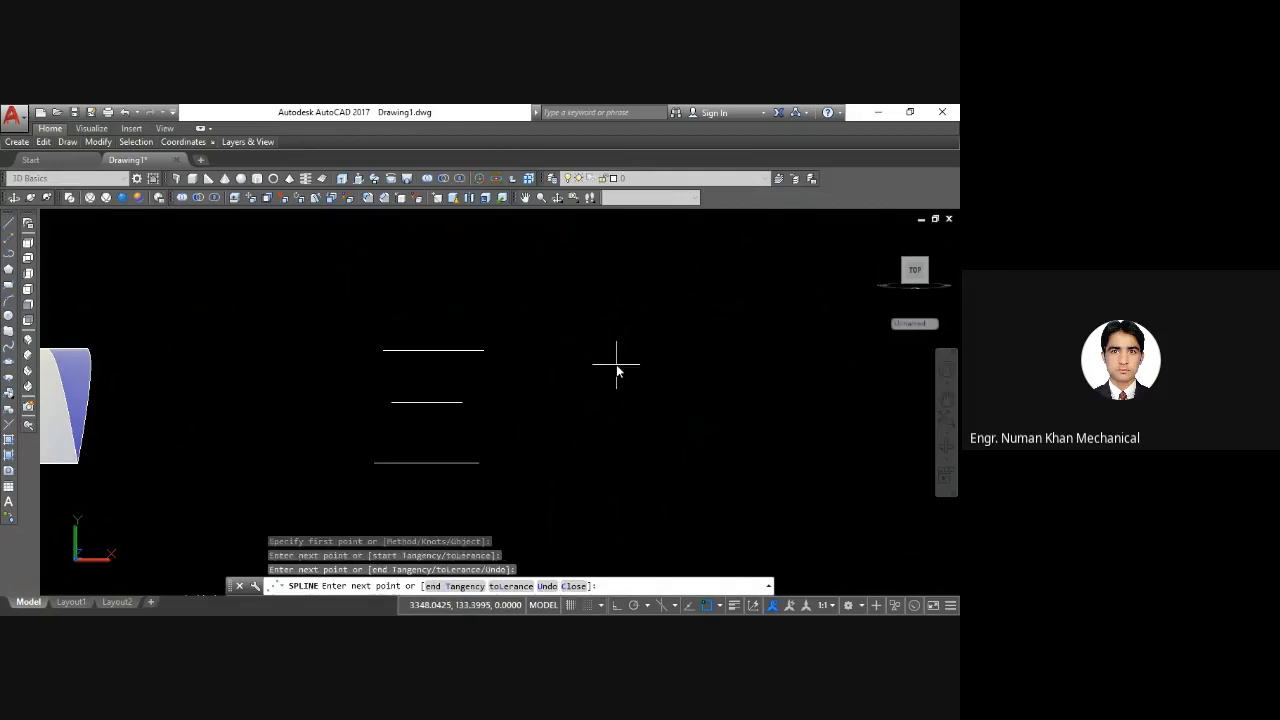
pyautogui.press('Escape')
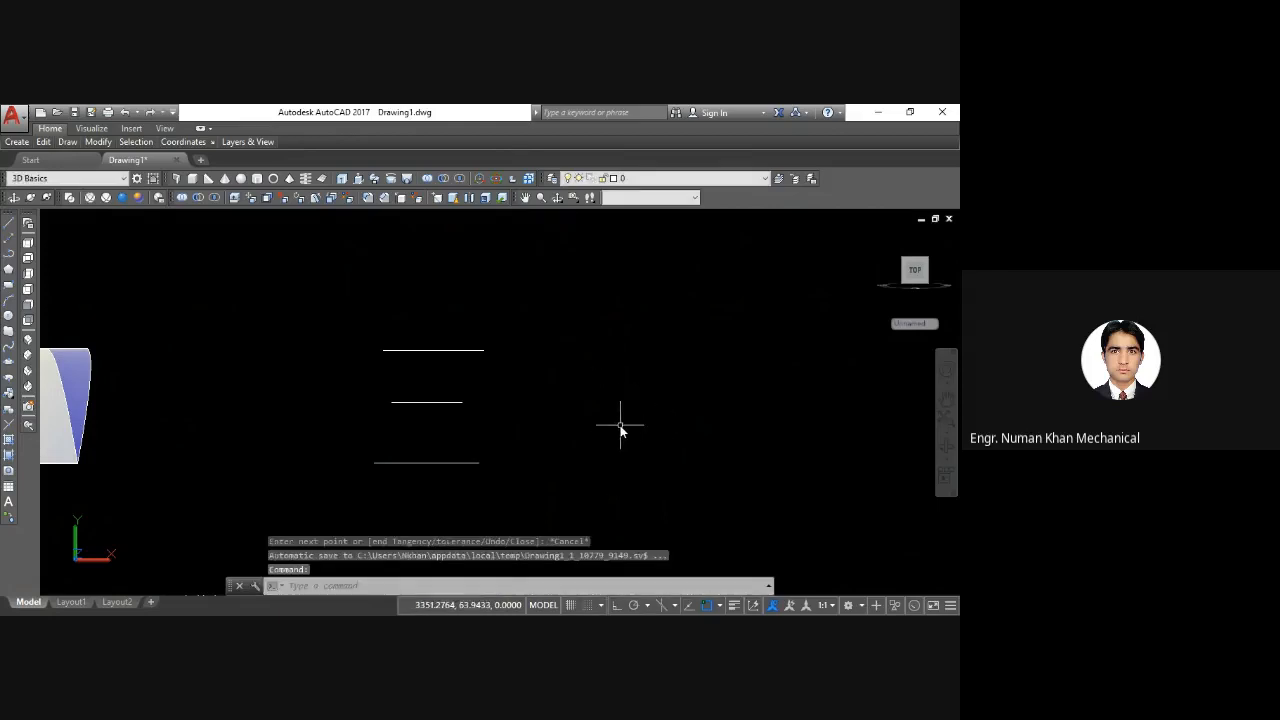
# Step: Draw a three-point spline beside the positive X profile copy, rising from just below the rectangle to the pentagon's level and bulging away from the profiles
pyautogui.write('spl')
pyautogui.press('Return')
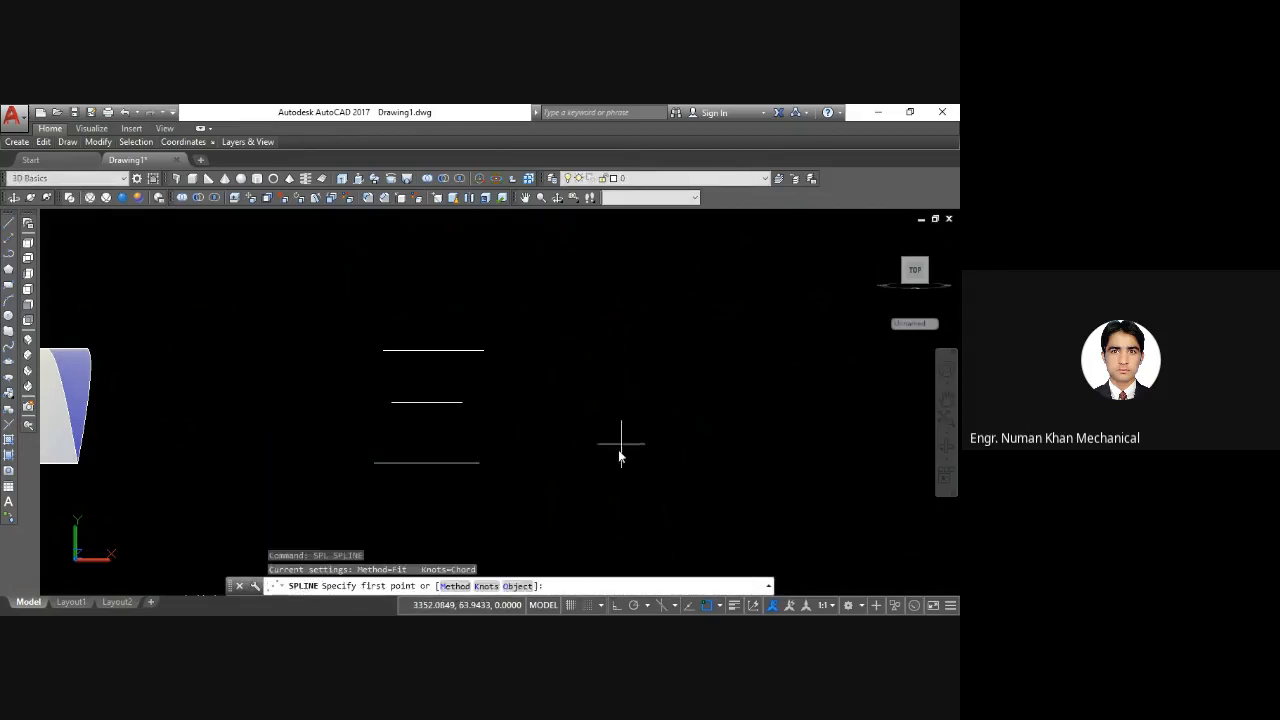
pyautogui.click(600, 483)
pyautogui.click(643, 418)
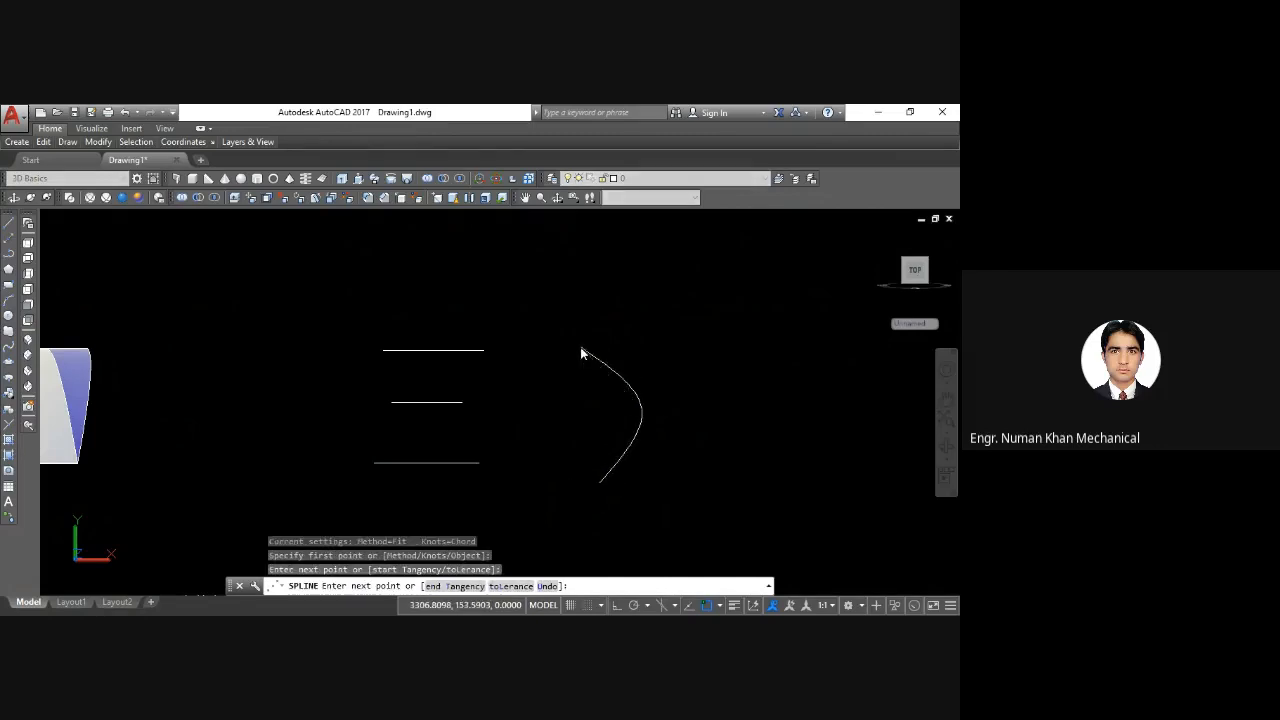
pyautogui.click(580, 348)
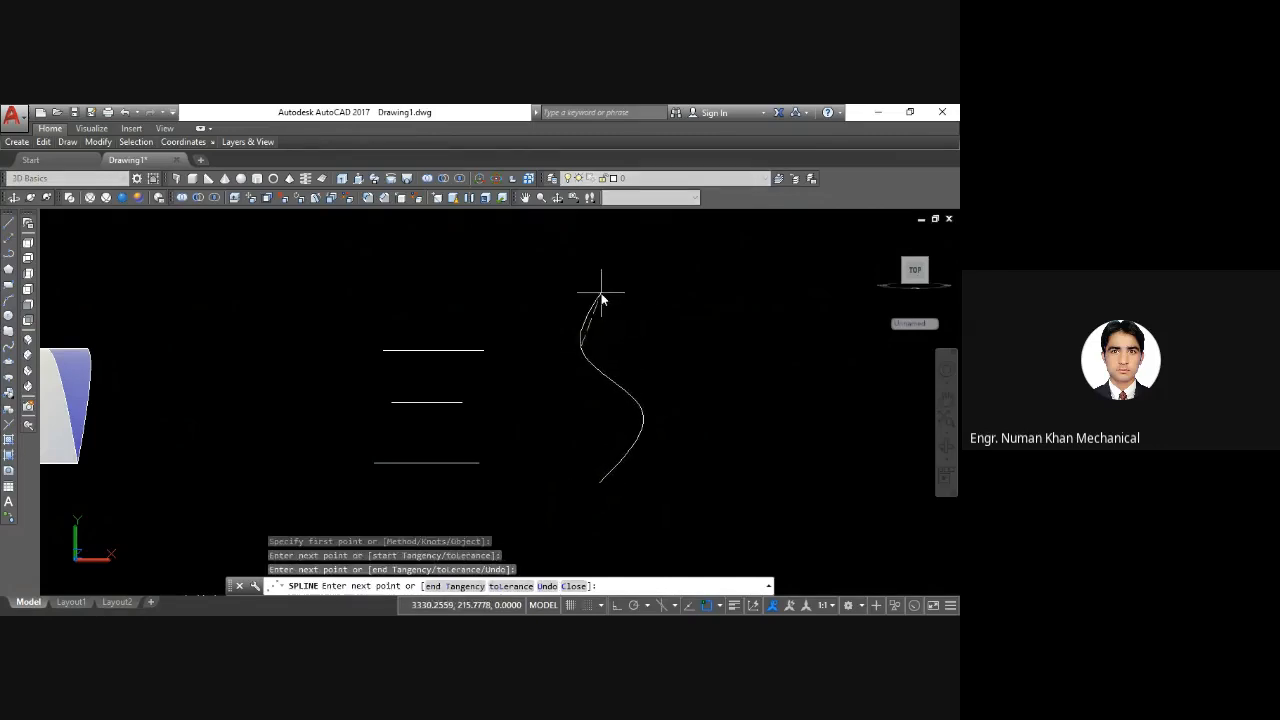
pyautogui.press('Return')
pyautogui.press('Return')
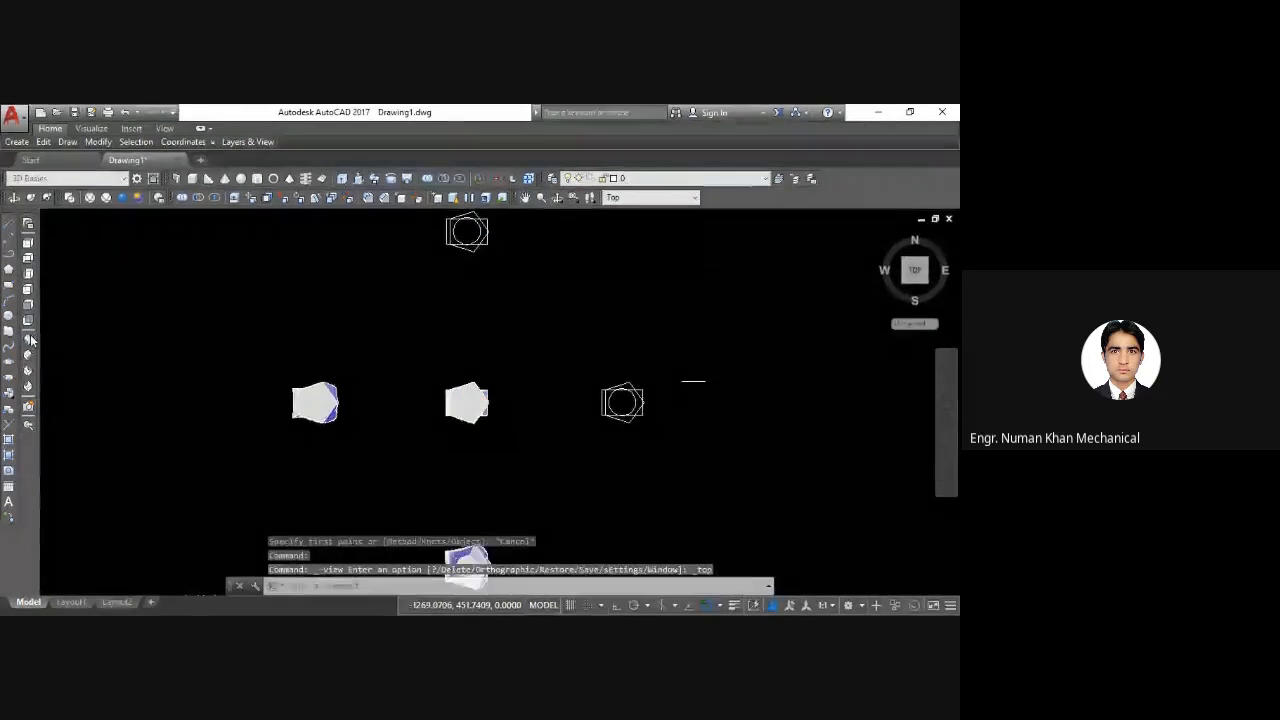
# Step: In the SW Isometric view, try to loft the positive X rectangle, circle and pentagon in that order with the Path option, using the spline
pyautogui.click(476, 415)
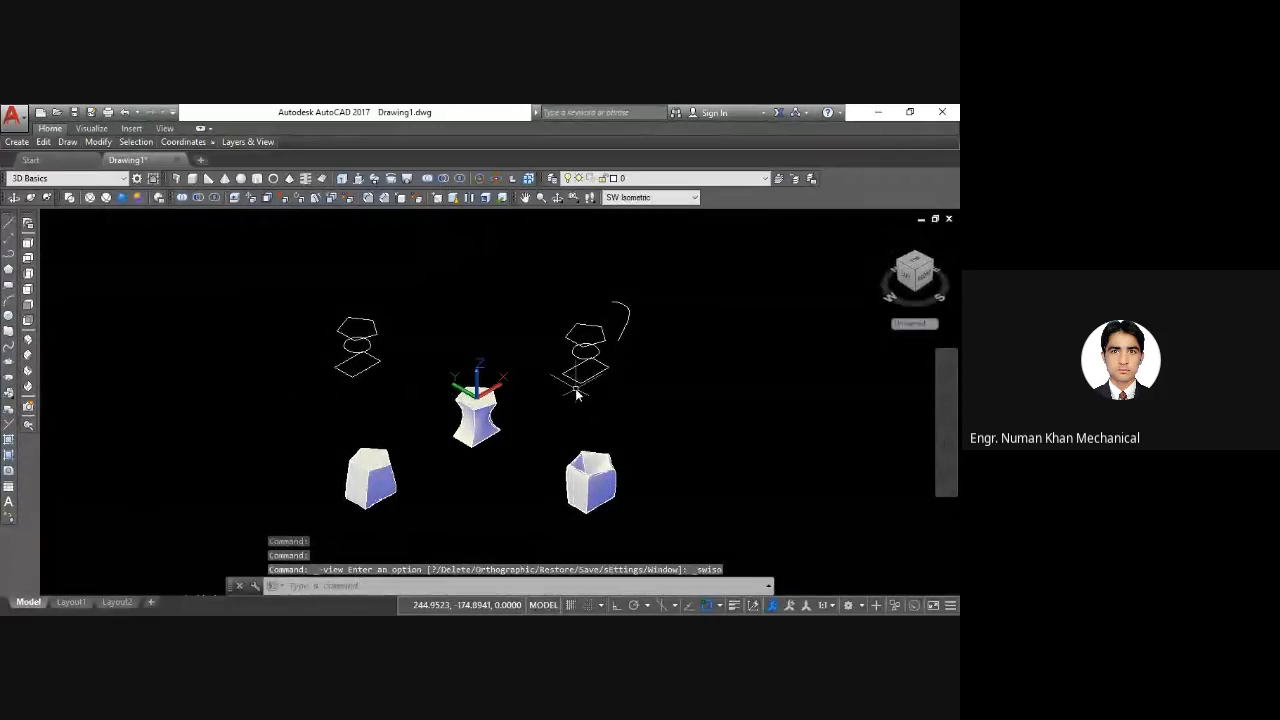
pyautogui.write('LOFT')
pyautogui.press('Return')
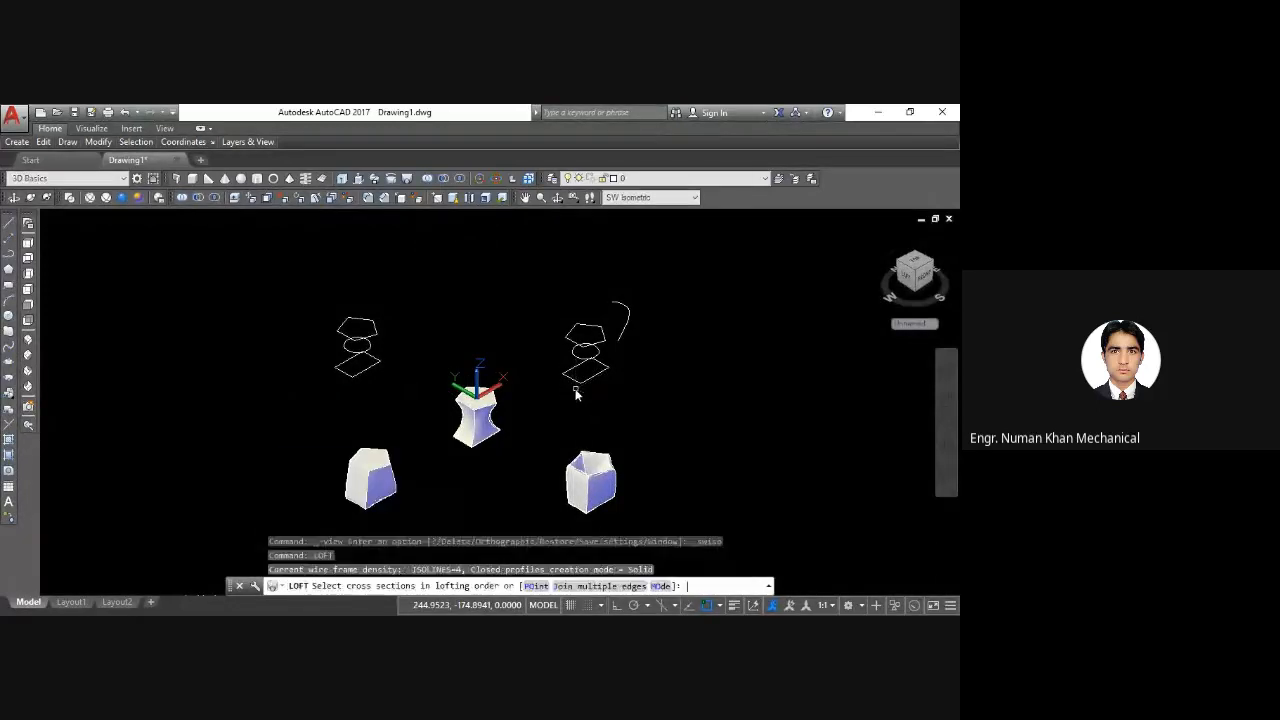
pyautogui.click(600, 367)
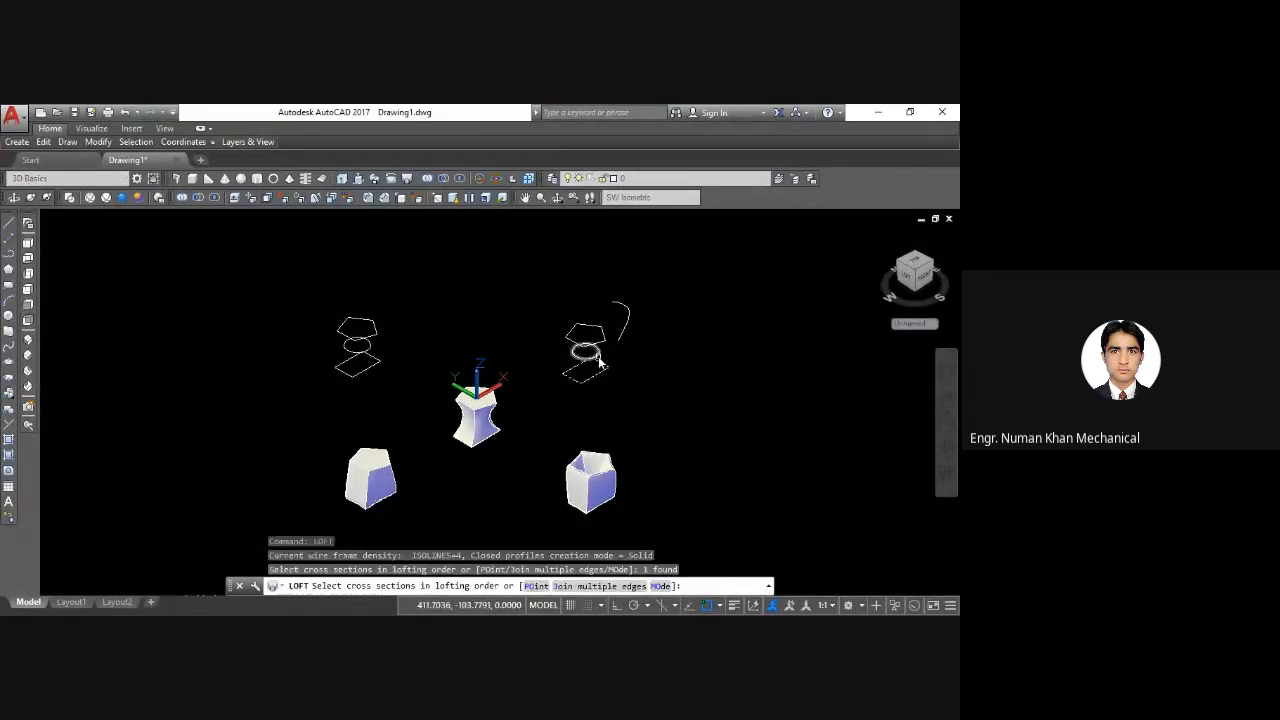
pyautogui.click(603, 350)
pyautogui.click(604, 347)
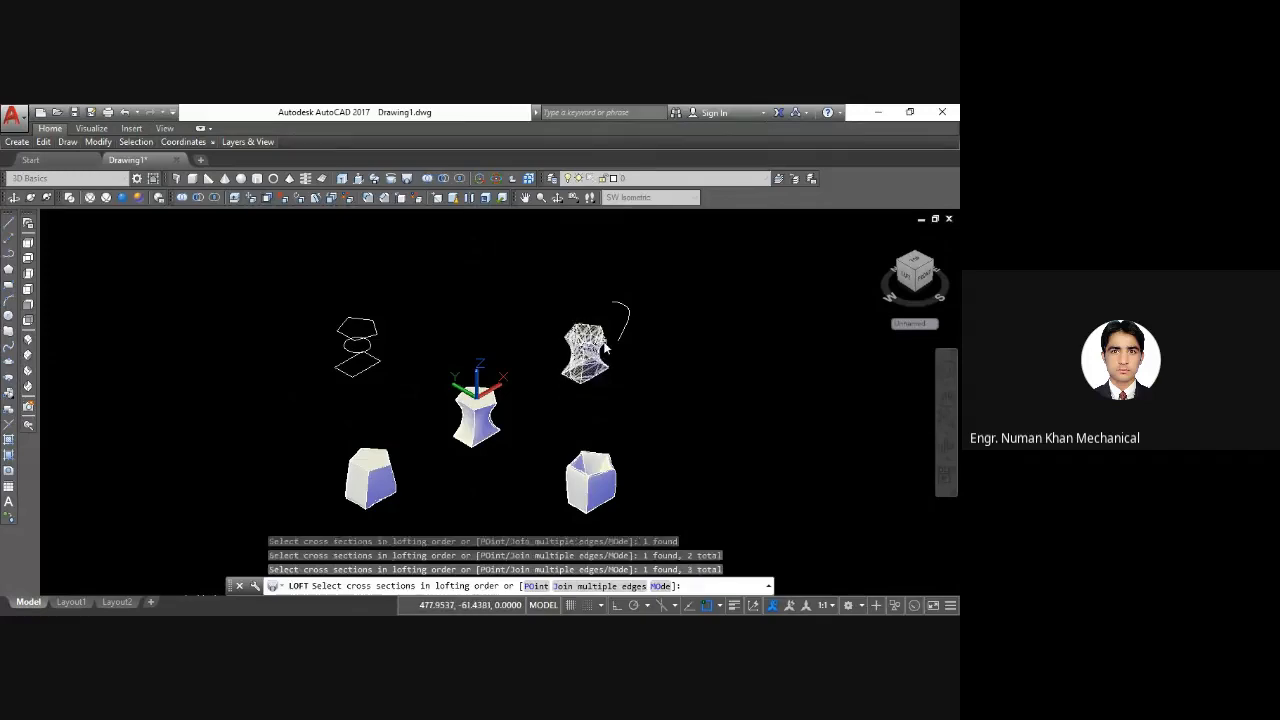
pyautogui.press('Return')
pyautogui.click(439, 586)
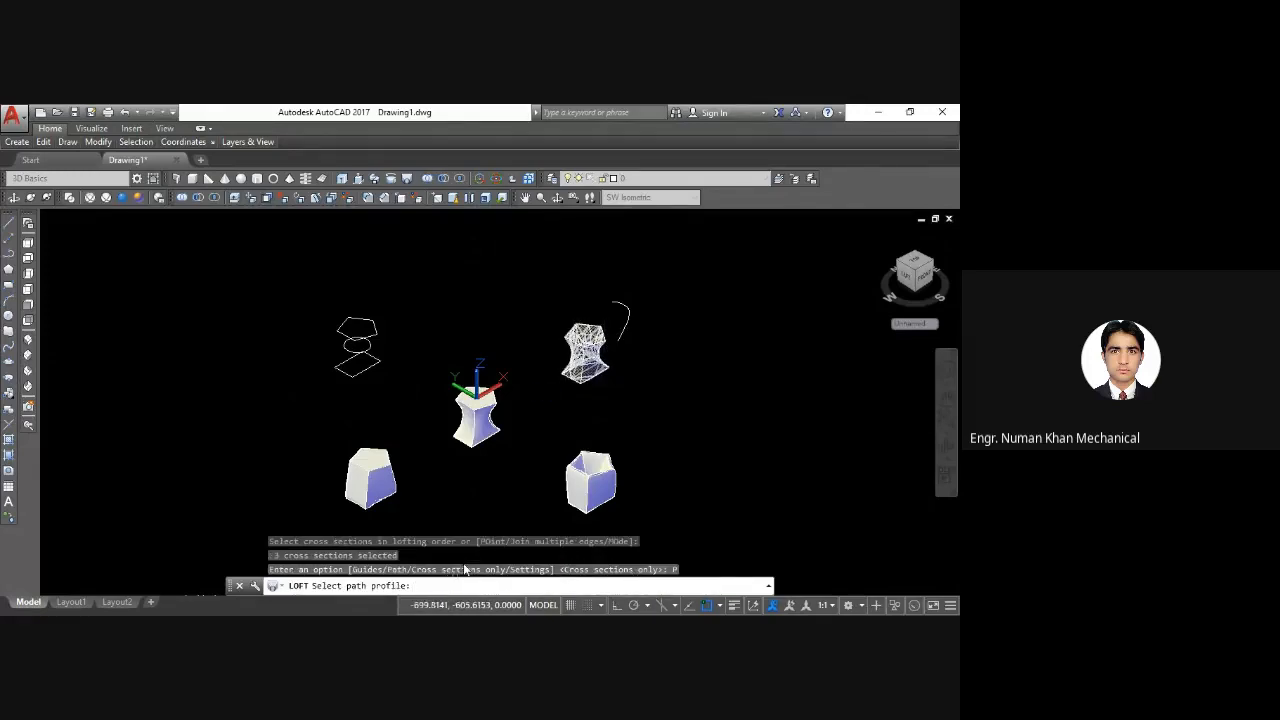
pyautogui.click(630, 325)
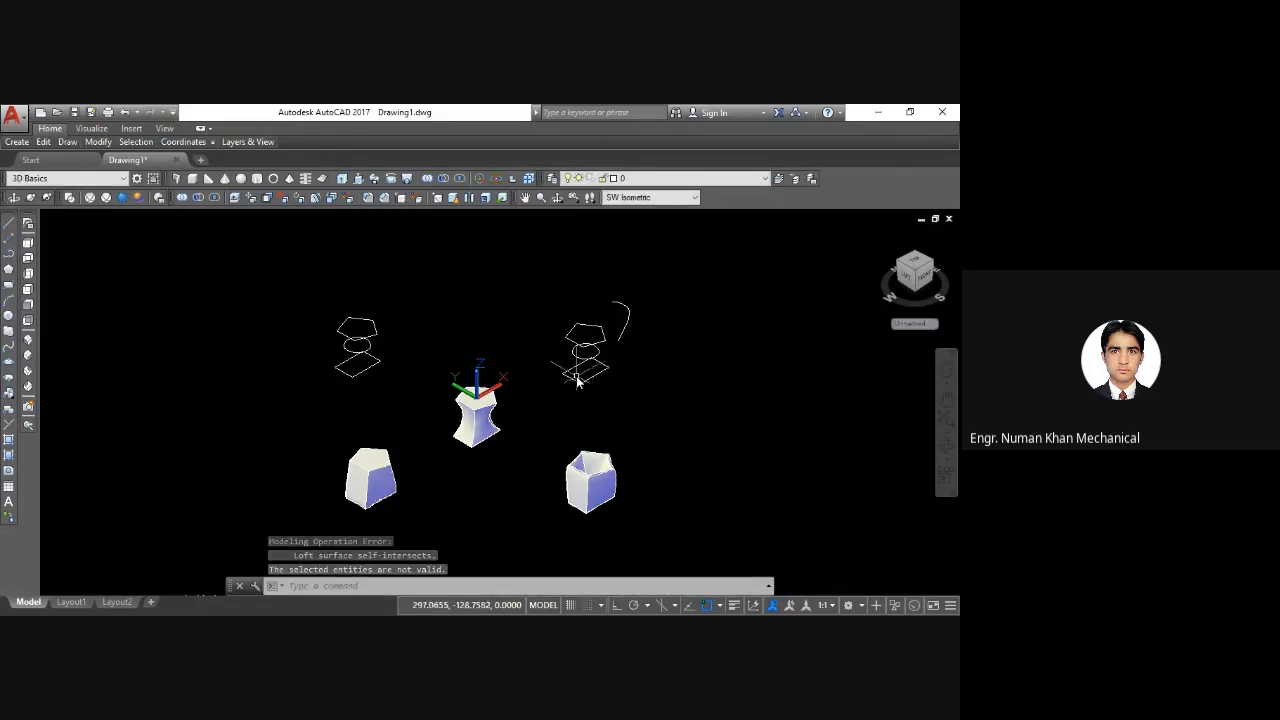
# Step: In the front view, erase the three-point spline beside the positive X profile copy
pyautogui.moveTo(561, 378); pyautogui.dragTo(437, 392, button='middle')
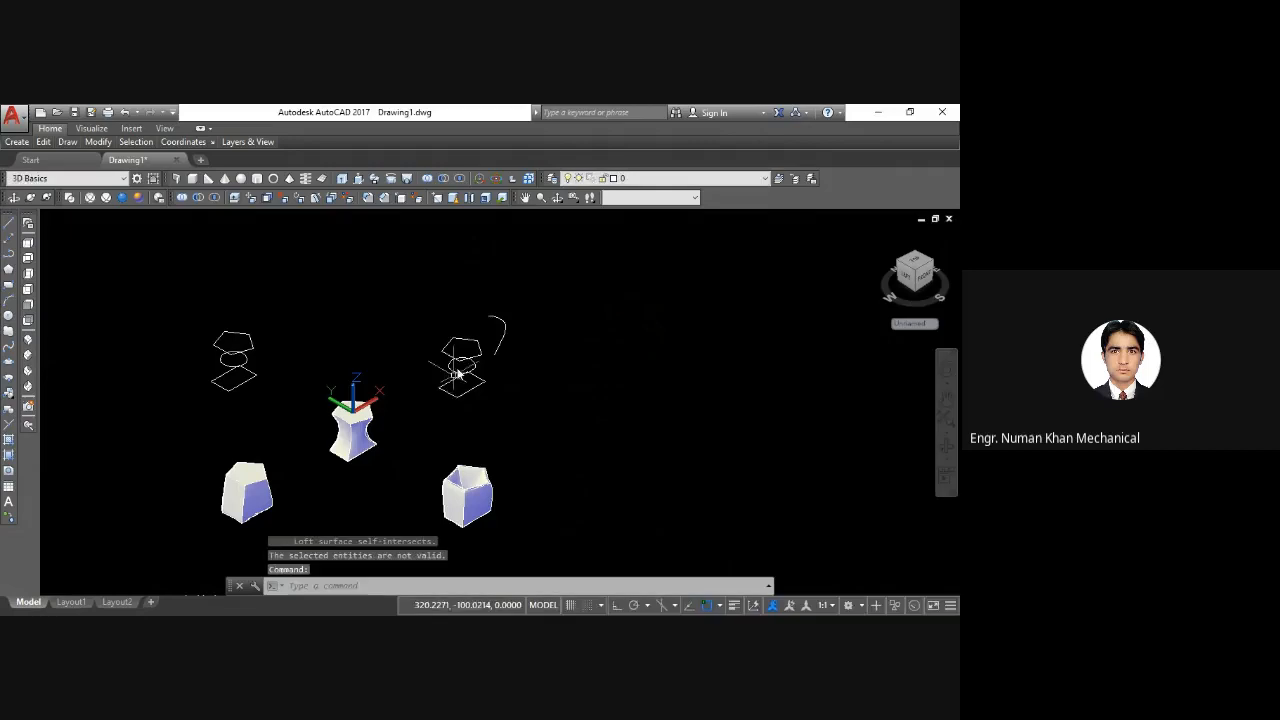
pyautogui.click(502, 333)
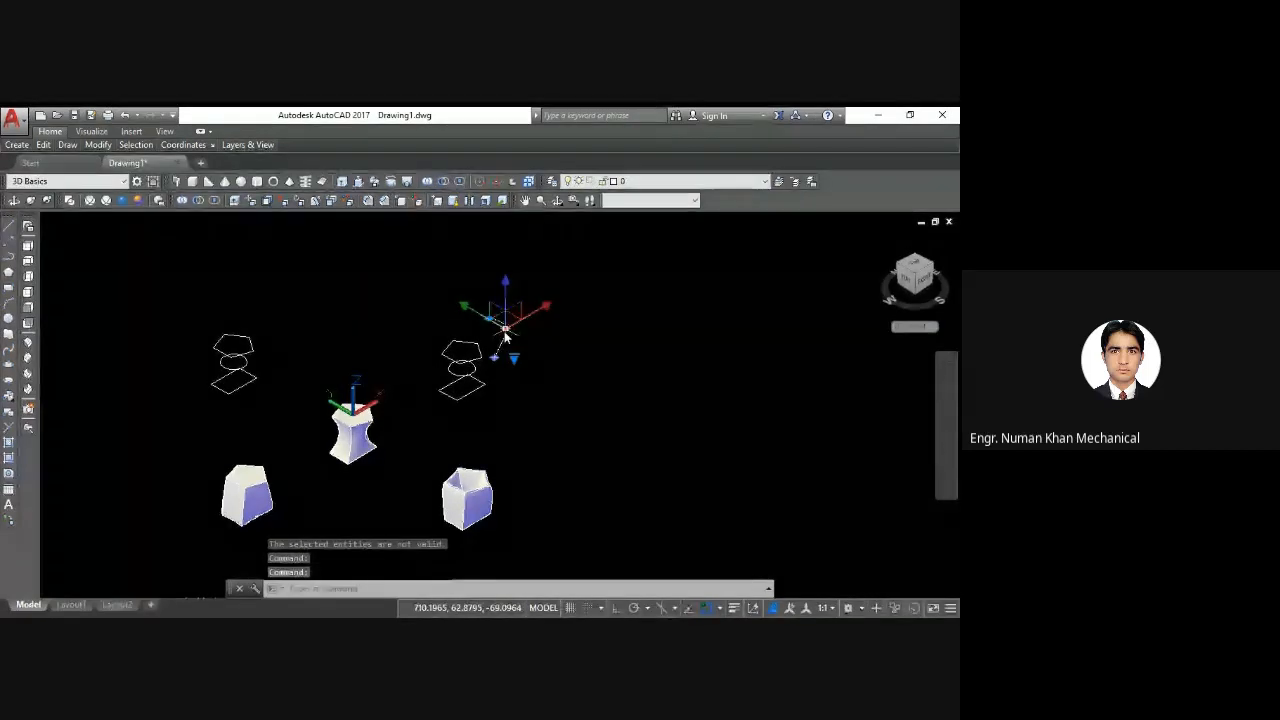
pyautogui.press('Escape')
pyautogui.press('Escape')
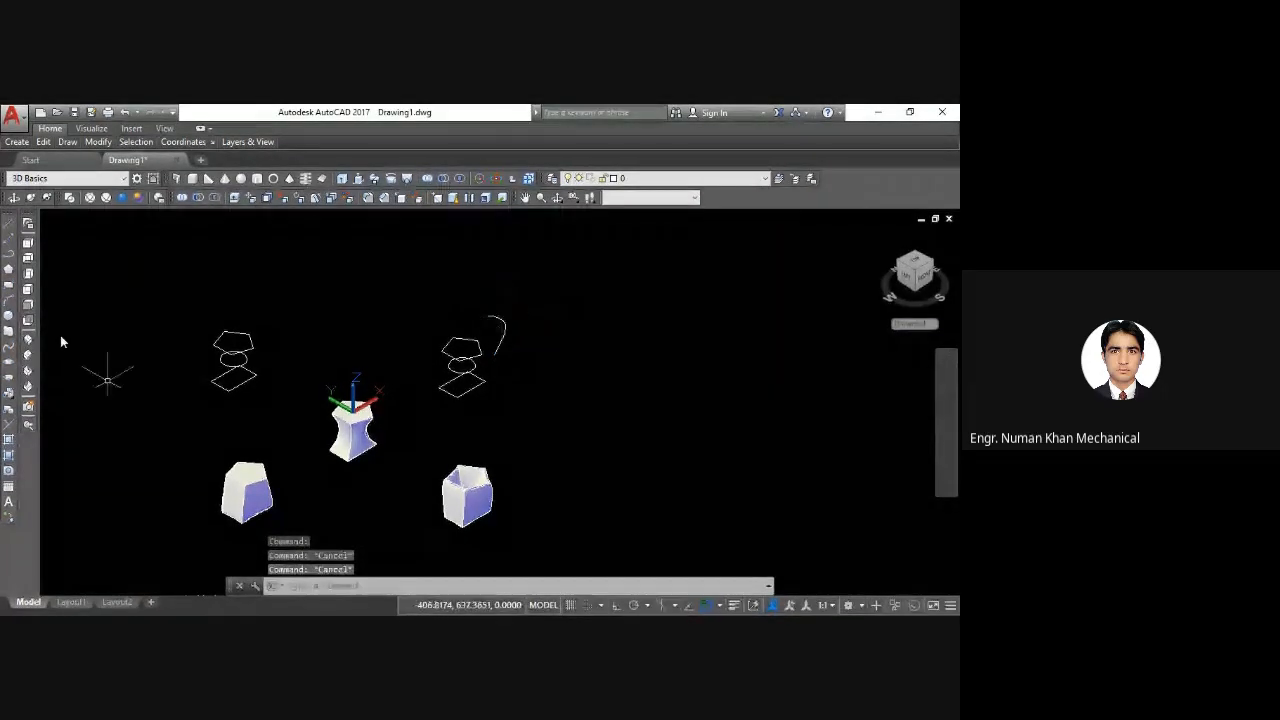
pyautogui.click(28, 305)
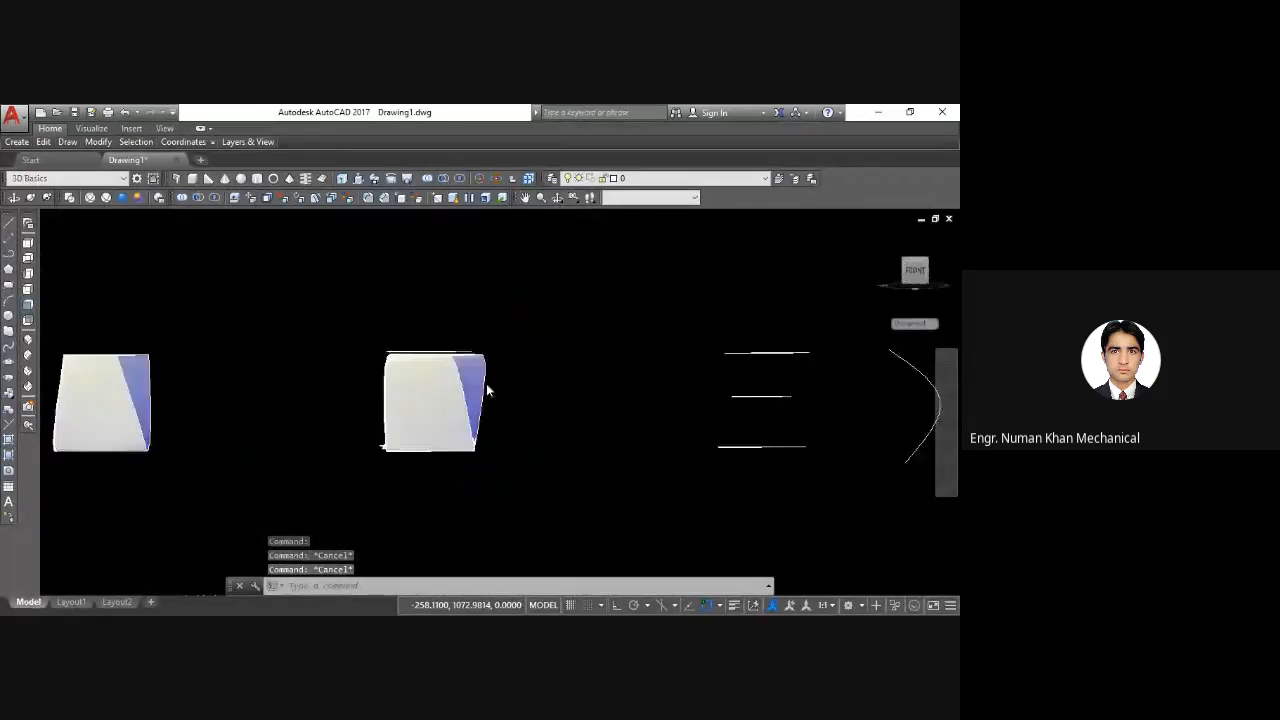
pyautogui.moveTo(714, 380); pyautogui.dragTo(478, 443, button='middle')
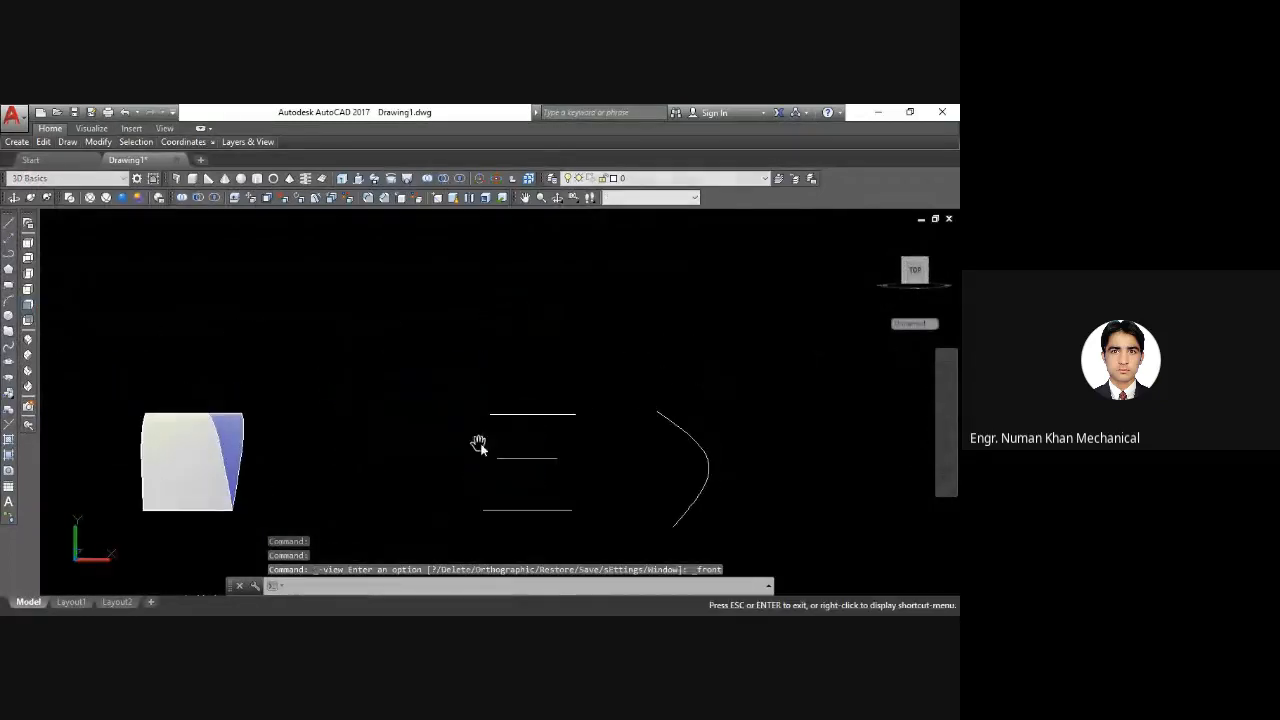
pyautogui.click(707, 476)
pyautogui.press('Delete')
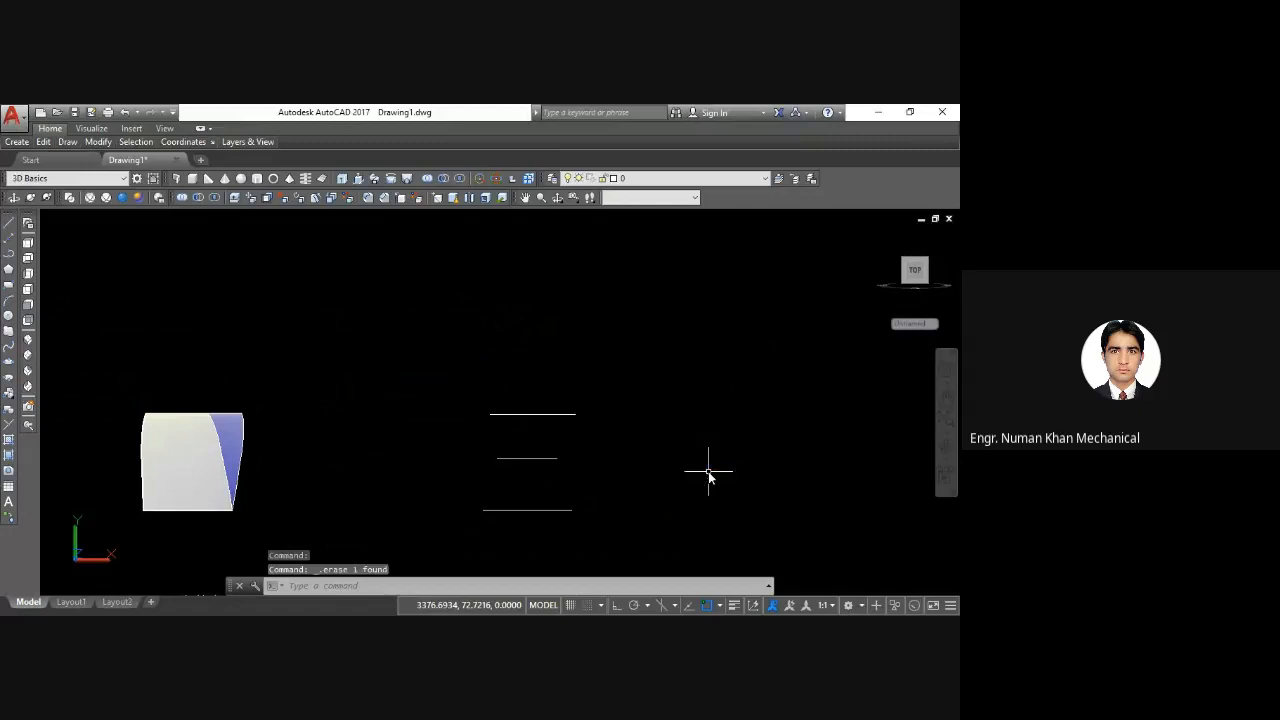
# Step: Draw a four-point S-shaped spline beside the positive X profiles, rising from below the rectangle's level to above the pentagon's level
pyautogui.write('SPL')
pyautogui.press('Return')
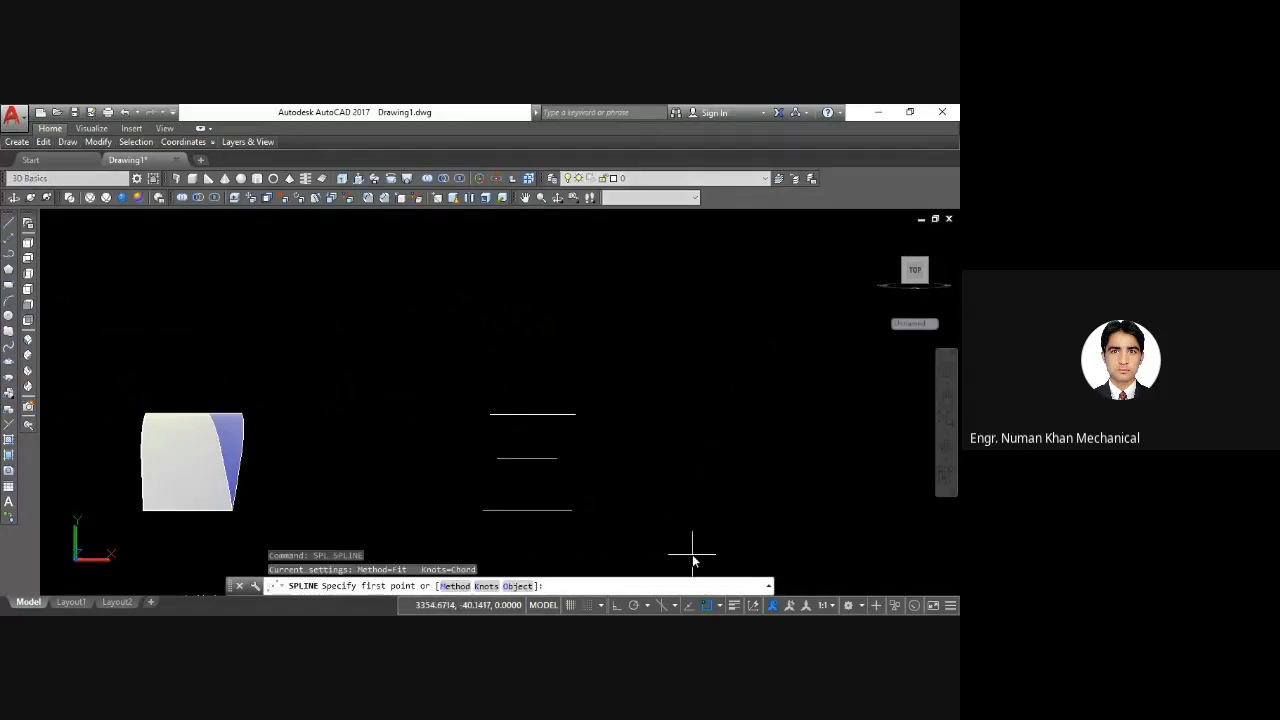
pyautogui.click(692, 553)
pyautogui.click(788, 487)
pyautogui.click(696, 402)
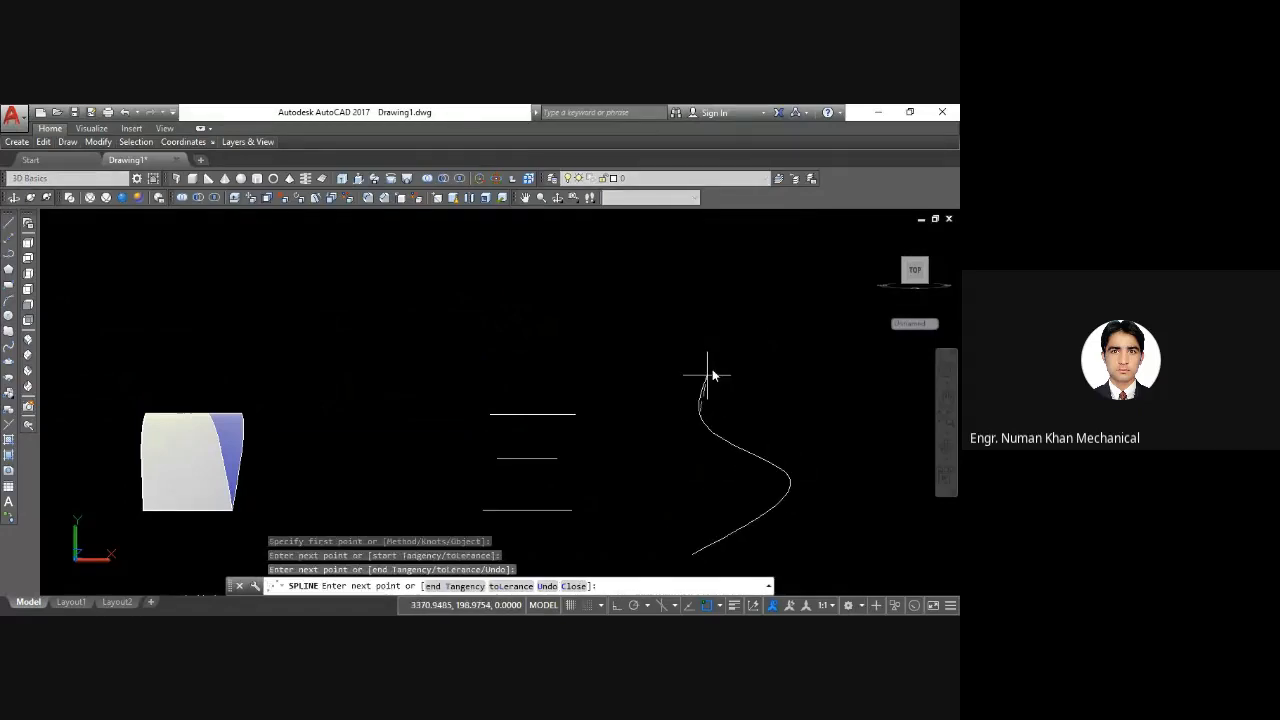
pyautogui.click(708, 375)
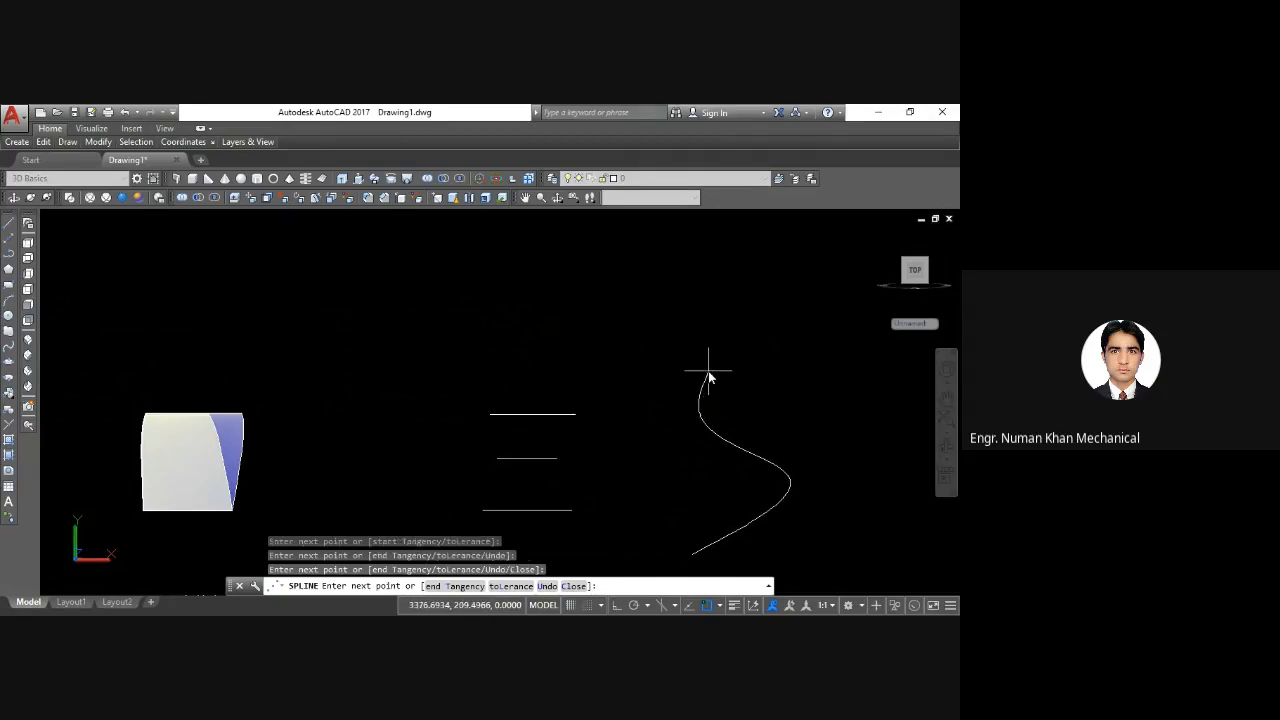
pyautogui.press('Return')
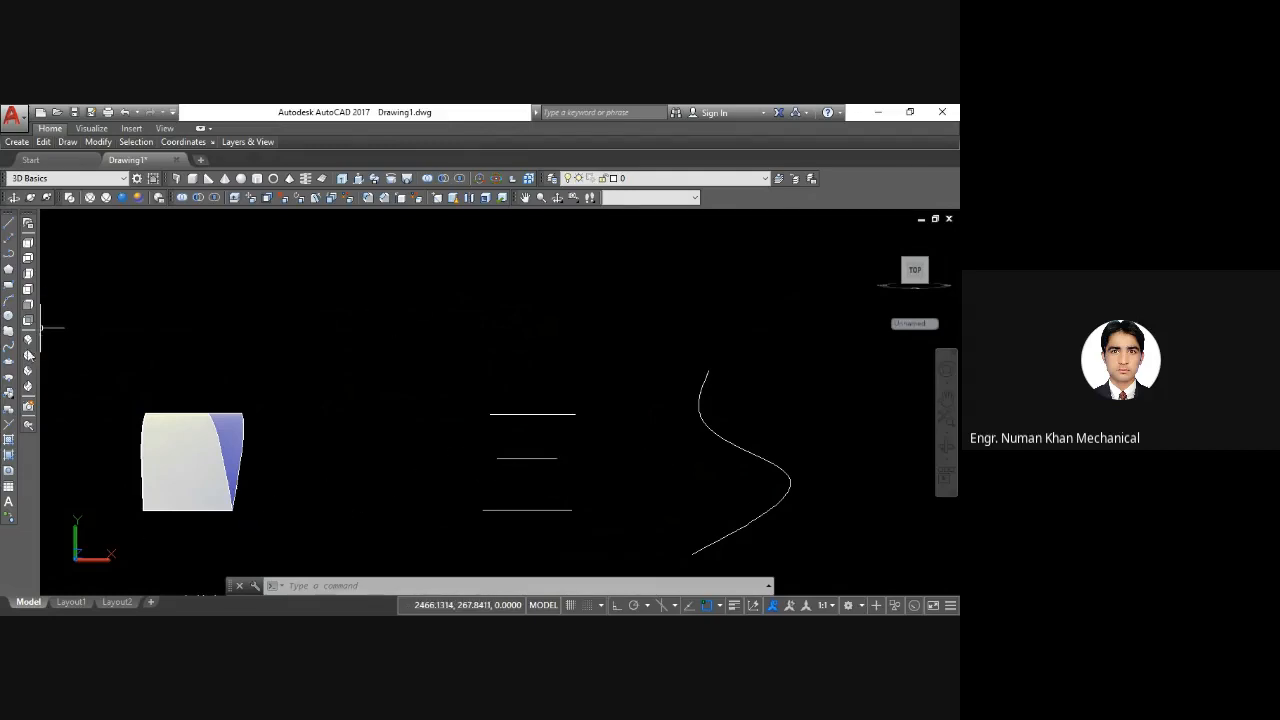
# Step: Try to loft the positive X rectangle, circle and pentagon in that order with the Path option, using the S-shaped spline
pyautogui.click(407, 179)
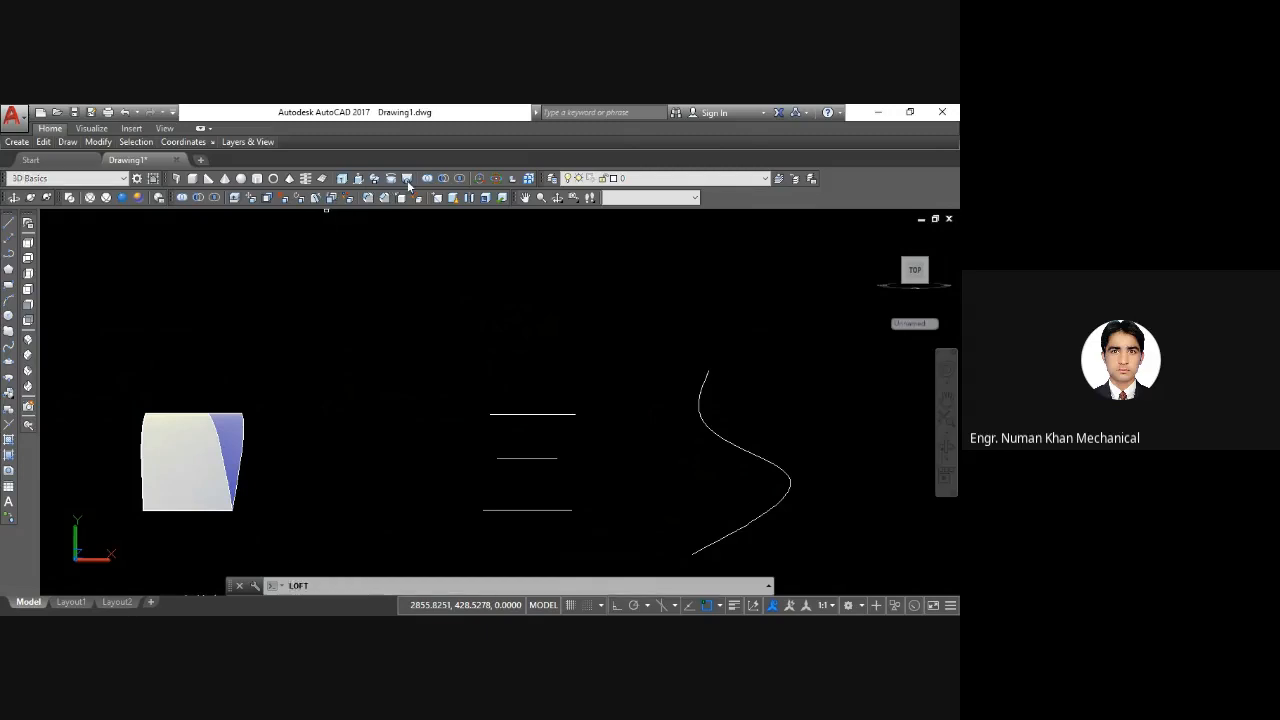
pyautogui.click(546, 512)
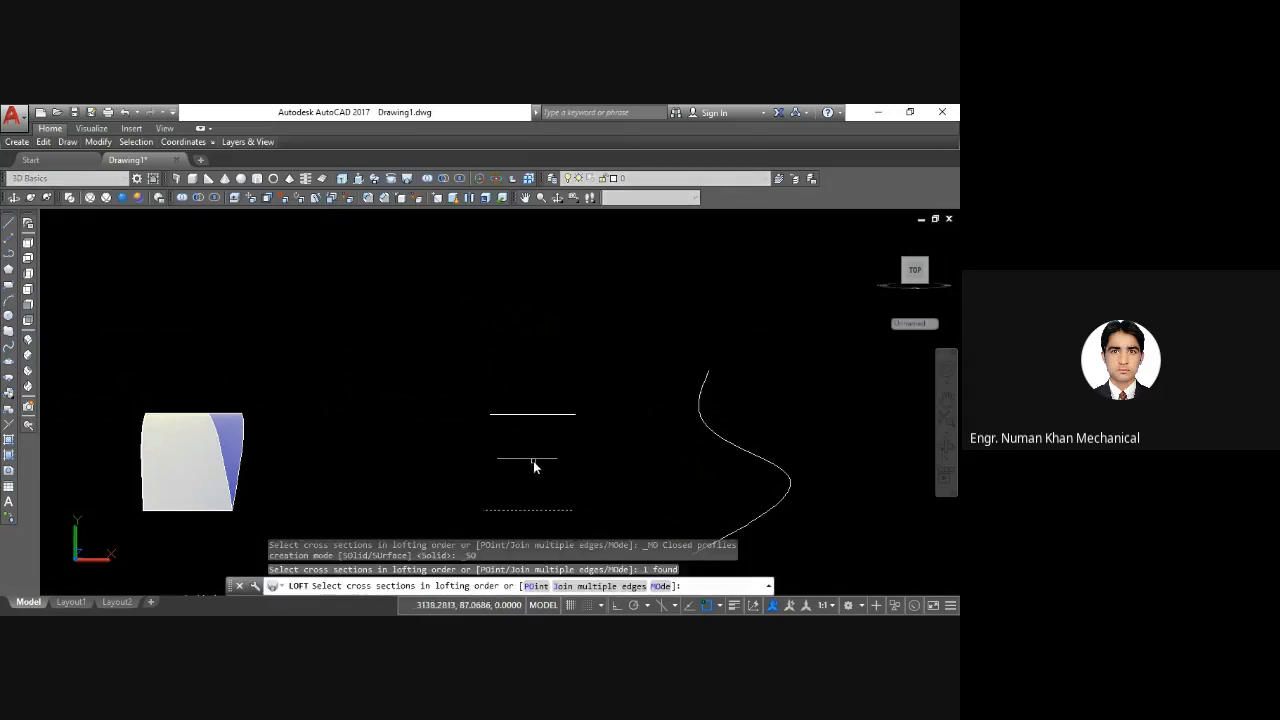
pyautogui.click(533, 460)
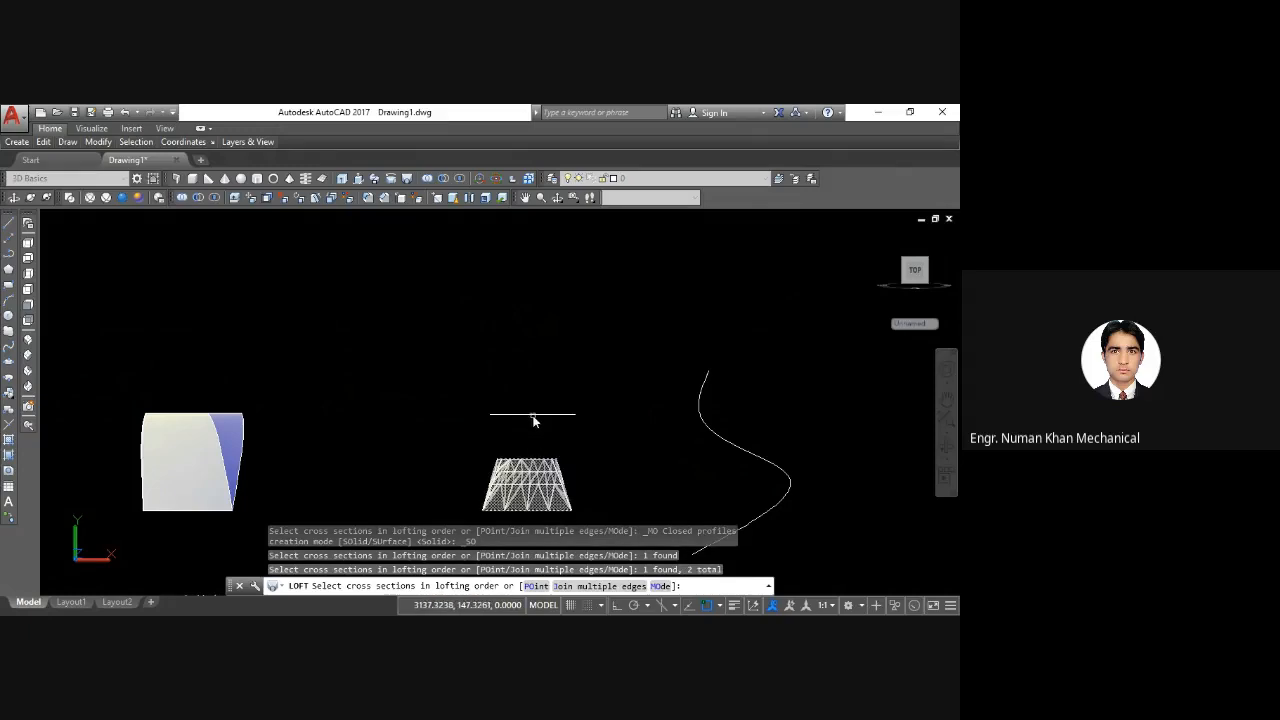
pyautogui.click(533, 416)
pyautogui.press('Return')
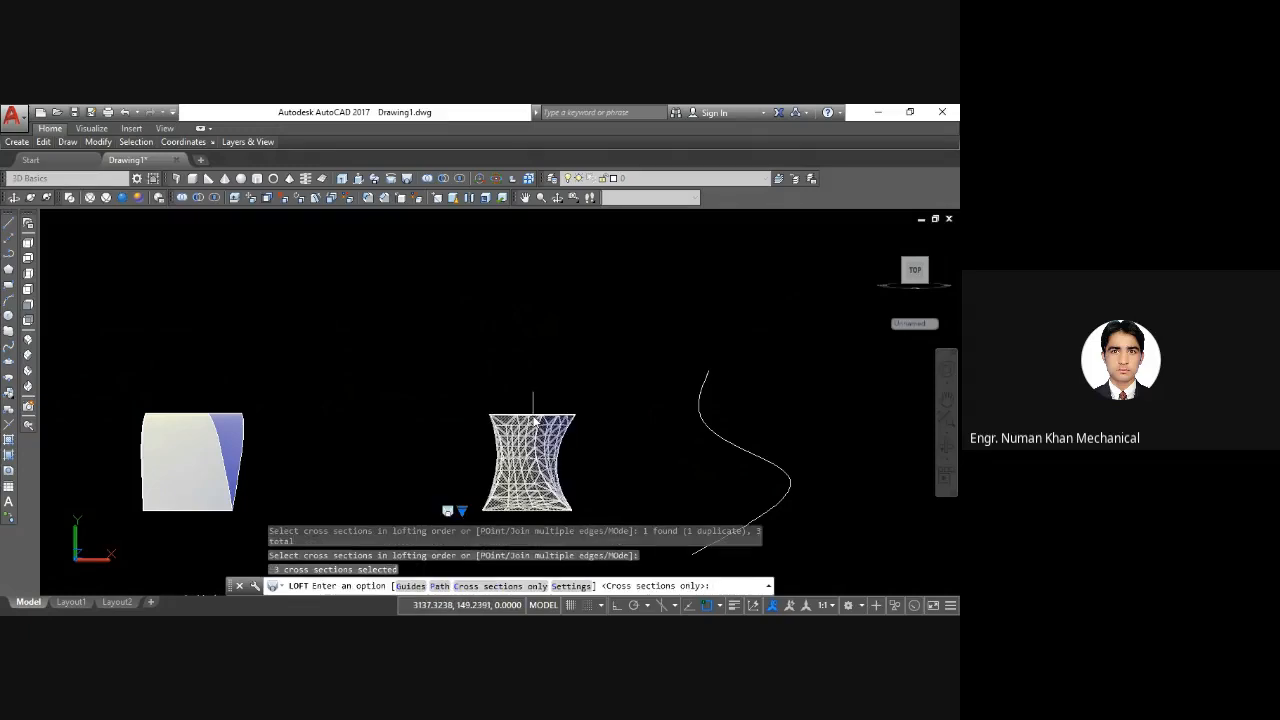
pyautogui.write('p')
pyautogui.press('Return')
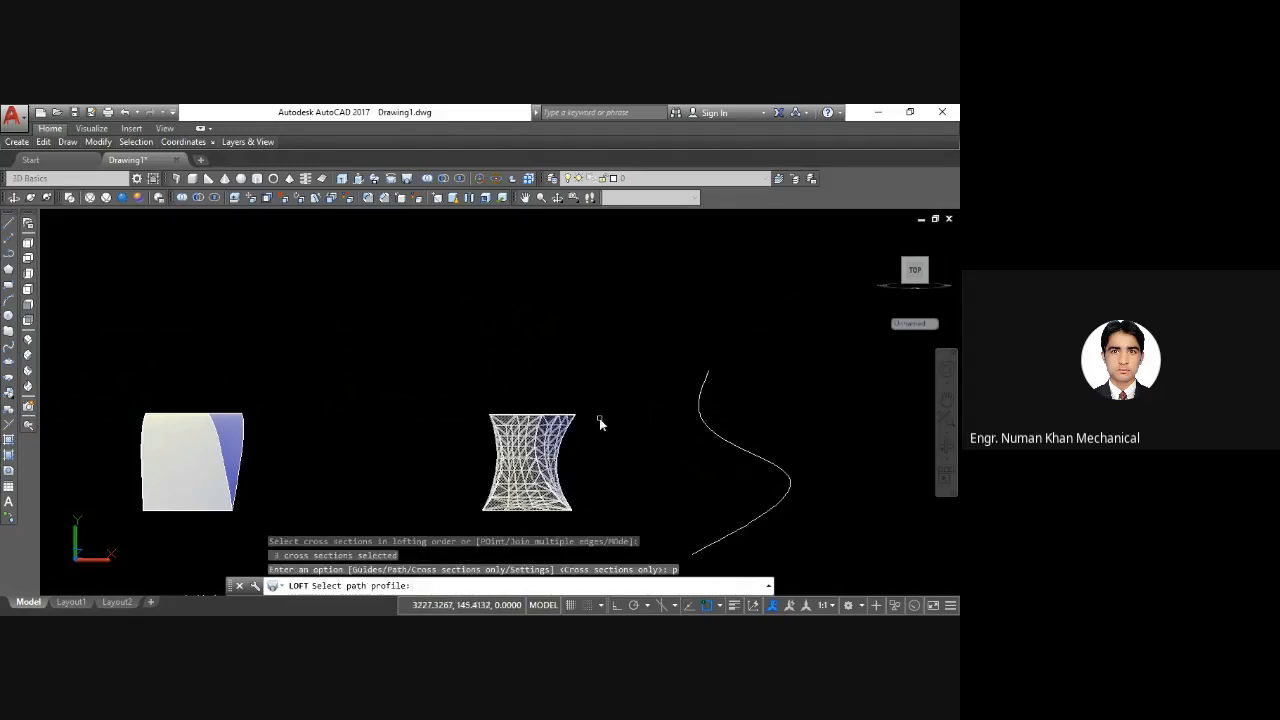
pyautogui.click(705, 421)
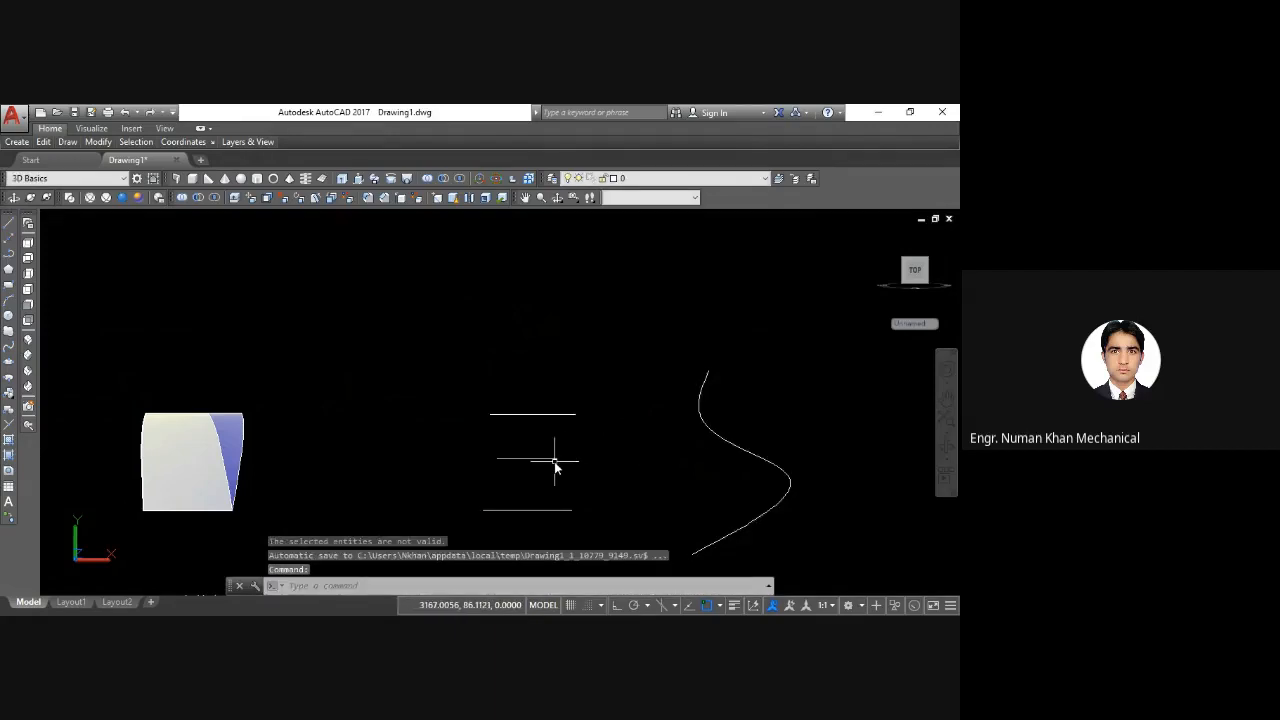
# Step: Erase the circle between the rectangle and the pentagon in the positive X profile copy
pyautogui.press('Return')
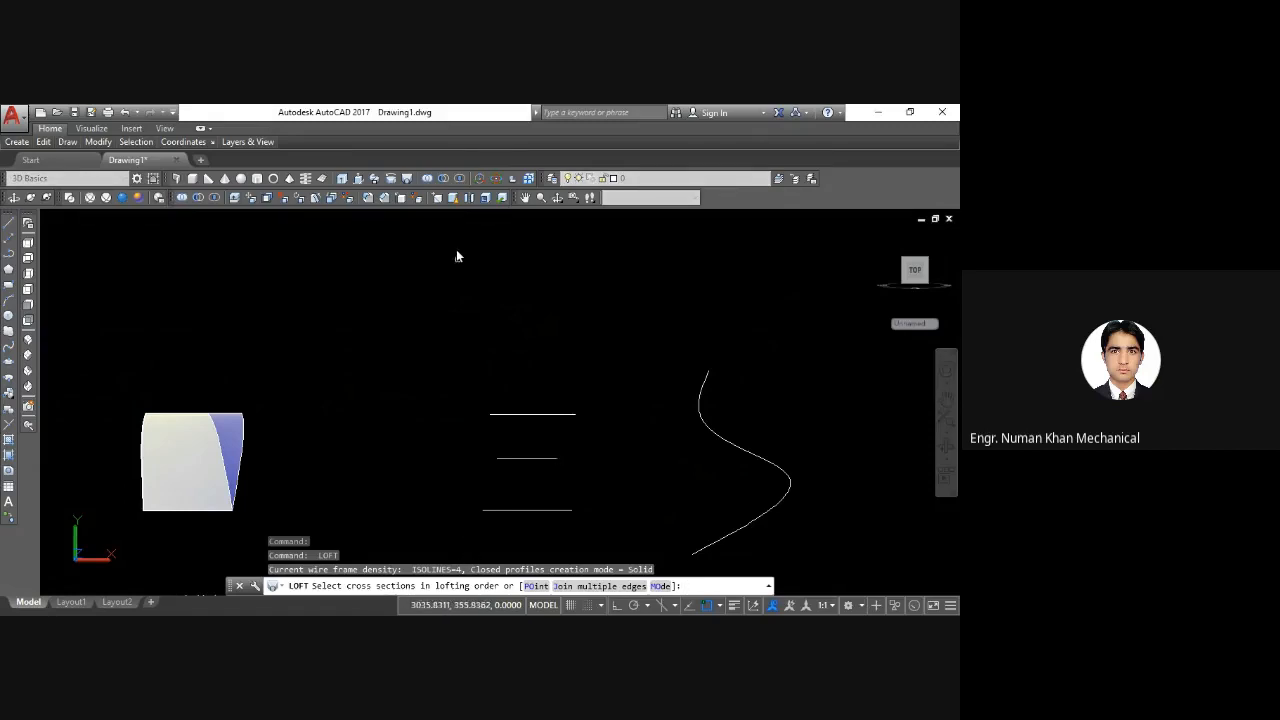
pyautogui.click(139, 197)
pyautogui.press('Escape')
pyautogui.moveTo(610, 432); pyautogui.dragTo(580, 380, button='middle')
pyautogui.click(466, 413)
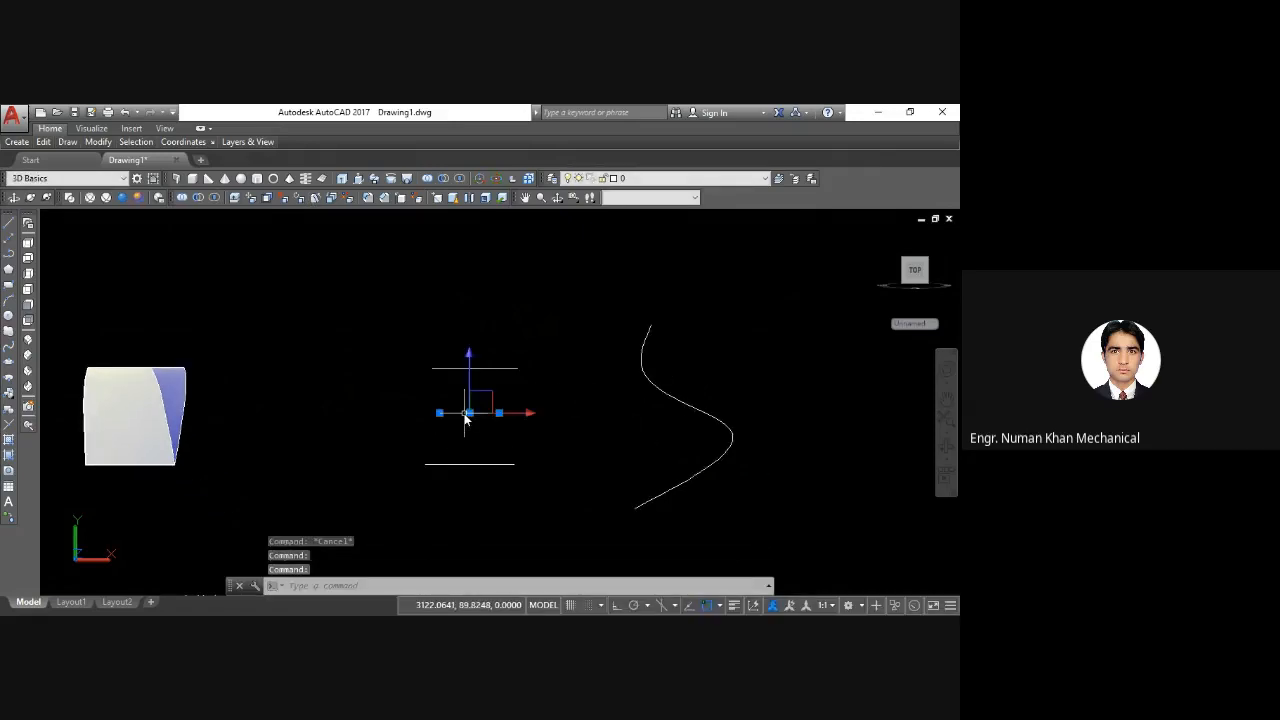
pyautogui.press('Delete')
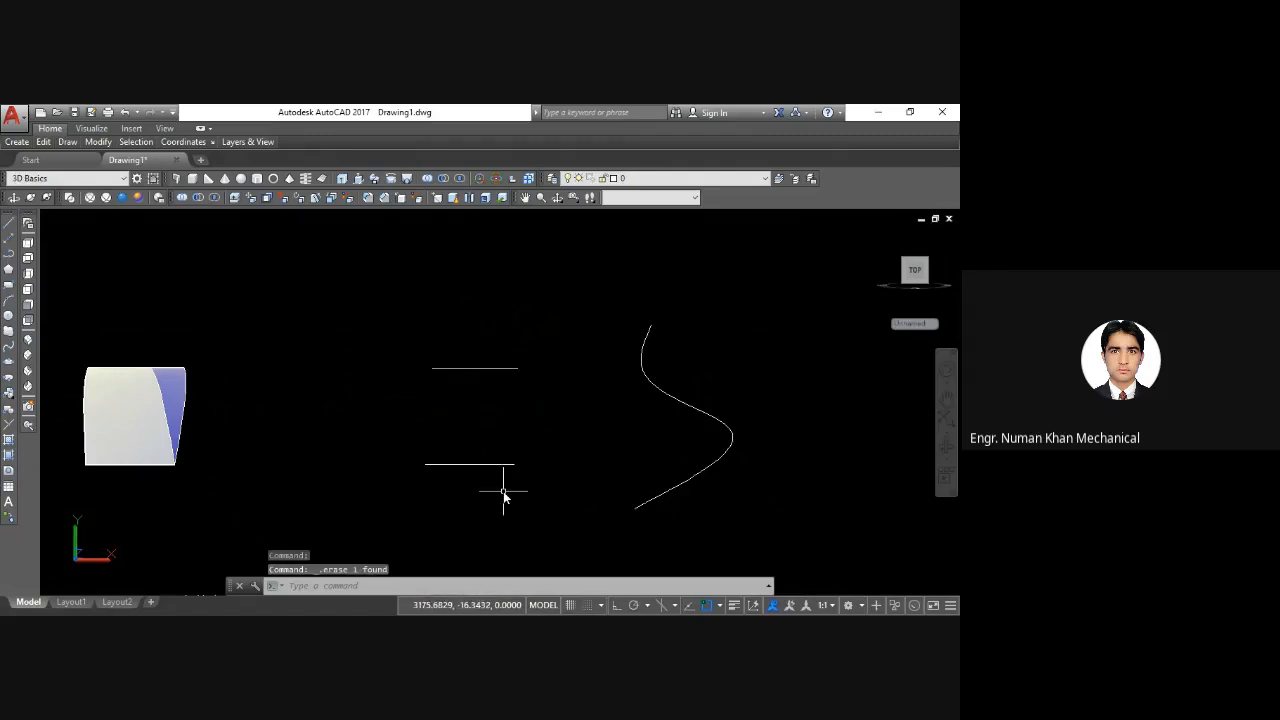
# Step: Try to loft only the positive X rectangle and pentagon with the Path option, using the S-shaped spline
pyautogui.write('lo')
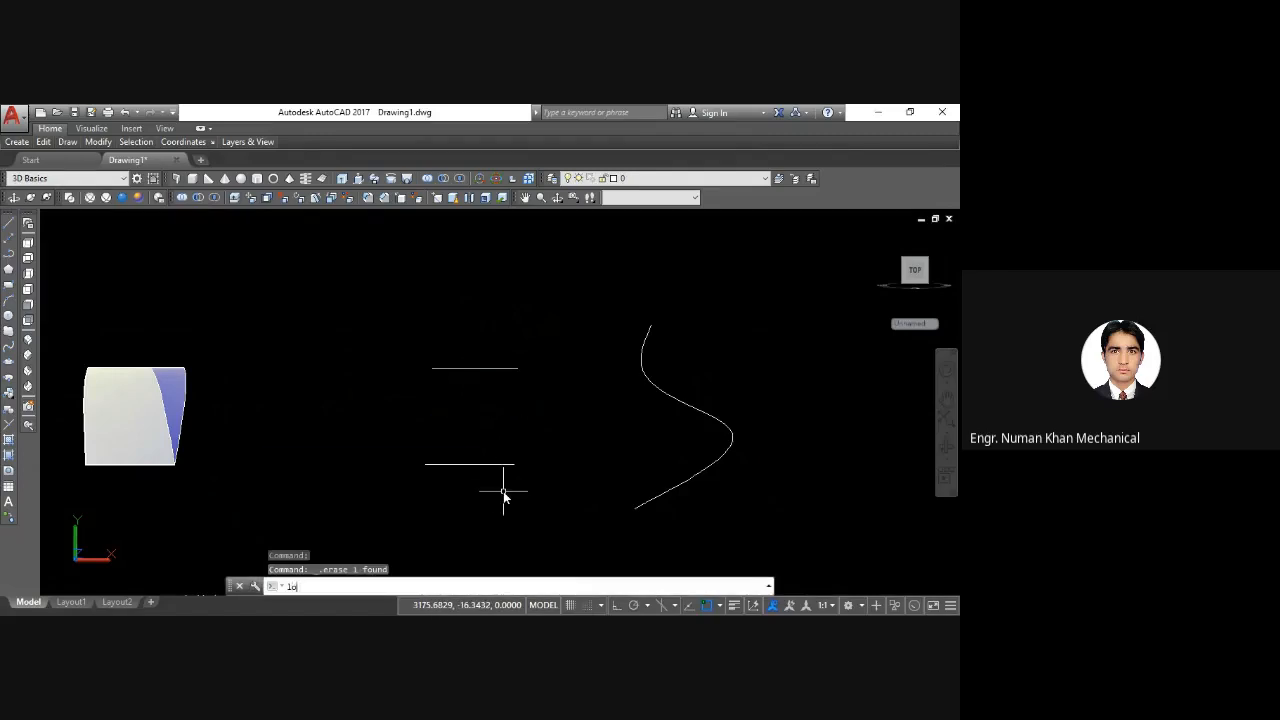
pyautogui.write('ft')
pyautogui.press('Return')
pyautogui.click(452, 466)
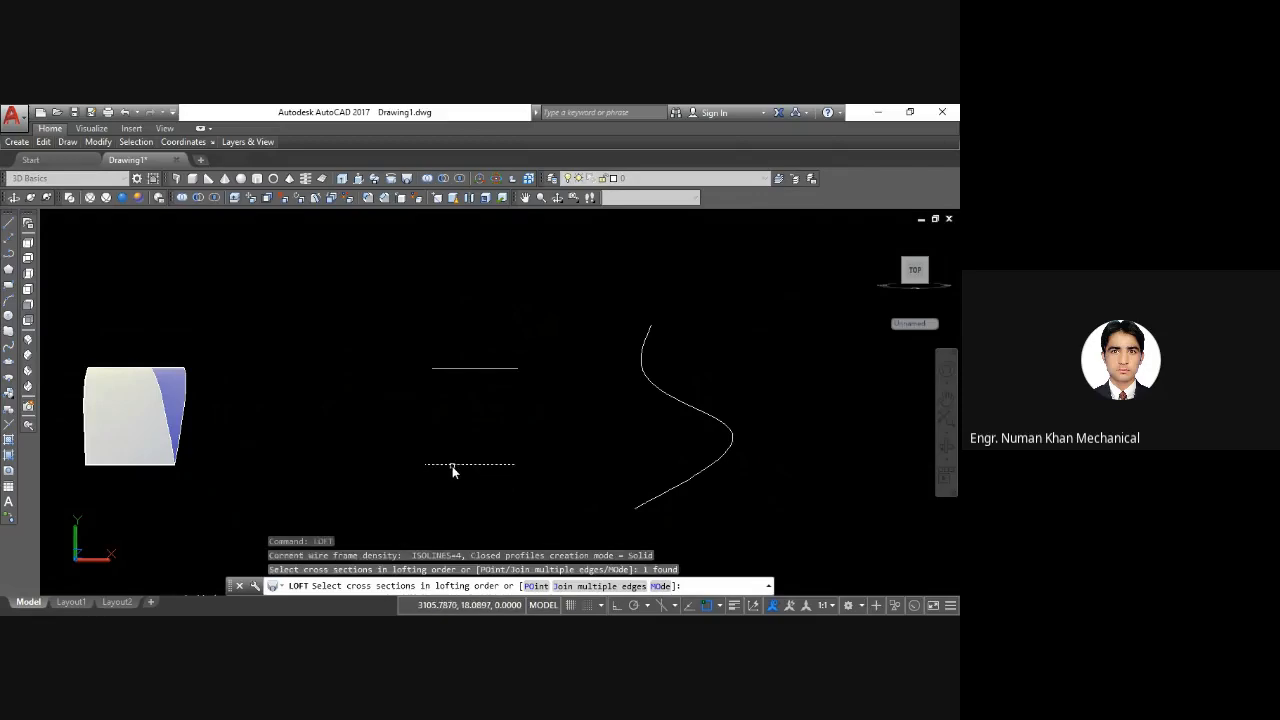
pyautogui.click(457, 369)
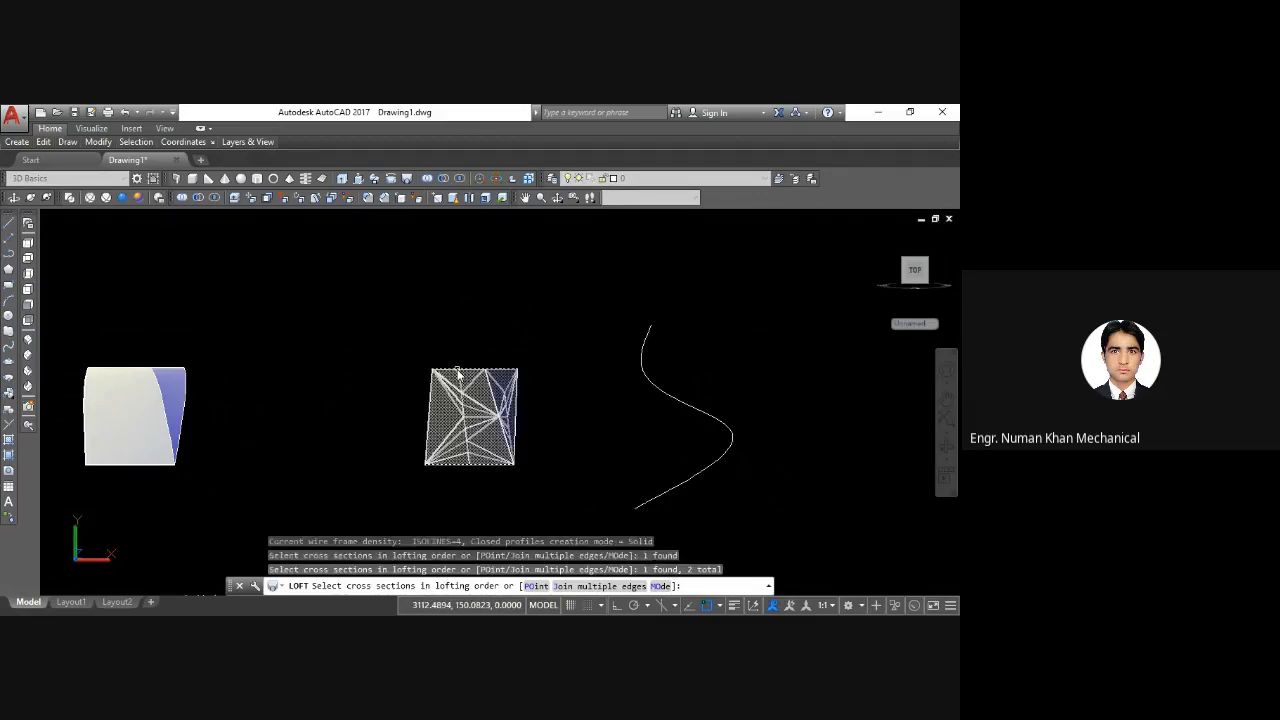
pyautogui.press('Return')
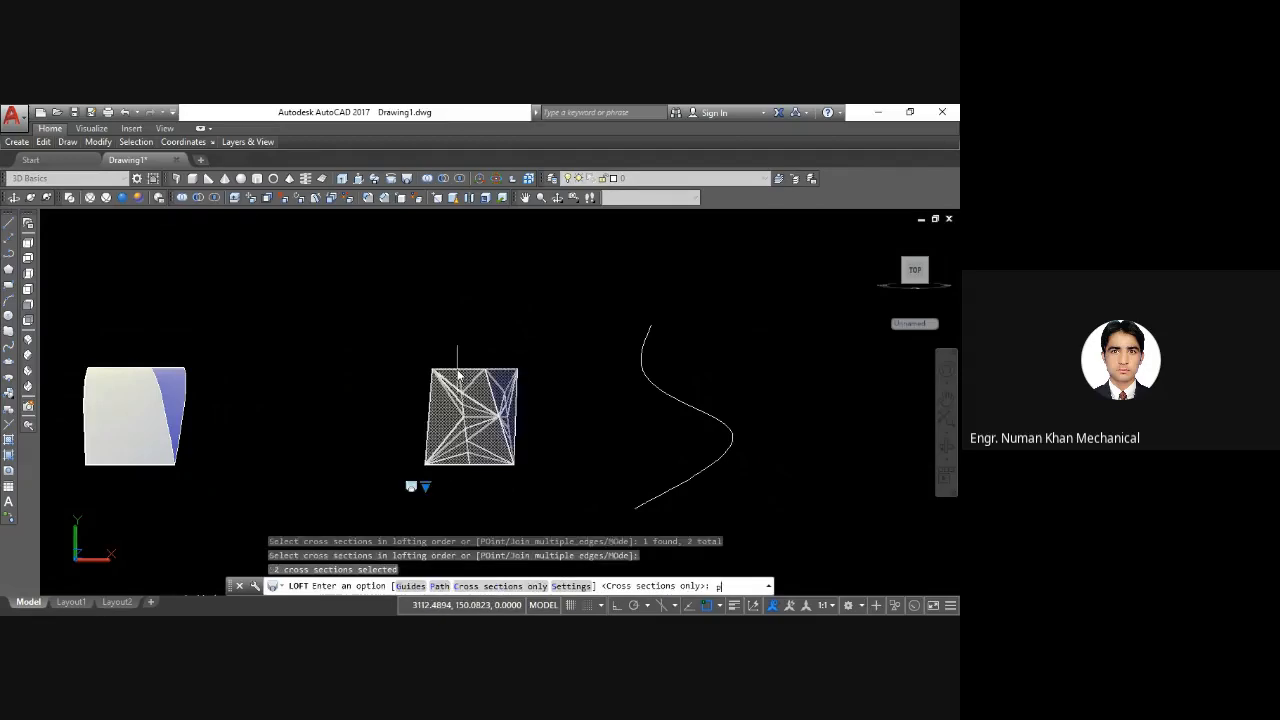
pyautogui.press('Return')
pyautogui.click(664, 394)
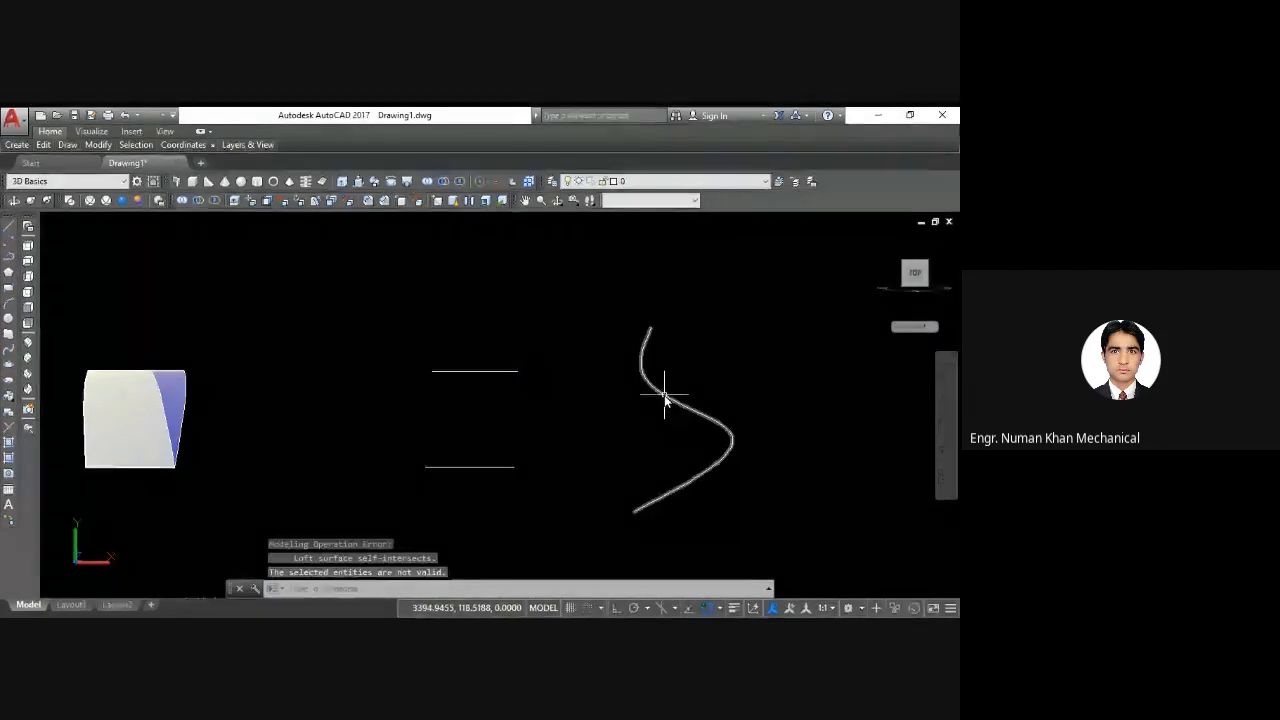
pyautogui.click(664, 394)
pyautogui.press('Escape')
pyautogui.press('Escape')
pyautogui.press('Escape')
pyautogui.press('Escape')
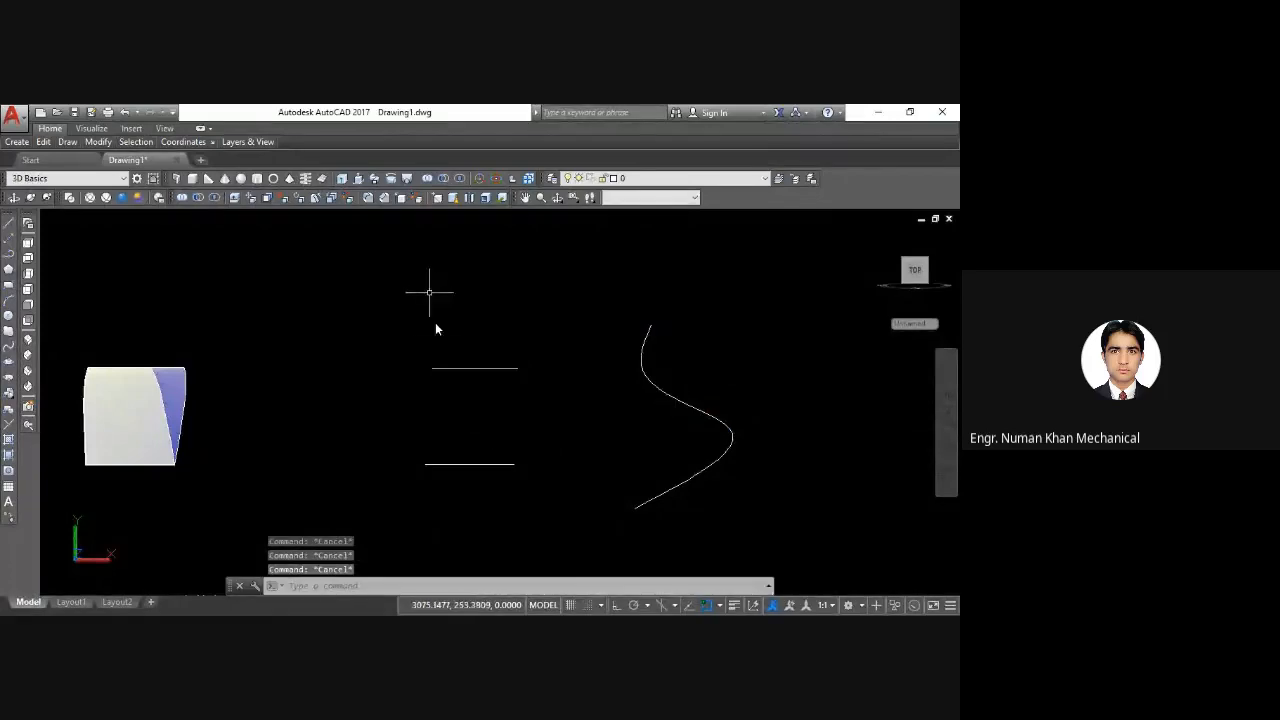
# Step: Erase the S-shaped spline and the remaining positive X pentagon and rectangle
pyautogui.click(651, 322)
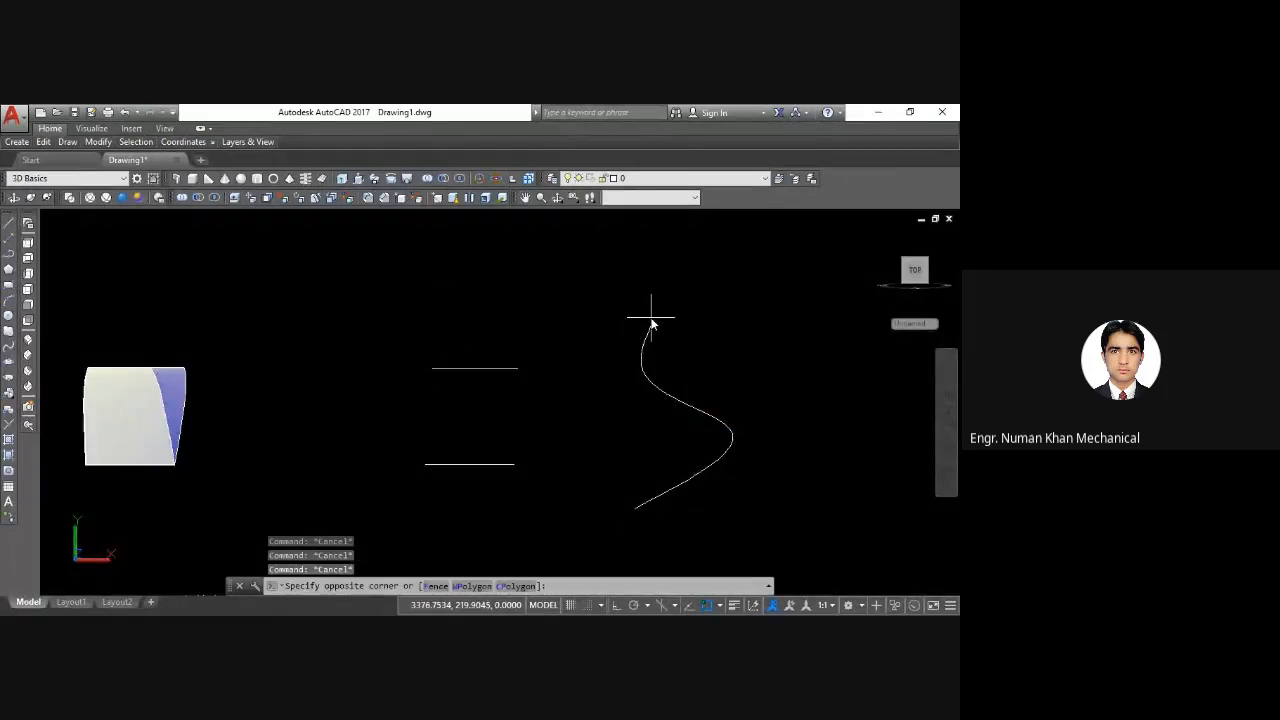
pyautogui.click(429, 453)
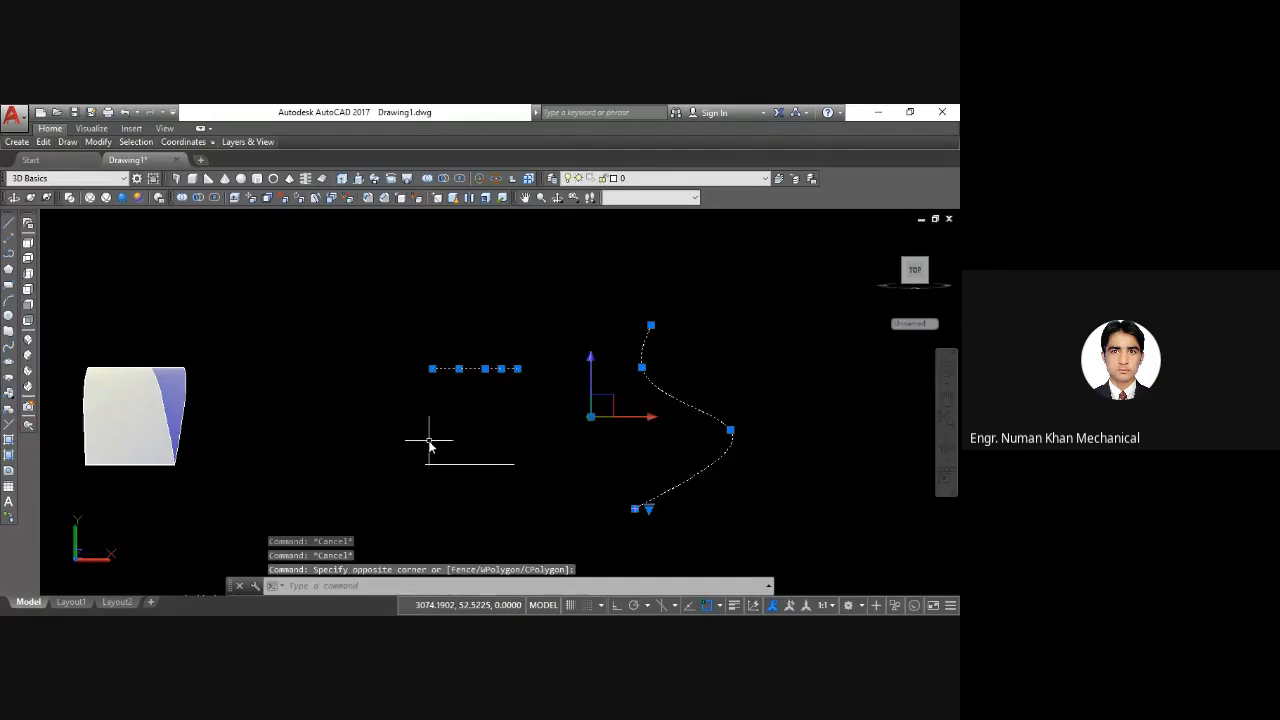
pyautogui.press('Delete')
pyautogui.click(561, 420)
pyautogui.click(449, 500)
pyautogui.press('Delete')
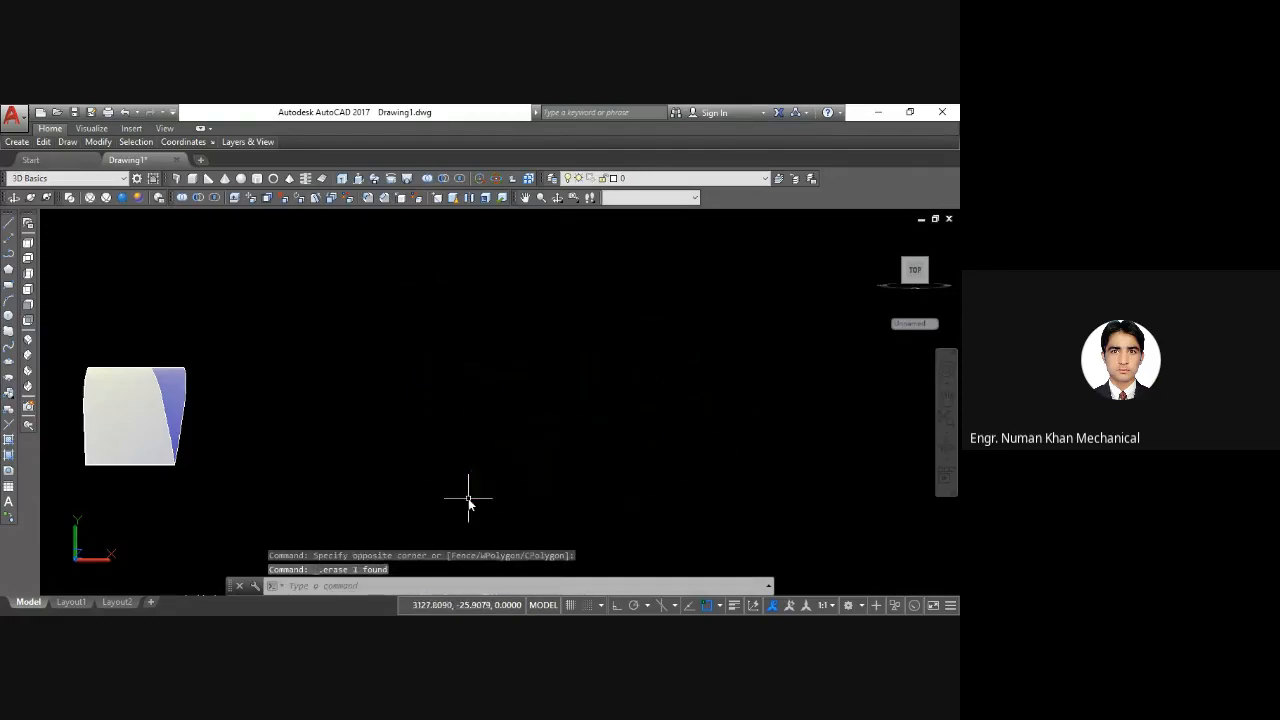
# Step: In the top view, draw a small, nearly square rectangle in the free space on the positive X side of the lofts
pyautogui.click(29, 244)
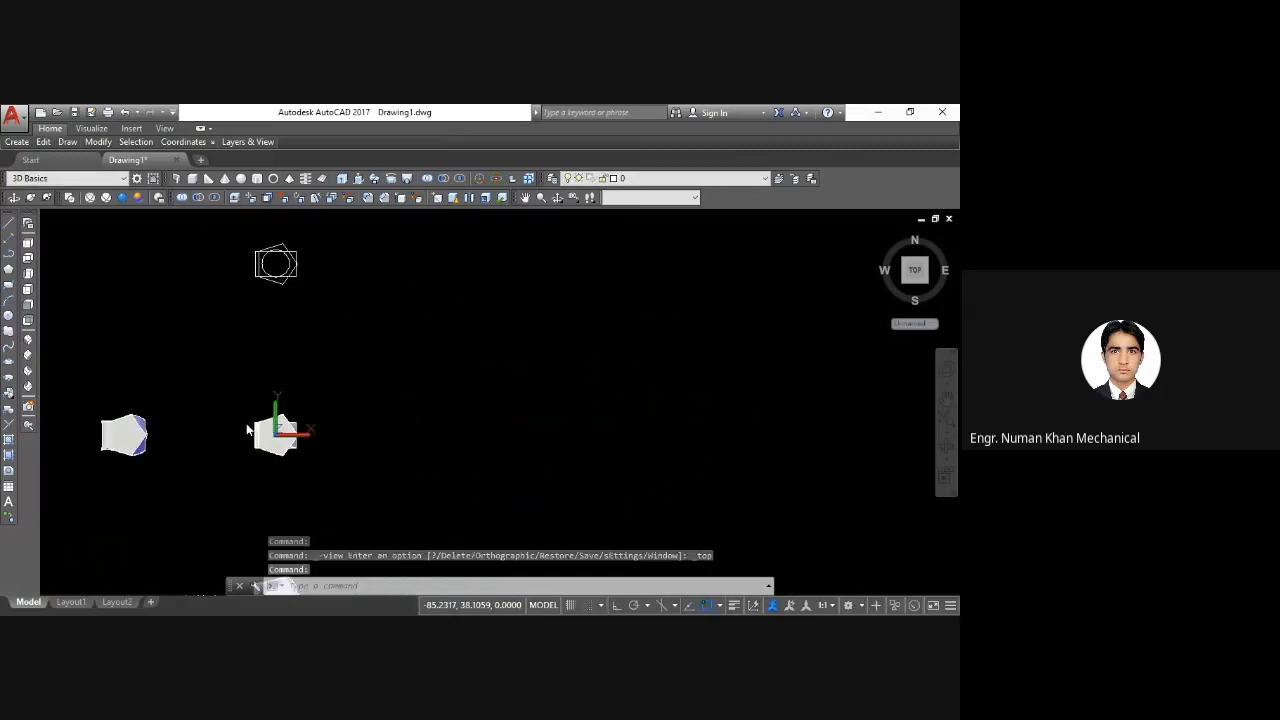
pyautogui.write('rec')
pyautogui.press('Return')
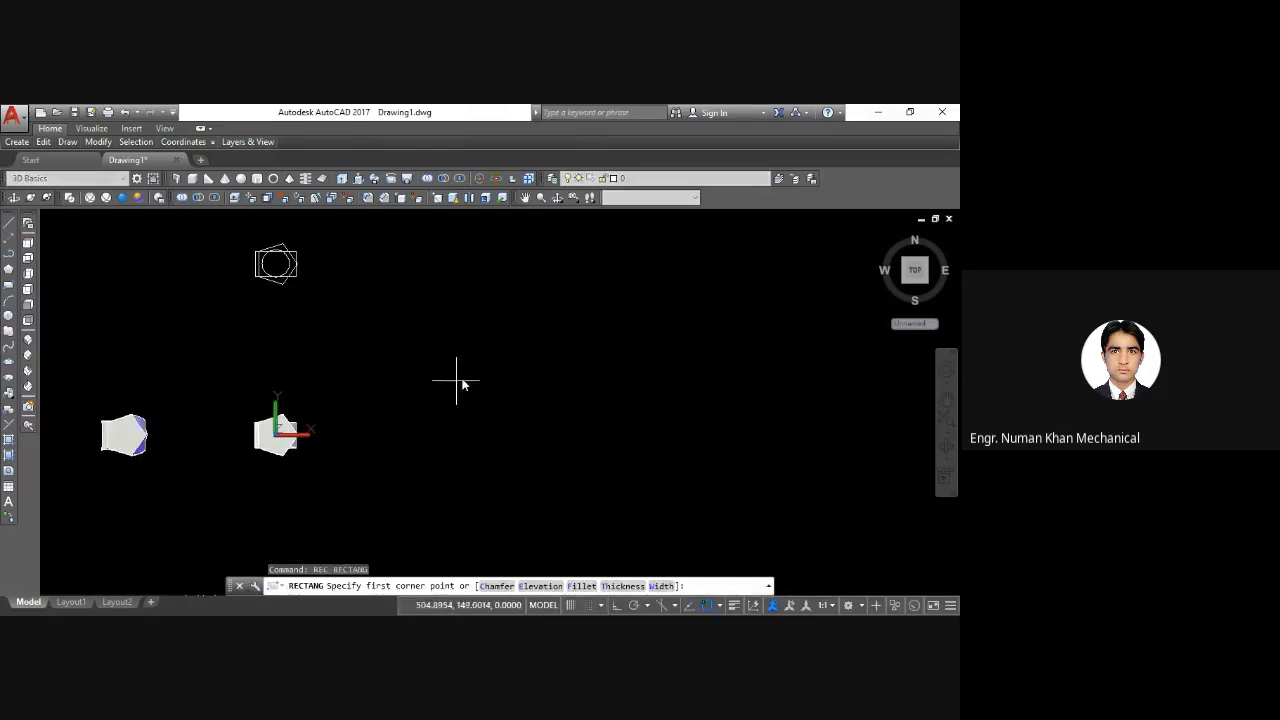
pyautogui.click(561, 357)
pyautogui.click(519, 396)
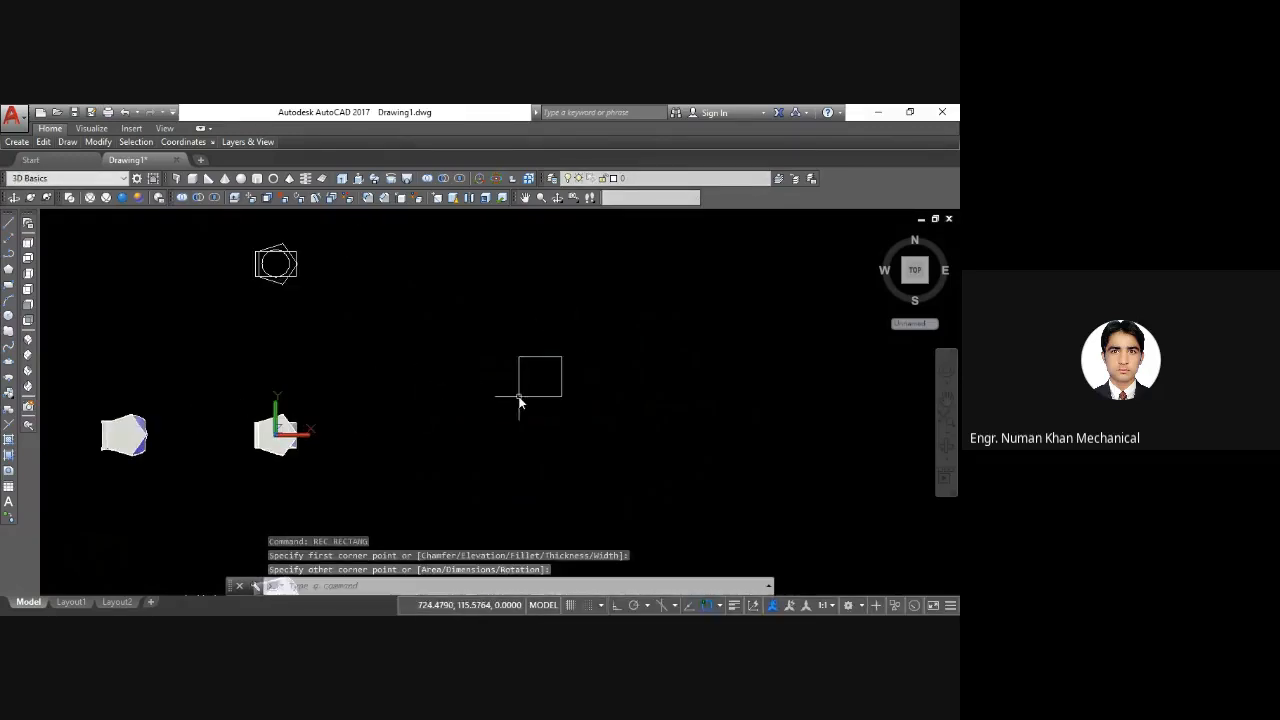
pyautogui.click(28, 306)
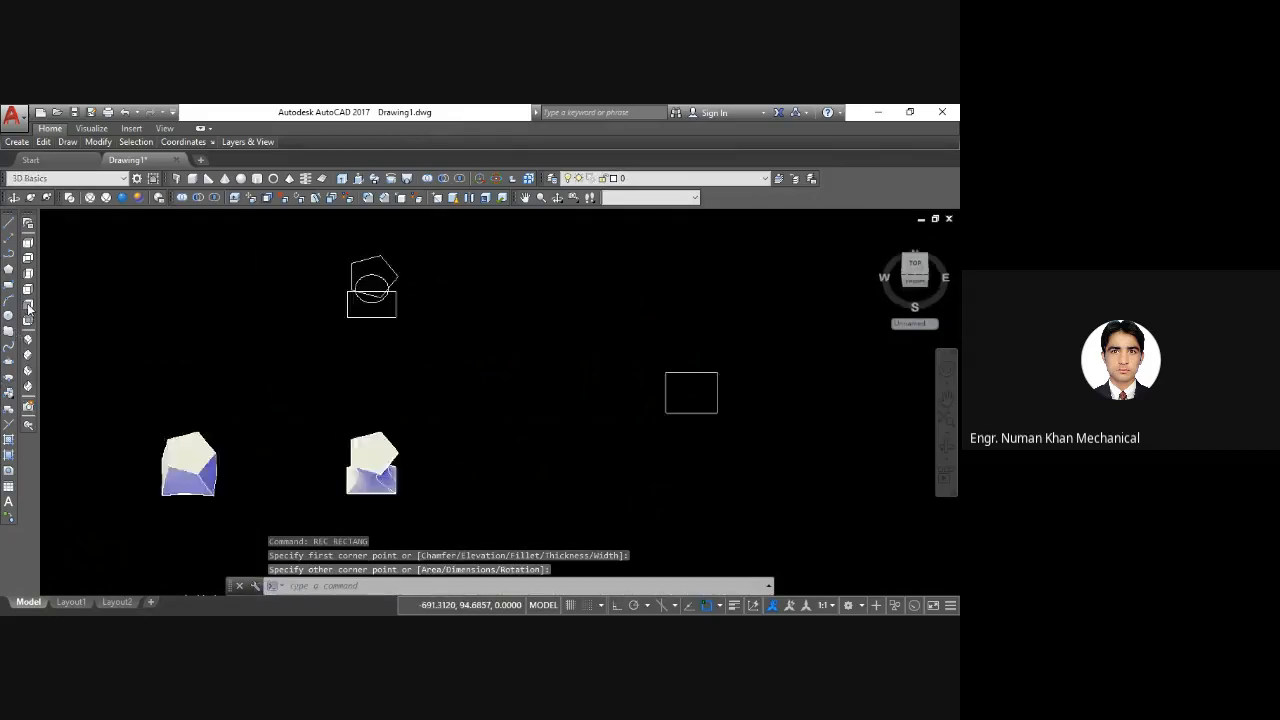
pyautogui.click(29, 342)
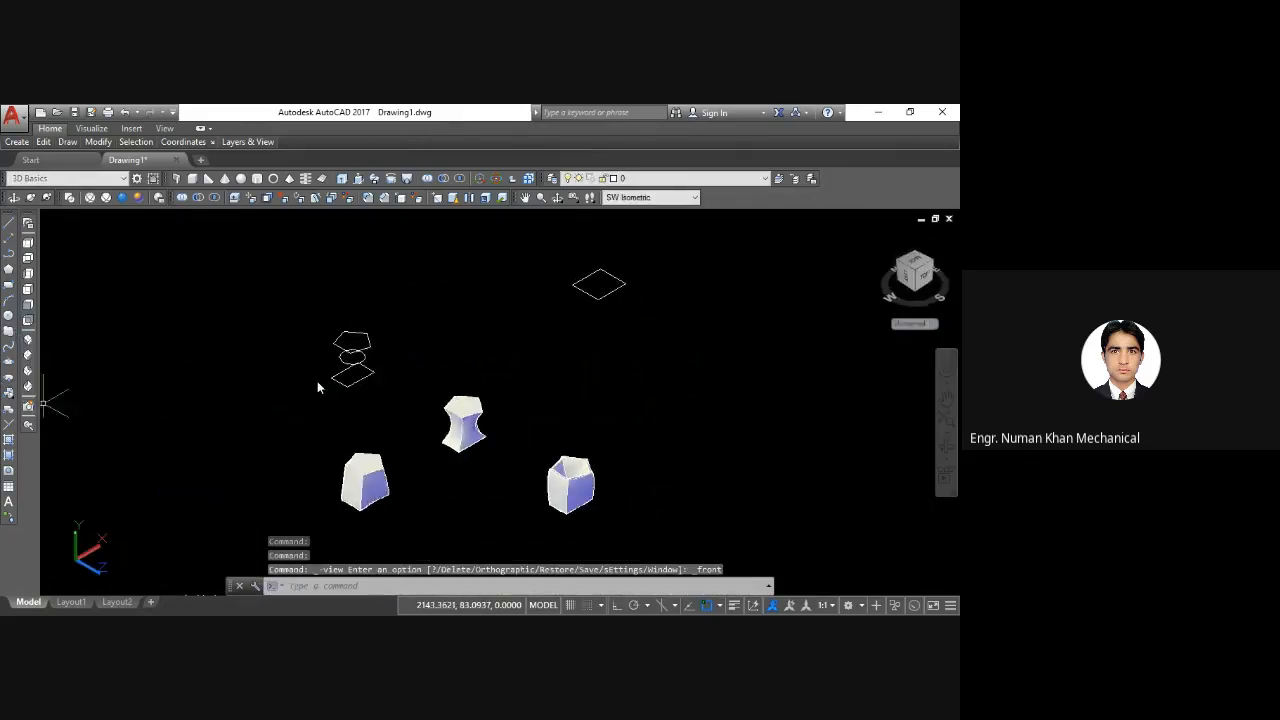
pyautogui.moveTo(509, 343); pyautogui.dragTo(319, 483, button='middle')
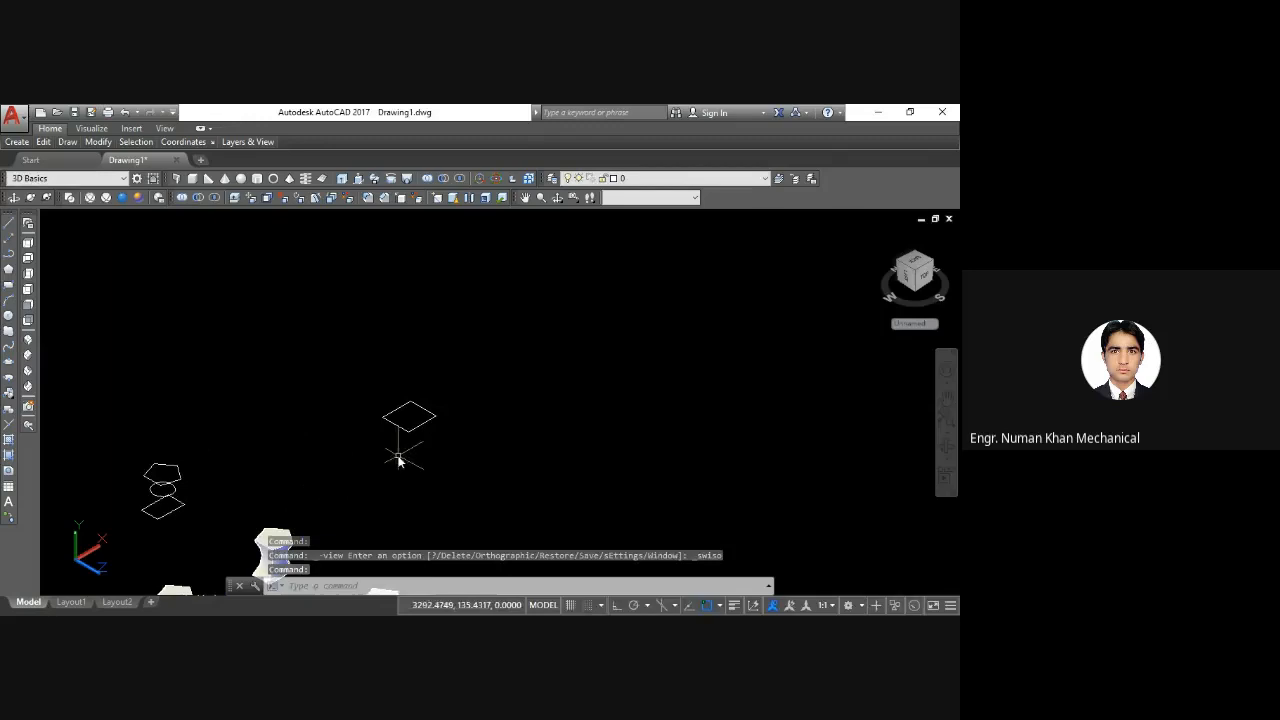
pyautogui.write('rec')
pyautogui.press('Return')
pyautogui.click(542, 240)
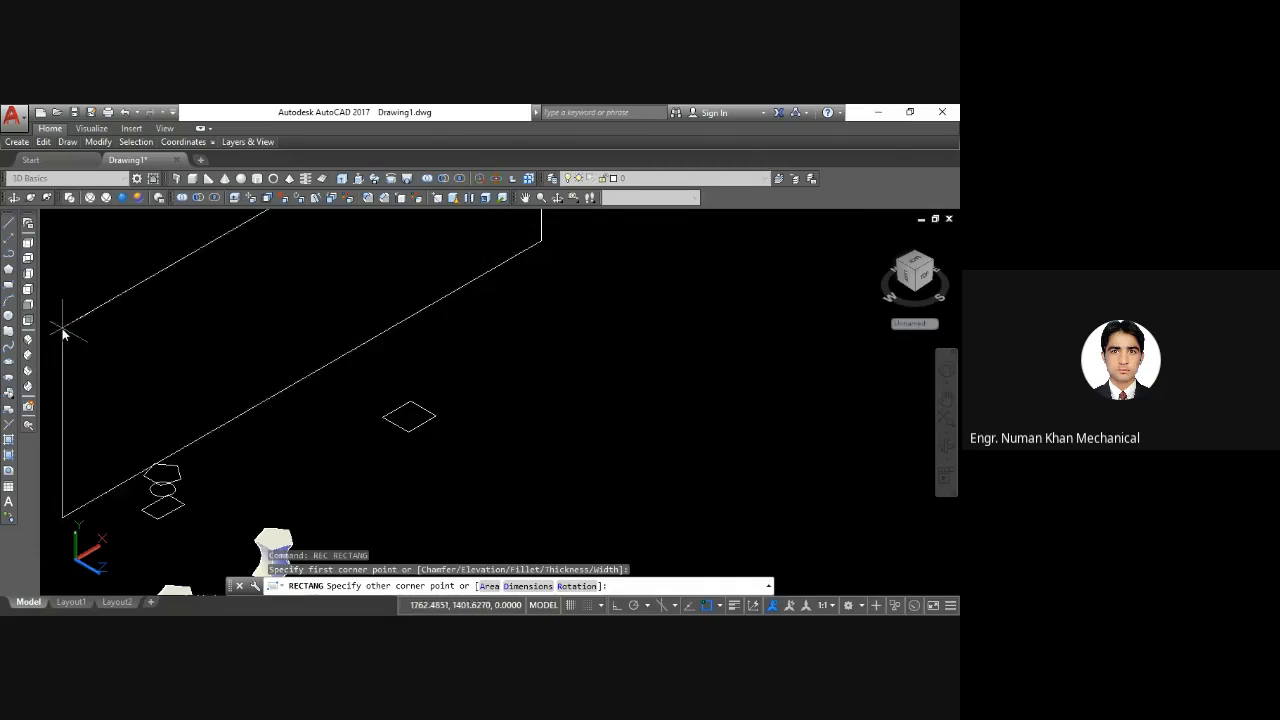
pyautogui.press('Escape')
# Step: Align the drawing plane with the right view and, in SW isometric, draw a small upright rectangle above and beyond the flat square
pyautogui.click(29, 291)
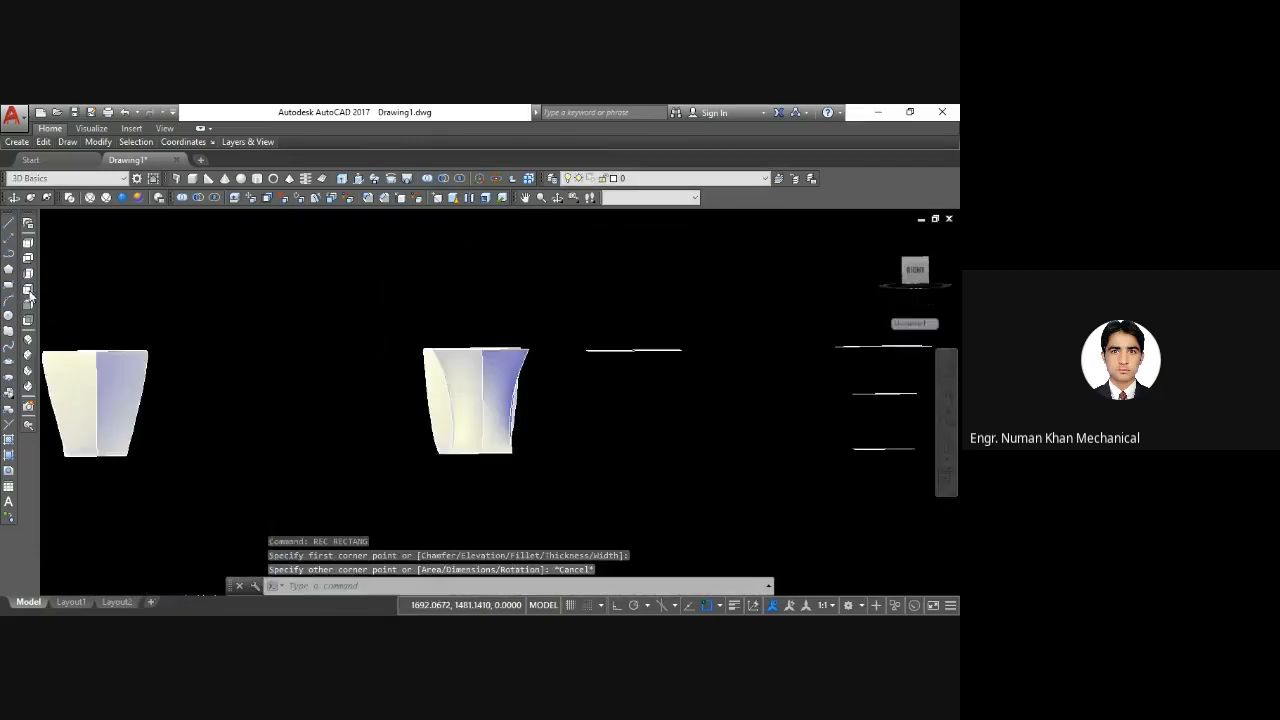
pyautogui.click(28, 339)
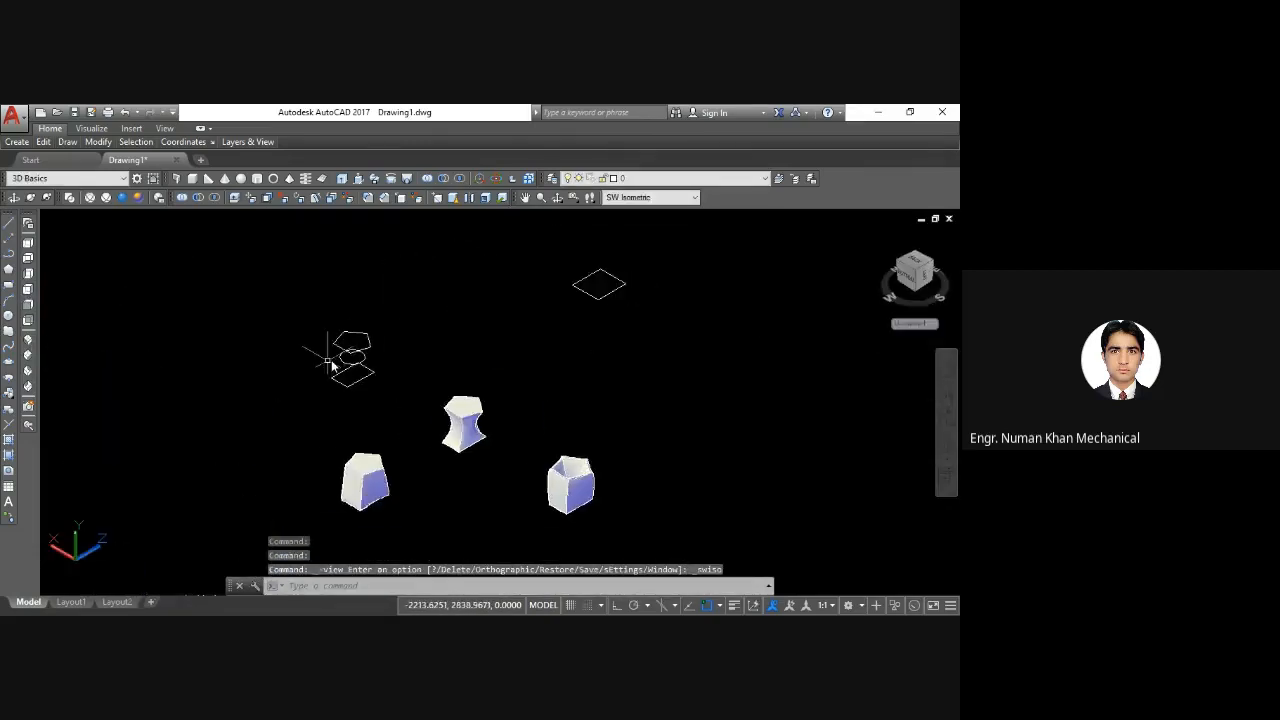
pyautogui.write('re')
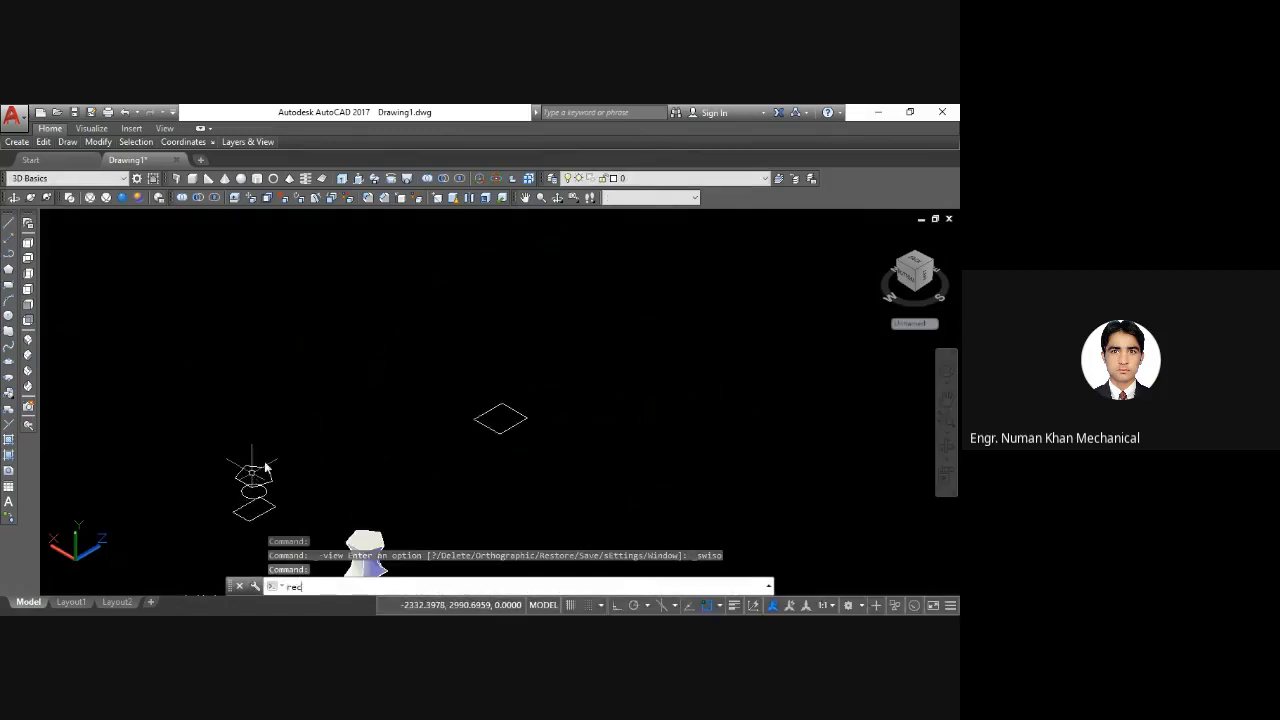
pyautogui.write('c')
pyautogui.press('Return')
pyautogui.click(603, 244)
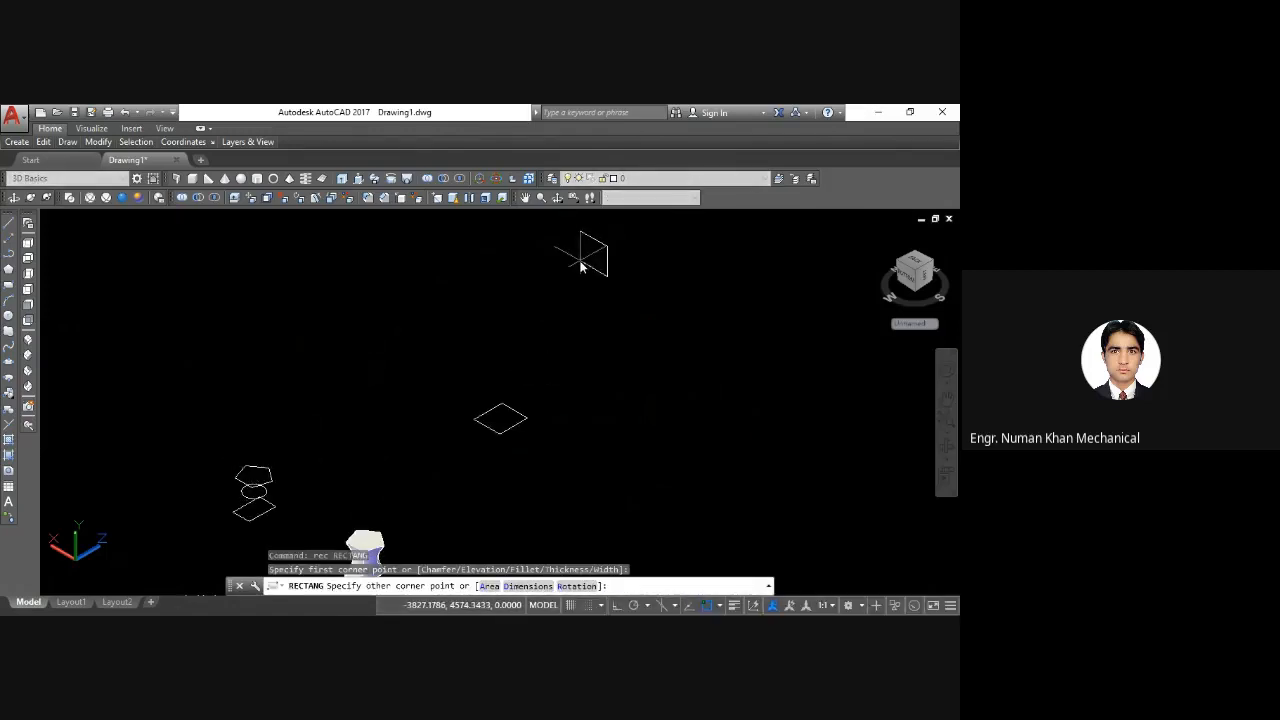
pyautogui.click(580, 265)
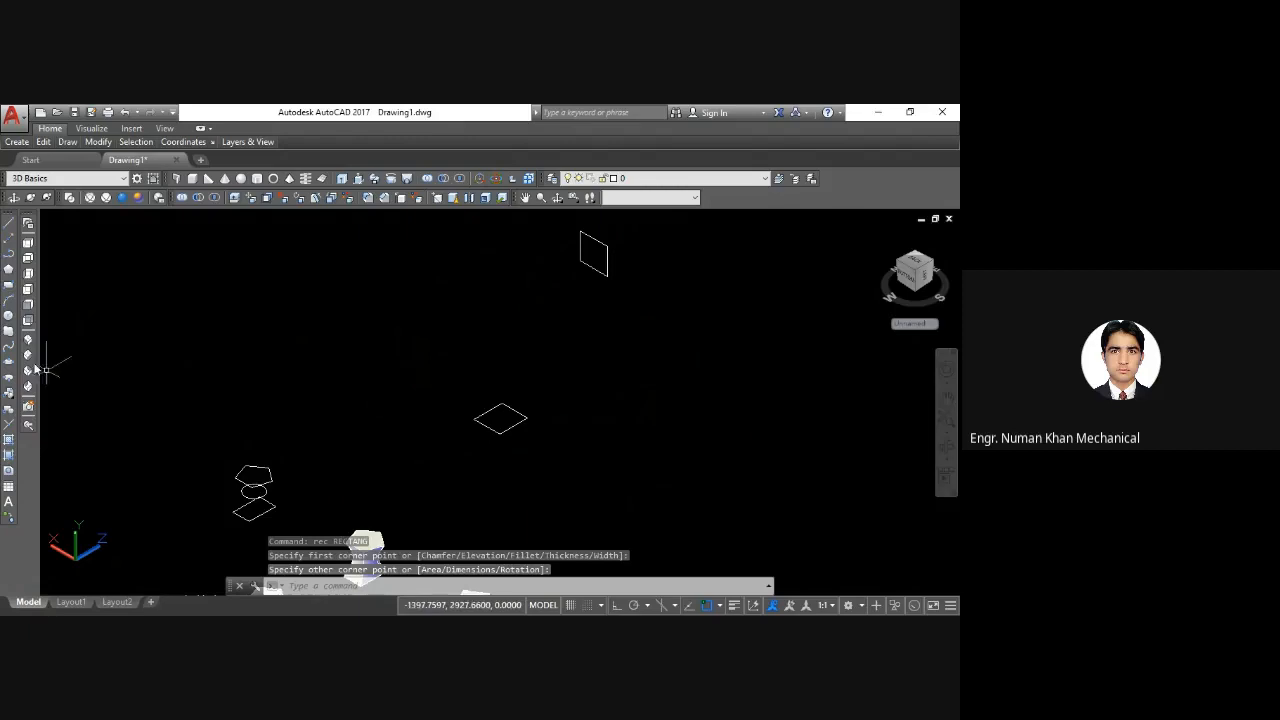
# Step: Try to draw a spline in the front plane from the flat rectangle's centre to the upright rectangle's centre
pyautogui.click(29, 307)
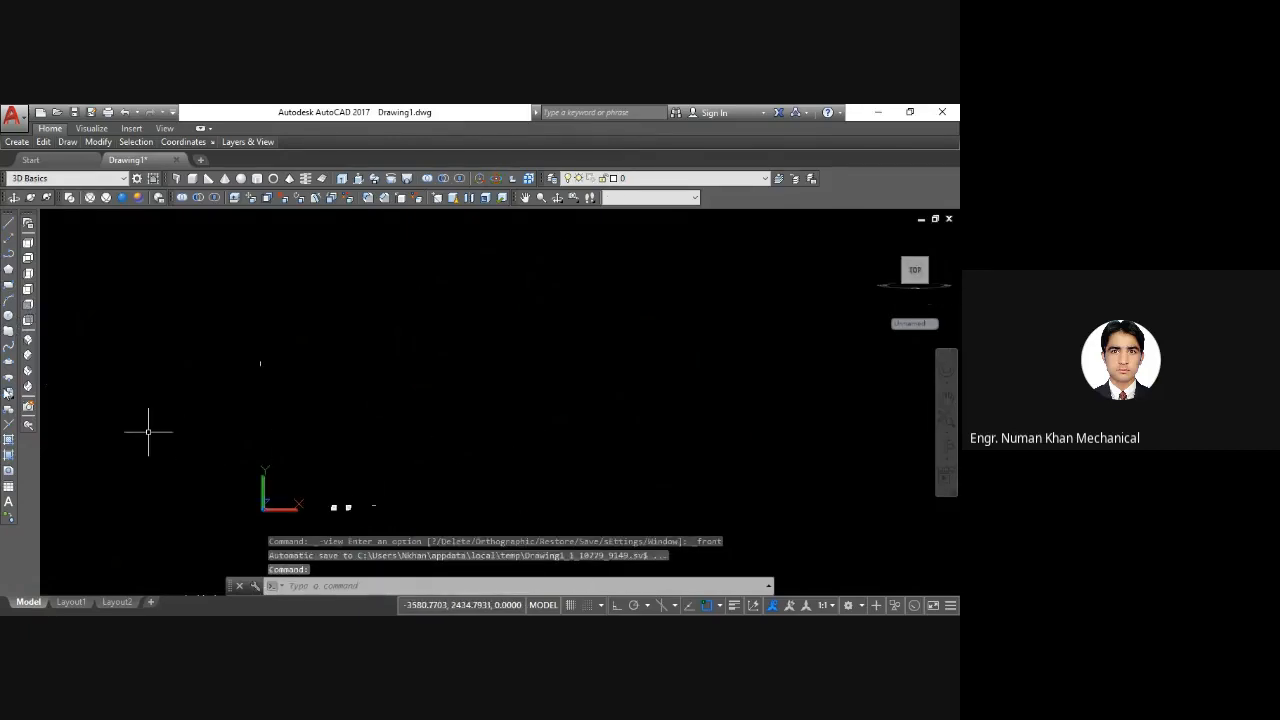
pyautogui.click(28, 338)
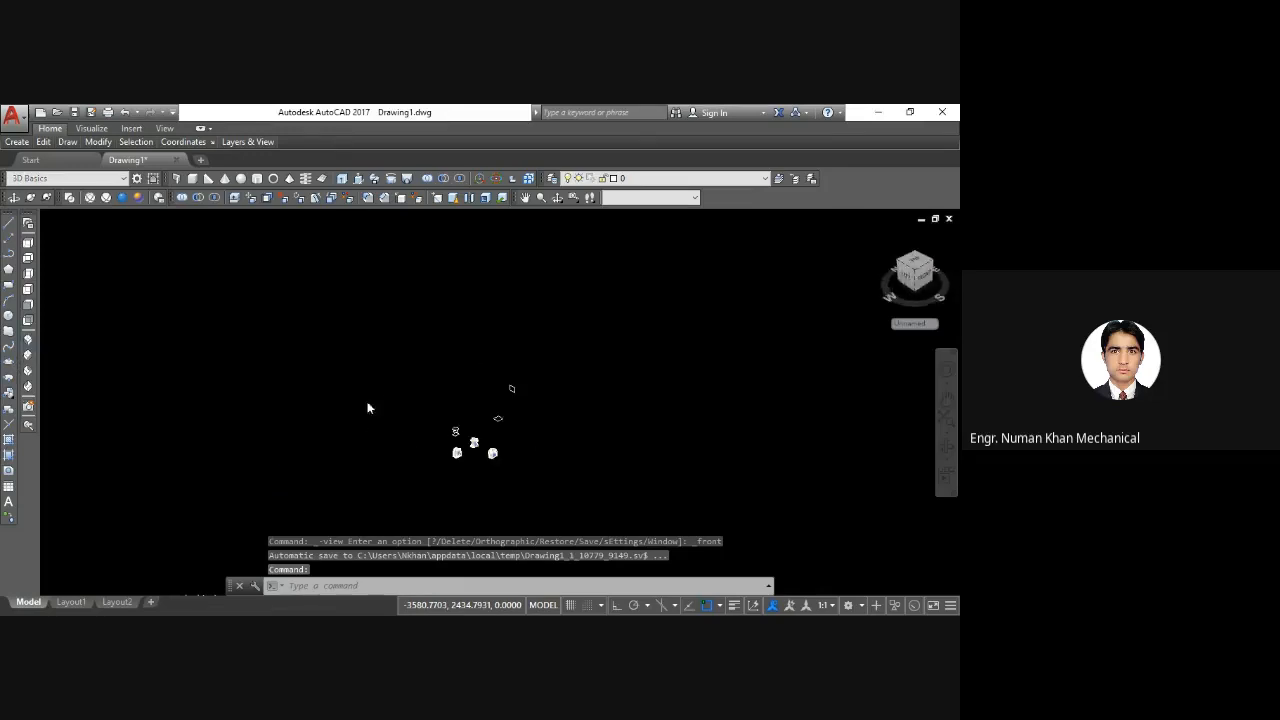
pyautogui.moveTo(503, 408); pyautogui.dragTo(503, 445, button='middle')
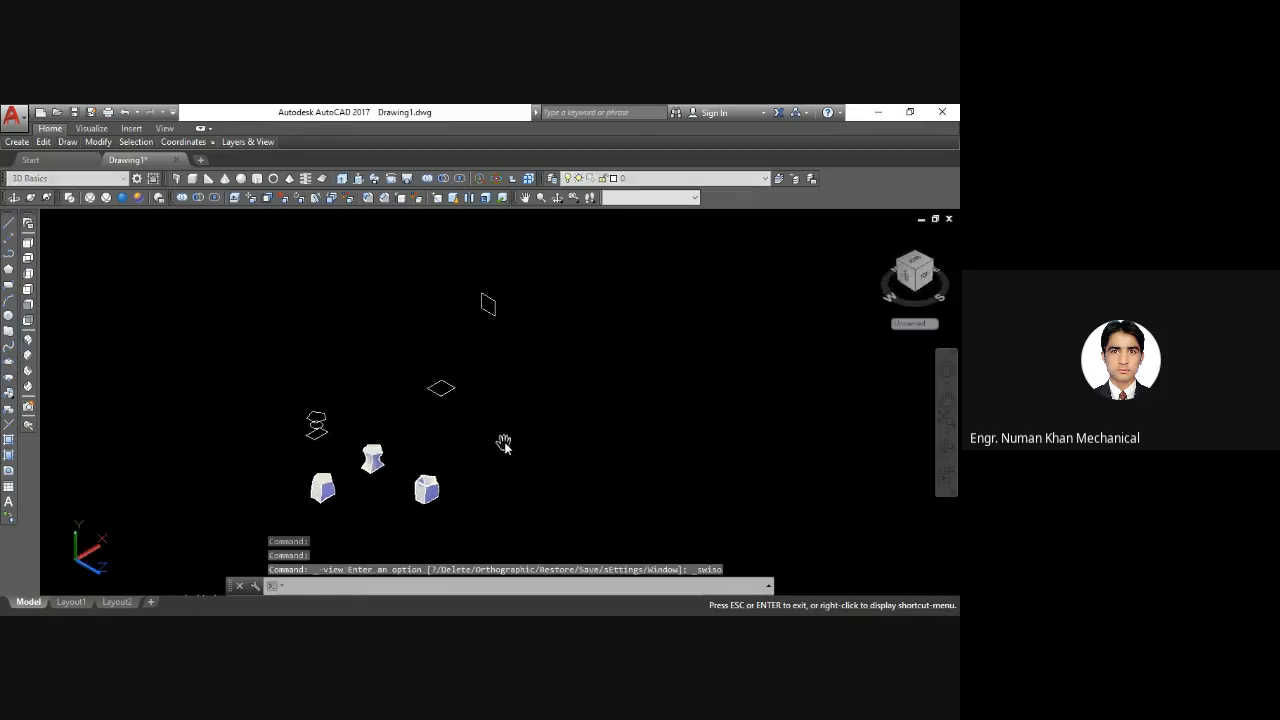
pyautogui.write('SPL')
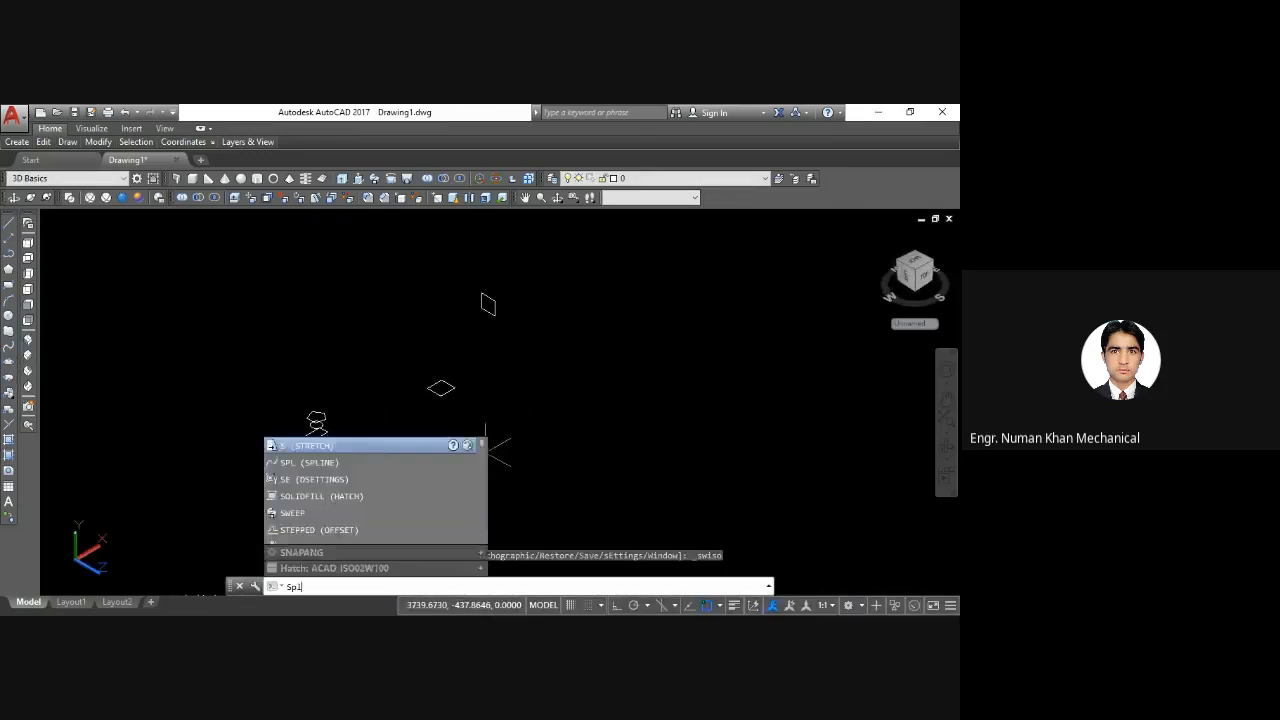
pyautogui.press('Return')
pyautogui.click(443, 390)
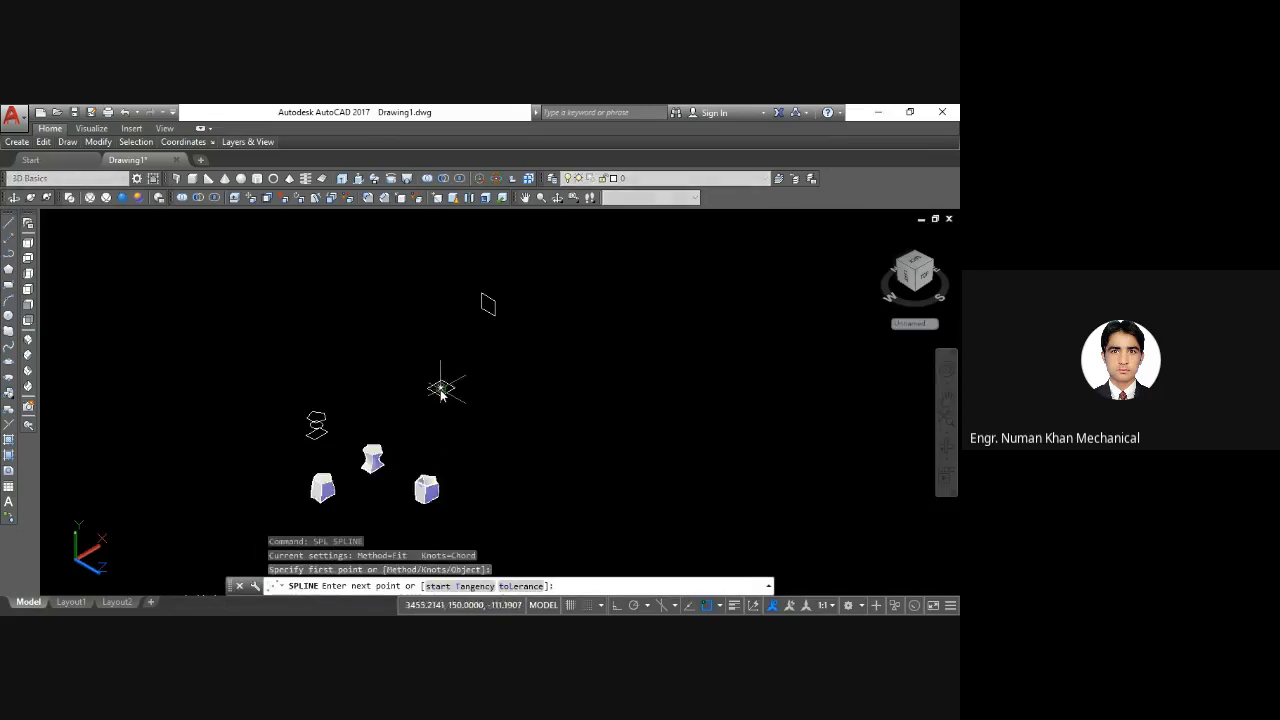
pyautogui.click(450, 334)
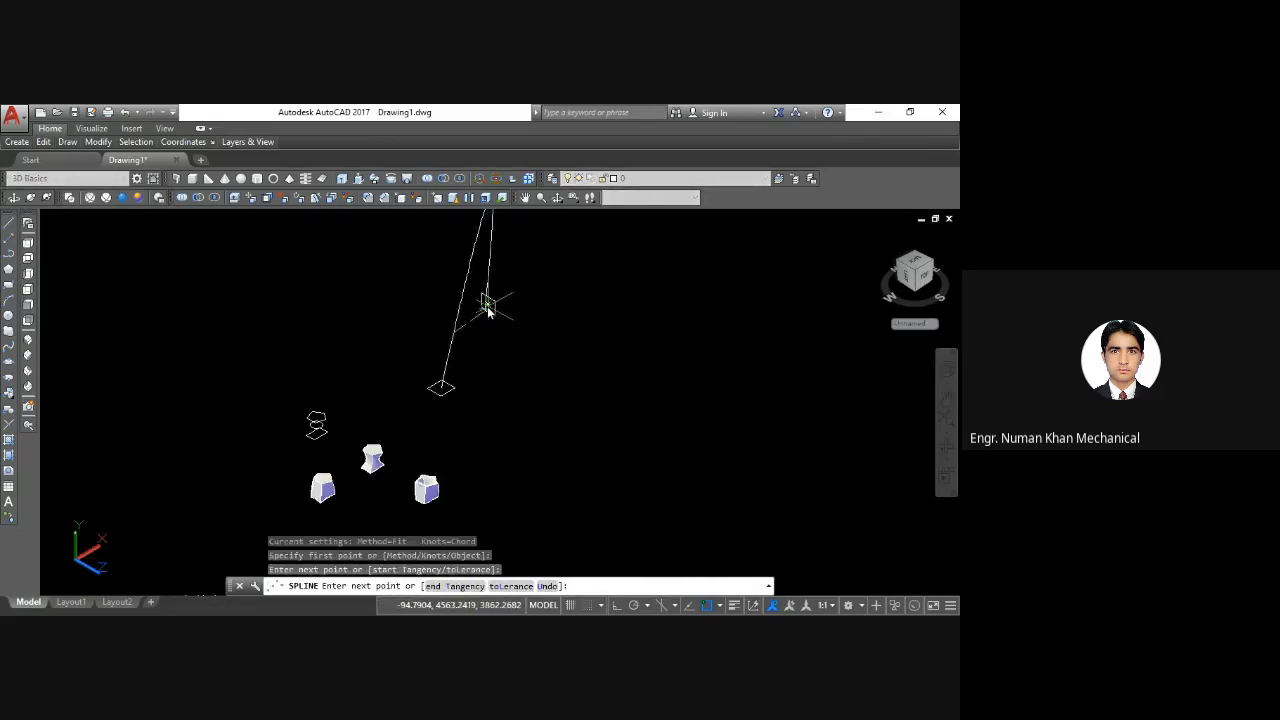
pyautogui.click(485, 314)
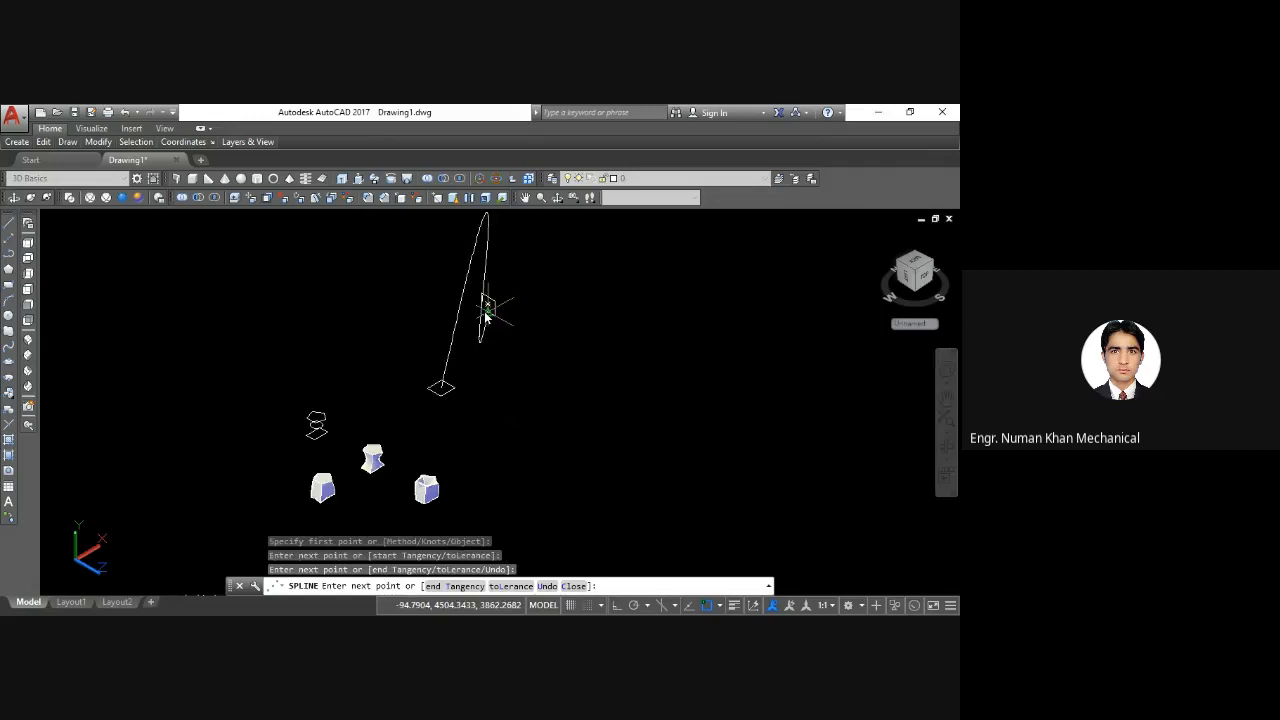
pyautogui.press('Escape')
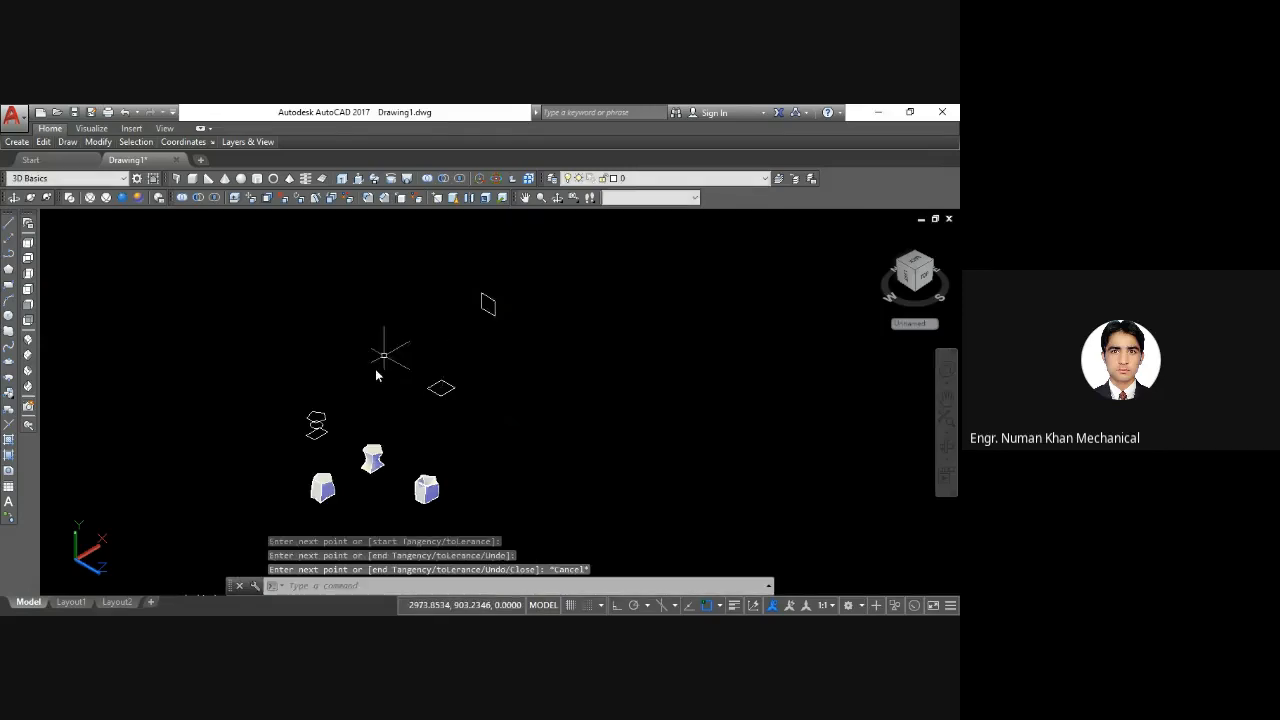
# Step: Try to draw a two-segment polyline from the flat rectangle's centre to the upright rectangle's centre
pyautogui.scroll(-3, 437, 330)
pyautogui.scroll(5, 437, 340)
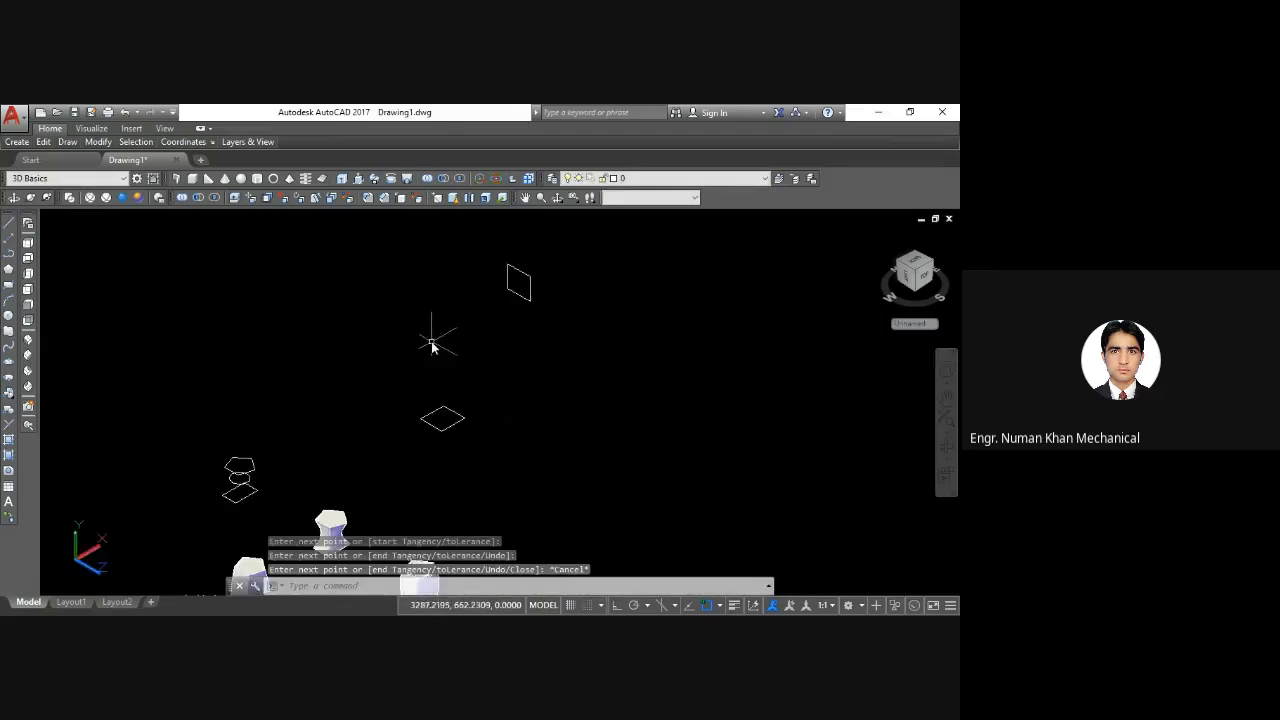
pyautogui.write('pl')
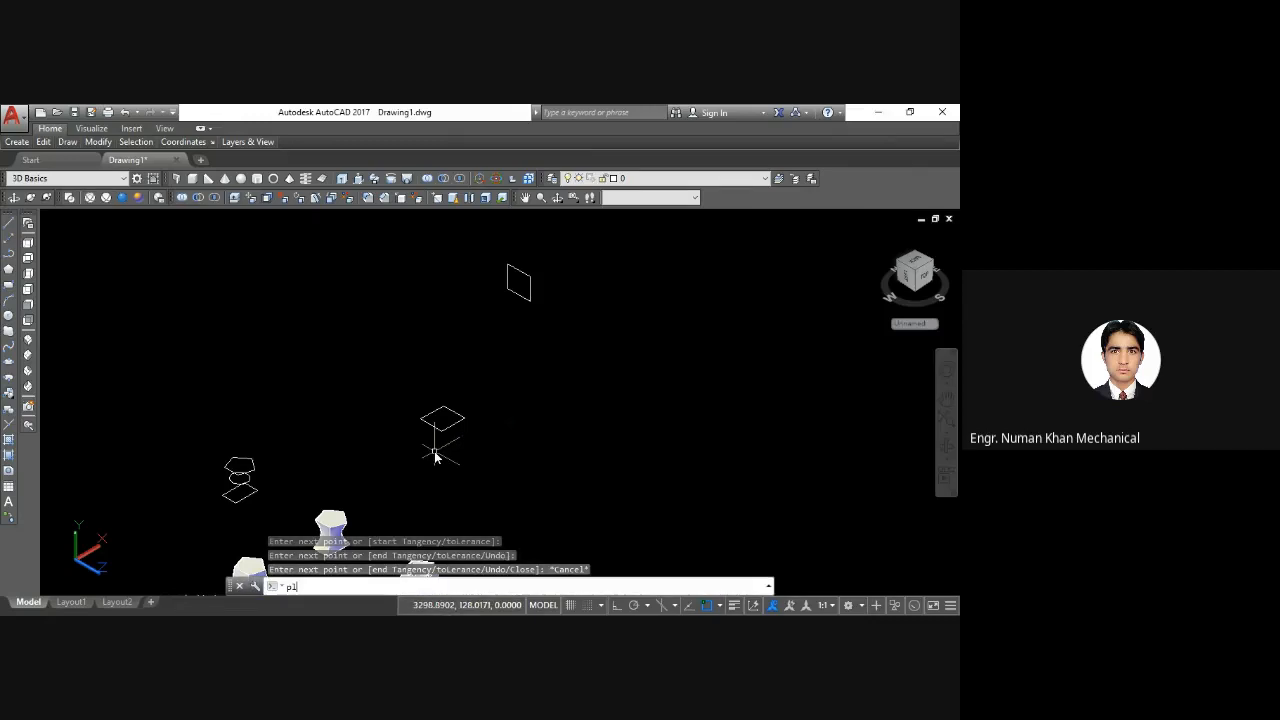
pyautogui.press('Return')
pyautogui.click(443, 418)
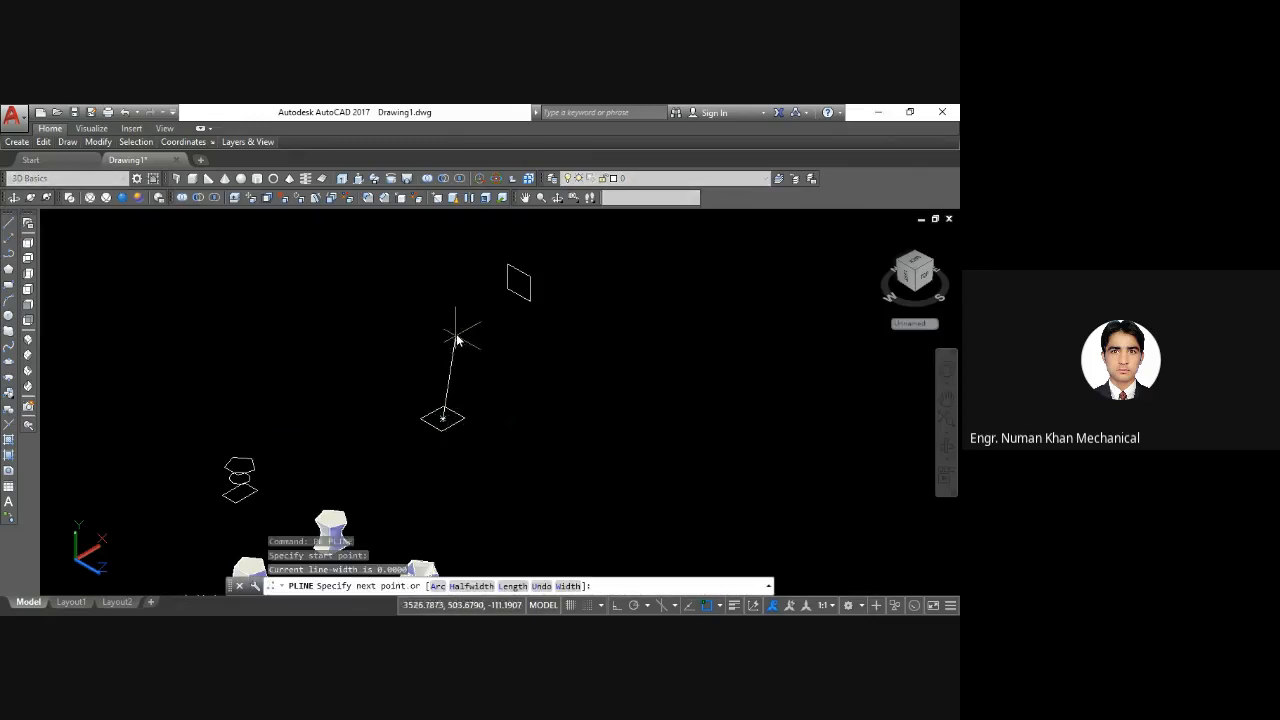
pyautogui.click(456, 332)
pyautogui.click(518, 285)
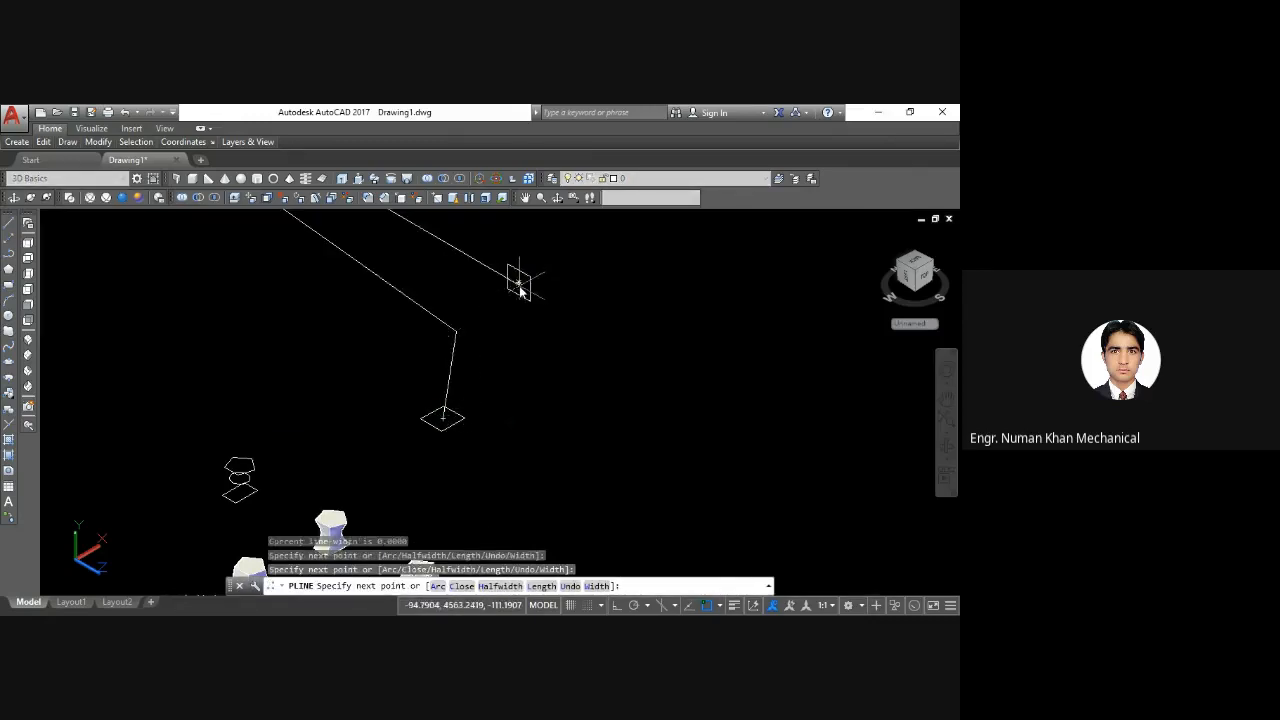
pyautogui.press('Escape')
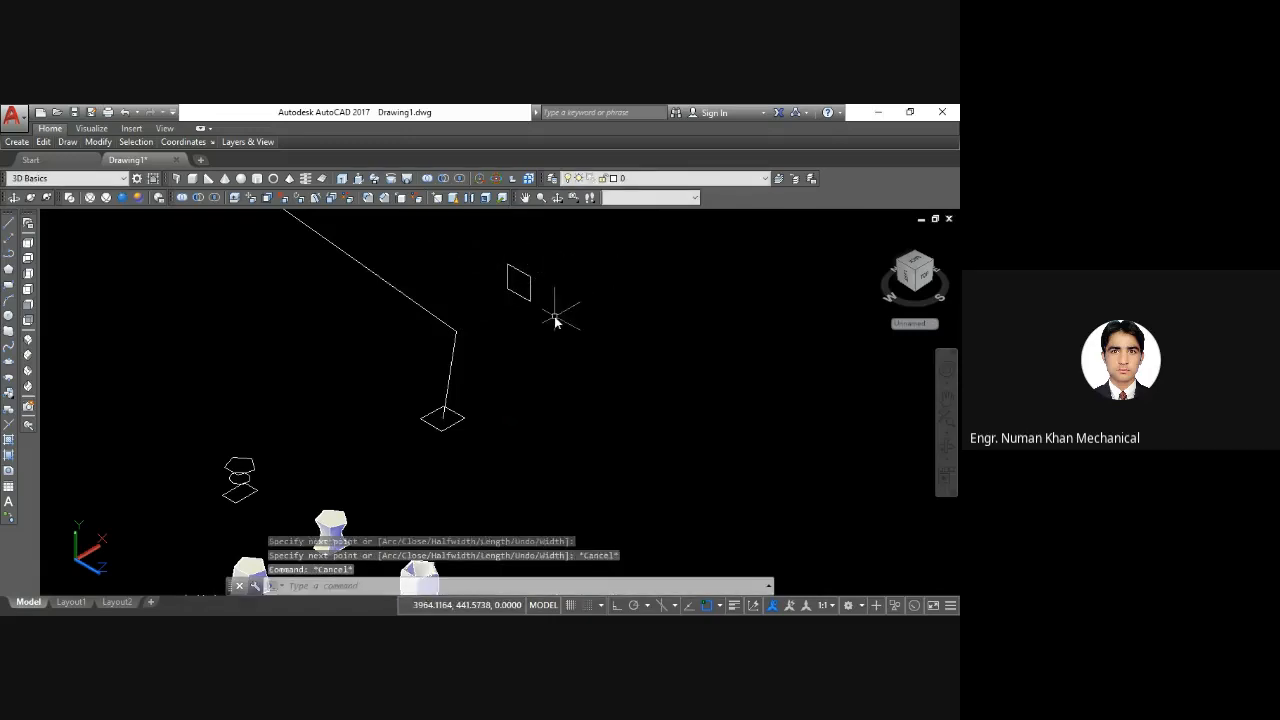
# Step: Erase the polyline that starts at the flat rectangle's centre
pyautogui.scroll(-5, 555, 314)
pyautogui.click(488, 298)
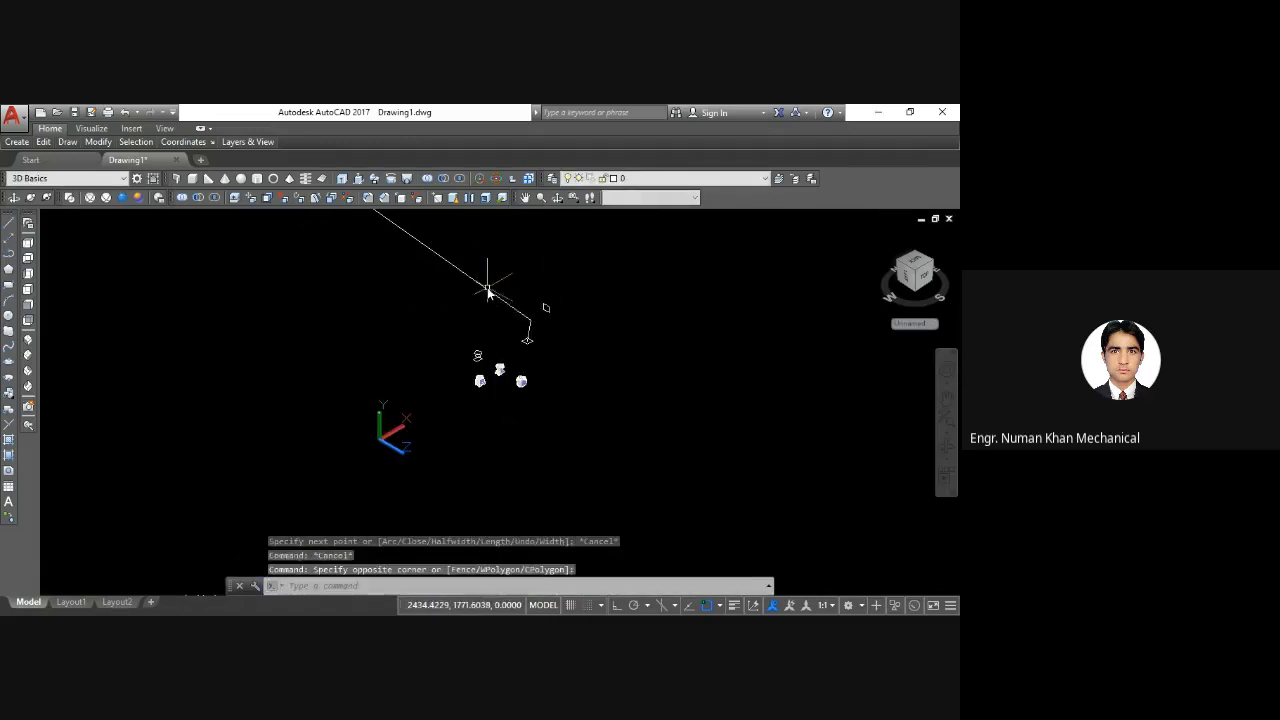
pyautogui.click(483, 289)
pyautogui.press('Delete')
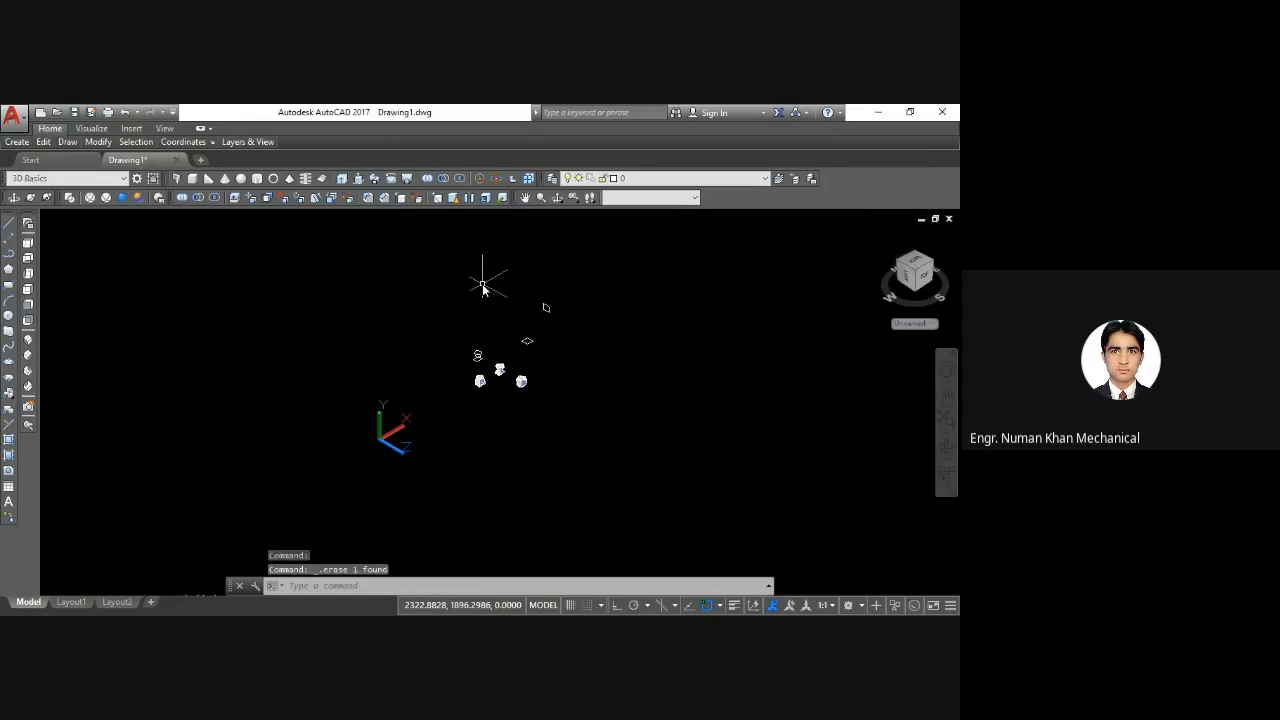
# Step: Try again to draw a bent polyline path linking the centres of the flat and upright rectangles
pyautogui.scroll(4, 535, 316)
pyautogui.scroll(5, 560, 345)
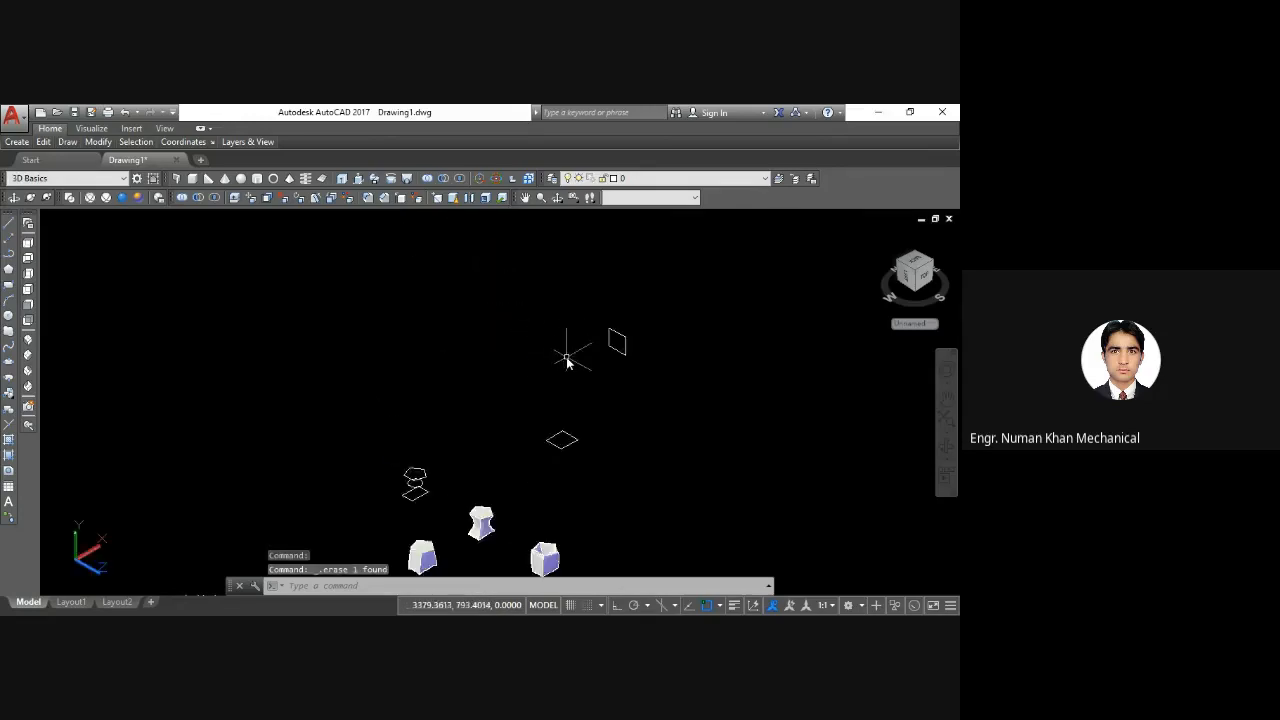
pyautogui.scroll(-2, 488, 259)
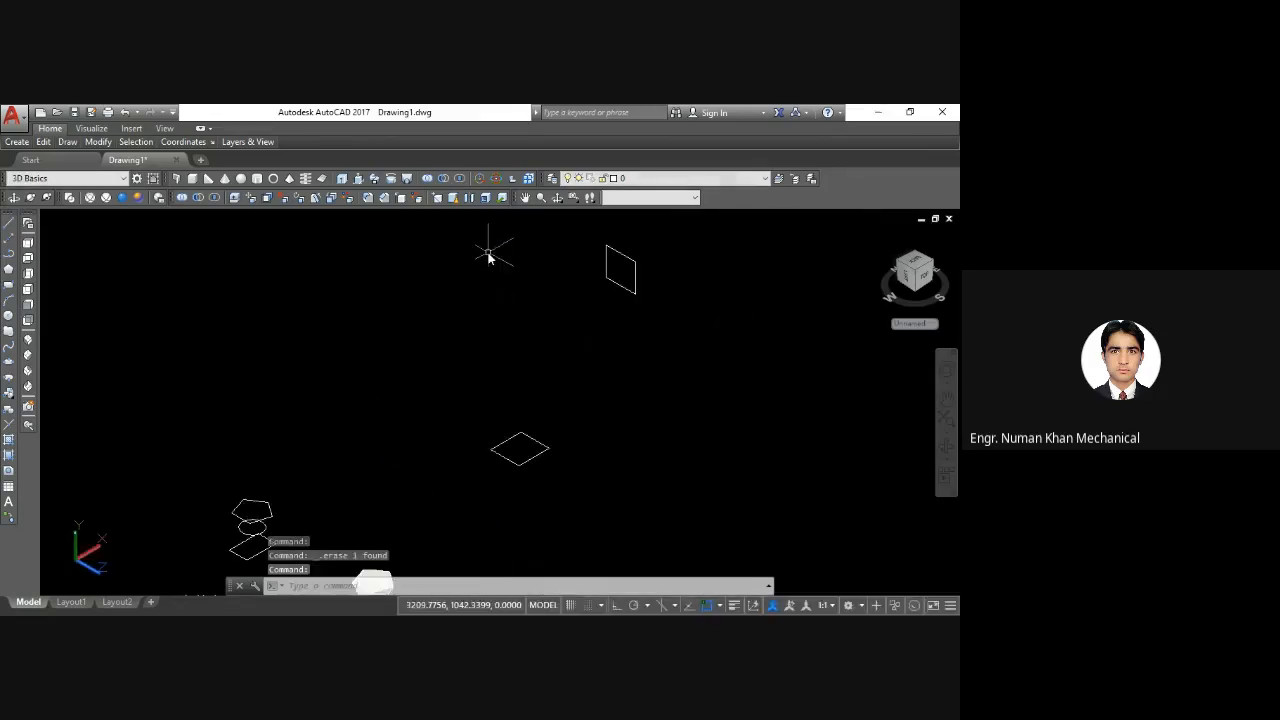
pyautogui.write('pl')
pyautogui.press('Return')
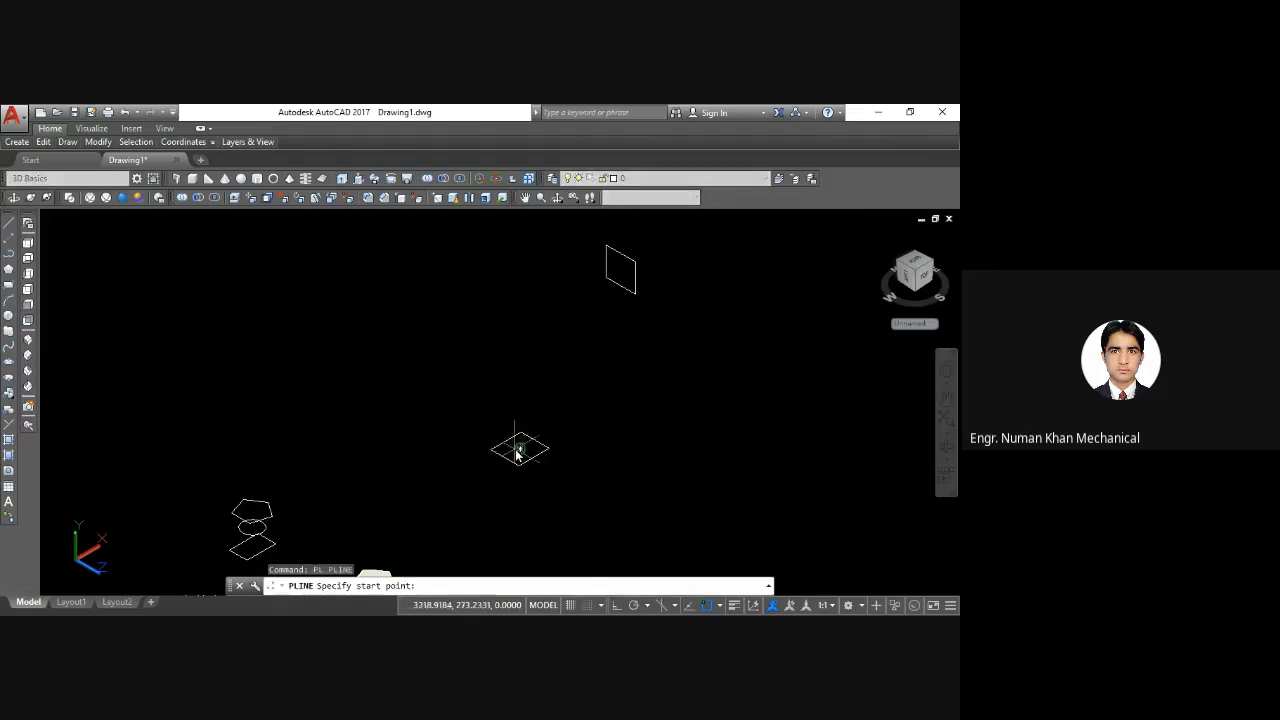
pyautogui.click(519, 451)
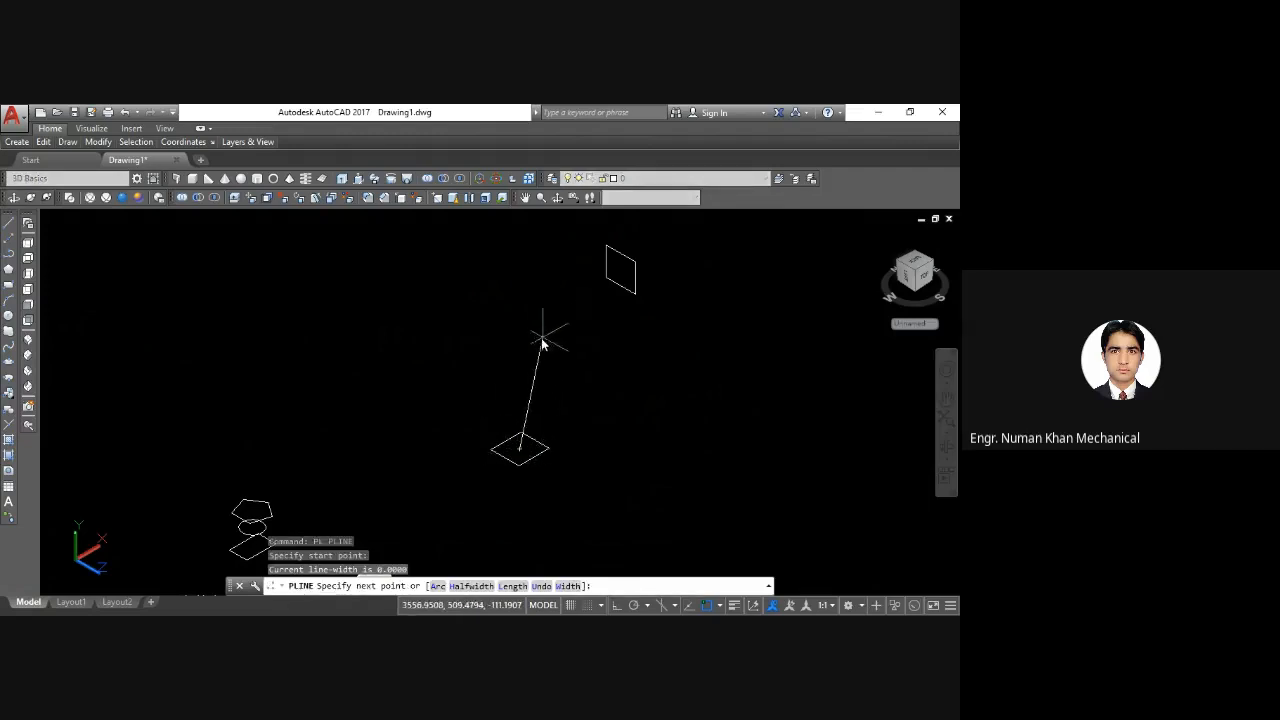
pyautogui.click(537, 340)
pyautogui.click(621, 274)
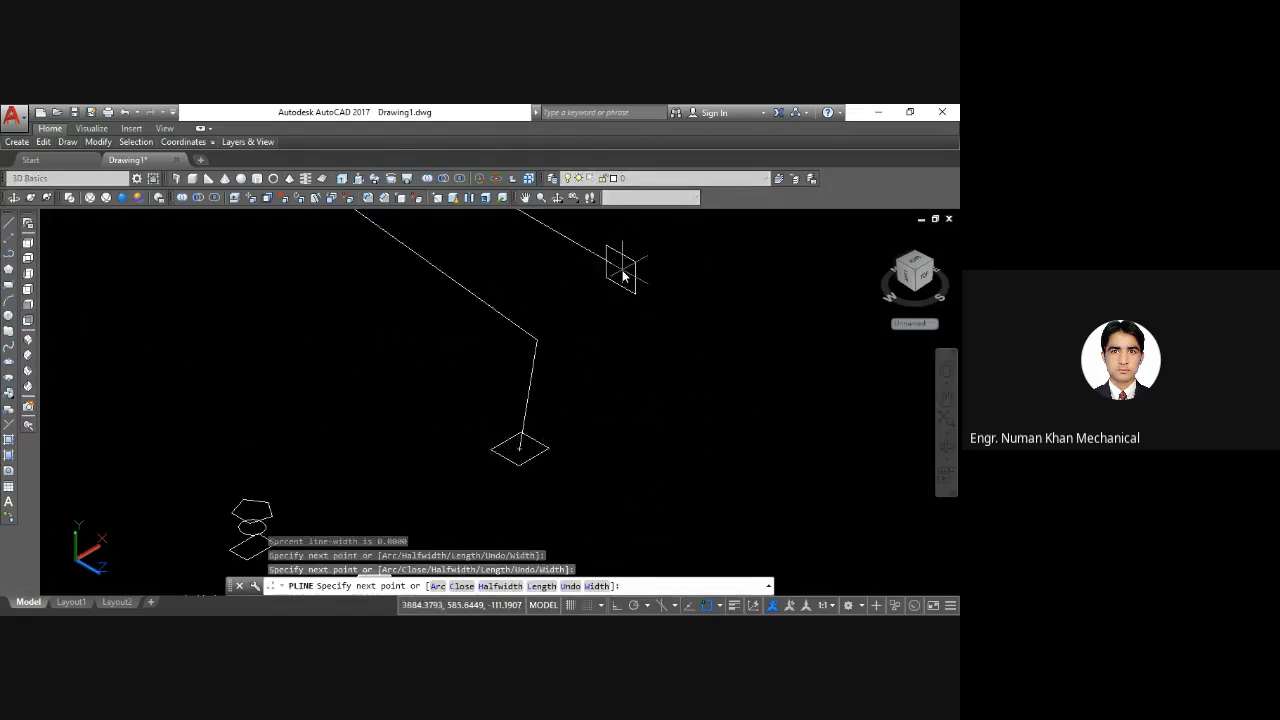
pyautogui.press('Escape')
pyautogui.press('Escape')
# Step: Erase the second polyline attempt between the two rectangles
pyautogui.click(537, 343)
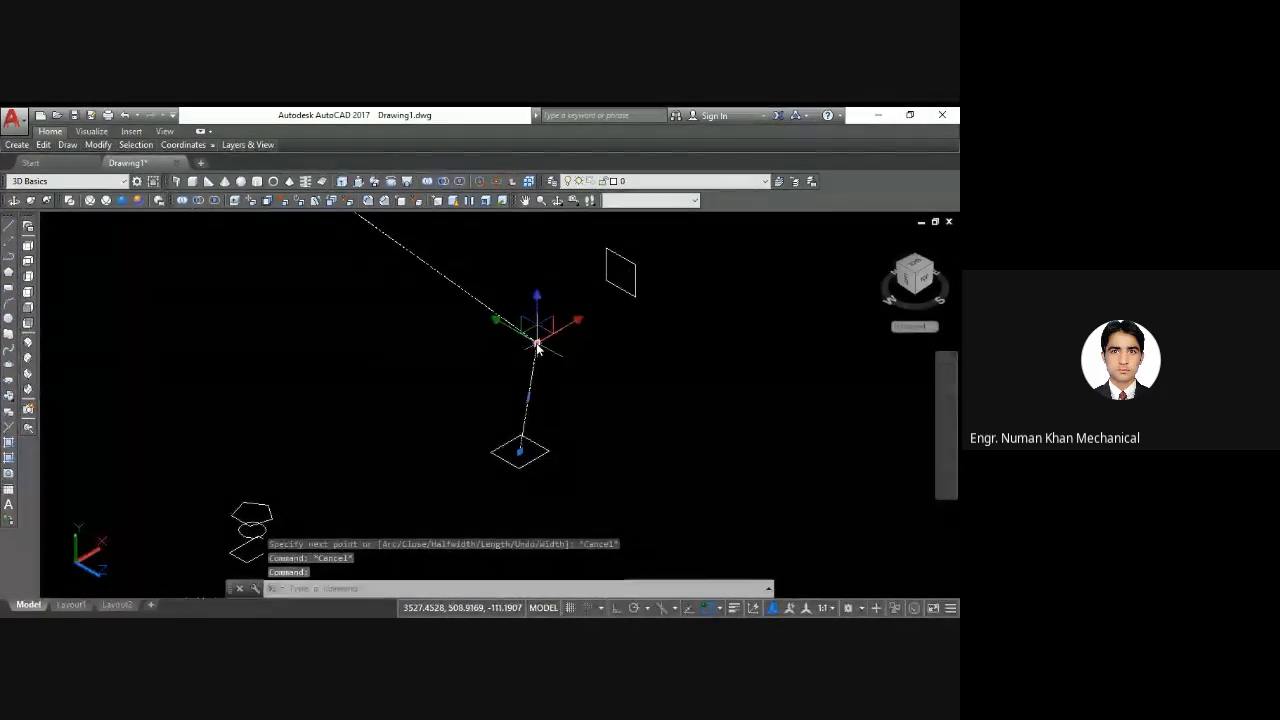
pyautogui.press('Escape')
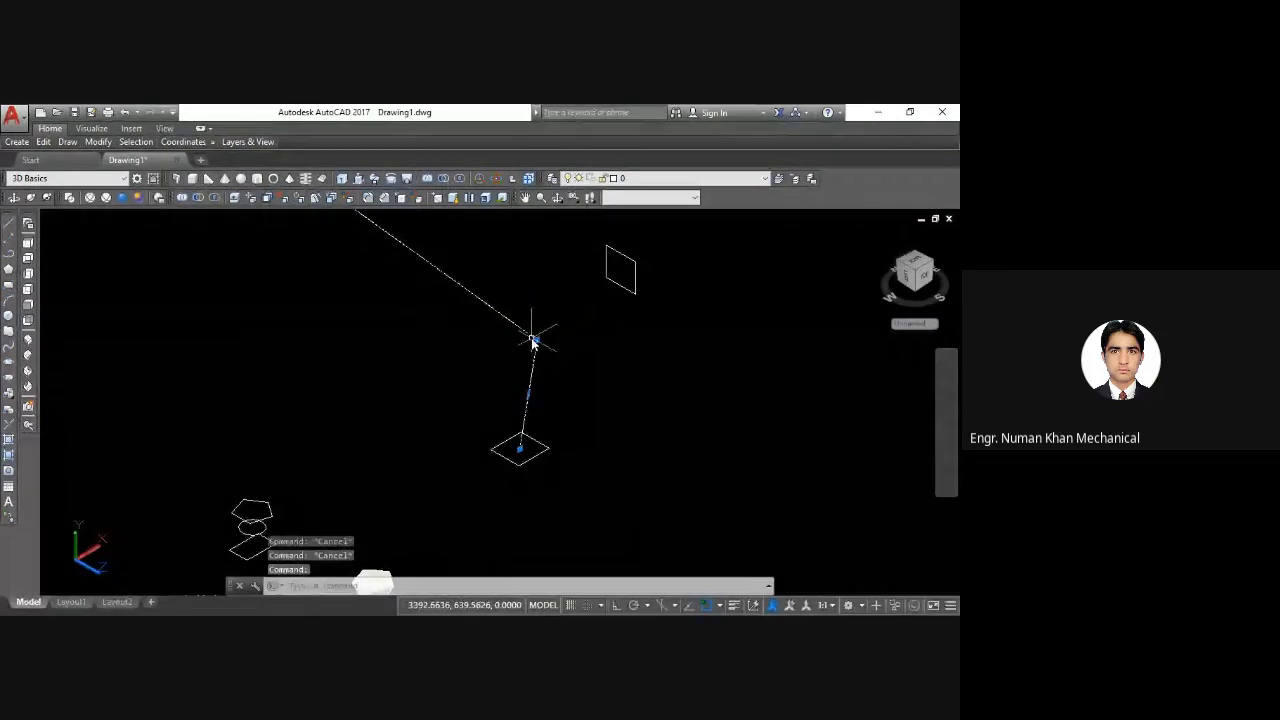
pyautogui.press('Delete')
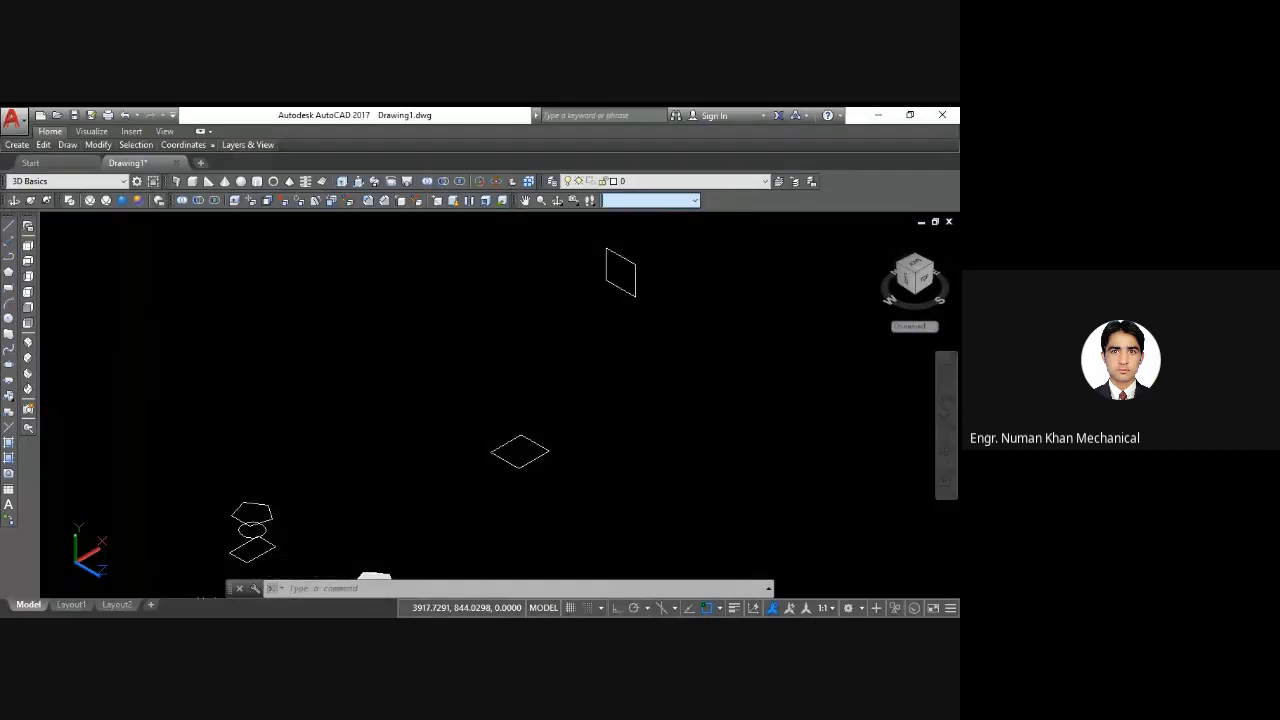
# Step: Try to draw a two-segment polyline path from near the upright rectangle, through a bend, to the flat rectangle
pyautogui.click(621, 233)
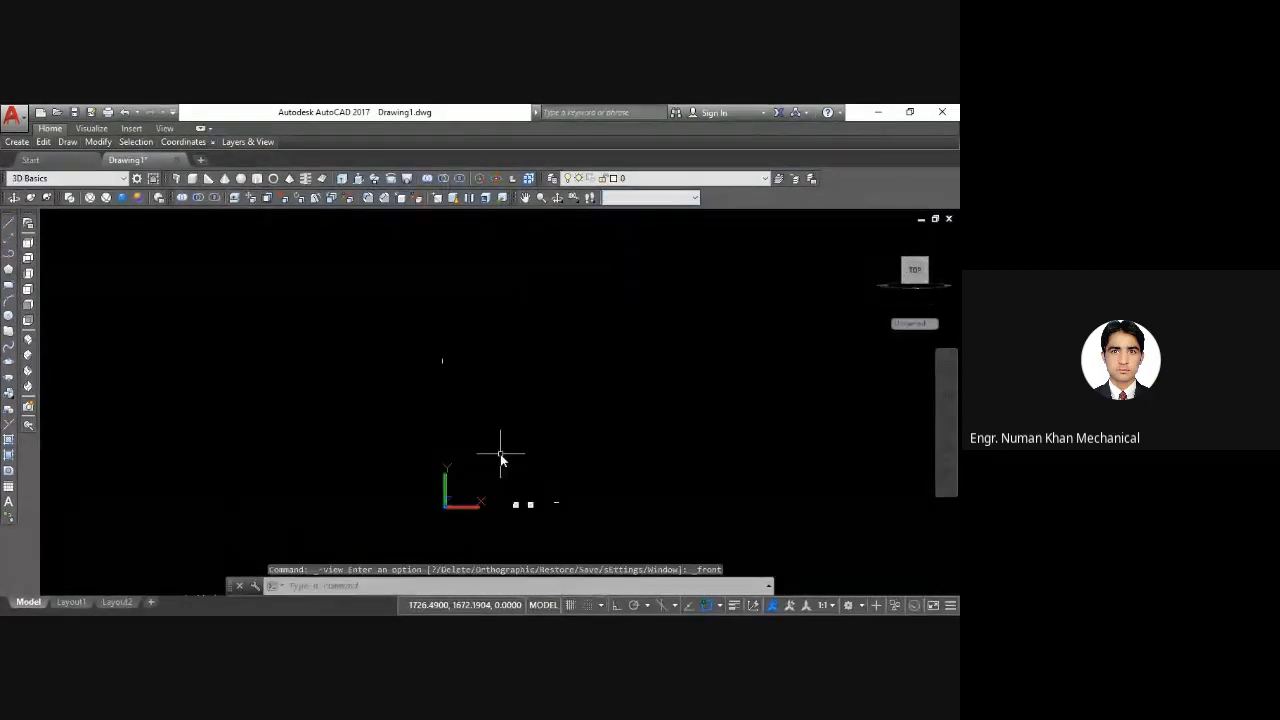
pyautogui.moveTo(509, 500); pyautogui.dragTo(508, 449, button='middle')
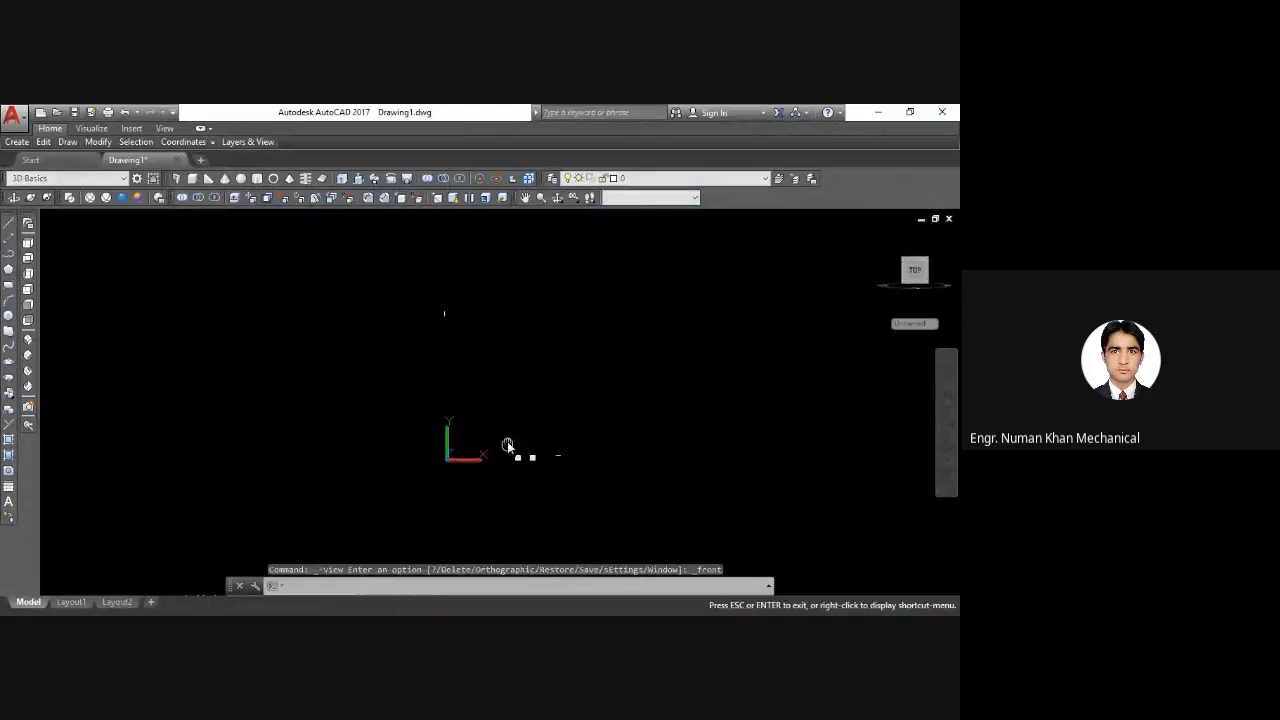
pyautogui.click(26, 342)
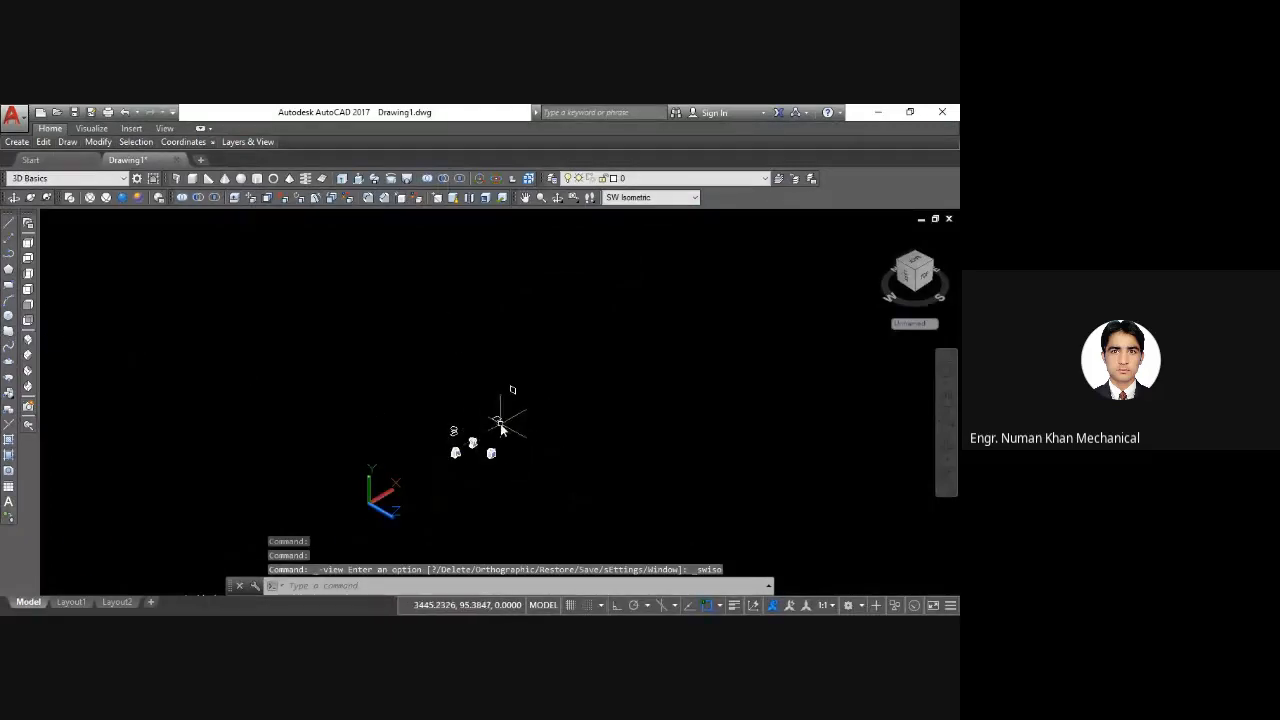
pyautogui.scroll(6, 501, 424)
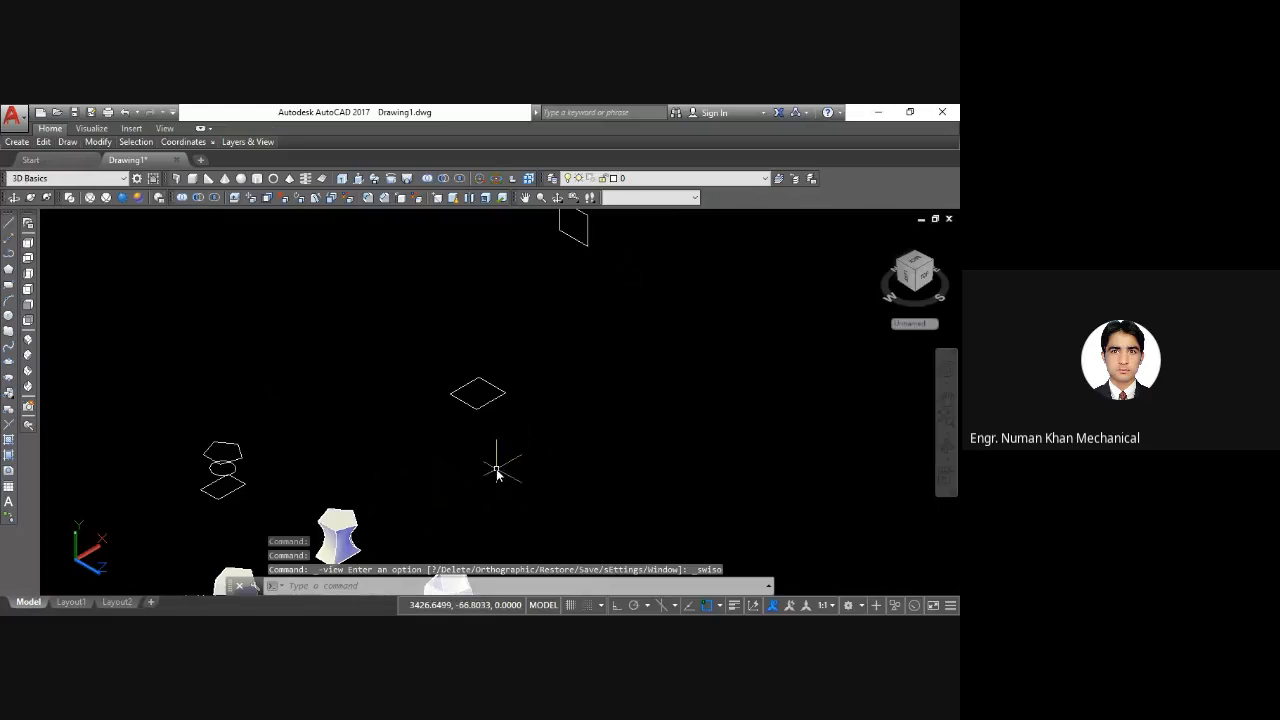
pyautogui.write('pl')
pyautogui.press('Return')
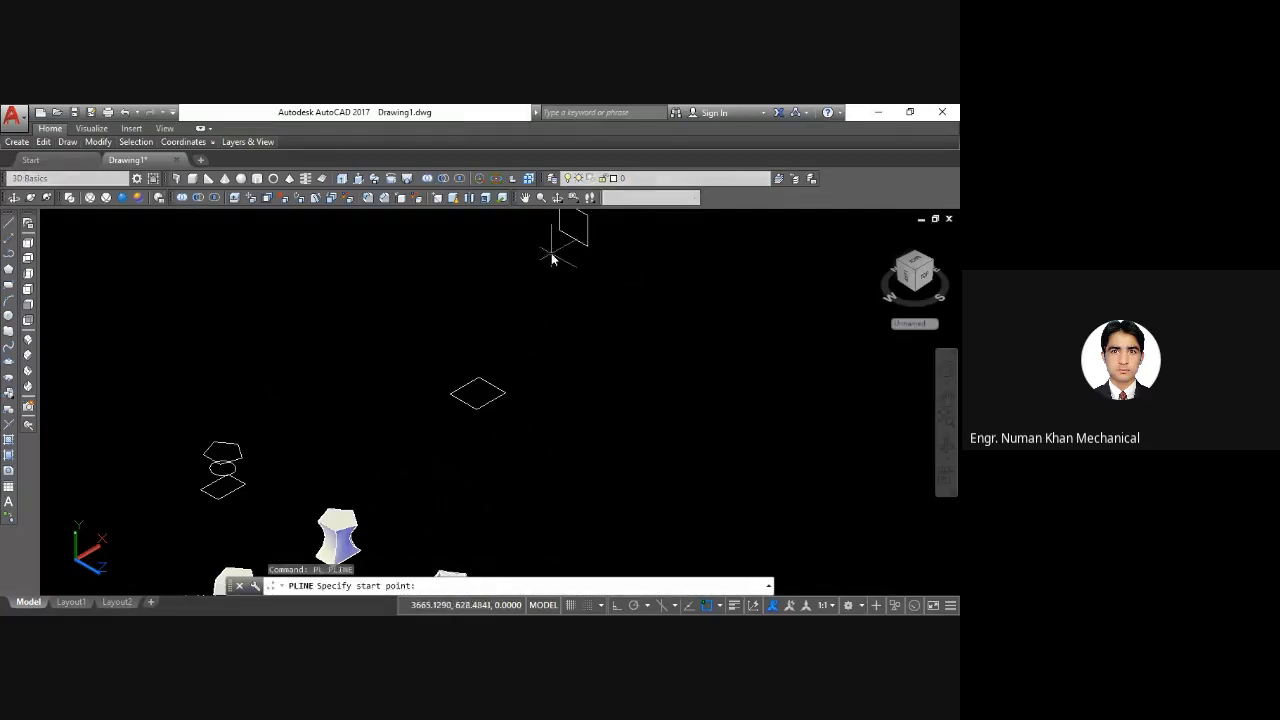
pyautogui.click(551, 254)
pyautogui.click(452, 318)
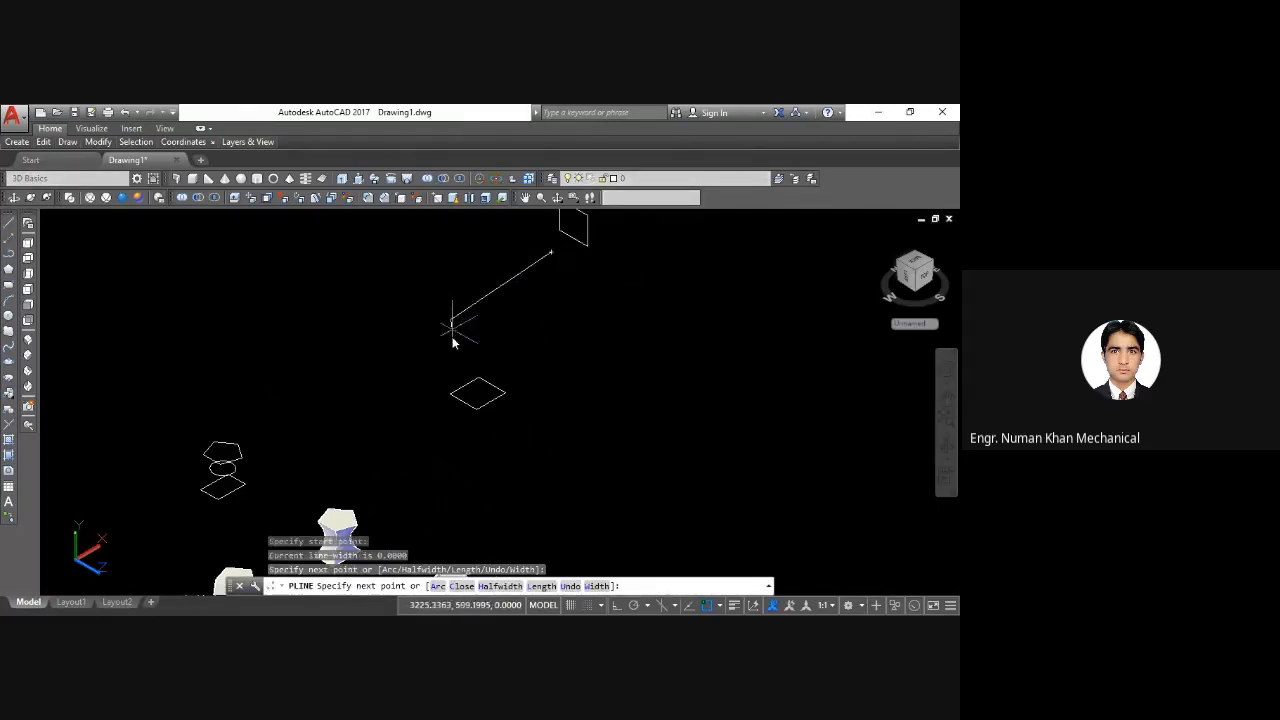
pyautogui.click(479, 400)
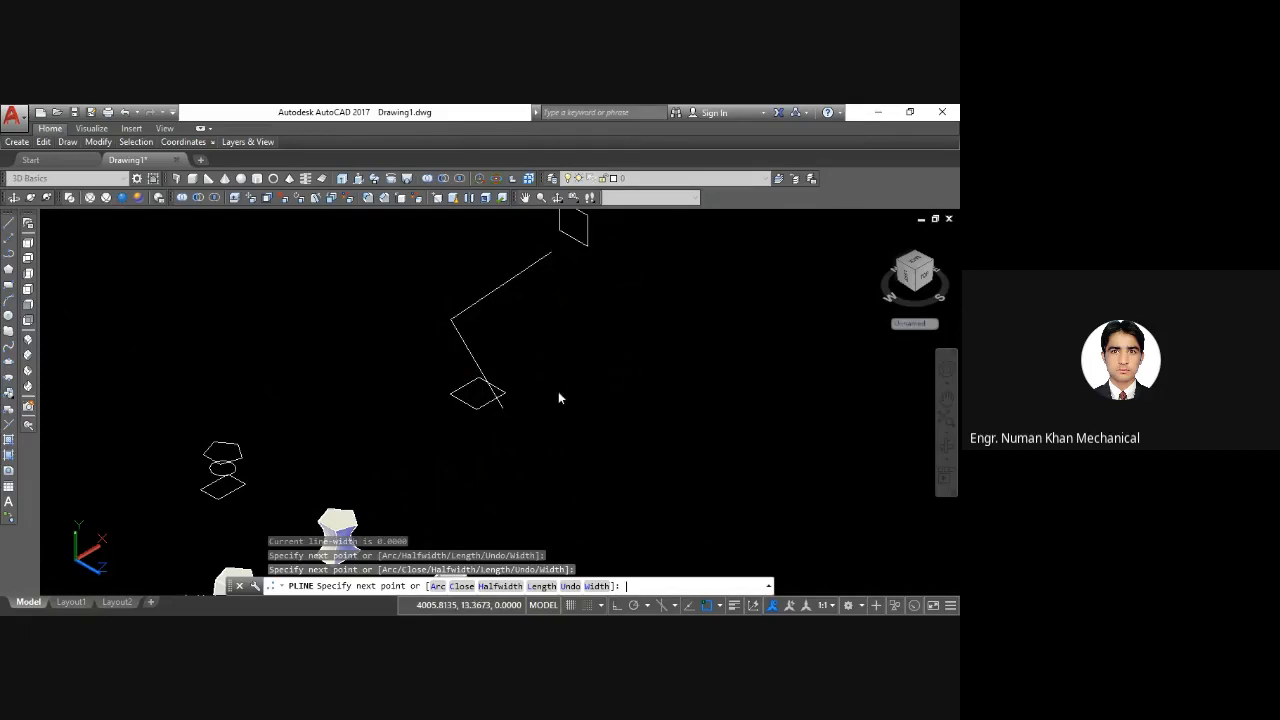
pyautogui.press('Return')
pyautogui.moveTo(389, 354); pyautogui.dragTo(329, 372, button='middle')
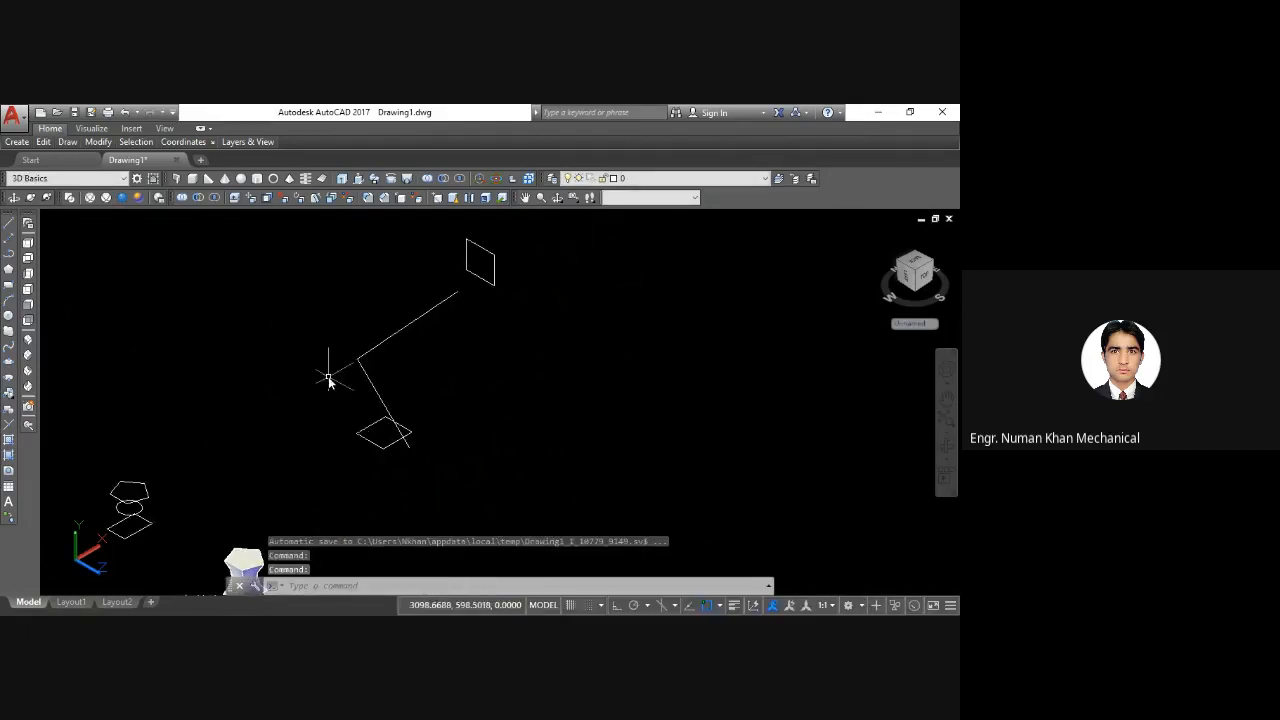
pyautogui.click(357, 360)
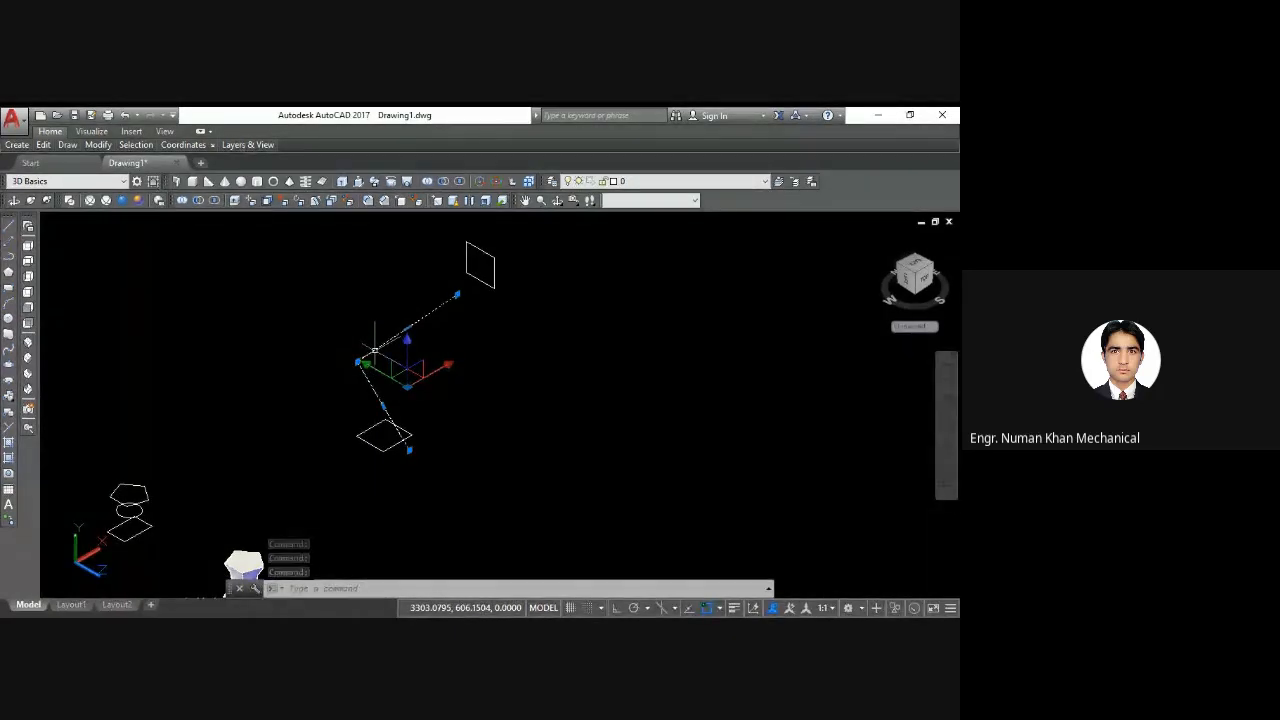
pyautogui.press('Escape')
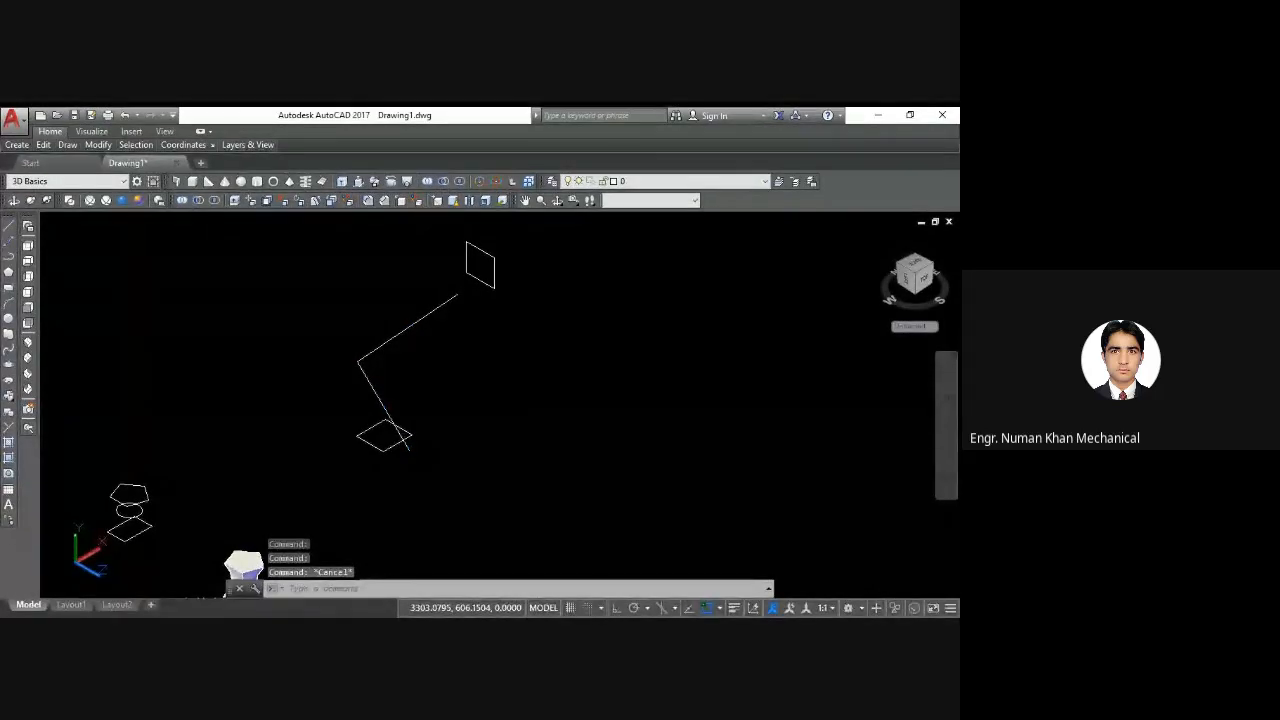
pyautogui.moveTo(482, 378)
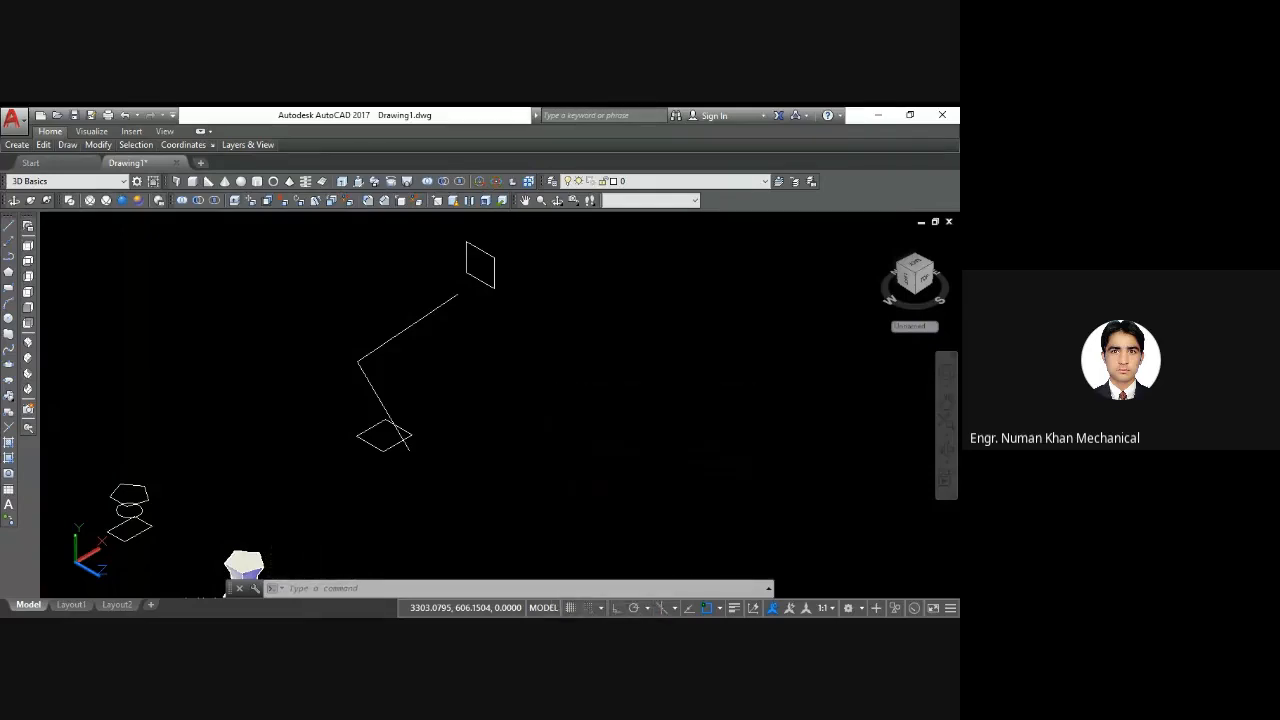
pyautogui.click(377, 348)
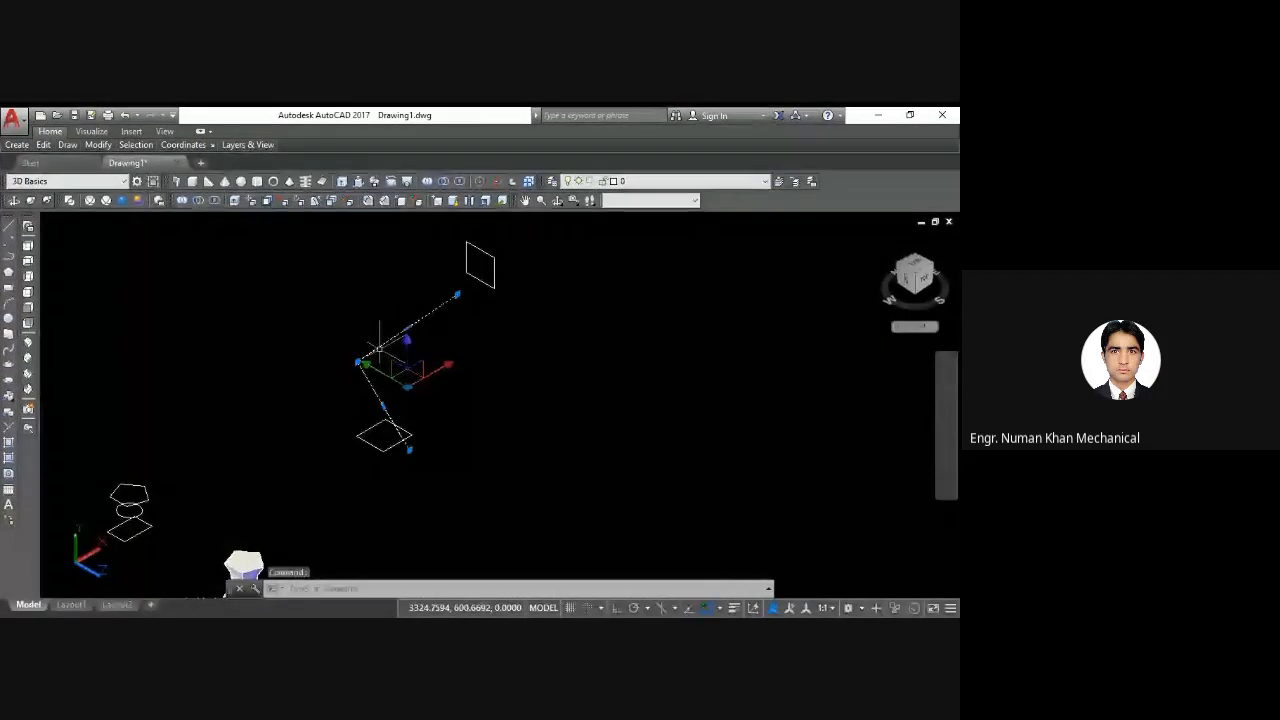
pyautogui.rightClick(379, 348)
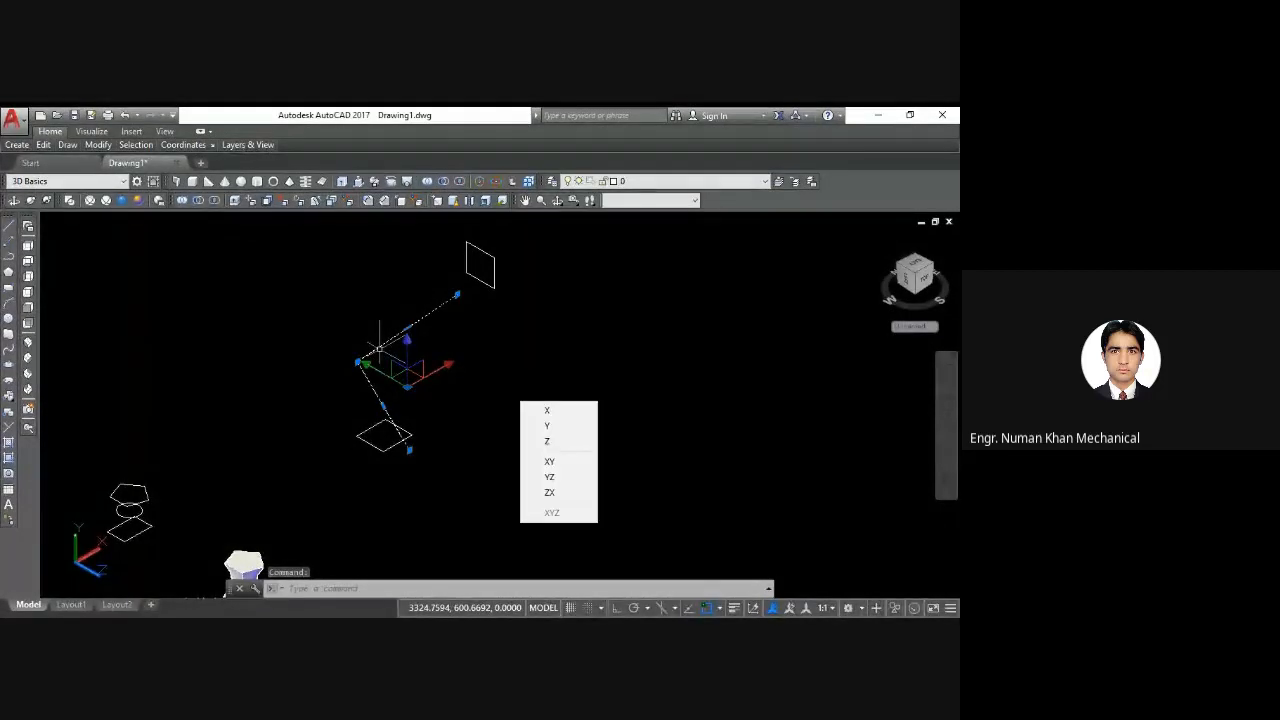
pyautogui.press('Escape')
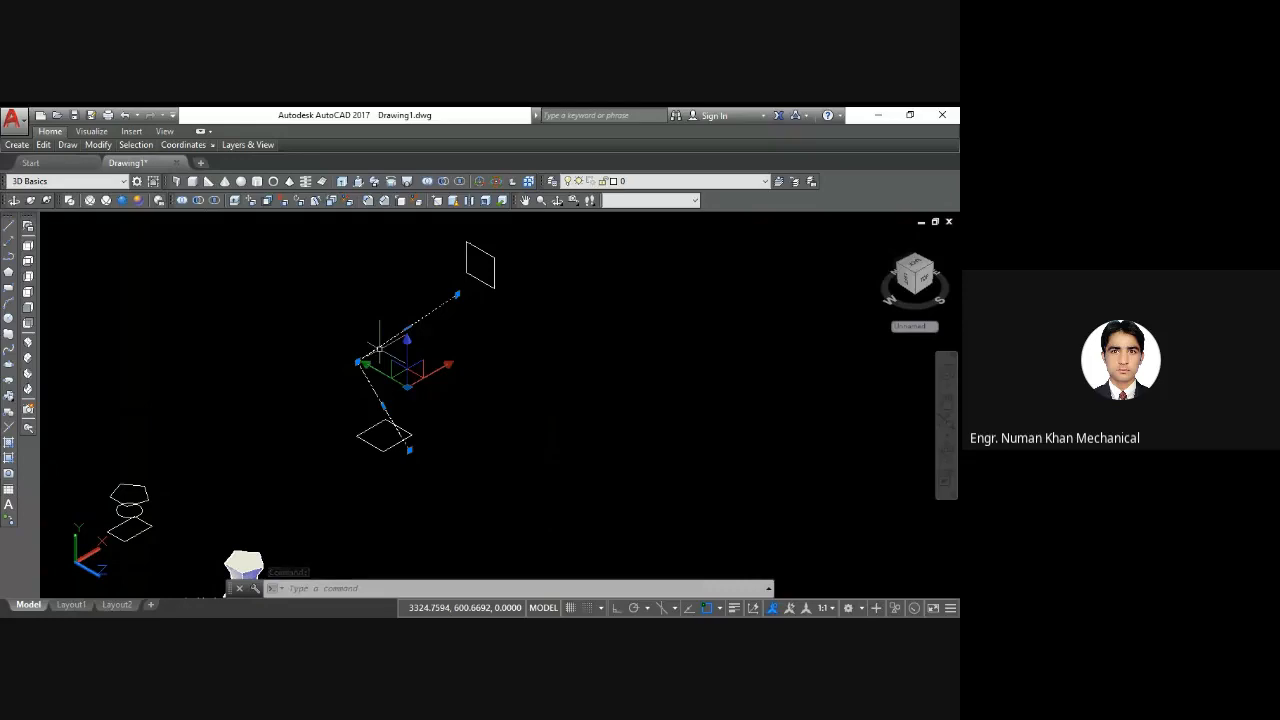
pyautogui.moveTo(450, 446)
pyautogui.press('Escape')
pyautogui.press('Escape')
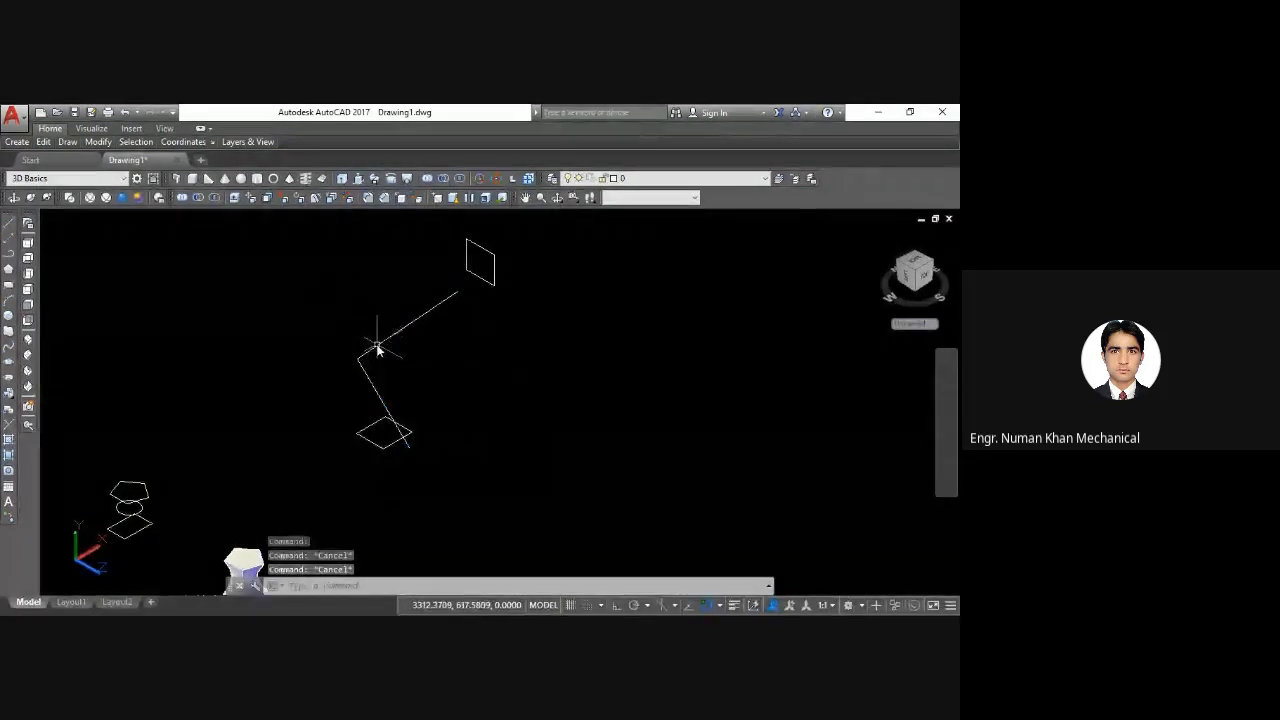
# Step: Erase the bent two-segment polyline between the flat and upright rectangles
pyautogui.click(377, 348)
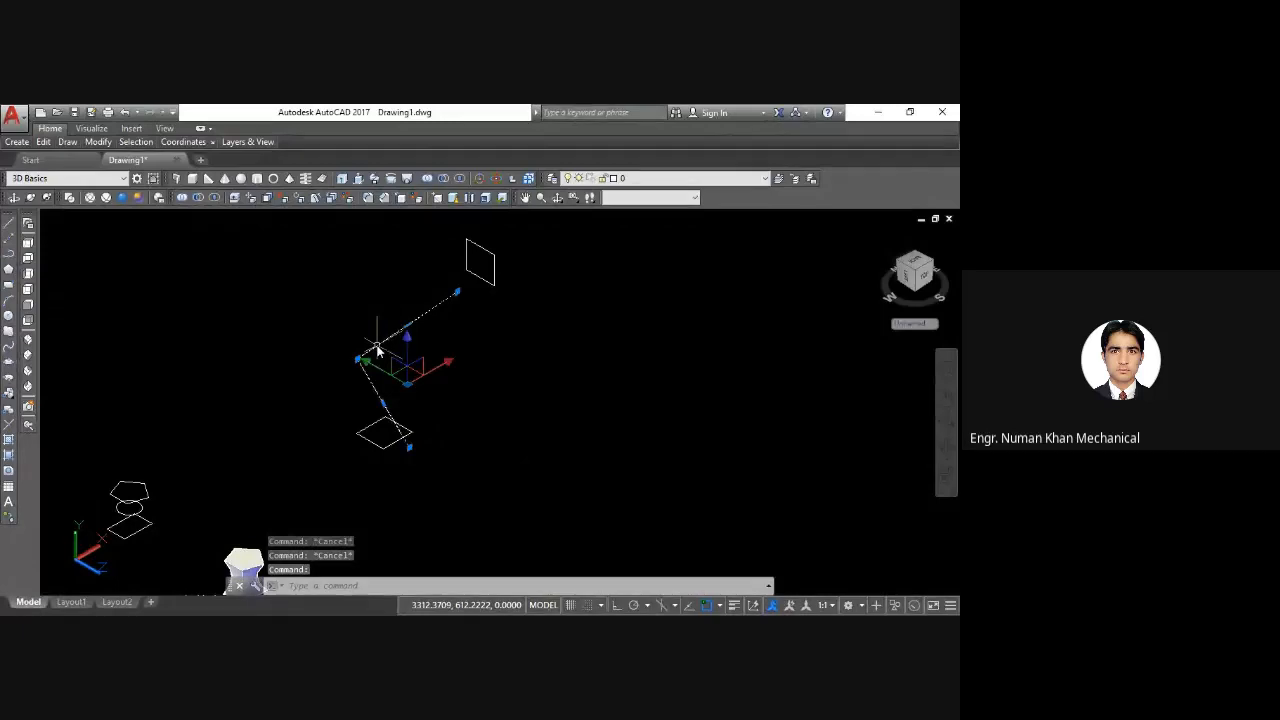
pyautogui.doubleClick(377, 348)
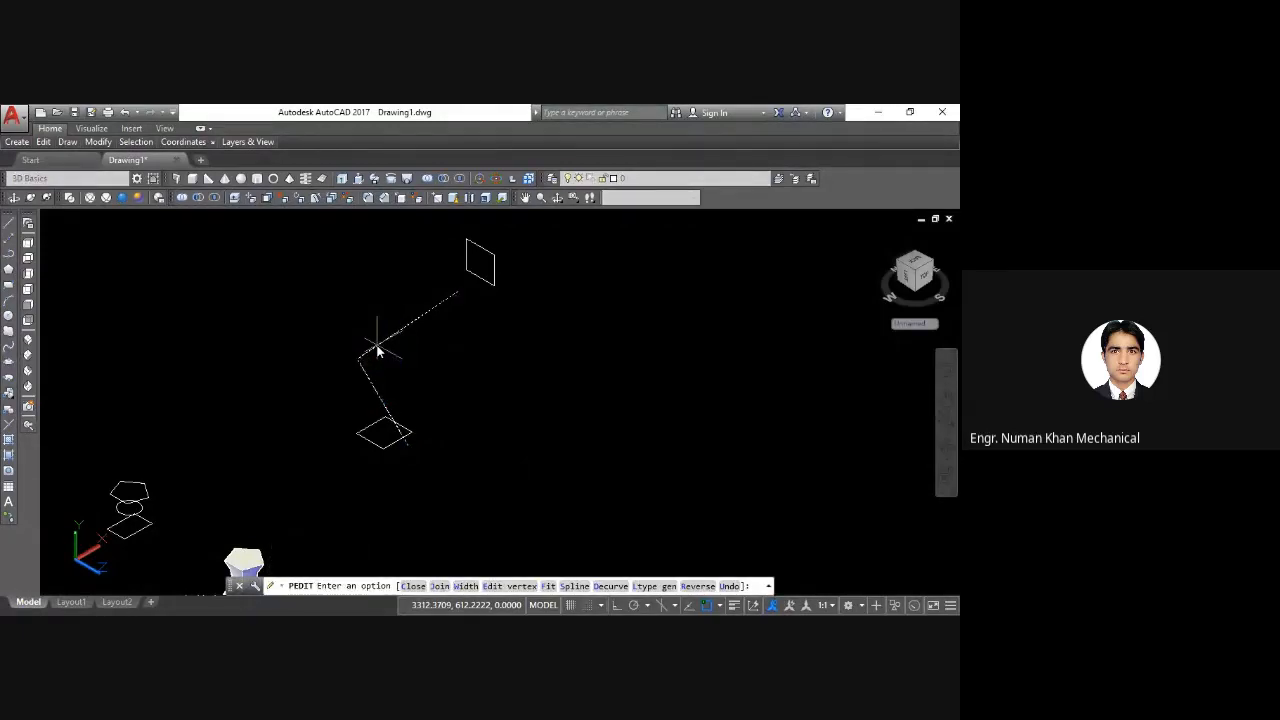
pyautogui.press('Escape')
pyautogui.click(377, 349)
pyautogui.press('Delete')
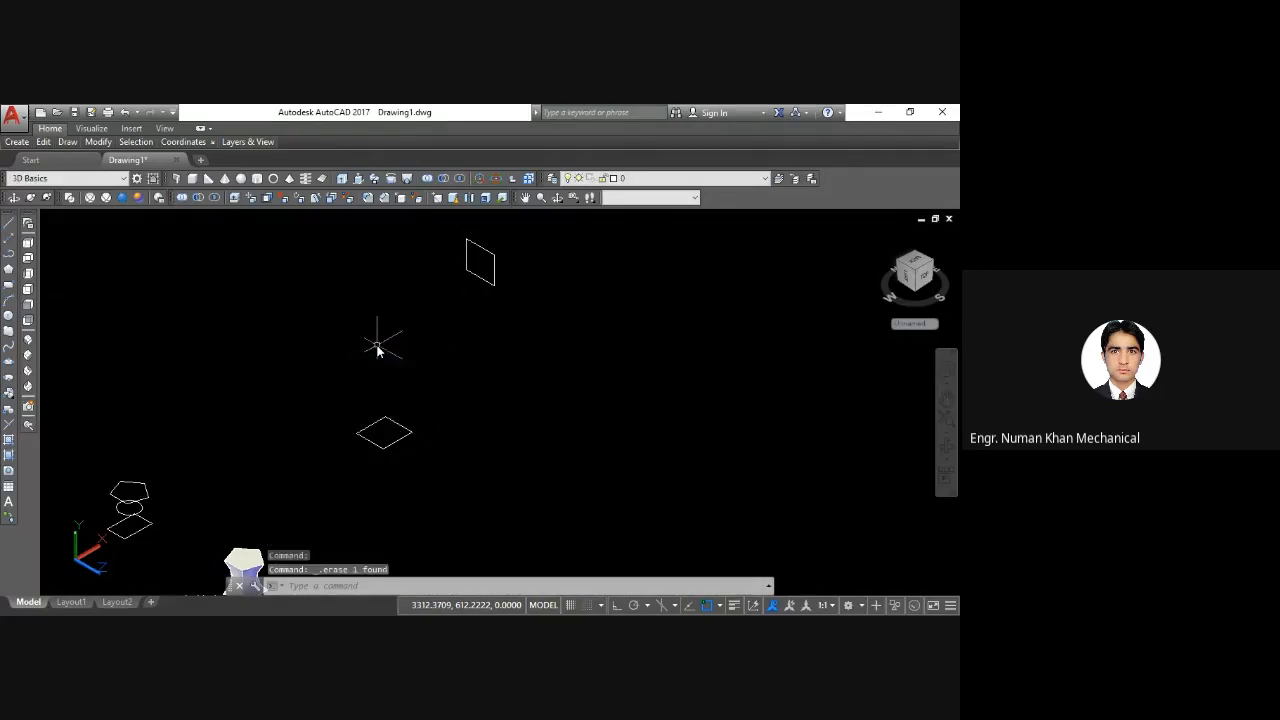
# Step: Draw a curved spline from the flat rectangle's centre, through one intermediate bend point, to a point just beside the upright rectangle
pyautogui.write('SPL')
pyautogui.press('Return')
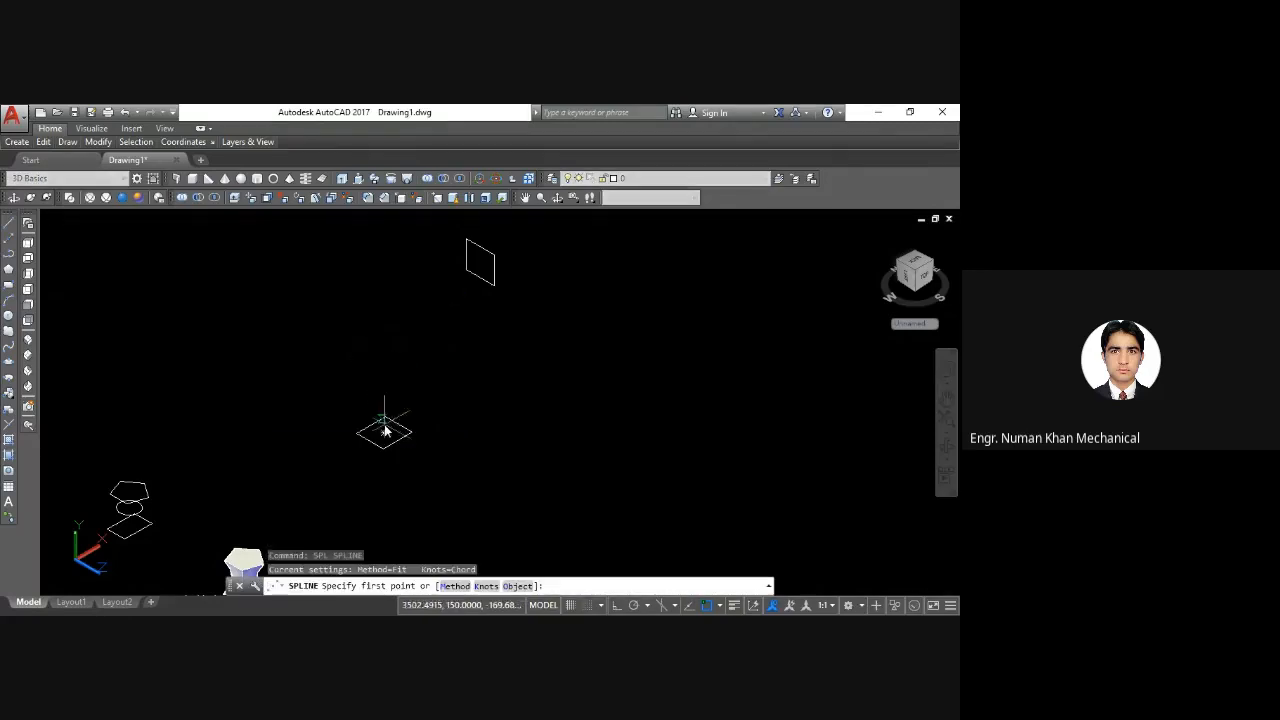
pyautogui.click(384, 432)
pyautogui.click(372, 356)
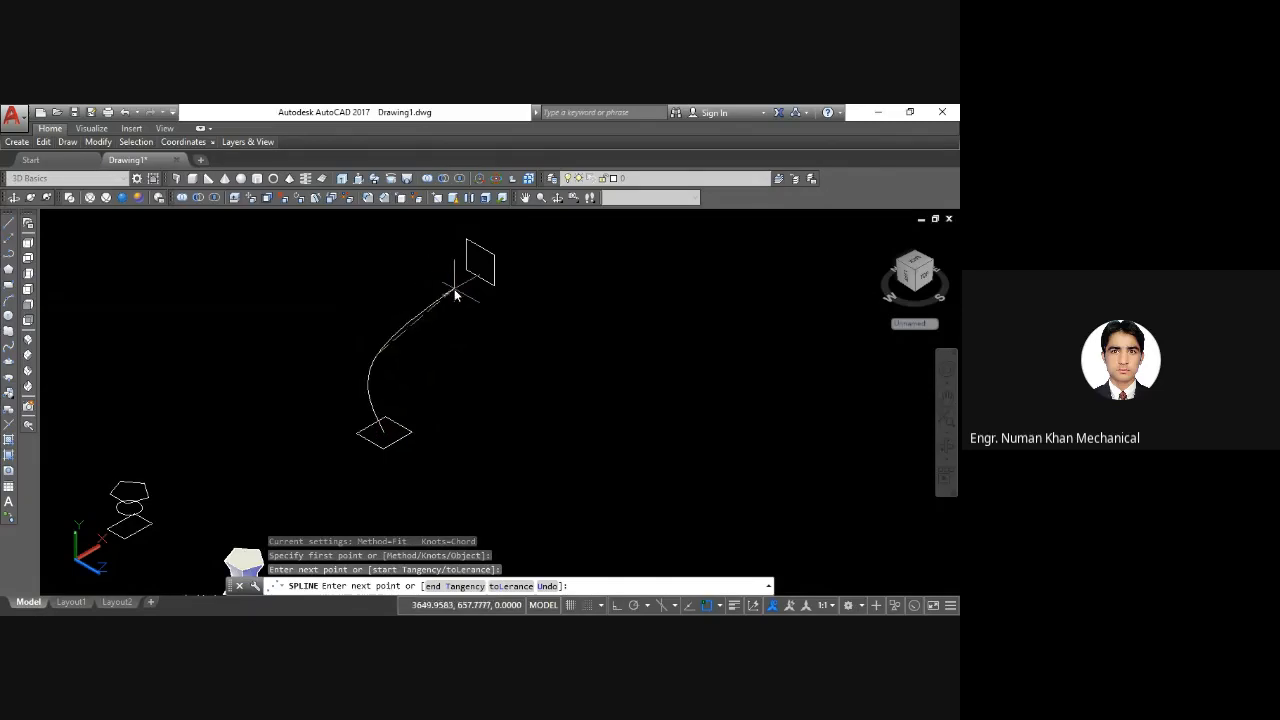
pyautogui.click(459, 291)
pyautogui.press('Return')
pyautogui.press('Return')
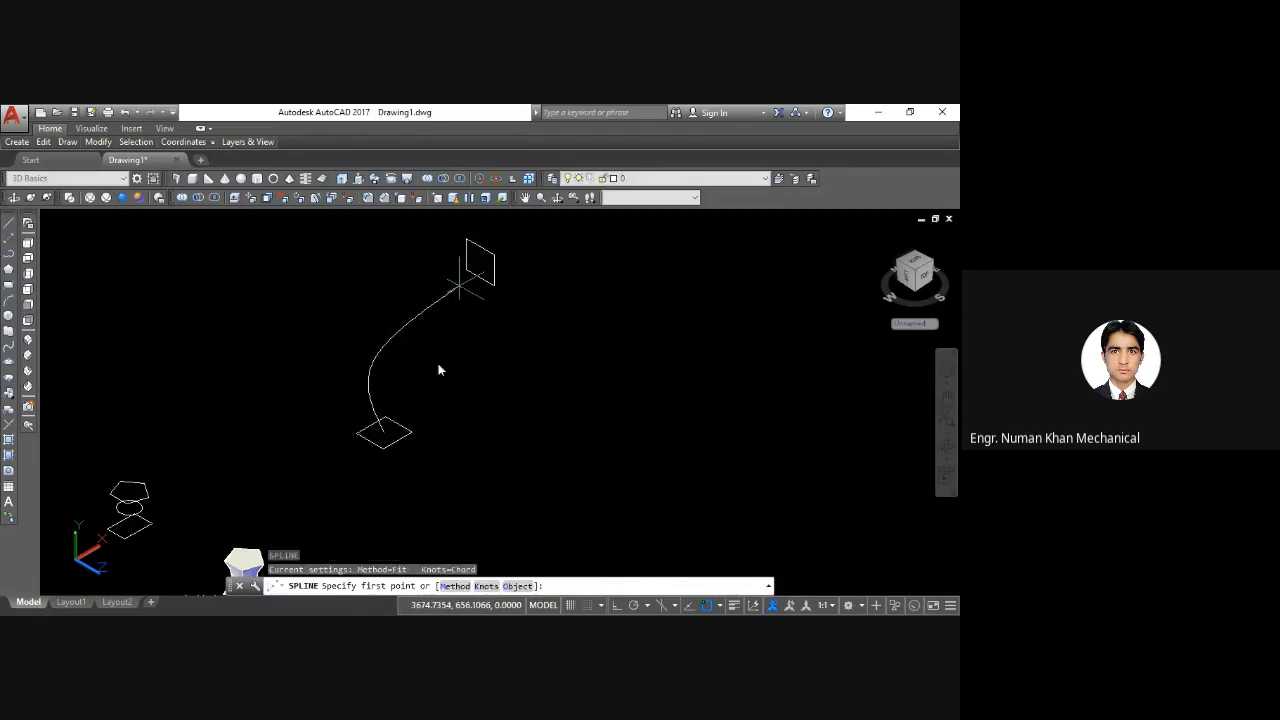
# Step: Orbit the model to check the spline's free end against the position of the upright rectangle
pyautogui.click(559, 200)
pyautogui.moveTo(409, 371); pyautogui.dragTo(464, 373)
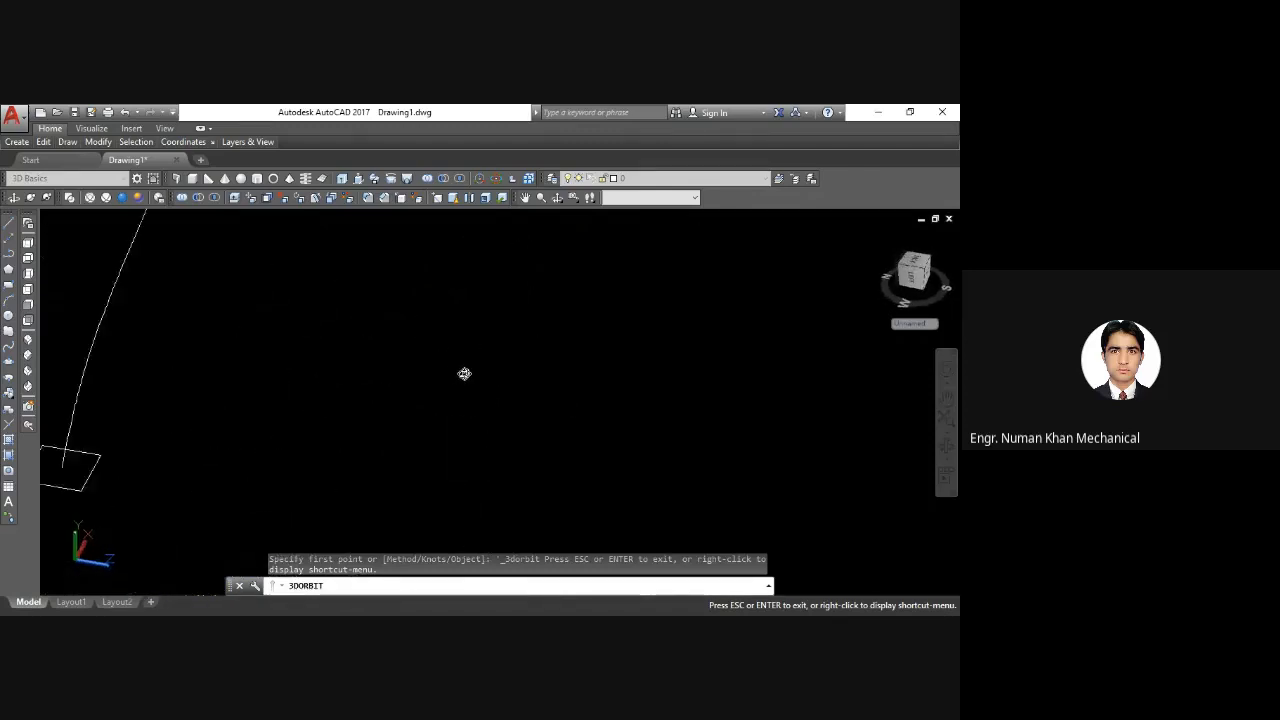
pyautogui.scroll(-4, 464, 373)
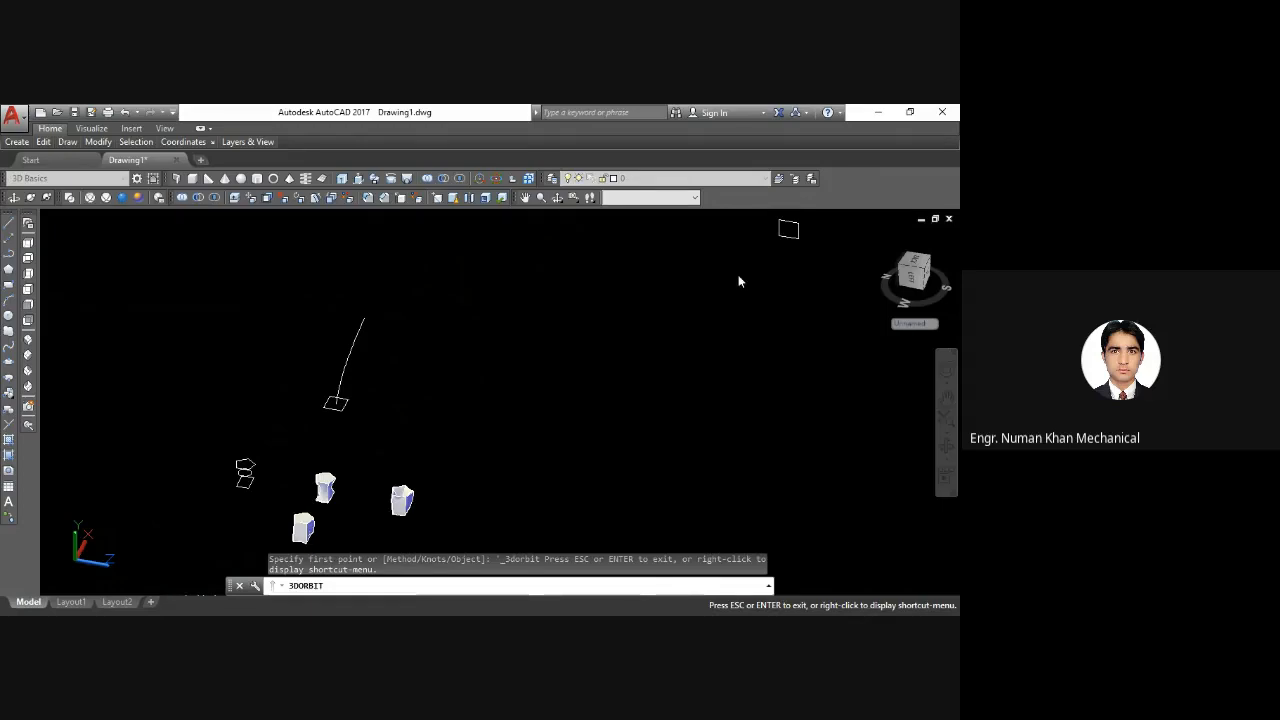
pyautogui.press('Escape')
pyautogui.write('m')
pyautogui.press('Return')
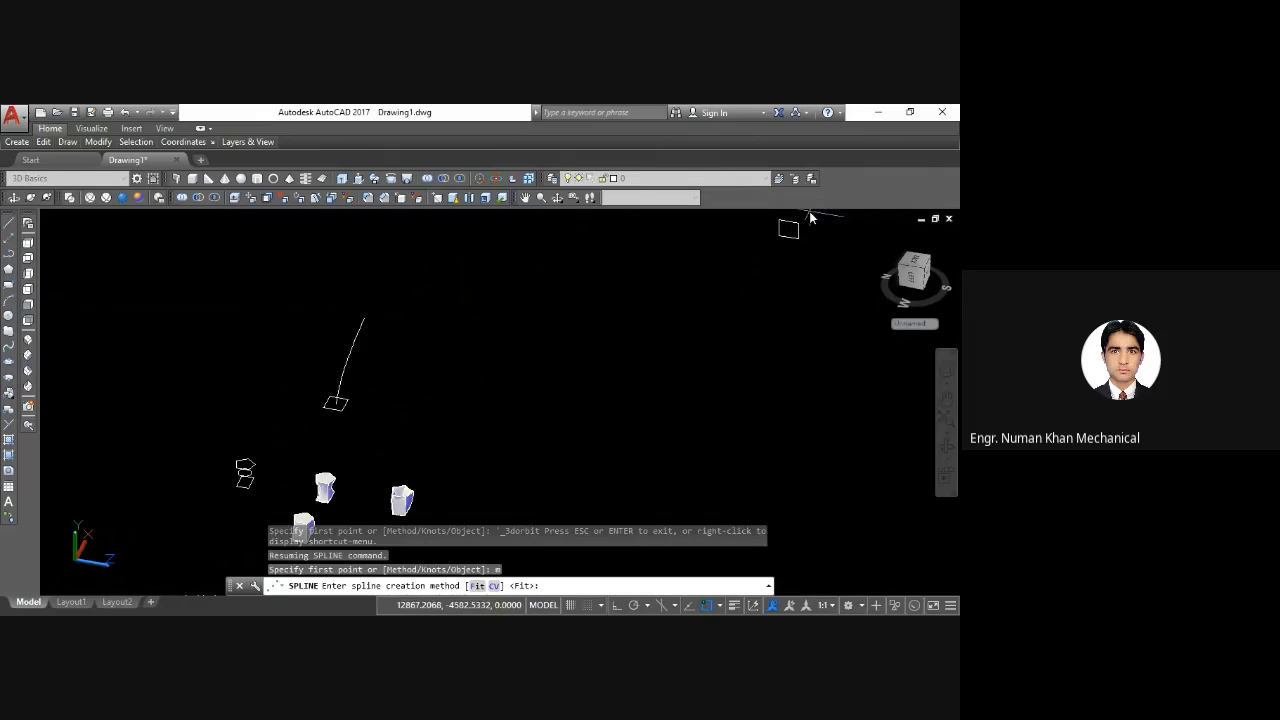
pyautogui.press('Escape')
# Step: Move the upright rectangle from its centre to the free end of the spline
pyautogui.write('m')
pyautogui.press('Return')
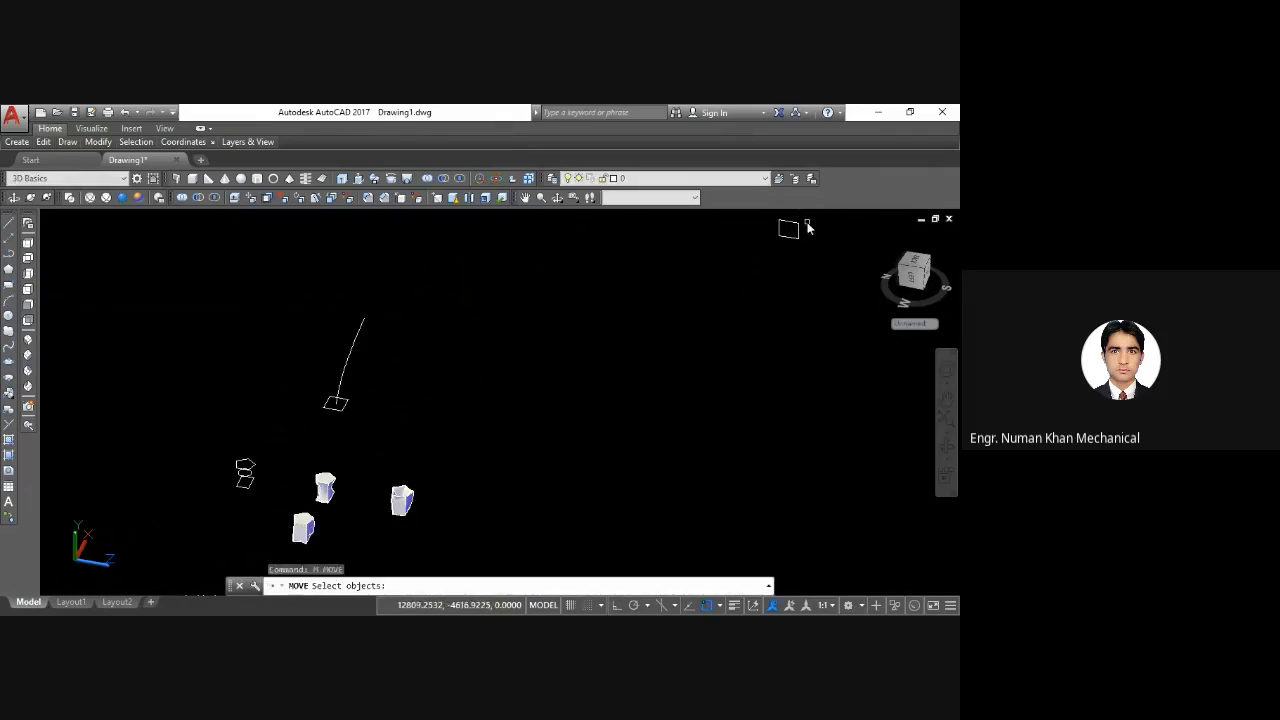
pyautogui.click(809, 222)
pyautogui.click(790, 248)
pyautogui.press('Return')
pyautogui.click(788, 232)
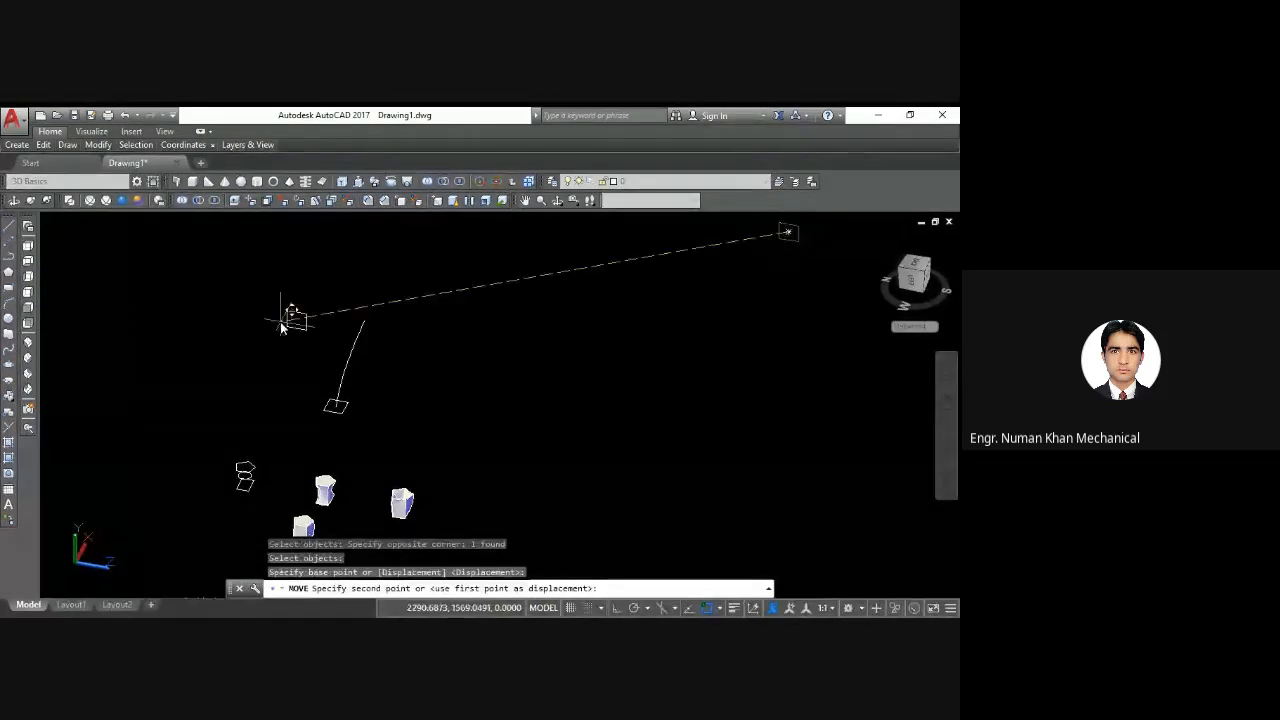
pyautogui.click(364, 321)
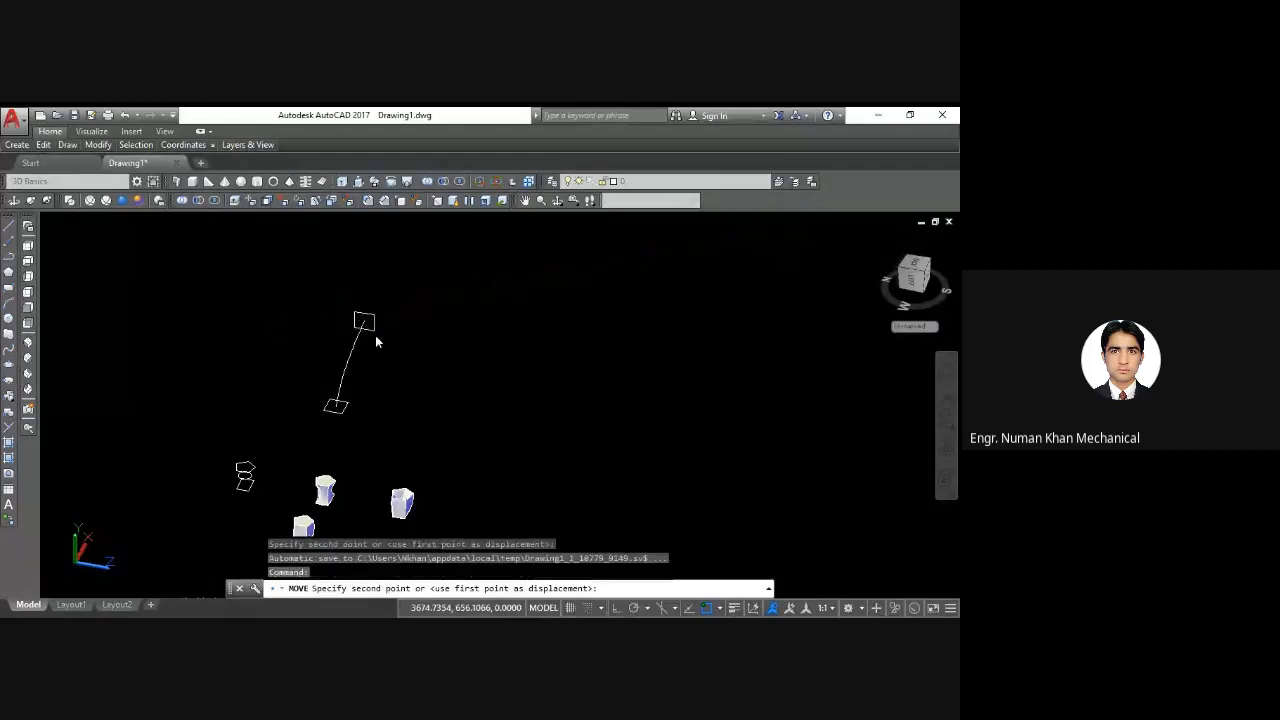
# Step: Inspect the spline path and the two rectangles at its ends from several orbit angles
pyautogui.click(557, 200)
pyautogui.moveTo(466, 323)
pyautogui.mouseDown()
pyautogui.moveTo(277, 369)
pyautogui.moveTo(229, 343)
pyautogui.mouseUp()
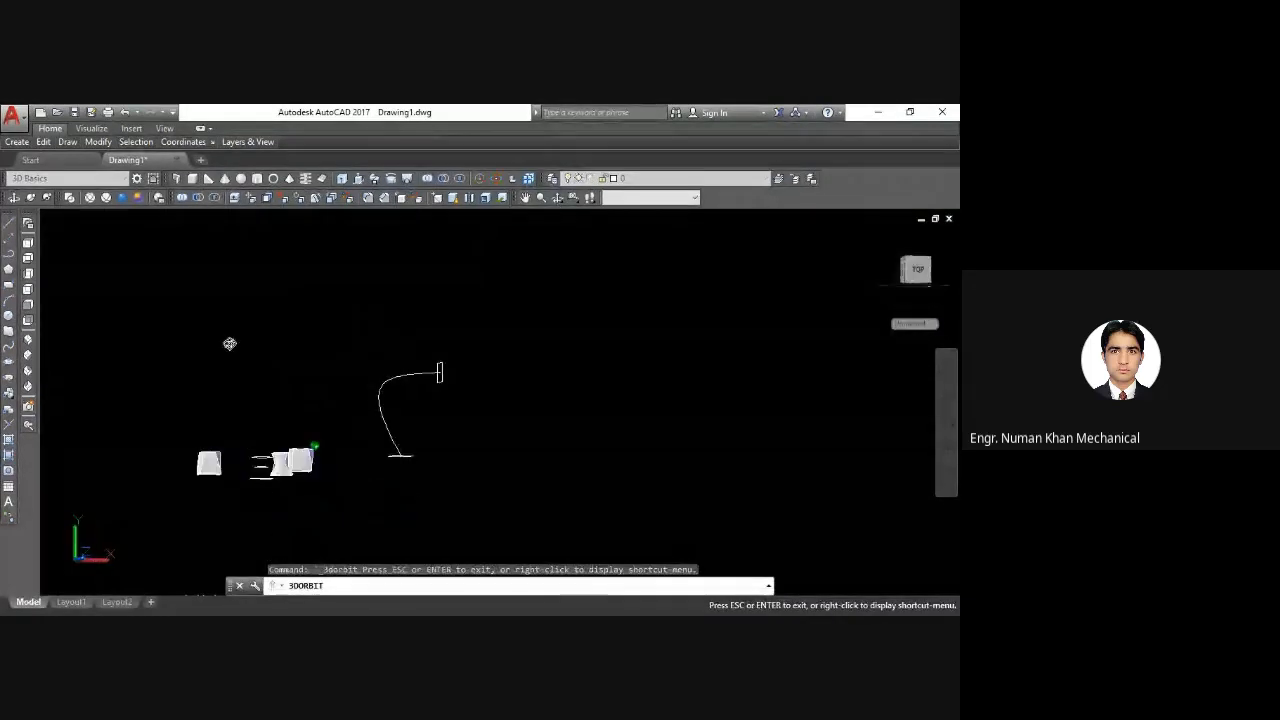
pyautogui.scroll(6, 369, 403)
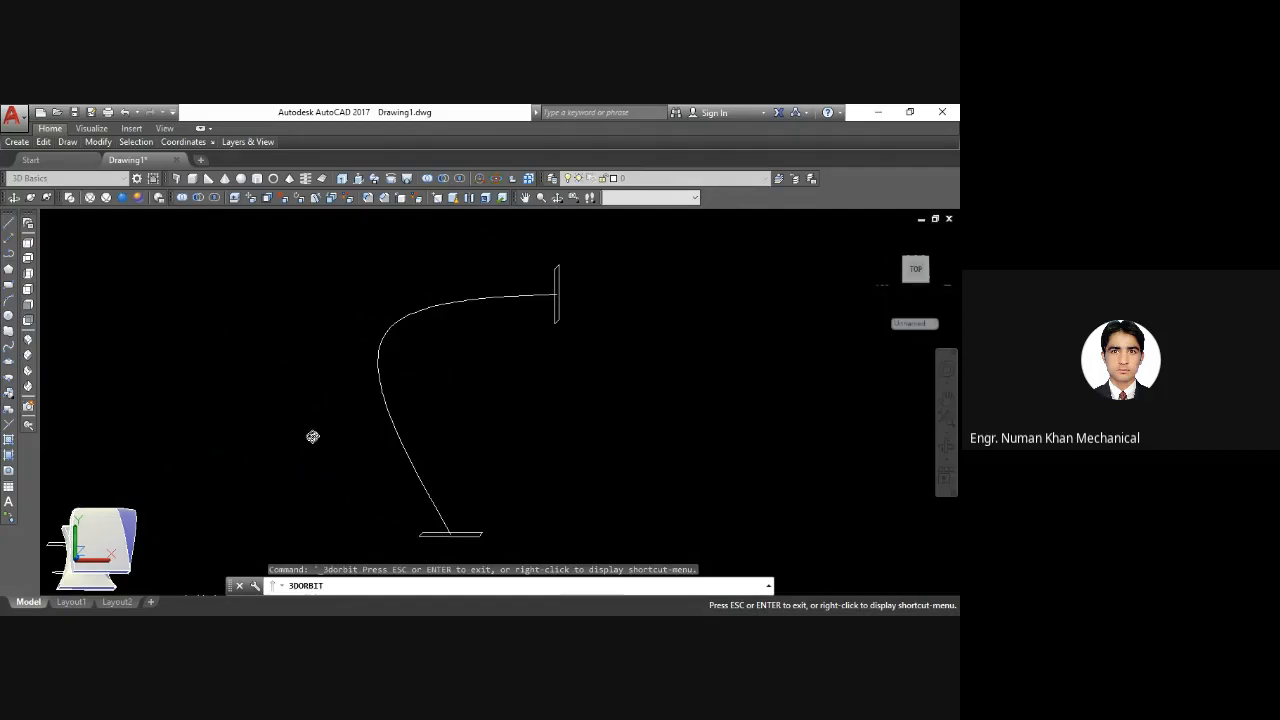
pyautogui.moveTo(312, 436); pyautogui.dragTo(381, 433)
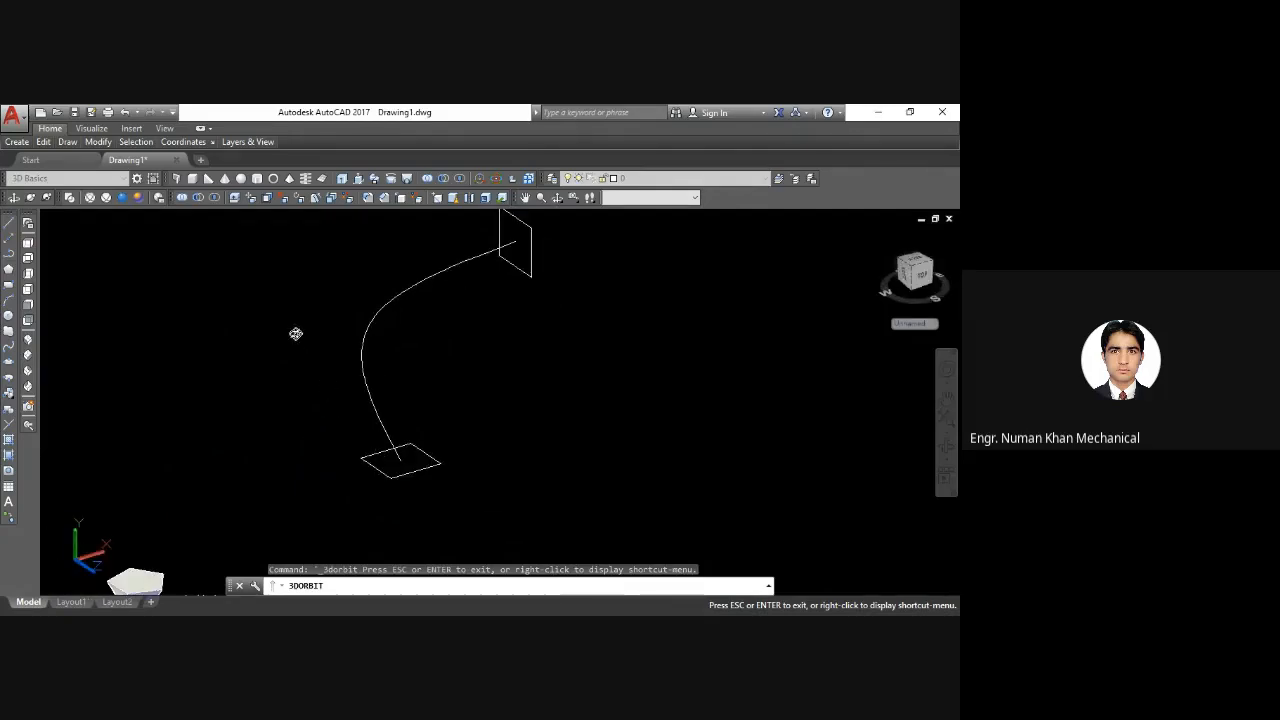
pyautogui.moveTo(226, 263); pyautogui.dragTo(324, 303)
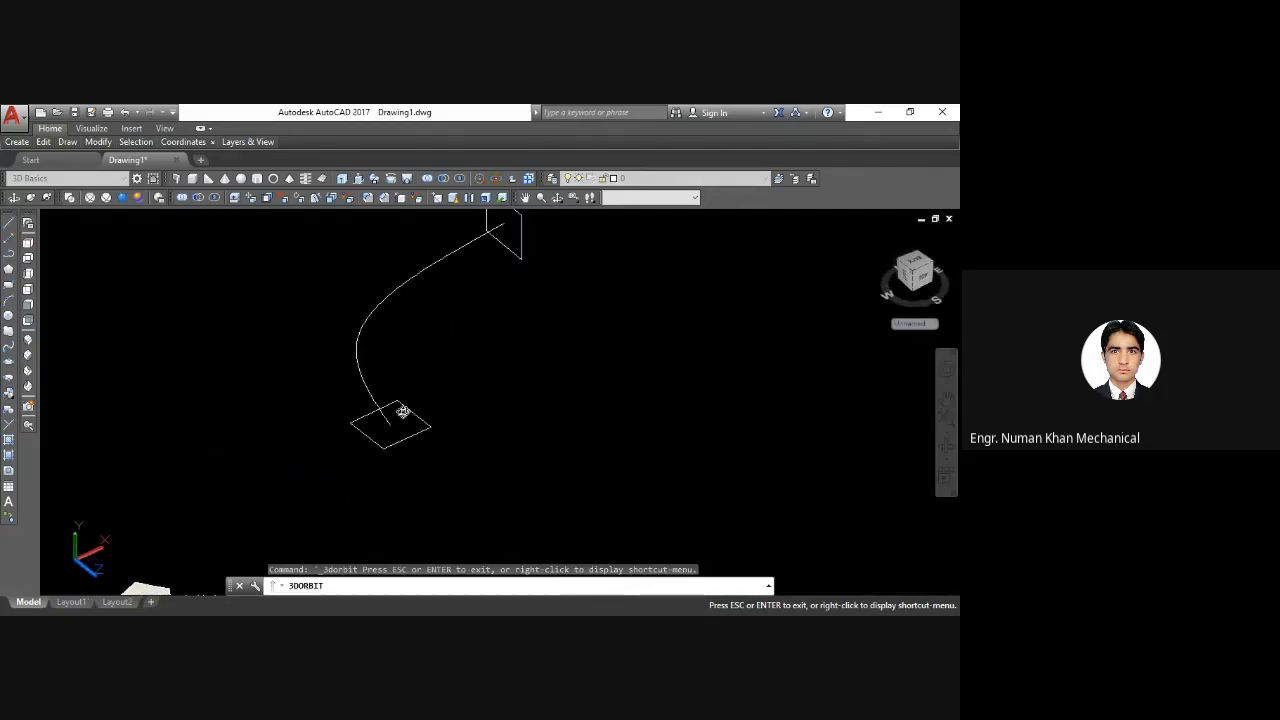
pyautogui.moveTo(402, 412)
pyautogui.mouseDown()
pyautogui.moveTo(537, 457)
pyautogui.moveTo(431, 397)
pyautogui.moveTo(289, 351)
pyautogui.moveTo(234, 349)
pyautogui.moveTo(277, 309)
pyautogui.moveTo(349, 333)
pyautogui.moveTo(349, 280)
pyautogui.moveTo(314, 289)
pyautogui.moveTo(223, 254)
pyautogui.moveTo(286, 294)
pyautogui.mouseUp()
pyautogui.press('Escape')
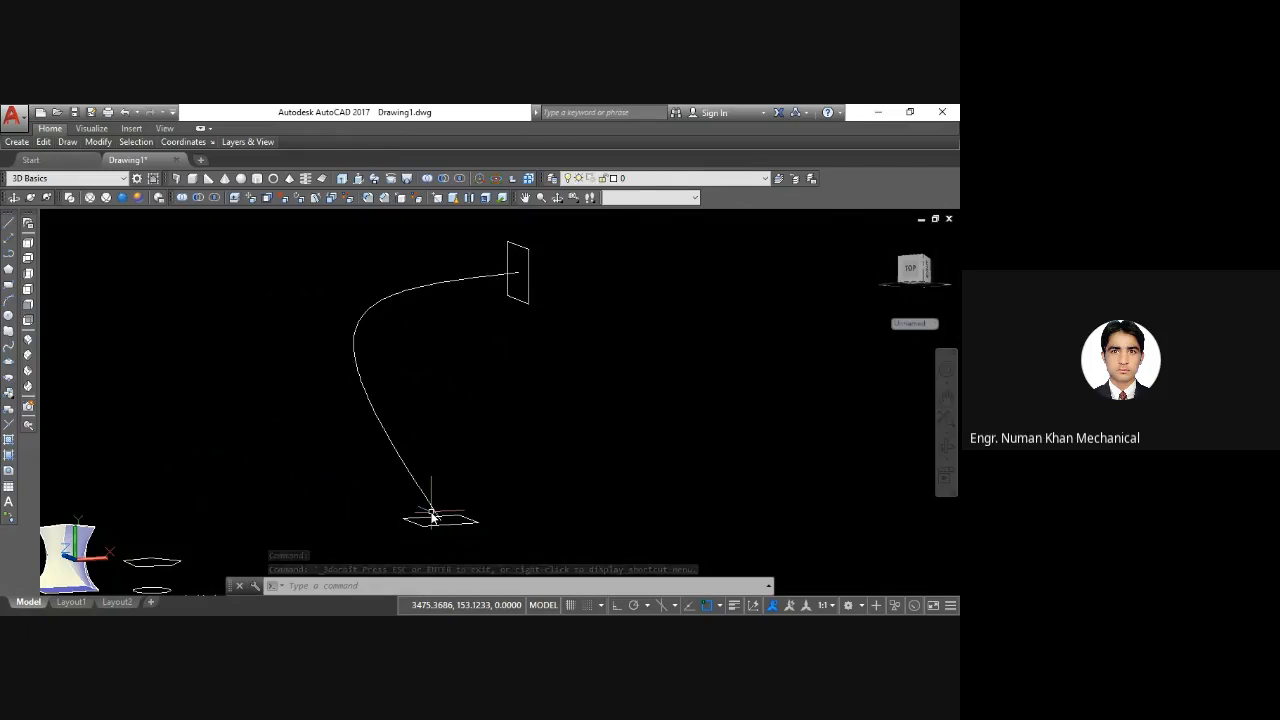
# Step: Try lofting the flat rectangle to the upright rectangle along the curved spline with the Path option, and undo the loft
pyautogui.write('loft')
pyautogui.press('Return')
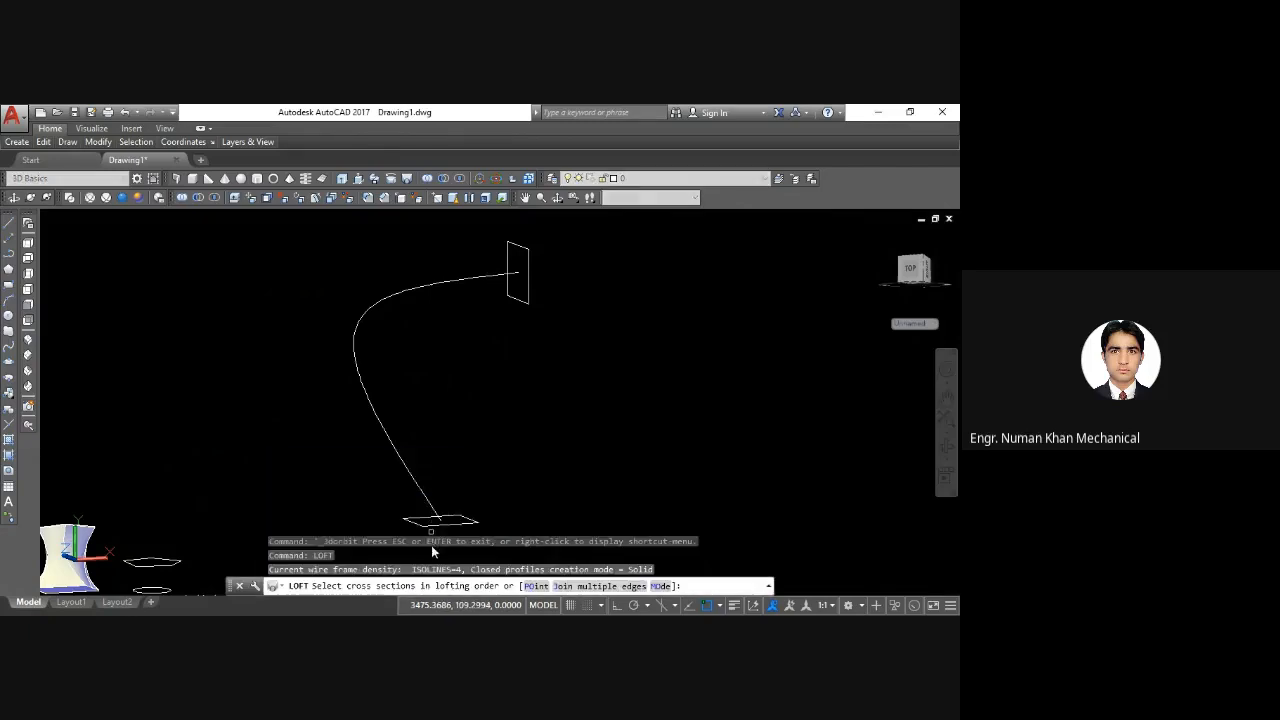
pyautogui.click(440, 524)
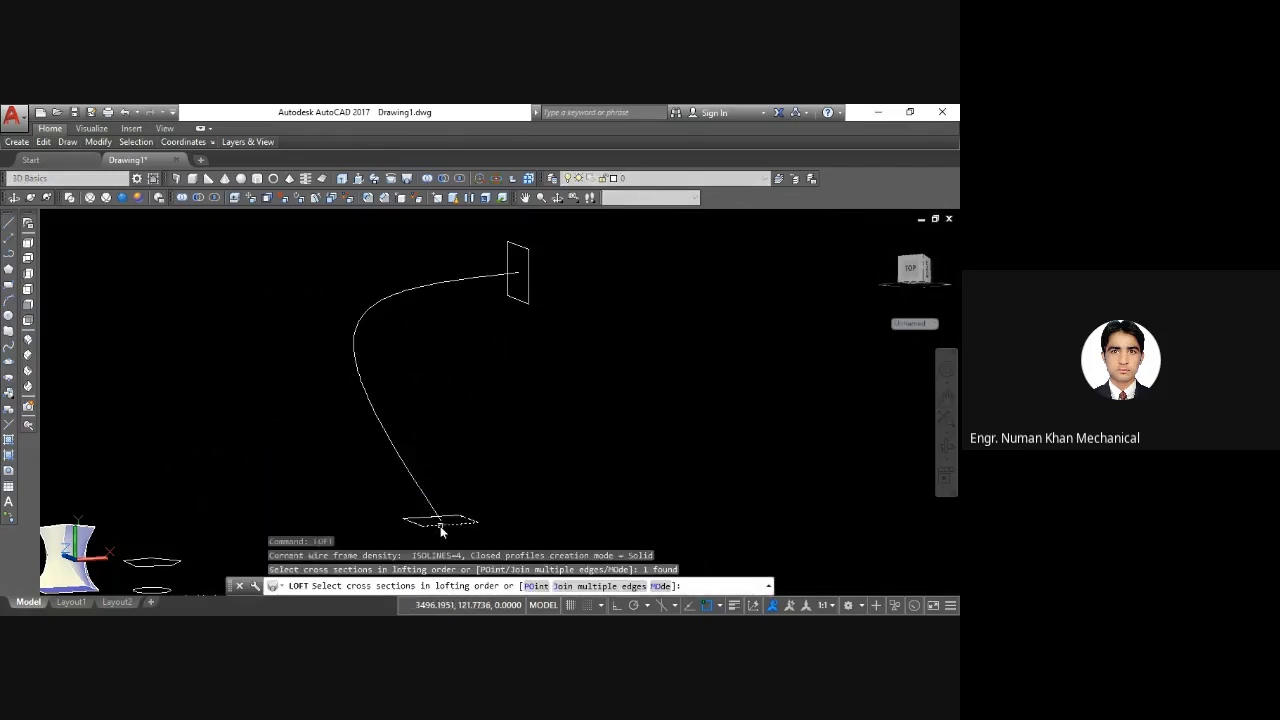
pyautogui.click(529, 294)
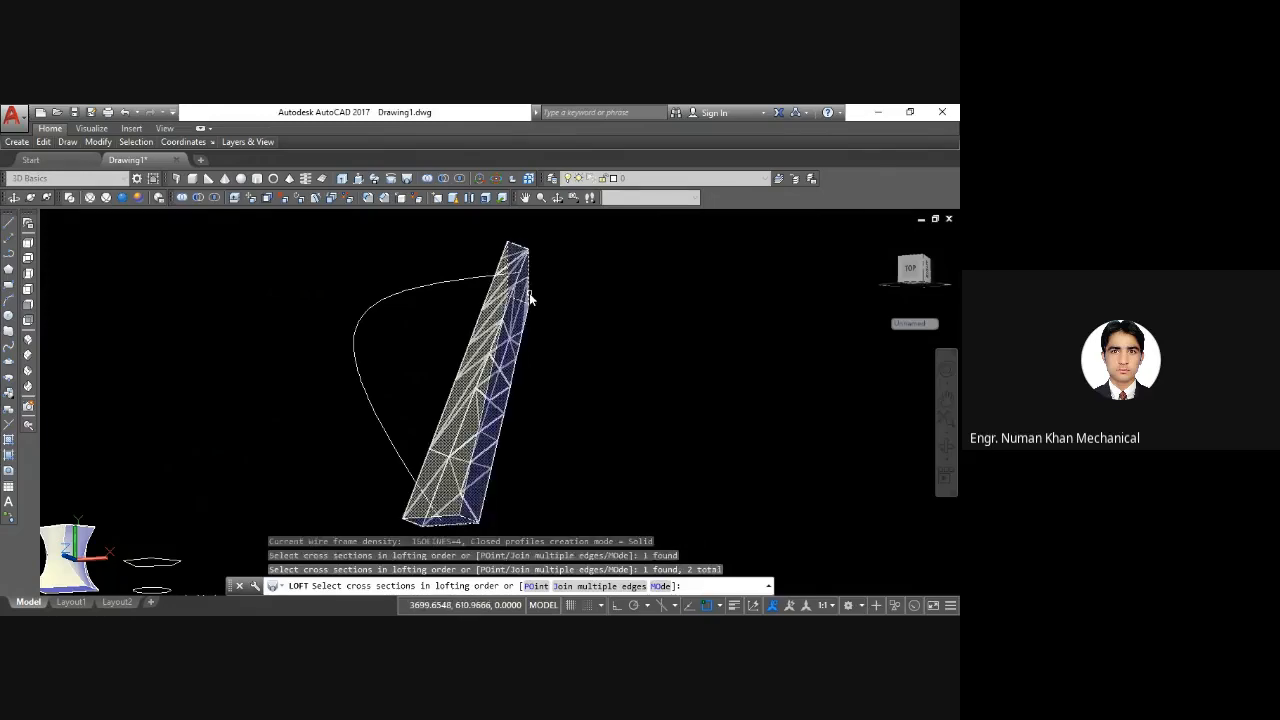
pyautogui.press('Return')
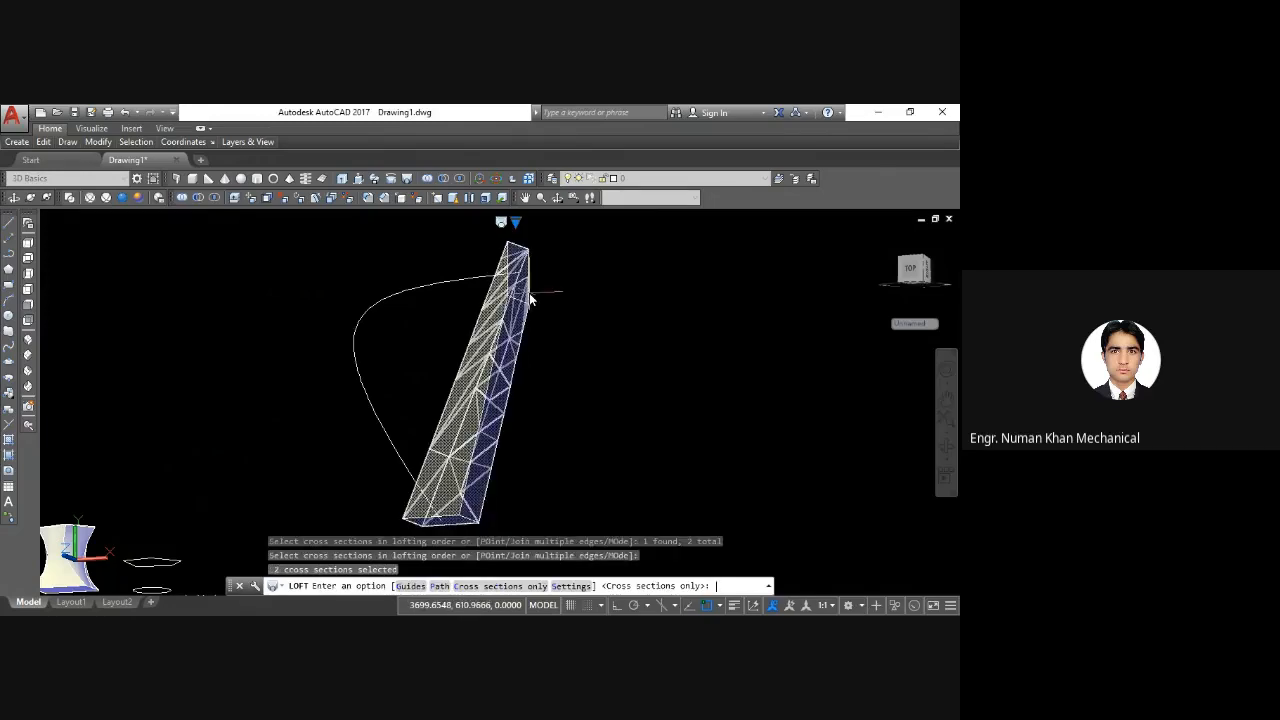
pyautogui.press('Return')
pyautogui.click(355, 330)
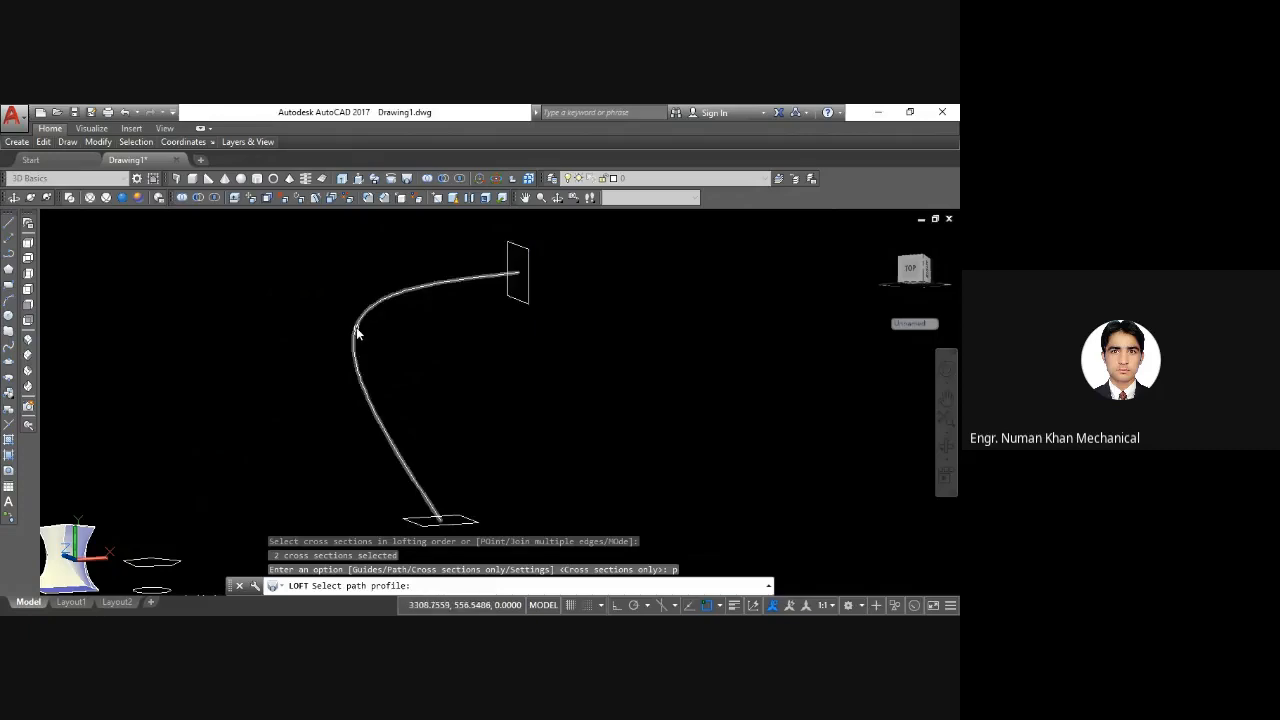
pyautogui.click(355, 328)
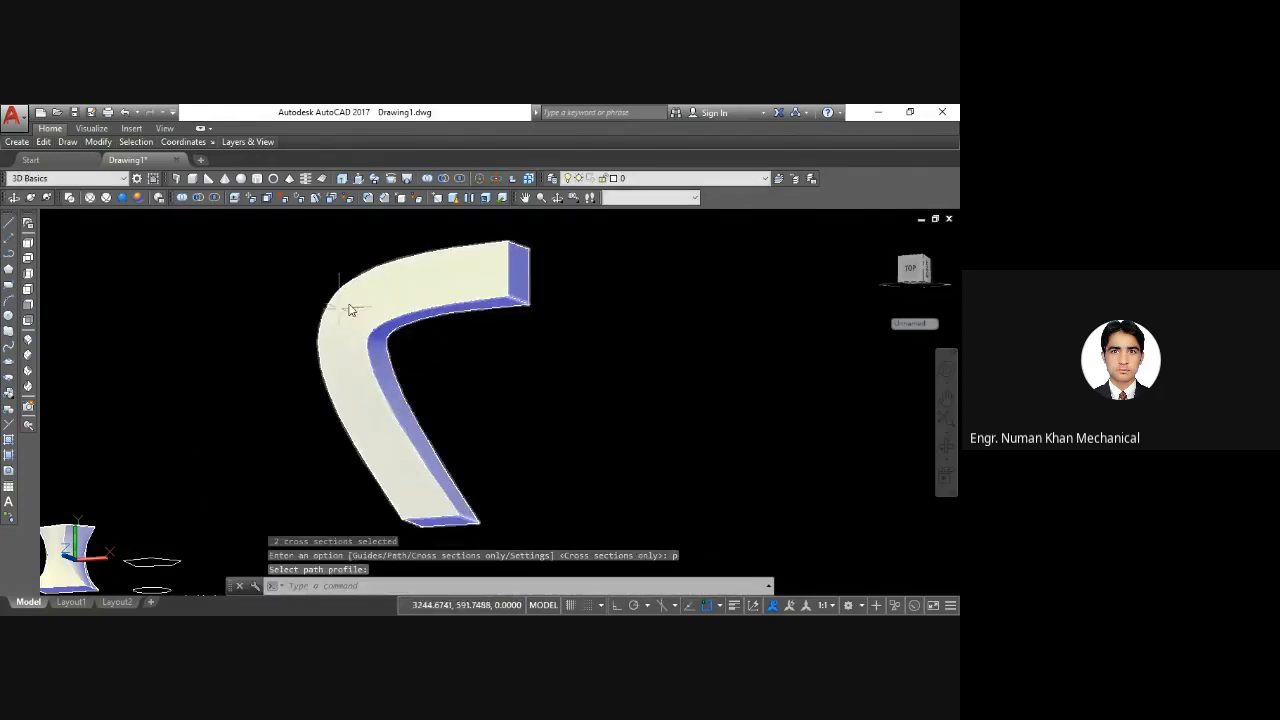
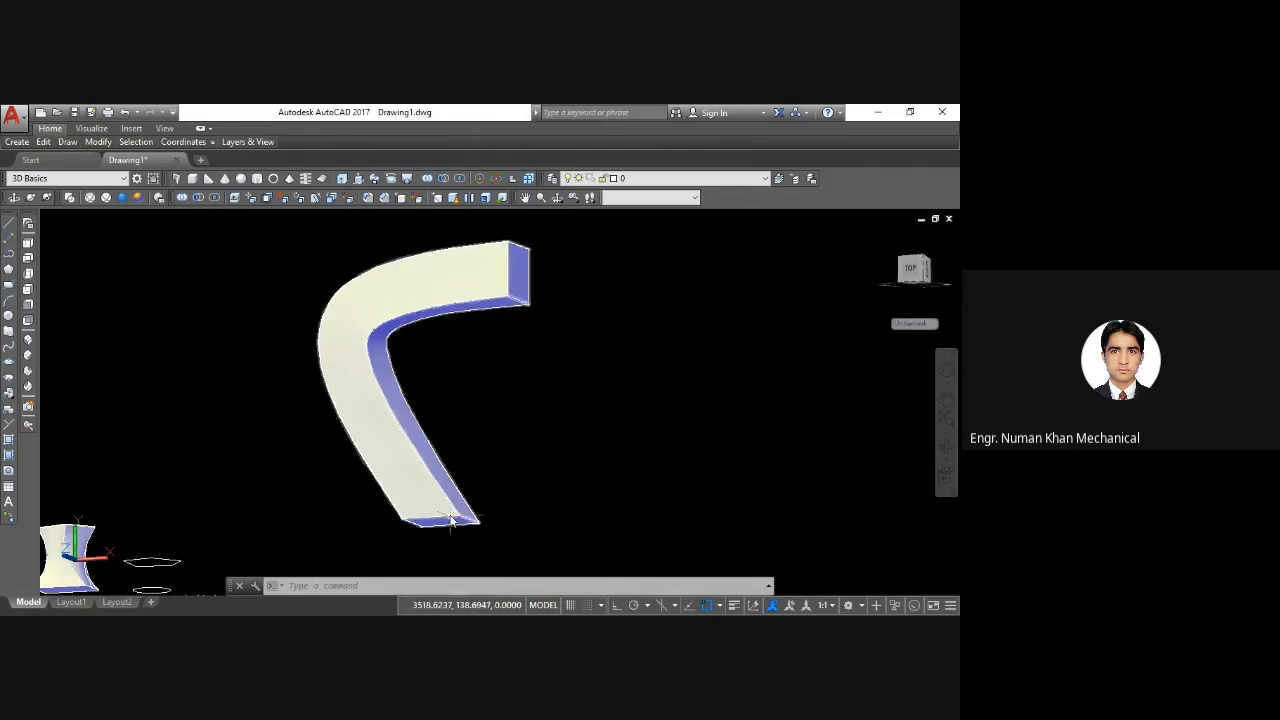
pyautogui.hotkey('ctrl', 'z')
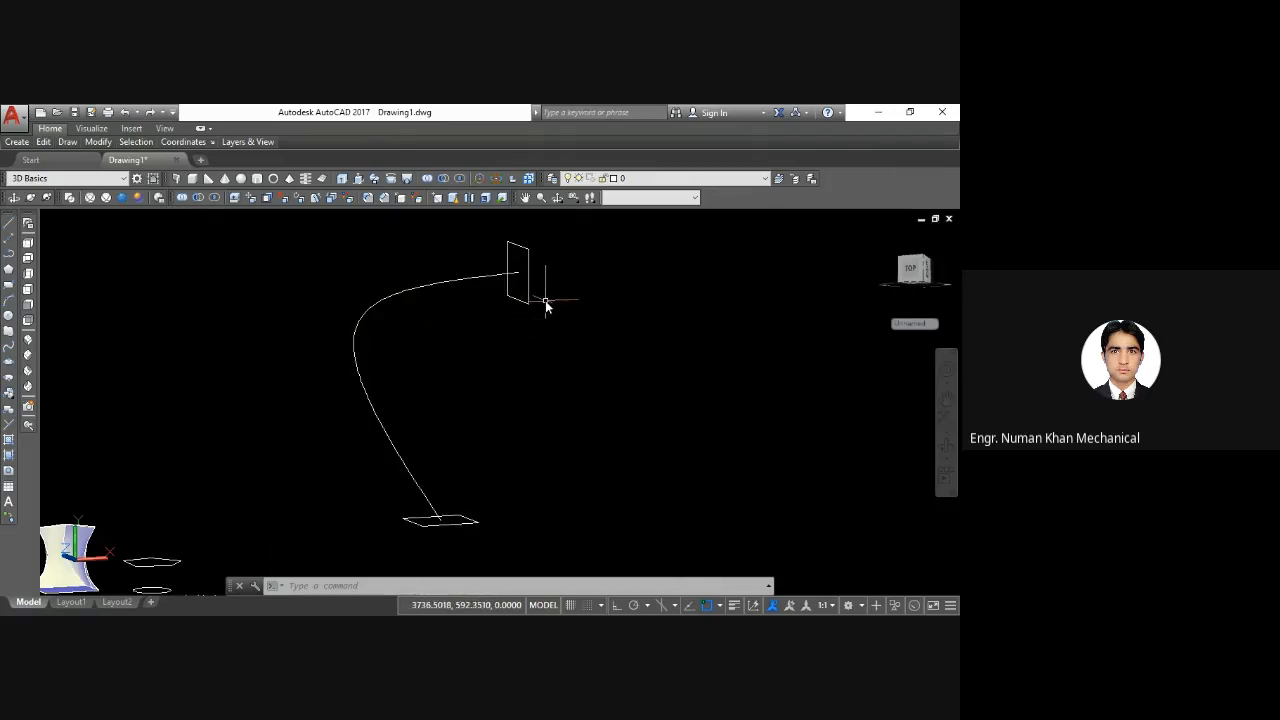
# Step: Draw a spline from the flat rectangle's right corner, through one bend point, to the upright rectangle's lower right corner
pyautogui.write('SPL')
pyautogui.press('Return')
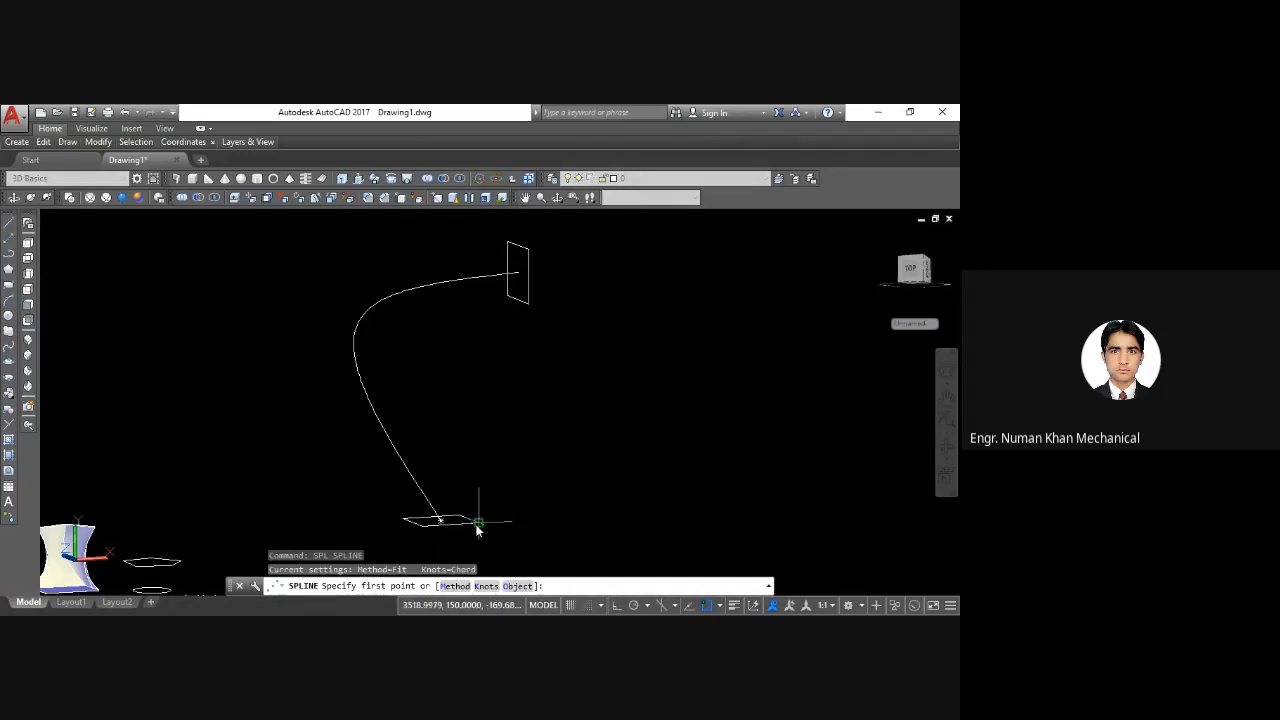
pyautogui.click(477, 530)
pyautogui.click(471, 443)
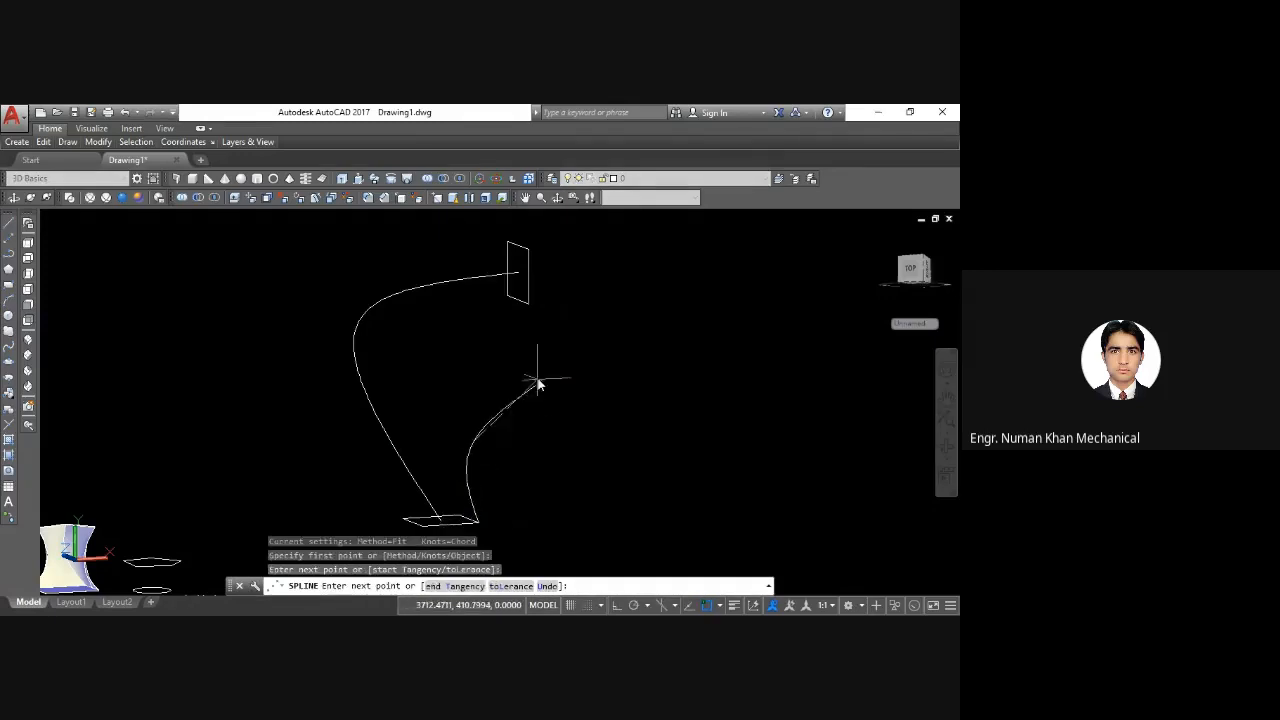
pyautogui.click(529, 305)
pyautogui.press('Return')
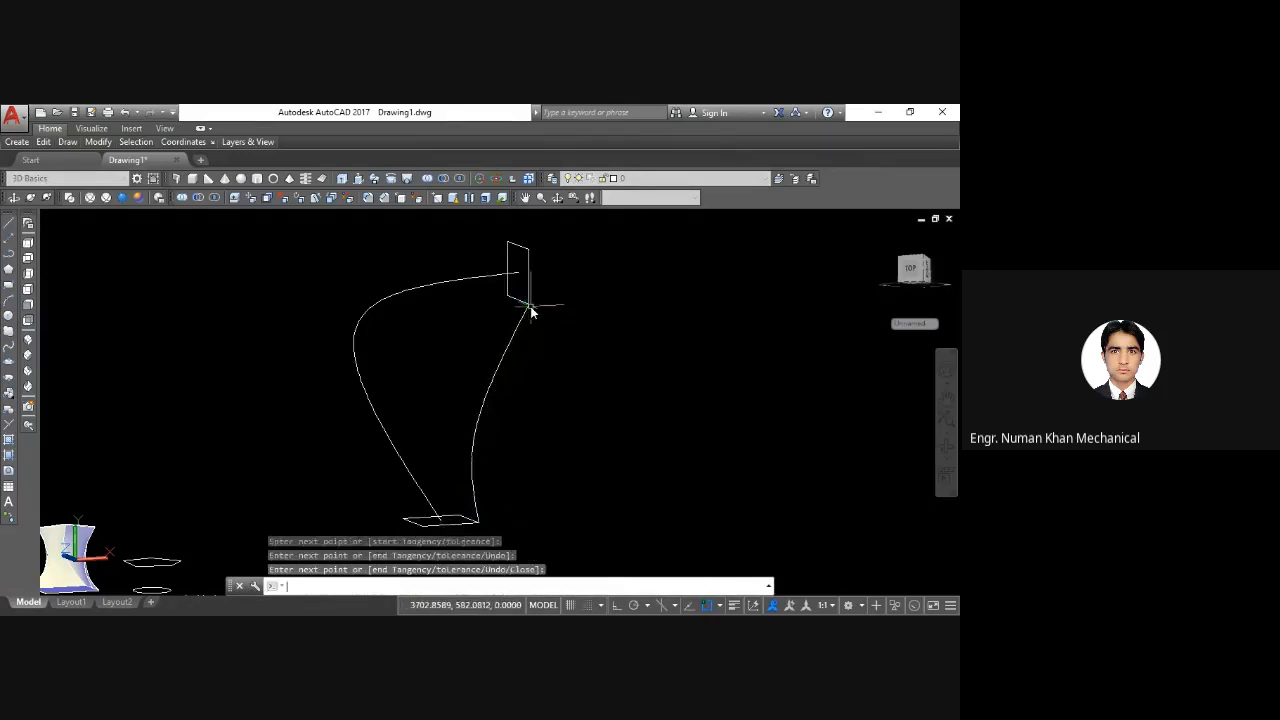
# Step: Draw a second spline from the flat rectangle's left corner, through a bend point outside the path curve, to the upright rectangle's upper left corner
pyautogui.press('Return')
pyautogui.press('Return')
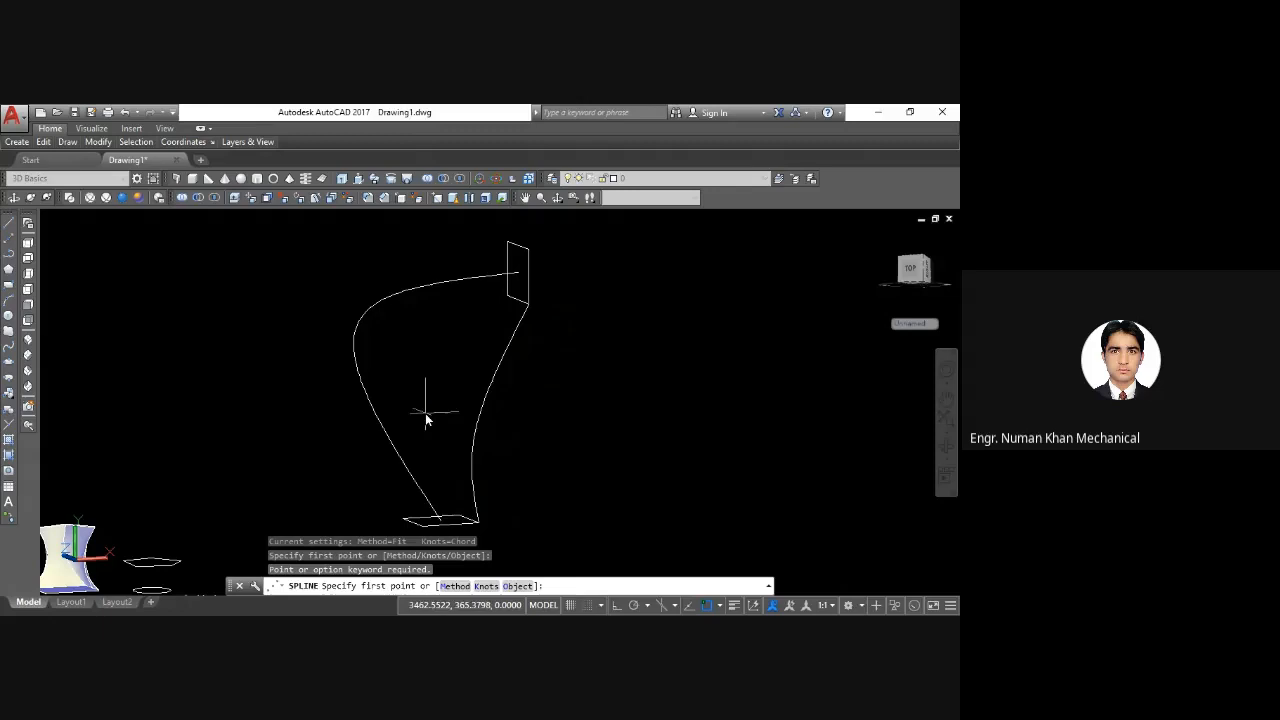
pyautogui.click(407, 519)
pyautogui.click(276, 298)
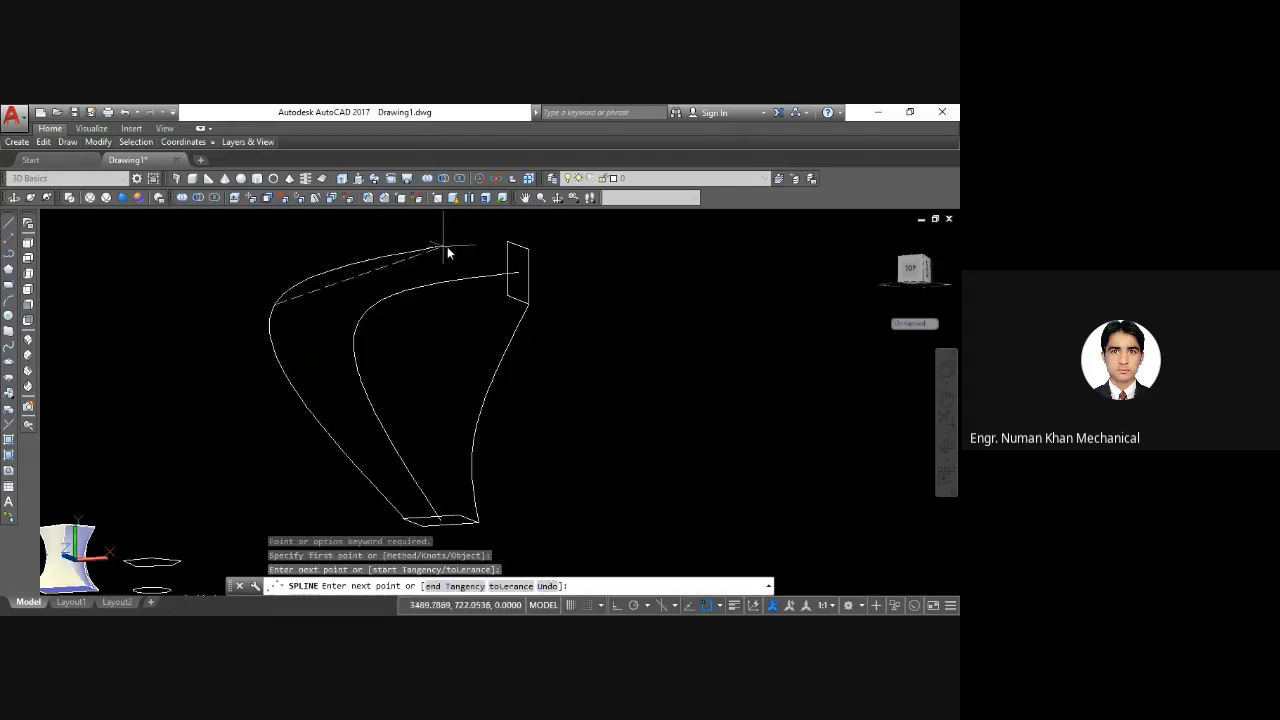
pyautogui.click(501, 241)
pyautogui.press('Return')
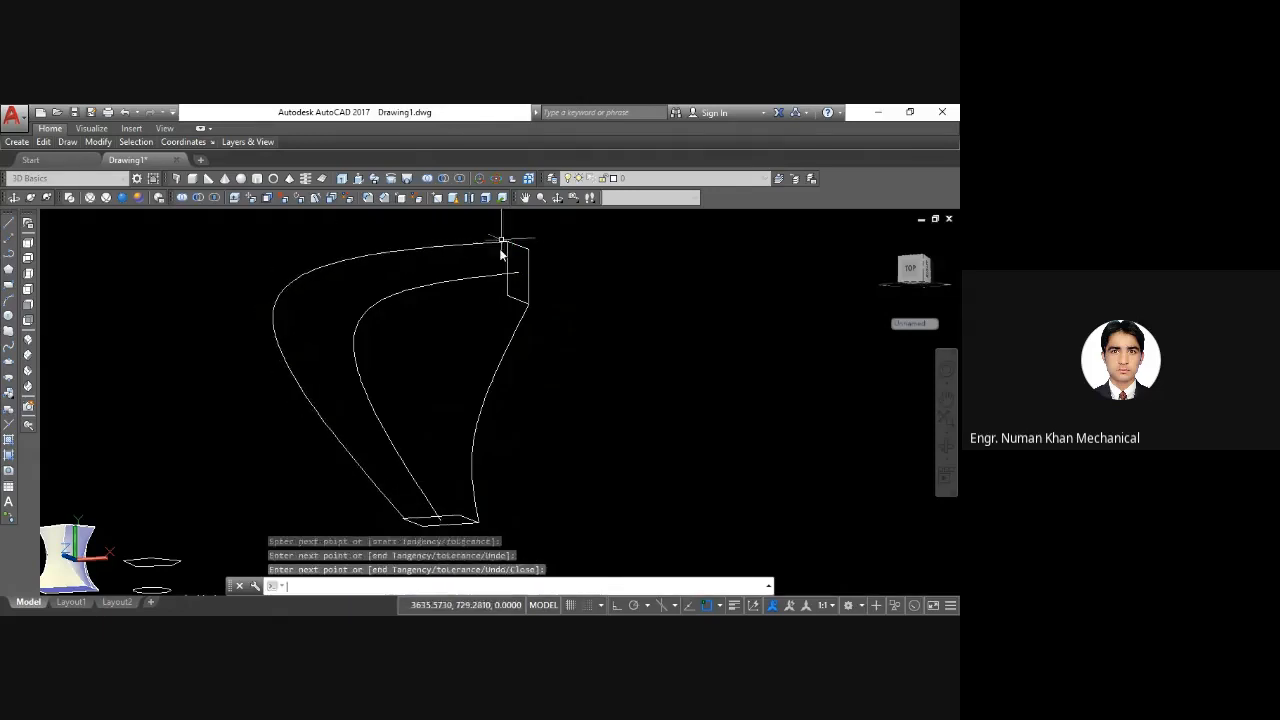
pyautogui.press('Return')
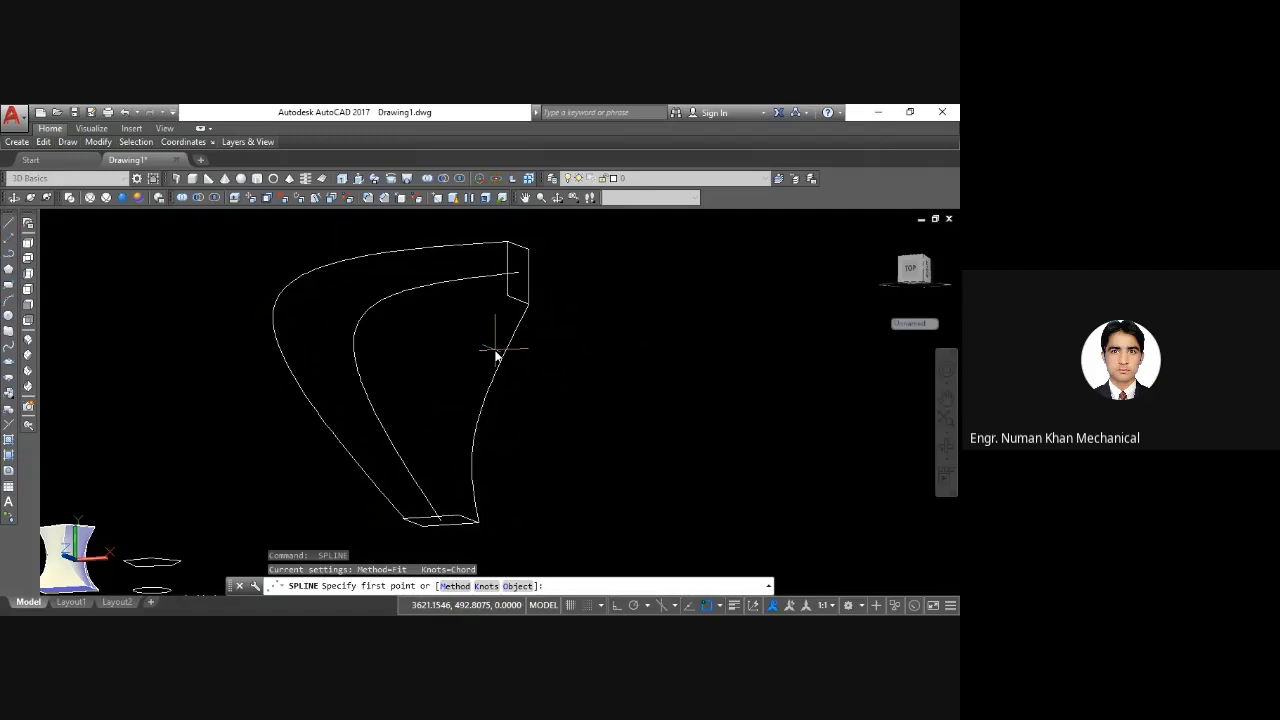
# Step: Loft the flat rectangle to the upright rectangle with the Guides option, using the two corner-to-corner splines as guide profiles
pyautogui.click(406, 179)
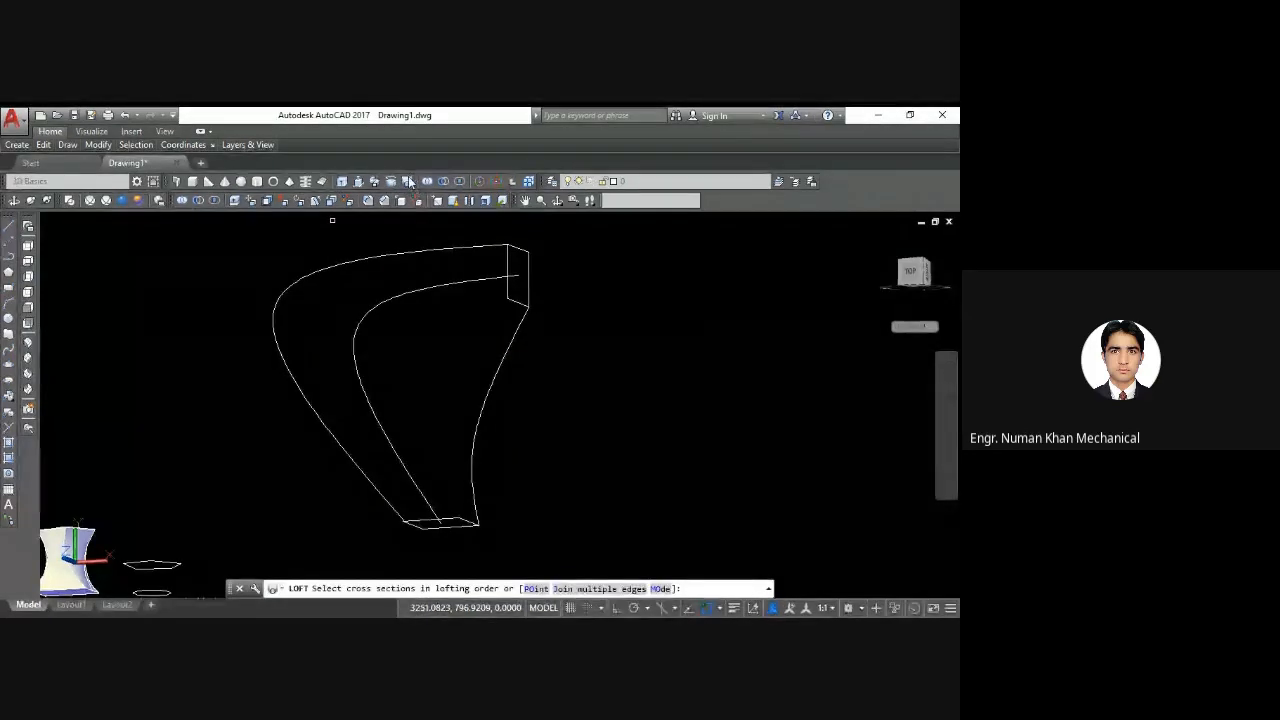
pyautogui.click(455, 528)
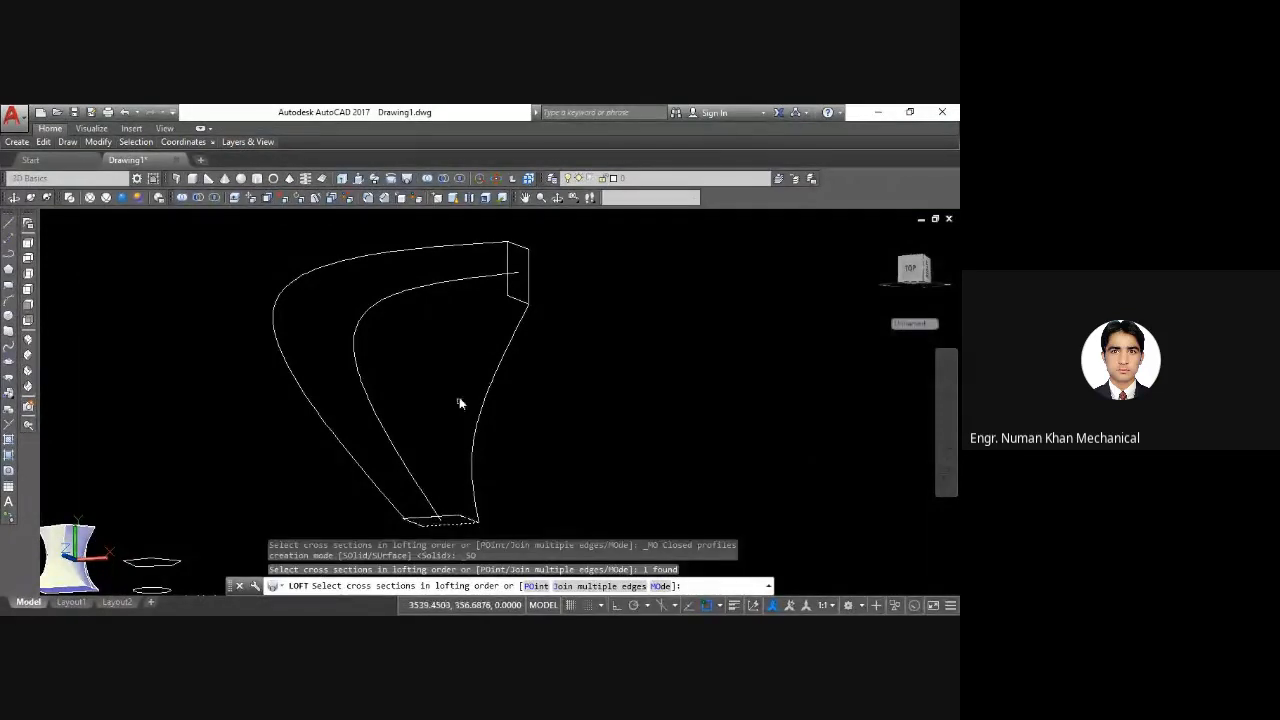
pyautogui.click(517, 306)
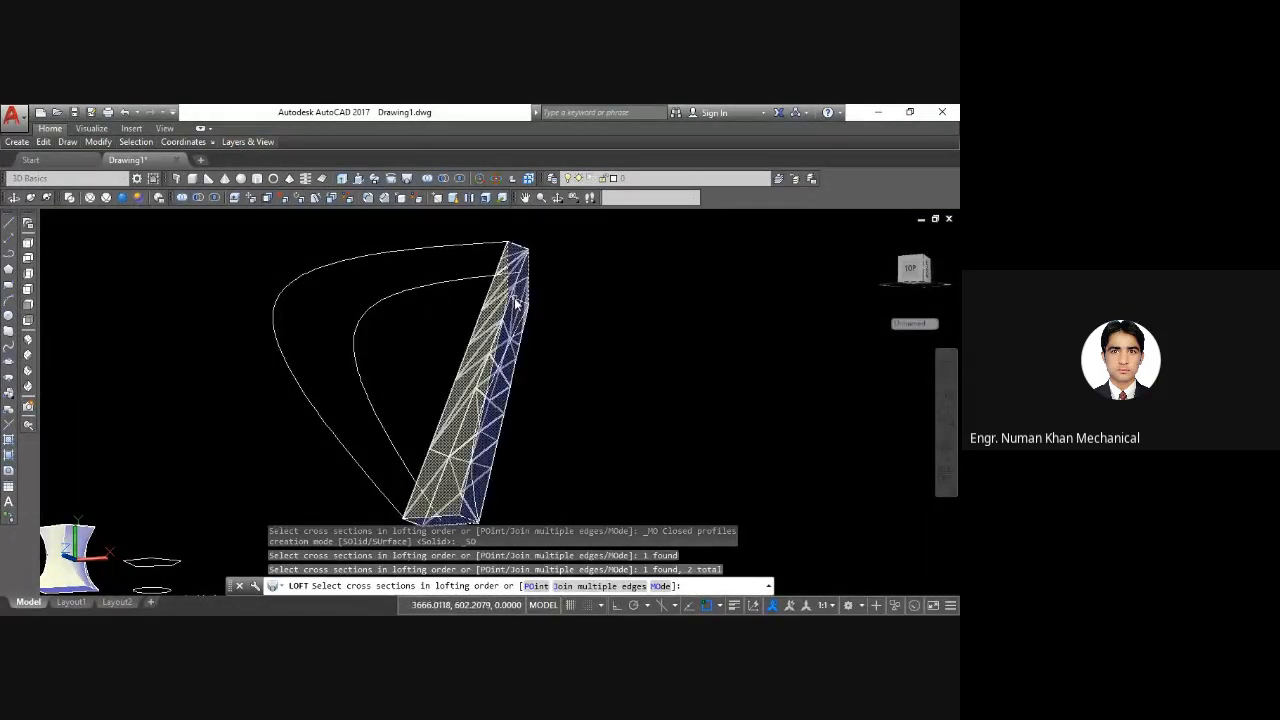
pyautogui.press('Return')
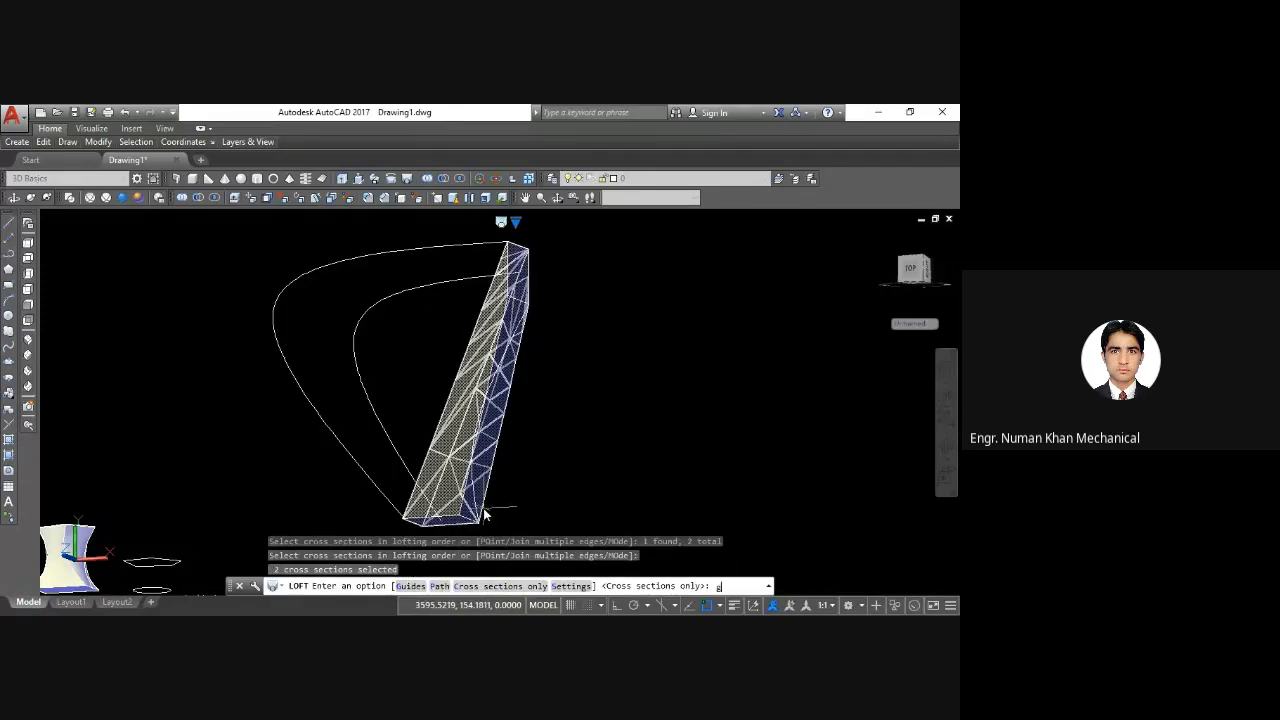
pyautogui.write('g')
pyautogui.press('Return')
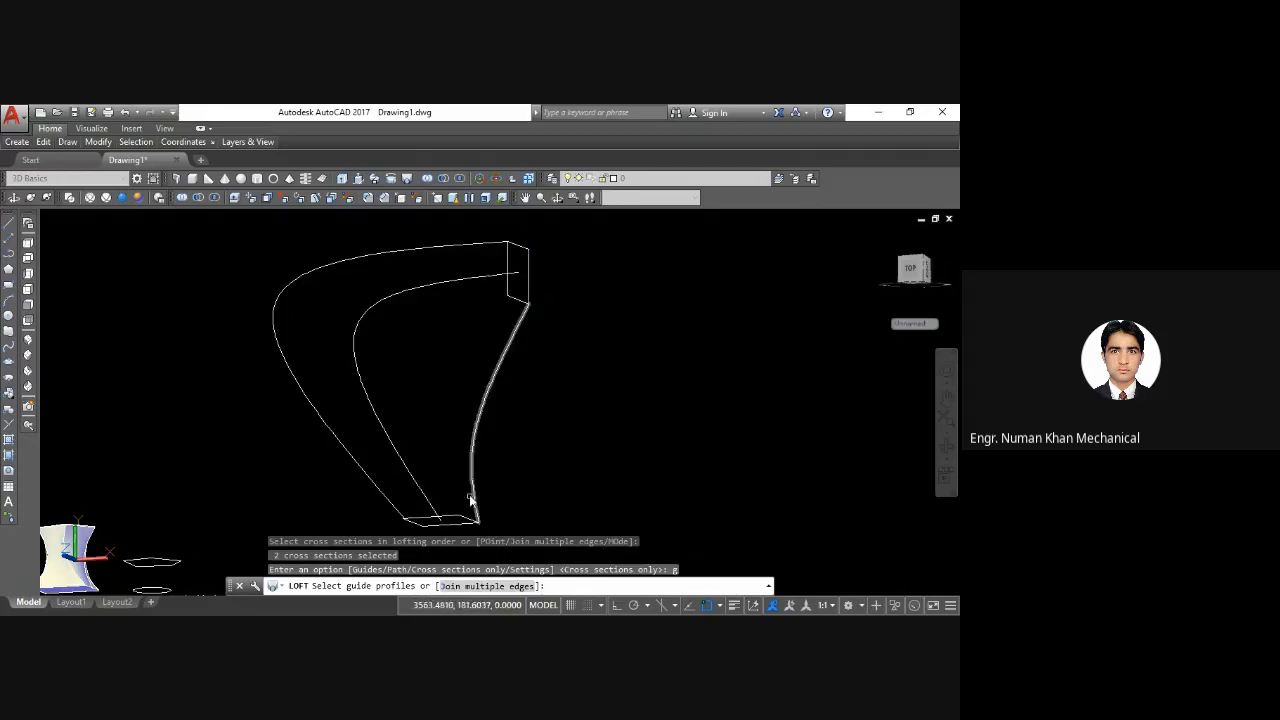
pyautogui.click(474, 446)
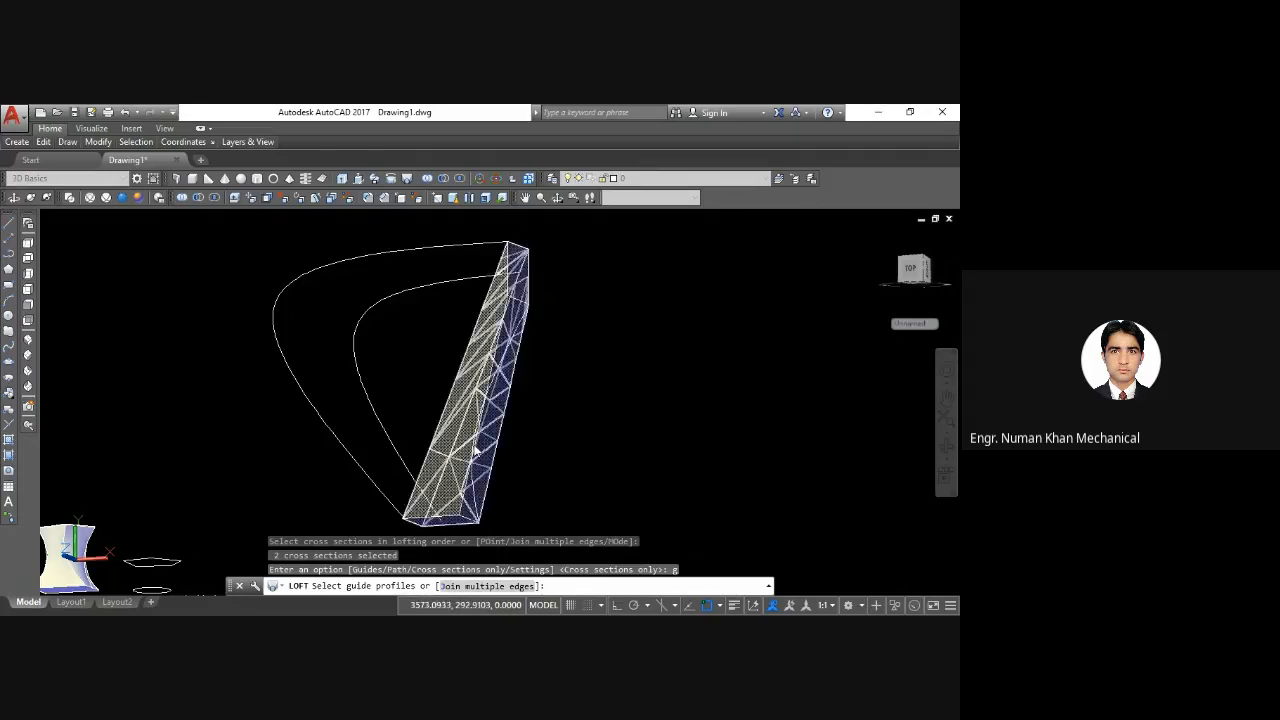
pyautogui.click(271, 321)
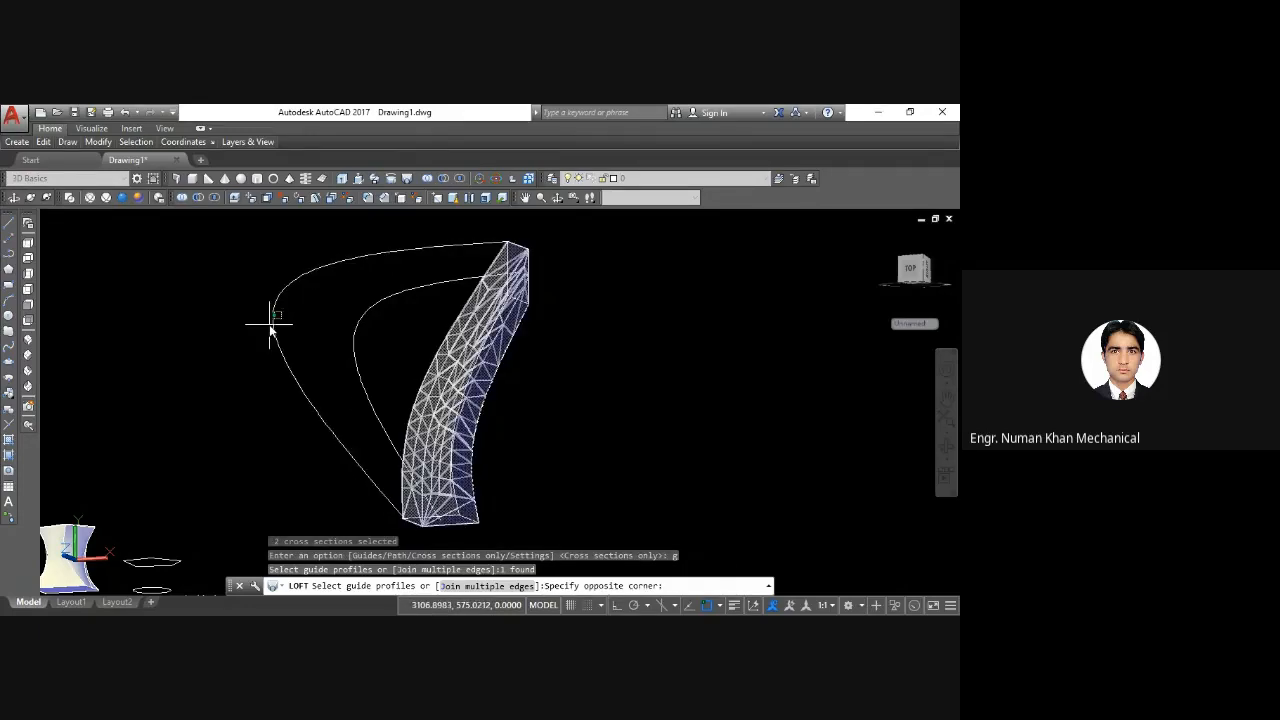
pyautogui.click(272, 323)
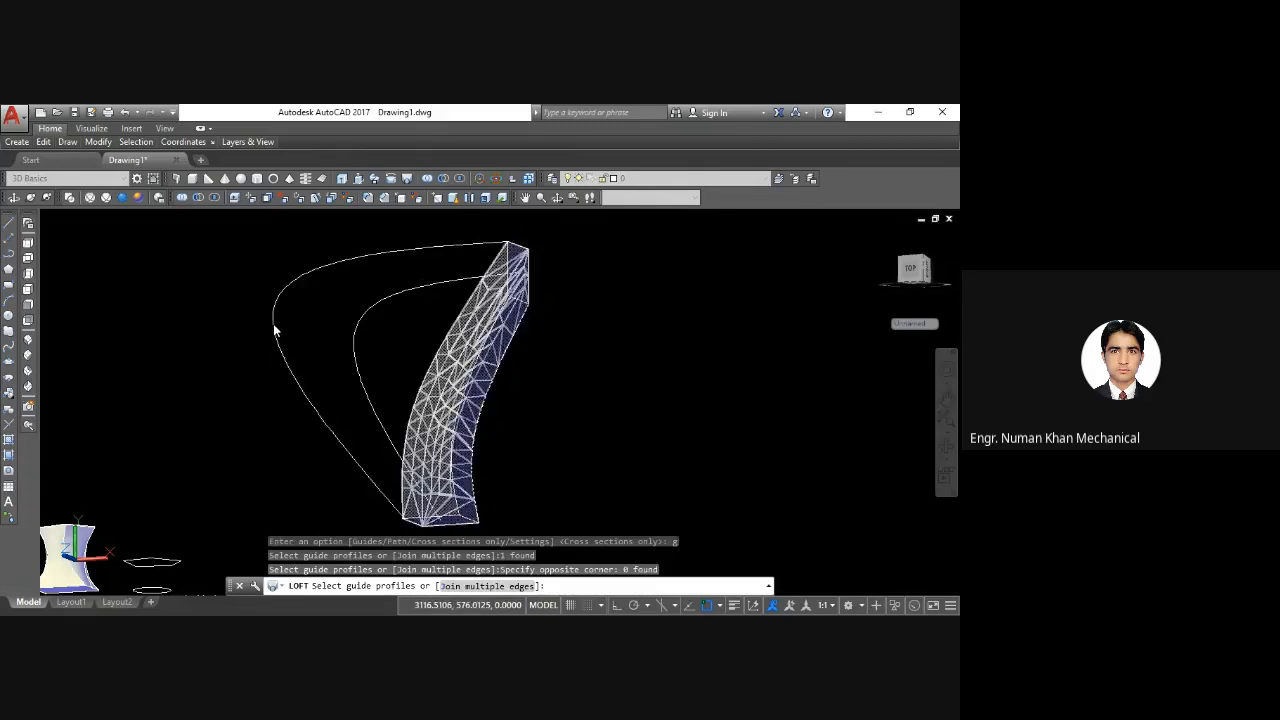
pyautogui.click(273, 323)
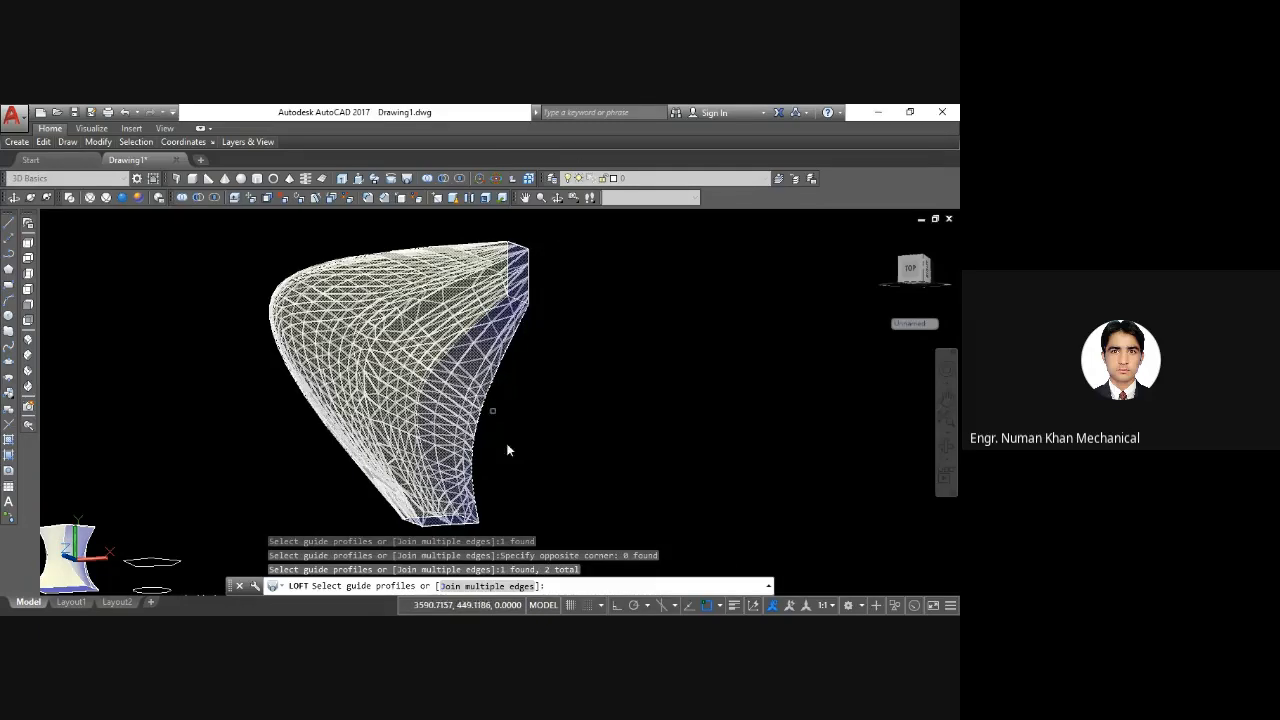
pyautogui.press('Return')
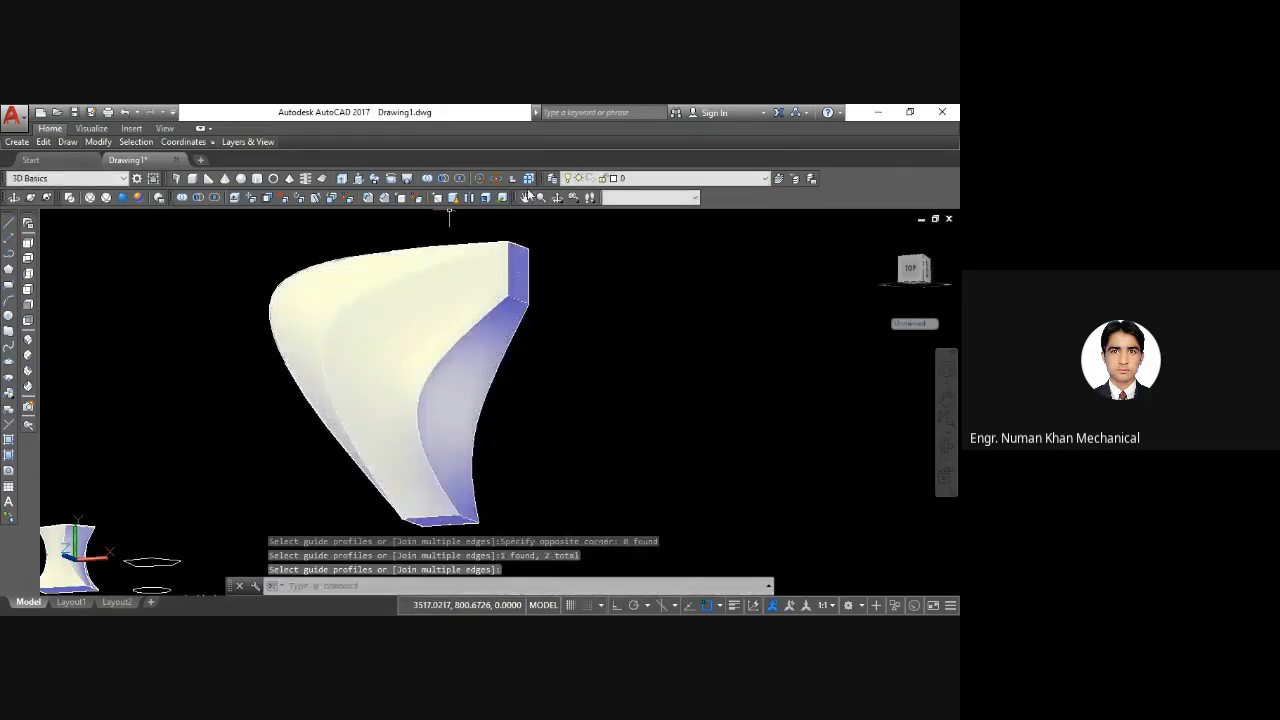
# Step: Orbit around the guided loft solid to examine its shape from several sides
pyautogui.click(557, 198)
pyautogui.moveTo(437, 334); pyautogui.dragTo(509, 337)
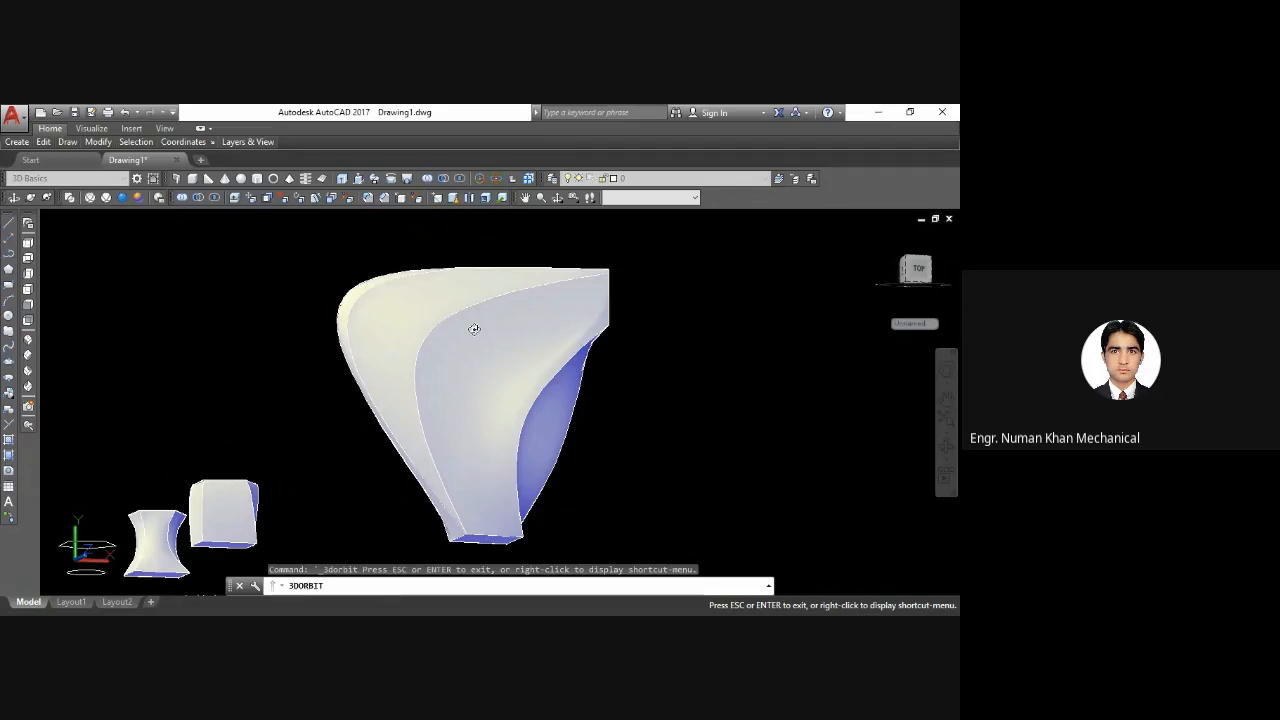
pyautogui.moveTo(503, 298); pyautogui.dragTo(575, 314)
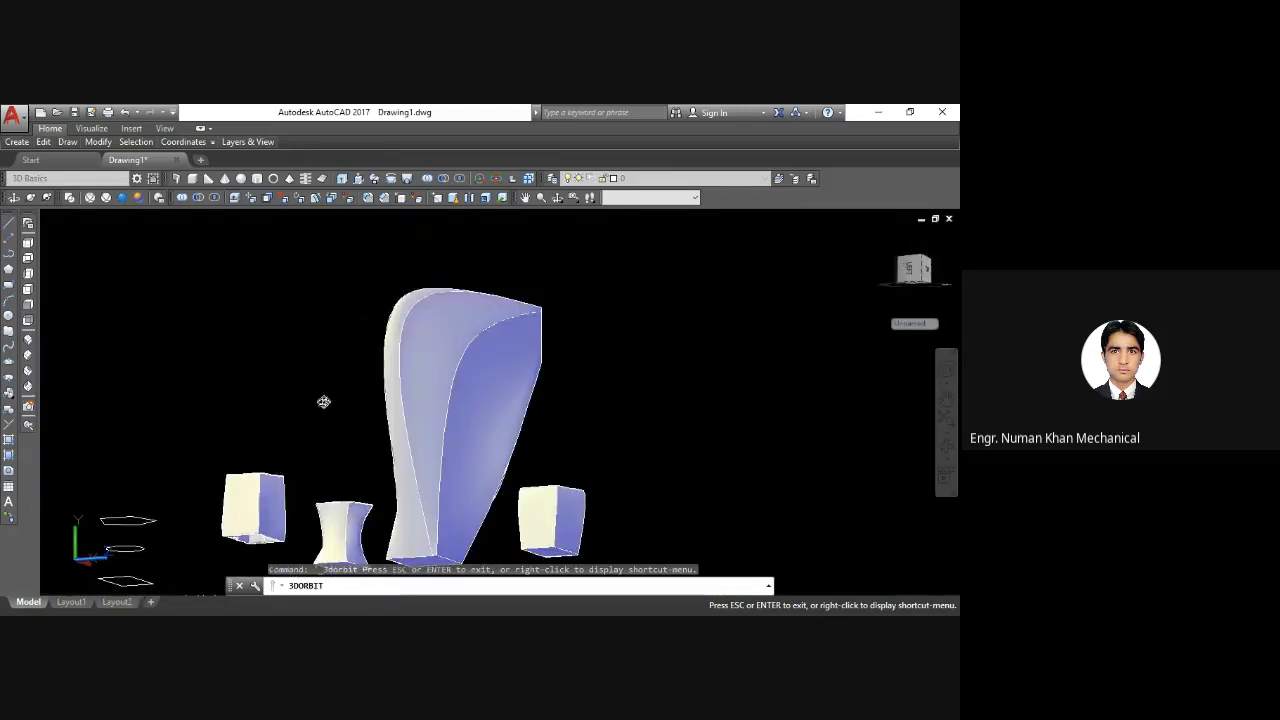
pyautogui.moveTo(323, 401); pyautogui.dragTo(289, 442)
pyautogui.moveTo(354, 300); pyautogui.dragTo(307, 411)
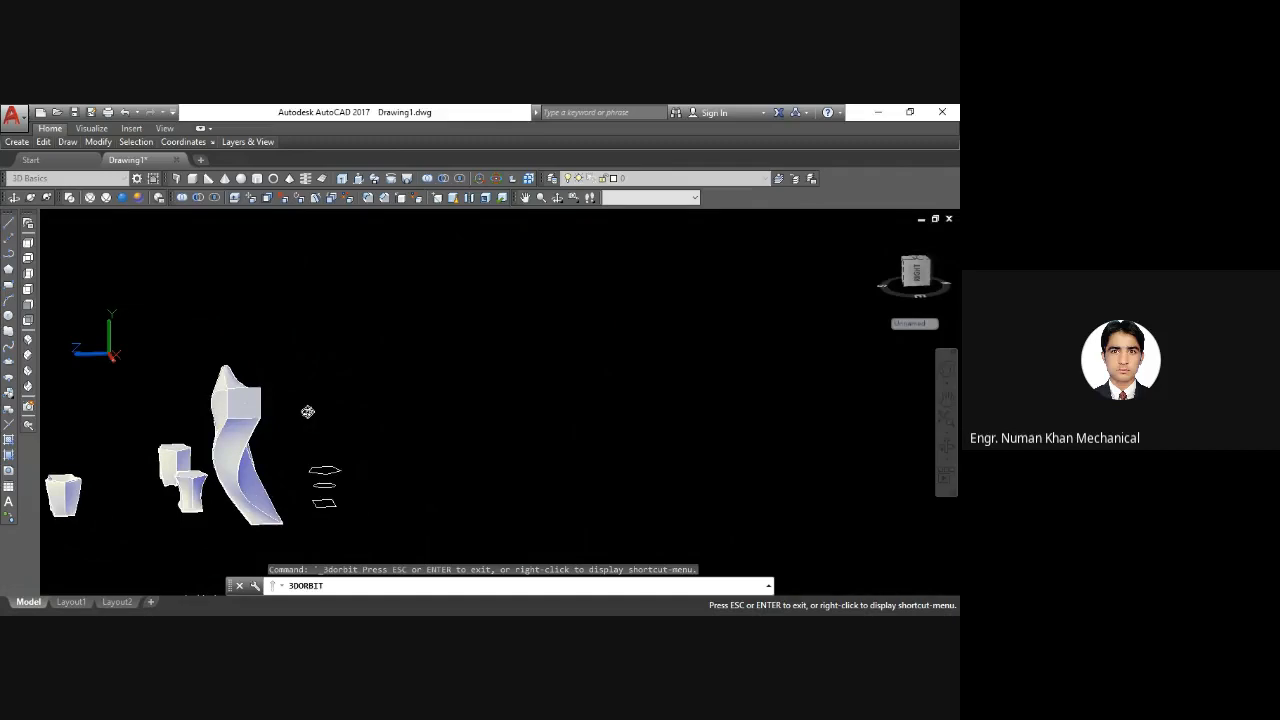
pyautogui.moveTo(153, 461); pyautogui.dragTo(436, 413, button='middle')
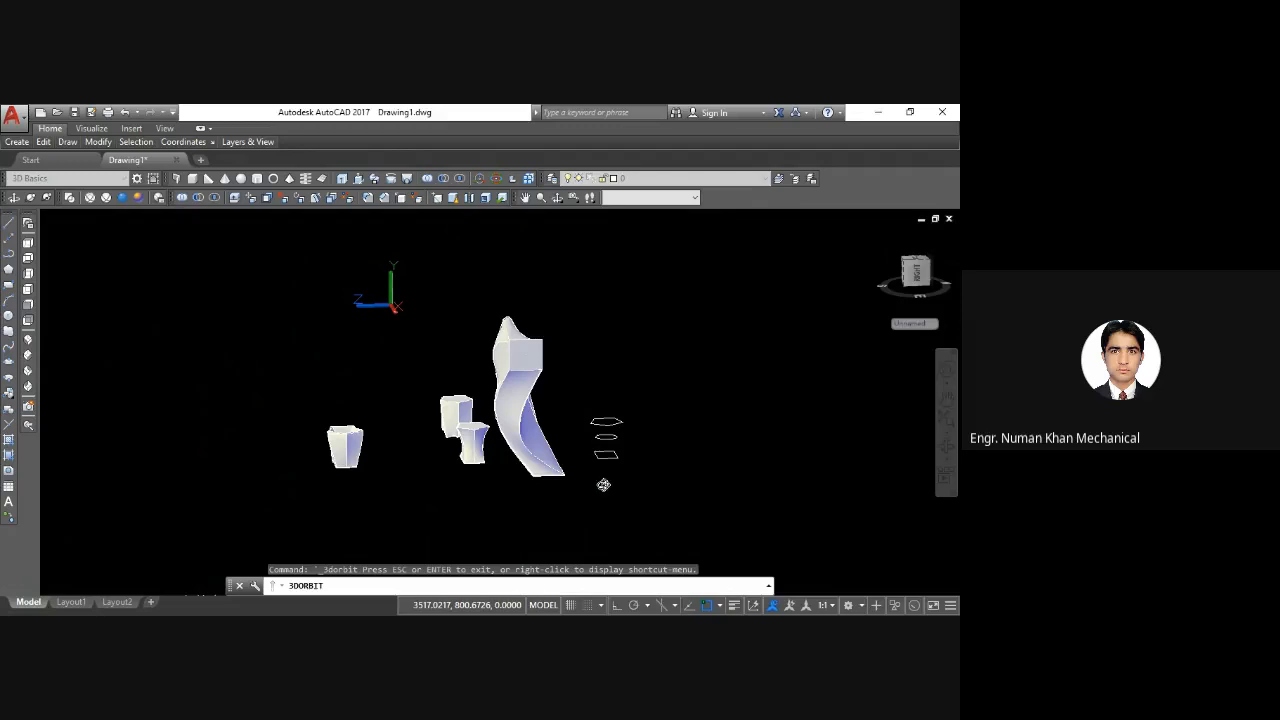
pyautogui.scroll(2, 603, 485)
pyautogui.press('Escape')
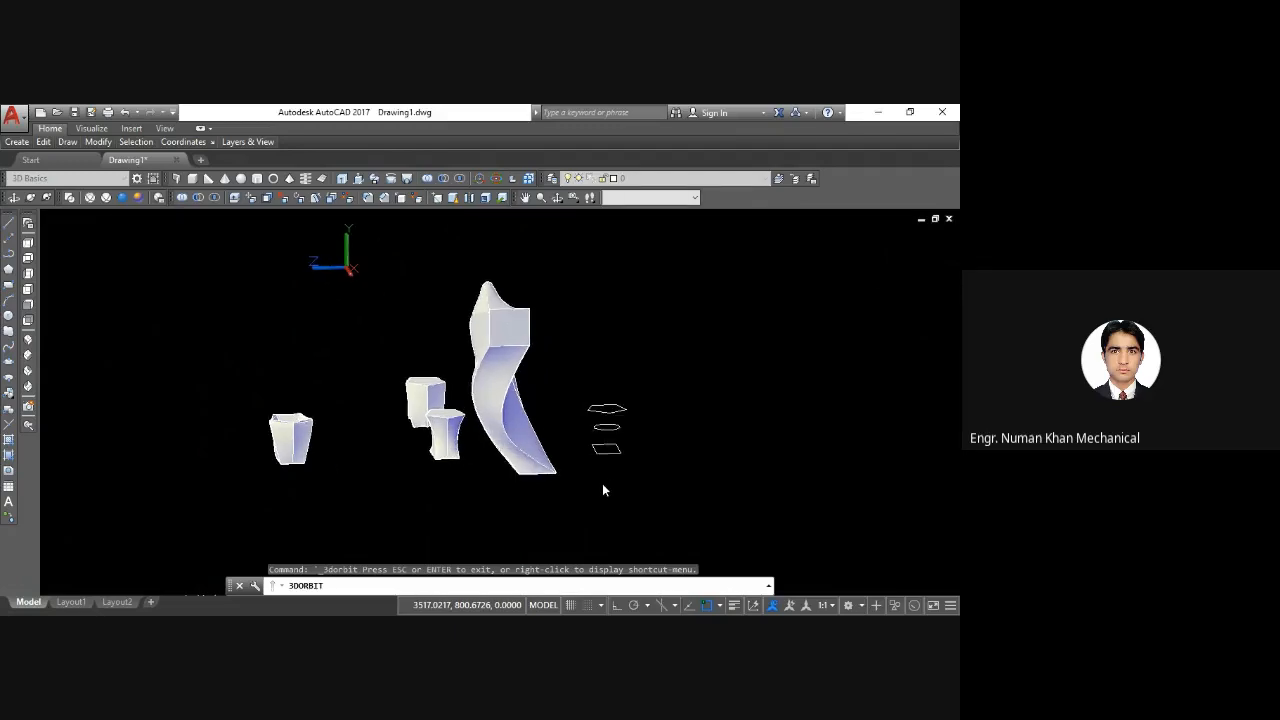
# Step: Loft the rectangle, circle and pentagon in that order with the surface control set to Ruled, and undo the loft
pyautogui.scroll(2, 602, 484)
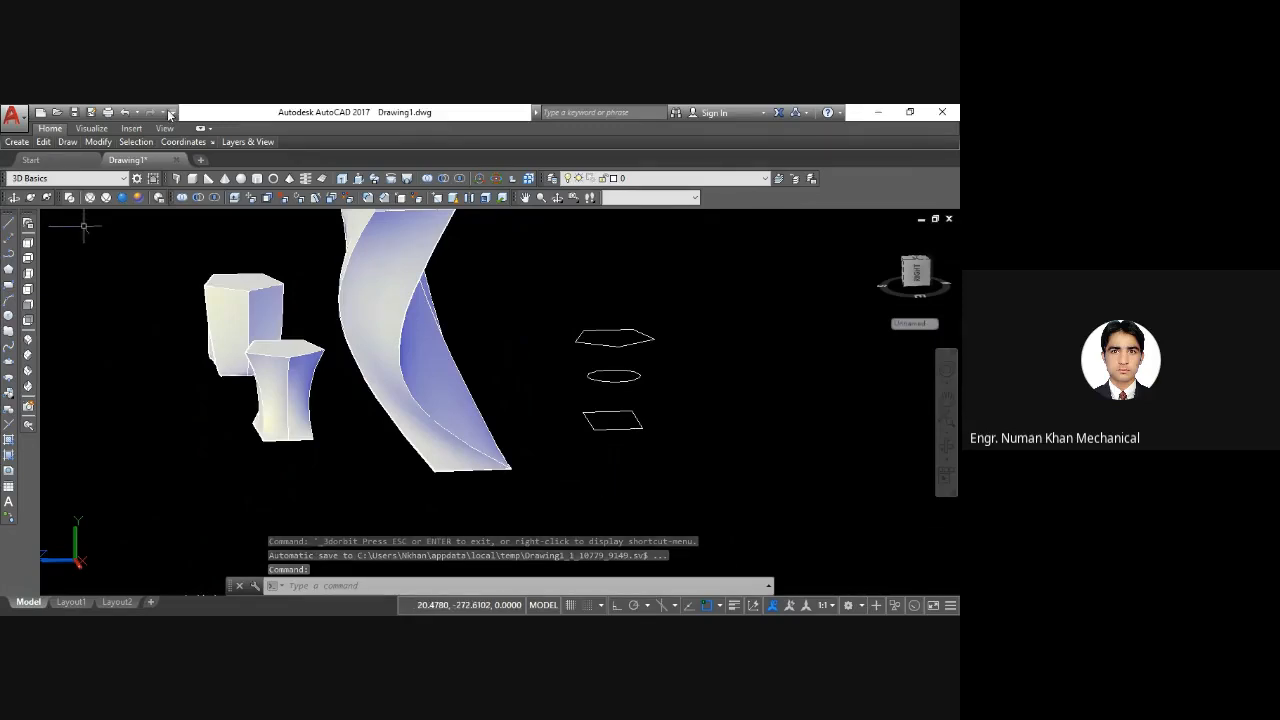
pyautogui.click(407, 179)
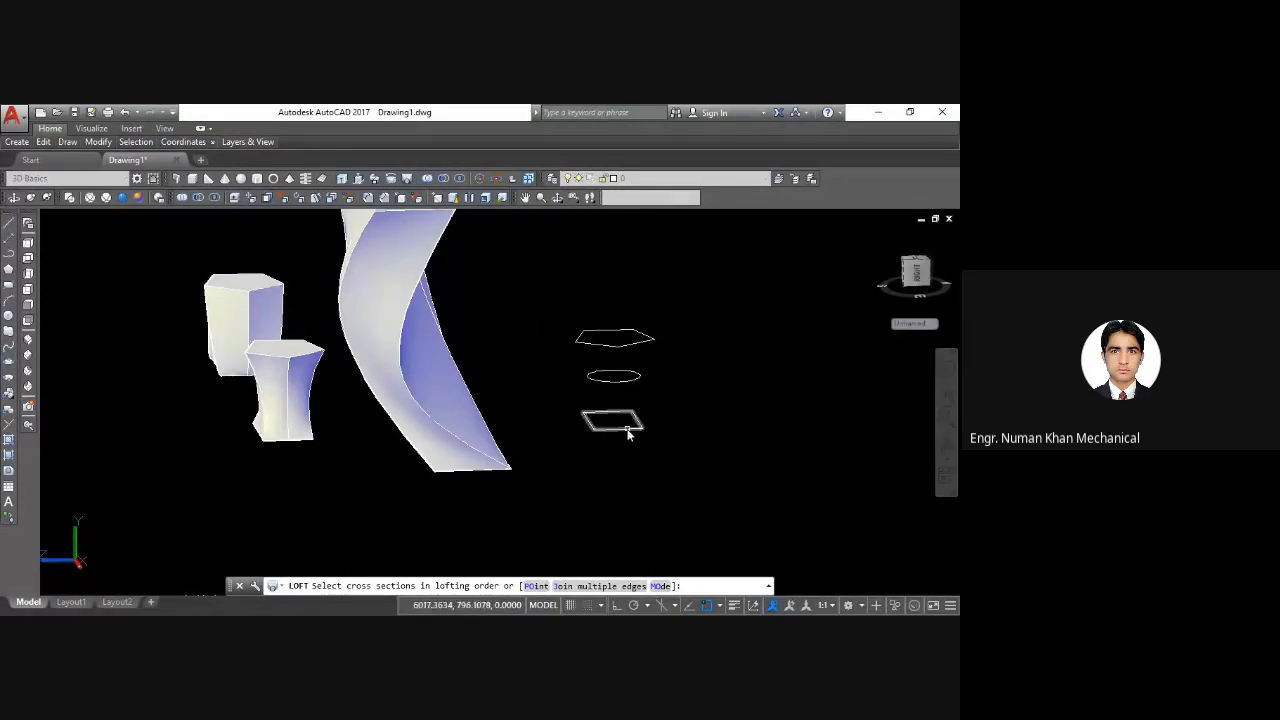
pyautogui.click(632, 428)
pyautogui.click(620, 385)
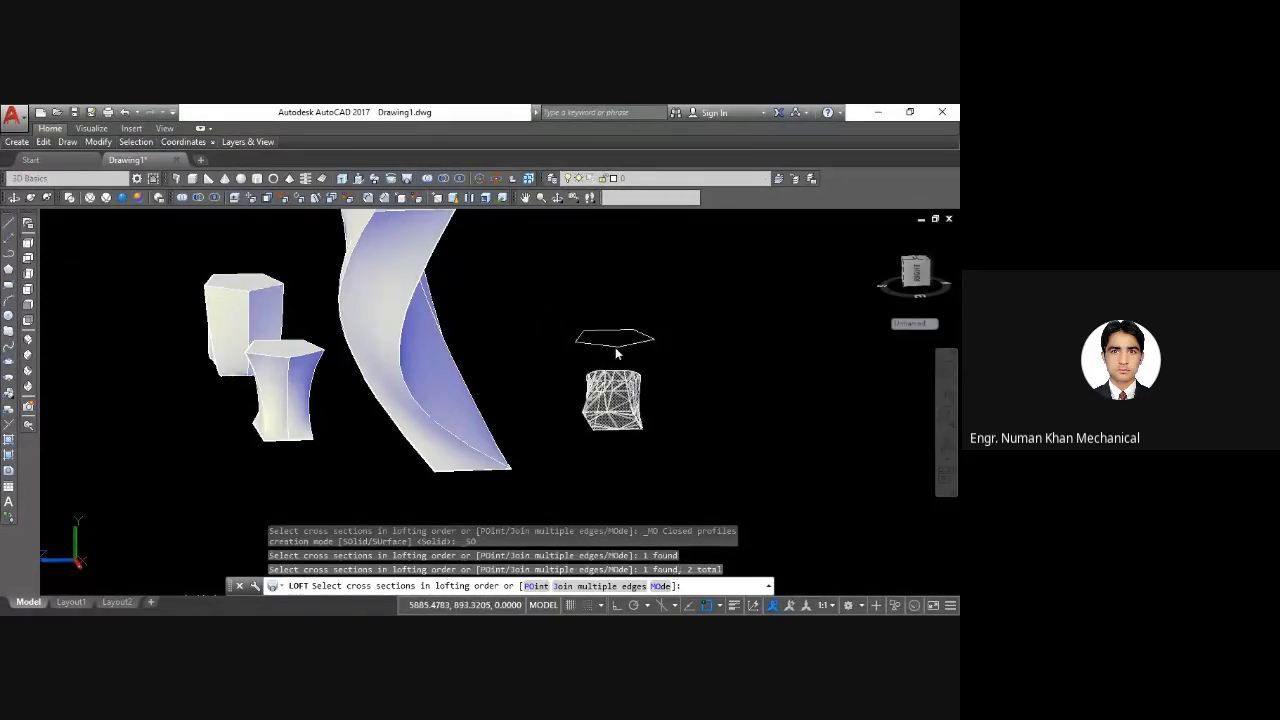
pyautogui.click(617, 345)
pyautogui.press('Return')
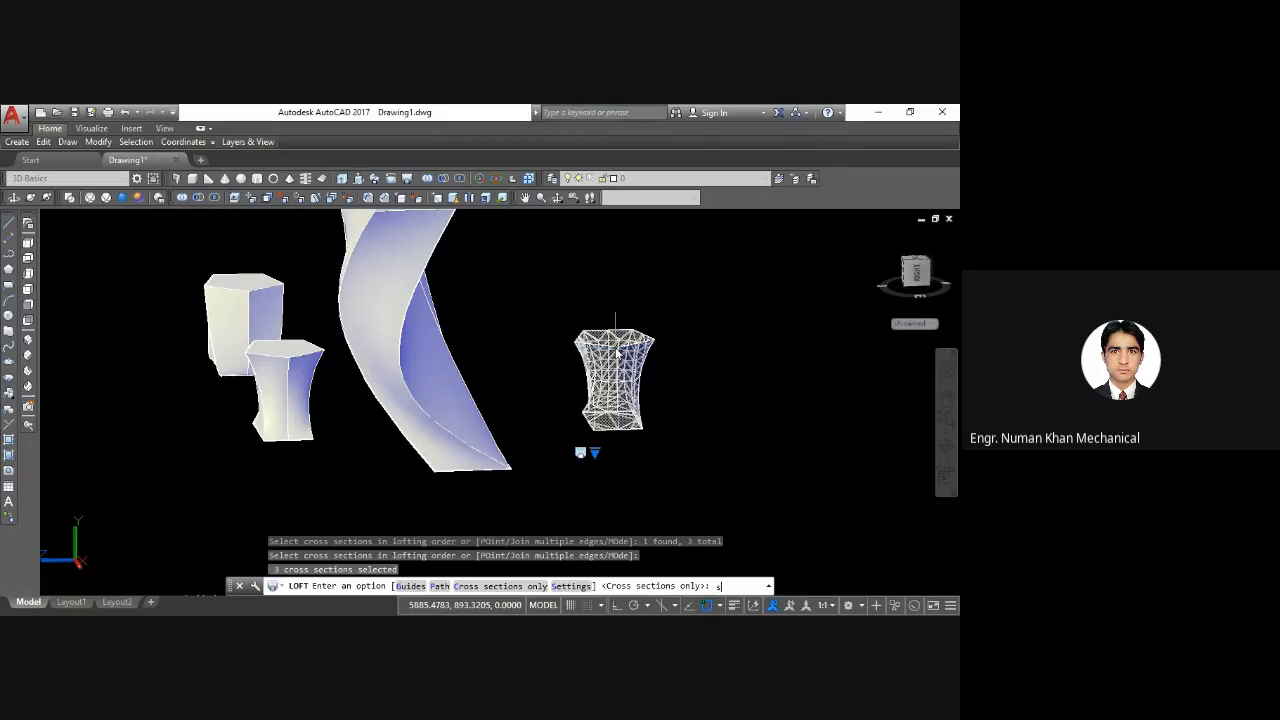
pyautogui.write('s')
pyautogui.press('Return')
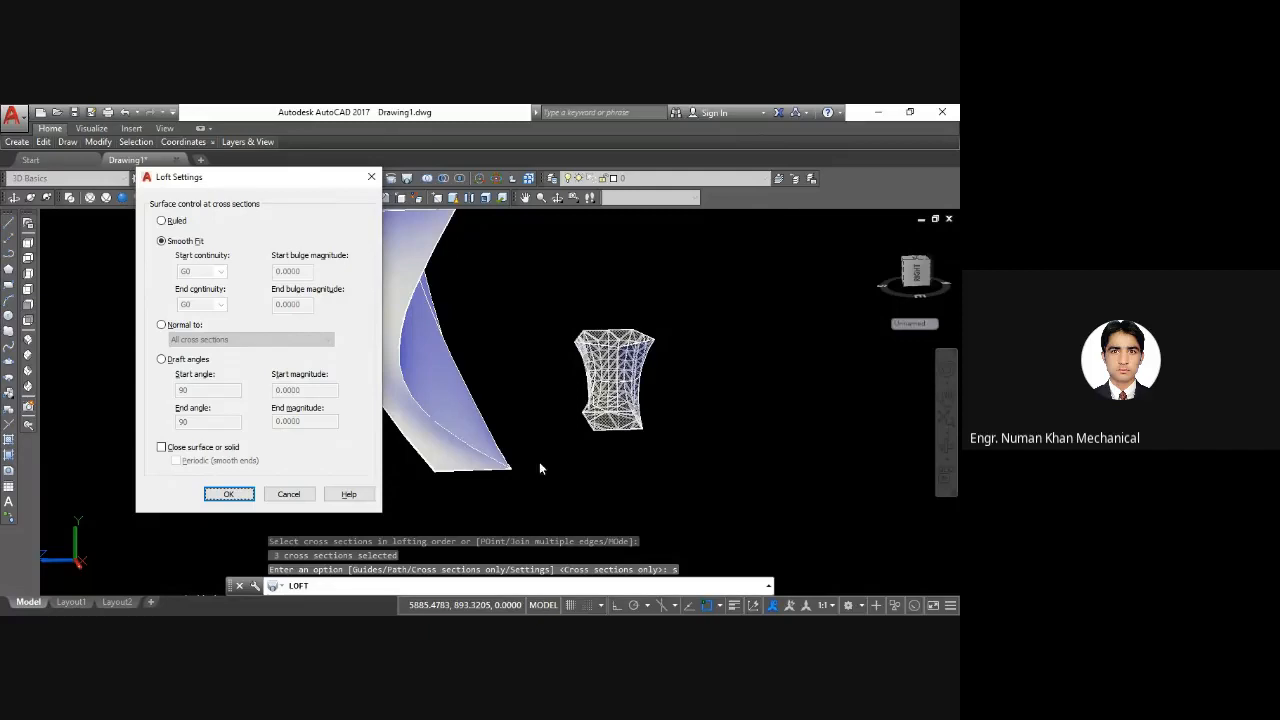
pyautogui.click(162, 222)
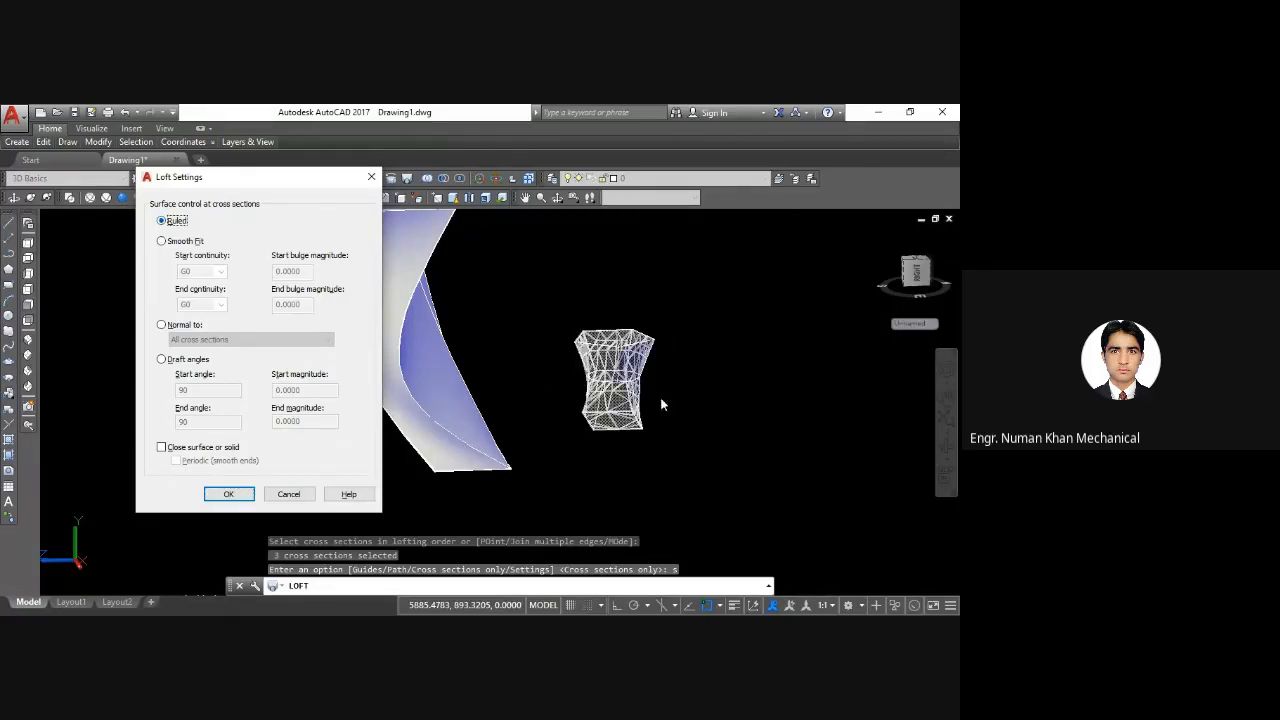
pyautogui.click(228, 494)
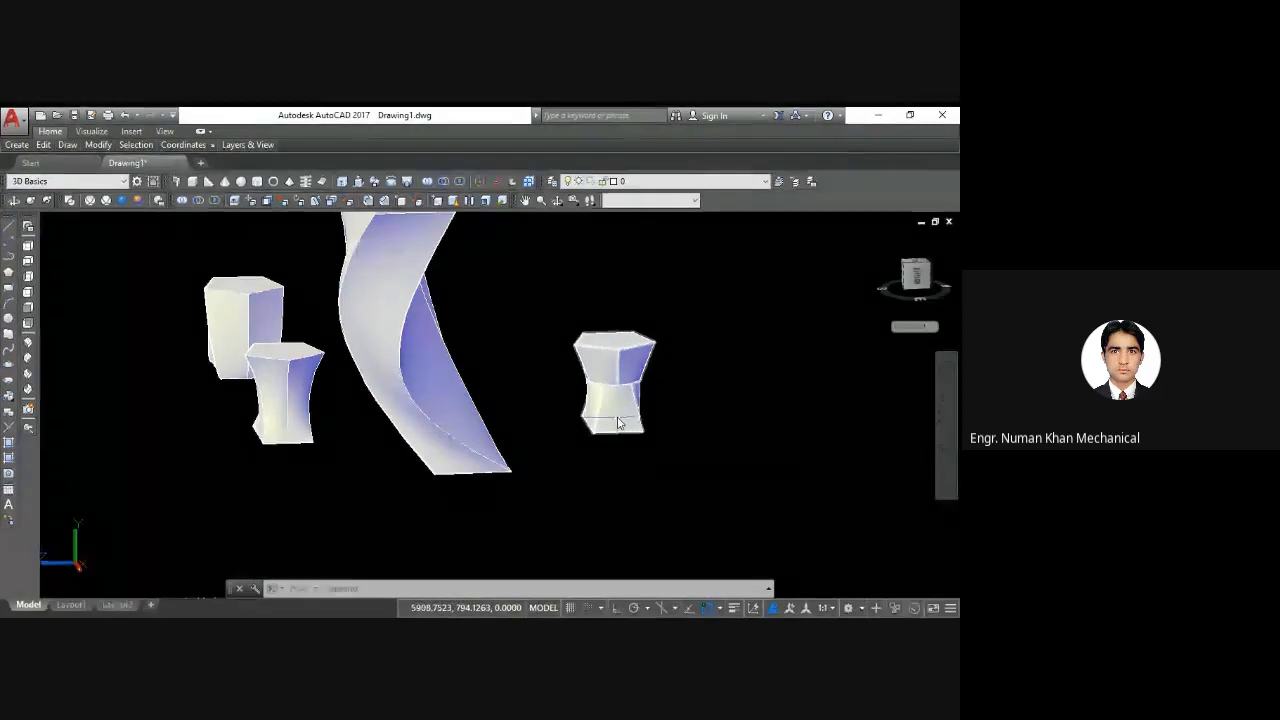
pyautogui.hotkey('ctrl', 'z')
# Step: Start a new loft through the rectangle, the circle and the pentagon, in that order from lowest to highest
pyautogui.write('loft')
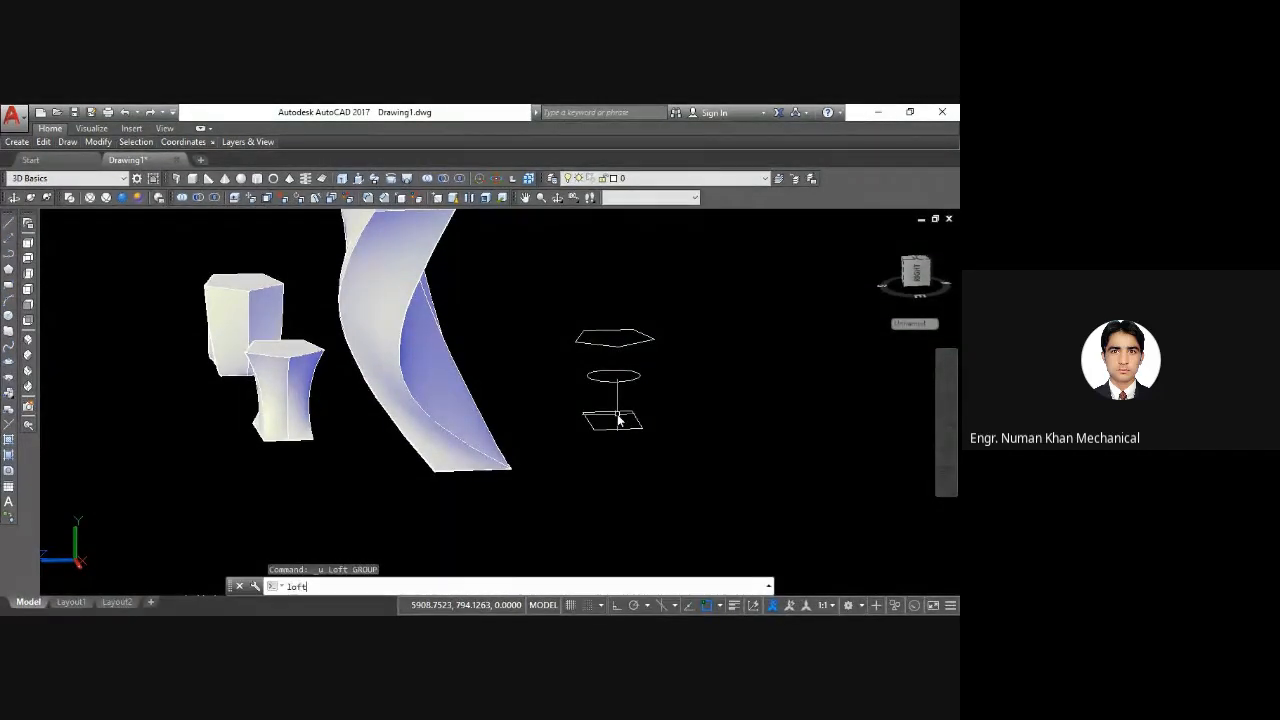
pyautogui.press('Return')
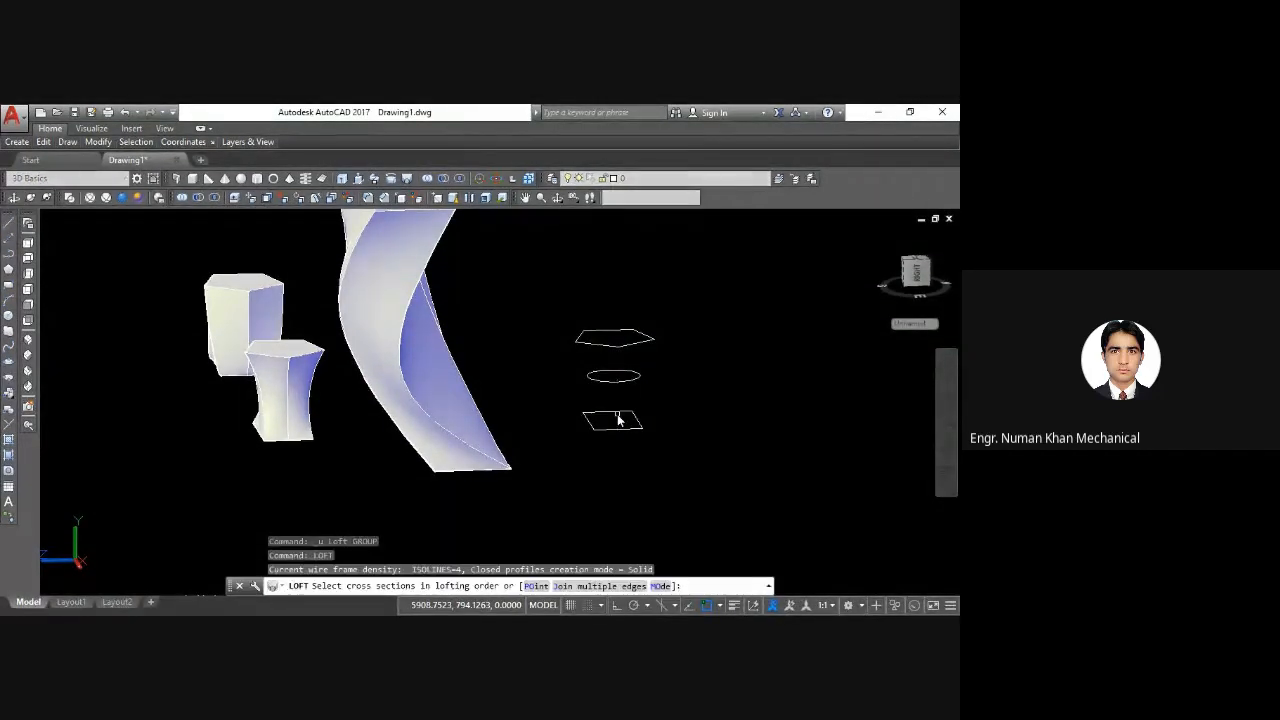
pyautogui.click(604, 429)
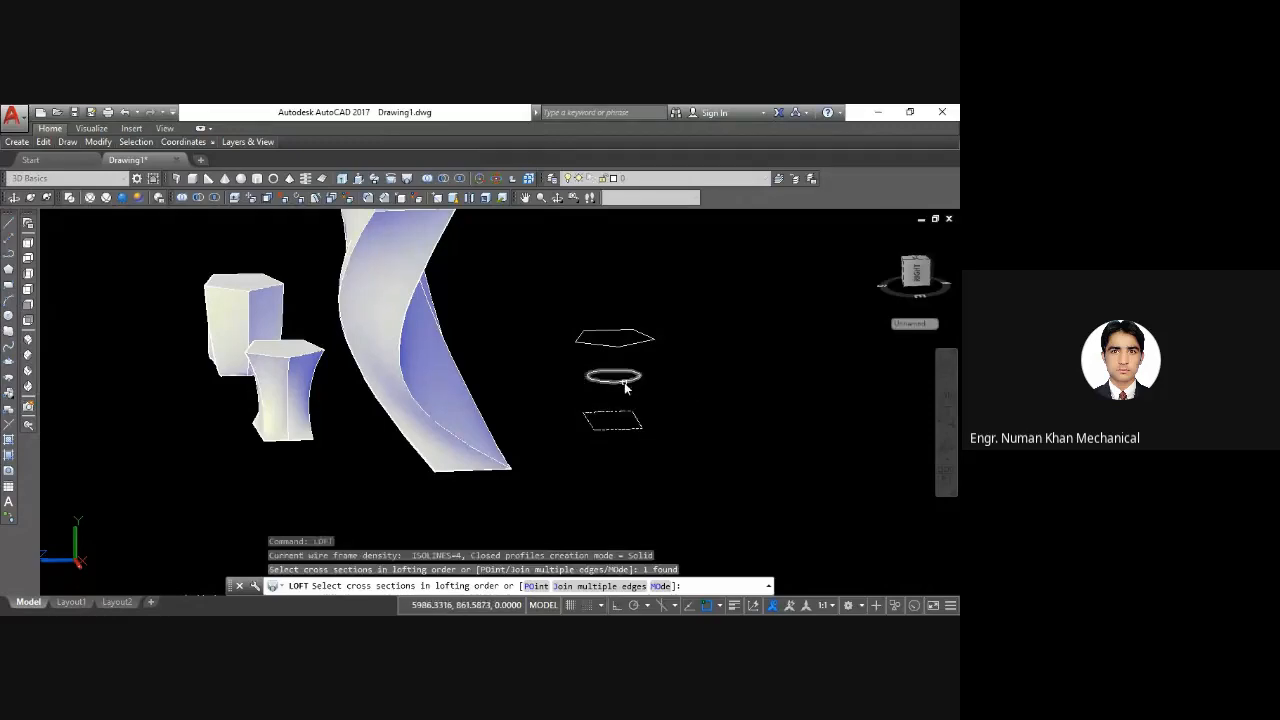
pyautogui.click(621, 373)
pyautogui.click(625, 352)
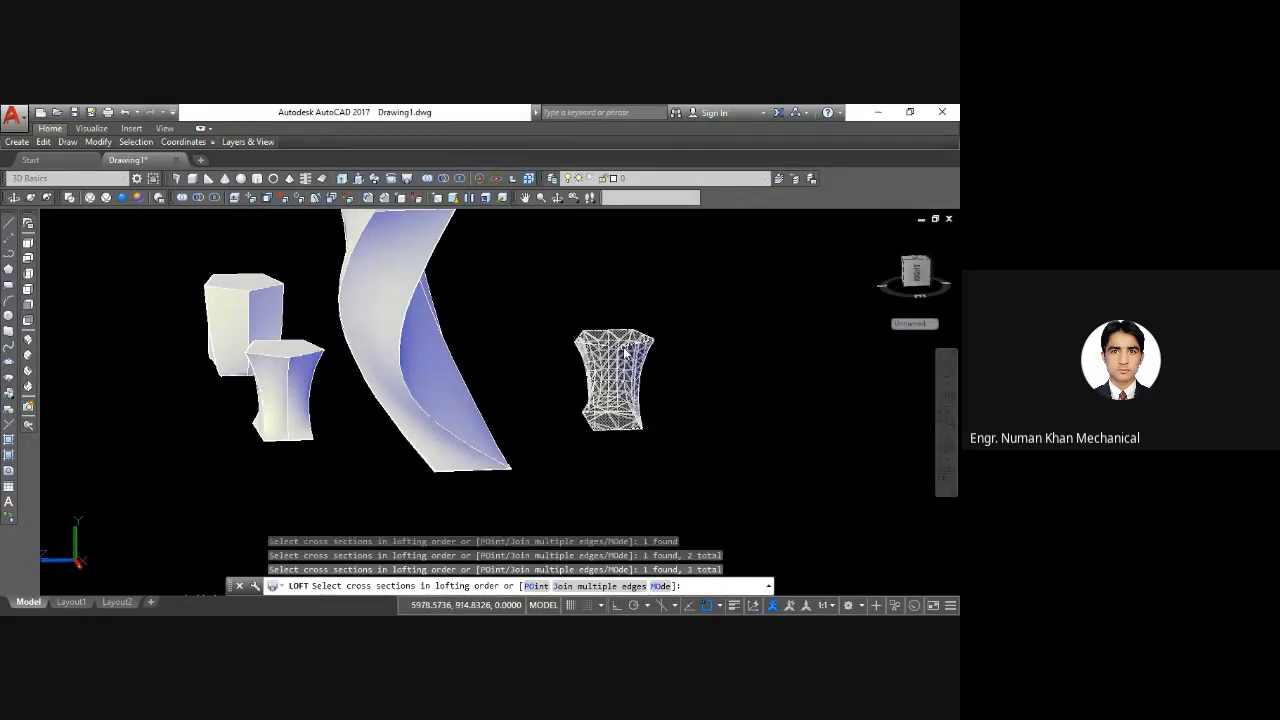
pyautogui.press('Return')
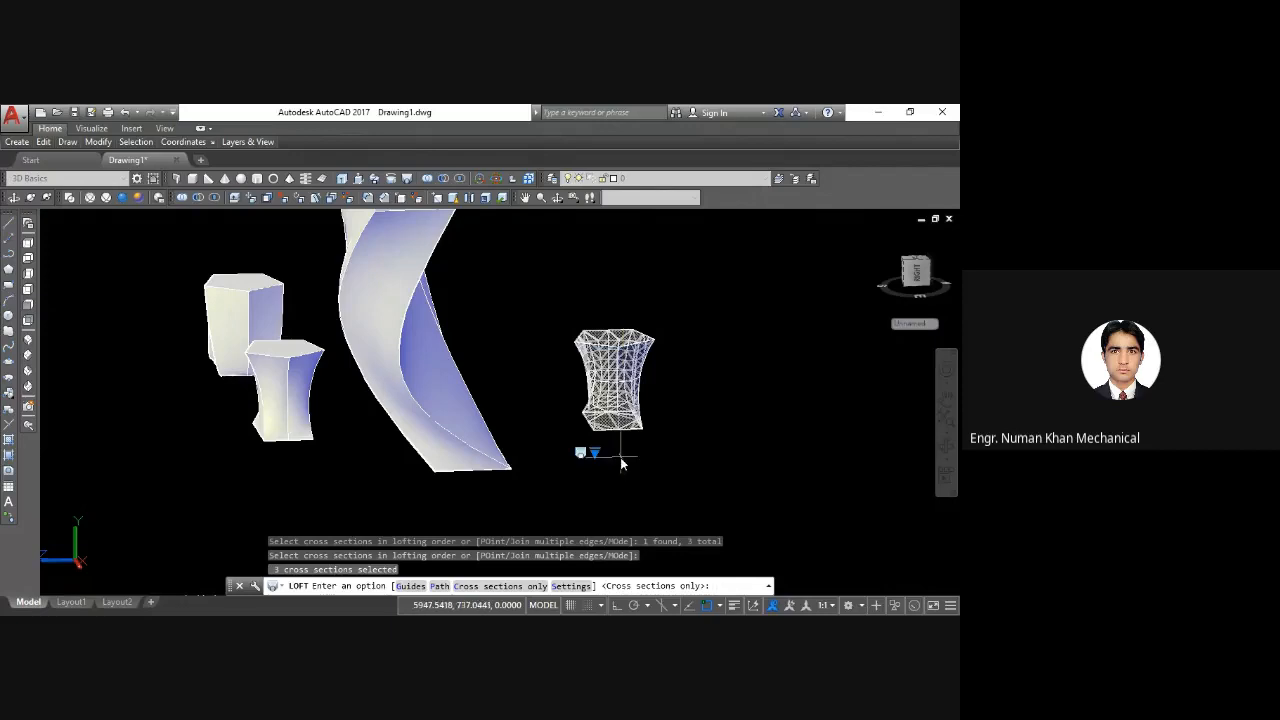
# Step: Preview Ruled and Smooth Fit in the loft settings, and create the solid with the Draft angles option
pyautogui.write('s')
pyautogui.press('Return')
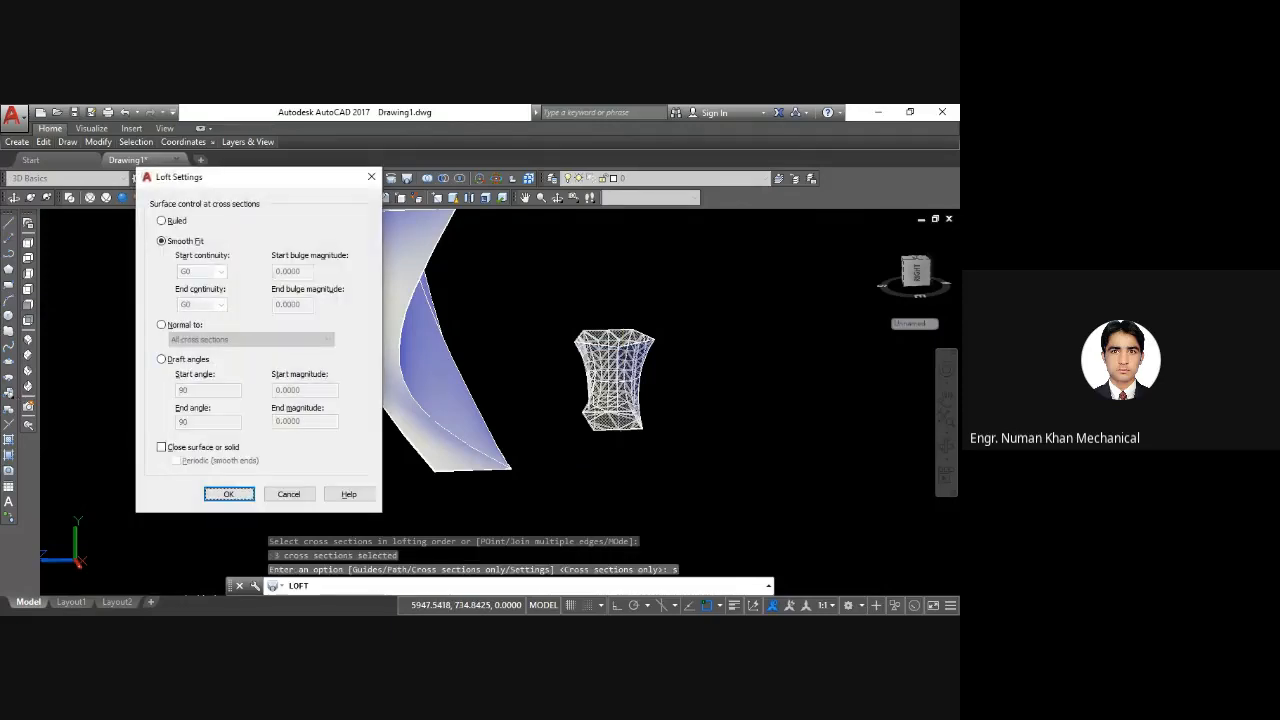
pyautogui.click(170, 220)
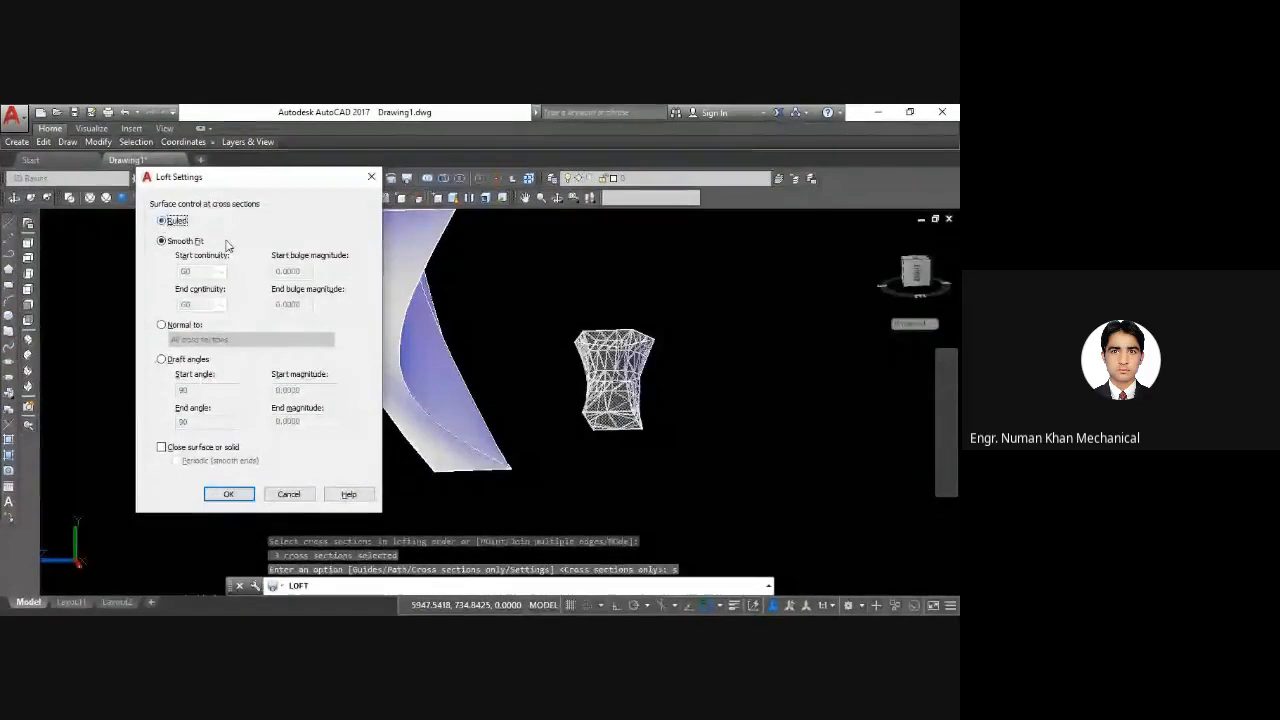
pyautogui.click(162, 241)
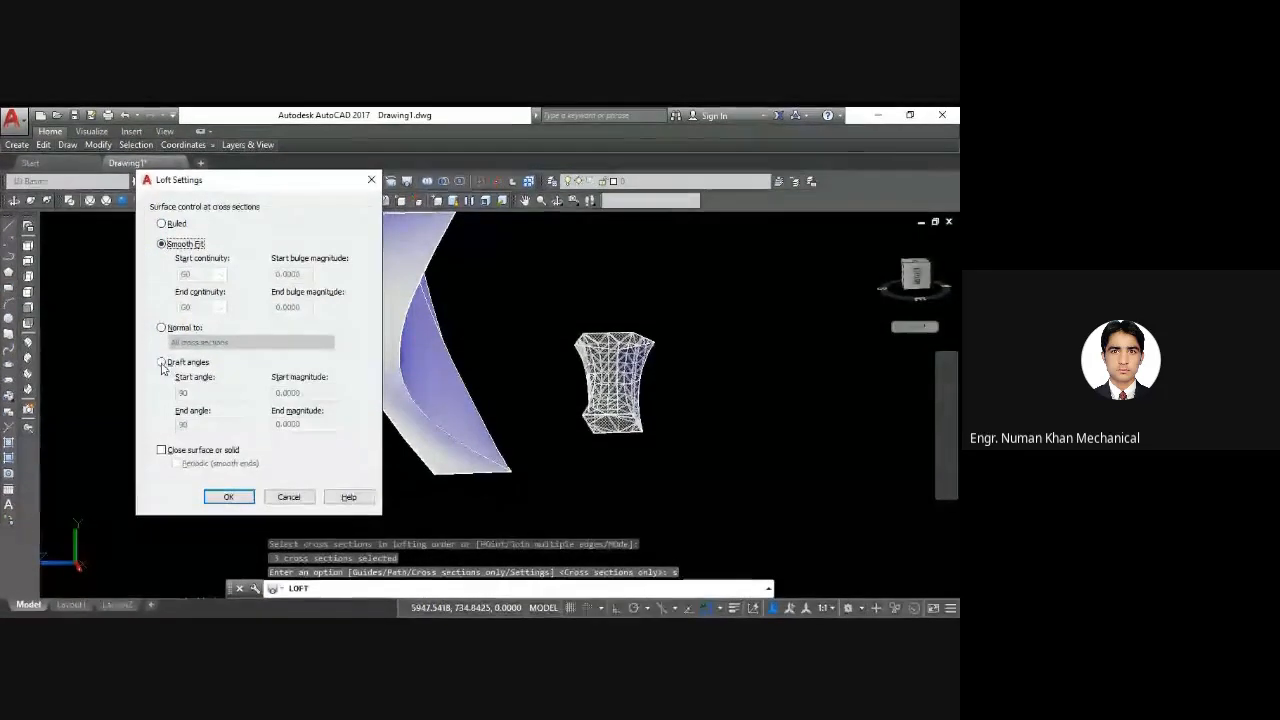
pyautogui.click(162, 365)
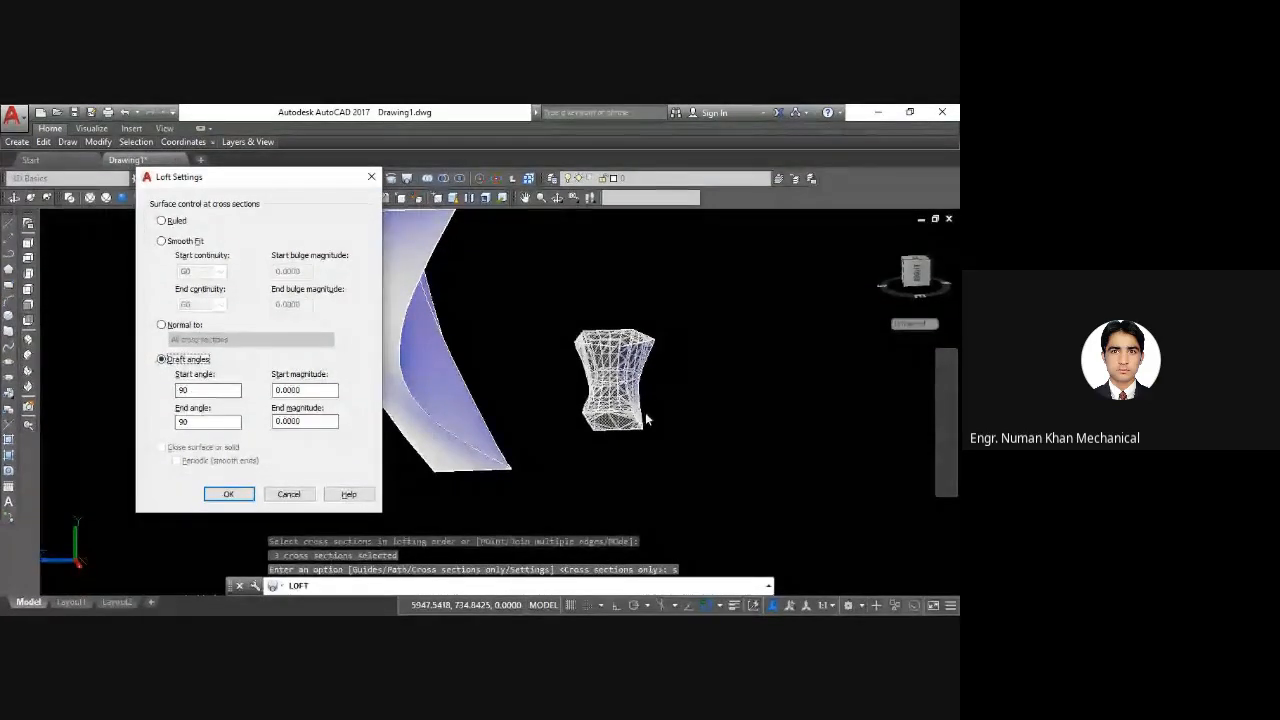
pyautogui.click(229, 494)
# Step: Examine how the draft-angle loft's side edges meet its rectangular base and its pentagonal top face
pyautogui.scroll(4, 633, 430)
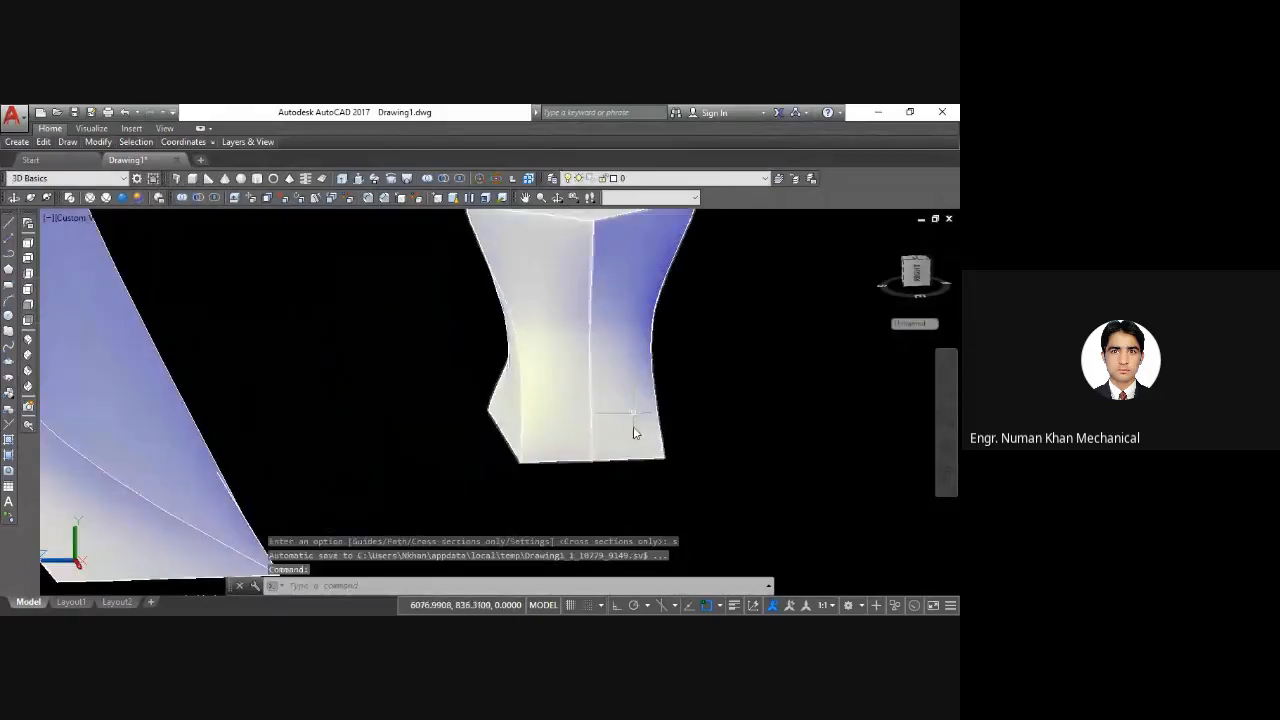
pyautogui.scroll(3, 521, 462)
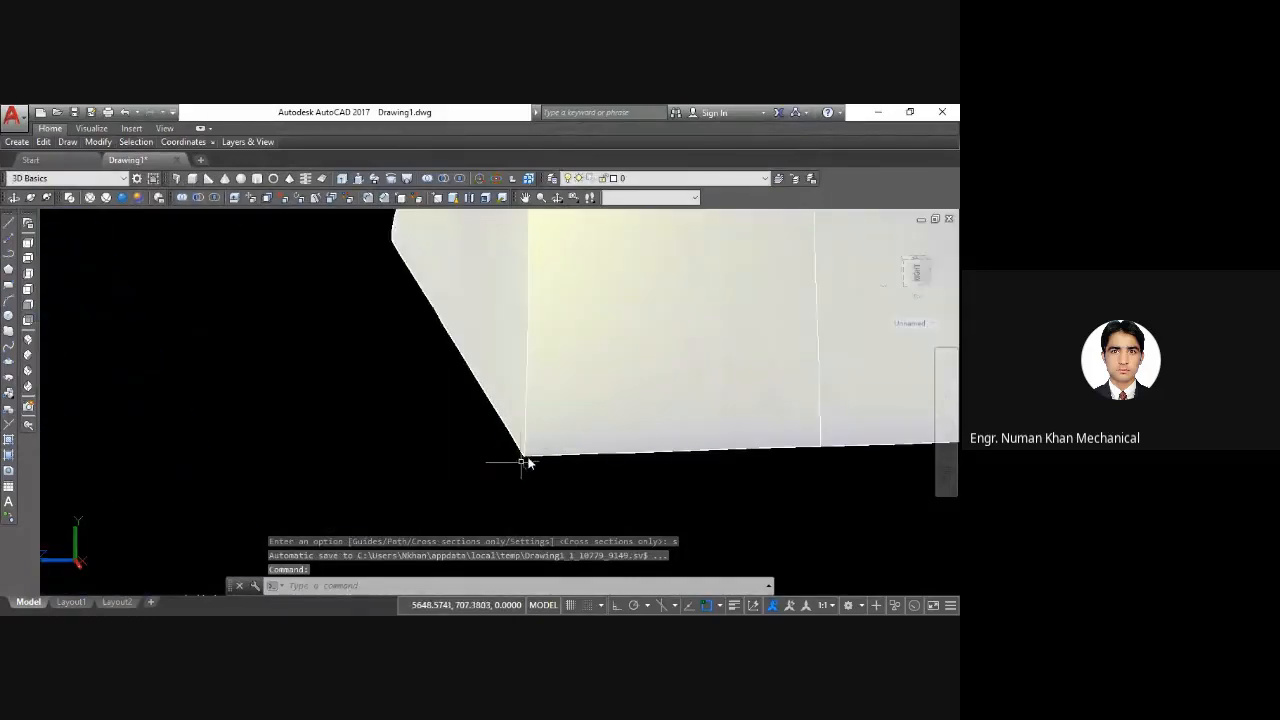
pyautogui.scroll(2, 528, 465)
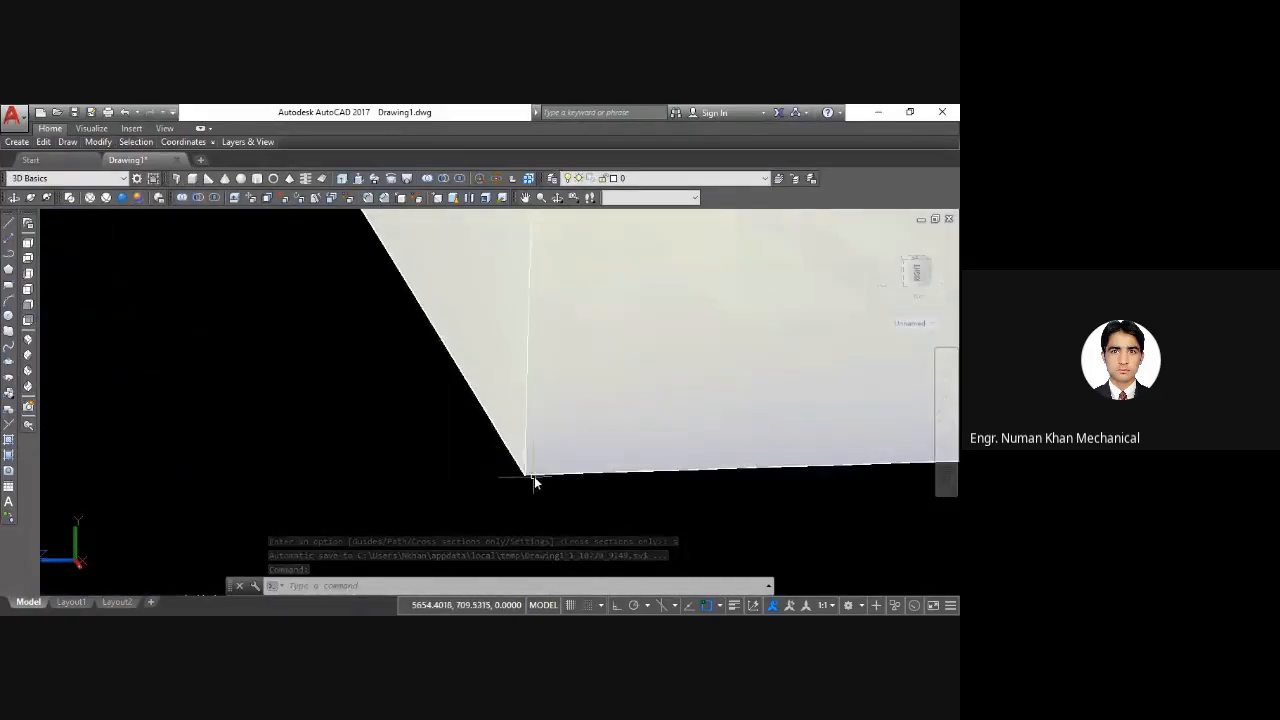
pyautogui.scroll(-4, 529, 476)
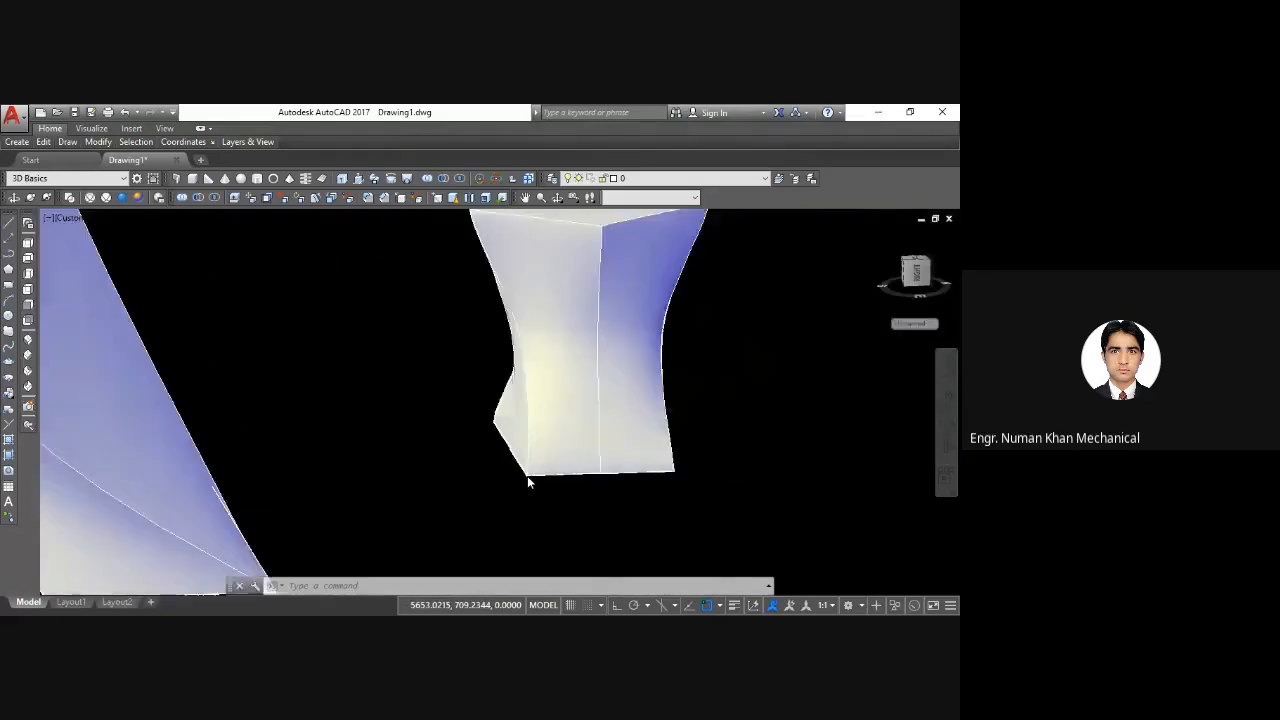
pyautogui.scroll(-2, 527, 476)
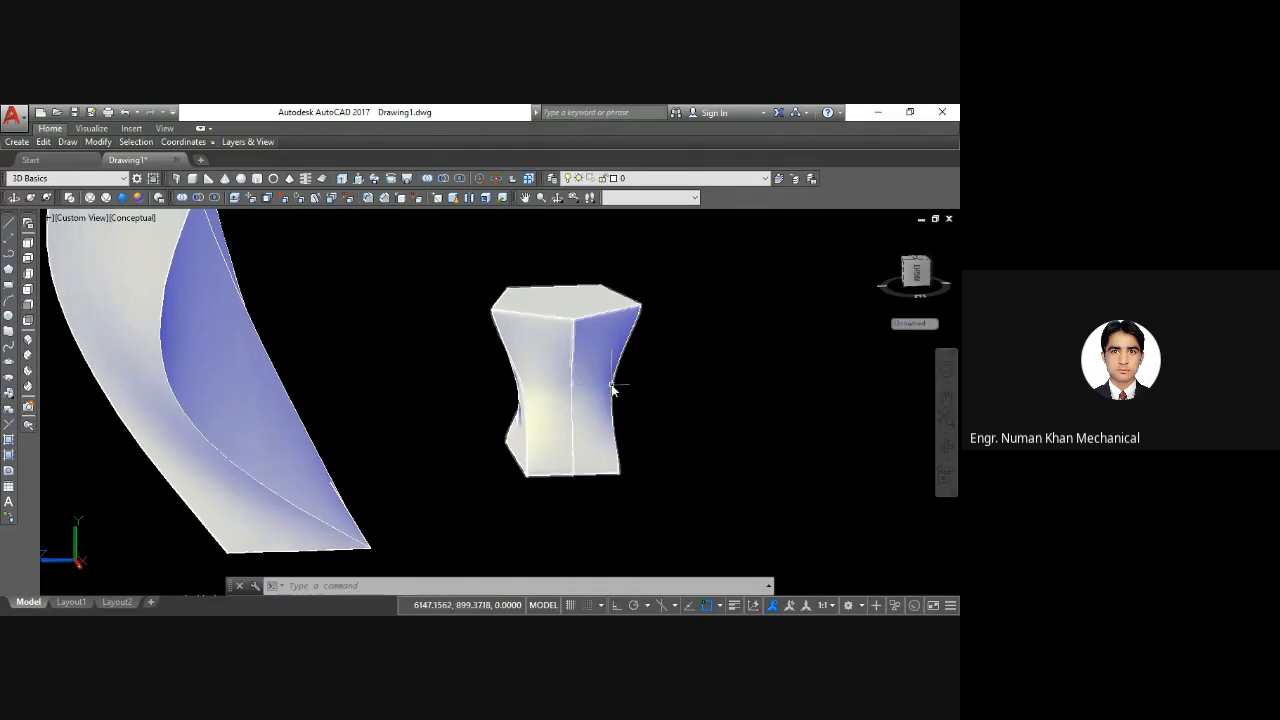
pyautogui.scroll(4, 625, 330)
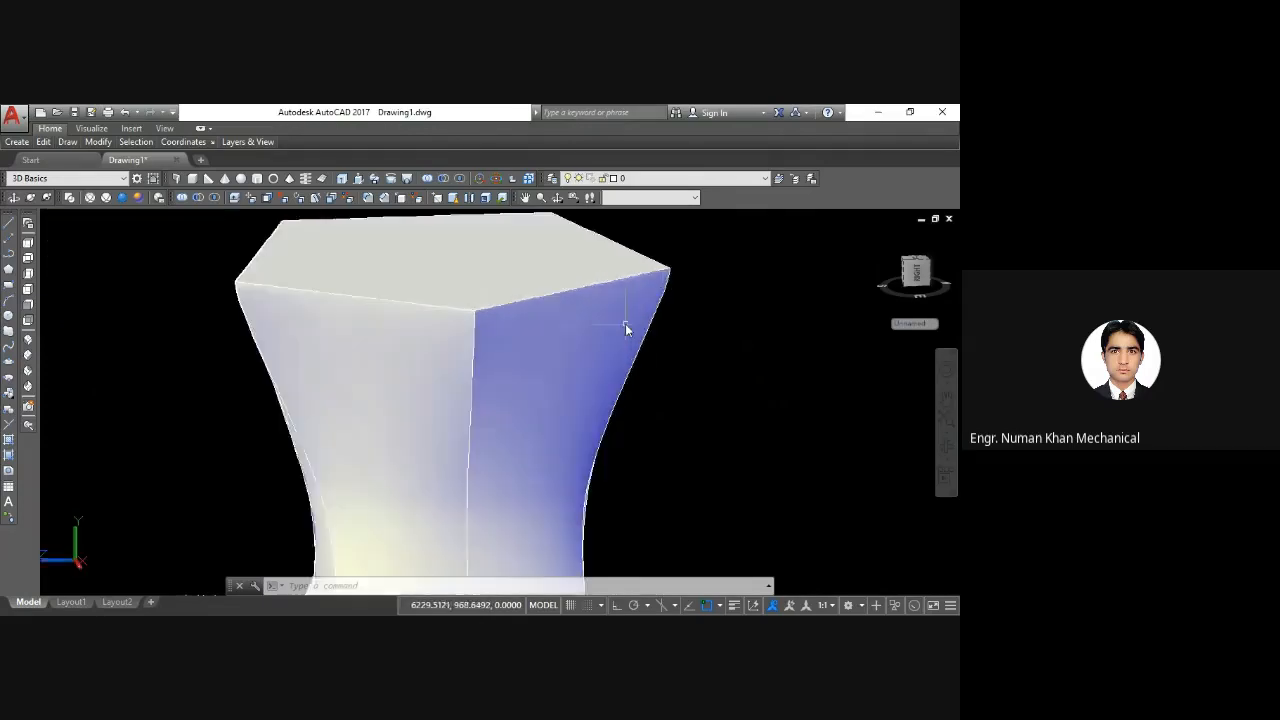
pyautogui.scroll(1, 625, 330)
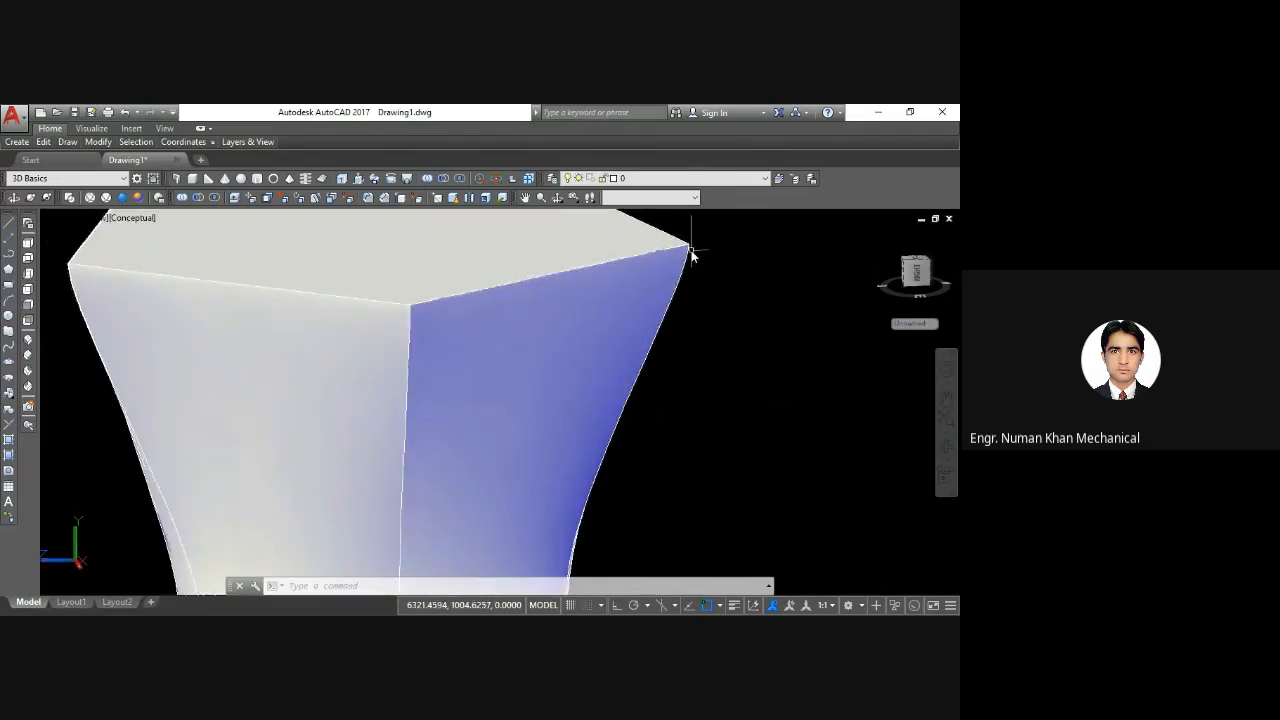
pyautogui.scroll(2, 690, 252)
pyautogui.scroll(1, 688, 252)
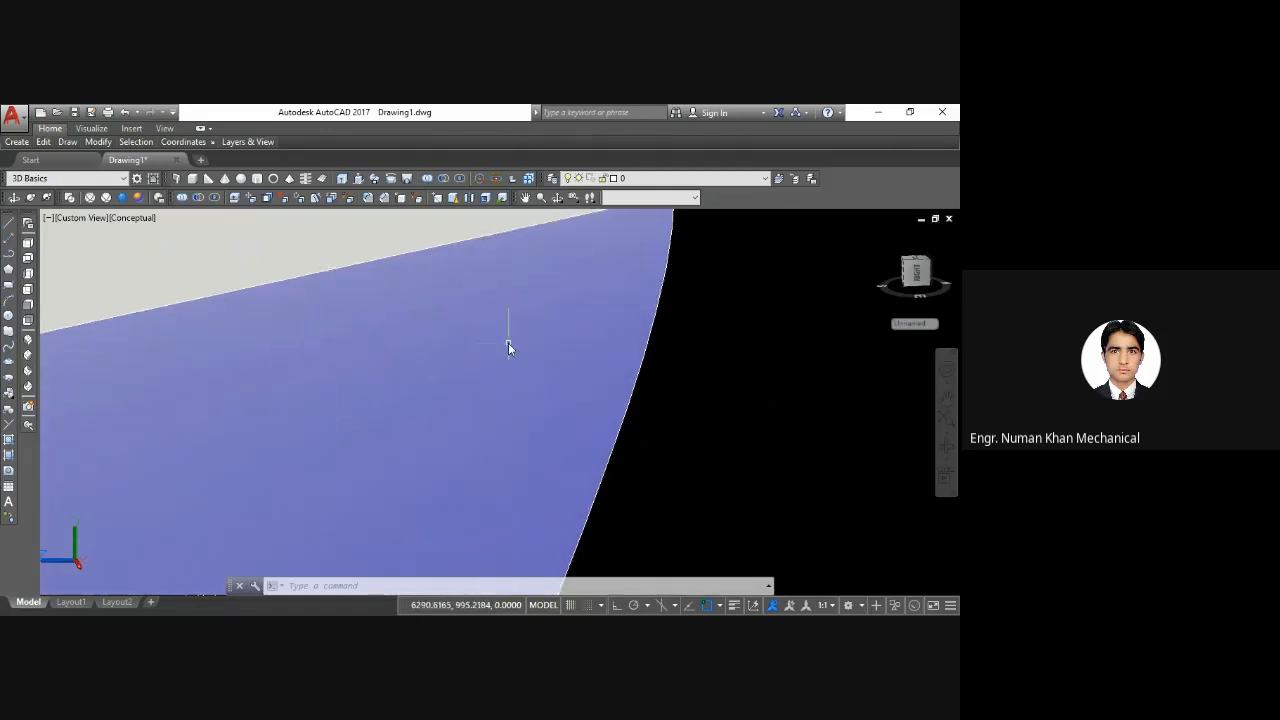
pyautogui.moveTo(508, 346); pyautogui.dragTo(506, 400, button='middle')
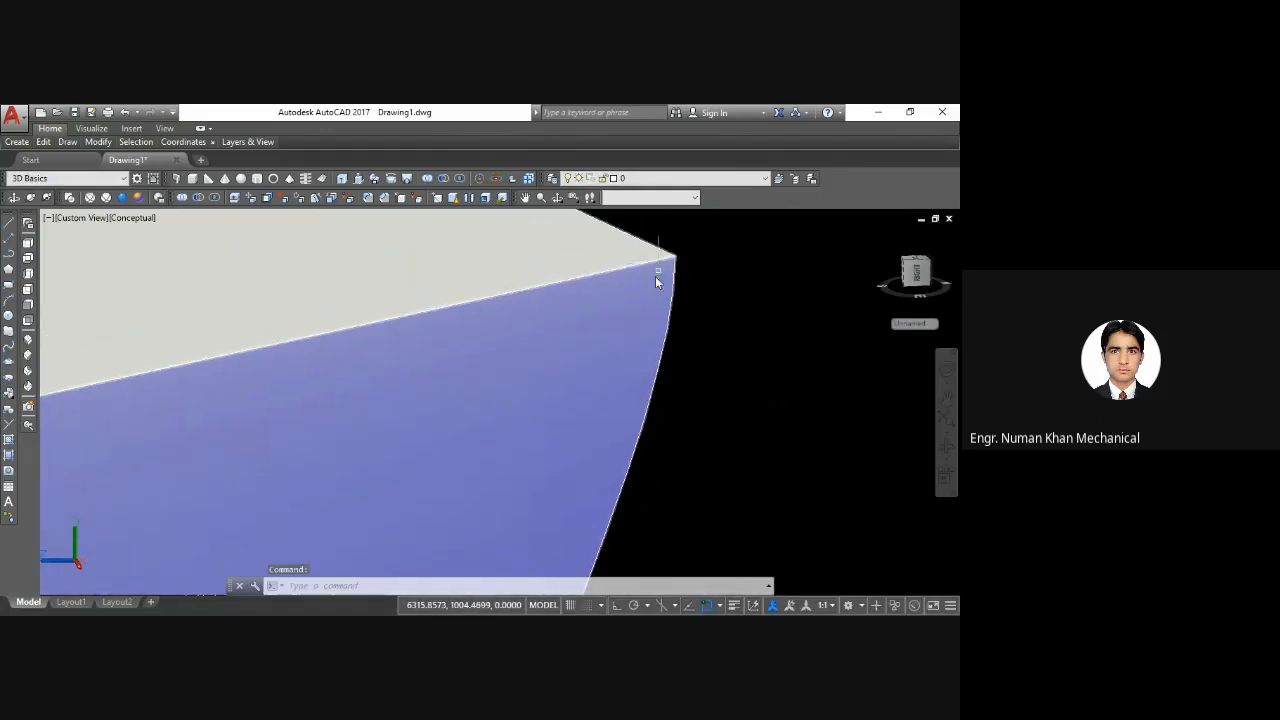
pyautogui.scroll(-4, 587, 315)
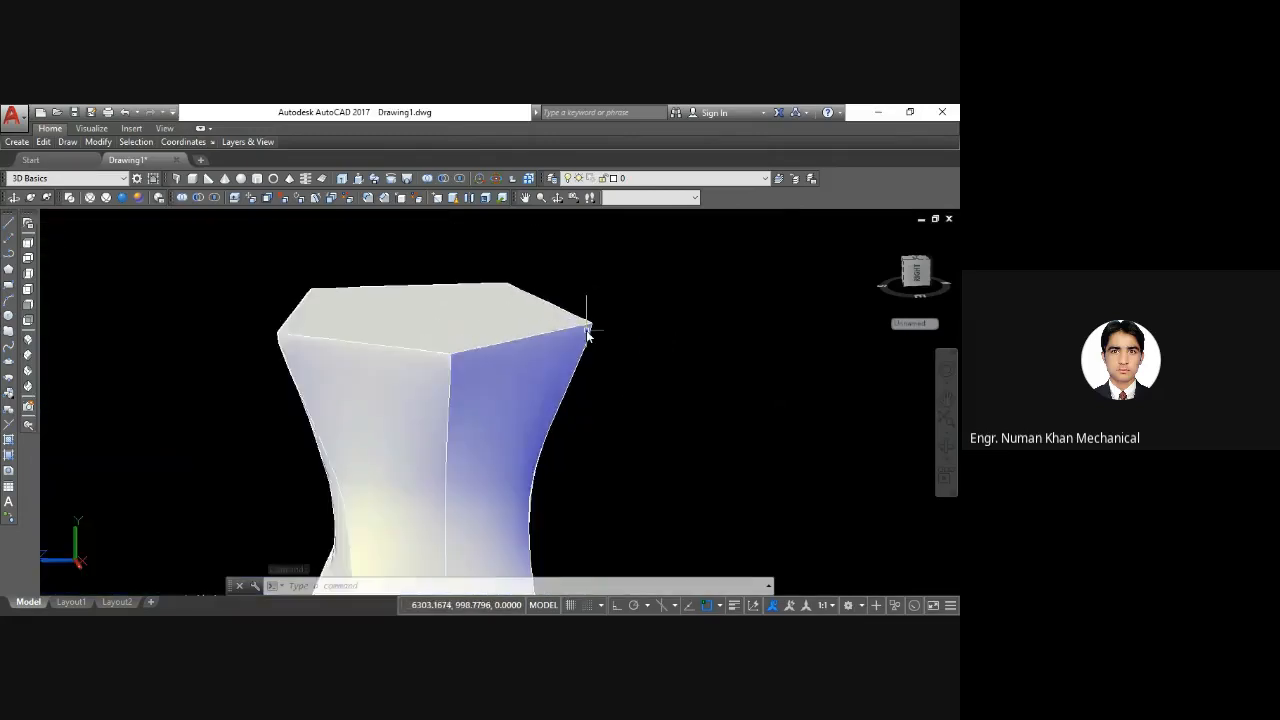
pyautogui.scroll(-5, 587, 335)
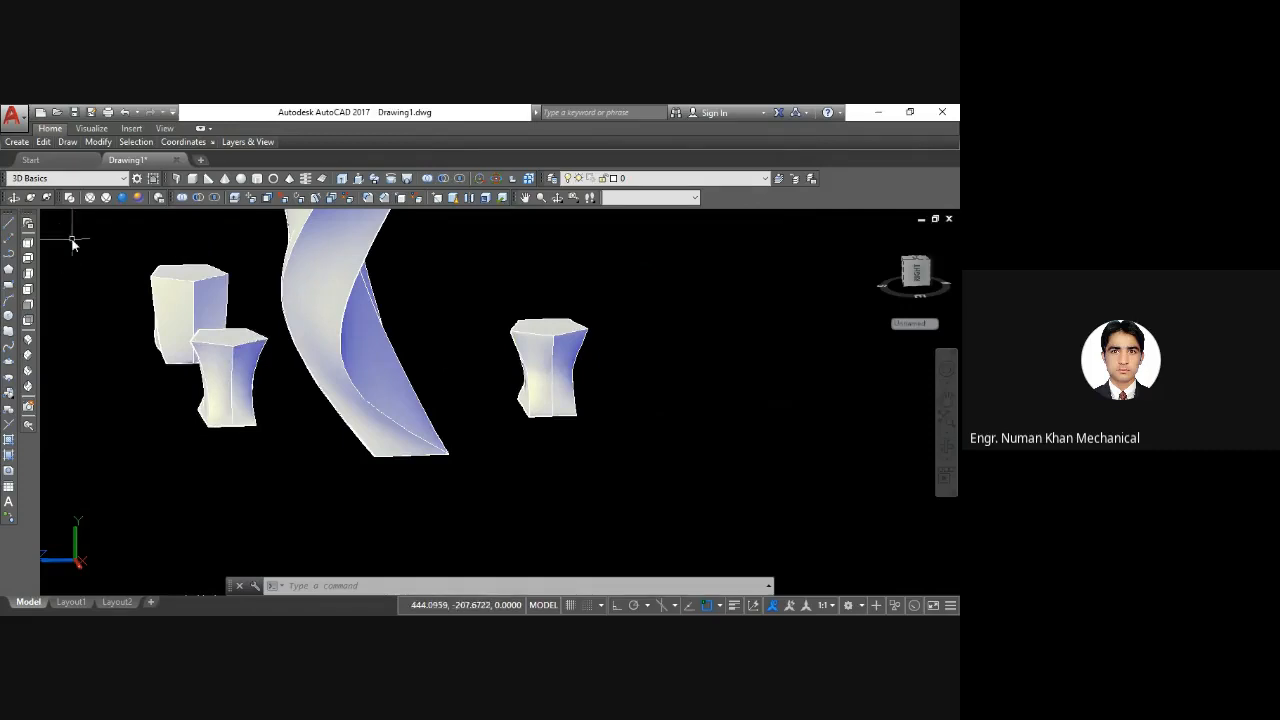
# Step: Switch to the wireframe visual style and move the earlier waisted loft solid to the free area beyond the draft-angle loft
pyautogui.click(104, 197)
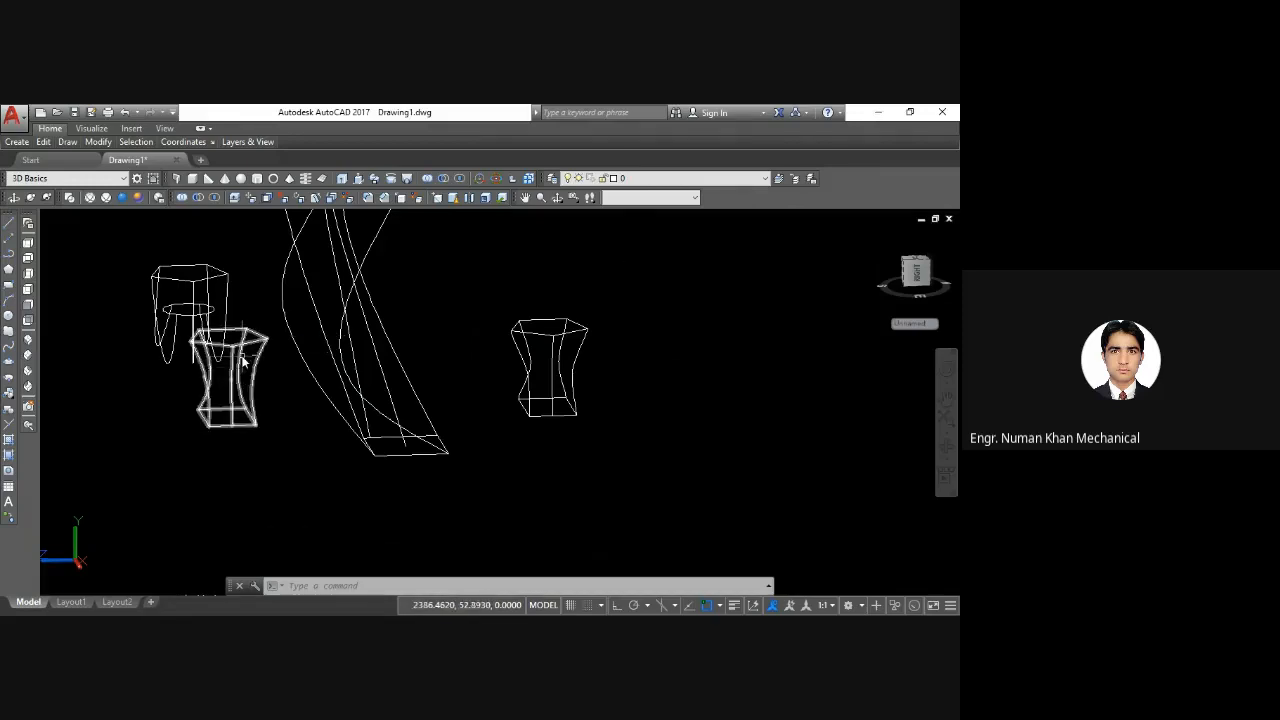
pyautogui.write('a')
pyautogui.press('Return')
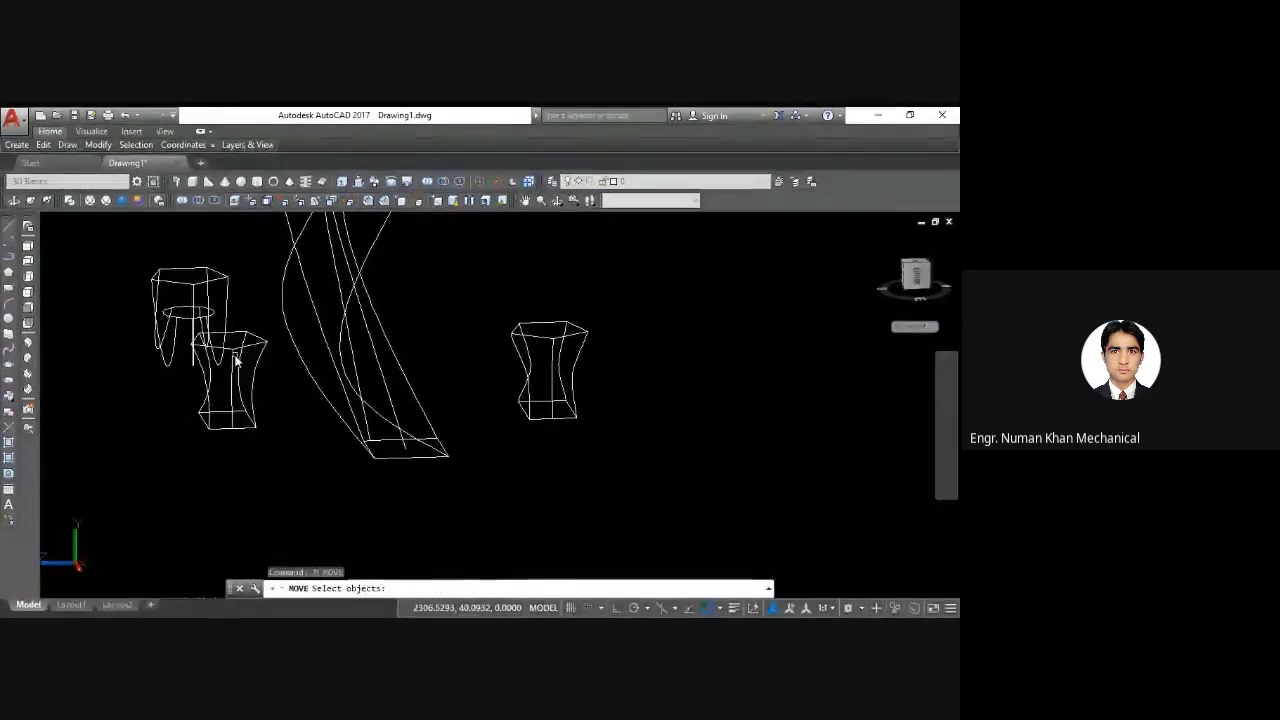
pyautogui.click(239, 359)
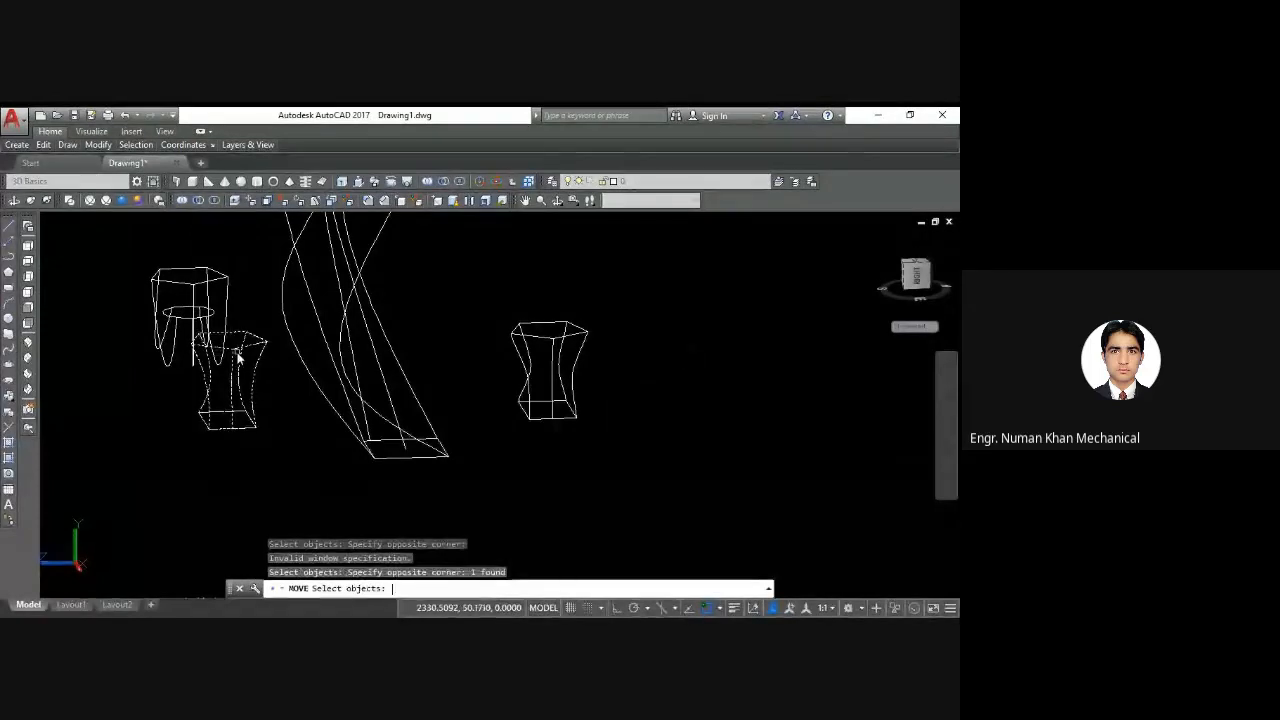
pyautogui.press('Return')
pyautogui.click(248, 350)
pyautogui.click(752, 360)
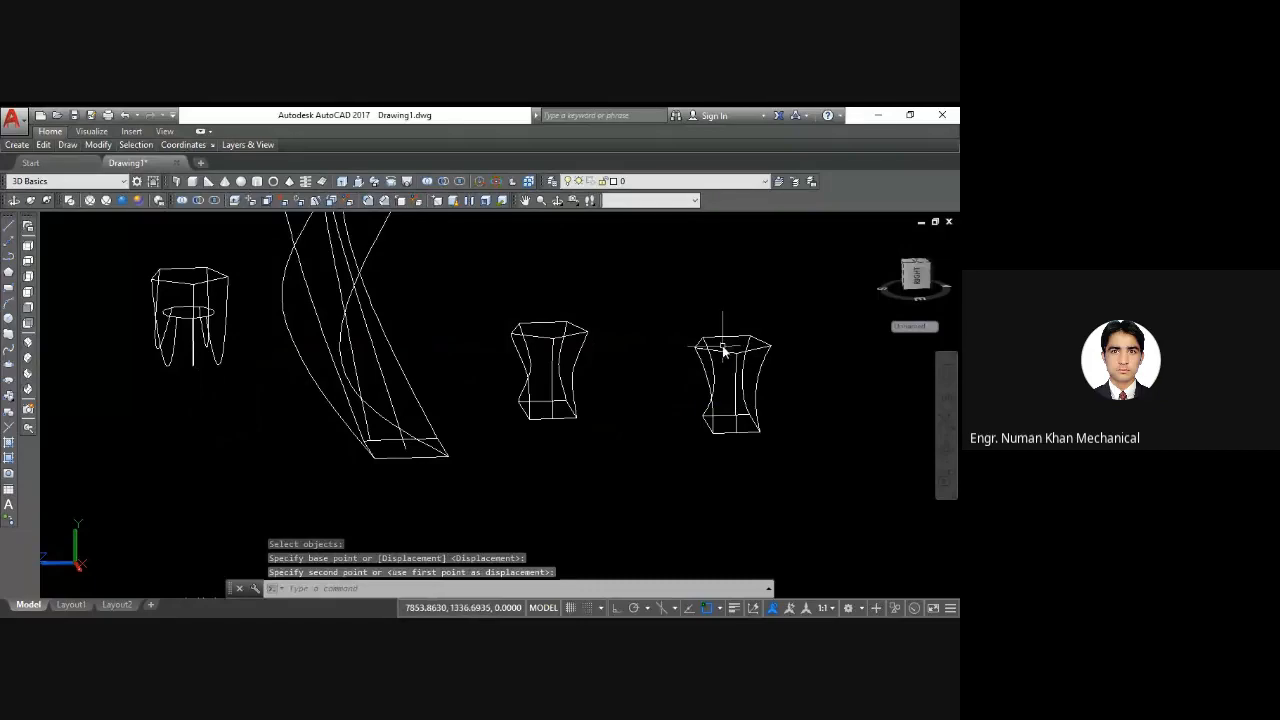
# Step: Compare the two waisted lofts in the Hidden visual style, and restore the Conceptual style
pyautogui.scroll(2, 723, 345)
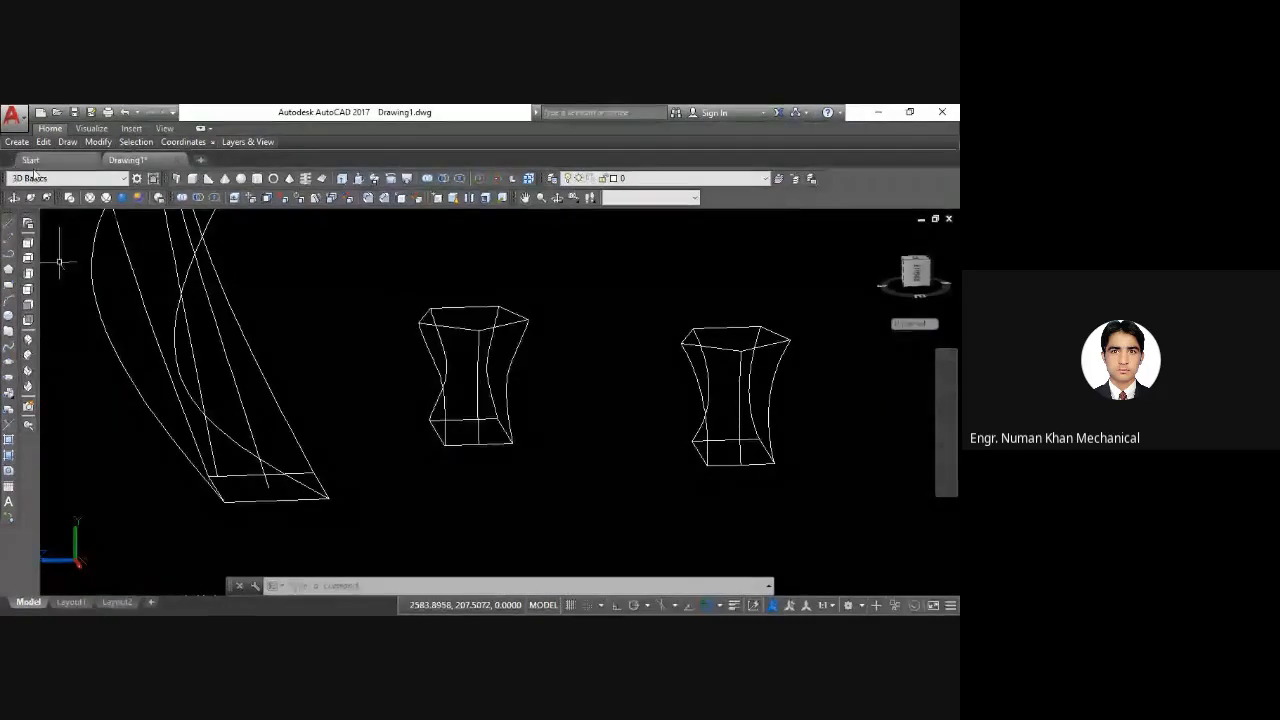
pyautogui.click(106, 197)
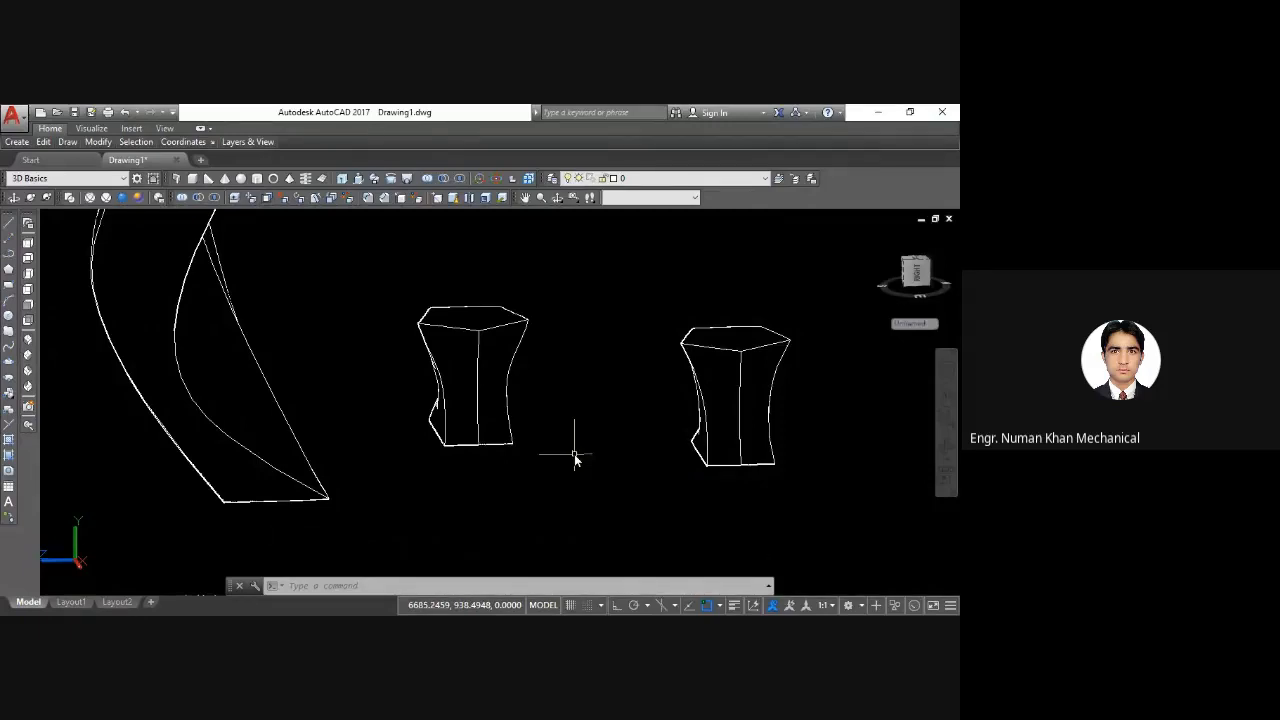
pyautogui.click(135, 198)
pyautogui.scroll(-3, 533, 345)
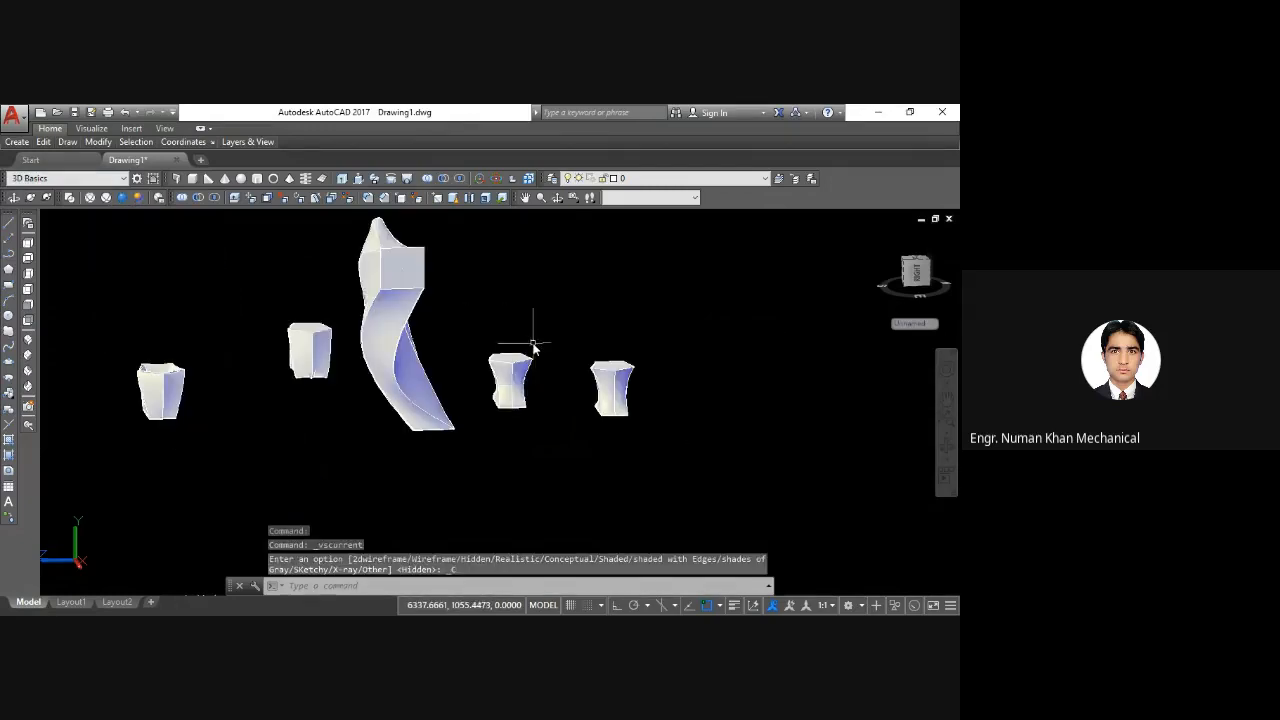